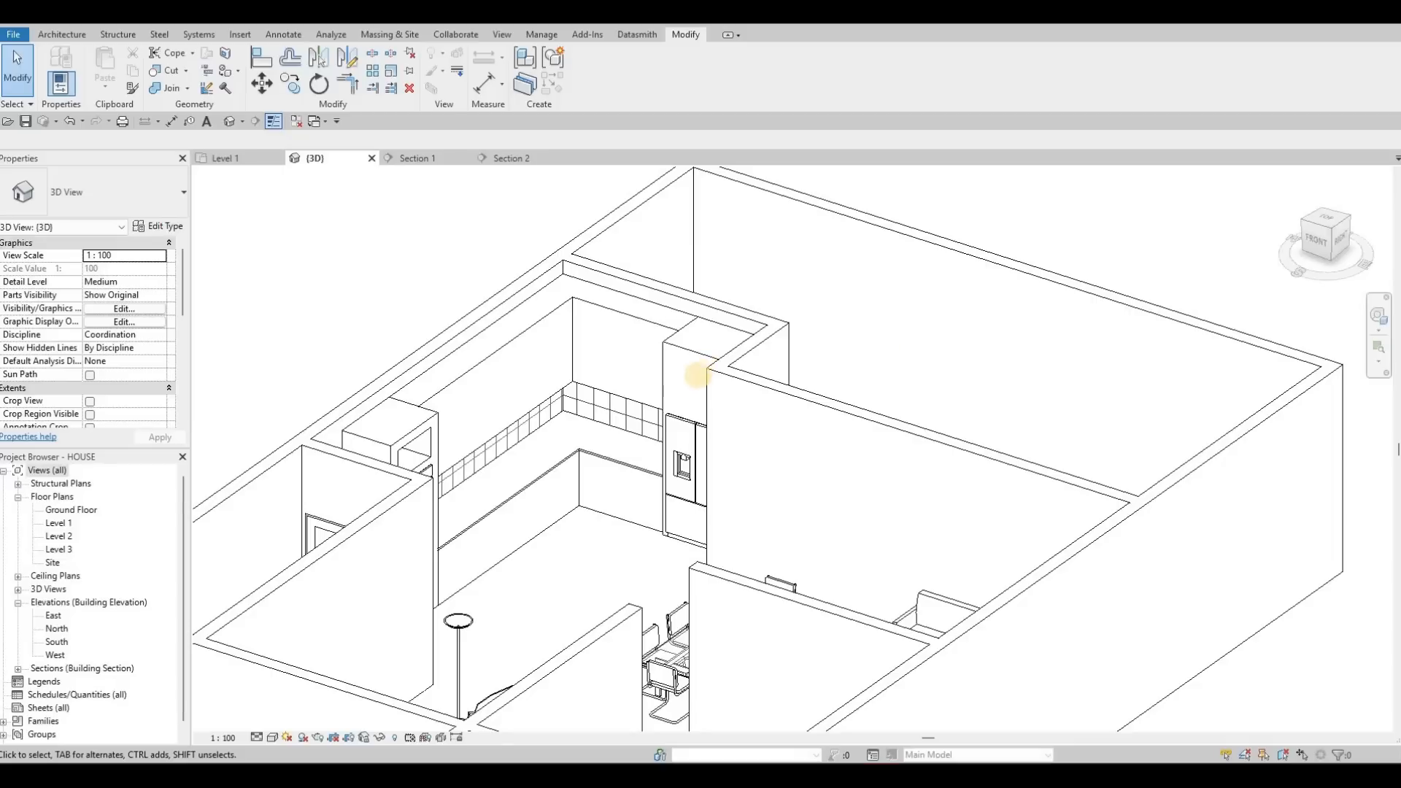
# - Examine the kitchen's oven cabinet, counters, tiled backsplash and fridge from several angles in the 3D view
pyautogui.keyDown('shift'); pyautogui.moveTo(885, 475); pyautogui.dragTo(538, 523, button='middle'); pyautogui.keyUp('shift')
pyautogui.keyDown('shift'); pyautogui.moveTo(548, 469); pyautogui.dragTo(733, 381, button='middle'); pyautogui.keyUp('shift')
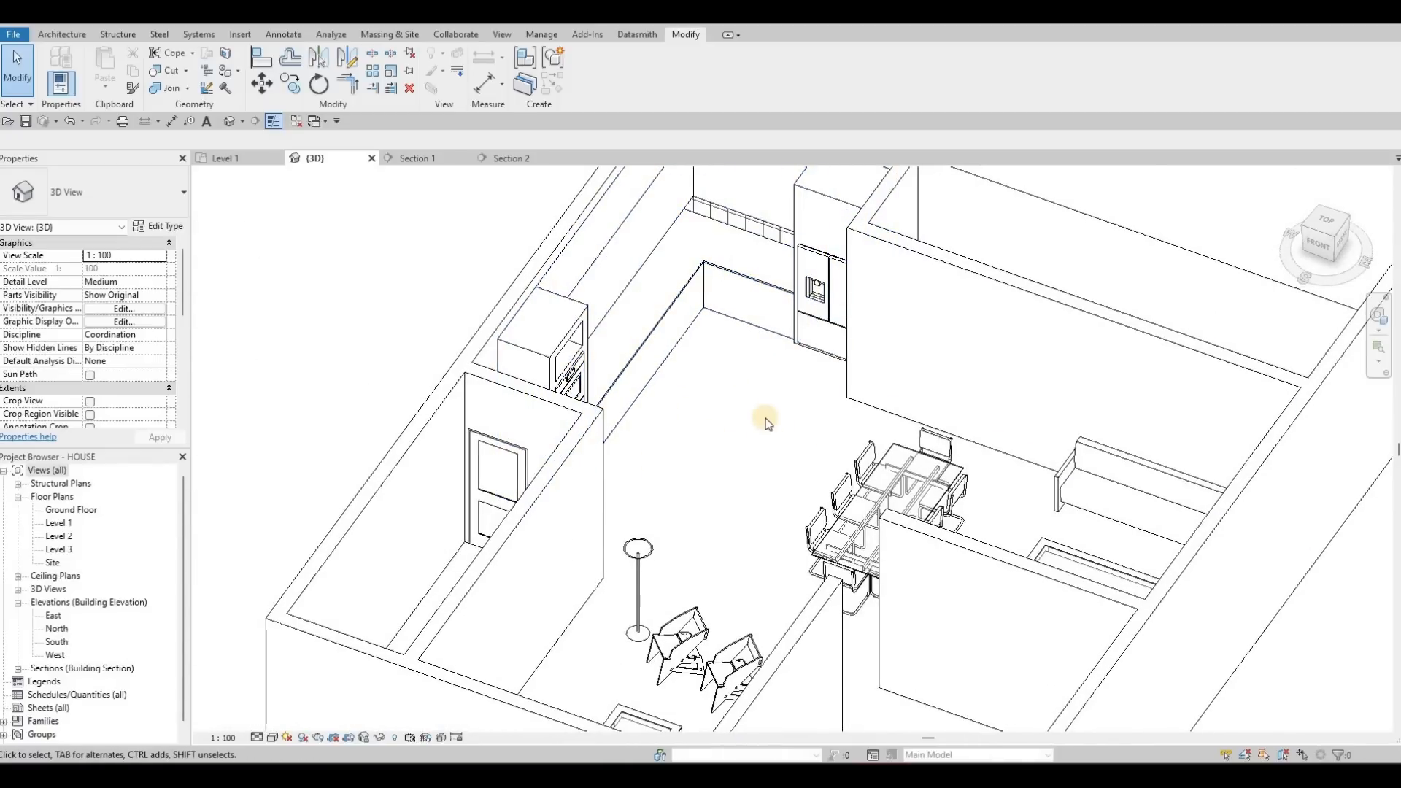
pyautogui.keyDown('shift'); pyautogui.moveTo(663, 359); pyautogui.dragTo(649, 406, button='middle'); pyautogui.keyUp('shift')
pyautogui.scroll(3, 650, 406)
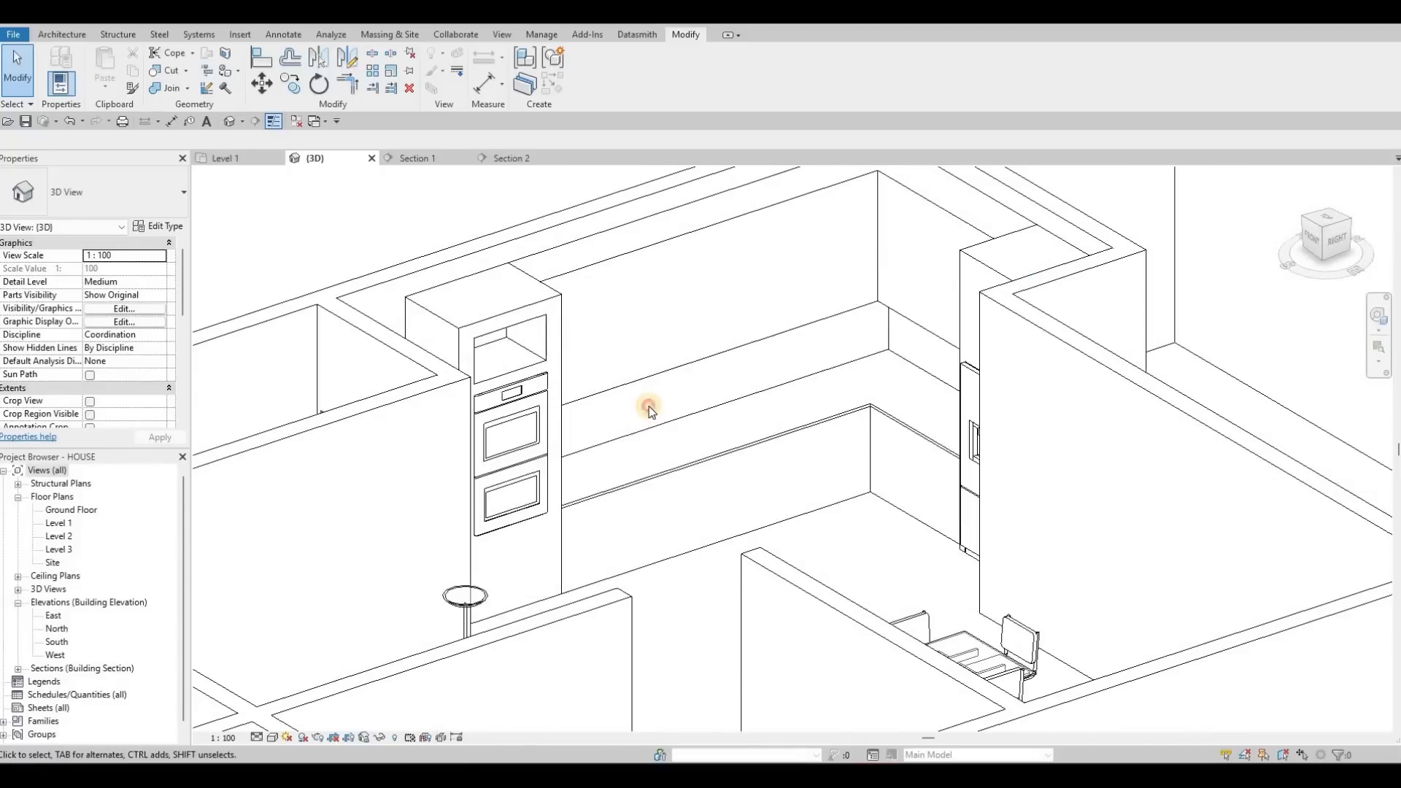
pyautogui.click(645, 300)
pyautogui.press('Escape')
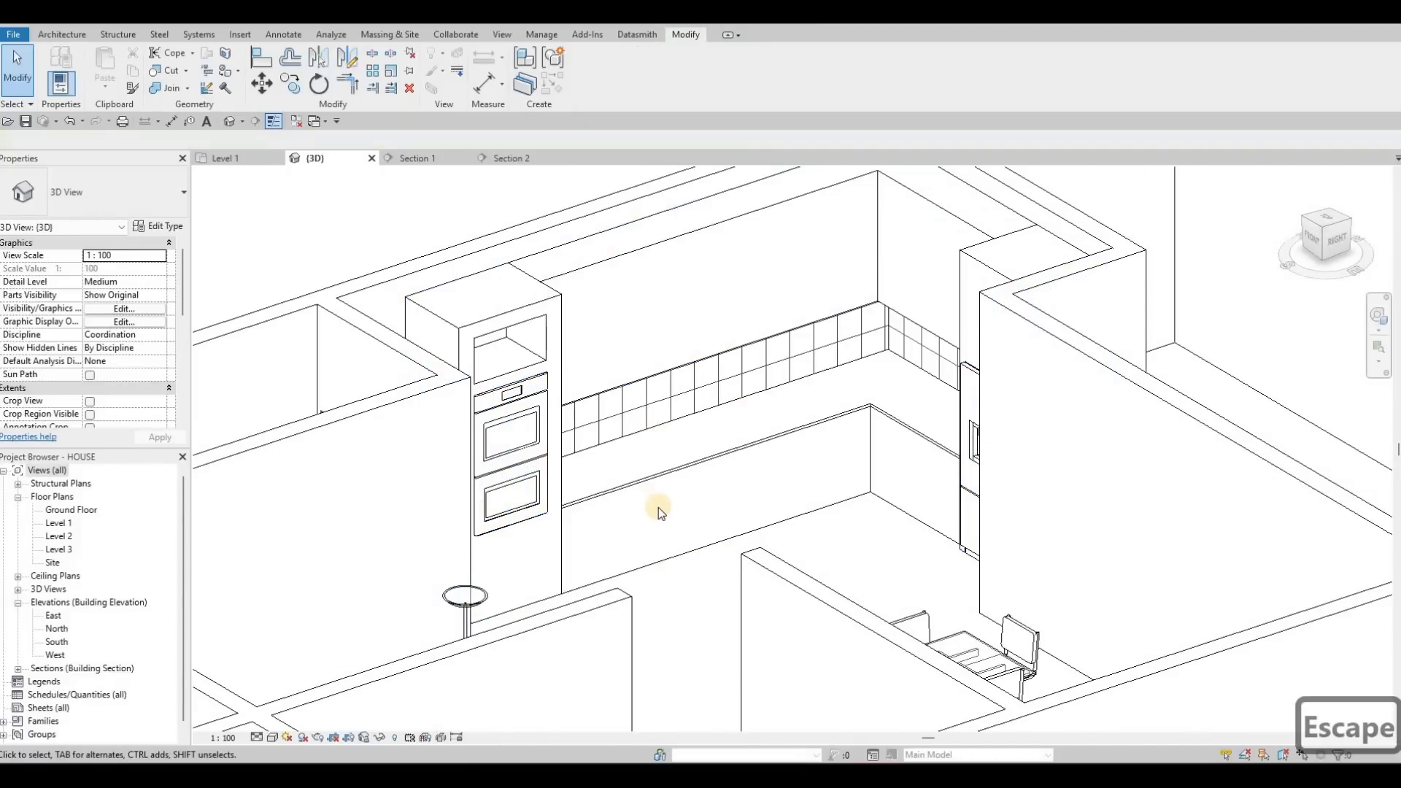
pyautogui.keyDown('shift'); pyautogui.moveTo(453, 442); pyautogui.dragTo(501, 532, button='middle'); pyautogui.keyUp('shift')
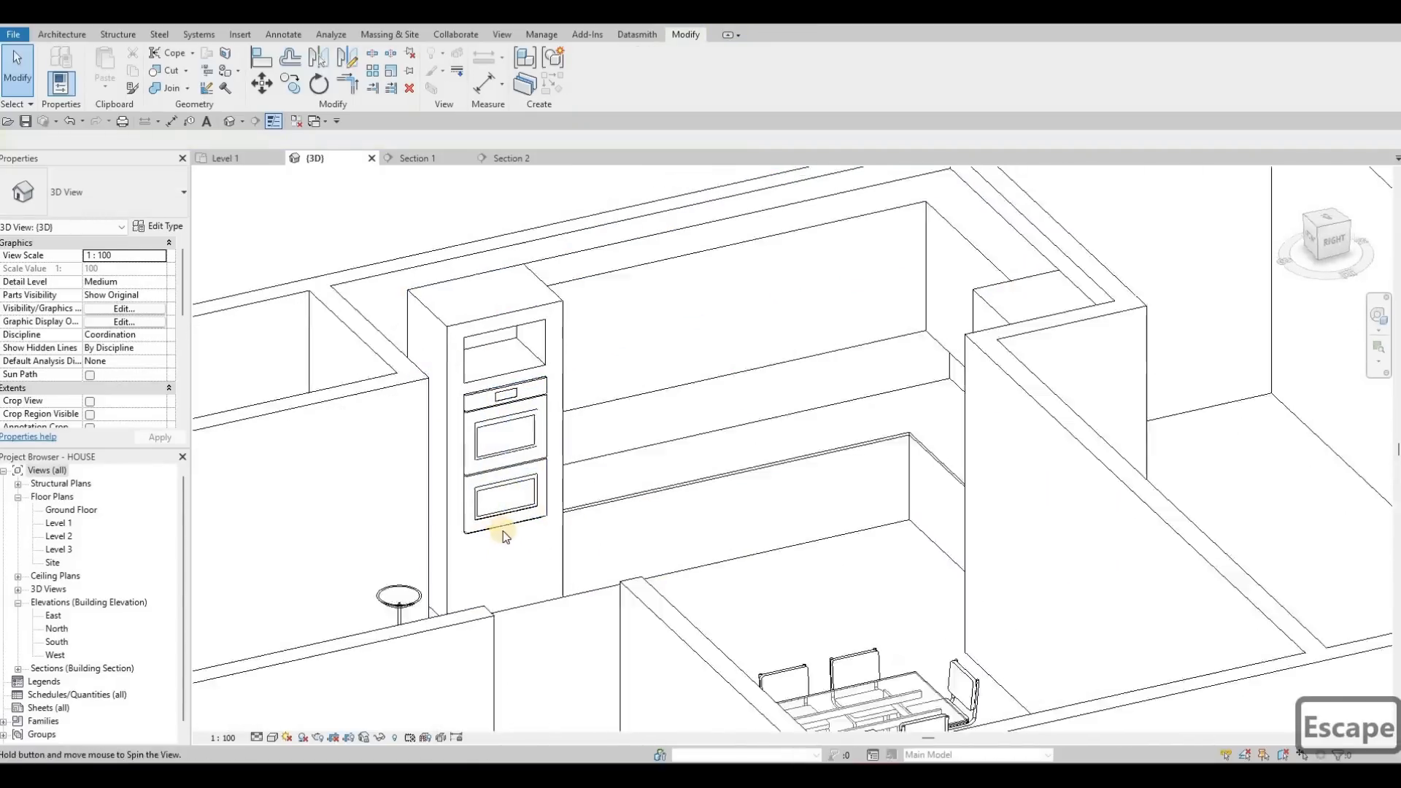
pyautogui.click(482, 452)
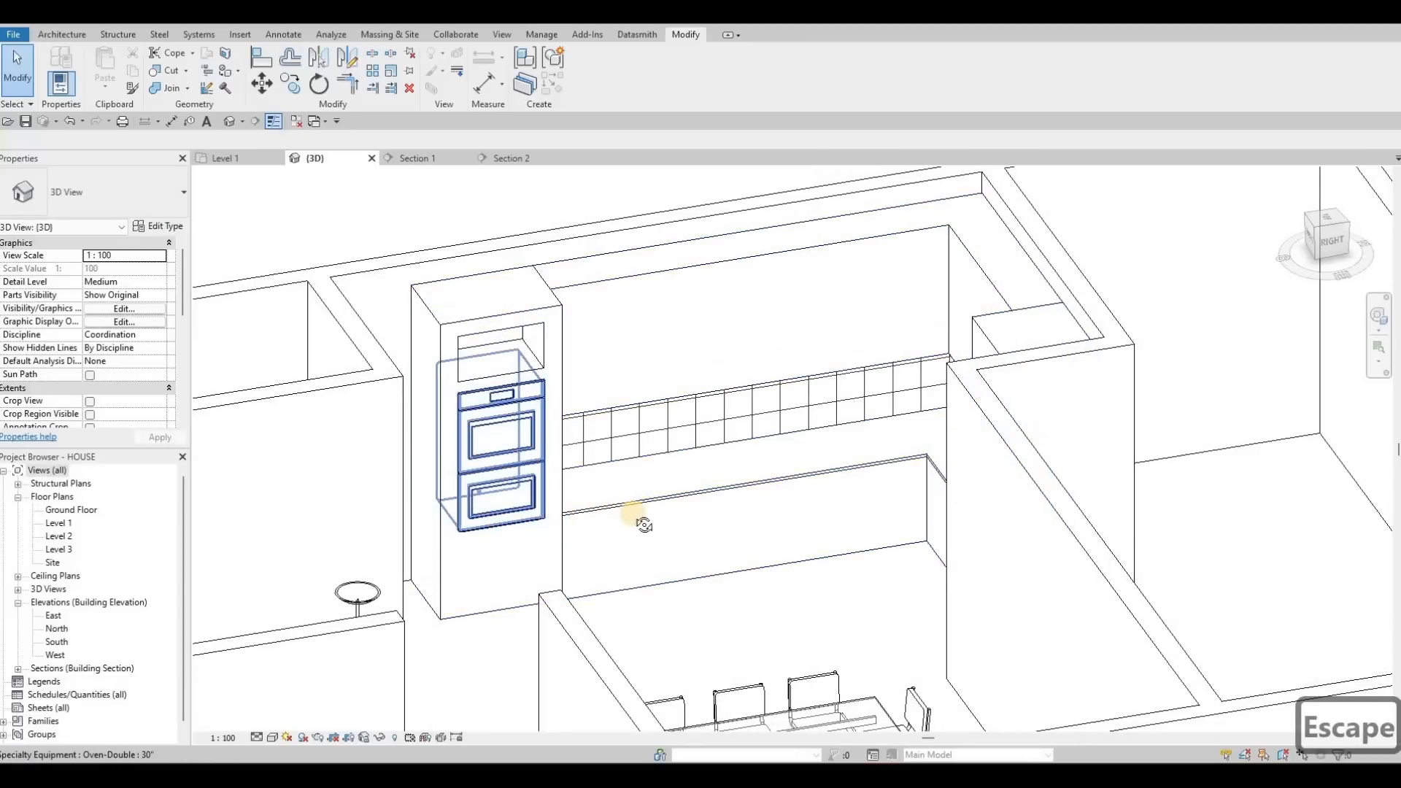
pyautogui.keyDown('shift'); pyautogui.moveTo(797, 291); pyautogui.dragTo(714, 436, button='middle'); pyautogui.keyUp('shift')
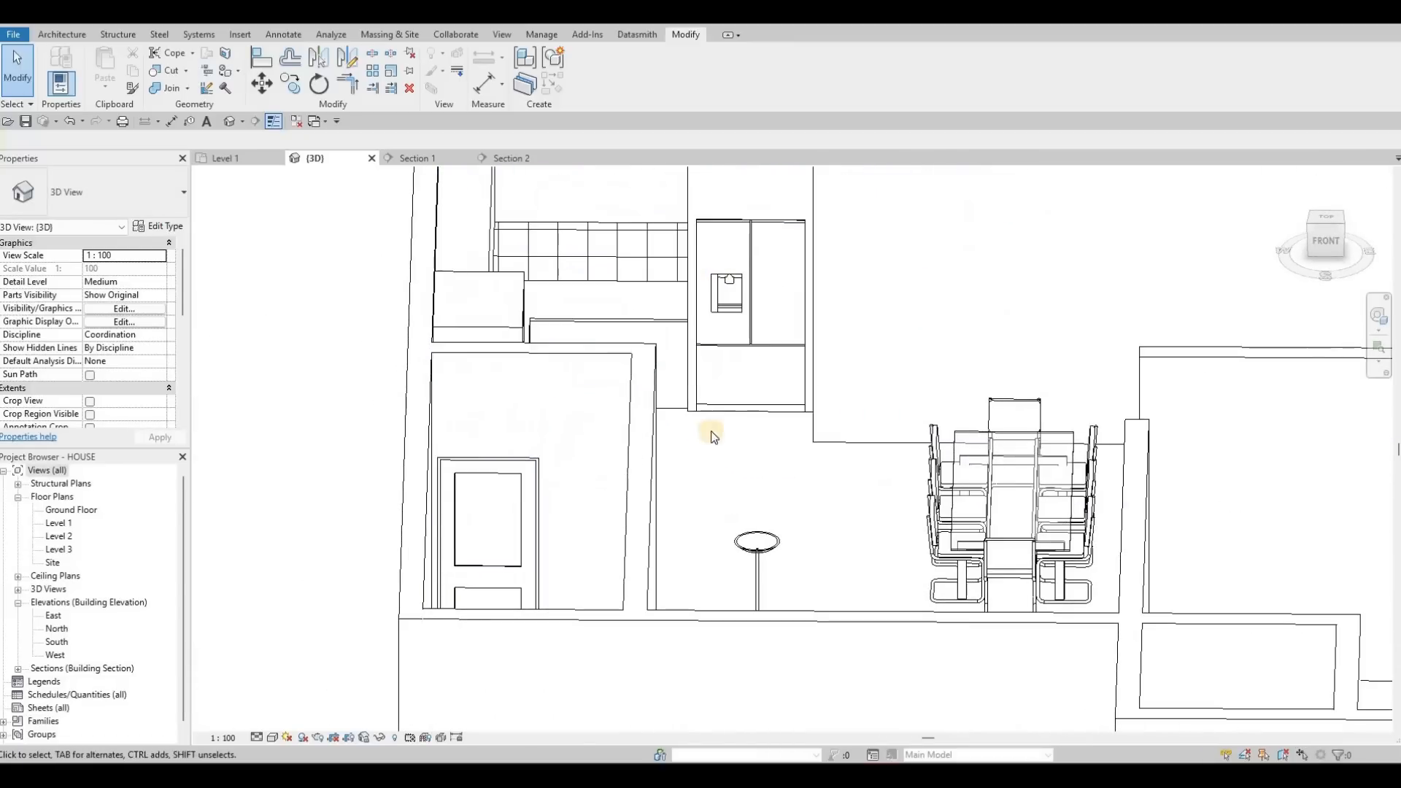
pyautogui.moveTo(775, 218); pyautogui.dragTo(774, 336, button='middle')
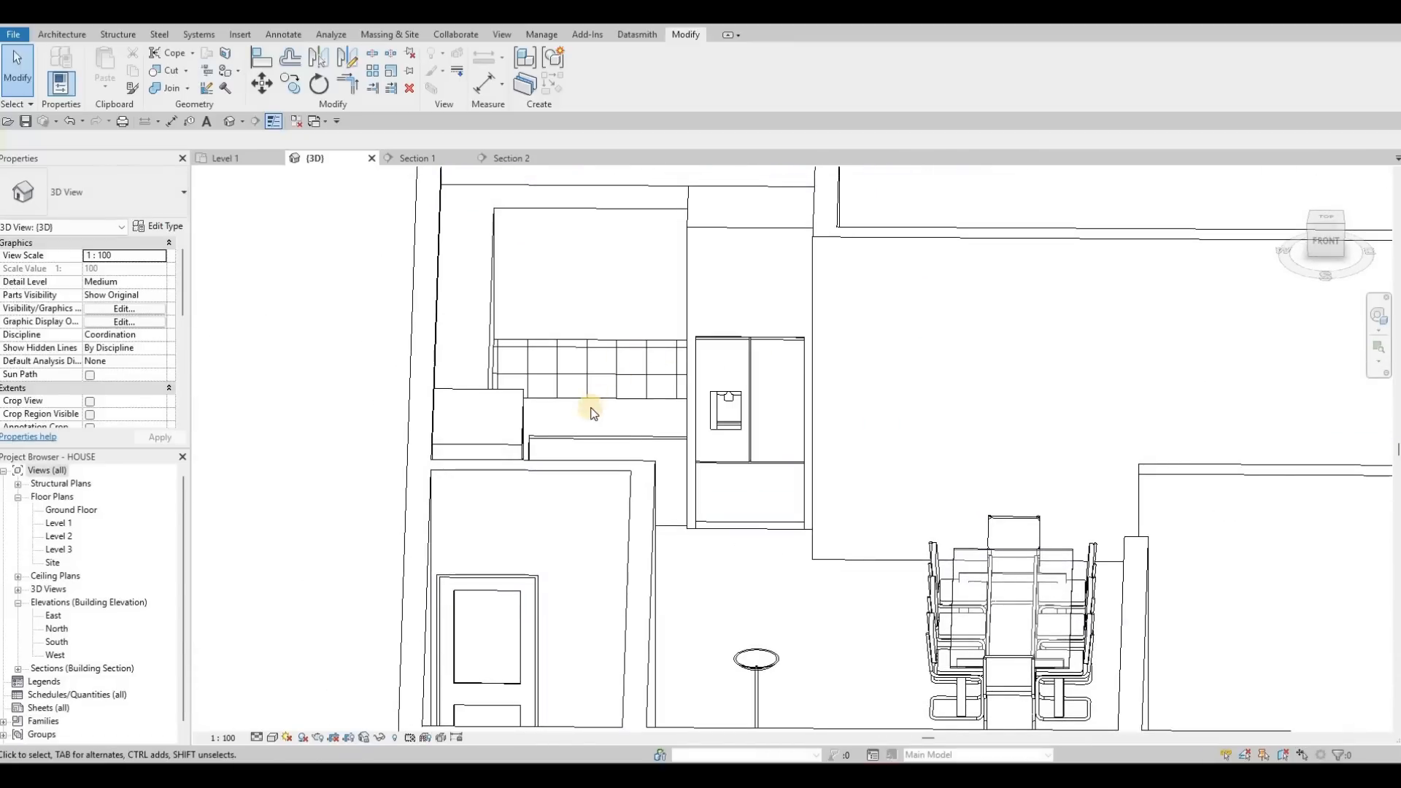
pyautogui.keyDown('shift'); pyautogui.moveTo(620, 370); pyautogui.dragTo(841, 307, button='middle'); pyautogui.keyUp('shift')
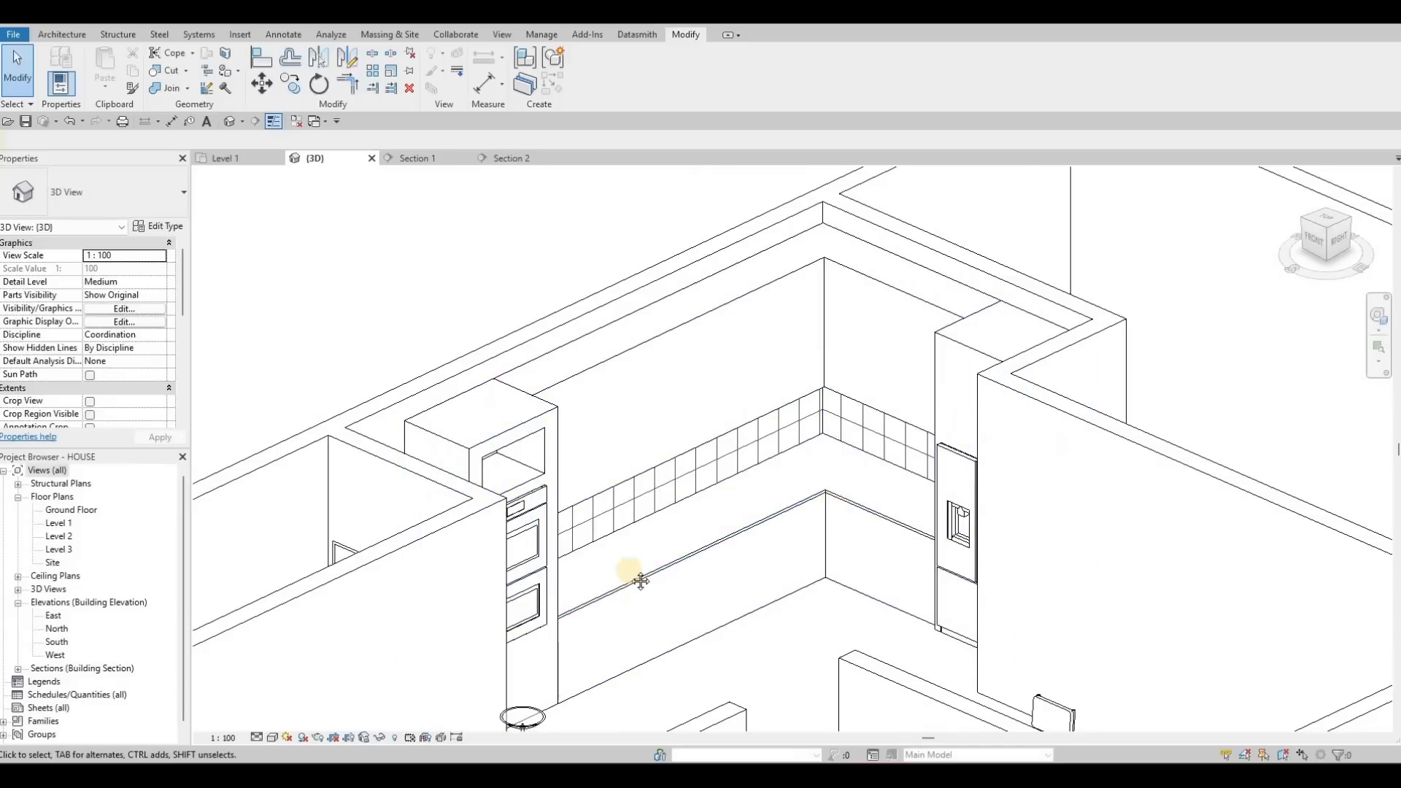
pyautogui.moveTo(644, 592); pyautogui.dragTo(729, 489, button='middle')
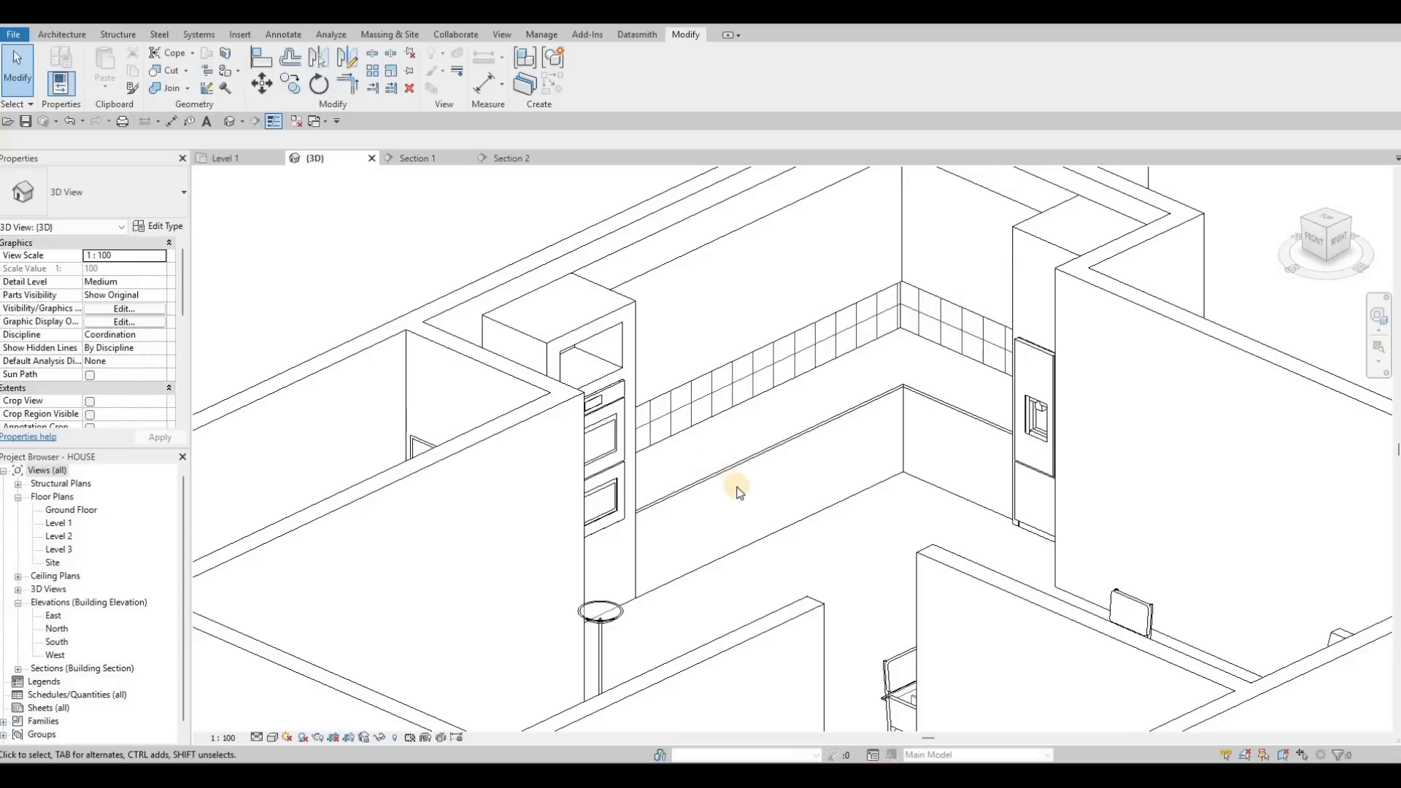
pyautogui.moveTo(470, 268); pyautogui.dragTo(461, 257, button='middle')
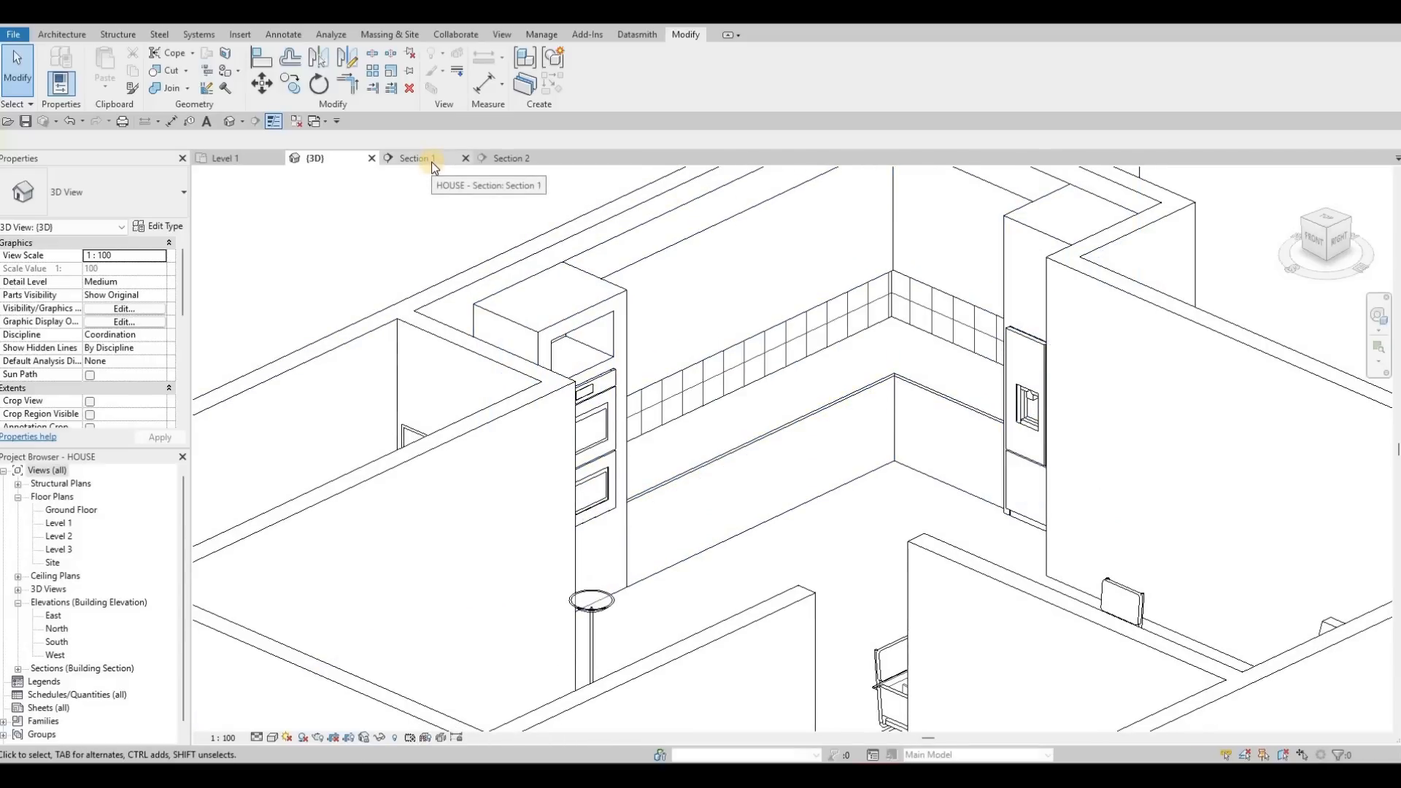
# - Open the Section 1 view and inspect the front of the tall oven cabinet
pyautogui.click(431, 162)
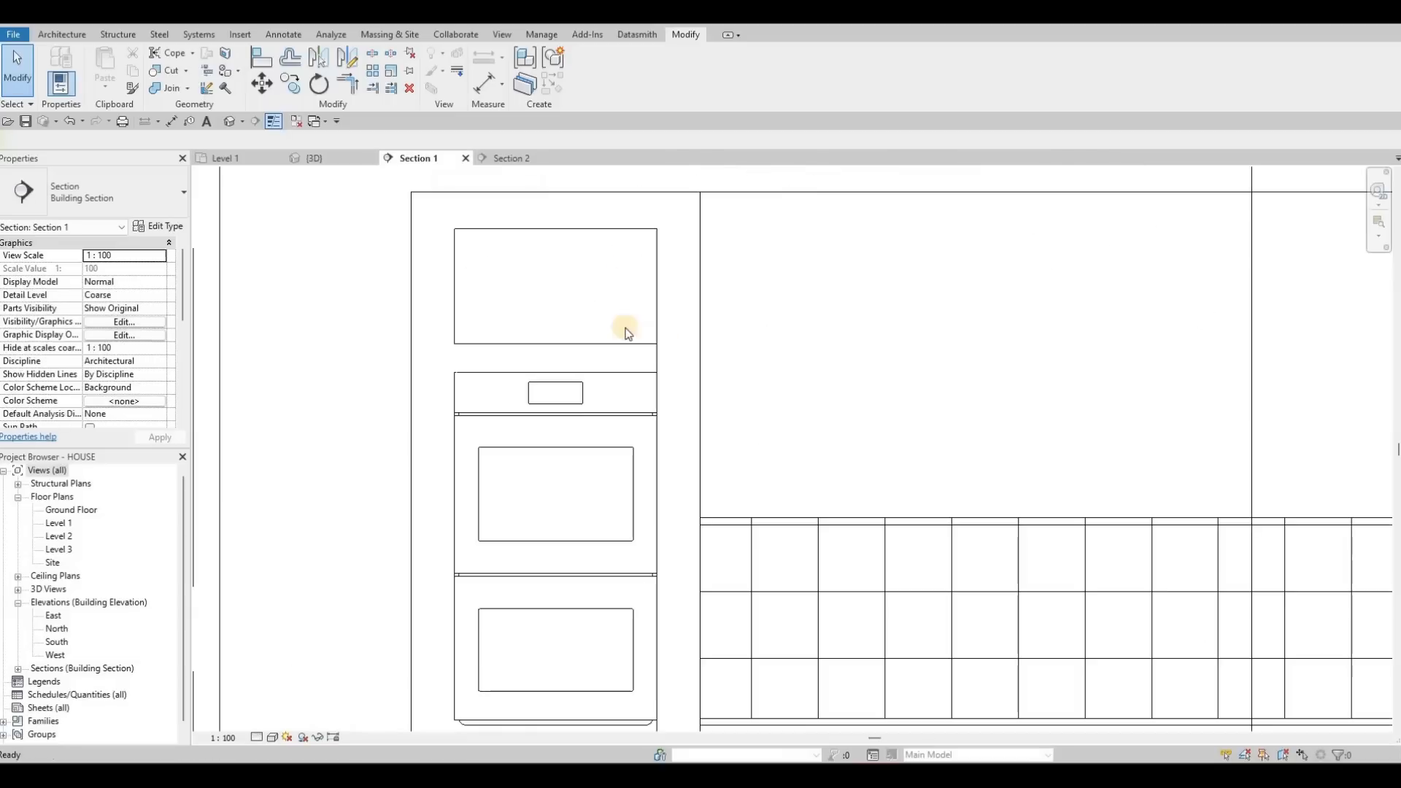
pyautogui.scroll(-5, 638, 296)
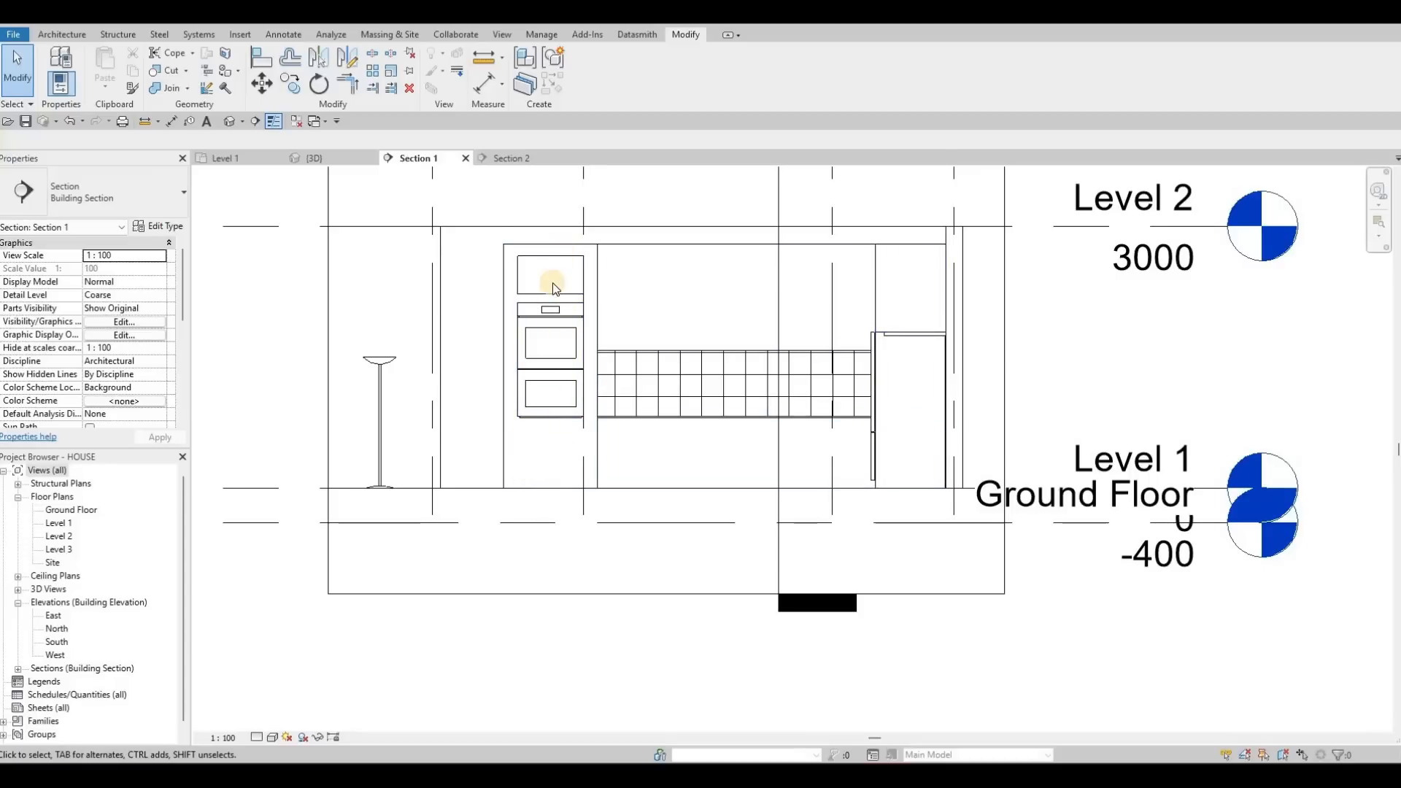
pyautogui.scroll(3, 543, 290)
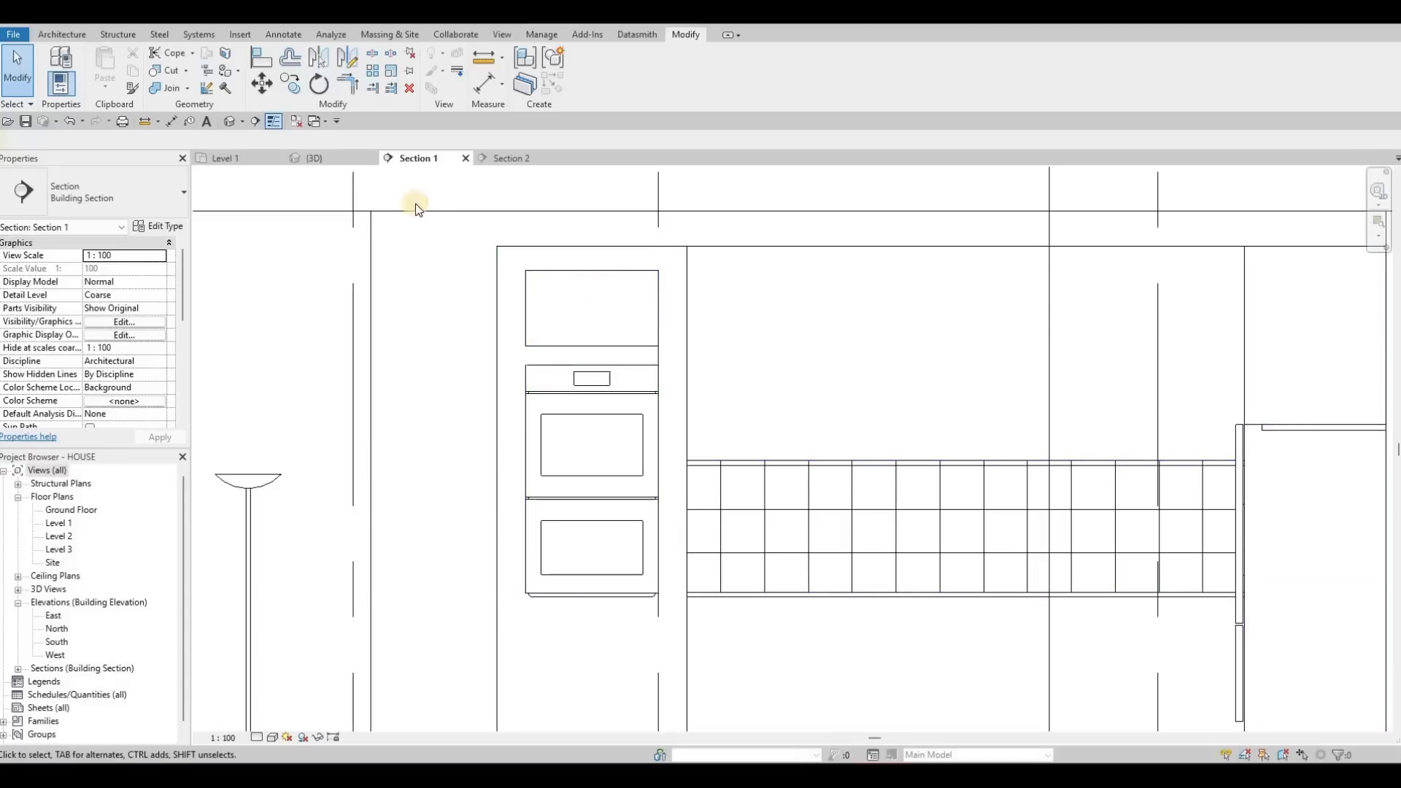
# - Return to the 3D view, inspect the extent of the kitchen cabinet generic model by selecting it, and clear the selection
pyautogui.click(314, 158)
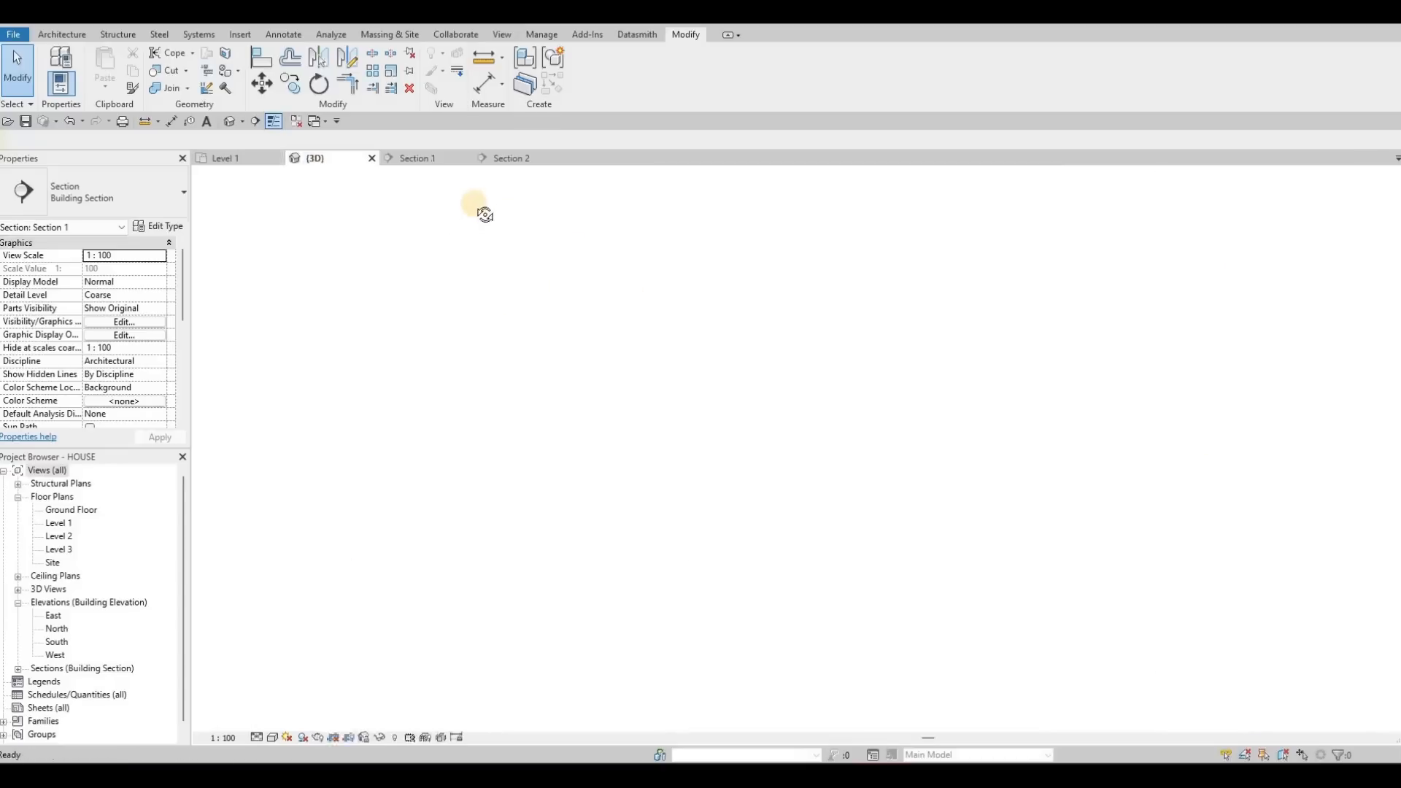
pyautogui.keyDown('shift'); pyautogui.moveTo(594, 326); pyautogui.dragTo(594, 326, button='middle'); pyautogui.keyUp('shift')
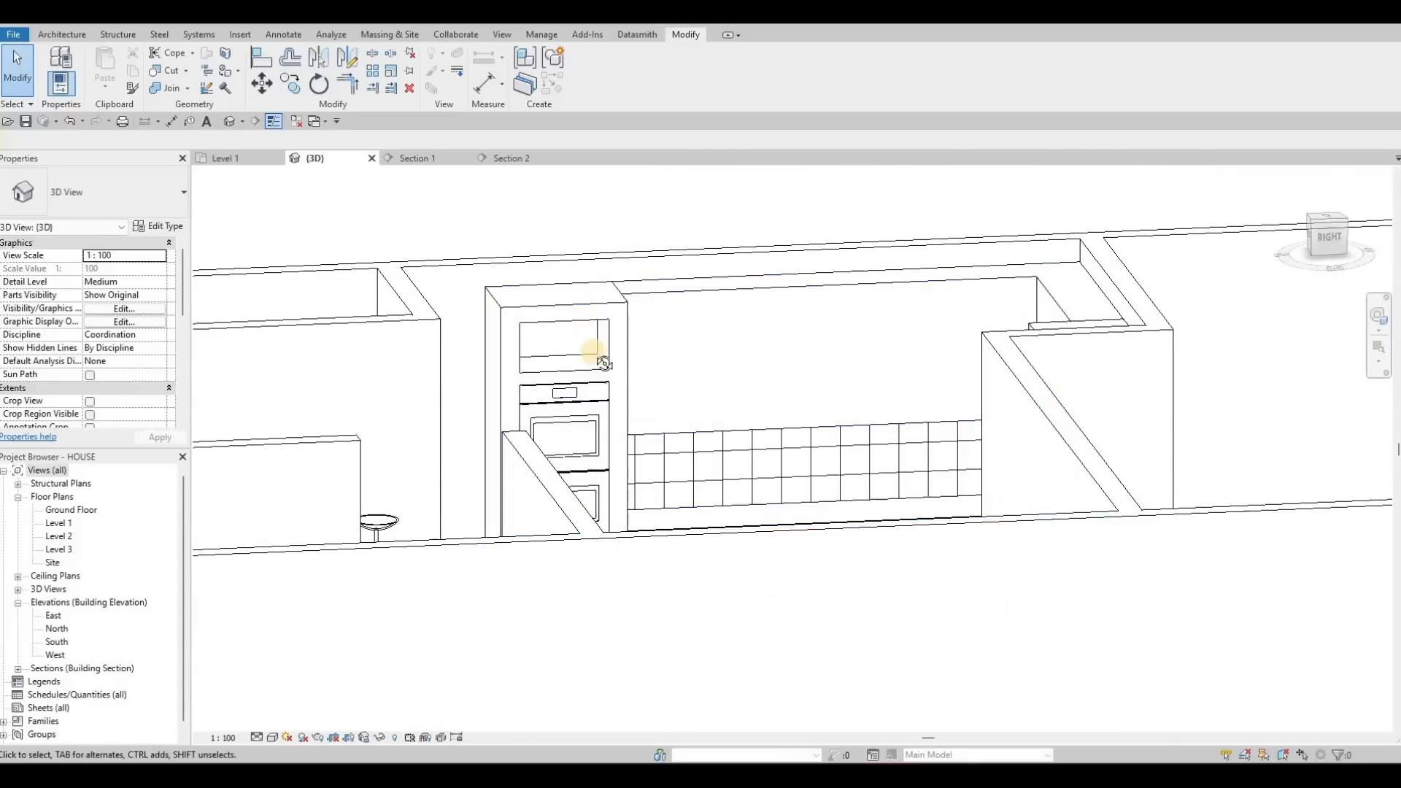
pyautogui.click(666, 532)
pyautogui.keyDown('shift'); pyautogui.moveTo(666, 532); pyautogui.dragTo(630, 605, button='middle'); pyautogui.keyUp('shift')
pyautogui.scroll(1, 630, 607)
pyautogui.moveTo(631, 606); pyautogui.dragTo(624, 603)
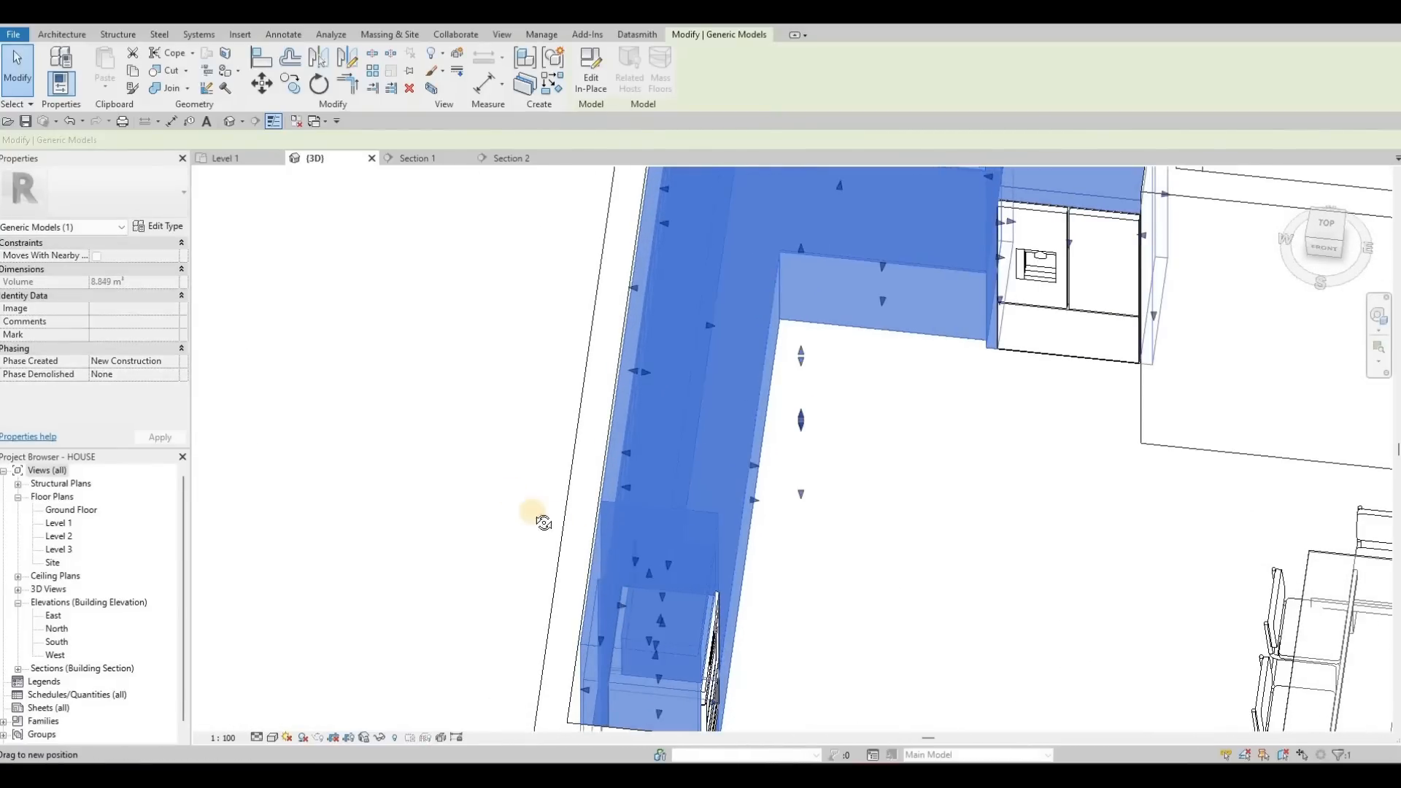
pyautogui.keyDown('shift'); pyautogui.moveTo(535, 435); pyautogui.dragTo(454, 192, button='middle'); pyautogui.keyUp('shift')
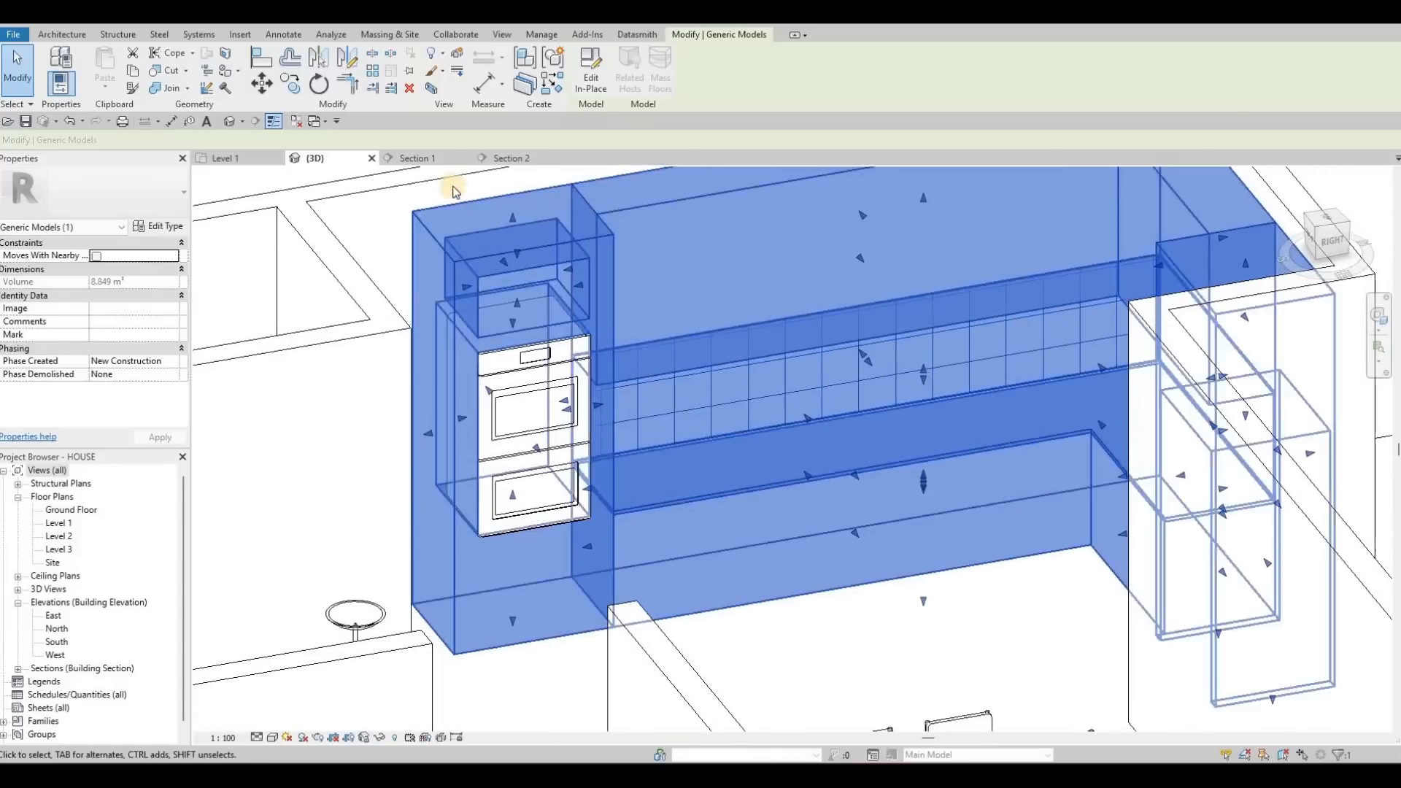
pyautogui.press('Escape')
pyautogui.press('Escape')
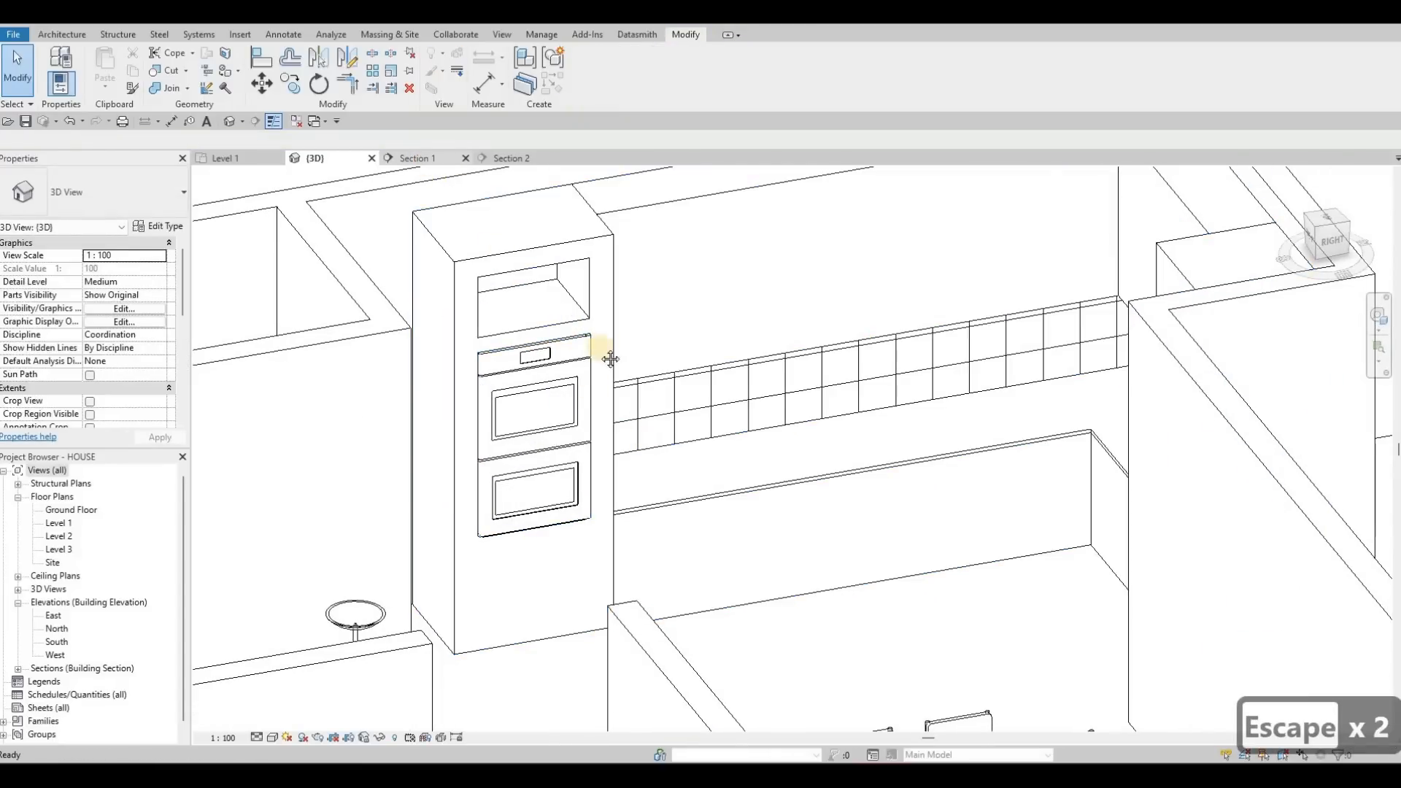
# - Open the kitchen cabinet generic model for in-place editing in the Section 1 view
pyautogui.click(418, 159)
pyautogui.moveTo(563, 394); pyautogui.dragTo(557, 360, button='middle')
pyautogui.scroll(-3, 557, 360)
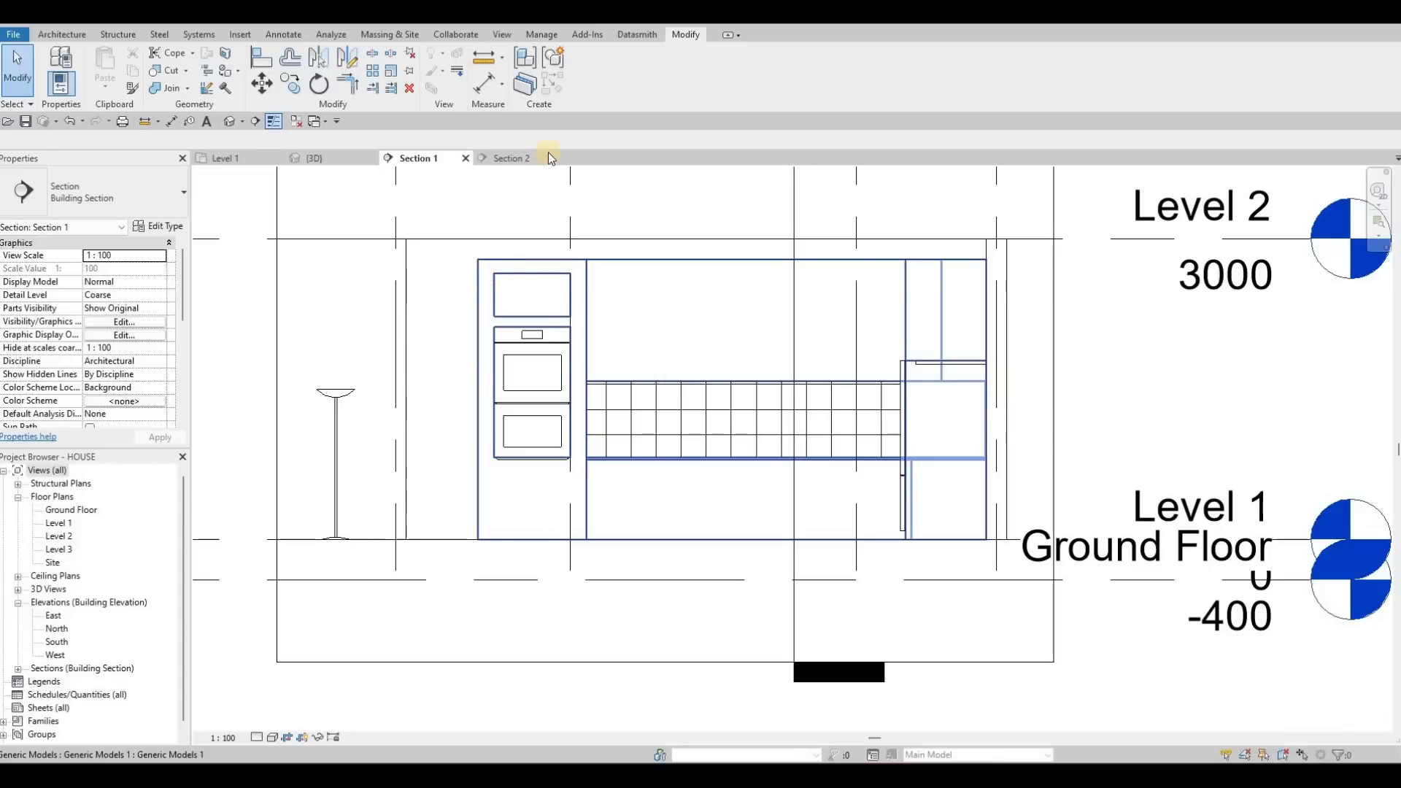
pyautogui.click(595, 67)
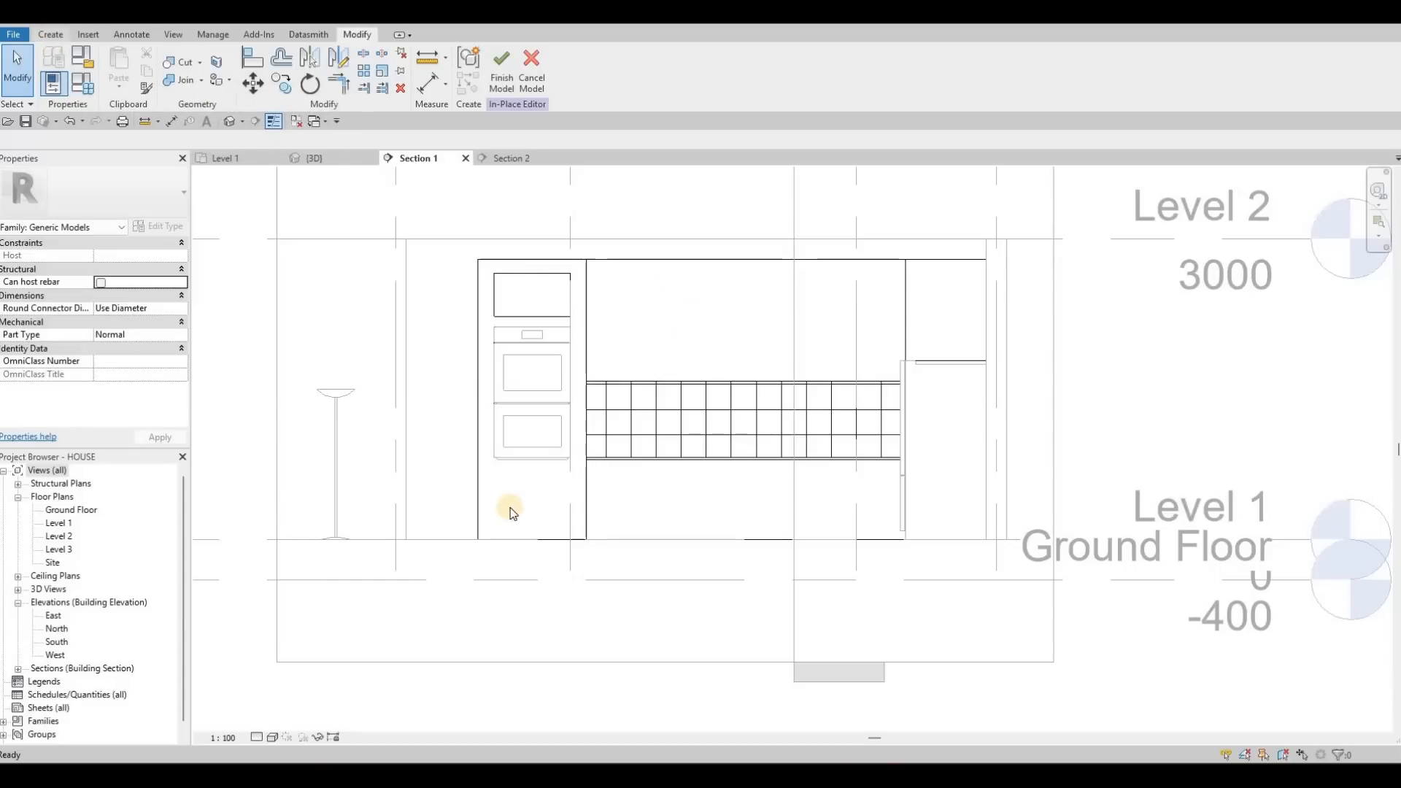
# - Start a solid extrusion with the oven cabinet's front face as work plane and set its extrusion end to 10 mm
pyautogui.click(50, 35)
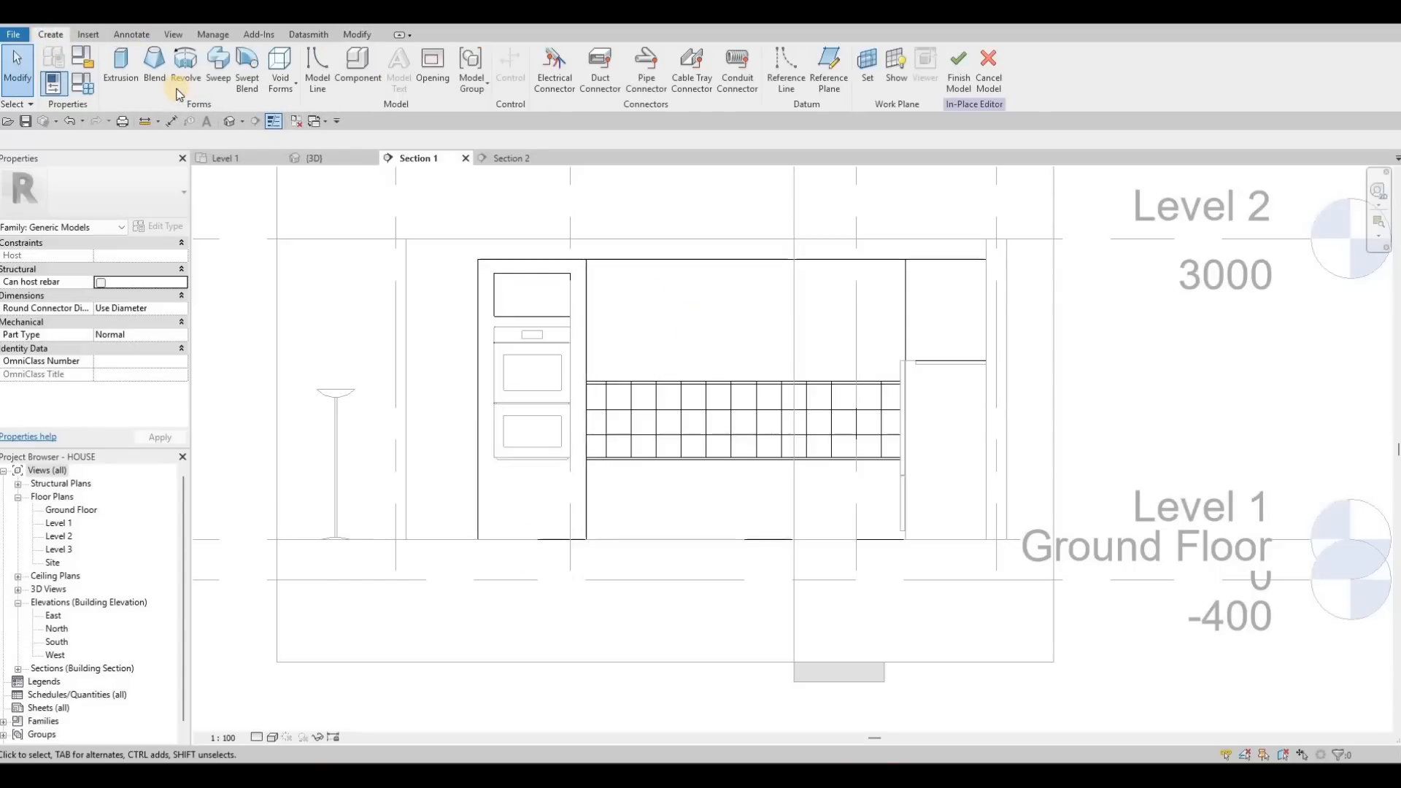
pyautogui.click(117, 69)
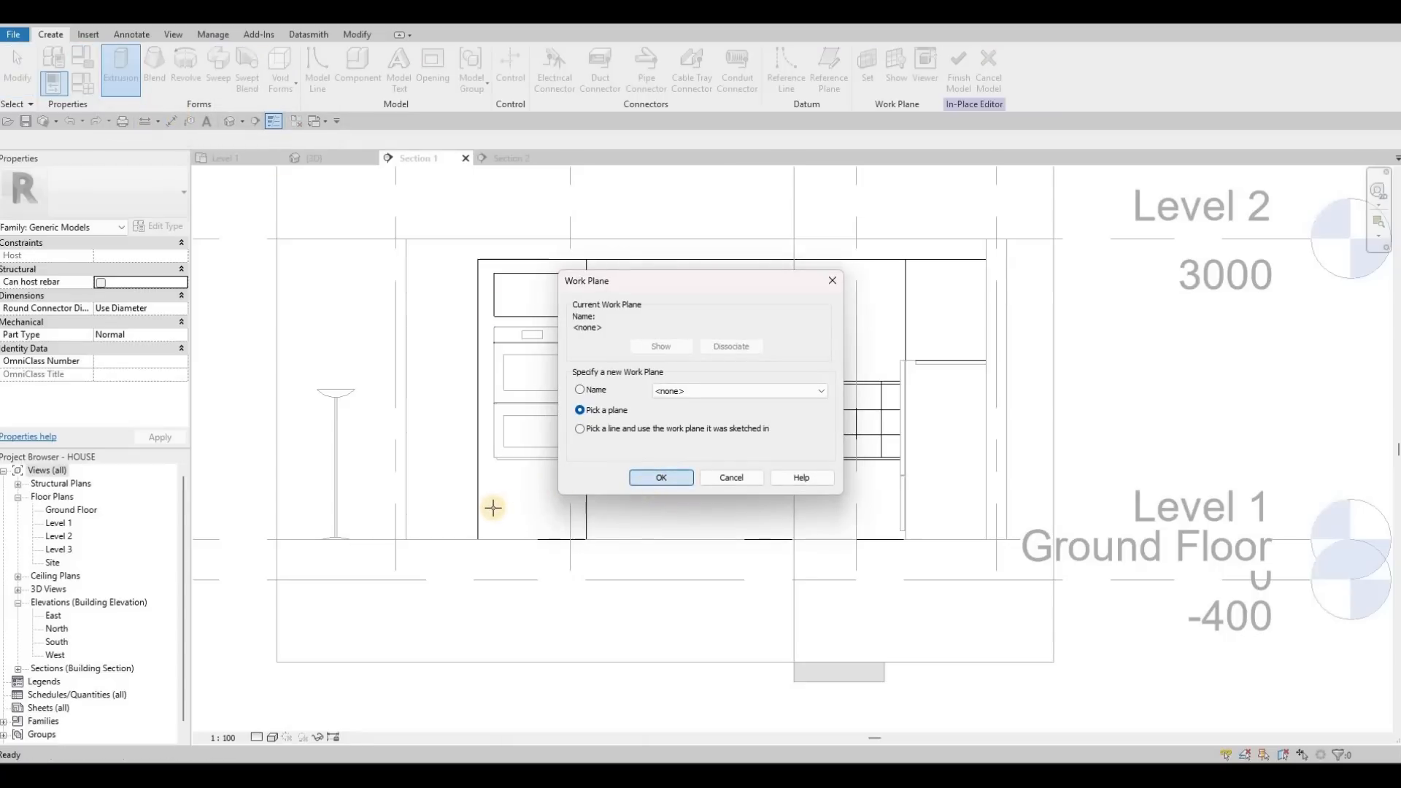
pyautogui.press('Return')
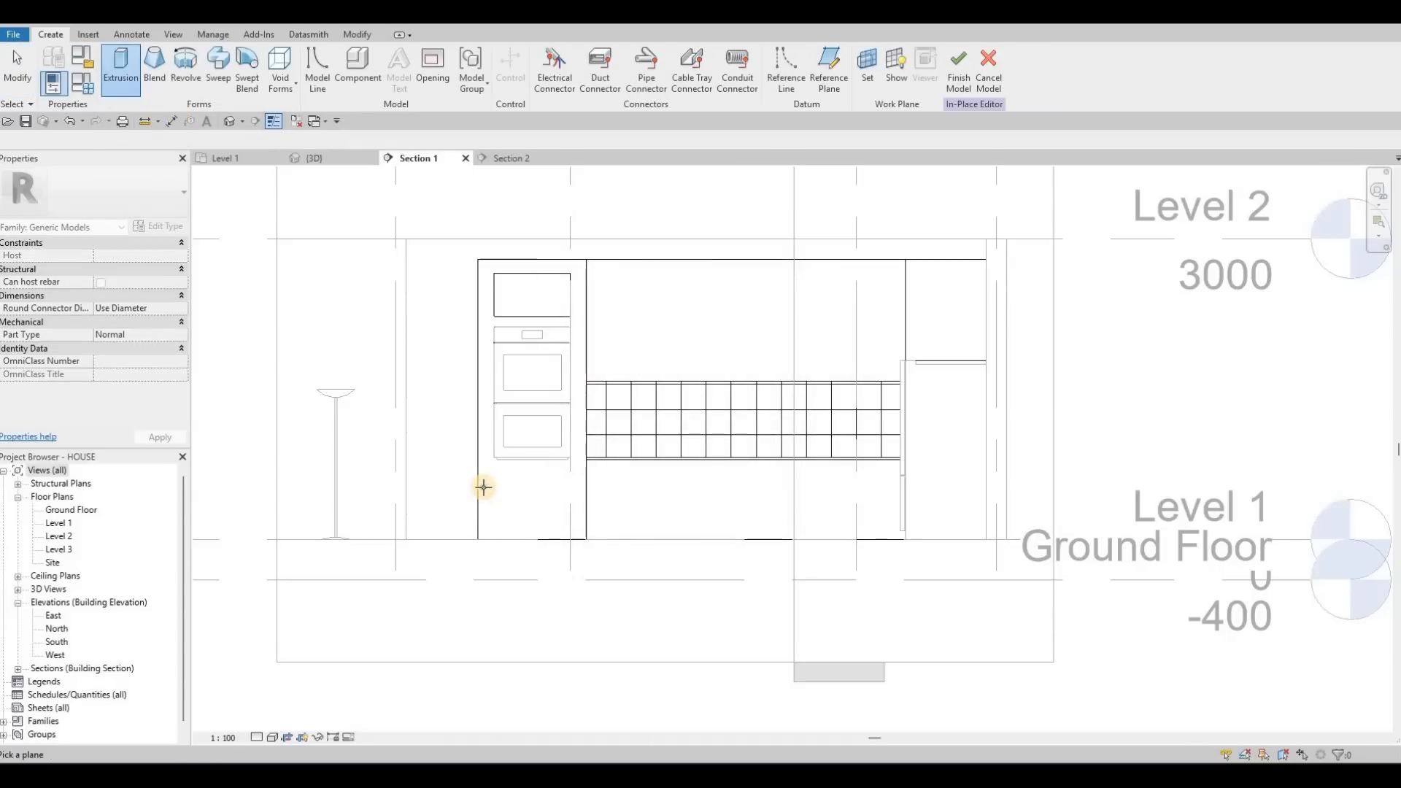
pyautogui.click(512, 455)
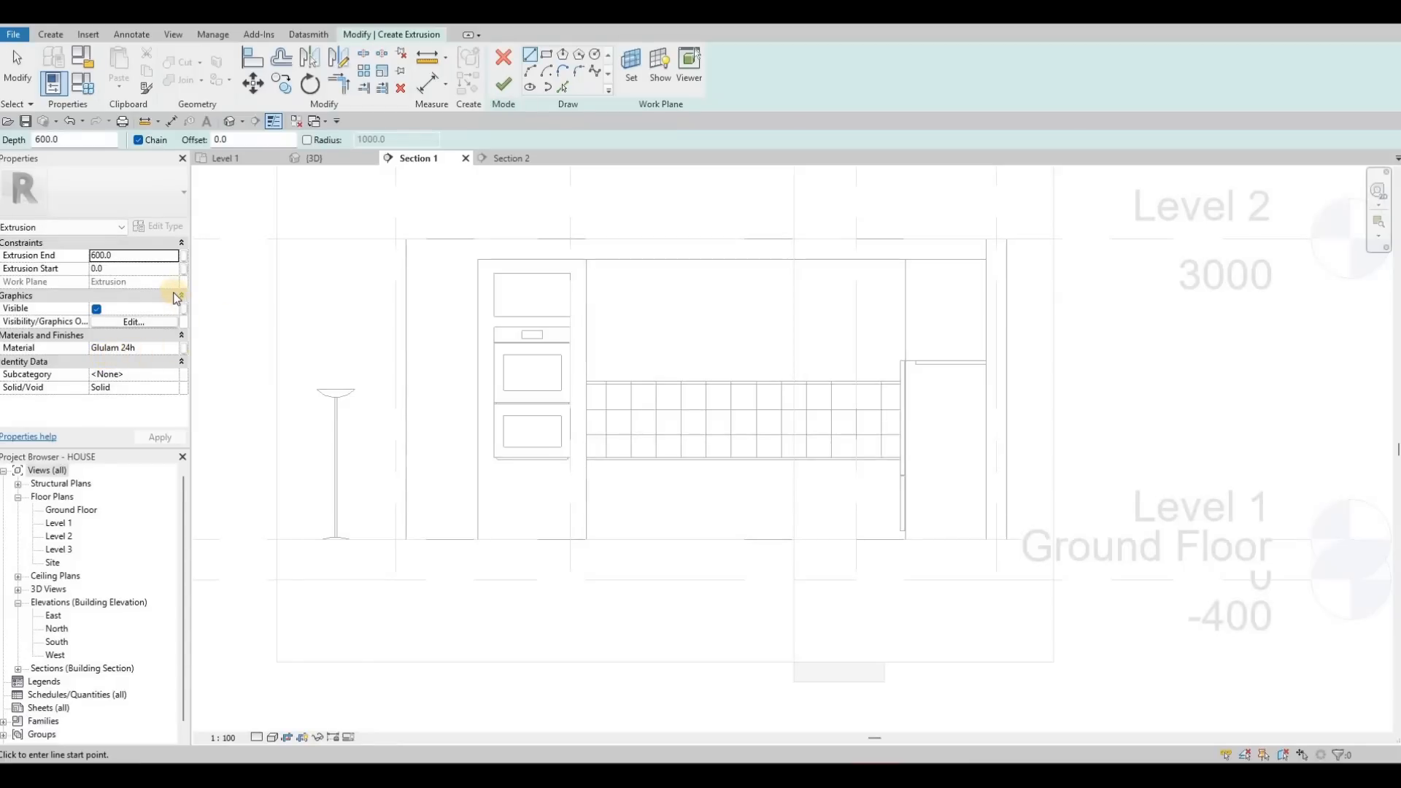
pyautogui.doubleClick(115, 254)
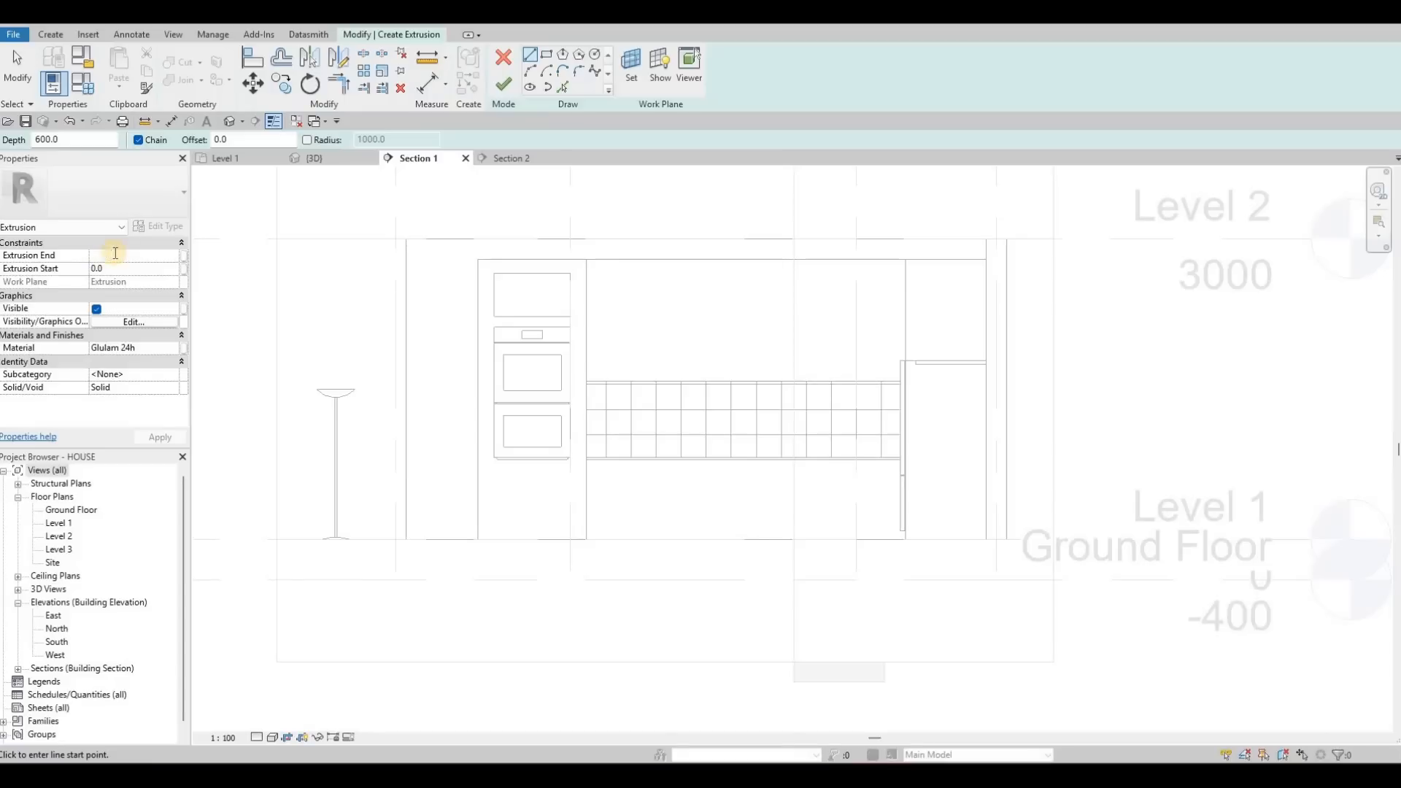
pyautogui.write('10')
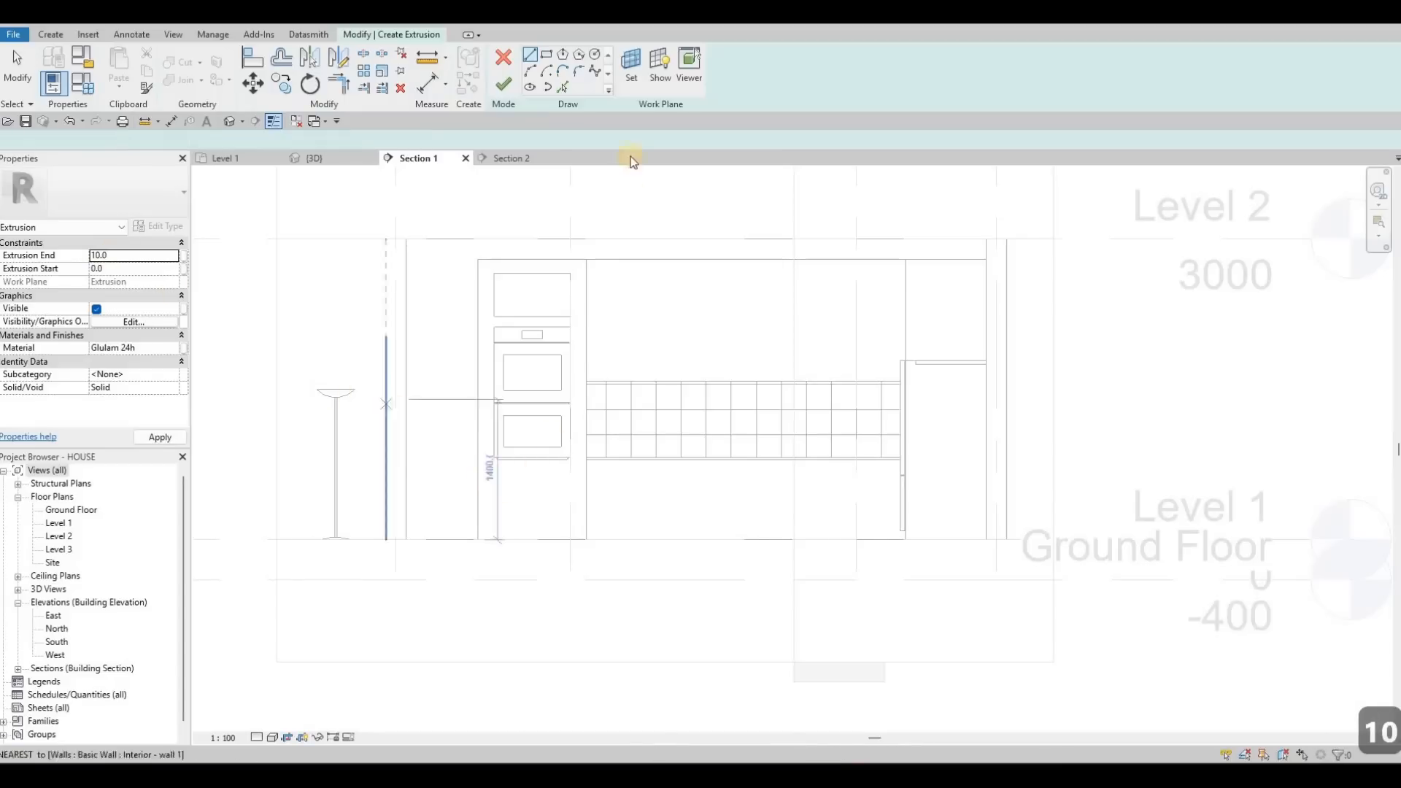
# - Sketch a rectangle about 1081 mm wide below the ovens, spanning the full cabinet width down to the floor
pyautogui.click(549, 55)
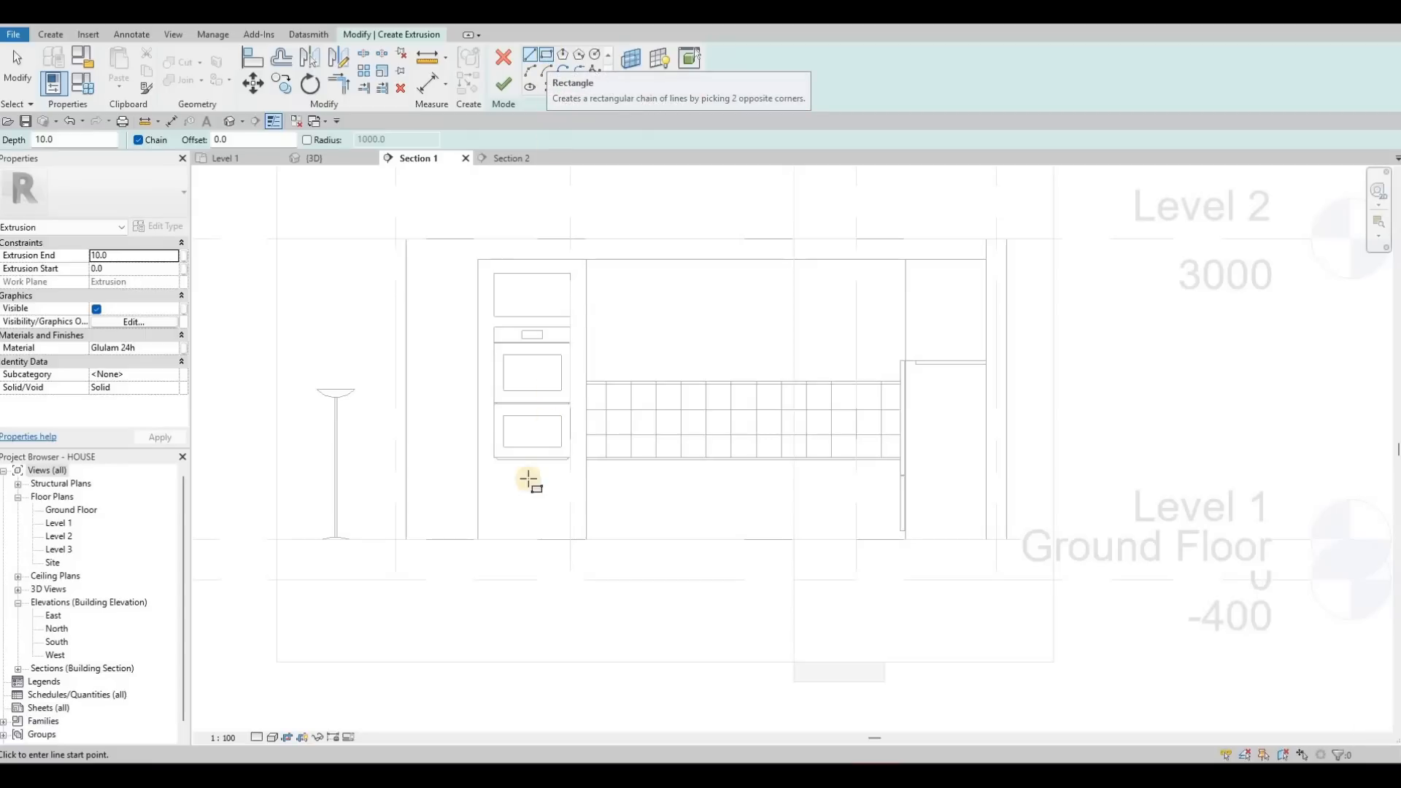
pyautogui.scroll(2, 500, 394)
pyautogui.scroll(1, 443, 322)
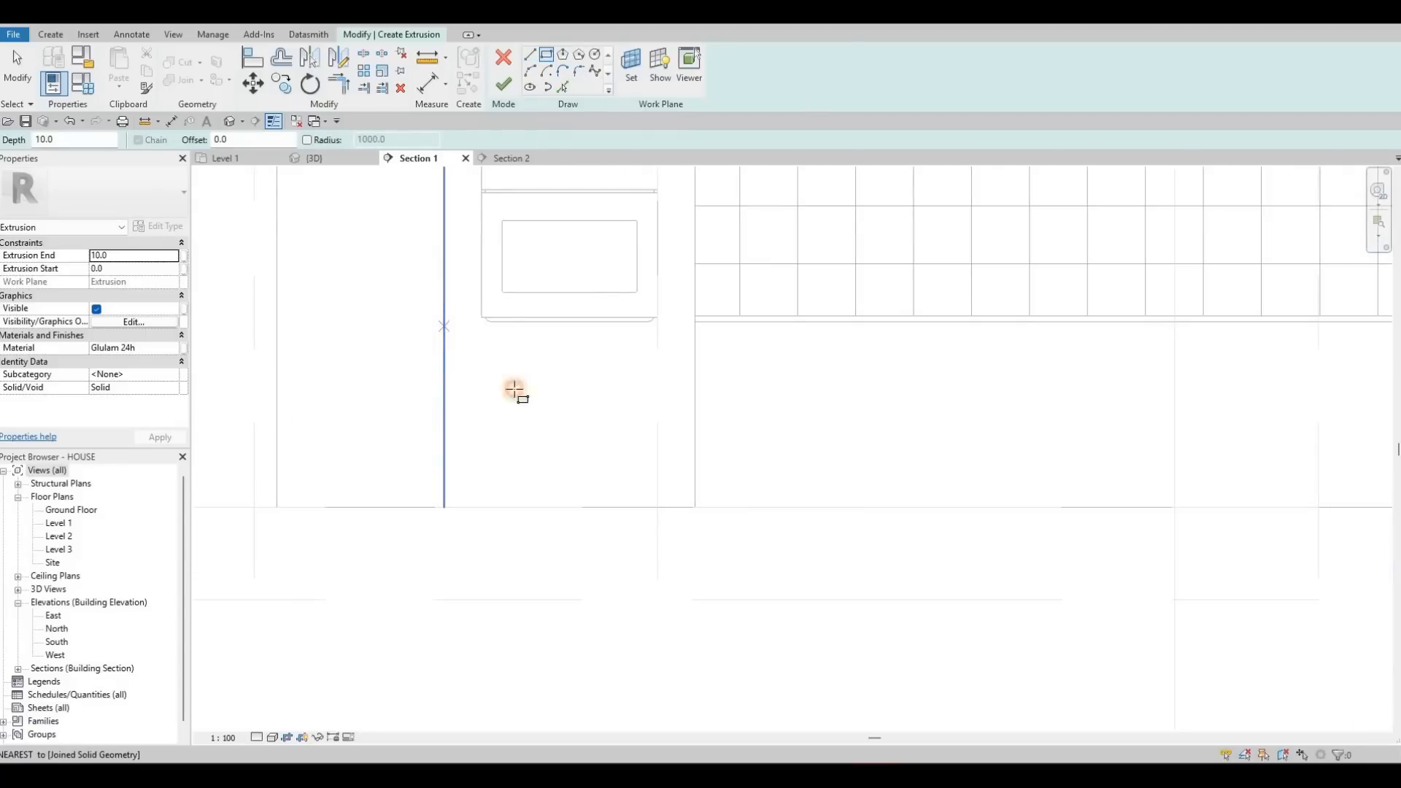
pyautogui.click(695, 507)
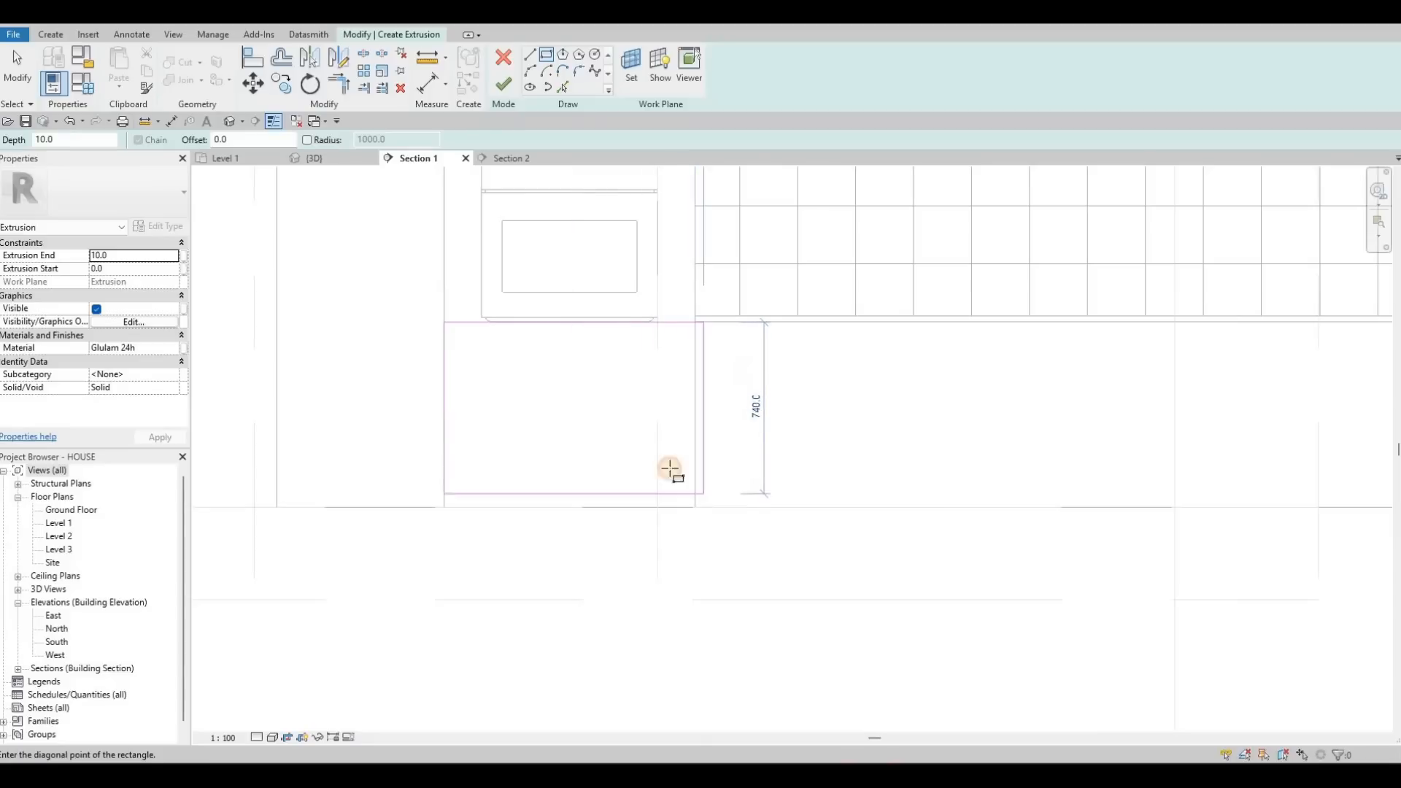
pyautogui.press('Escape')
pyautogui.press('Escape')
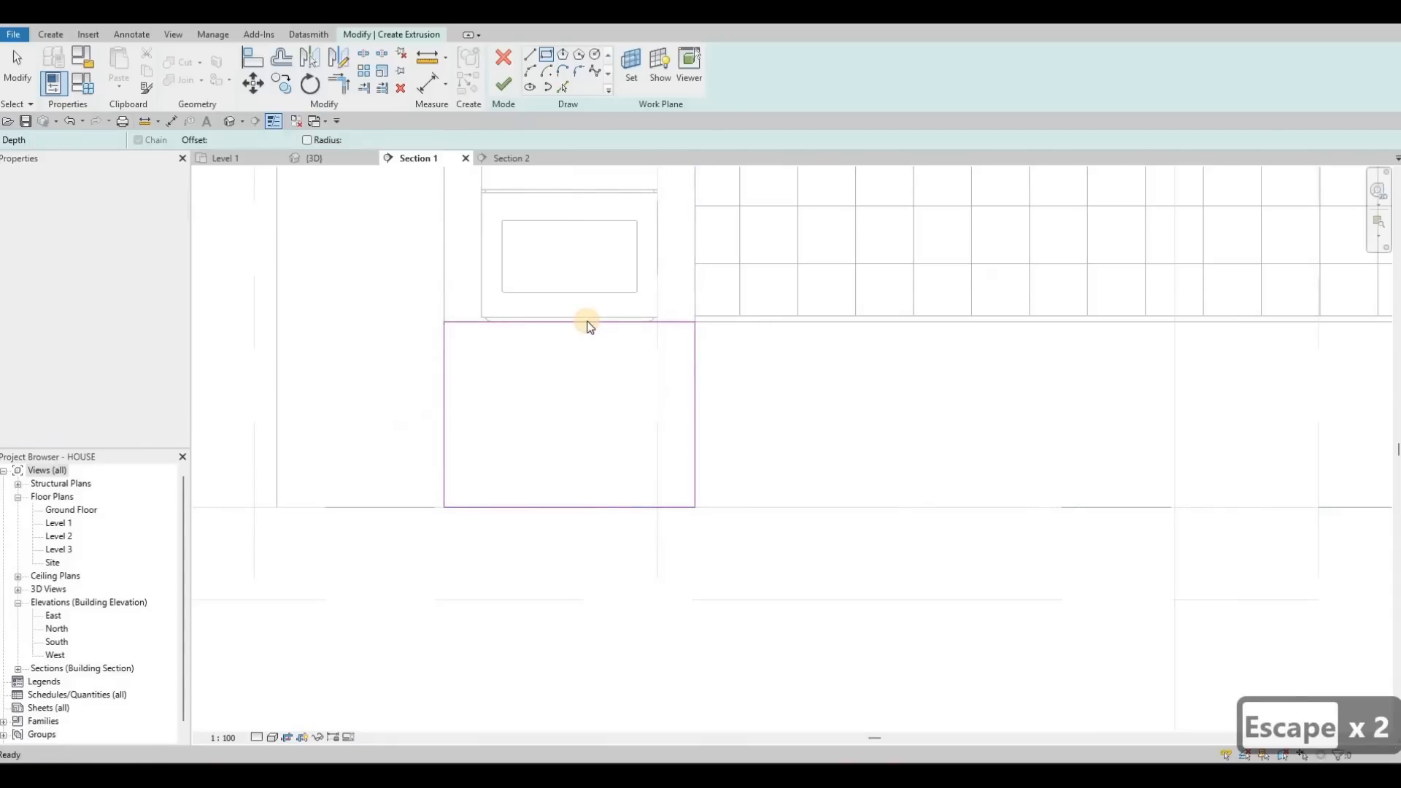
# - Nudge the sketched rectangle's top edge down so that the rectangle is 782.7 mm high
pyautogui.click(588, 321)
pyautogui.press('Down')
pyautogui.press('Down')
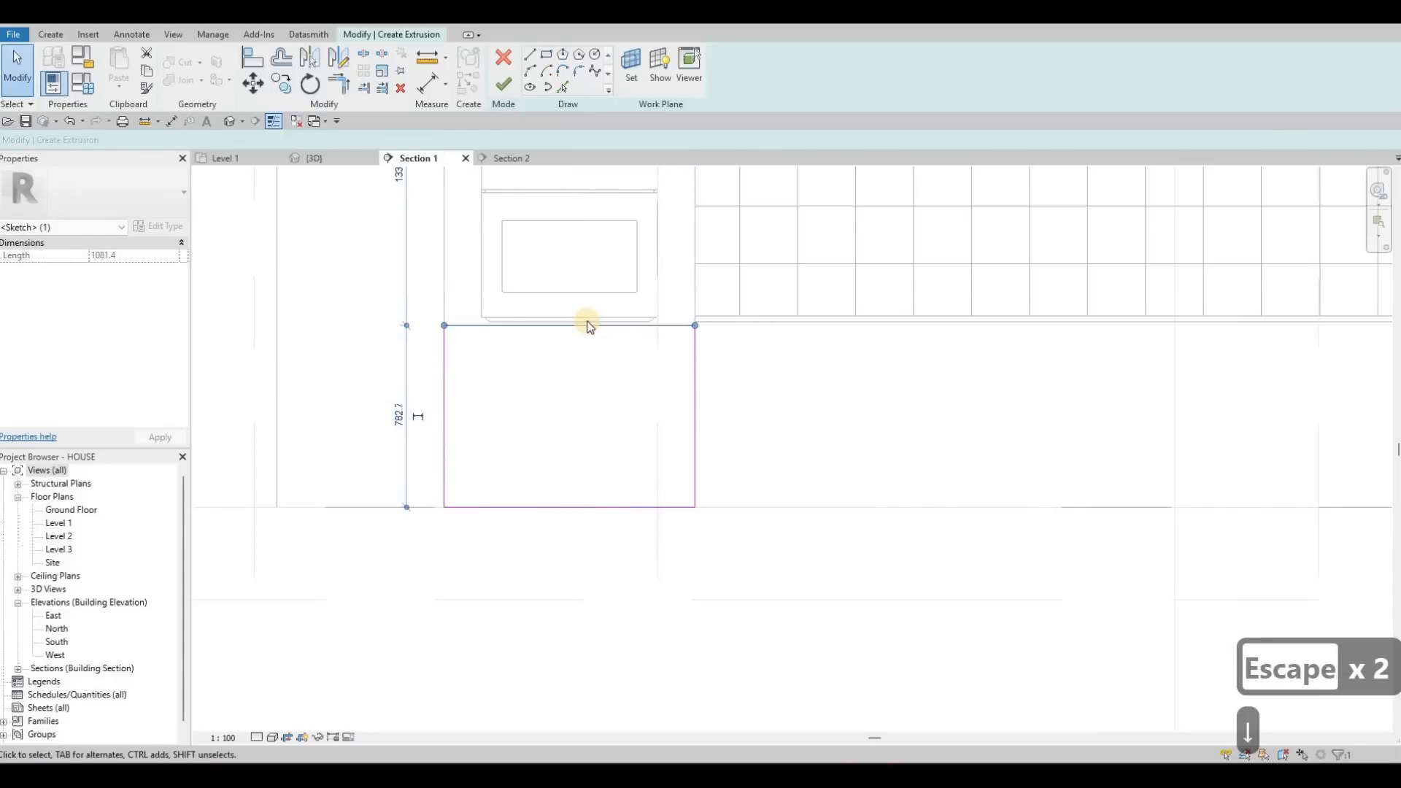
pyautogui.press('Up')
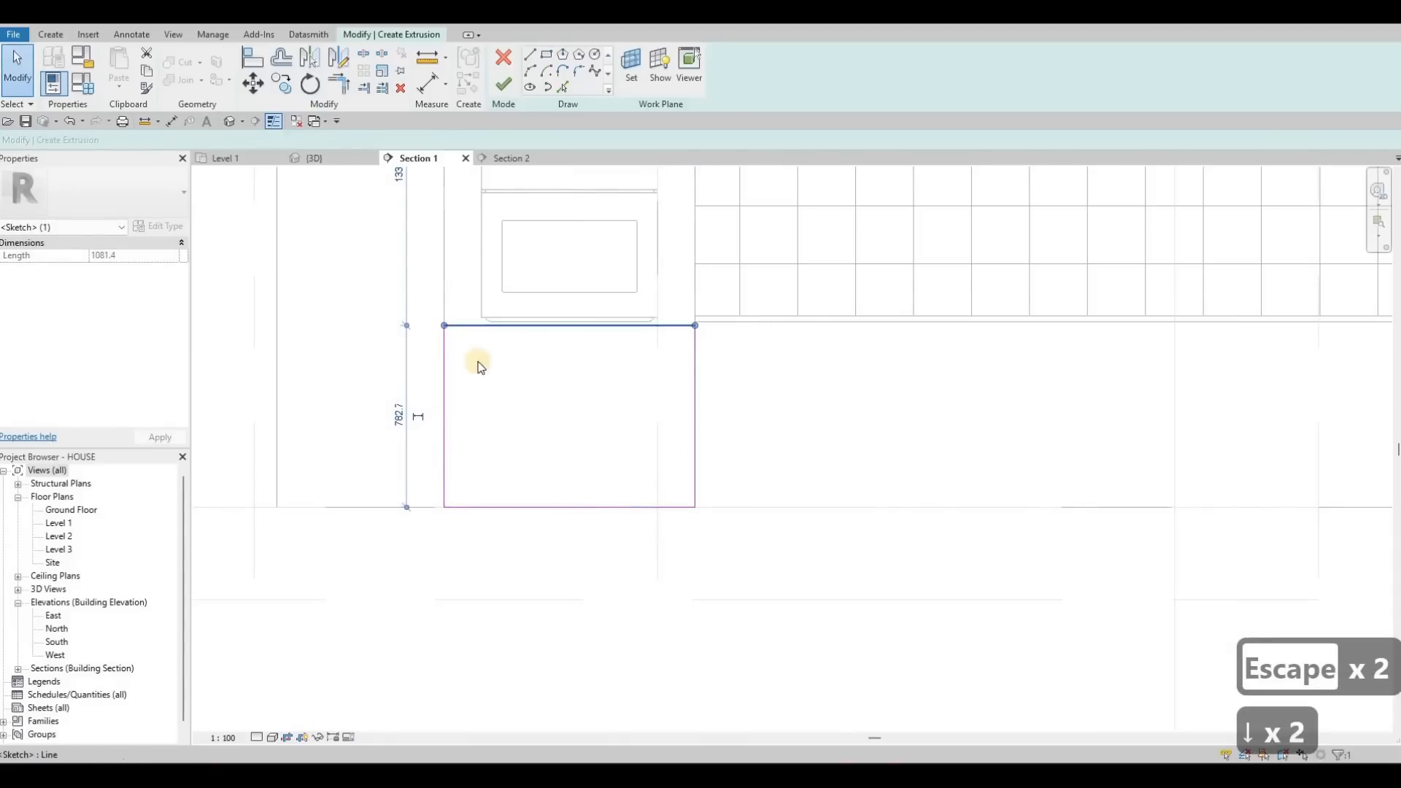
pyautogui.press('Escape')
# - Nudge the rectangle's left, right and bottom edges 15 mm inward to a size of 1051.4 by 767.7 mm
pyautogui.click(445, 355)
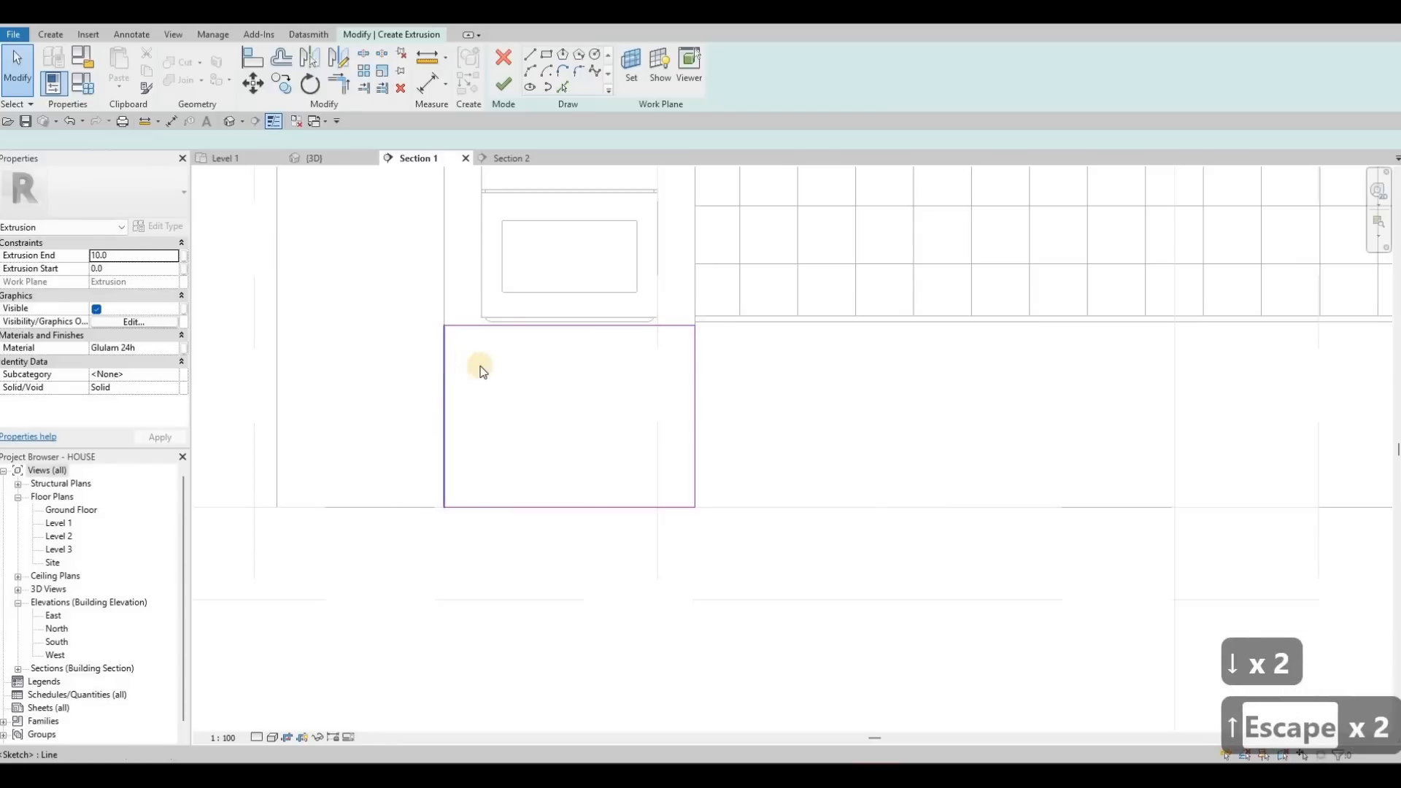
pyautogui.press('Right')
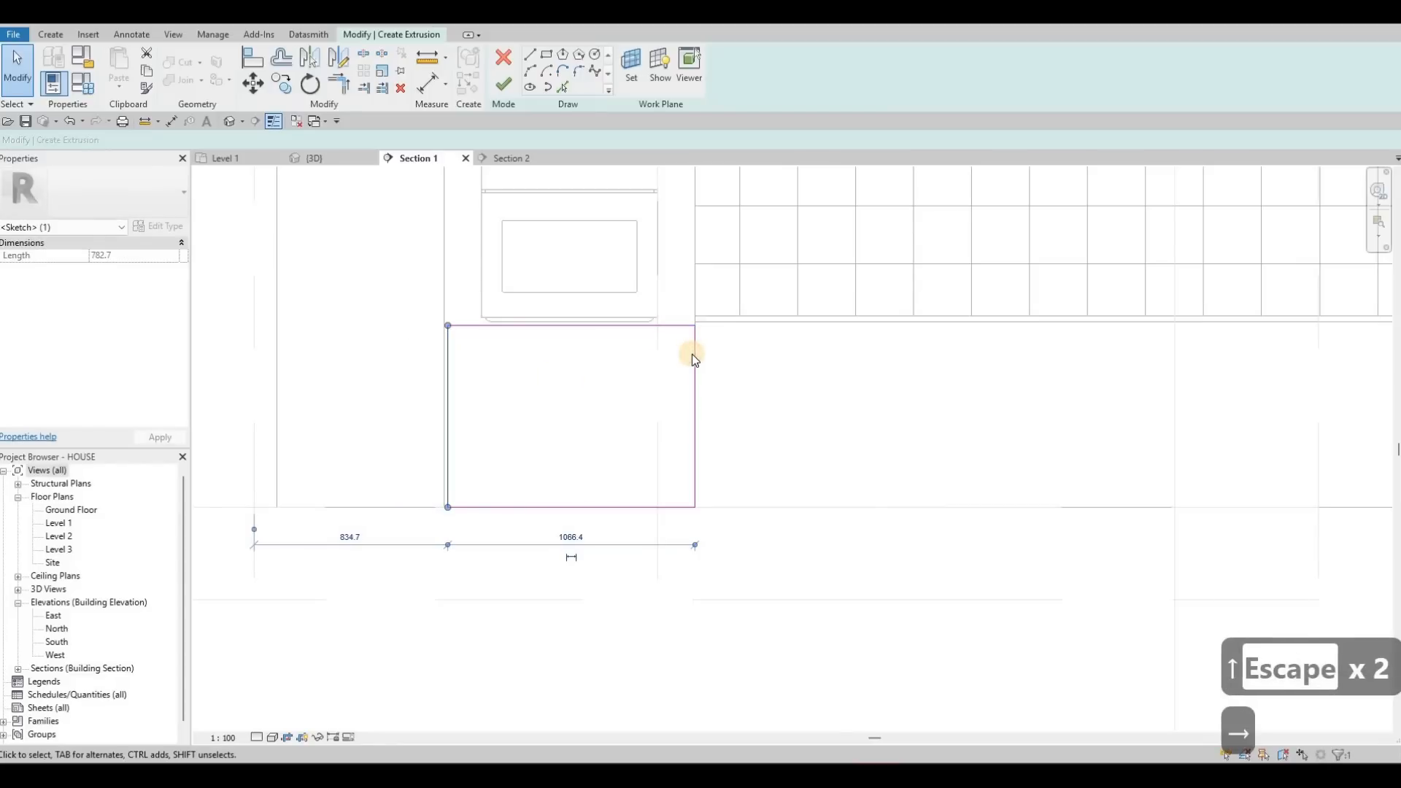
pyautogui.click(693, 447)
pyautogui.press('Left')
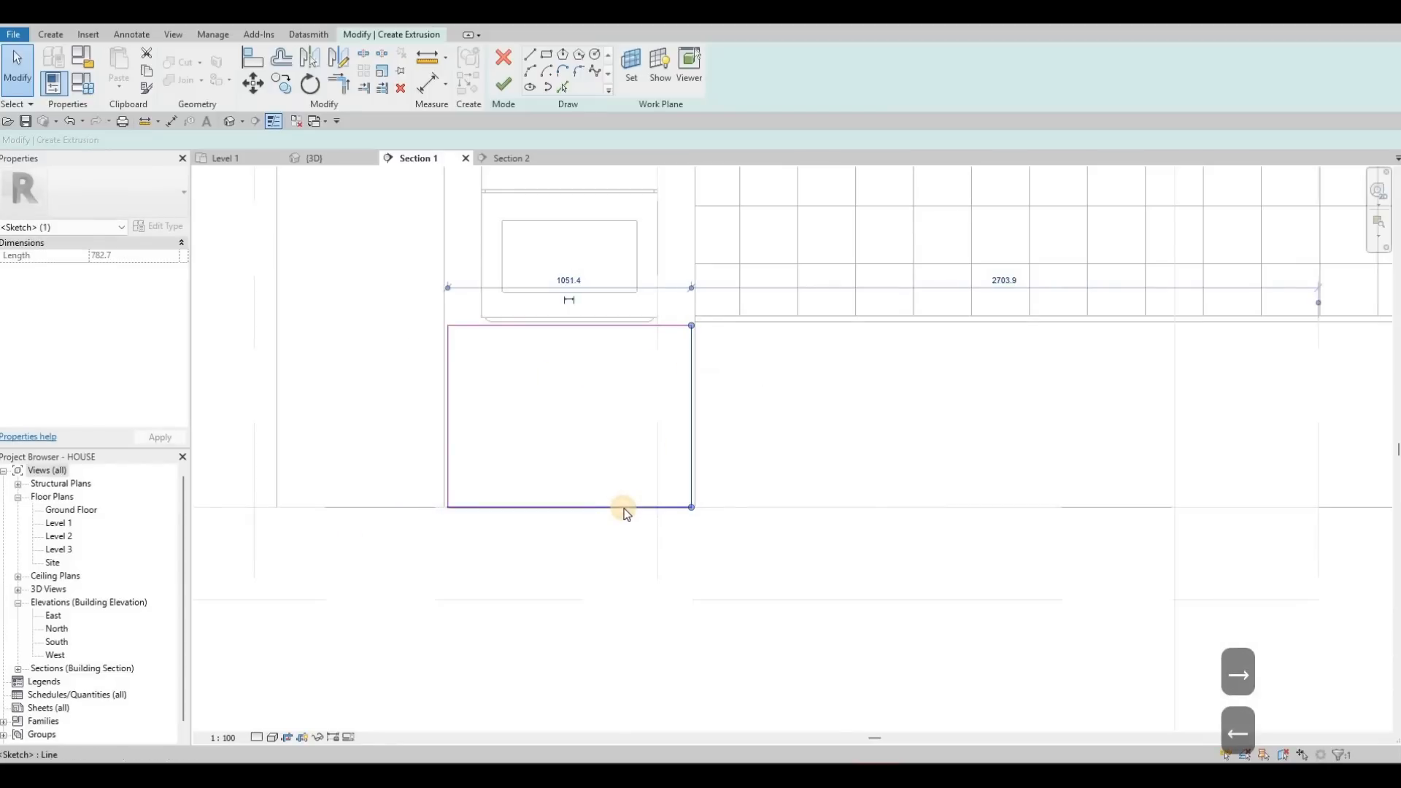
pyautogui.click(655, 515)
pyautogui.press('Up')
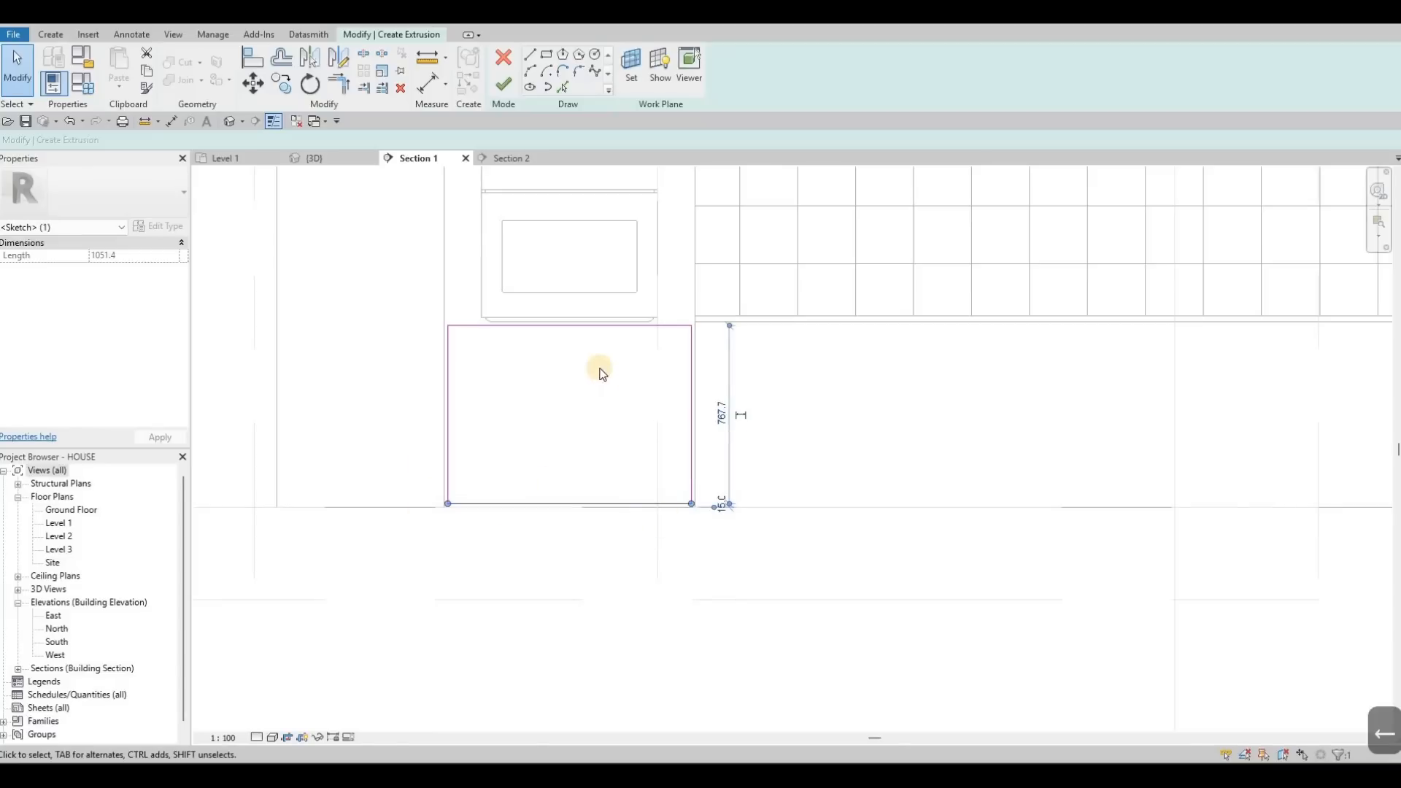
# - Draw a vertical line through the middle of the rectangle from its top edge to its bottom edge
pyautogui.click(568, 326)
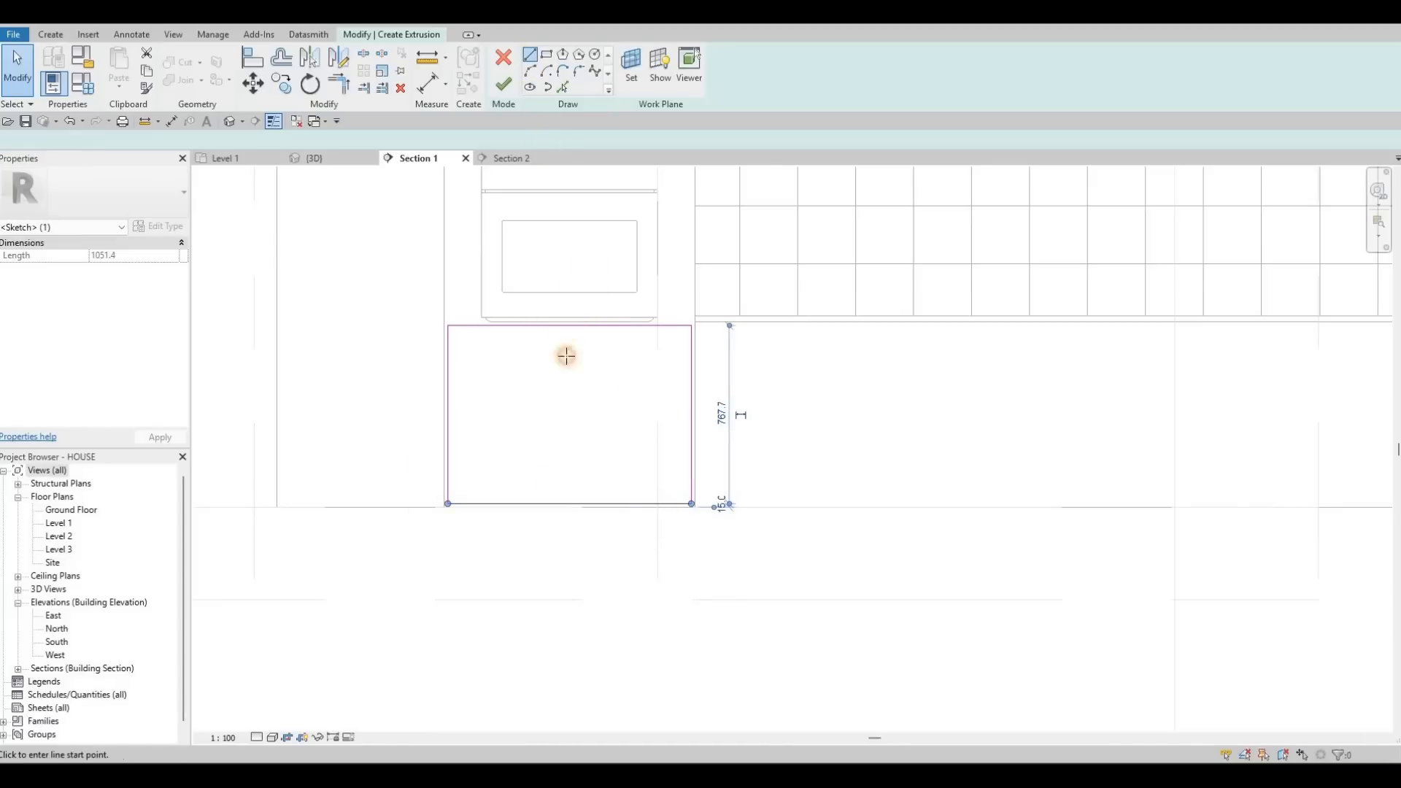
pyautogui.click(569, 505)
pyautogui.press('Escape')
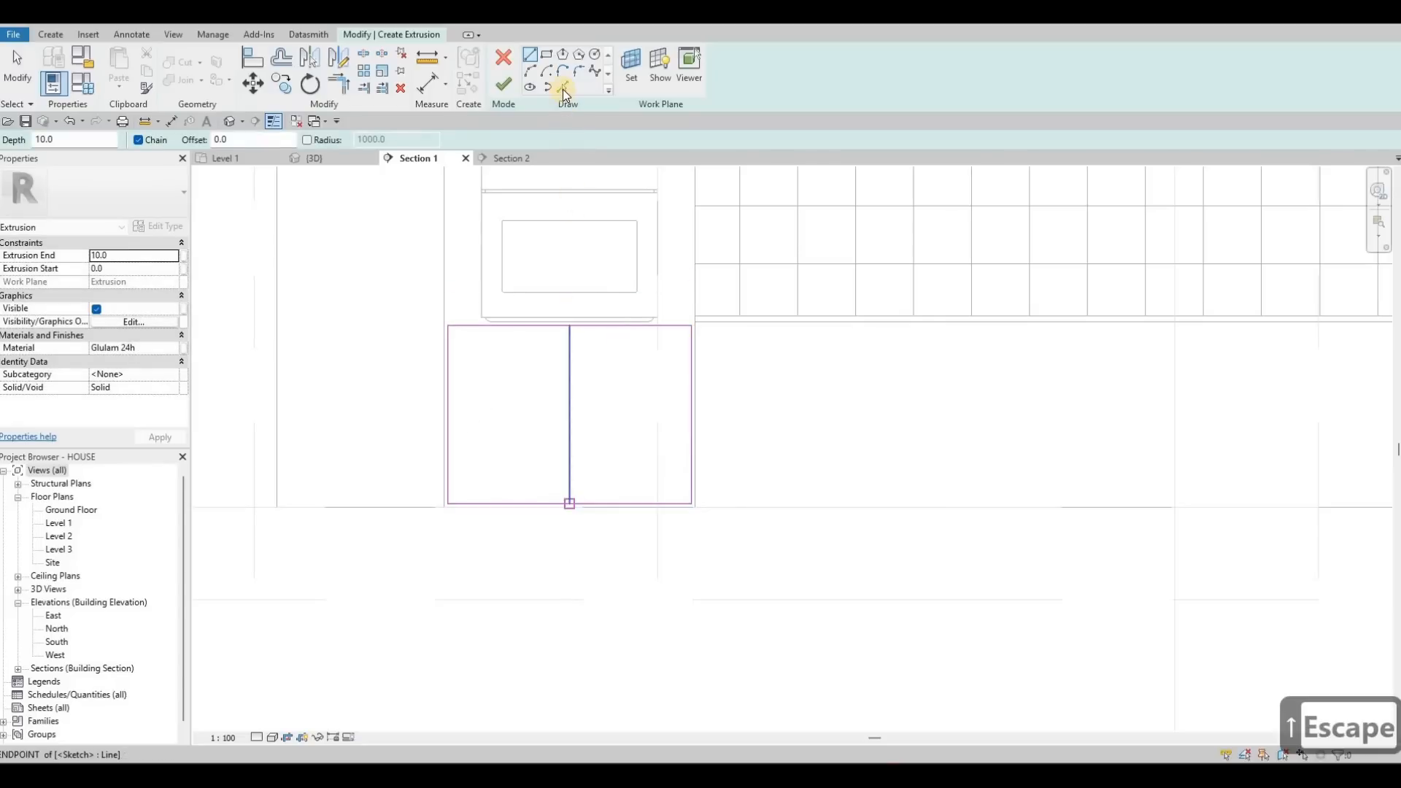
pyautogui.press('Escape')
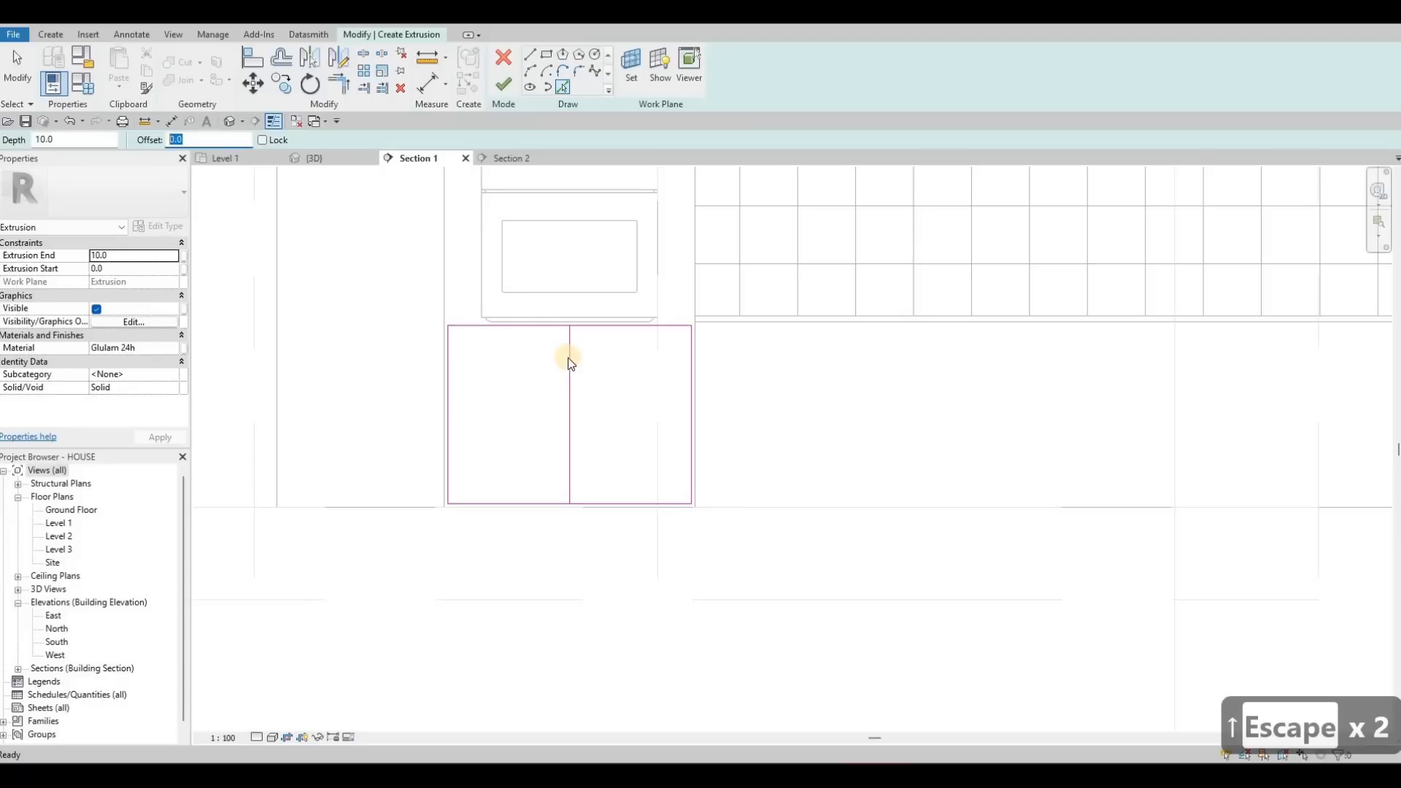
# - Create lines offset 5 mm on both sides of the vertical centre line
pyautogui.write('5')
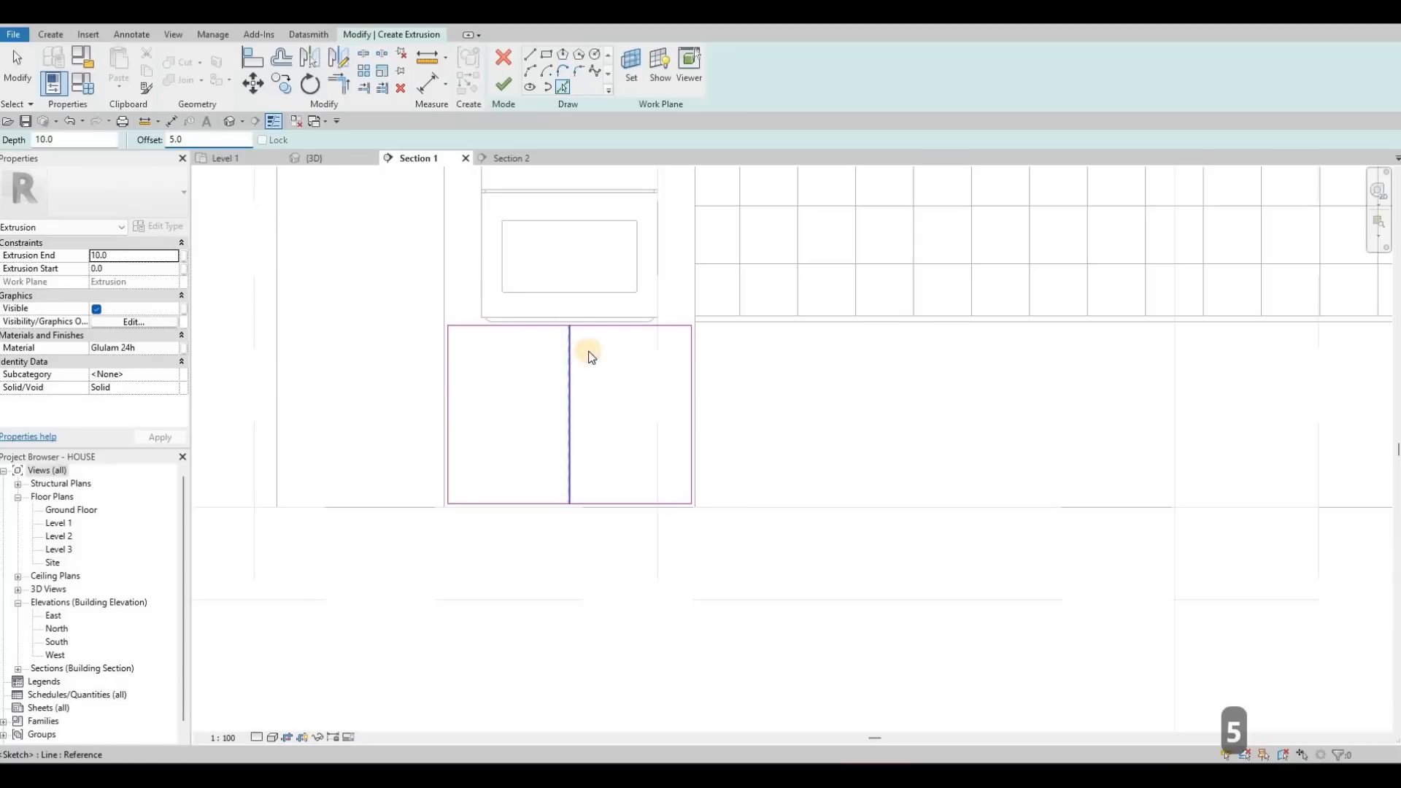
pyautogui.scroll(4, 539, 332)
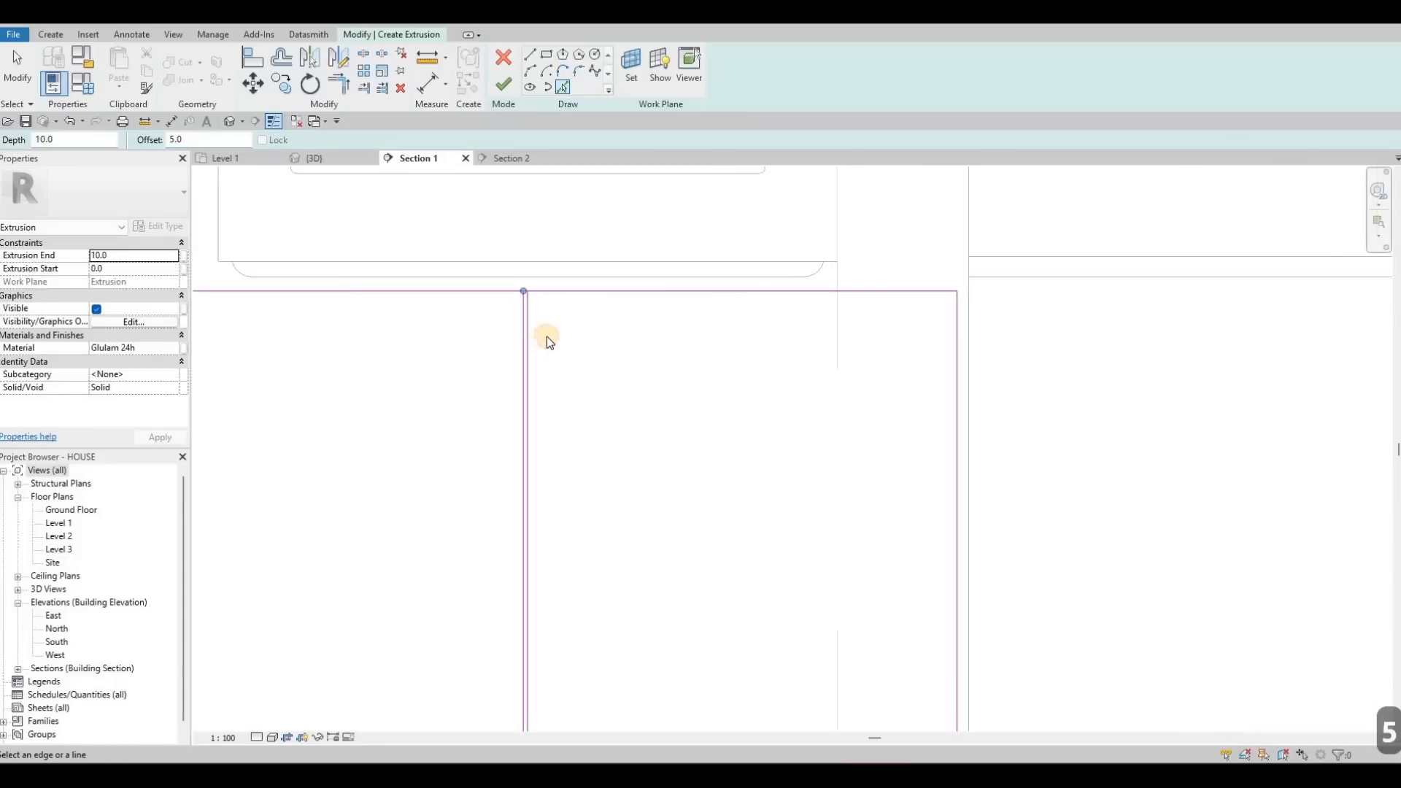
pyautogui.scroll(2, 520, 306)
pyautogui.press('Escape')
pyautogui.press('Escape')
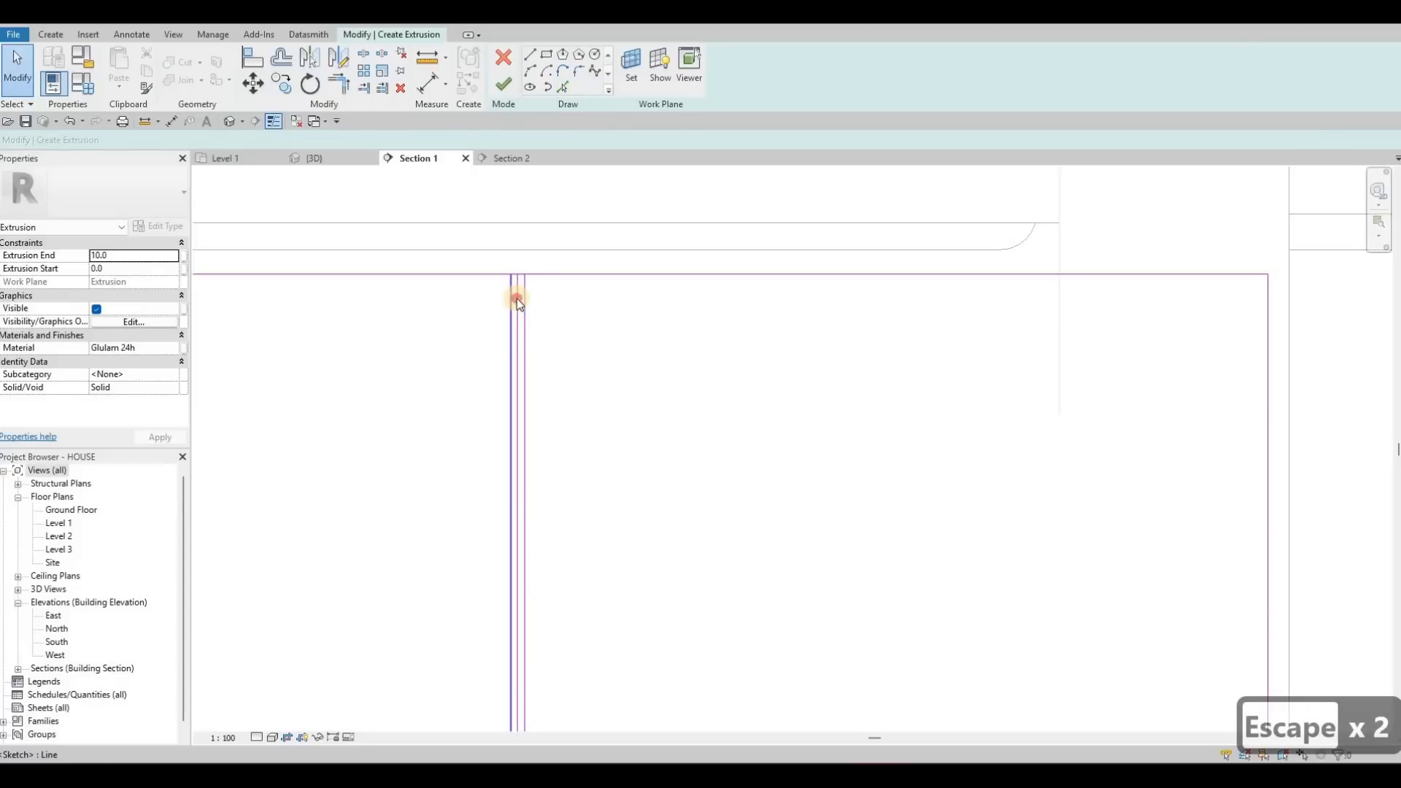
# - Delete the original centre line between the two offset lines
pyautogui.press('Tab')
pyautogui.click(518, 301)
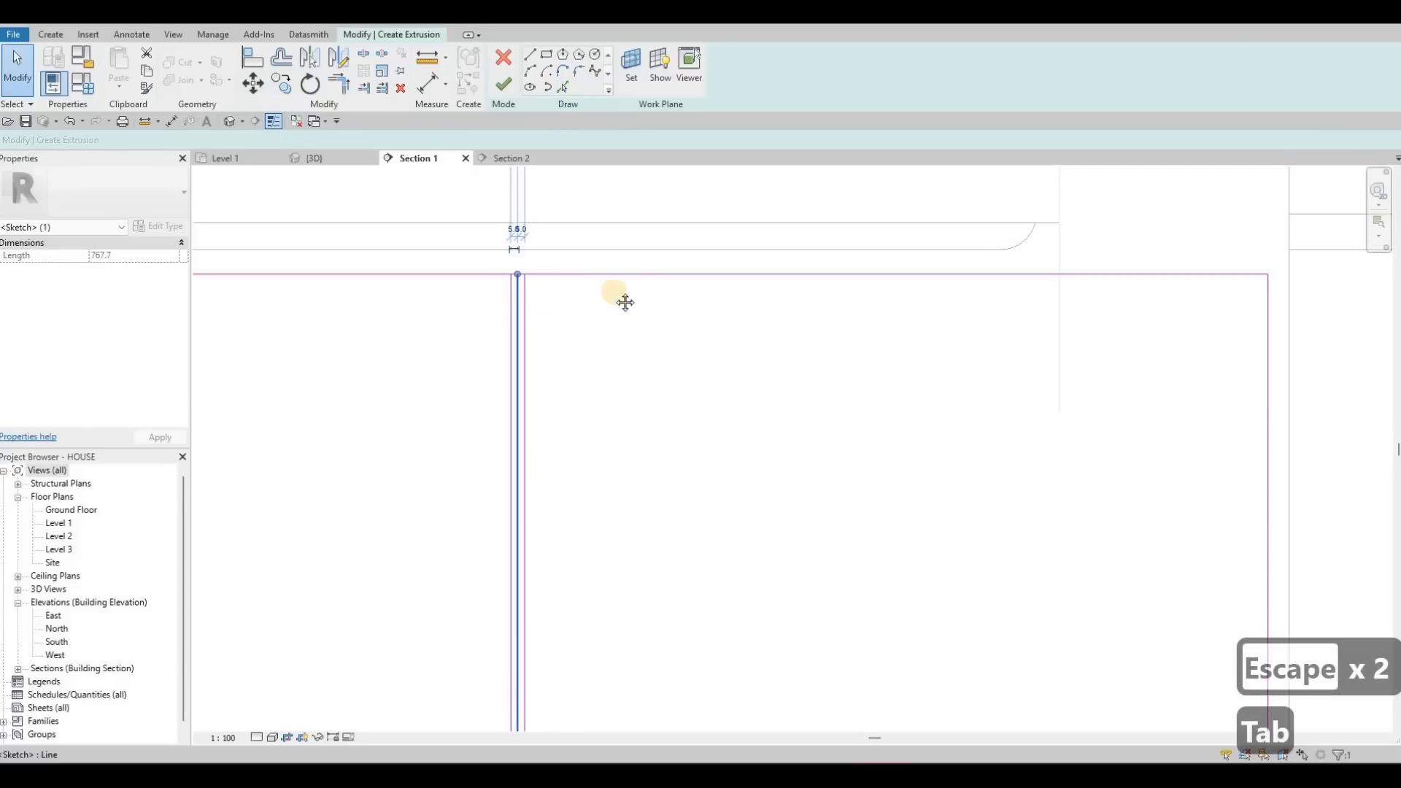
pyautogui.press('Delete')
# - Sketch an inner rectangle in the left door outline with a 50 mm inward offset from its corners
pyautogui.scroll(-4, 620, 312)
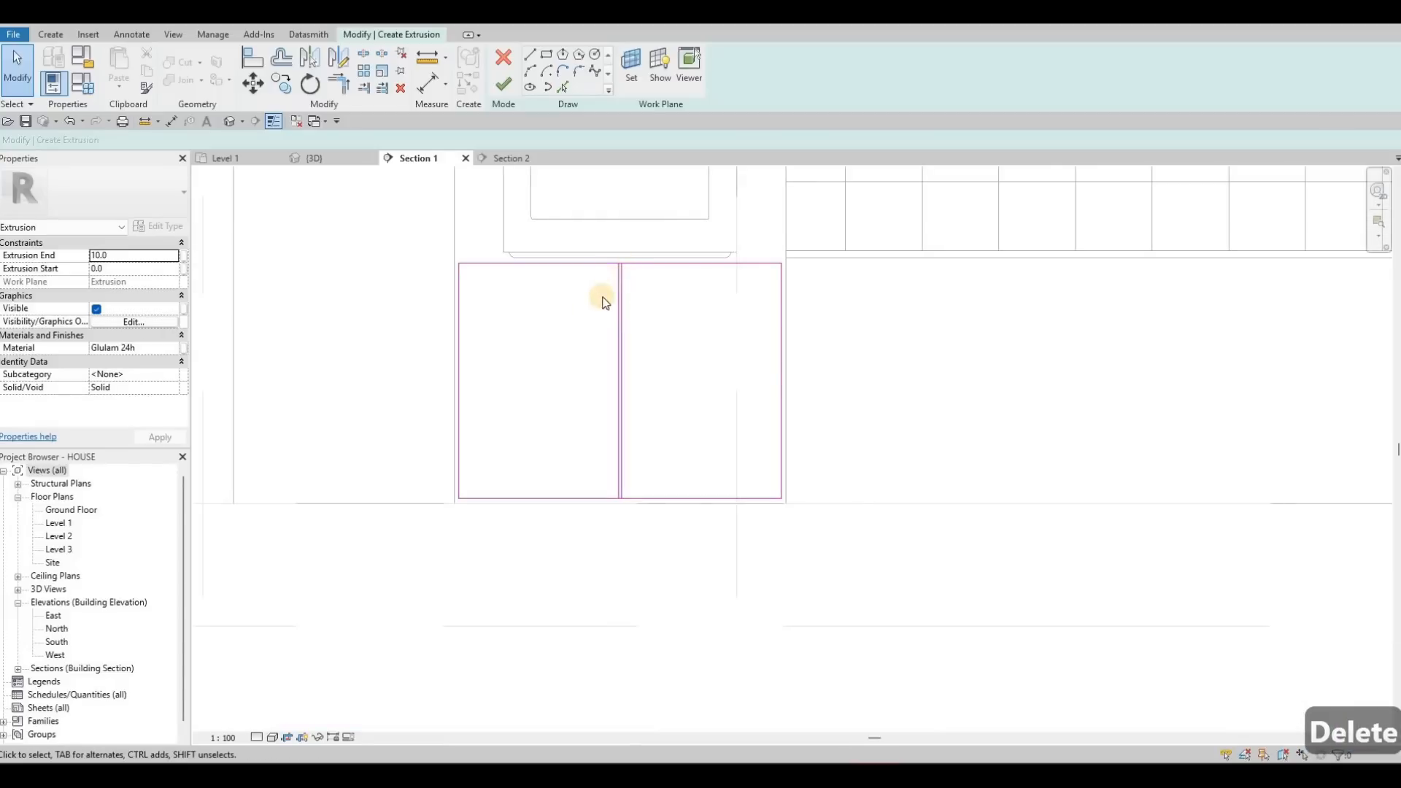
pyautogui.scroll(3, 612, 291)
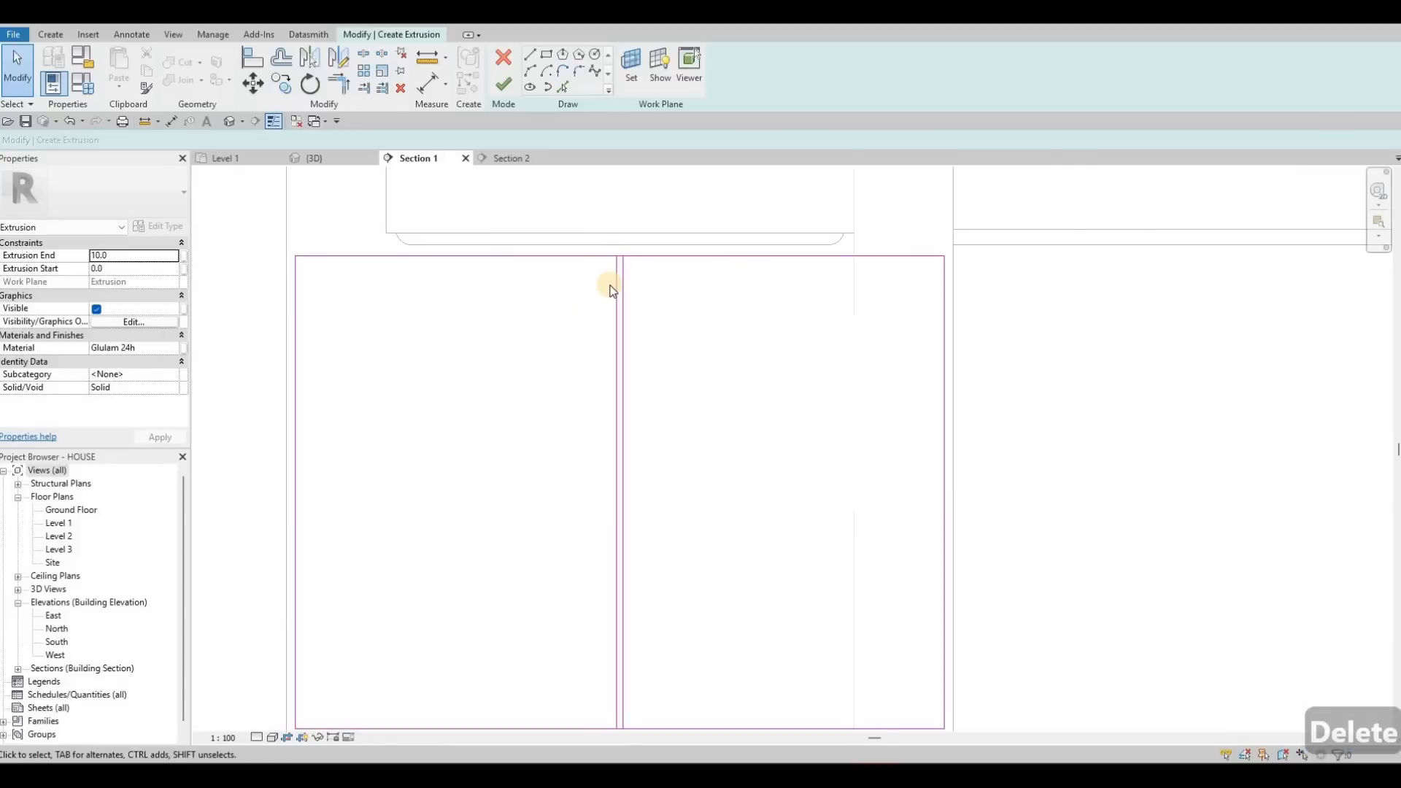
pyautogui.click(560, 86)
pyautogui.click(546, 56)
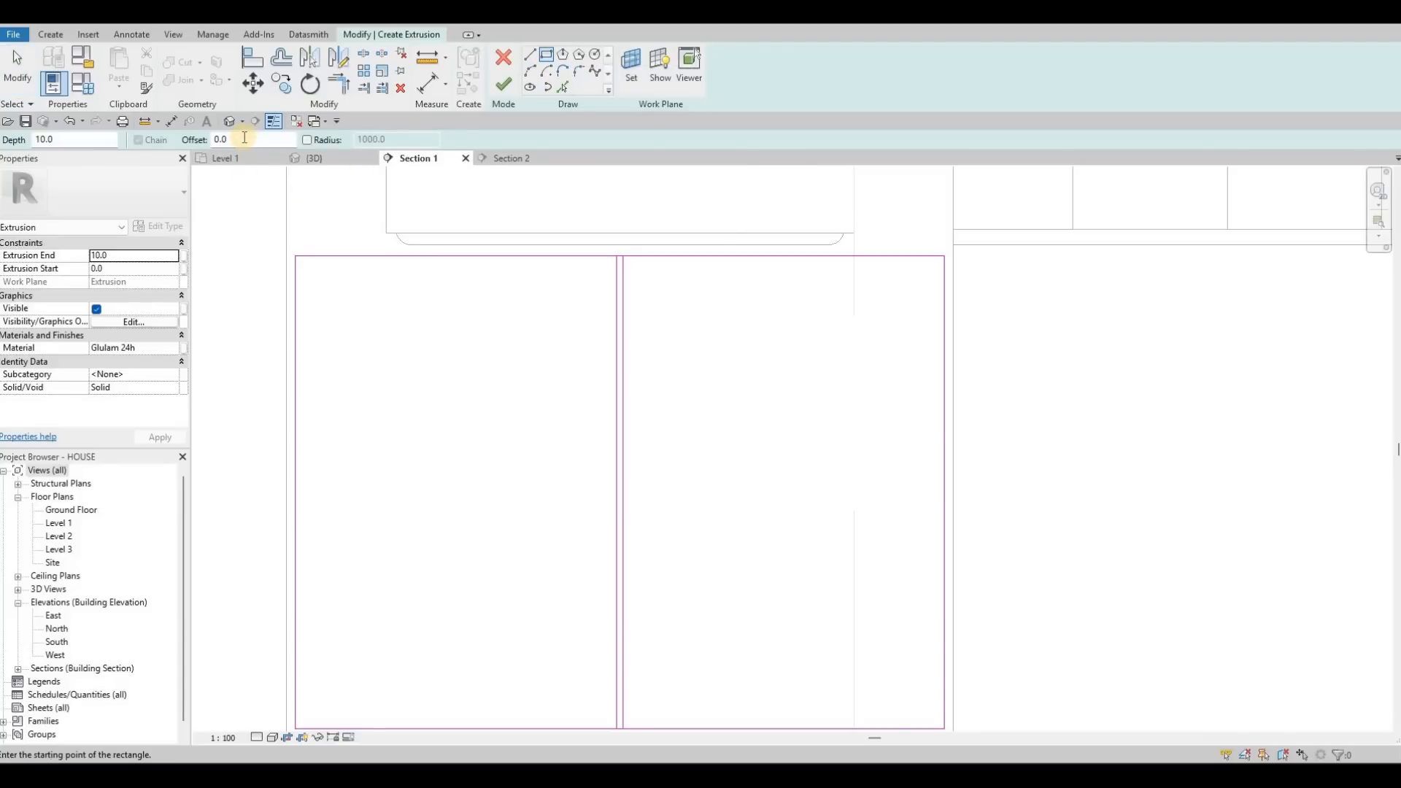
pyautogui.press('Tab')
pyautogui.write('50')
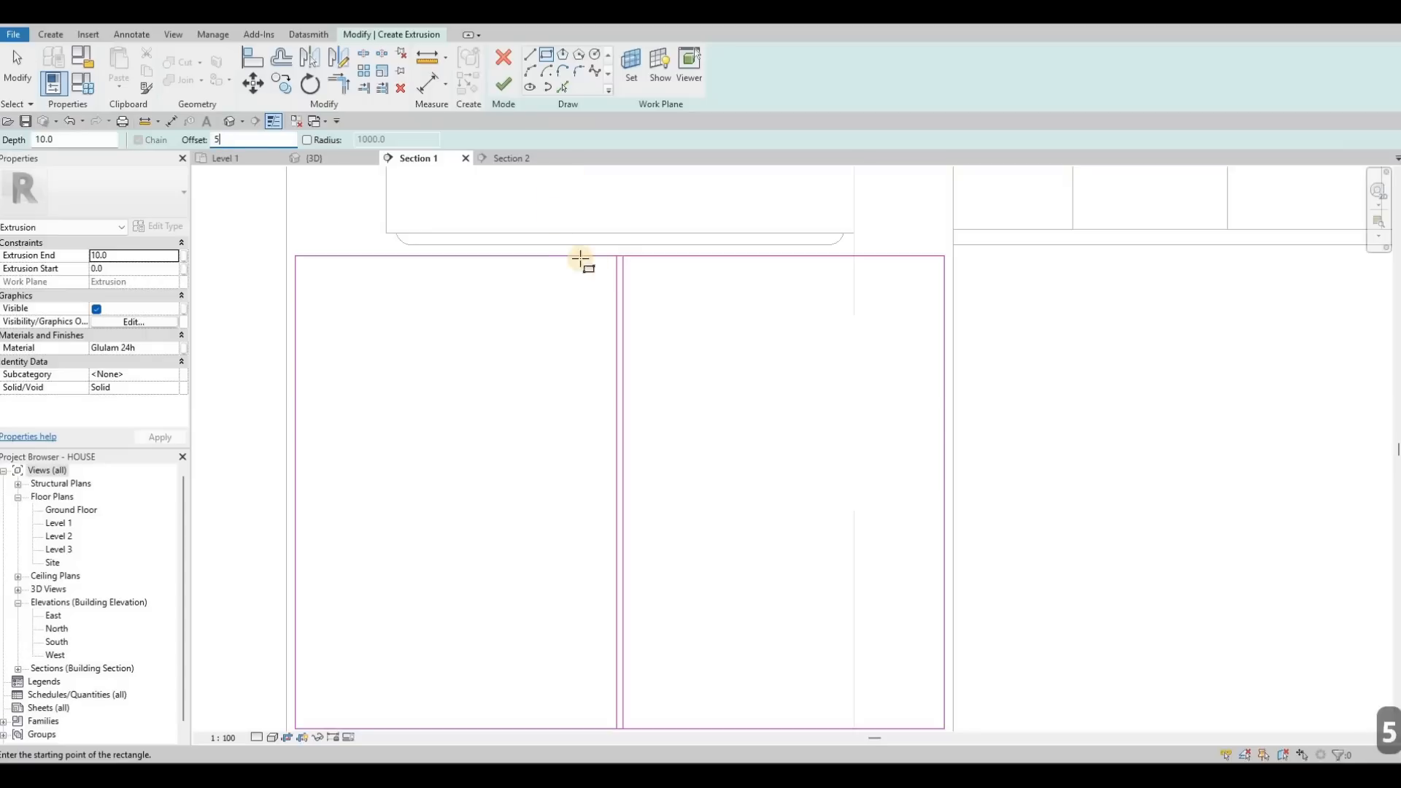
pyautogui.click(533, 429)
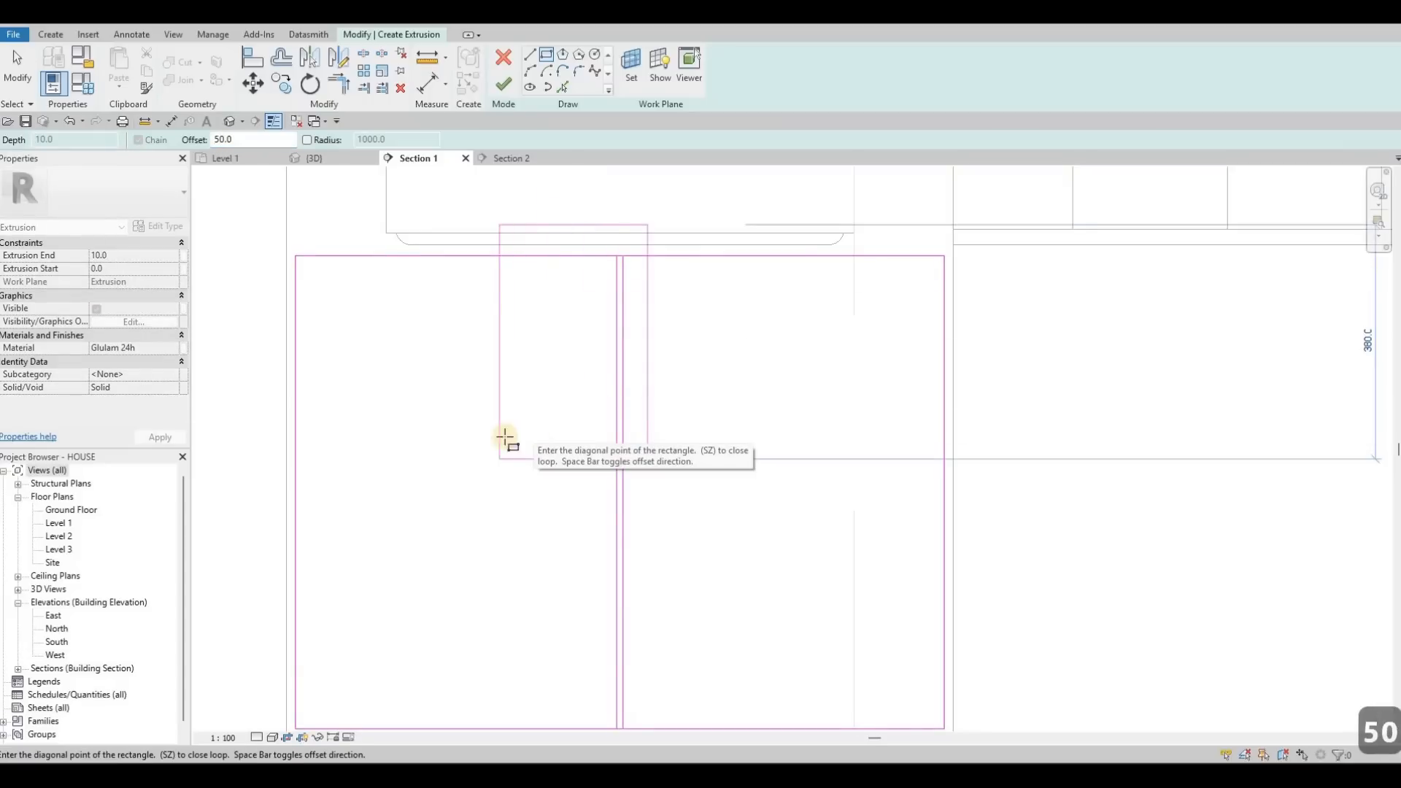
pyautogui.press('space')
pyautogui.moveTo(492, 441)
pyautogui.mouseDown(button='middle')
pyautogui.moveTo(484, 380)
pyautogui.moveTo(606, 187)
pyautogui.mouseUp(button='middle')
pyautogui.scroll(-2, 606, 187)
pyautogui.click(482, 378)
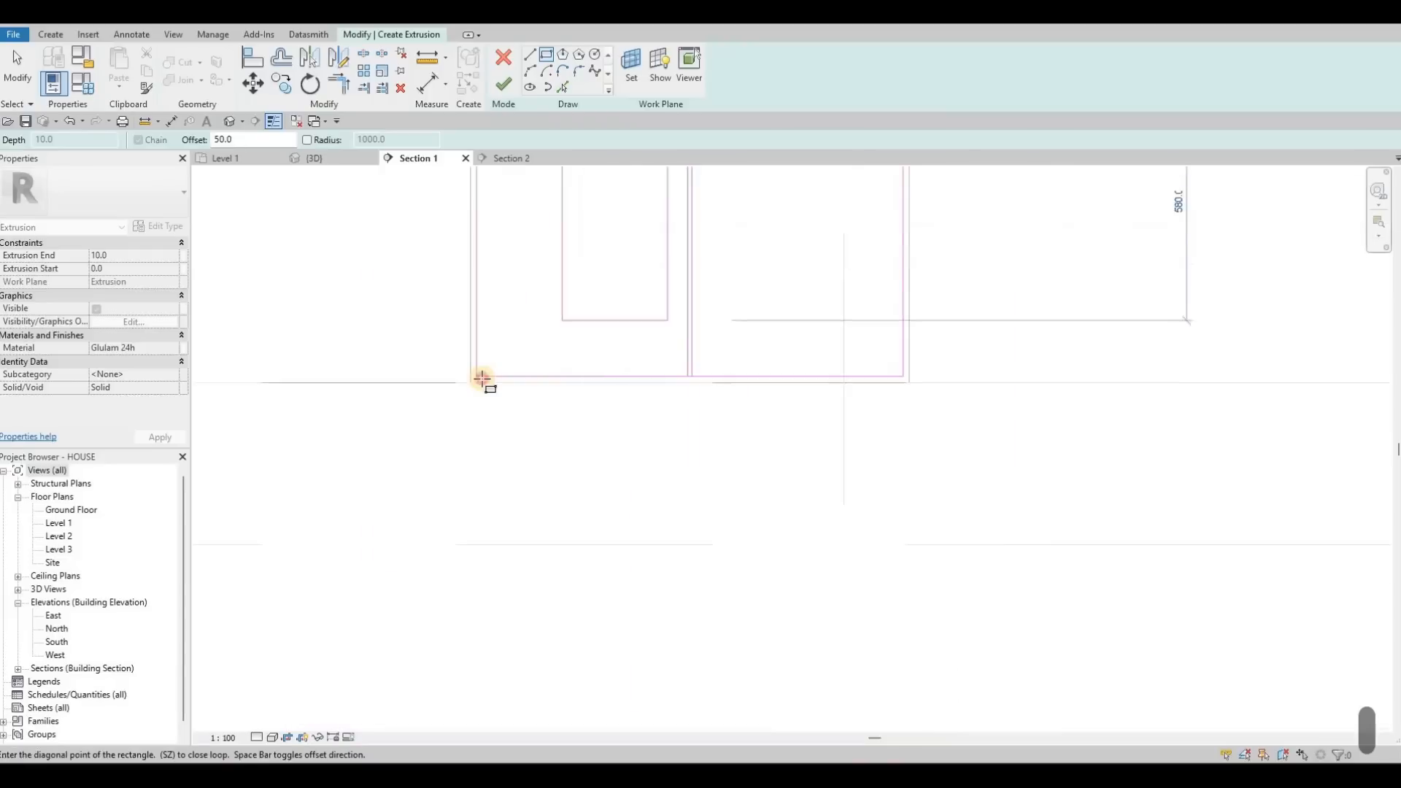
pyautogui.click(477, 378)
# - Sketch a matching inner rectangle in the right door outline, offset 50 mm inward
pyautogui.moveTo(510, 225); pyautogui.dragTo(439, 356, button='middle')
pyautogui.scroll(-1, 438, 356)
pyautogui.moveTo(605, 226); pyautogui.dragTo(579, 251, button='middle')
pyautogui.click(547, 258)
pyautogui.scroll(2, 726, 448)
pyautogui.click(827, 667)
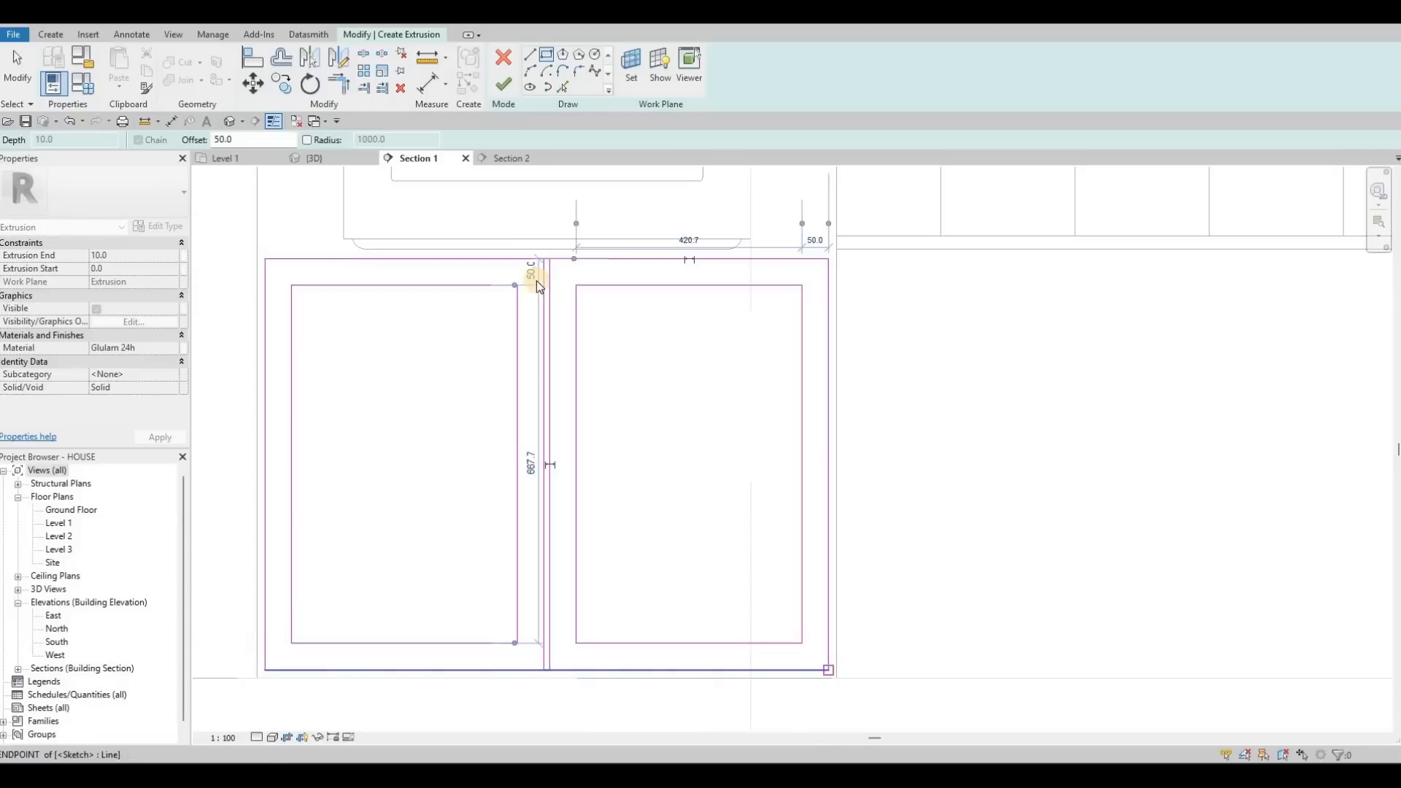
pyautogui.press('Escape')
pyautogui.press('Escape')
pyautogui.press('Escape')
# - Split the outer rectangle's top edge at both lines of the central gap
pyautogui.scroll(2, 537, 269)
pyautogui.press('s')
pyautogui.press('l')
pyautogui.scroll(2, 550, 250)
pyautogui.click(556, 226)
pyautogui.click(576, 225)
# - Split the outer rectangle's bottom edge at both gap lines and delete the short segment between them
pyautogui.scroll(-3, 573, 264)
pyautogui.scroll(-2, 564, 552)
pyautogui.moveTo(564, 697); pyautogui.dragTo(564, 486, button='middle')
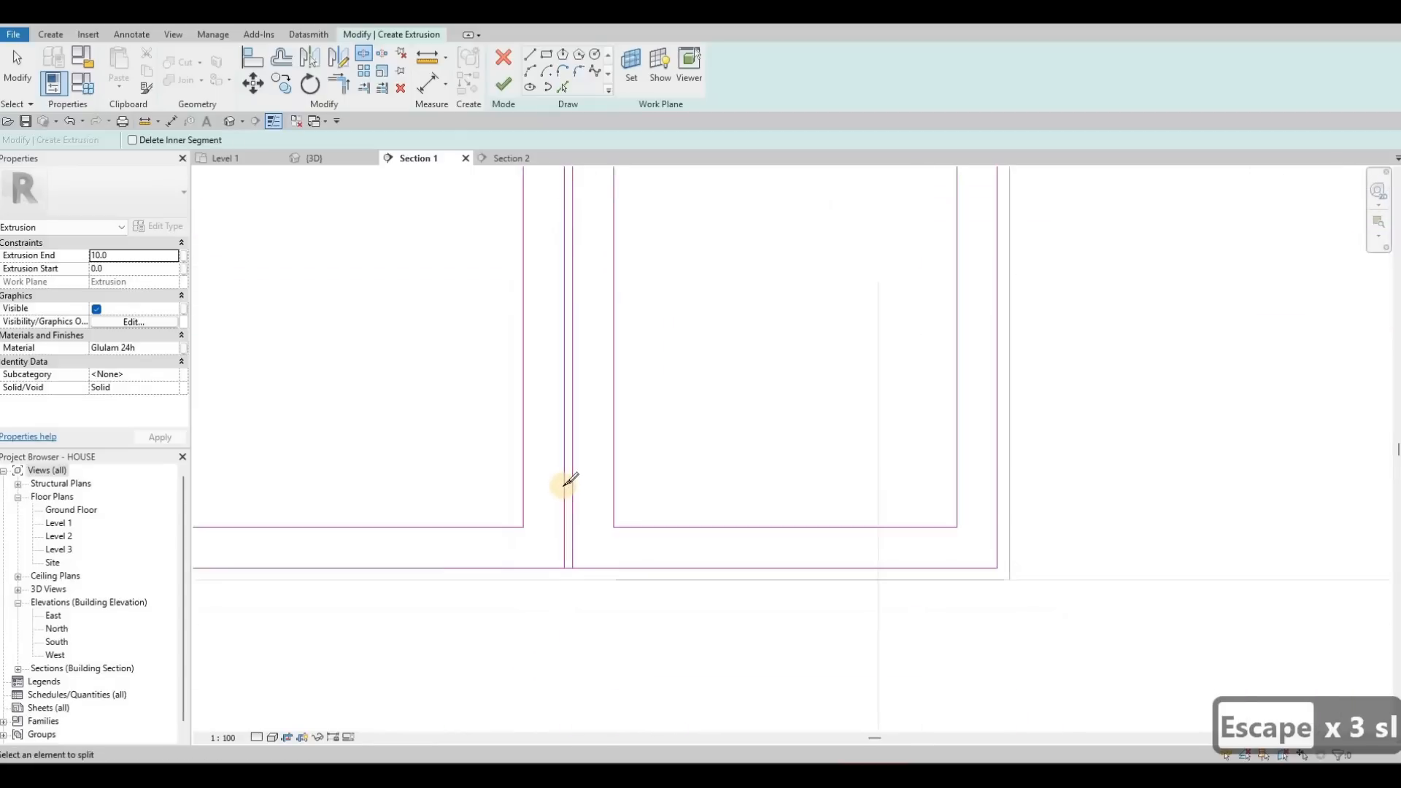
pyautogui.scroll(4, 573, 566)
pyautogui.click(571, 568)
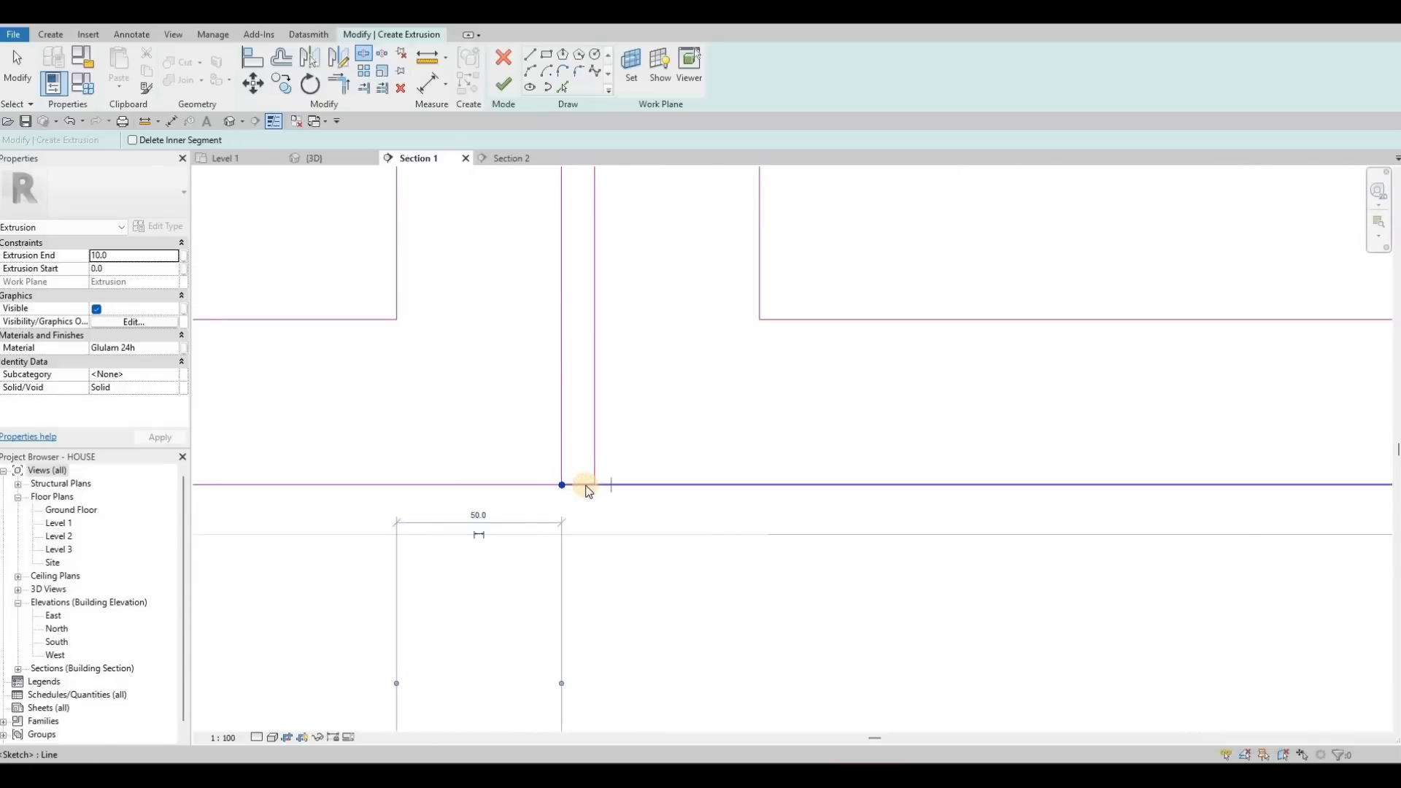
pyautogui.press('Escape')
pyautogui.press('Escape')
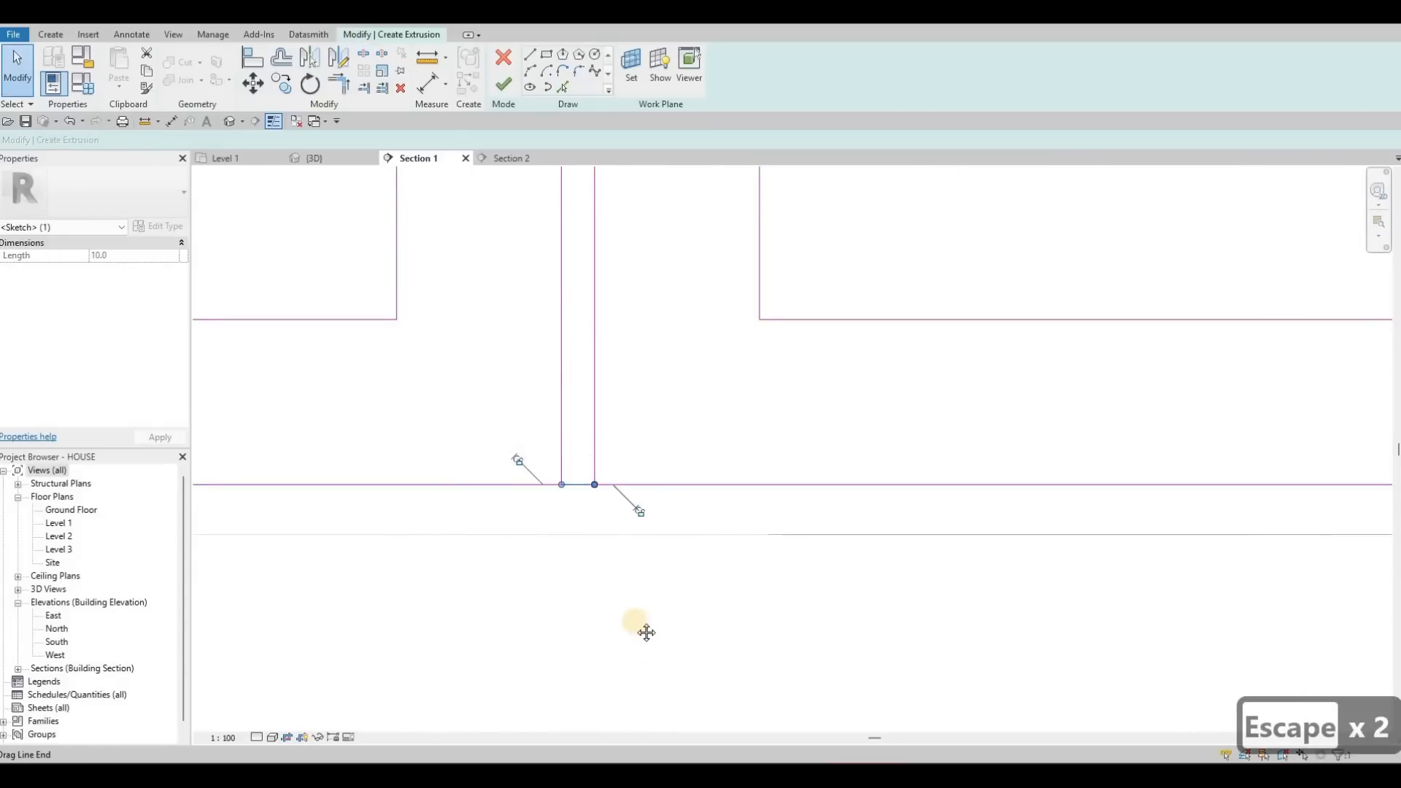
pyautogui.press('Delete')
# - Delete the short segment closing the top of the central gap and finish the extrusion of the two door frames
pyautogui.scroll(-2, 643, 519)
pyautogui.moveTo(643, 514); pyautogui.dragTo(634, 730, button='middle')
pyautogui.moveTo(633, 300); pyautogui.dragTo(640, 620, button='middle')
pyautogui.moveTo(573, 244); pyautogui.dragTo(573, 544, button='middle')
pyautogui.scroll(-1, 573, 545)
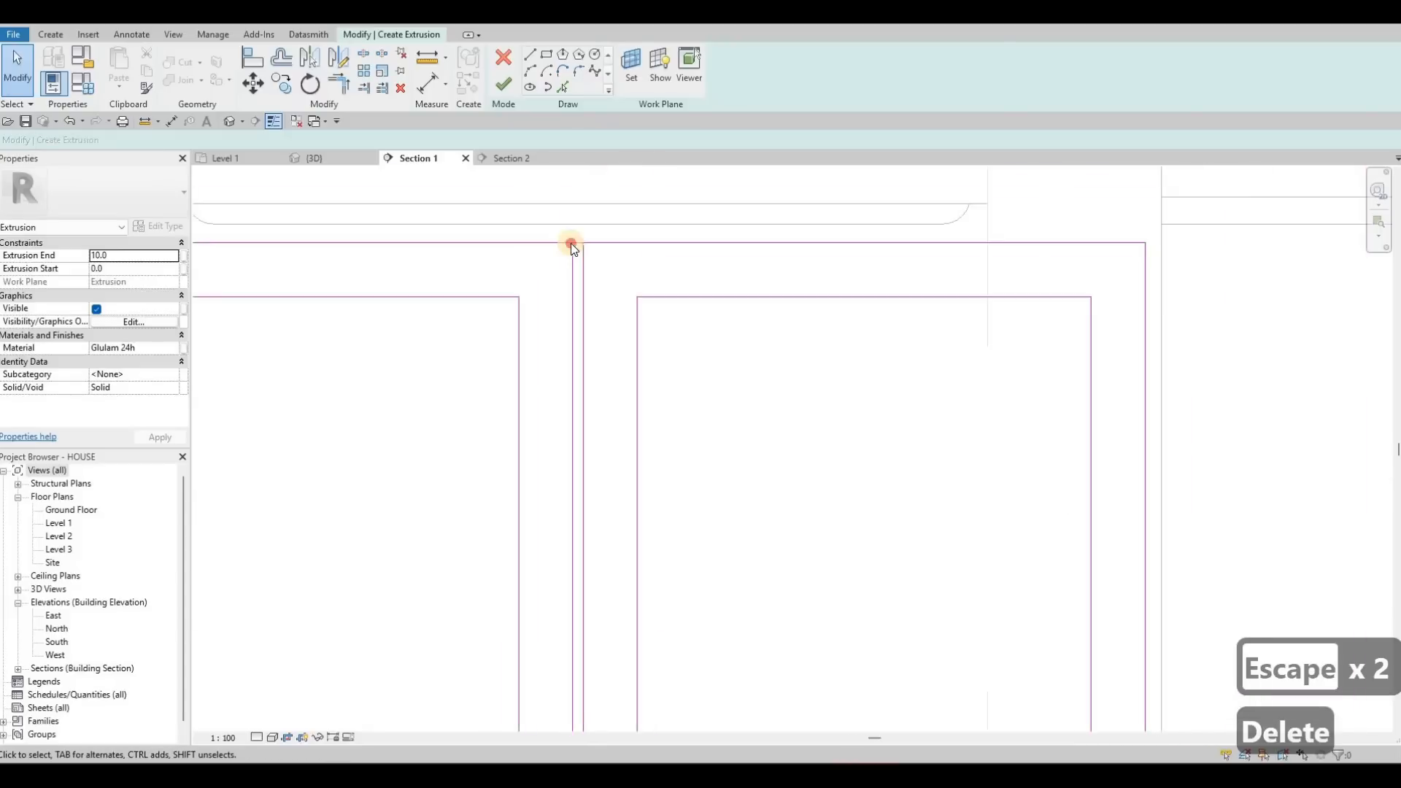
pyautogui.click(572, 243)
pyautogui.click(569, 264)
pyautogui.click(576, 244)
pyautogui.press('Delete')
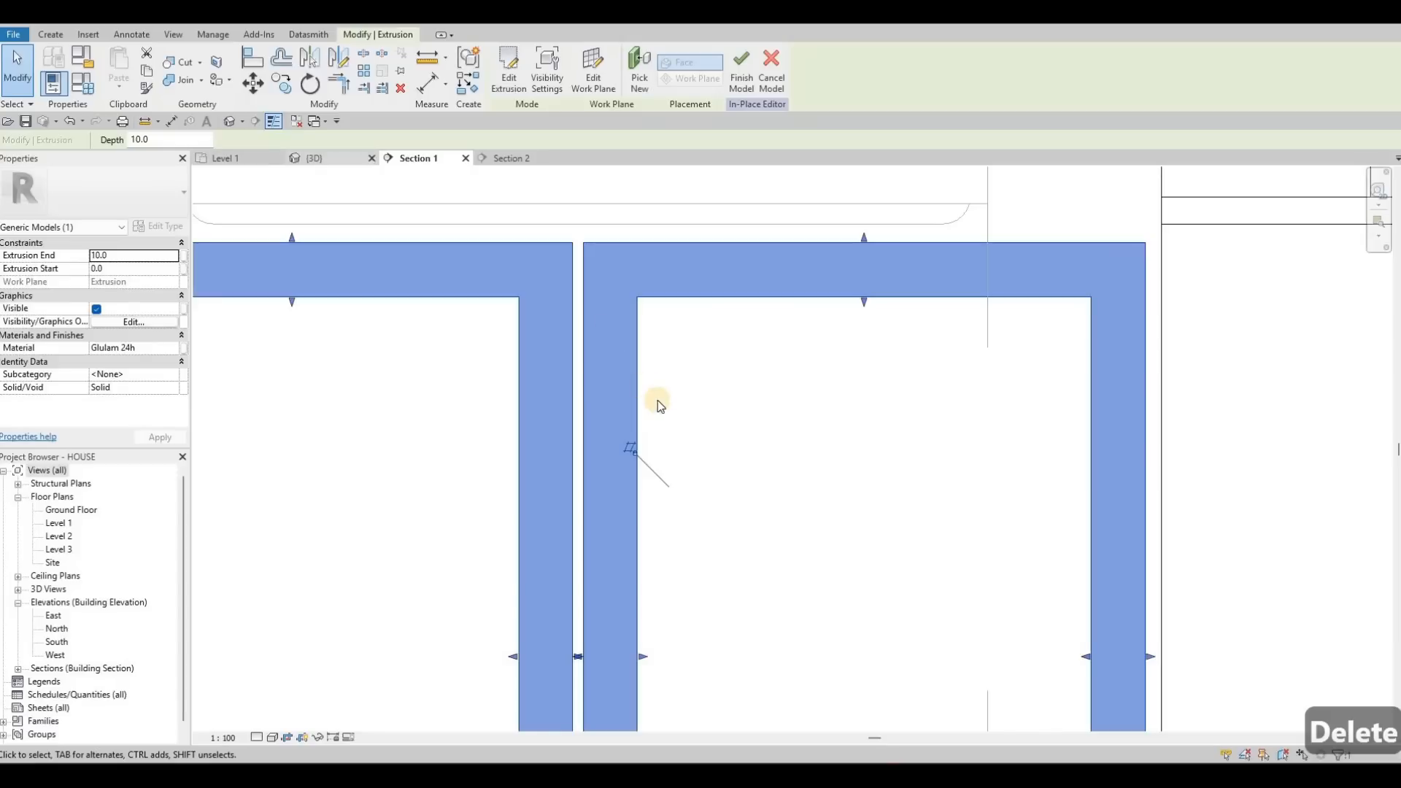
pyautogui.press('Escape')
pyautogui.press('Escape')
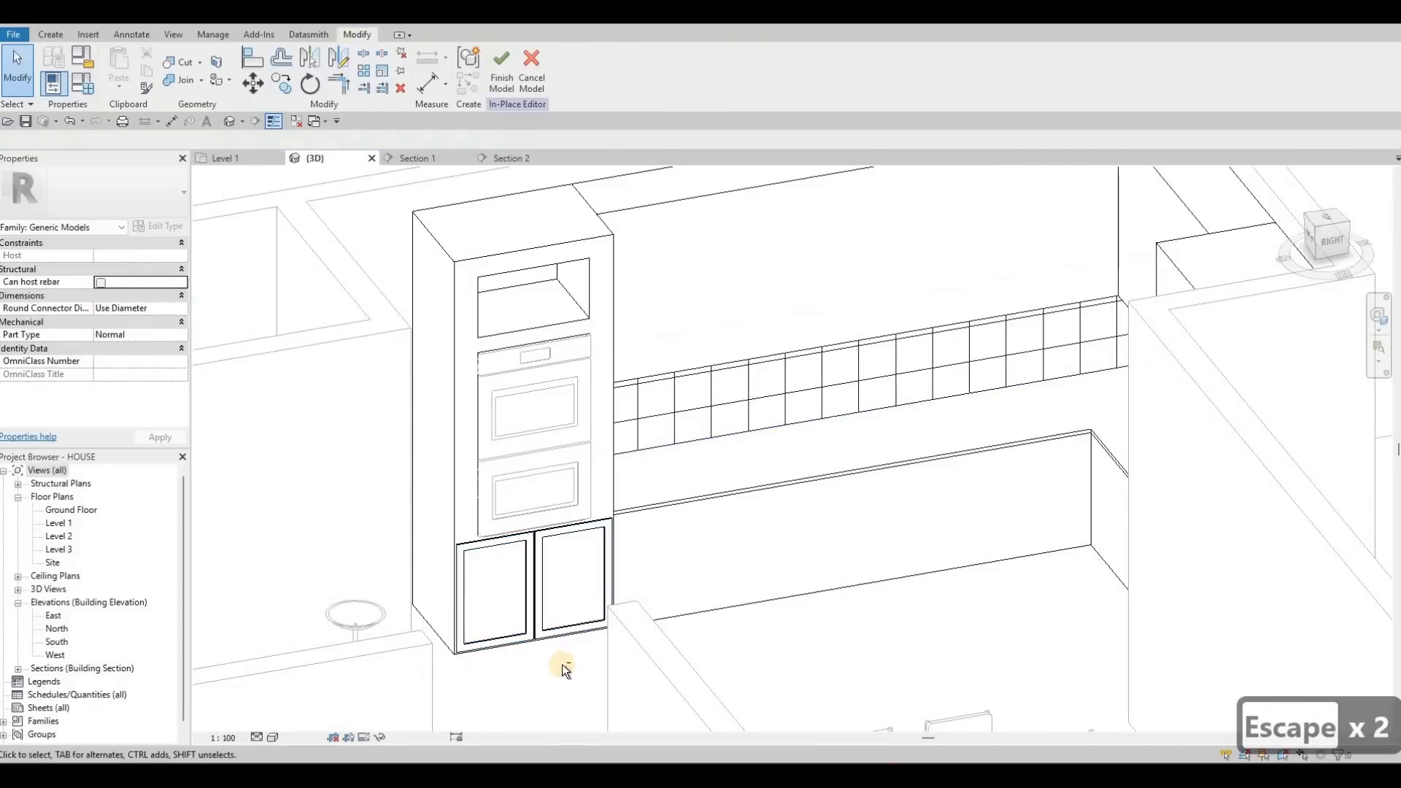
# - Check the door frames in the 3D view, and return to Section 1 to open their extrusion sketch for editing
pyautogui.scroll(6, 534, 598)
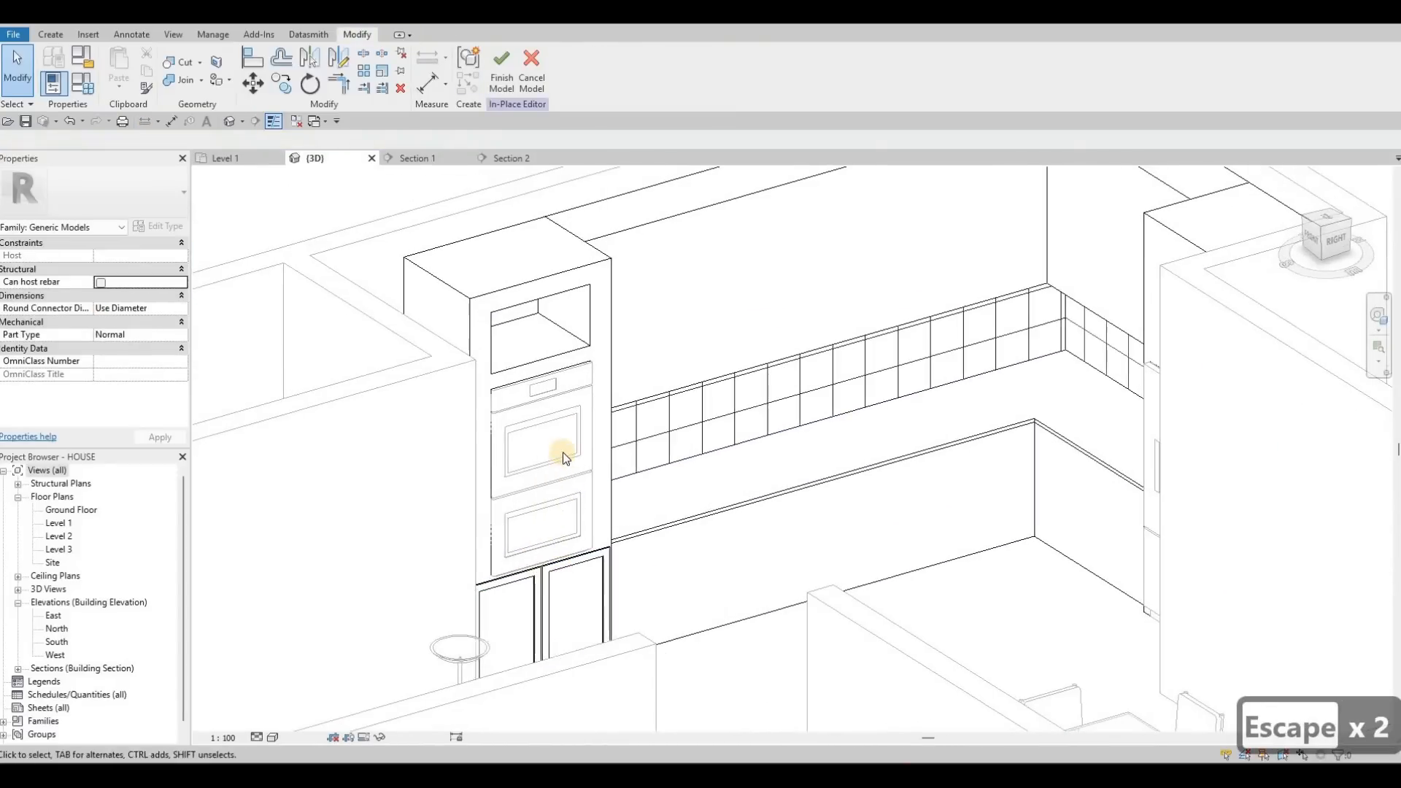
pyautogui.scroll(-5, 679, 438)
pyautogui.keyDown('shift'); pyautogui.moveTo(663, 457); pyautogui.dragTo(551, 548, button='middle'); pyautogui.keyUp('shift')
pyautogui.scroll(-5, 547, 540)
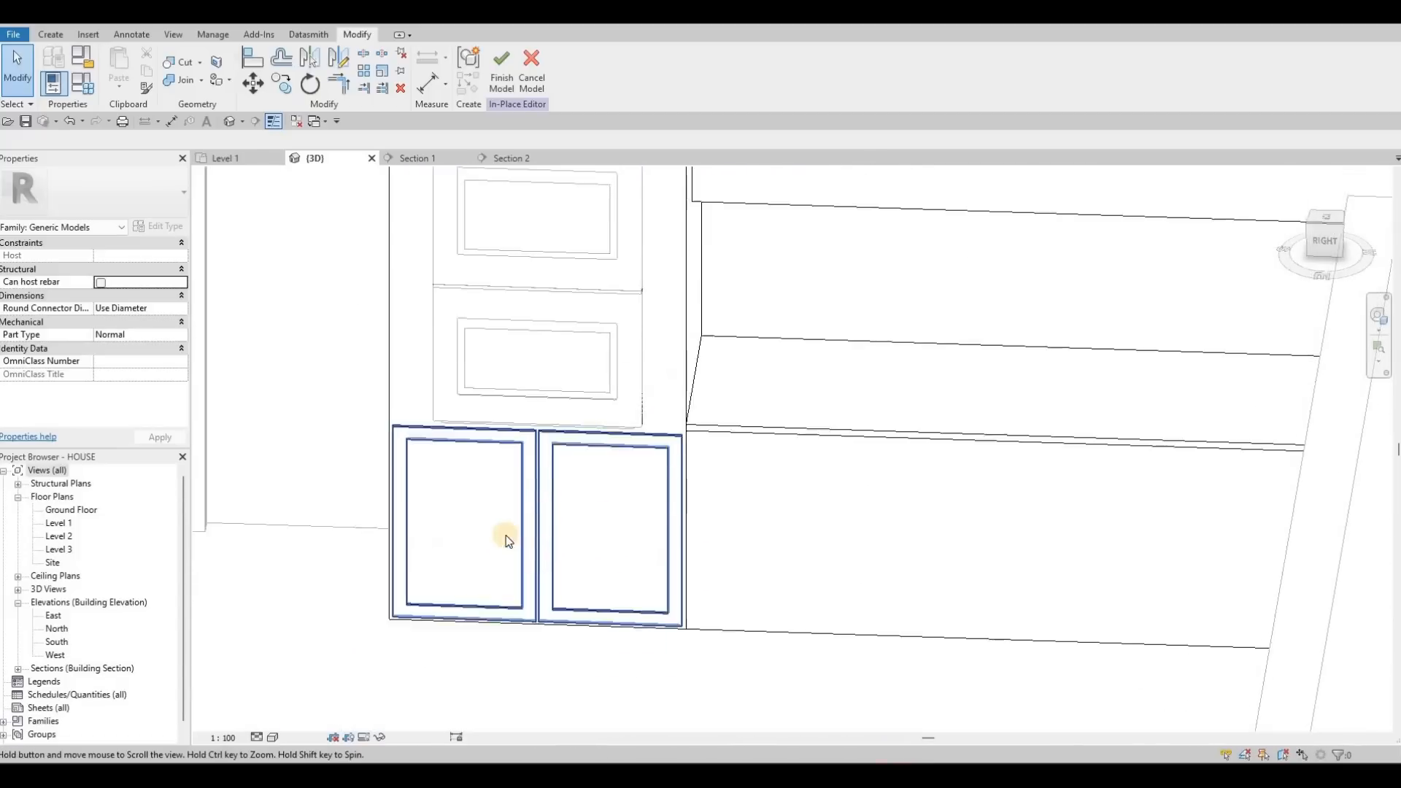
pyautogui.scroll(3, 540, 523)
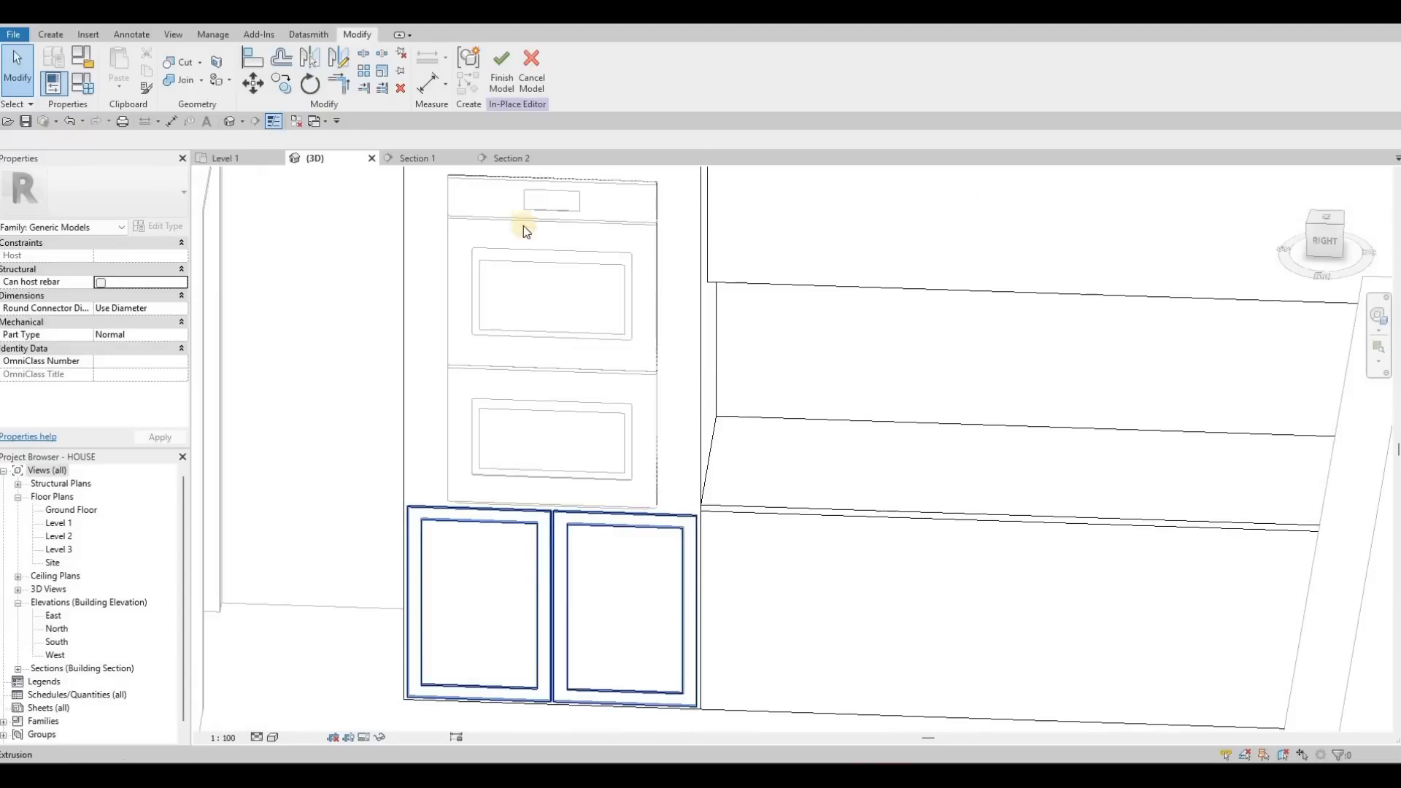
pyautogui.click(416, 156)
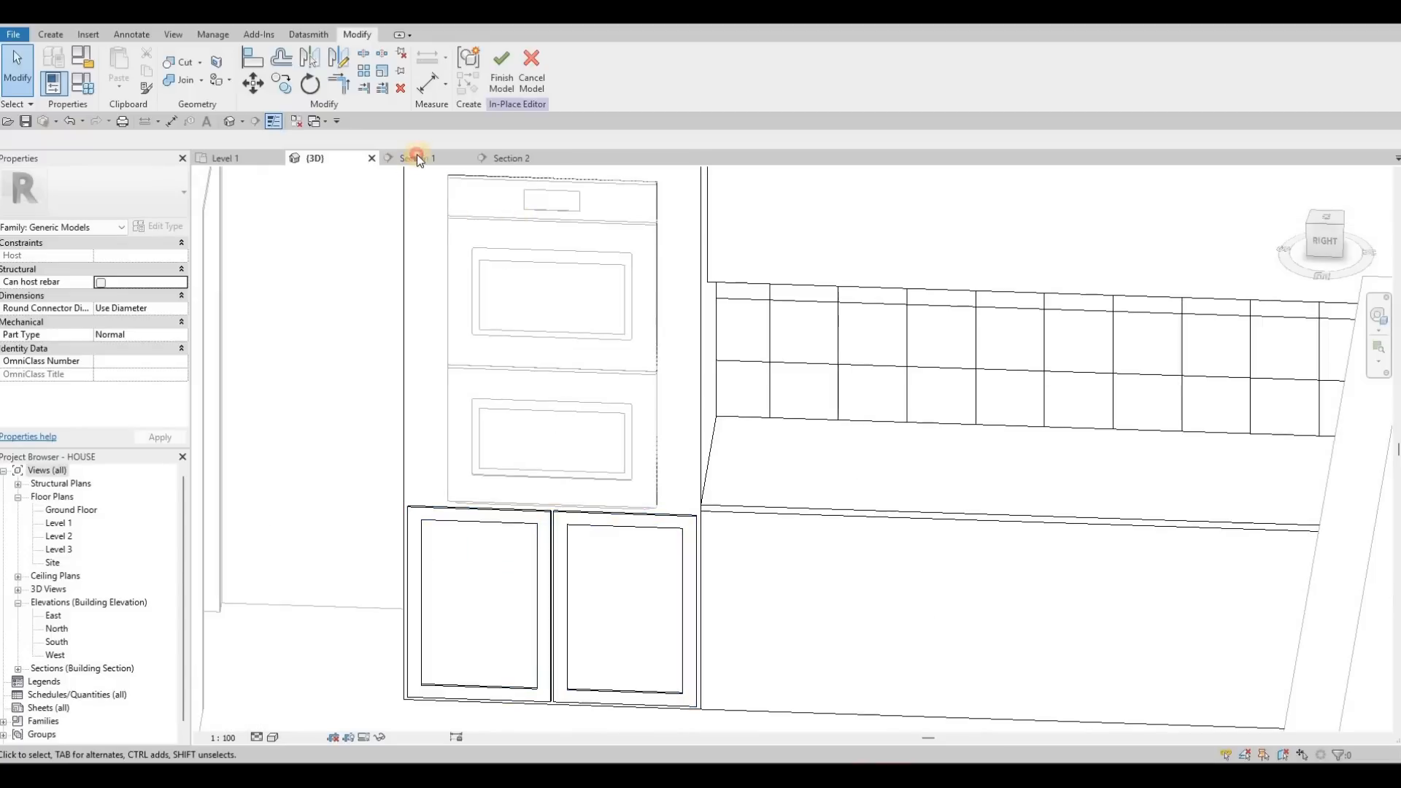
pyautogui.scroll(-5, 573, 302)
pyautogui.click(567, 303)
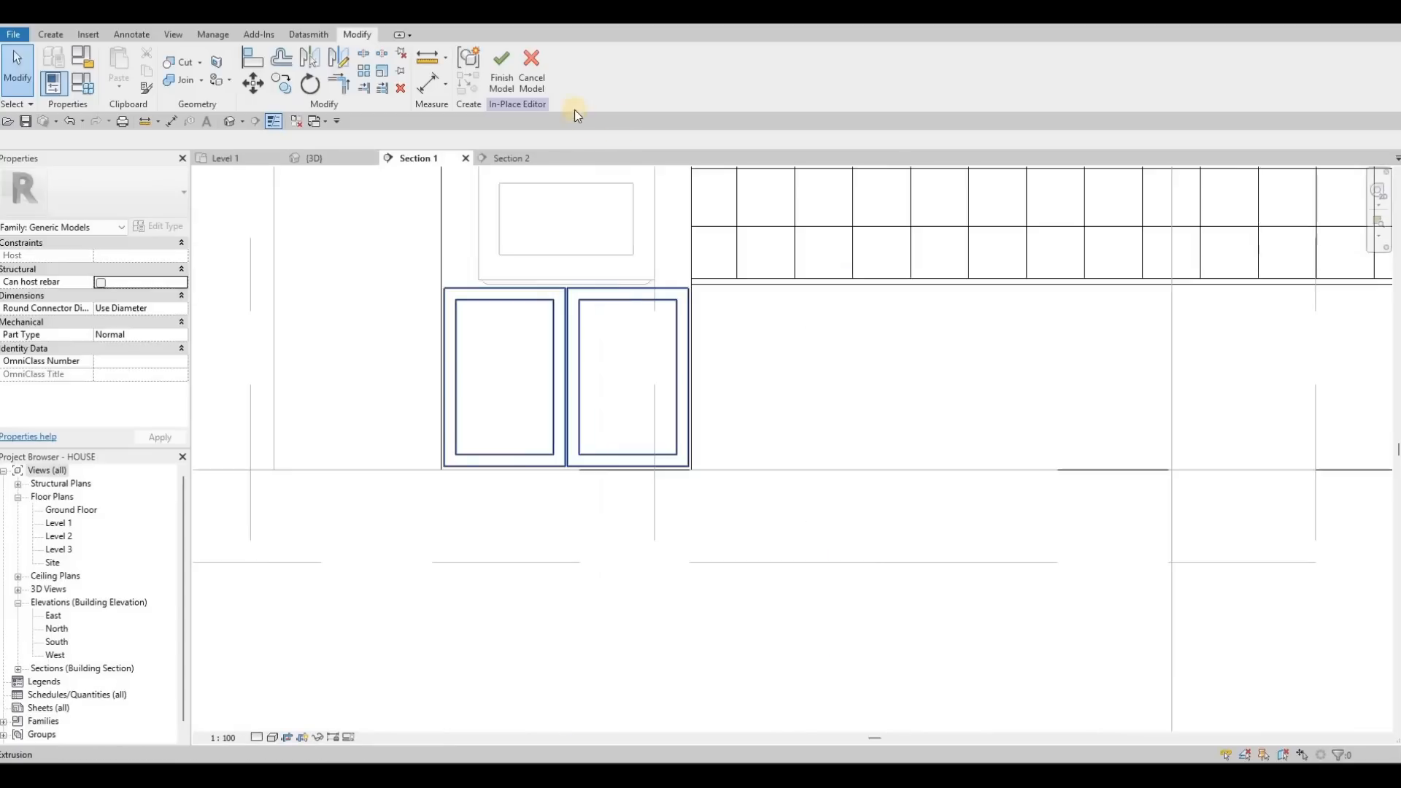
pyautogui.click(527, 337)
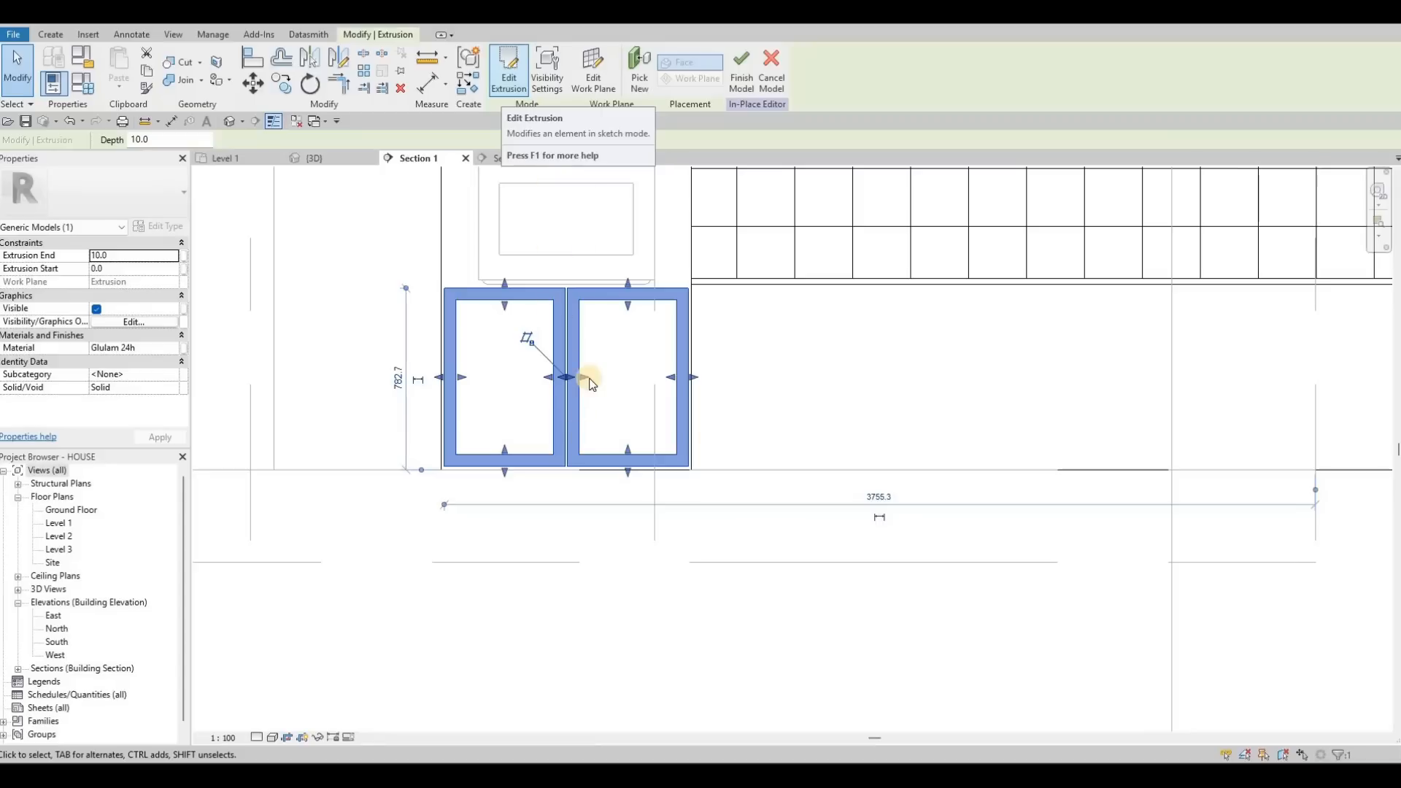
# - Sketch a rectangle across the full width of the oven cabinet's top, from its upper edge down to the open niche
pyautogui.moveTo(594, 460); pyautogui.dragTo(608, 599, button='middle')
pyautogui.scroll(-1, 607, 600)
pyautogui.moveTo(503, 353); pyautogui.dragTo(497, 552, button='middle')
pyautogui.moveTo(510, 306); pyautogui.dragTo(516, 218, button='middle')
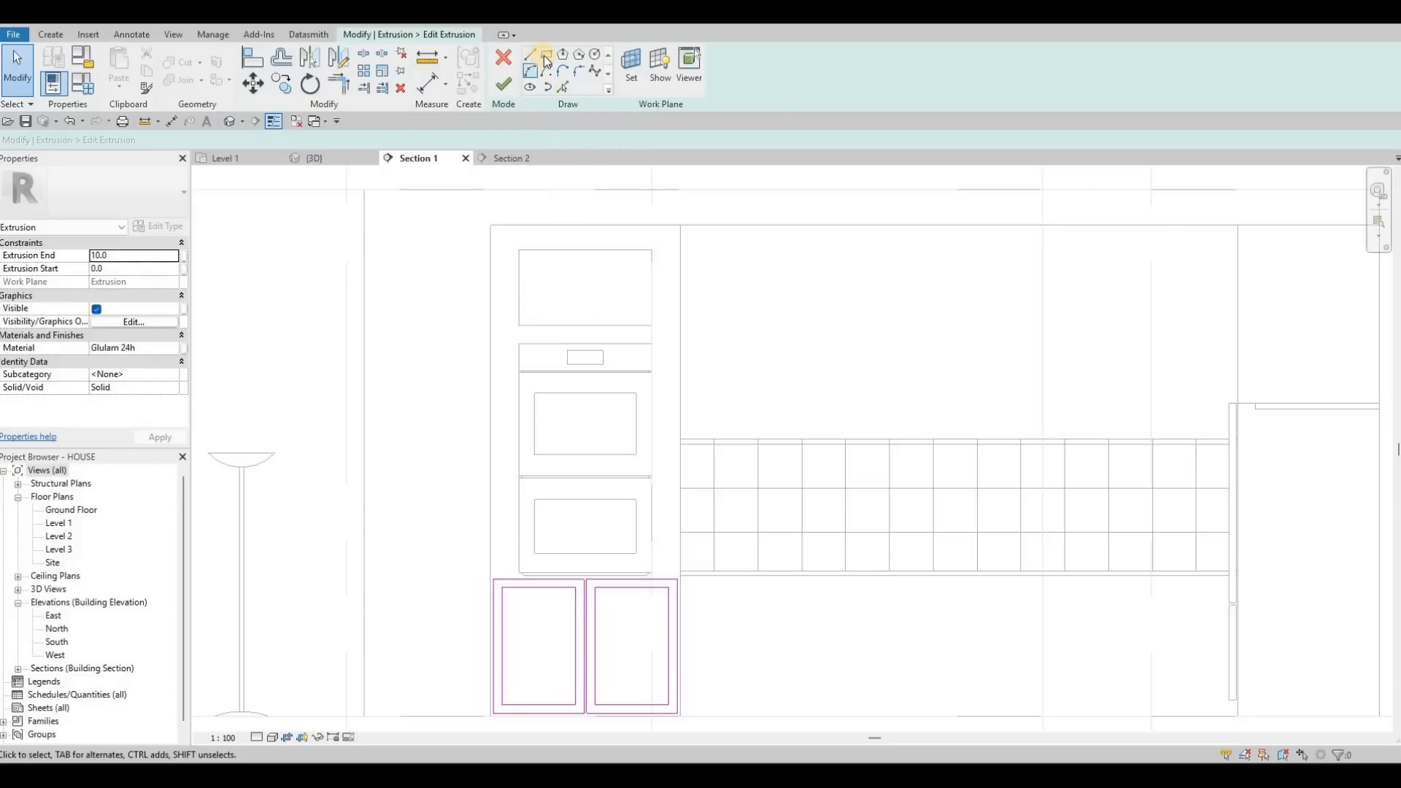
pyautogui.click(490, 225)
pyautogui.scroll(3, 520, 234)
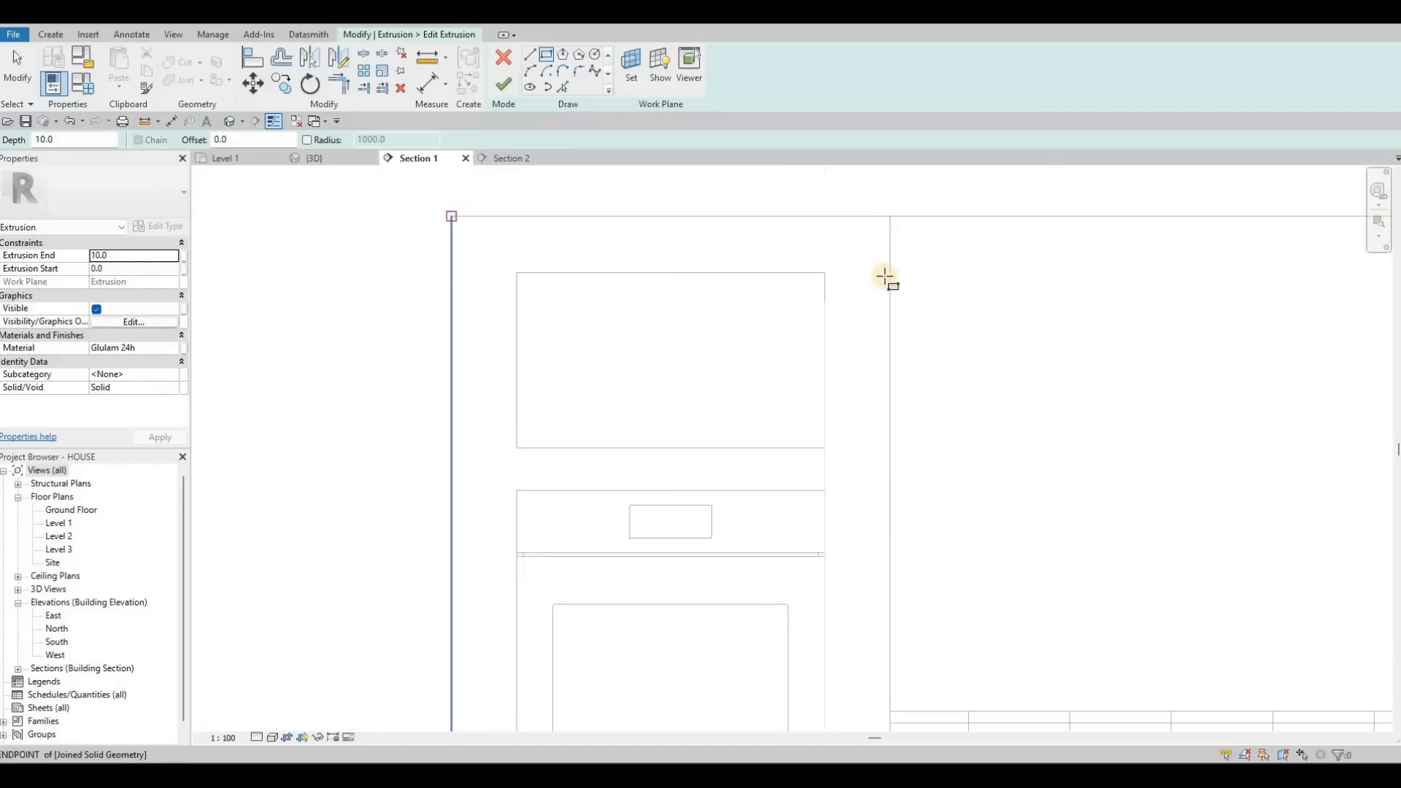
pyautogui.click(819, 275)
pyautogui.press('Escape')
pyautogui.press('Escape')
pyautogui.press('Escape')
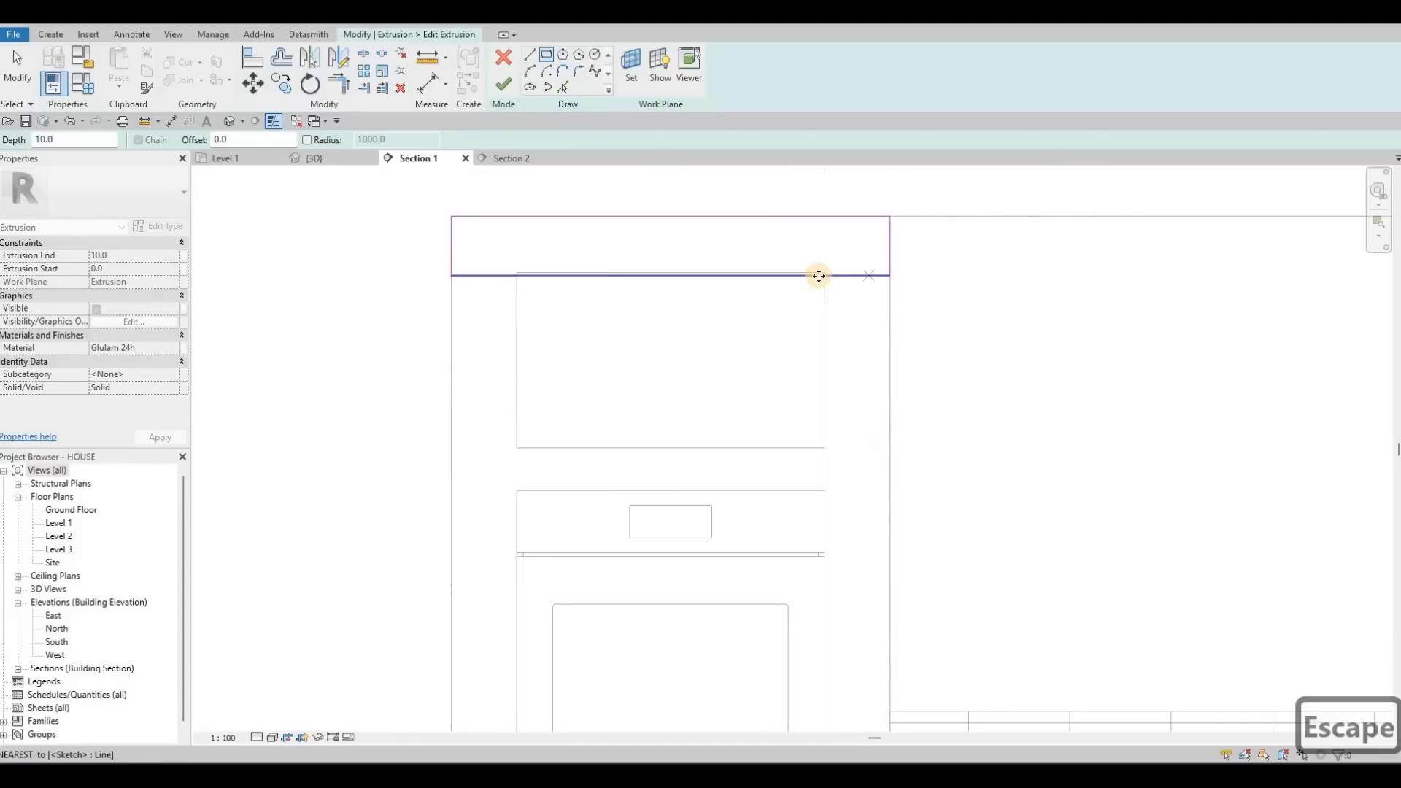
# - Nudge the lower edge of the top panel's rectangle 20 mm upward, clear of the open niche
pyautogui.click(818, 276)
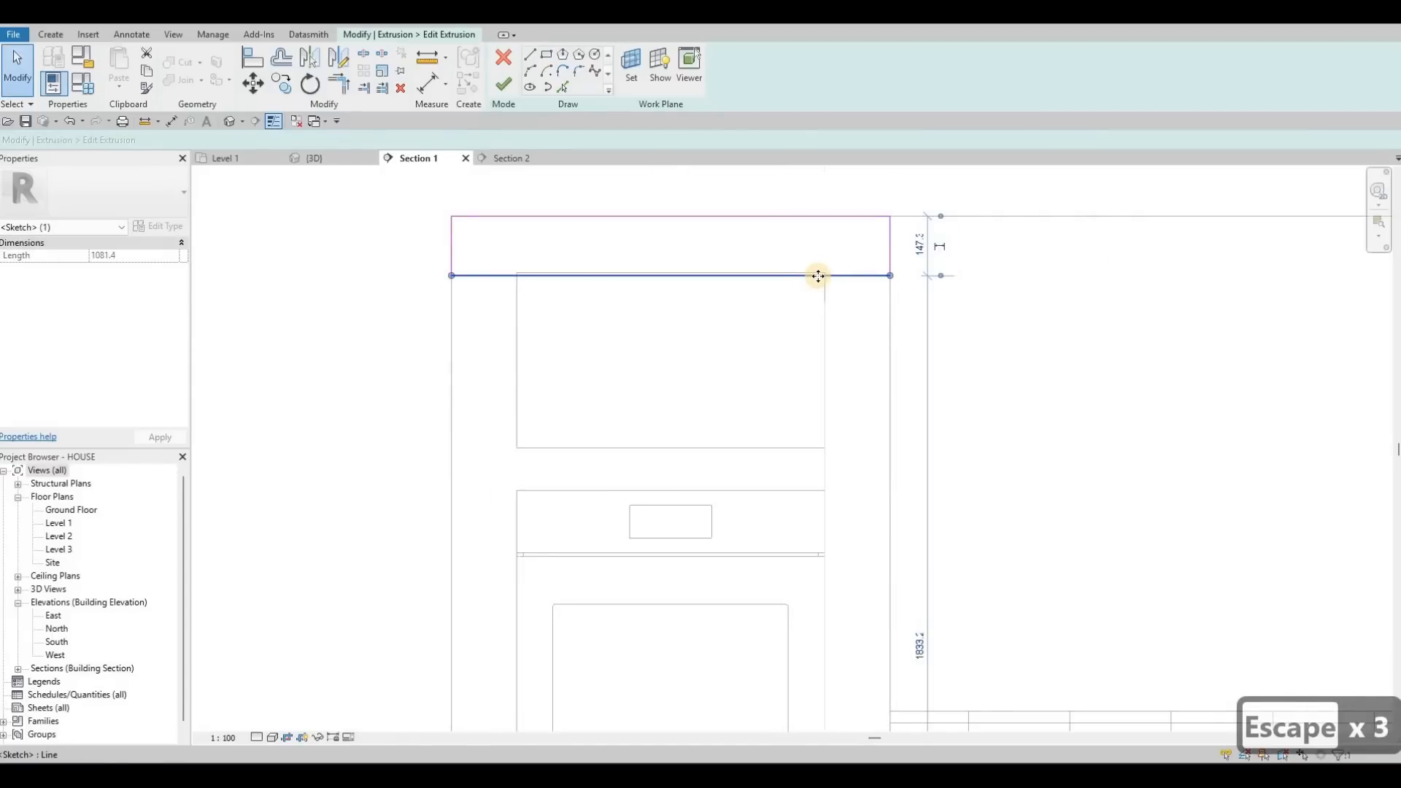
pyautogui.press('Down')
pyautogui.press('Up')
pyautogui.press('Down')
pyautogui.press('Up')
pyautogui.press('Down')
pyautogui.press('Up')
pyautogui.press('Up')
pyautogui.press('Down')
pyautogui.press('Up')
pyautogui.press('Up')
pyautogui.press('Down')
pyautogui.press('Up')
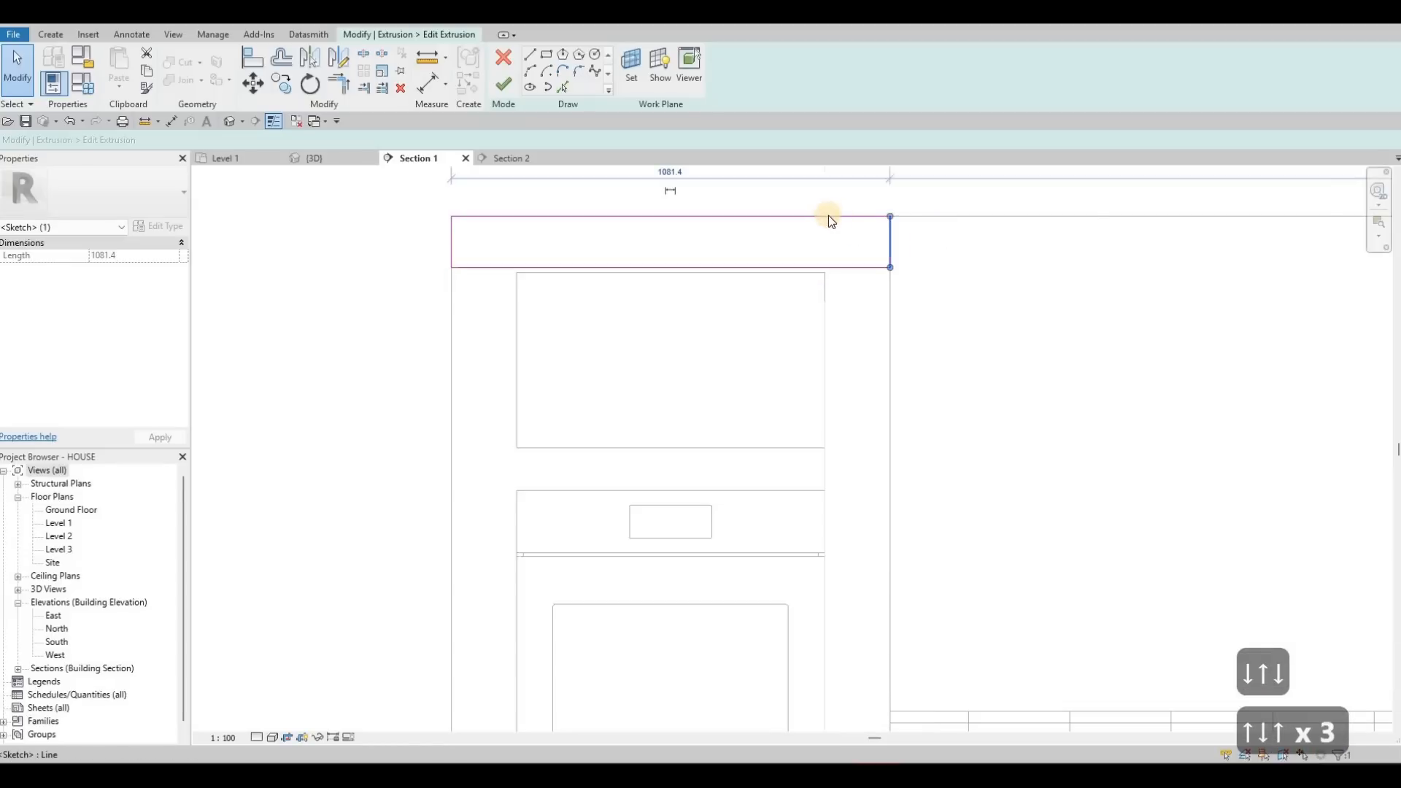
# - Nudge the right, top and left edges of the top panel's rectangle 10 mm inward each
pyautogui.press('Left')
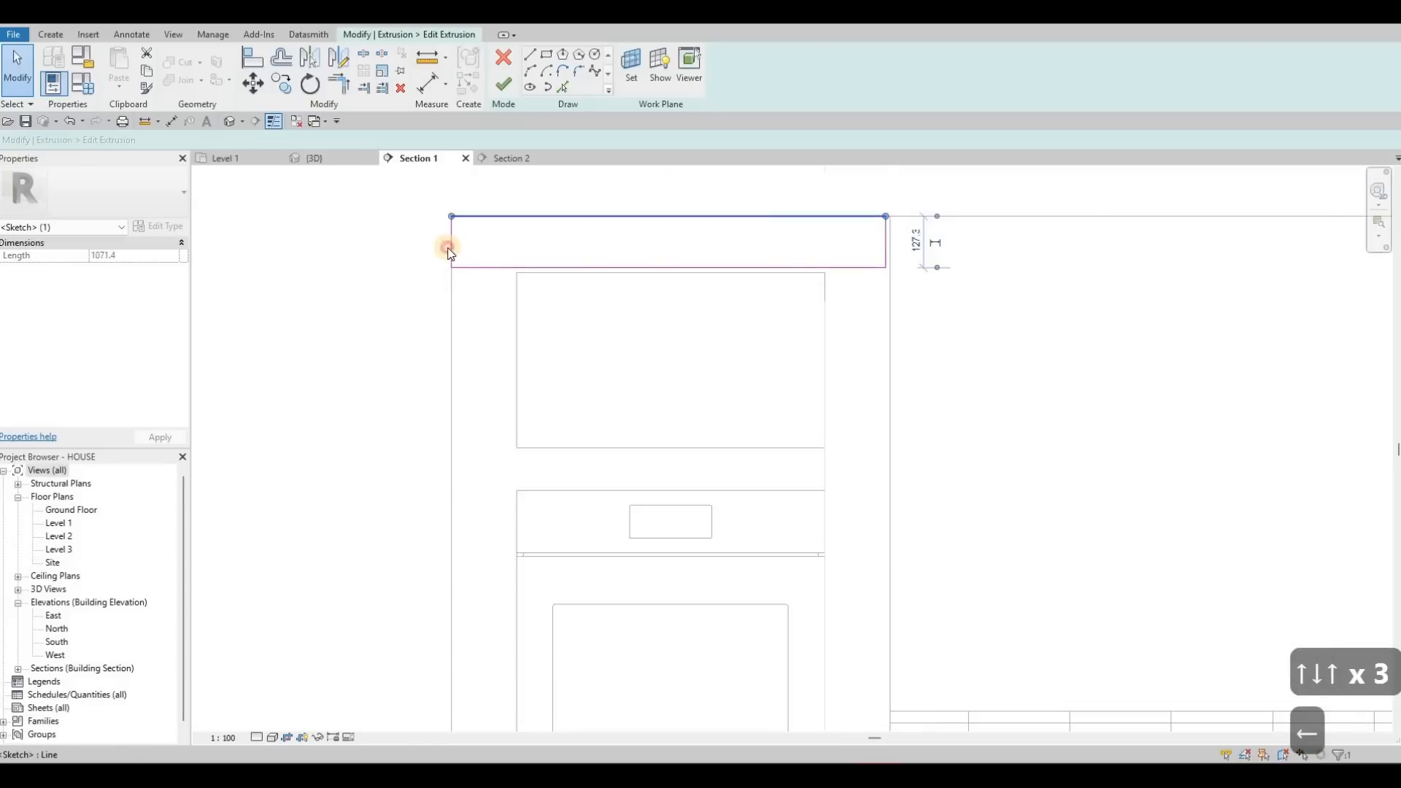
pyautogui.press('Down')
pyautogui.click(448, 248)
pyautogui.press('Right')
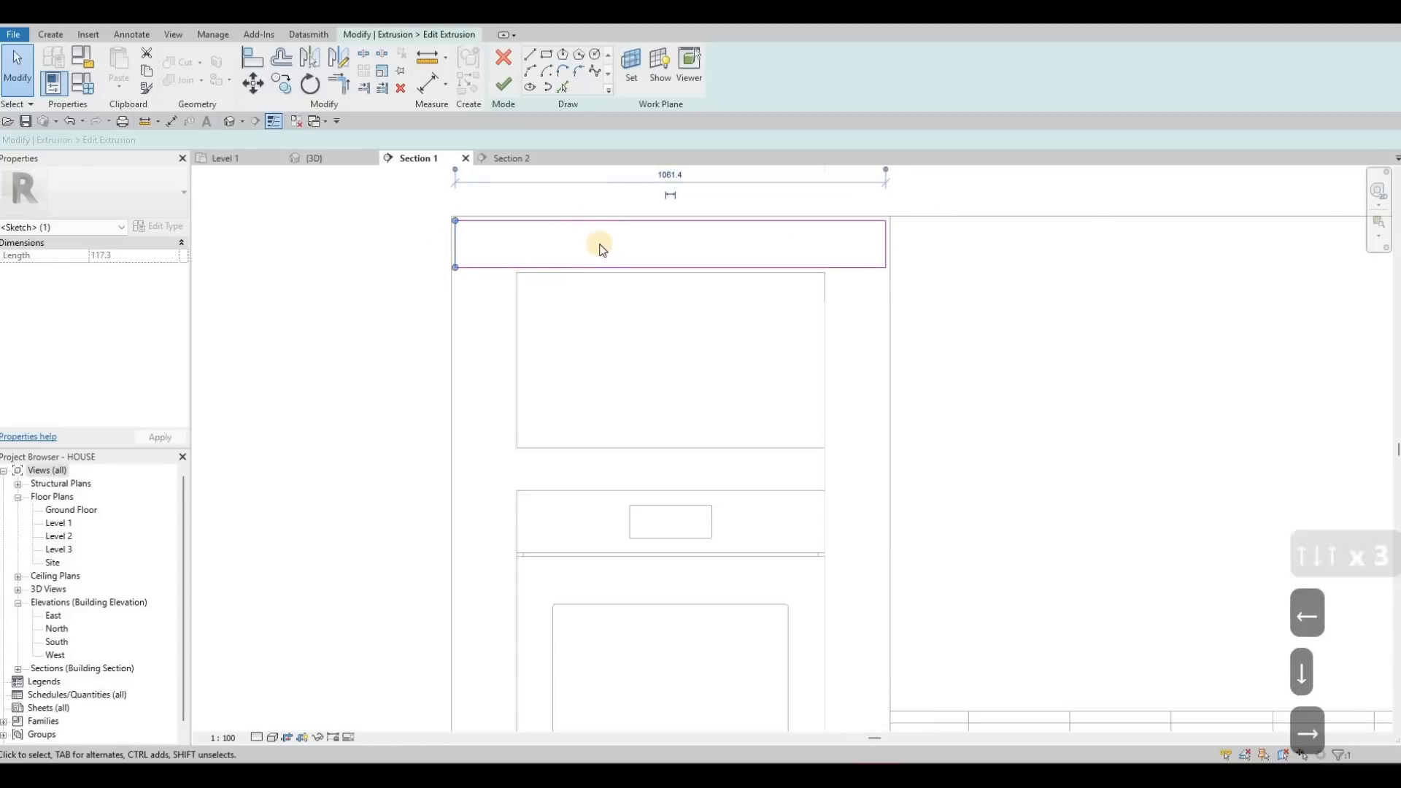
pyautogui.scroll(-4, 559, 201)
pyautogui.press('Escape')
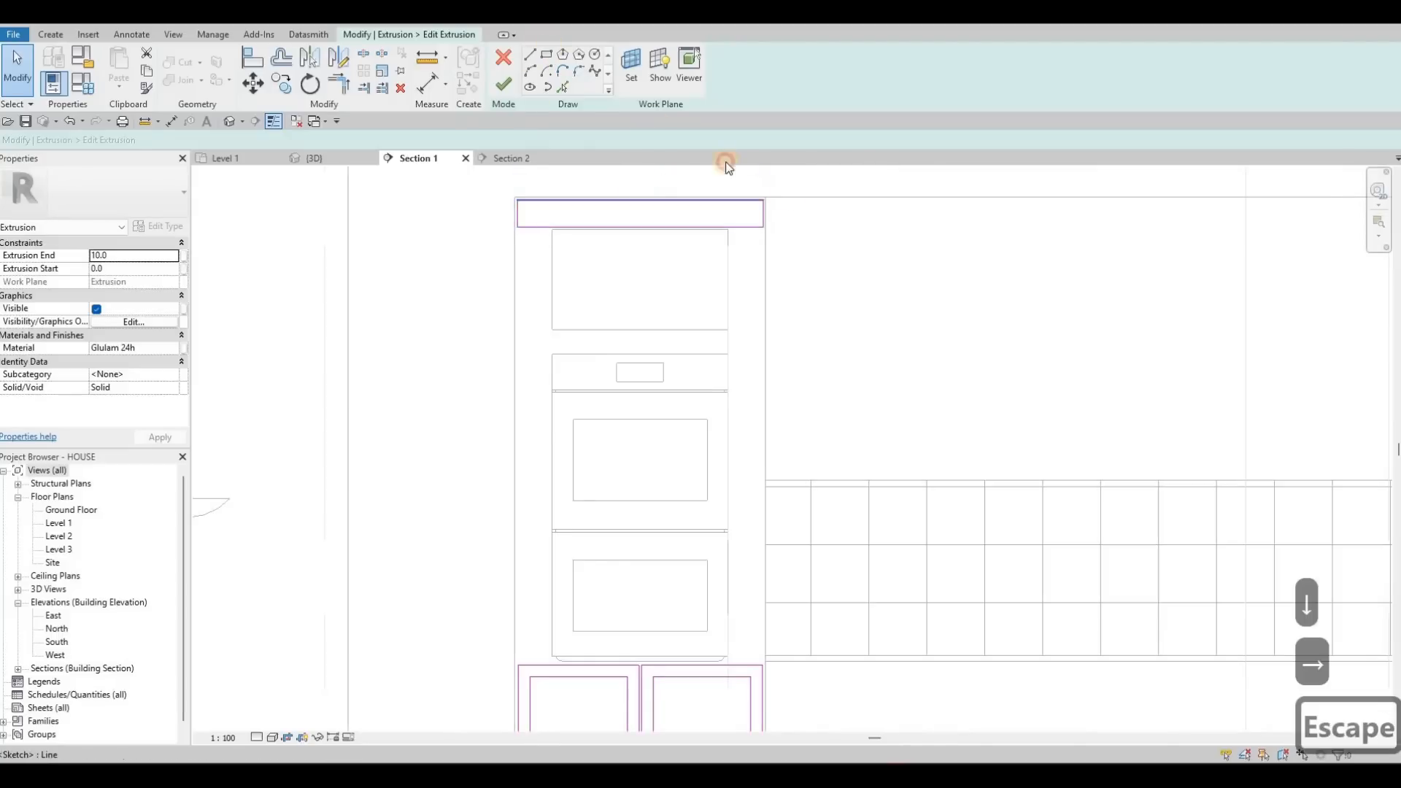
pyautogui.press('Escape')
# - Sketch a strip rectangle beside the ovens from the top panel's lower right corner down to the upper edge of the lower doors
pyautogui.scroll(2, 733, 230)
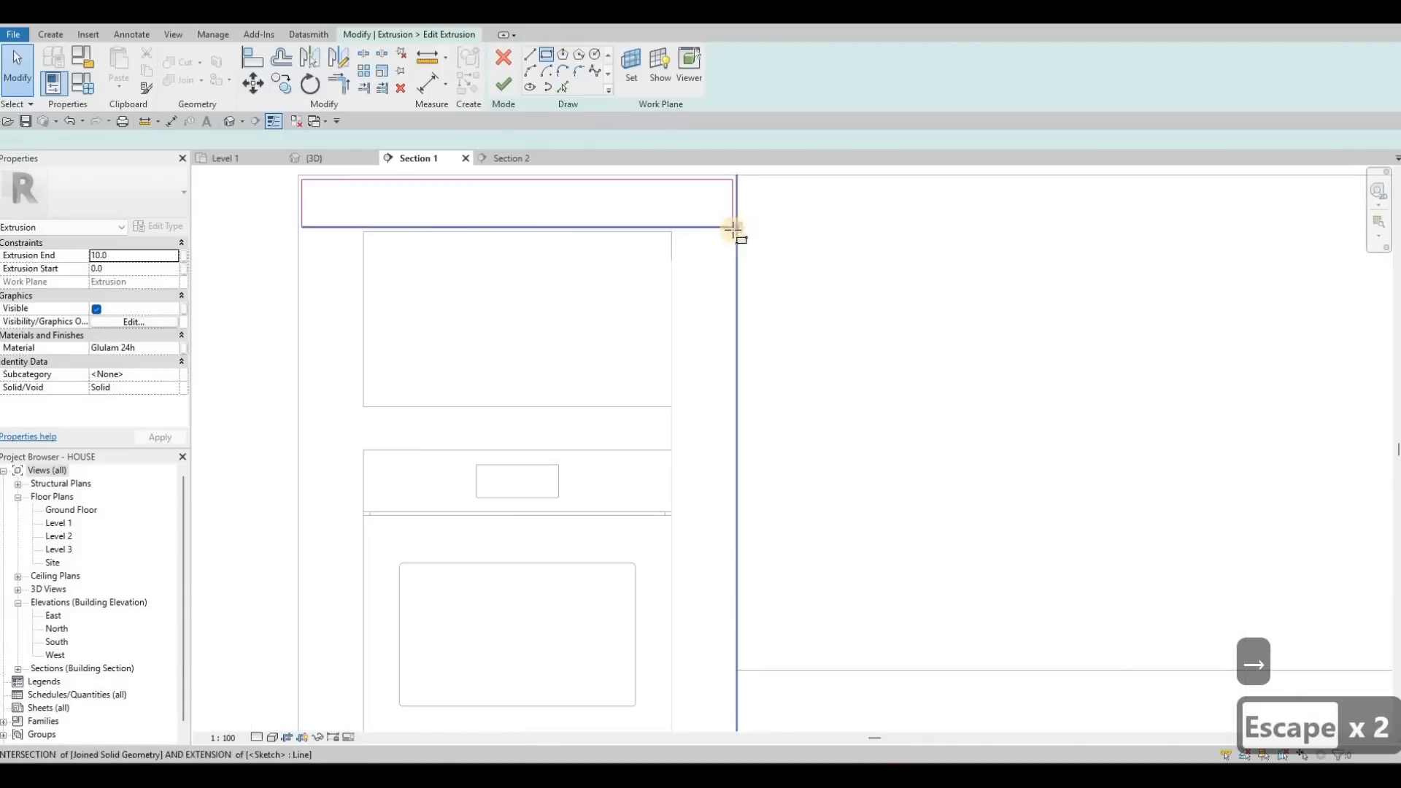
pyautogui.click(733, 227)
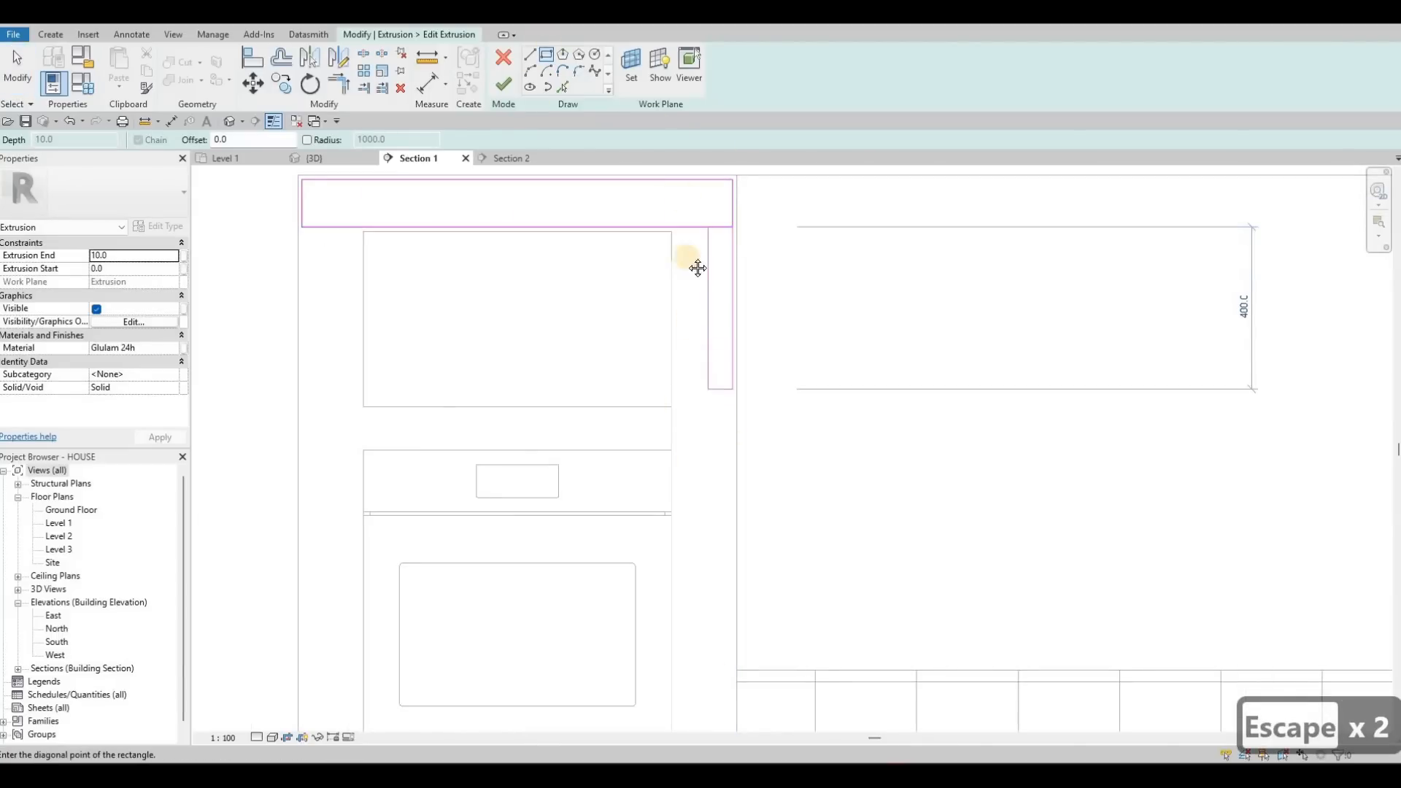
pyautogui.moveTo(690, 484); pyautogui.dragTo(687, 219, button='middle')
pyautogui.moveTo(705, 424); pyautogui.dragTo(686, 201, button='middle')
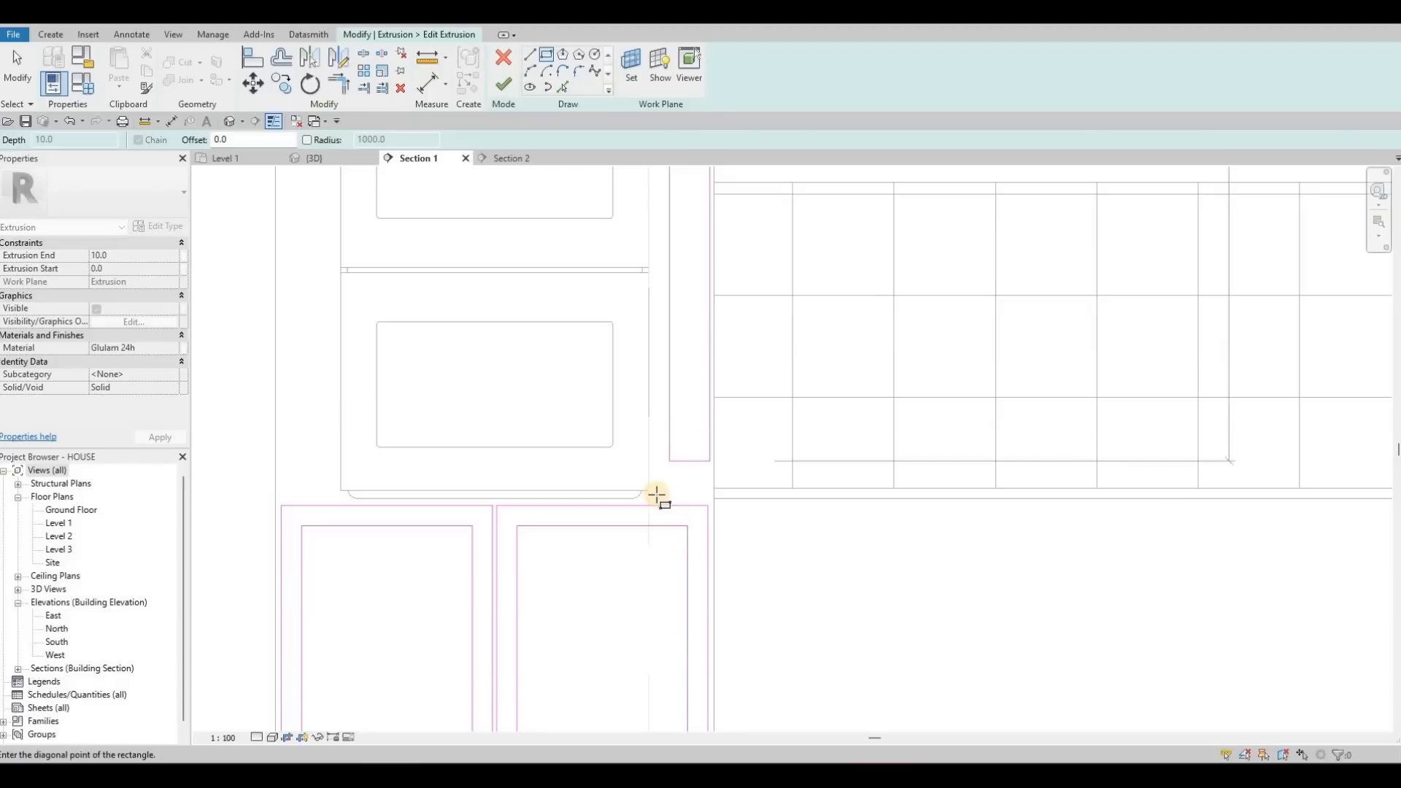
pyautogui.click(655, 499)
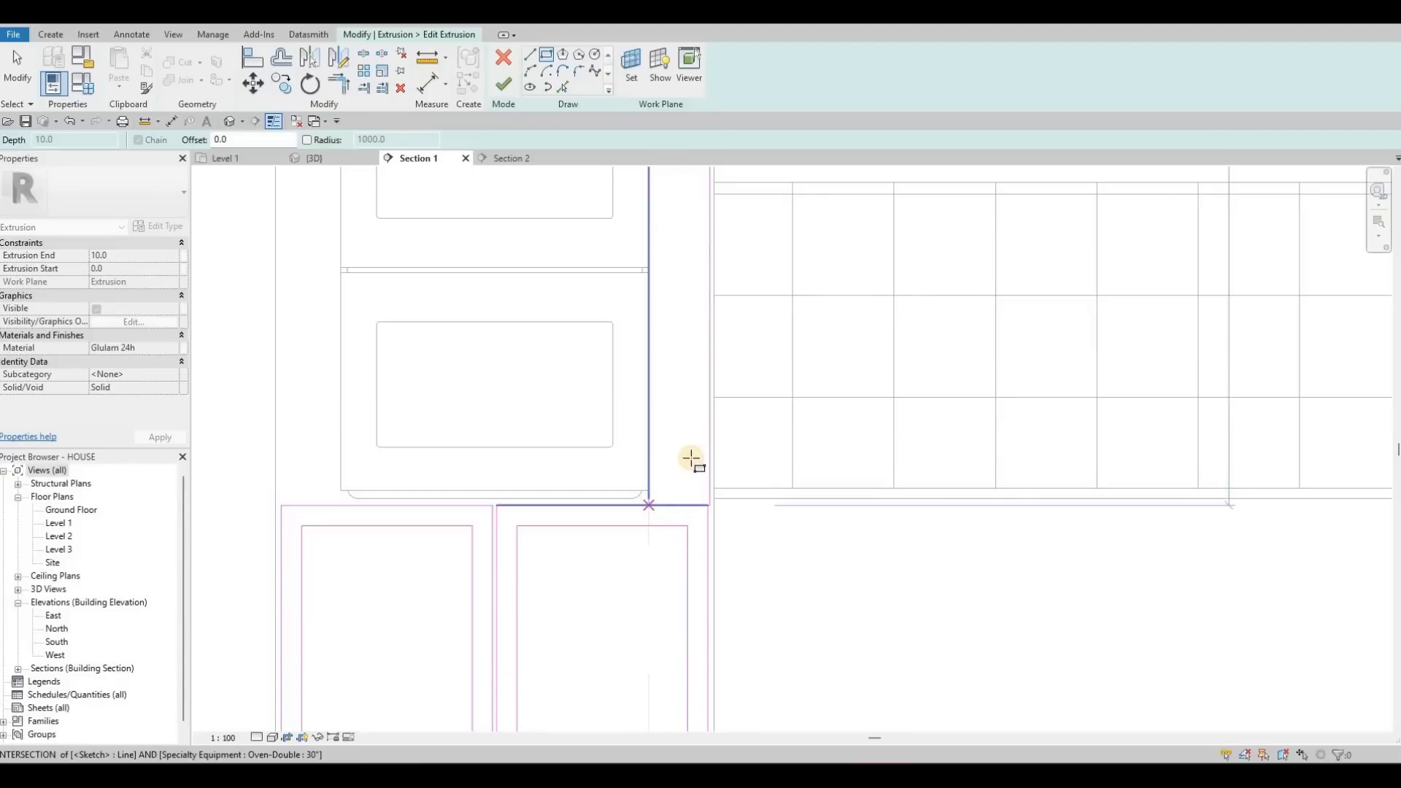
pyautogui.press('Escape')
# - Delete the right strip's short upper edge that coincides with the top panel's lower edge
pyautogui.scroll(-4, 682, 277)
pyautogui.moveTo(692, 175); pyautogui.dragTo(710, 287, button='middle')
pyautogui.scroll(5, 707, 281)
pyautogui.press('Escape')
pyautogui.press('Escape')
pyautogui.moveTo(700, 300)
pyautogui.mouseDown()
pyautogui.moveTo(681, 313)
pyautogui.moveTo(696, 310)
pyautogui.mouseUp()
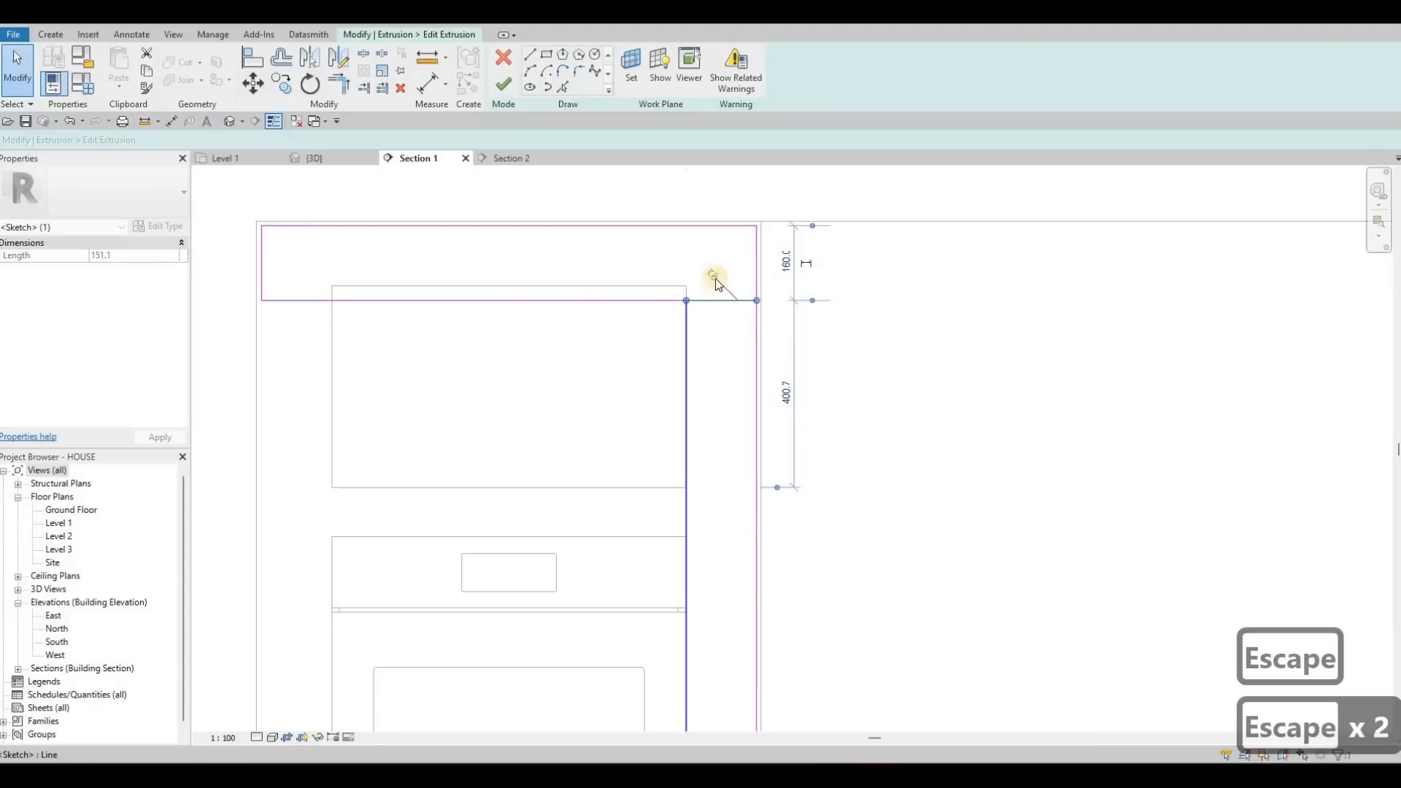
pyautogui.hotkey('ctrl', 'z')
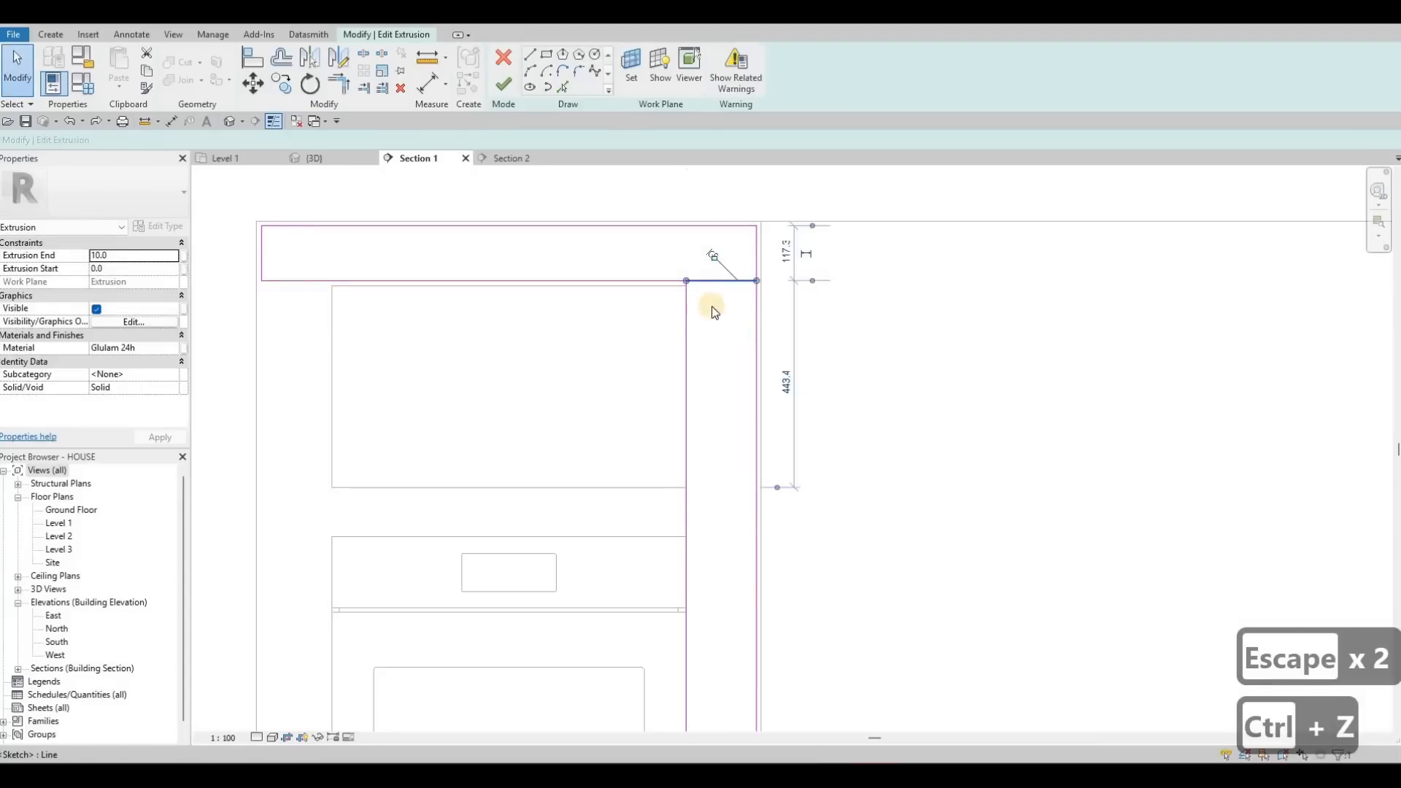
pyautogui.press('Delete')
# - Nudge the right strip's lower edge up, away from the lower door frame
pyautogui.scroll(-2, 734, 392)
pyautogui.moveTo(747, 456); pyautogui.dragTo(732, 388, button='middle')
pyautogui.scroll(-1, 693, 463)
pyautogui.moveTo(691, 463); pyautogui.dragTo(691, 388, button='middle')
pyautogui.press('Escape')
pyautogui.press('Escape')
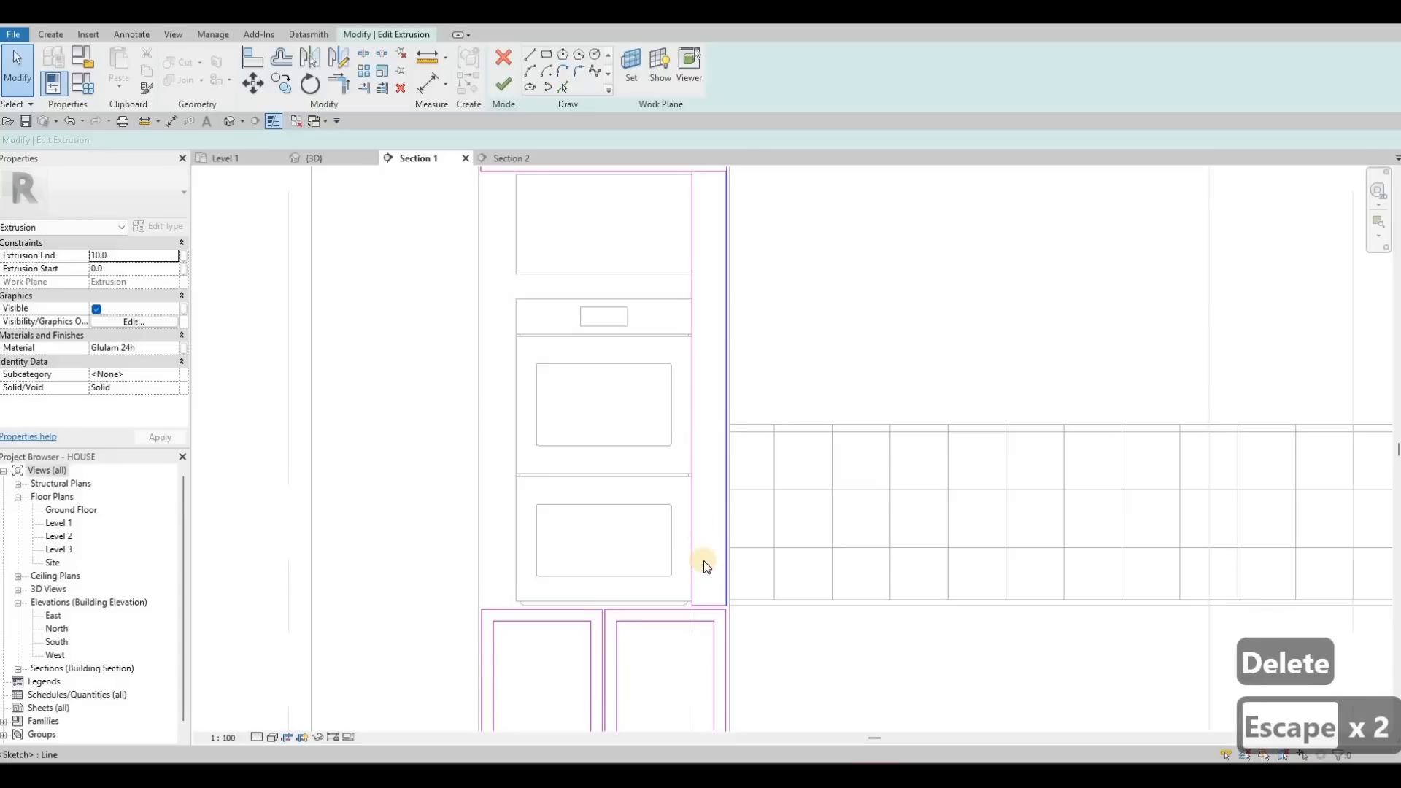
# - Nudge the right strip's inner vertical edge one increment outward, away from the ovens
pyautogui.scroll(-1, 713, 431)
pyautogui.moveTo(702, 244); pyautogui.dragTo(705, 268, button='middle')
pyautogui.scroll(4, 703, 263)
pyautogui.click(703, 269)
pyautogui.press('Right')
pyautogui.moveTo(715, 204); pyautogui.dragTo(726, 345, button='middle')
pyautogui.scroll(1, 706, 309)
pyautogui.press('Escape')
pyautogui.press('Escape')
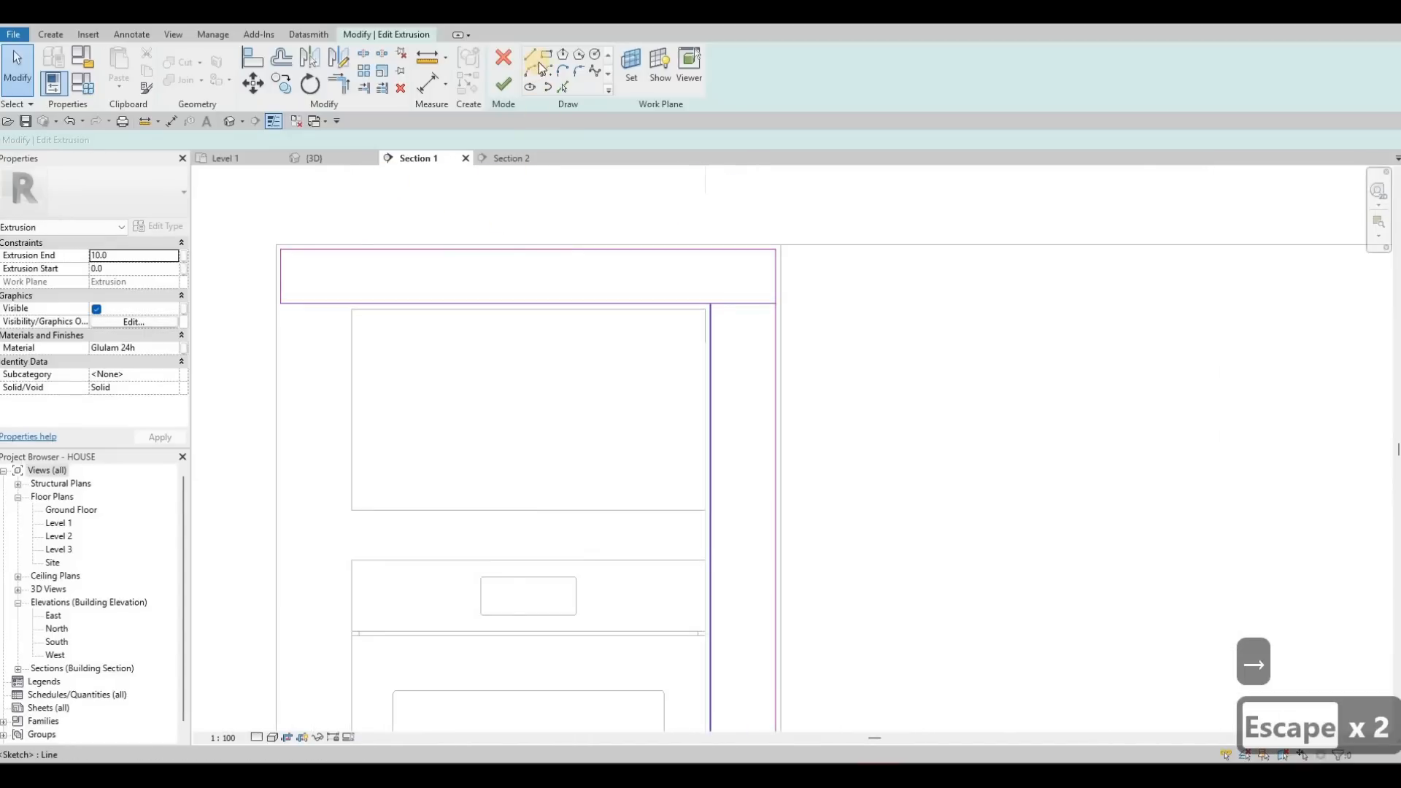
# - Sketch a matching strip rectangle left of the ovens, from just below the top panel down to just above the lower doors
pyautogui.scroll(2, 279, 311)
pyautogui.click(277, 310)
pyautogui.scroll(-3, 400, 422)
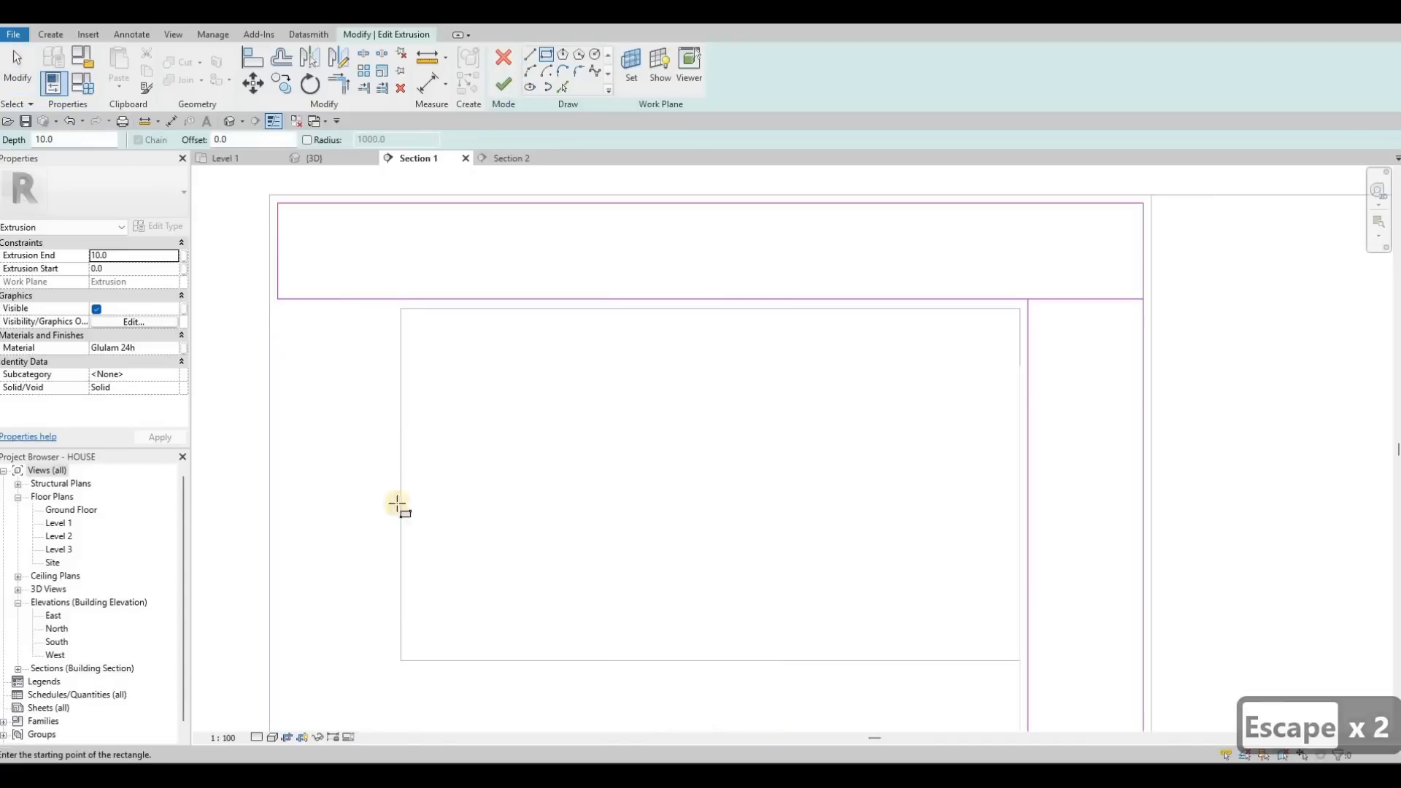
pyautogui.click(398, 528)
pyautogui.moveTo(477, 448); pyautogui.dragTo(498, 228, button='middle')
pyautogui.scroll(-2, 494, 231)
pyautogui.moveTo(462, 629); pyautogui.dragTo(510, 251, button='middle')
pyautogui.scroll(4, 510, 252)
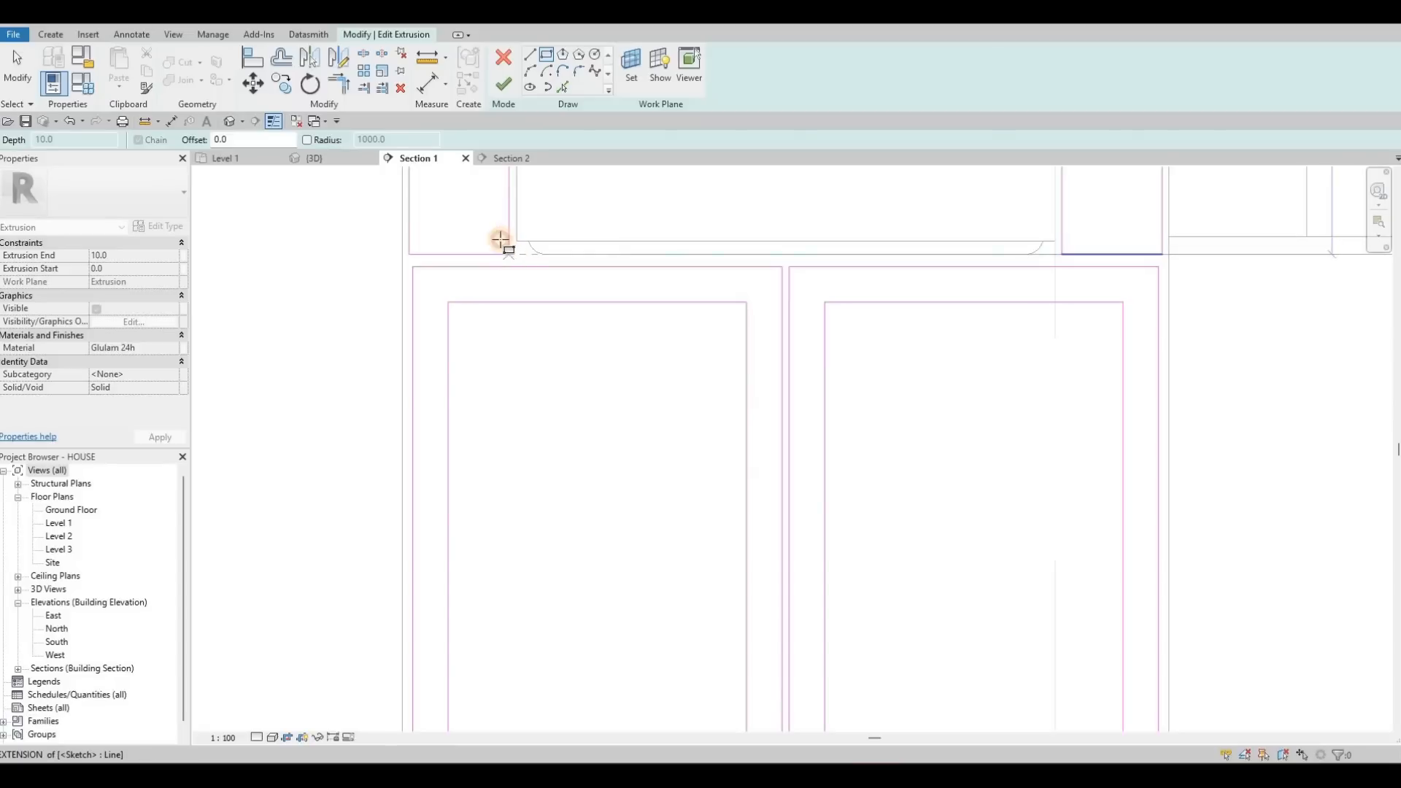
pyautogui.press('Escape')
# - Draw a horizontal line across the right strip just below the top panel, about 141 mm long
pyautogui.scroll(-5, 569, 452)
pyautogui.moveTo(617, 489); pyautogui.dragTo(542, 588, button='middle')
pyautogui.scroll(-1, 542, 588)
pyautogui.moveTo(645, 339); pyautogui.dragTo(593, 562, button='middle')
pyautogui.moveTo(718, 167); pyautogui.dragTo(707, 400, button='middle')
pyautogui.scroll(4, 642, 412)
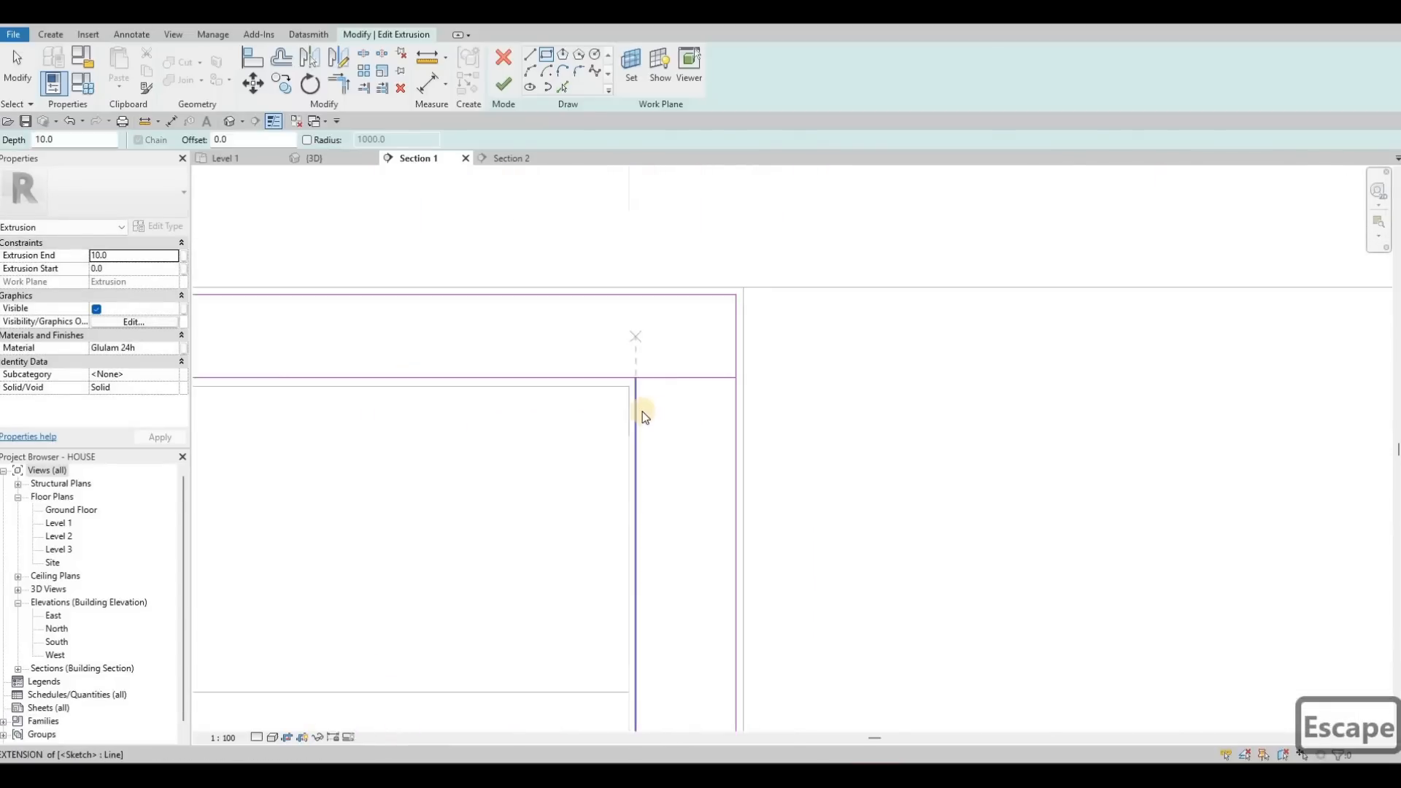
pyautogui.press('Escape')
pyautogui.press('Escape')
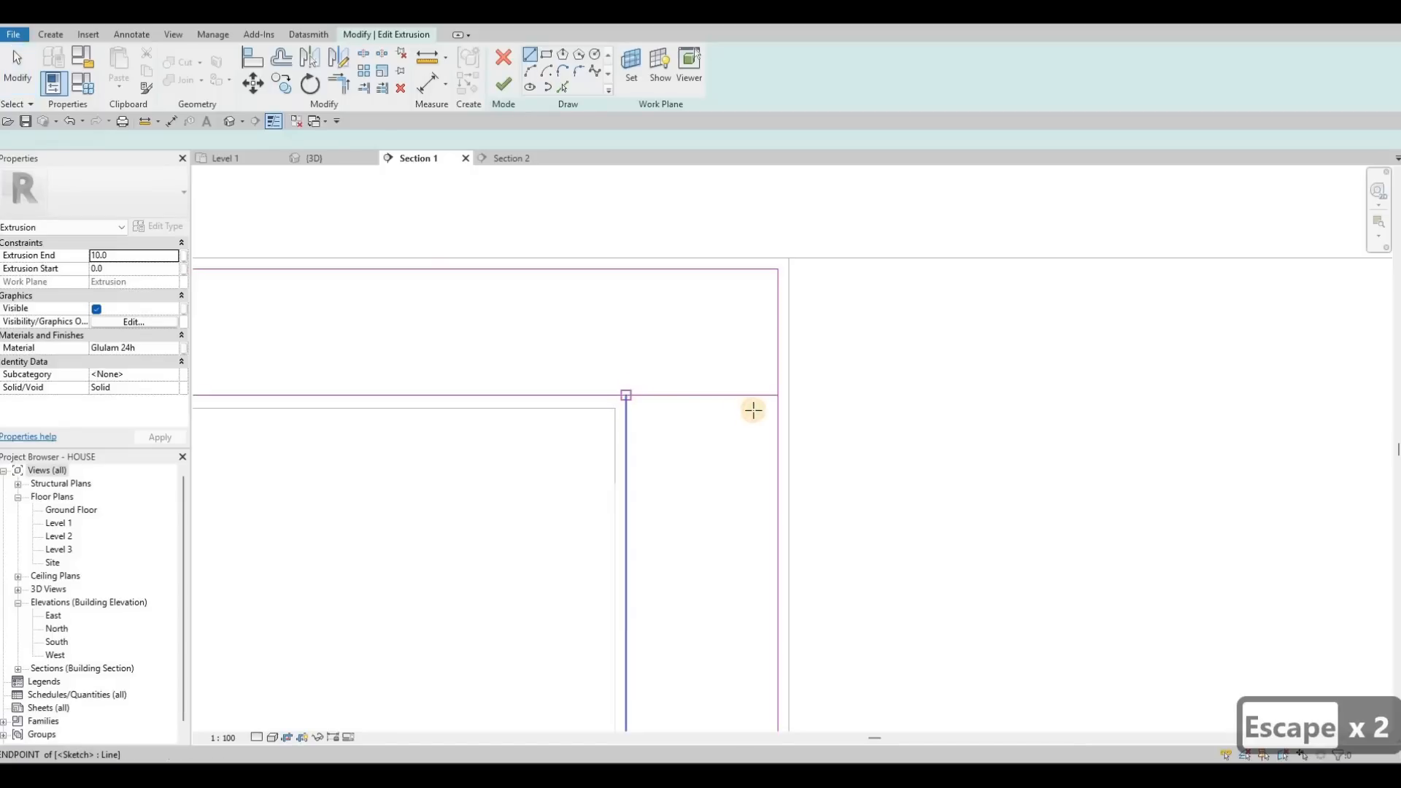
pyautogui.click(777, 411)
pyautogui.press('Escape')
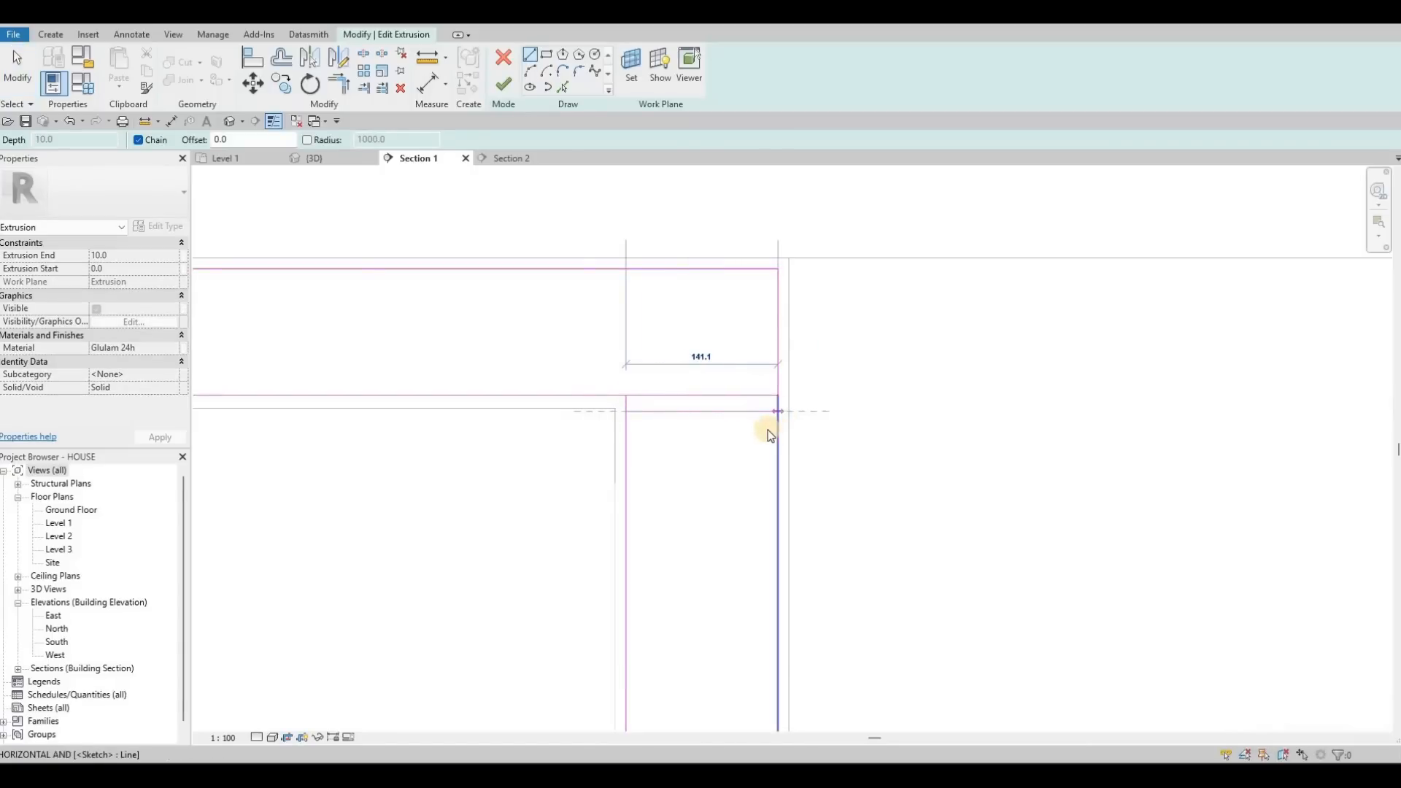
pyautogui.press('Escape')
# - Trim the right strip's two vertical edges to corners with its new top line, separating it from the top panel
pyautogui.press('Escape')
pyautogui.press('t')
pyautogui.press('r')
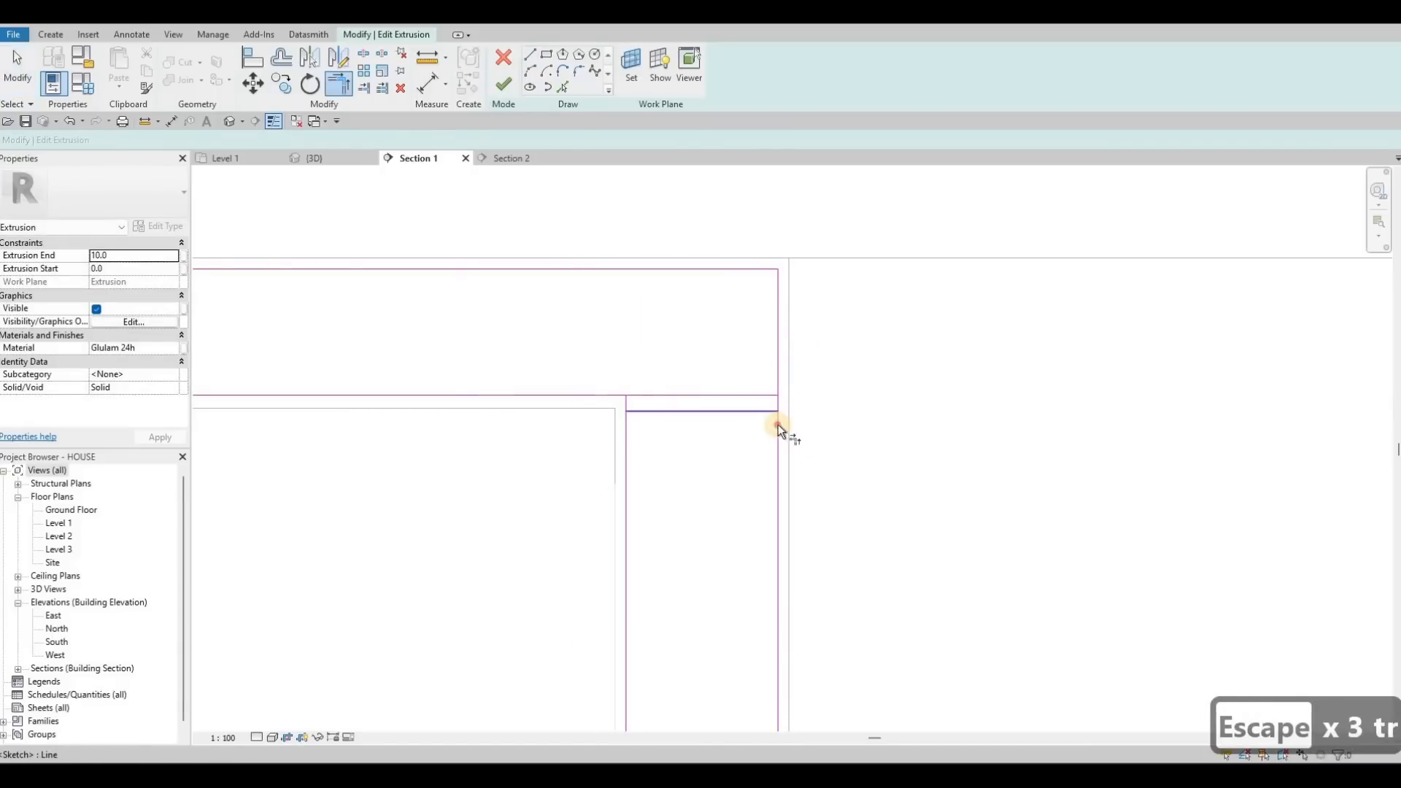
pyautogui.click(703, 413)
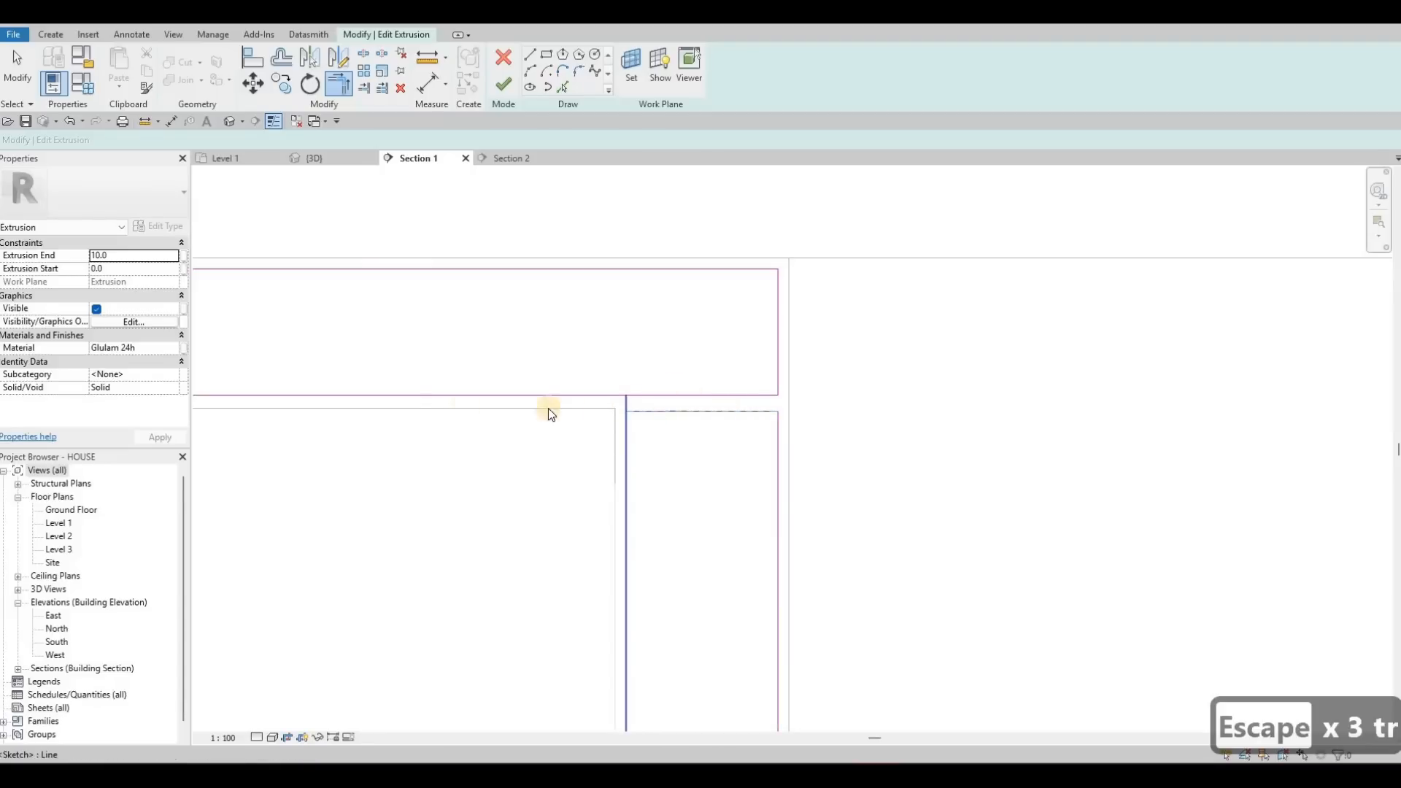
pyautogui.scroll(-3, 405, 387)
pyautogui.press('Escape')
pyautogui.press('Escape')
pyautogui.scroll(1, 418, 388)
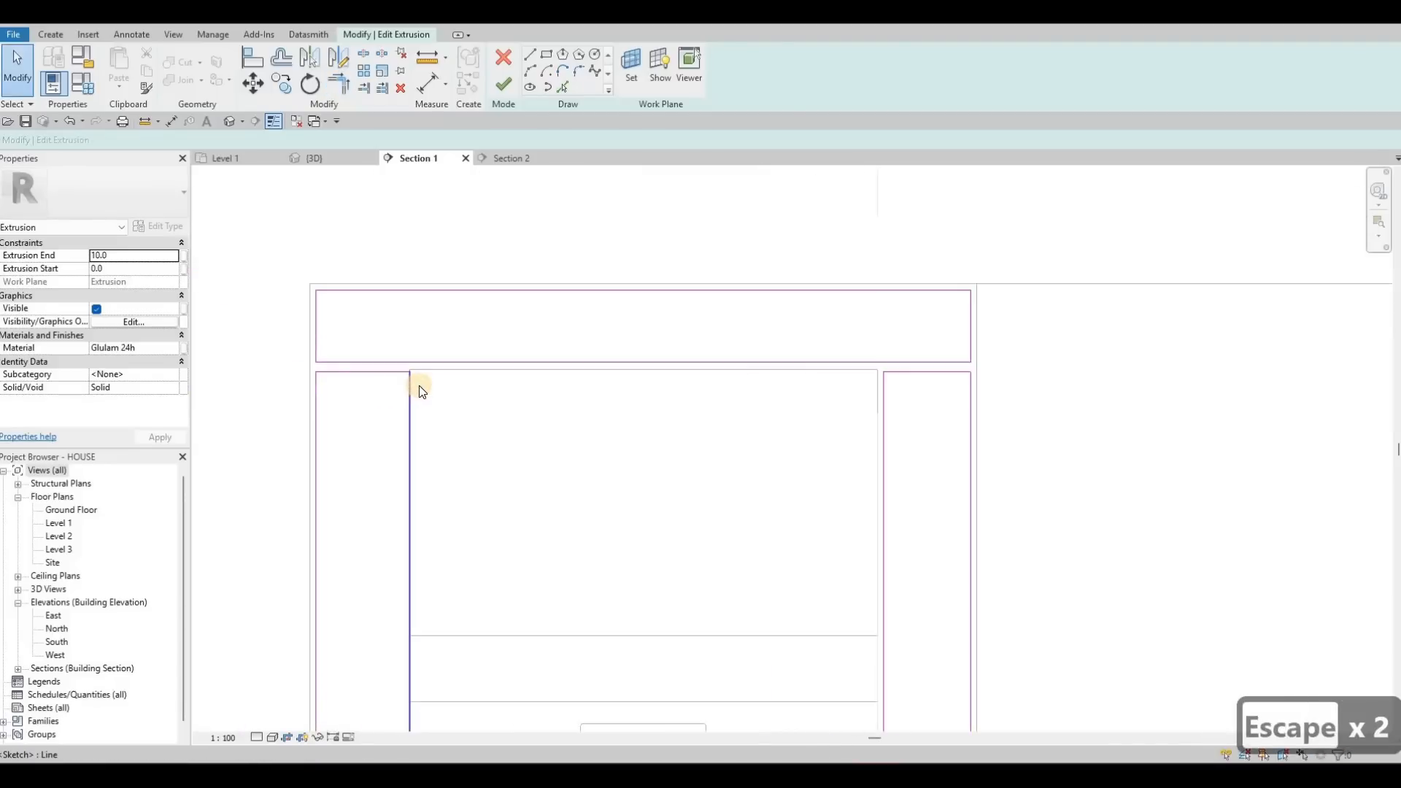
# - Nudge the left strip's inner vertical edge one increment outward, away from the ovens
pyautogui.click(418, 391)
pyautogui.scroll(-2, 449, 380)
pyautogui.scroll(1, 445, 384)
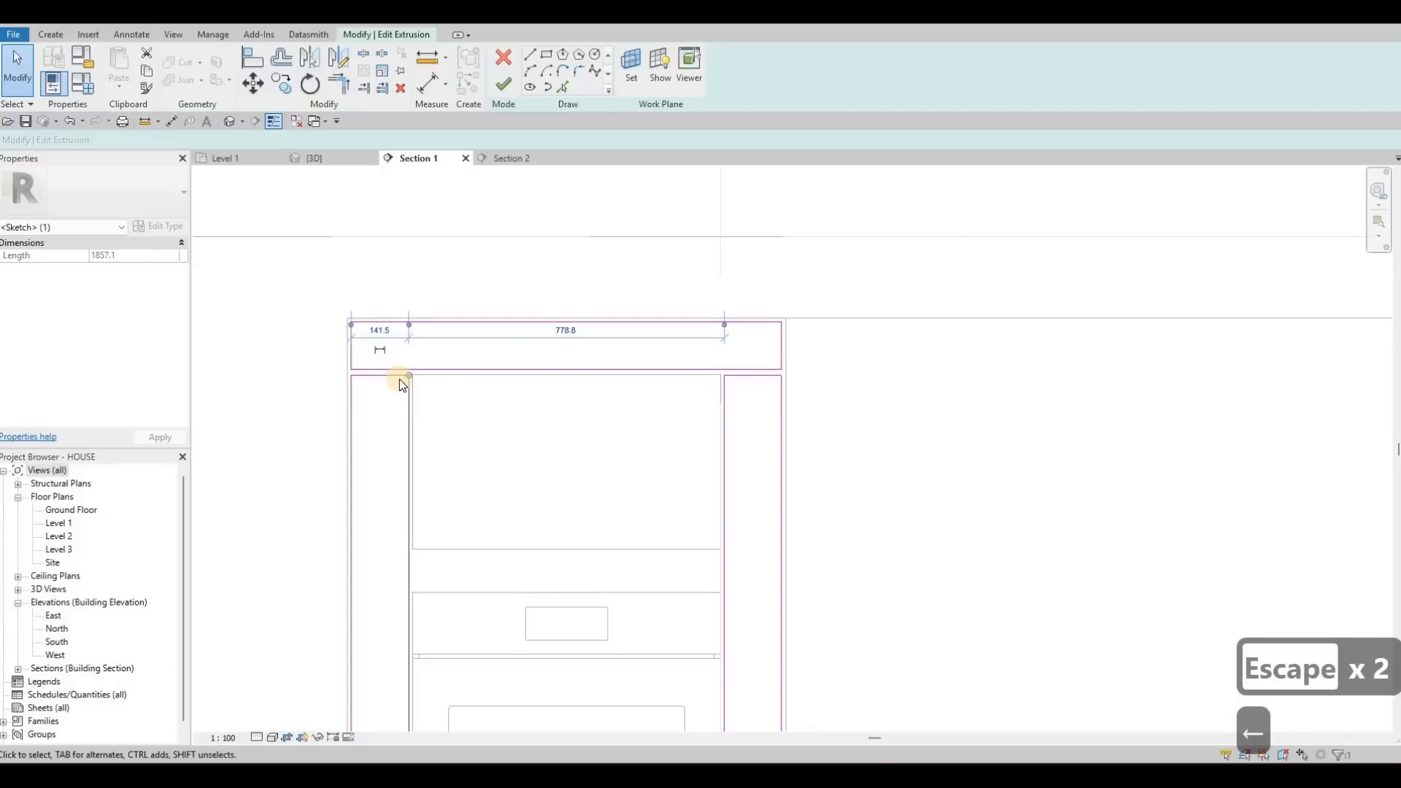
pyautogui.press('Escape')
# - Align the top edges of the side strips with the upper edge of the open niche
pyautogui.scroll(2, 400, 379)
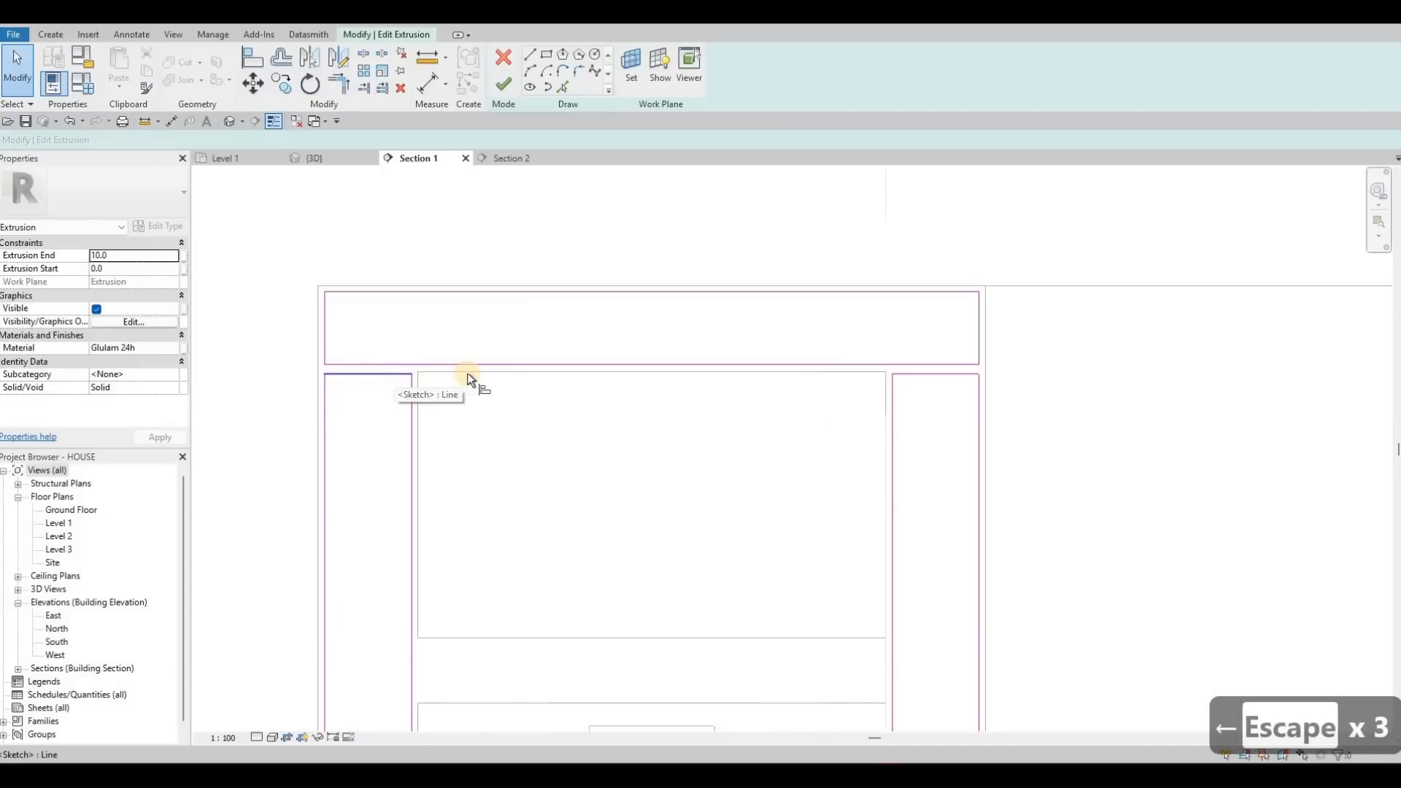
pyautogui.press('a')
pyautogui.press('l')
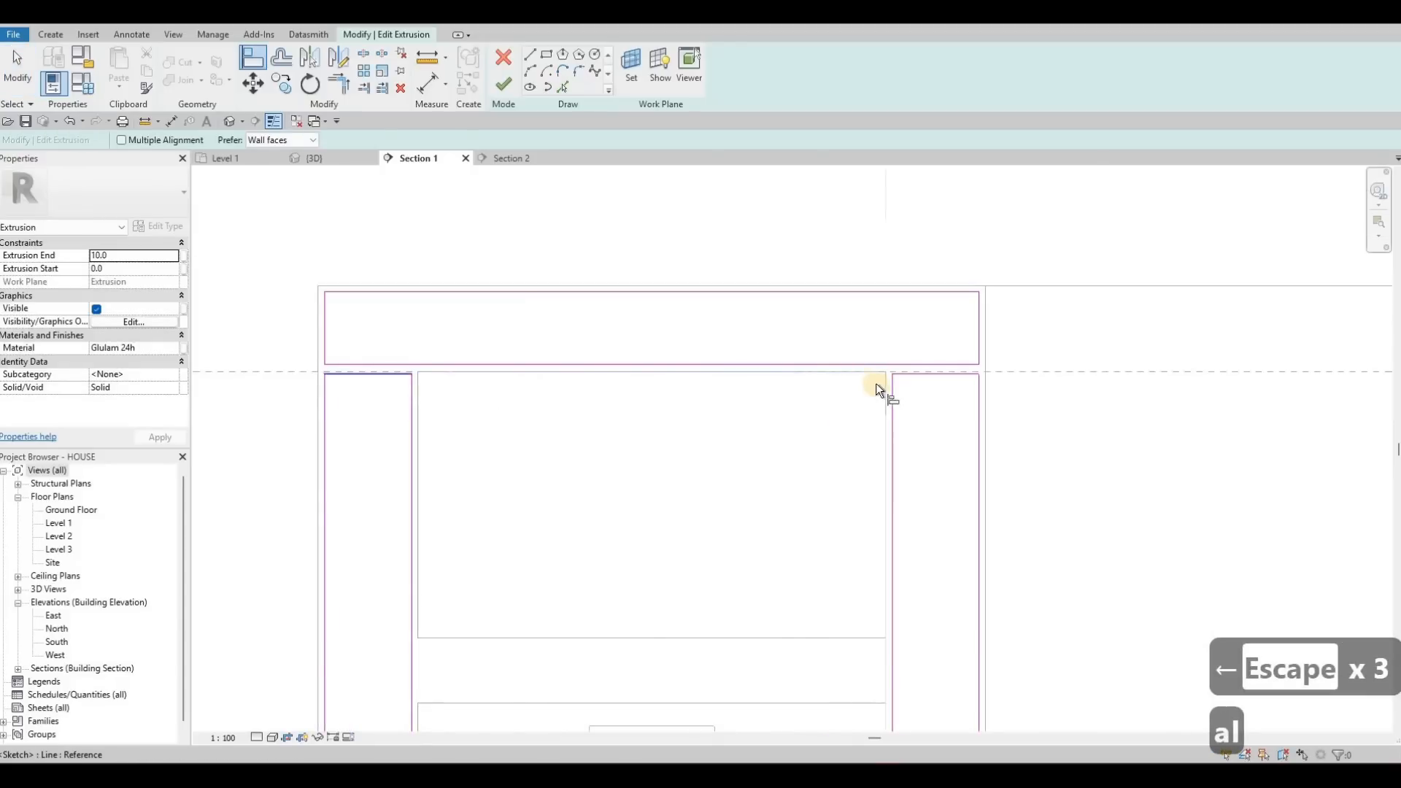
pyautogui.click(861, 380)
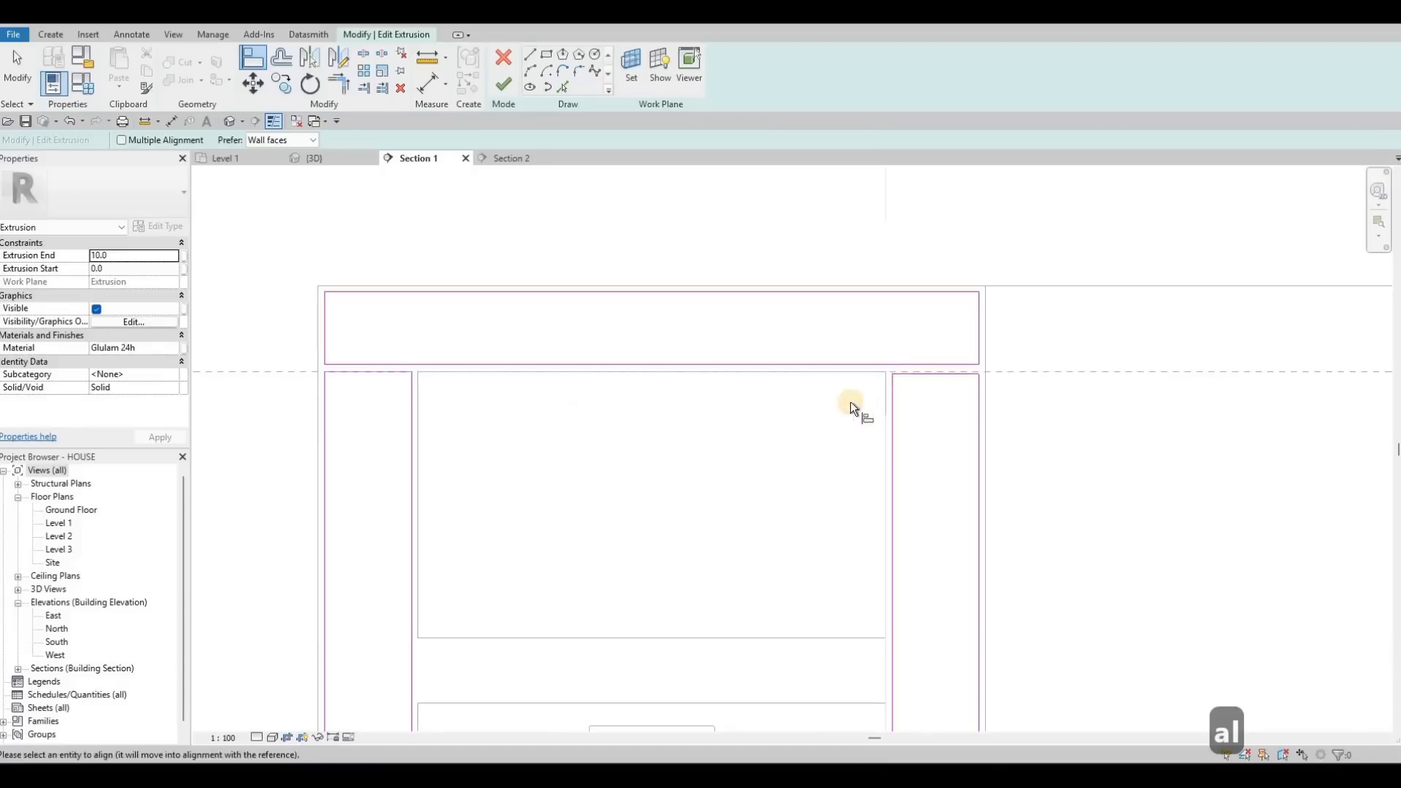
# - Align the outer vertical edges of the two lower door frames with the outer edges of the side strips
pyautogui.scroll(-2, 853, 407)
pyautogui.moveTo(853, 407); pyautogui.dragTo(841, 285, button='middle')
pyautogui.scroll(-2, 736, 276)
pyautogui.moveTo(730, 504); pyautogui.dragTo(716, 241, button='middle')
pyautogui.moveTo(868, 550); pyautogui.dragTo(952, 436, button='middle')
pyautogui.scroll(4, 856, 532)
pyautogui.scroll(3, 993, 474)
pyautogui.click(952, 435)
pyautogui.click(946, 516)
pyautogui.scroll(-2, 445, 419)
pyautogui.moveTo(359, 499); pyautogui.dragTo(428, 476, button='middle')
pyautogui.click(434, 479)
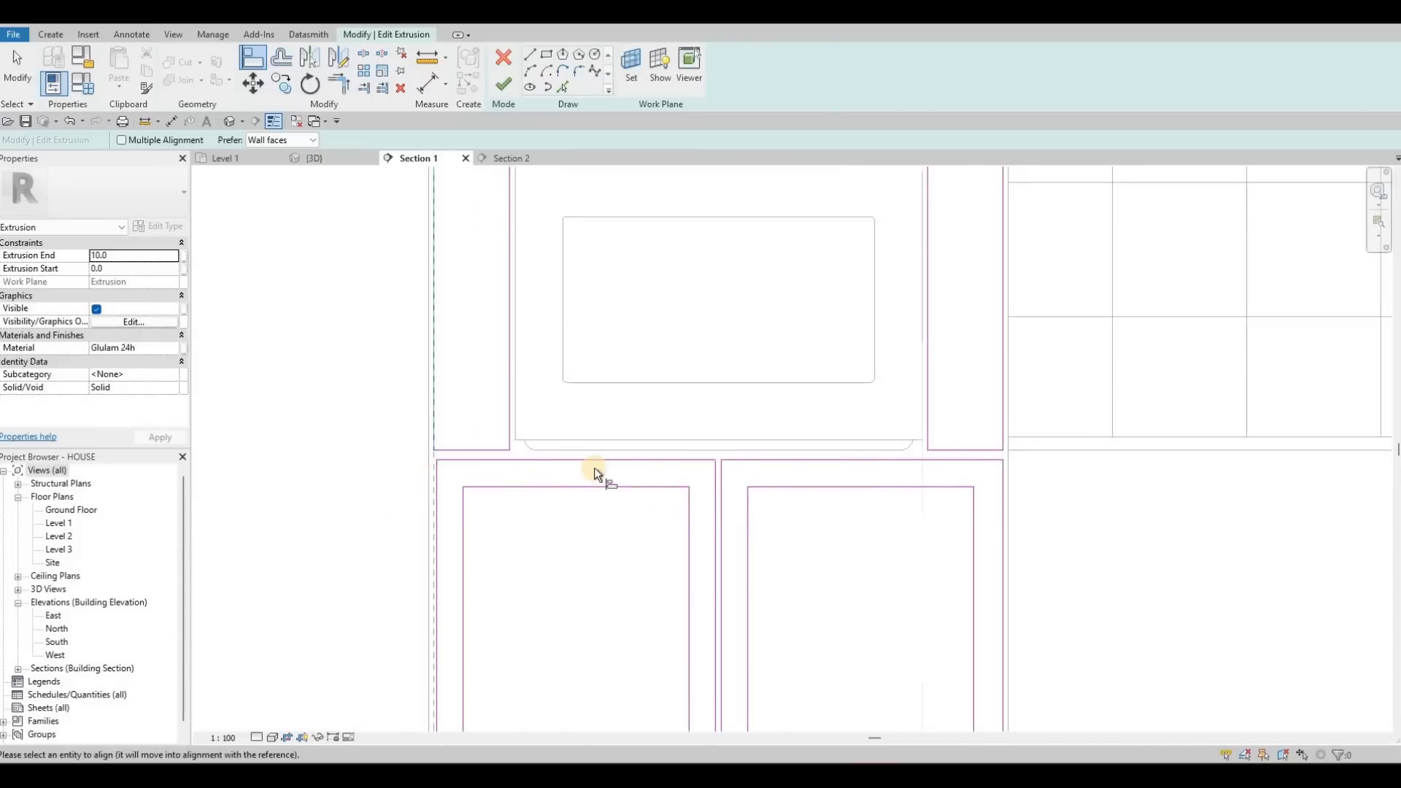
pyautogui.press('Escape')
pyautogui.press('Escape')
pyautogui.scroll(-3, 813, 459)
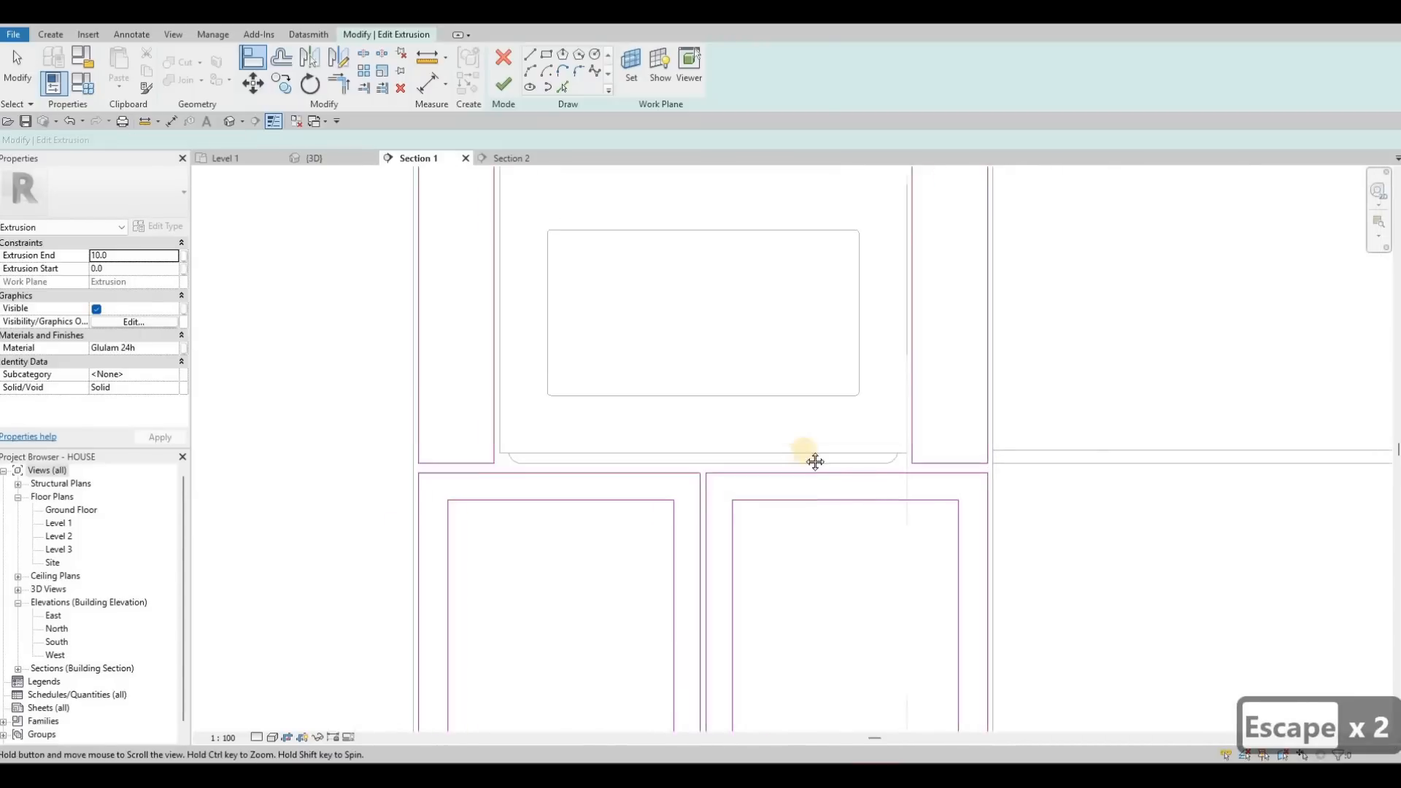
pyautogui.moveTo(779, 450); pyautogui.dragTo(755, 549, button='middle')
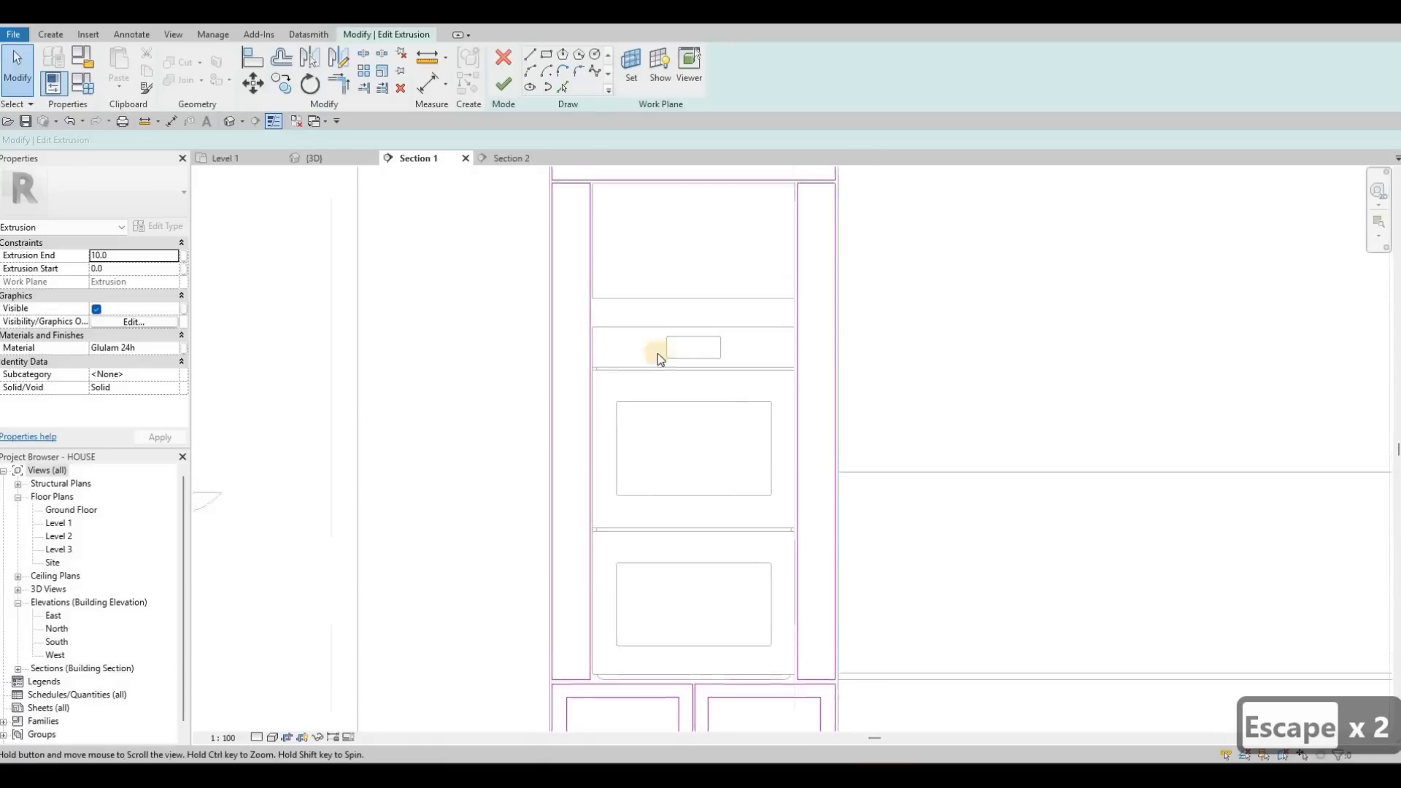
# - Sketch an inner rectangle inside the top panel with a 50 mm inward offset from its outline
pyautogui.press('Escape')
pyautogui.press('Escape')
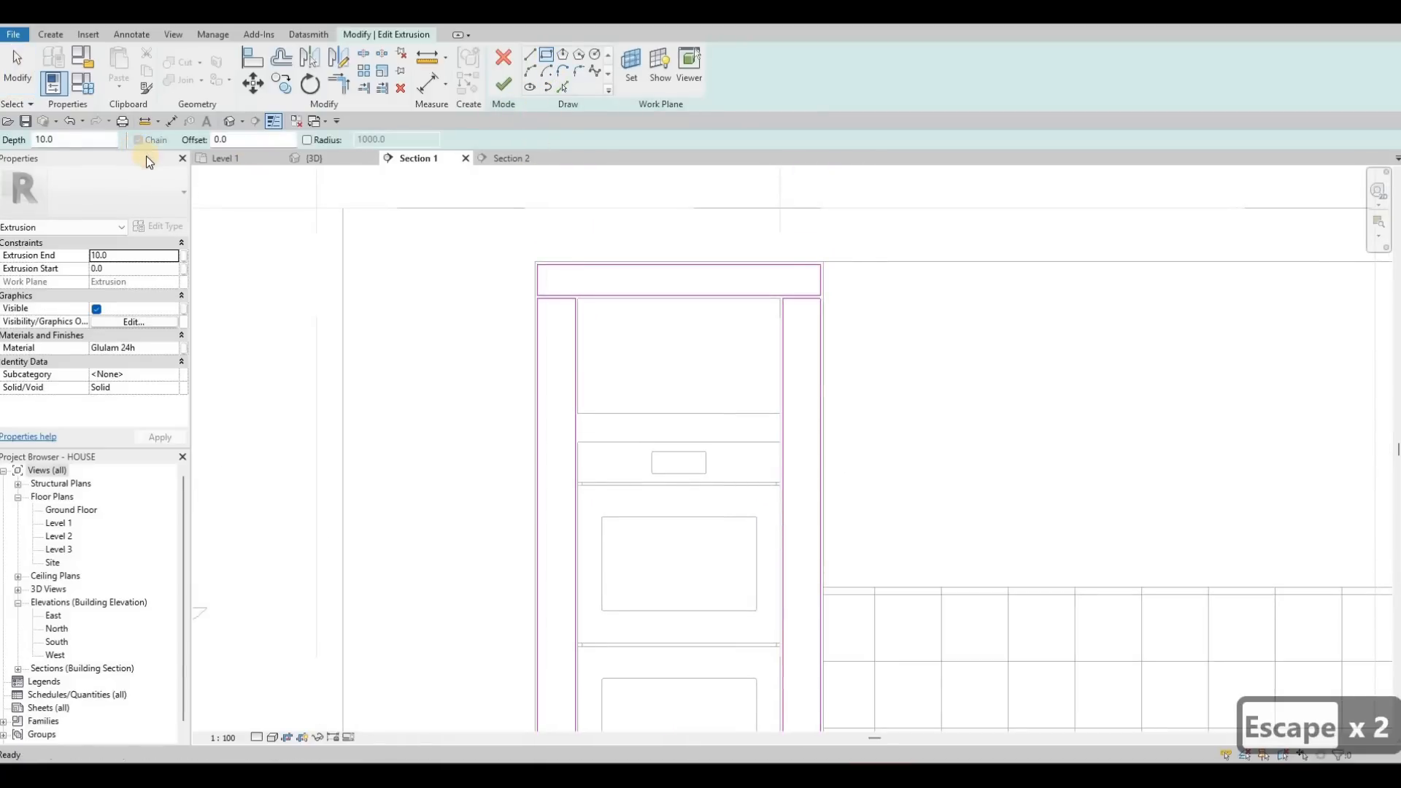
pyautogui.write('50')
pyautogui.scroll(3, 460, 270)
pyautogui.click(945, 302)
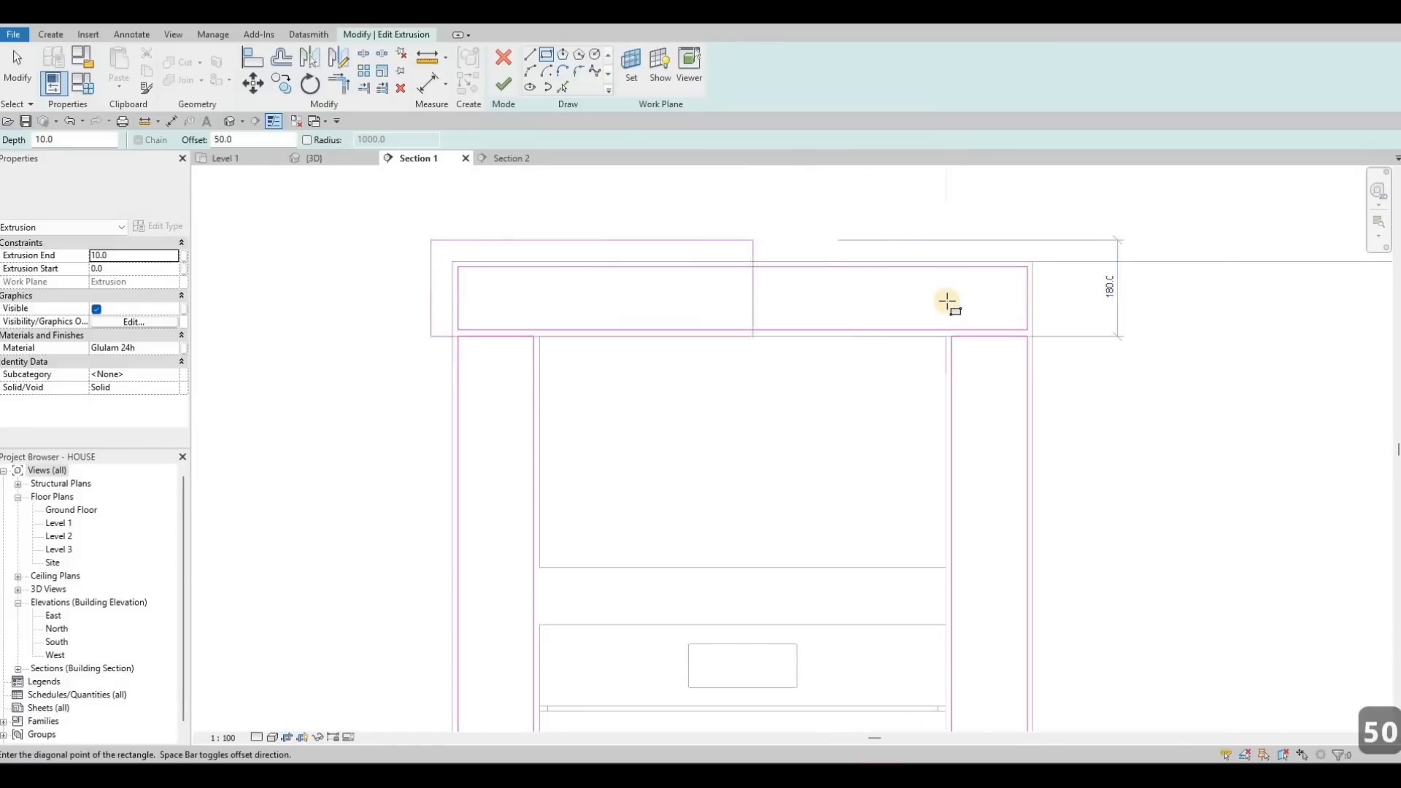
pyautogui.press('space')
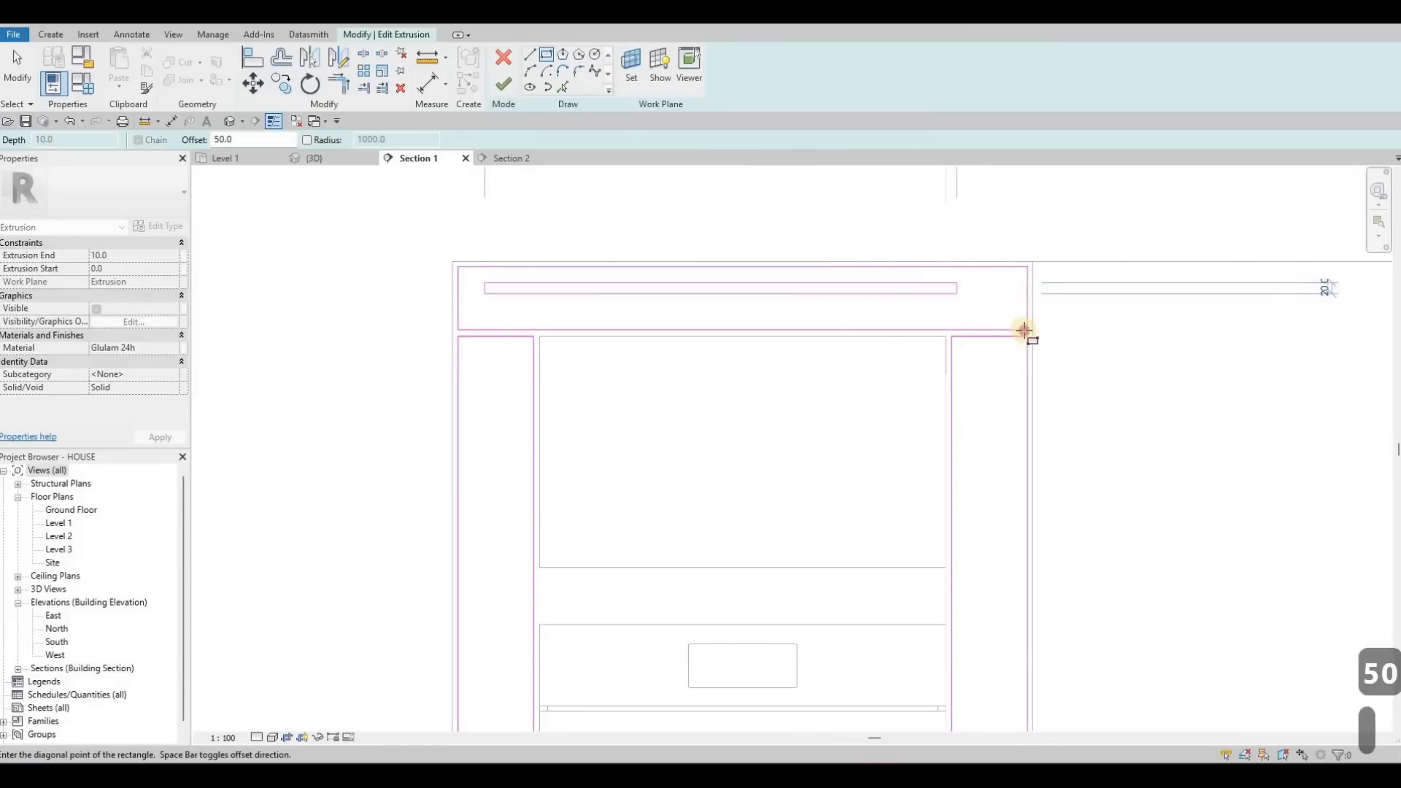
pyautogui.click(461, 333)
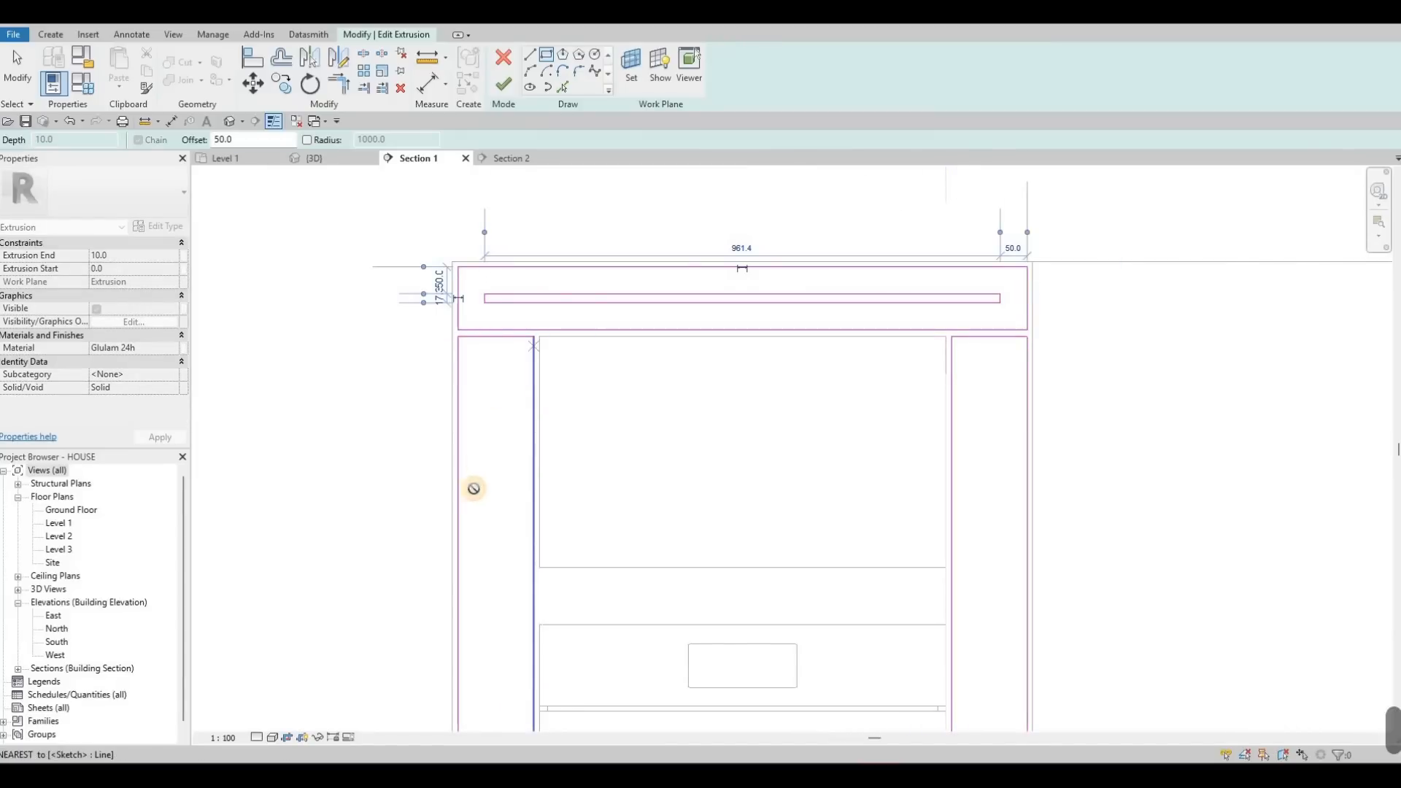
# - Sketch an inner rectangle inside the left strip, offset 50 mm inward from its corners
pyautogui.click(533, 336)
pyautogui.moveTo(559, 358); pyautogui.dragTo(602, 176, button='middle')
pyautogui.scroll(-1, 584, 219)
pyautogui.moveTo(582, 471); pyautogui.dragTo(622, 234, button='middle')
pyautogui.scroll(-2, 579, 576)
pyautogui.scroll(2, 593, 574)
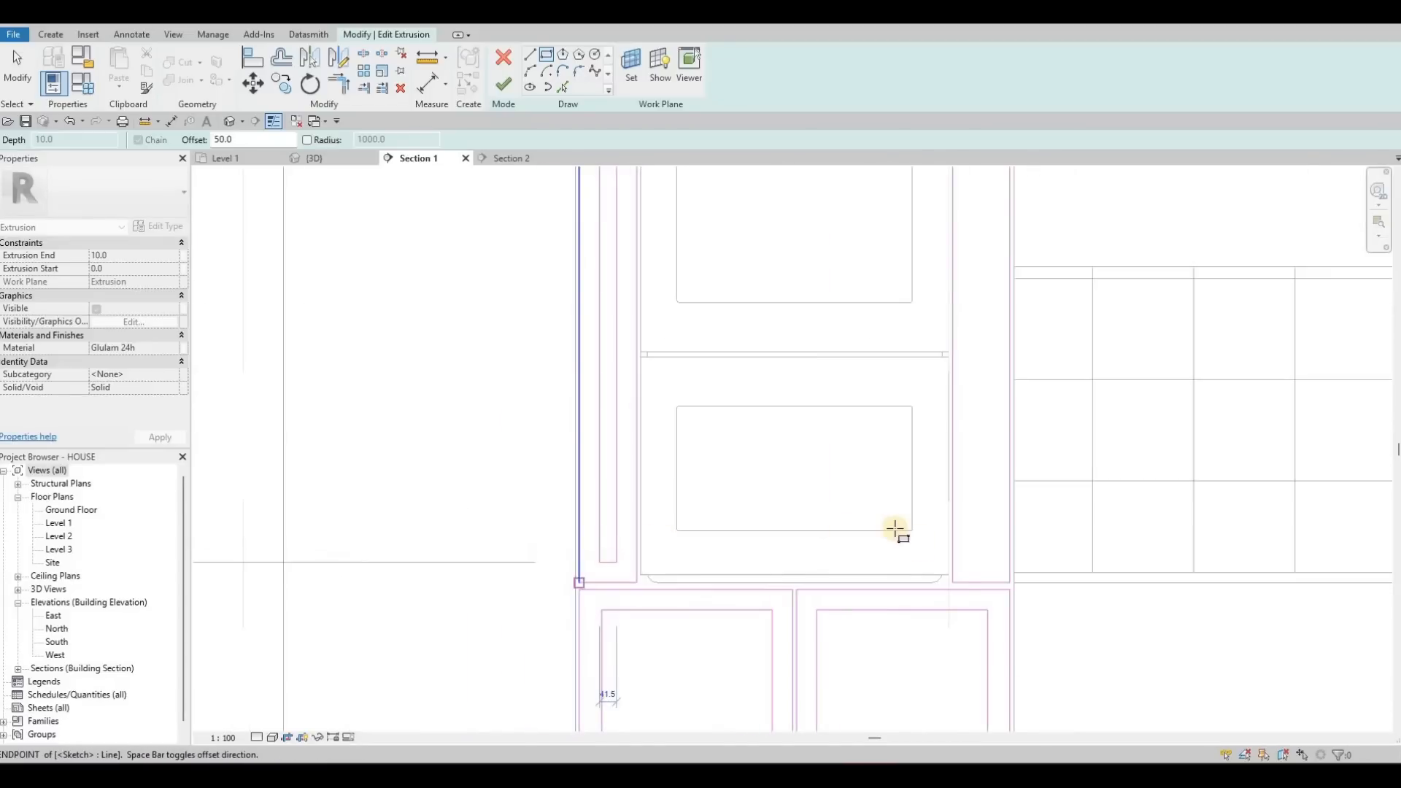
pyautogui.press('Escape')
# - Sketch an inner rectangle inside the right strip, offset 50 mm inward from its corners
pyautogui.click(891, 618)
pyautogui.scroll(-3, 908, 271)
pyautogui.moveTo(873, 172); pyautogui.dragTo(792, 427, button='middle')
pyautogui.scroll(5, 887, 230)
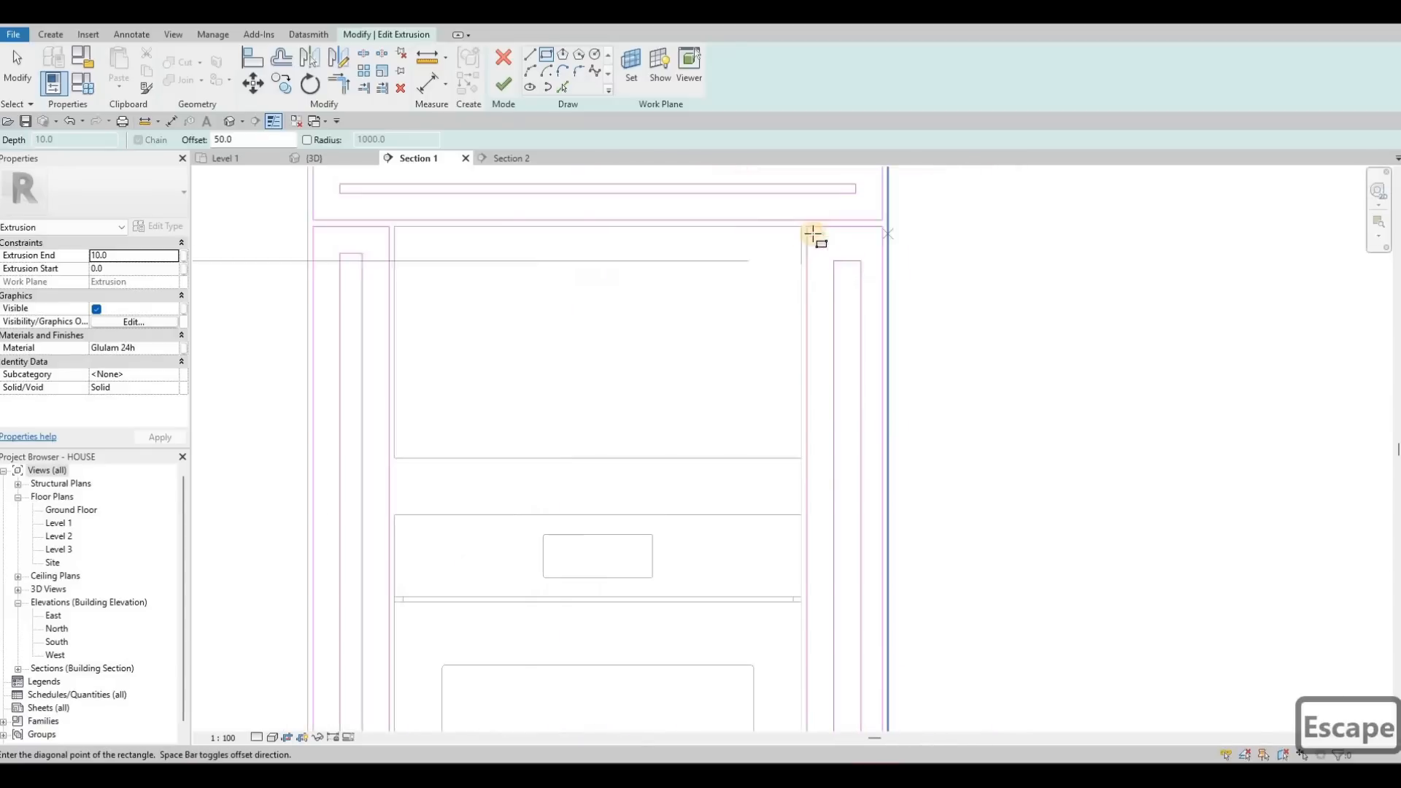
pyautogui.click(883, 227)
pyautogui.scroll(-5, 816, 380)
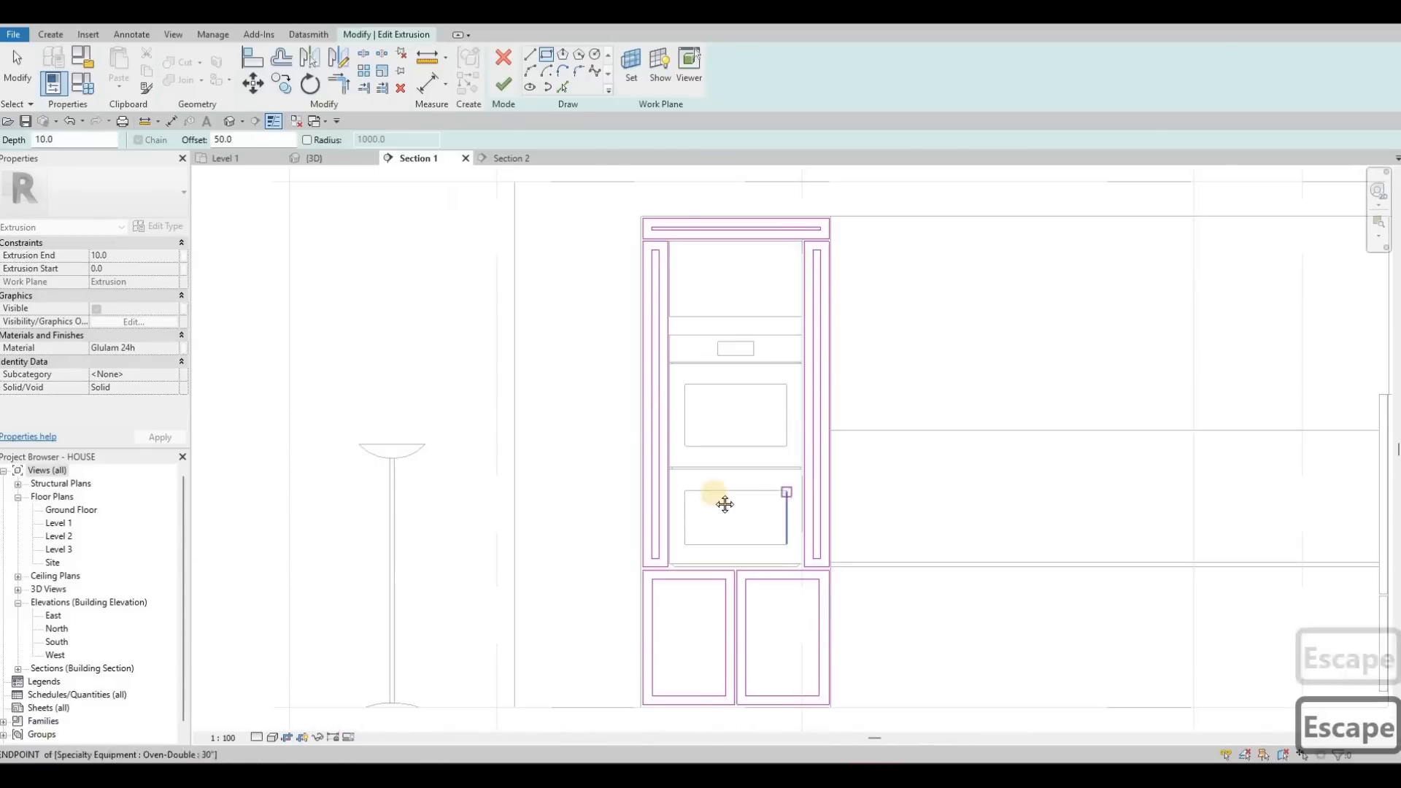
# - Finish the sketch of the 10 mm framed panel extrusion on the oven cabinet and clear the selection
pyautogui.moveTo(736, 588); pyautogui.dragTo(623, 516, button='middle')
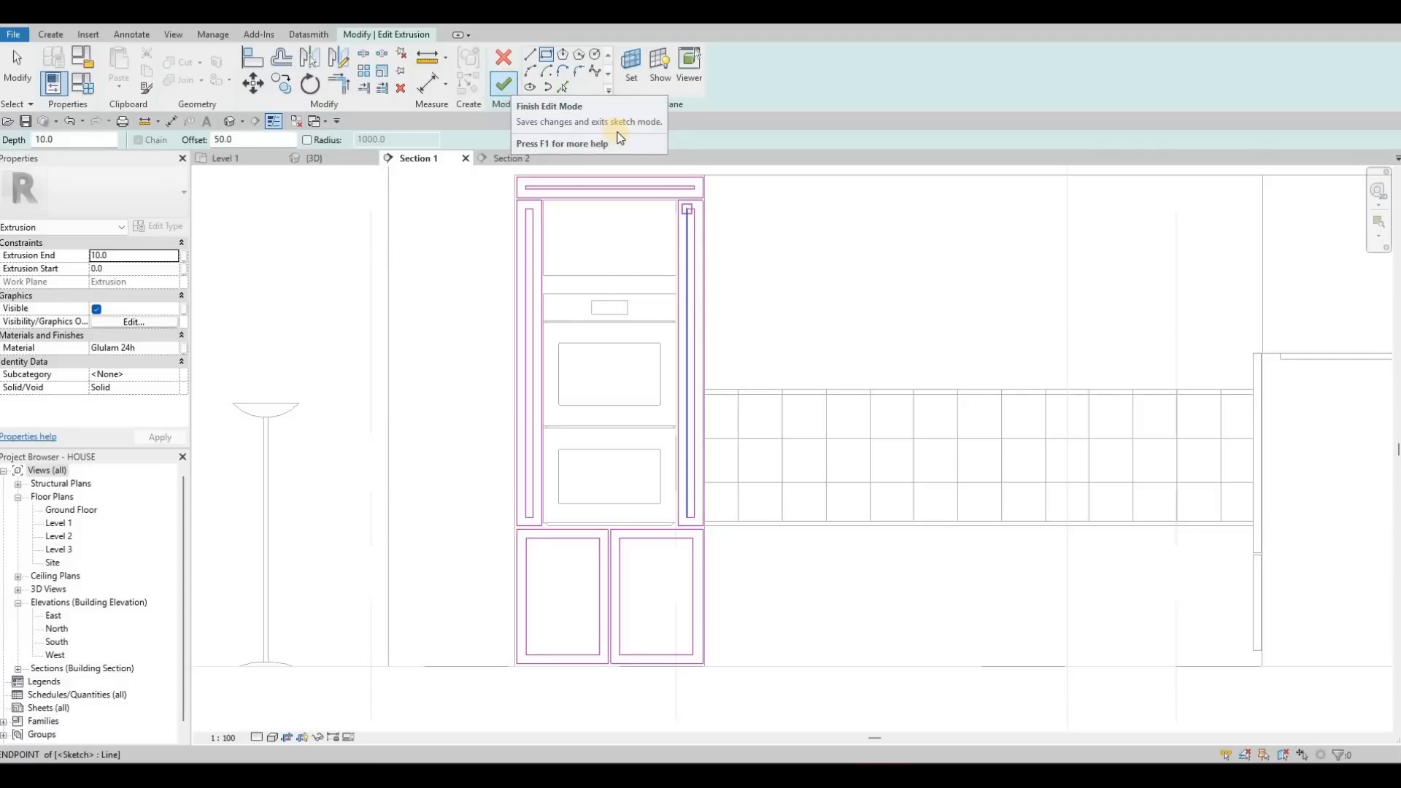
pyautogui.press('Escape')
pyautogui.press('Escape')
pyautogui.press('Escape')
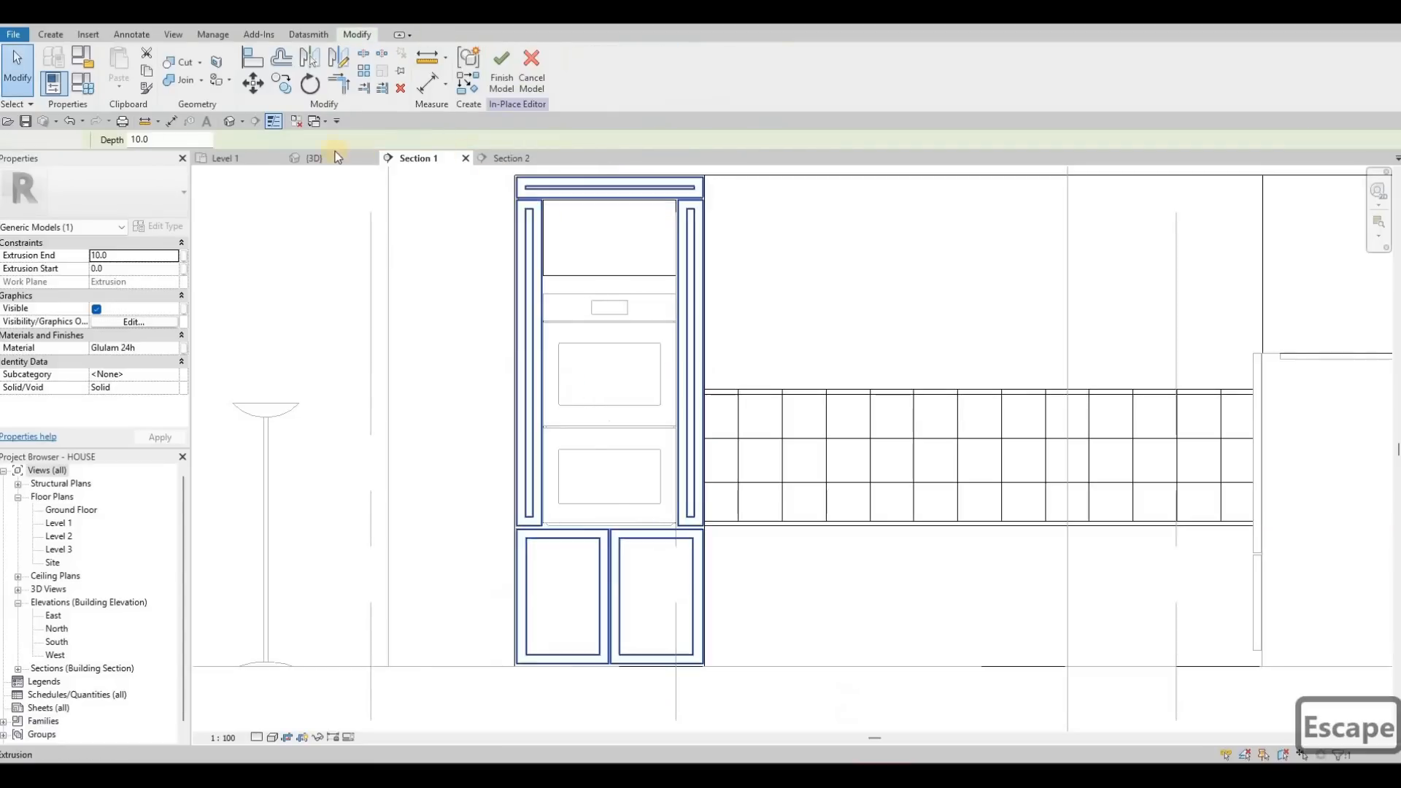
# - Switch to the 3D view and set its visual style to Consistent Colors
pyautogui.click(326, 158)
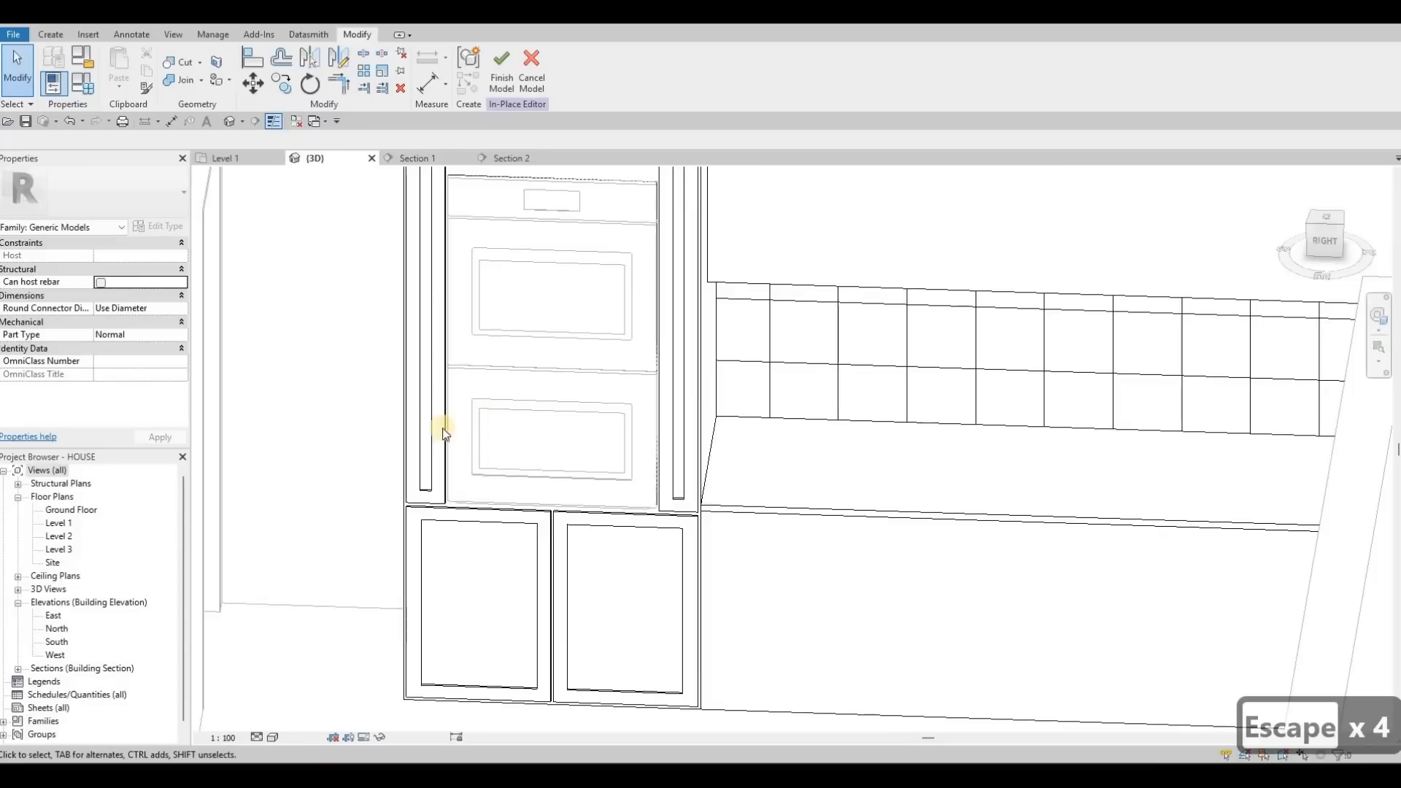
pyautogui.scroll(-5, 500, 372)
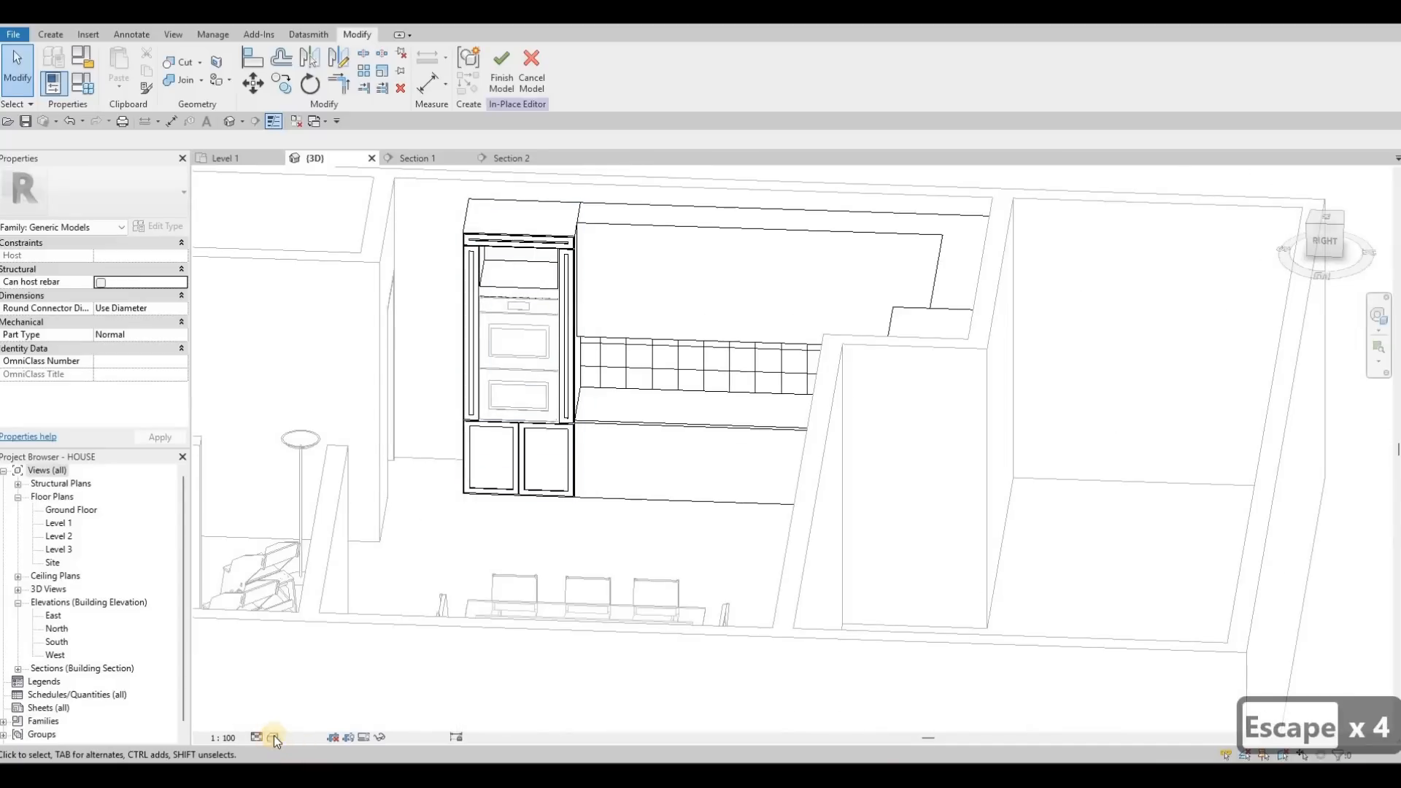
pyautogui.click(273, 737)
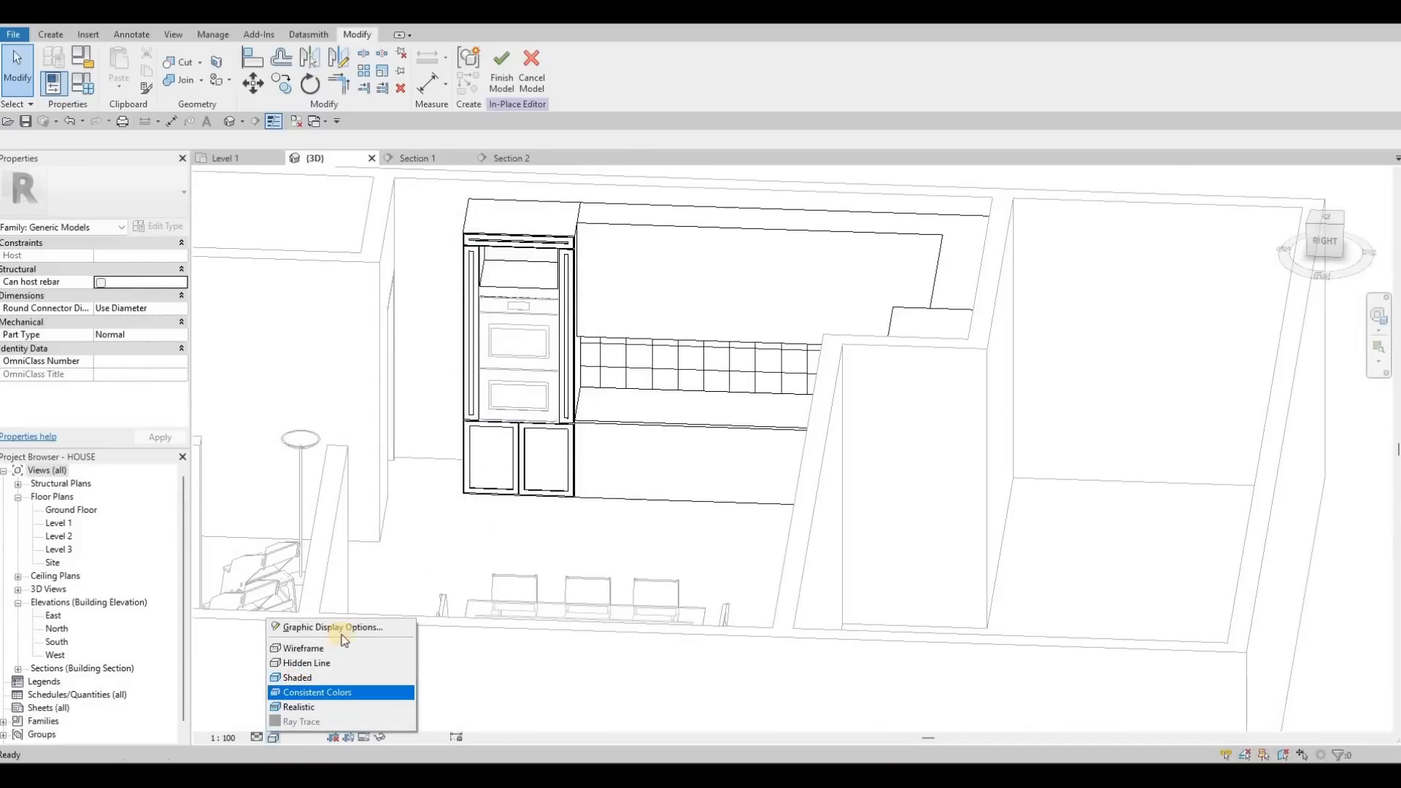
pyautogui.click(321, 692)
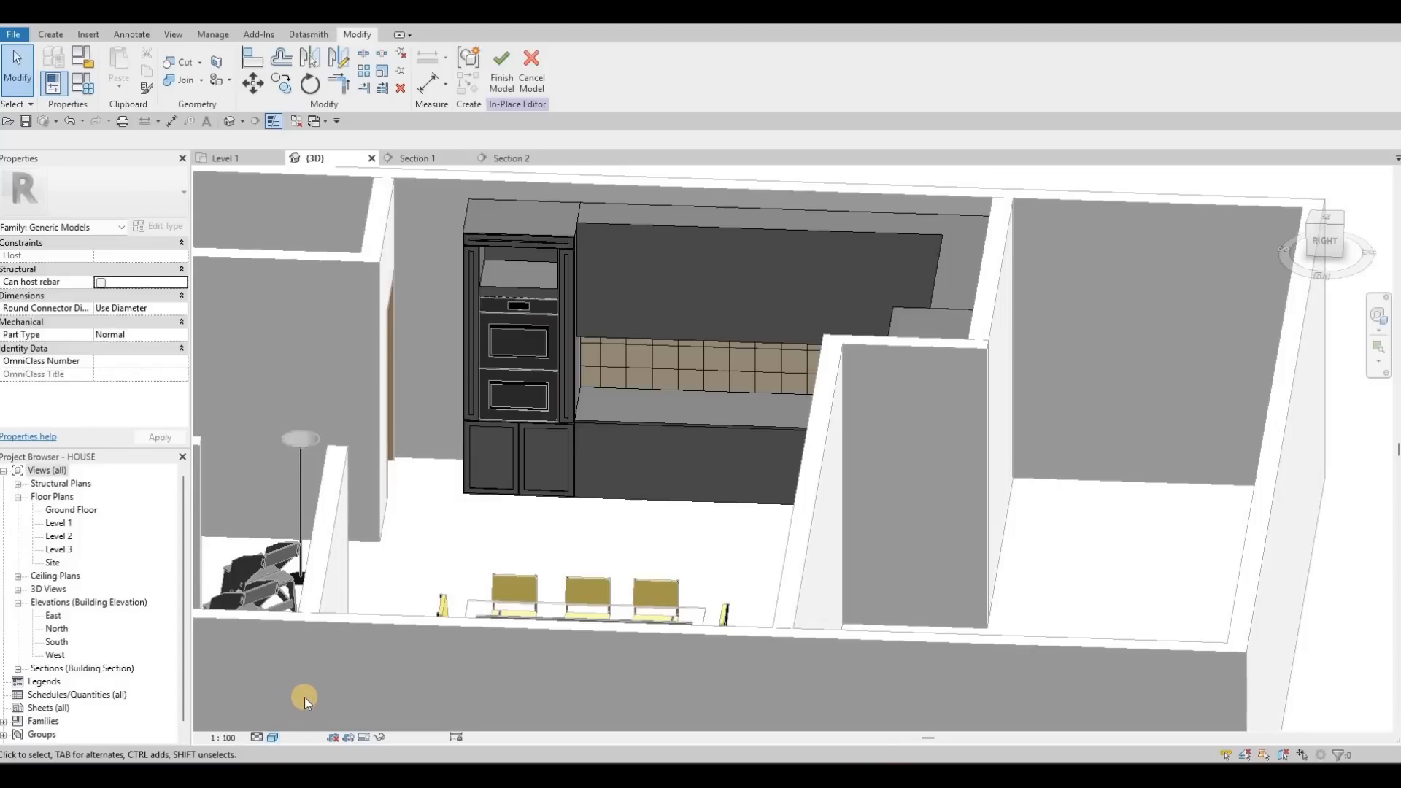
pyautogui.click(273, 737)
pyautogui.click(313, 682)
pyautogui.click(273, 737)
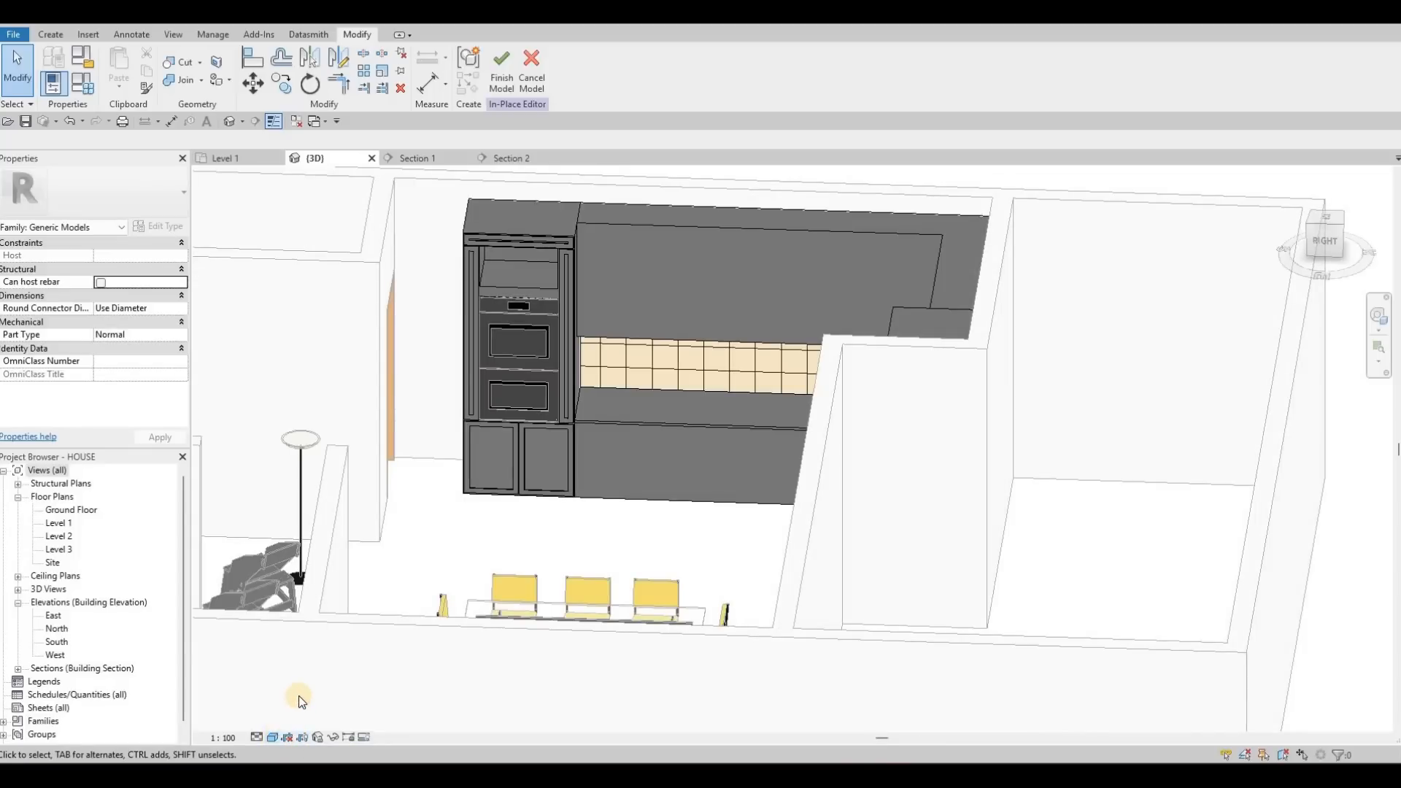
# - Examine the framed panels on the oven cabinet and the adjoining kitchen units from several angles in 3D
pyautogui.moveTo(473, 376); pyautogui.dragTo(613, 523, button='middle')
pyautogui.scroll(3, 576, 438)
pyautogui.moveTo(576, 438); pyautogui.dragTo(666, 463, button='middle')
pyautogui.scroll(3, 453, 297)
pyautogui.press('Escape')
pyautogui.press('Escape')
pyautogui.moveTo(610, 592); pyautogui.dragTo(629, 434, button='middle')
pyautogui.scroll(-4, 629, 434)
pyautogui.moveTo(553, 538); pyautogui.dragTo(510, 440, button='middle')
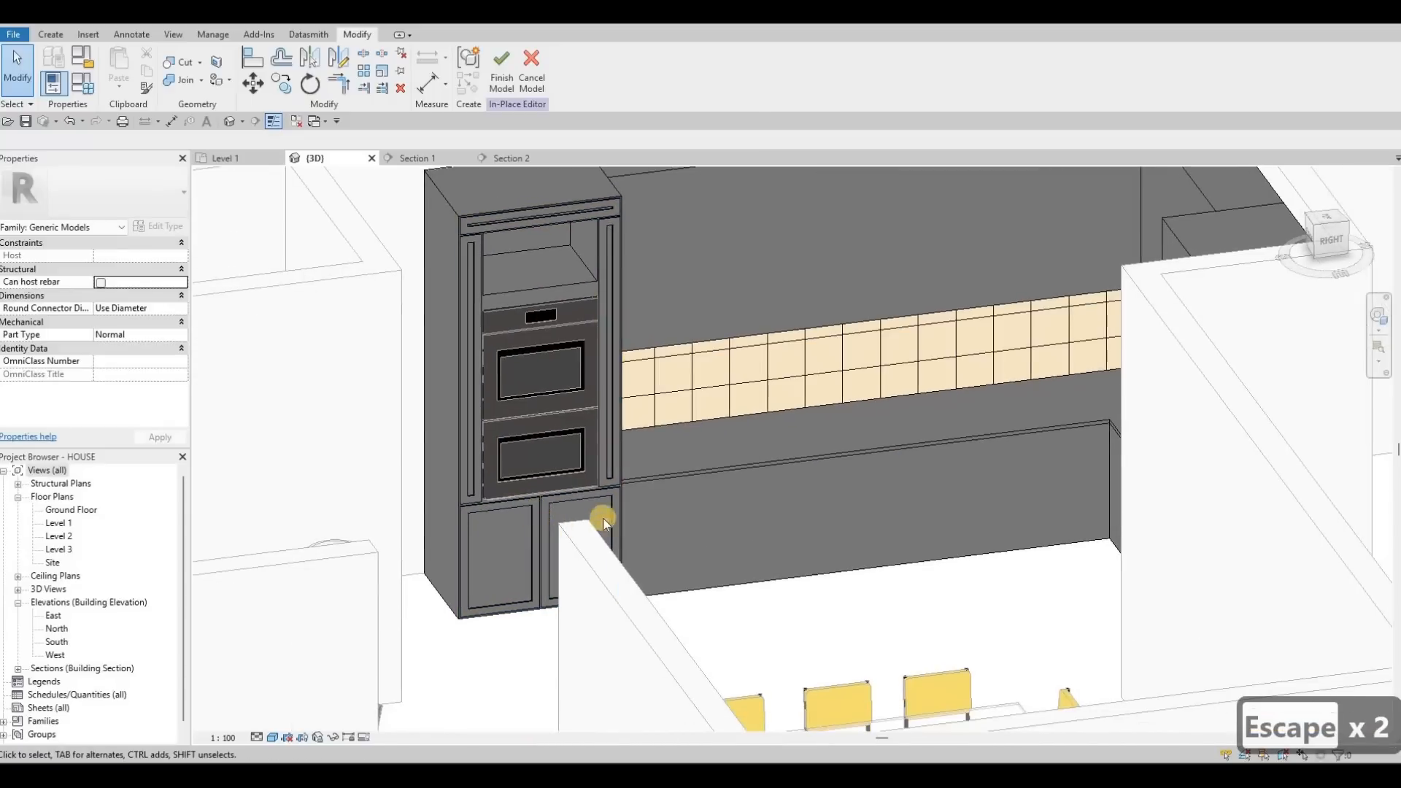
pyautogui.scroll(2, 616, 514)
pyautogui.scroll(-2, 619, 515)
pyautogui.moveTo(726, 500); pyautogui.dragTo(647, 504, button='middle')
pyautogui.scroll(-2, 647, 504)
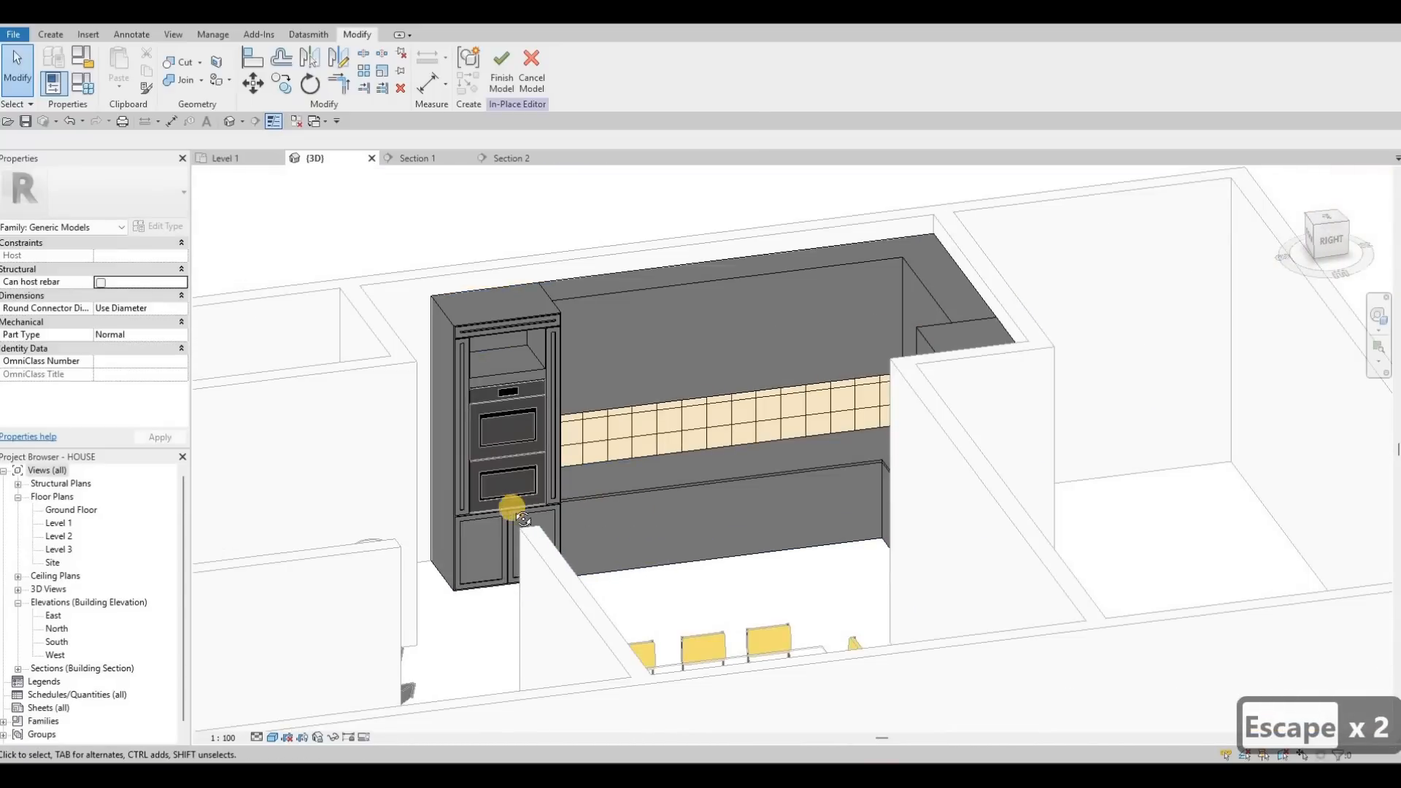
pyautogui.keyDown('shift'); pyautogui.moveTo(493, 530); pyautogui.dragTo(590, 268, button='middle'); pyautogui.keyUp('shift')
pyautogui.scroll(4, 589, 272)
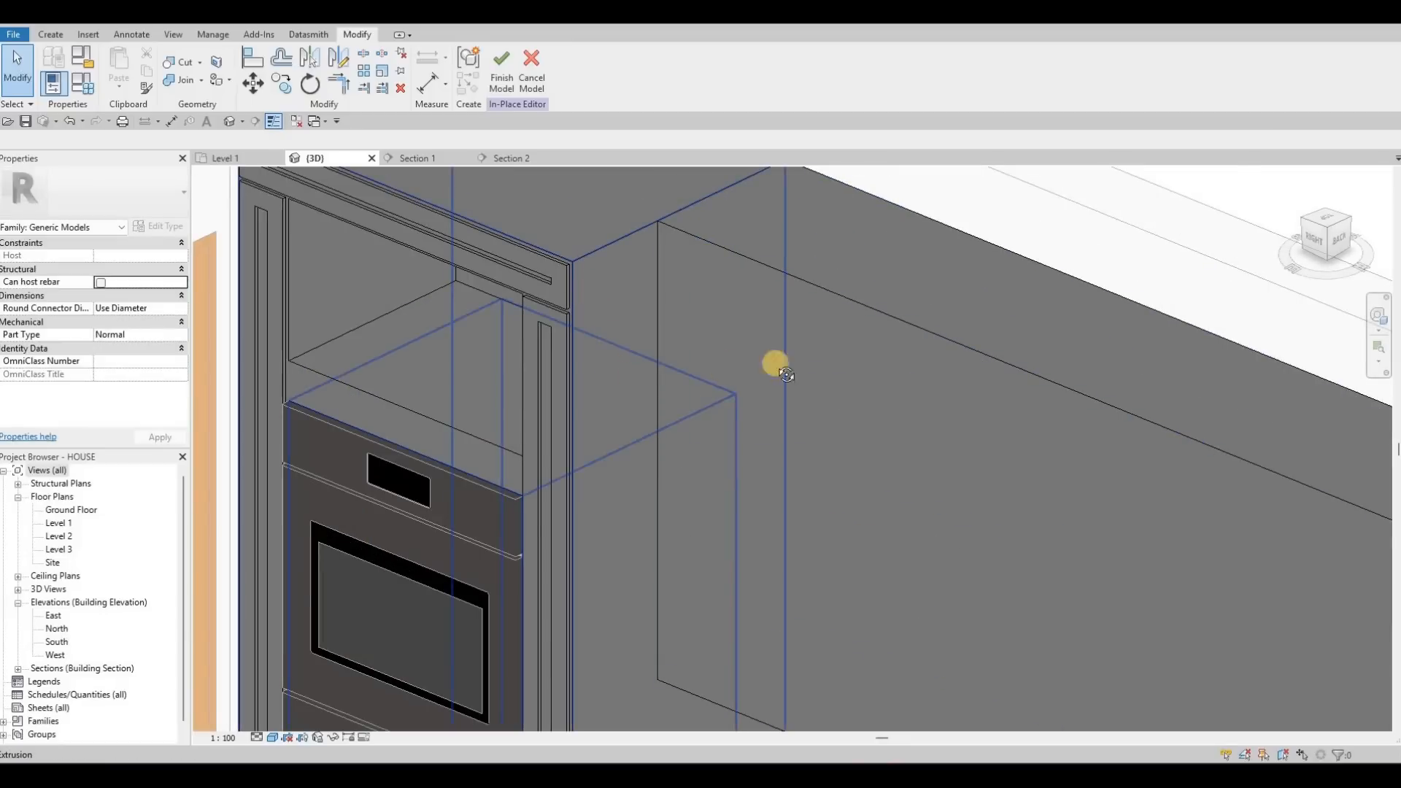
pyautogui.scroll(-2, 773, 365)
pyautogui.scroll(-2, 771, 395)
pyautogui.keyDown('shift'); pyautogui.moveTo(776, 354); pyautogui.dragTo(629, 486, button='middle'); pyautogui.keyUp('shift')
pyautogui.keyDown('shift'); pyautogui.moveTo(569, 485); pyautogui.dragTo(554, 479, button='middle'); pyautogui.keyUp('shift')
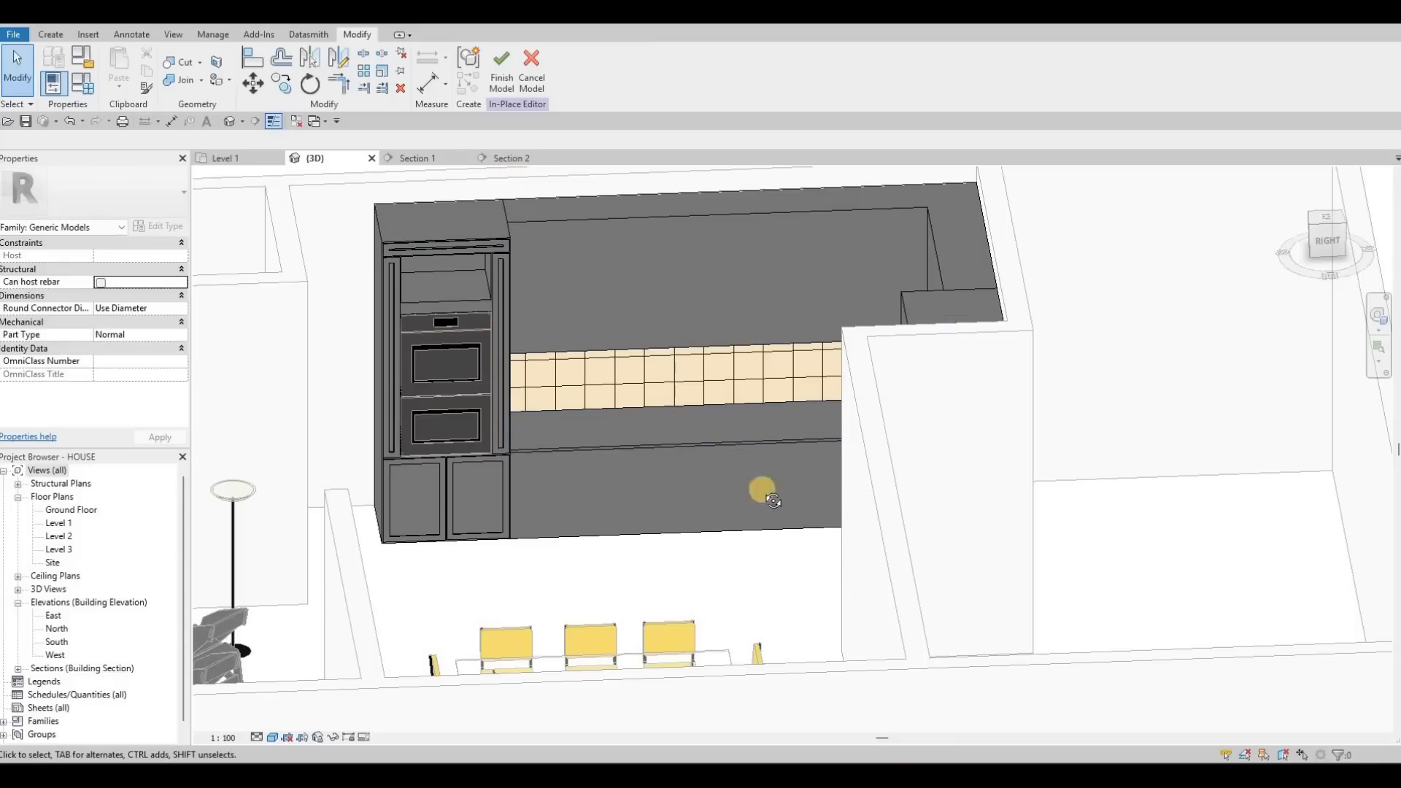
pyautogui.keyDown('shift'); pyautogui.moveTo(822, 440); pyautogui.dragTo(732, 417, button='middle'); pyautogui.keyUp('shift')
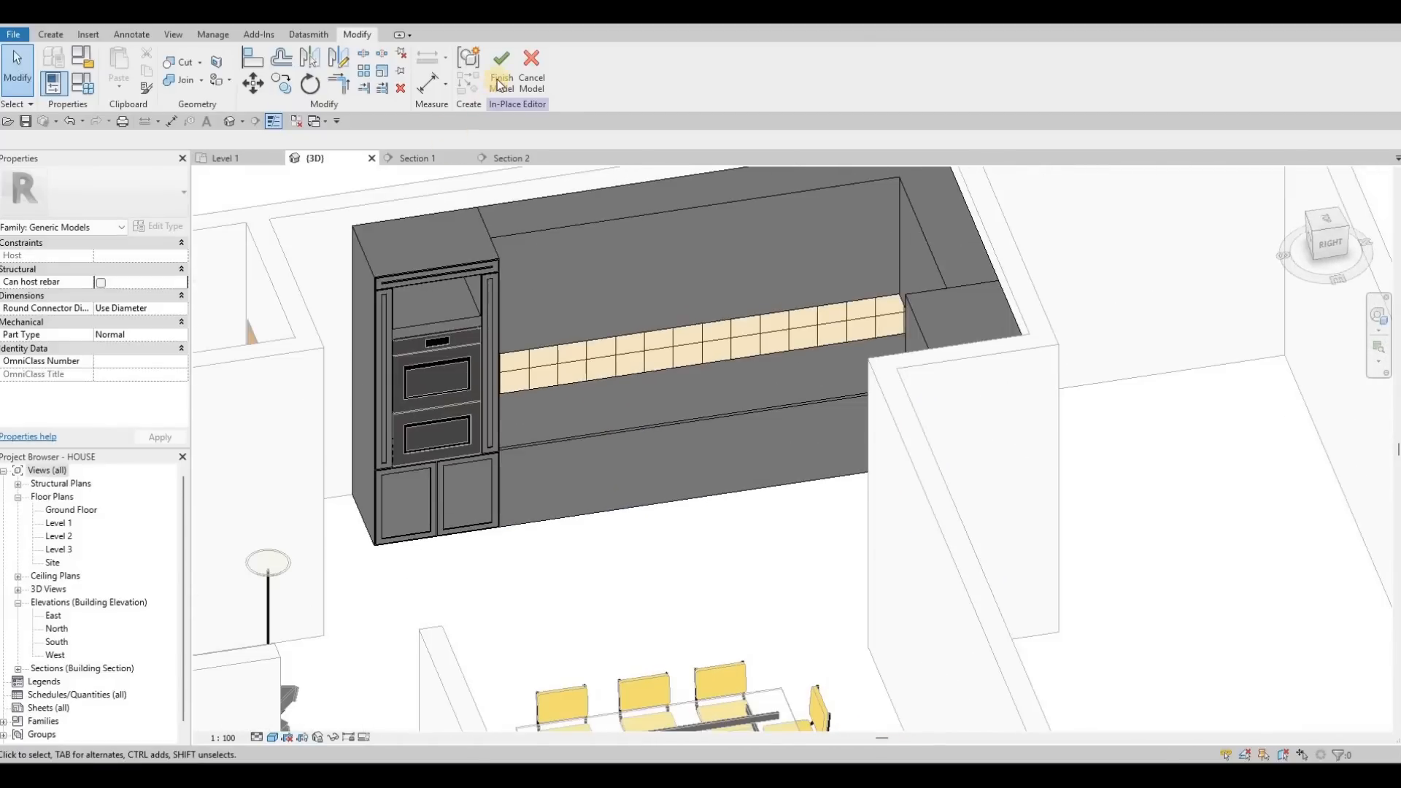
# - Finish the in-place model of the kitchen cabinets
pyautogui.click(499, 83)
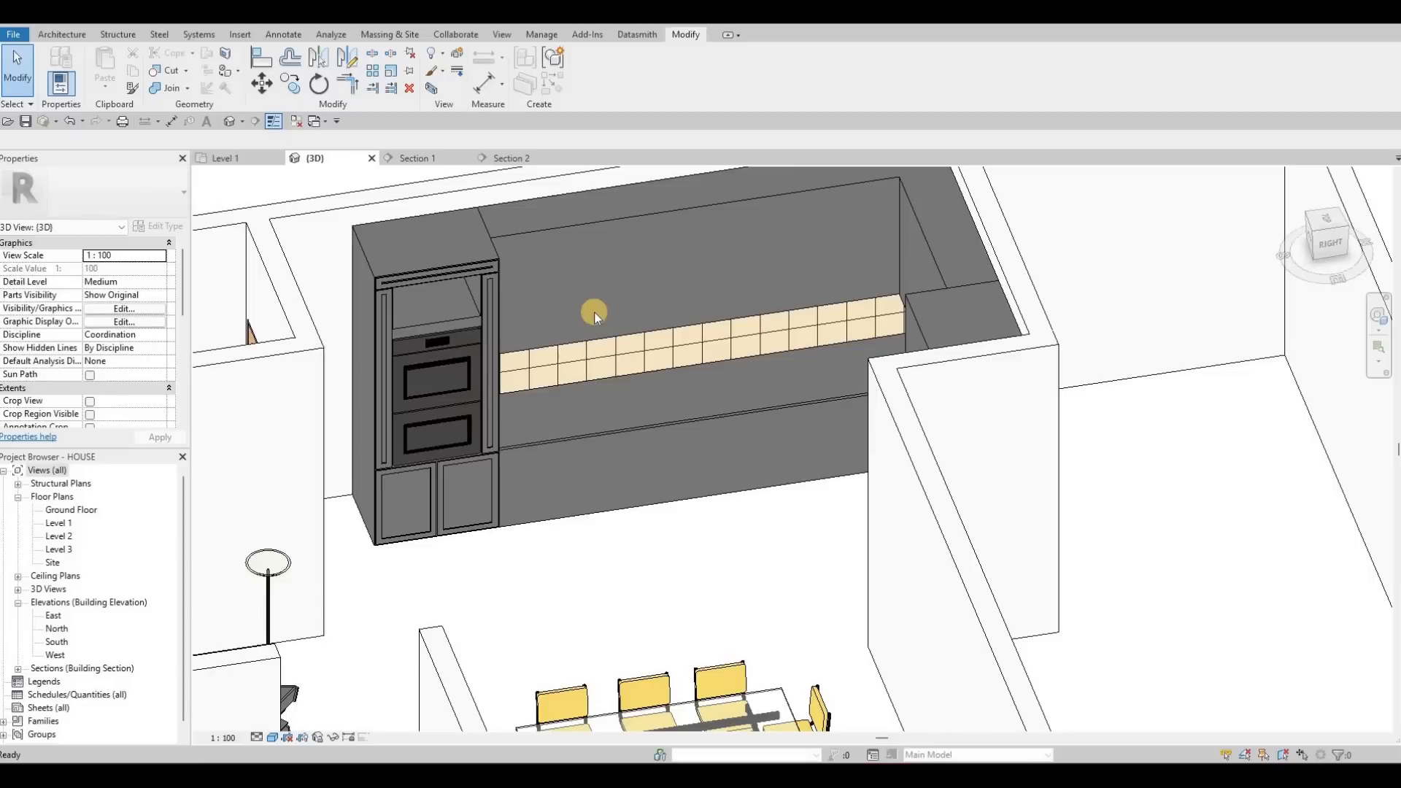
pyautogui.press('F1')
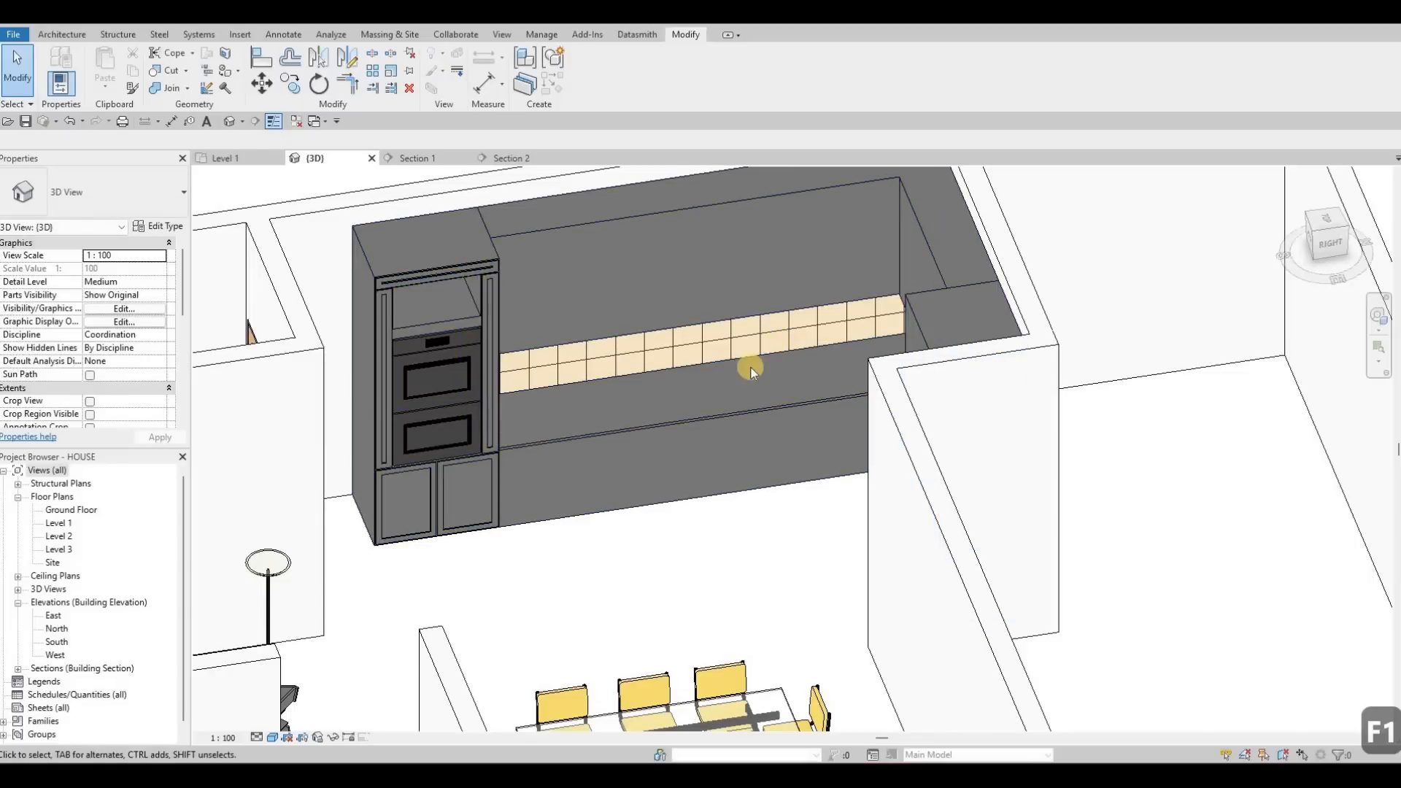
pyautogui.moveTo(419, 270)
pyautogui.keyDown('shift'); pyautogui.mouseDown(button='middle')
pyautogui.moveTo(510, 277)
pyautogui.moveTo(467, 273)
pyautogui.mouseUp(button='middle'); pyautogui.keyUp('shift')
# - Open the Level 1 floor plan and load the Cooktop-Gas family from the Mid-Range folder
pyautogui.click(237, 159)
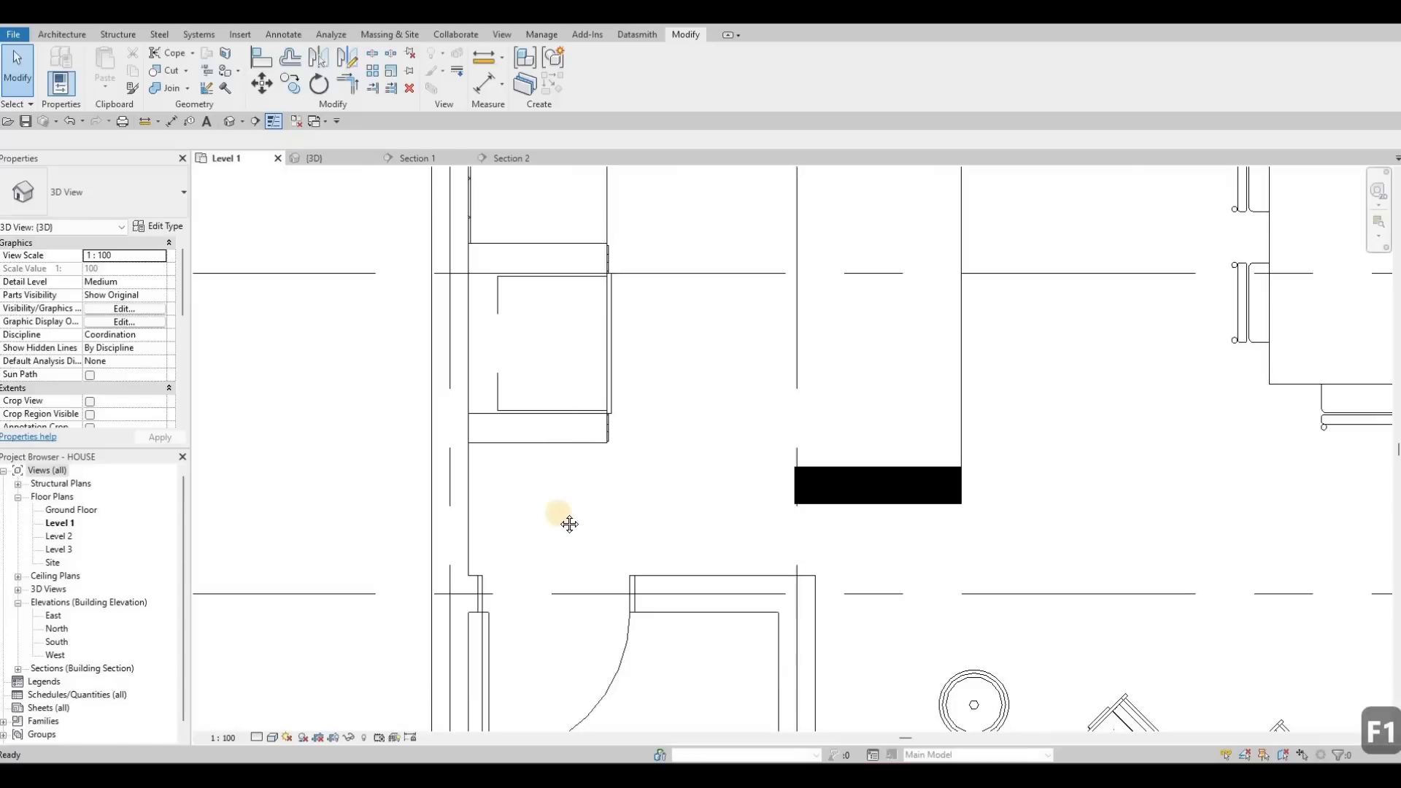
pyautogui.scroll(-4, 525, 489)
pyautogui.moveTo(518, 355); pyautogui.dragTo(591, 355, button='middle')
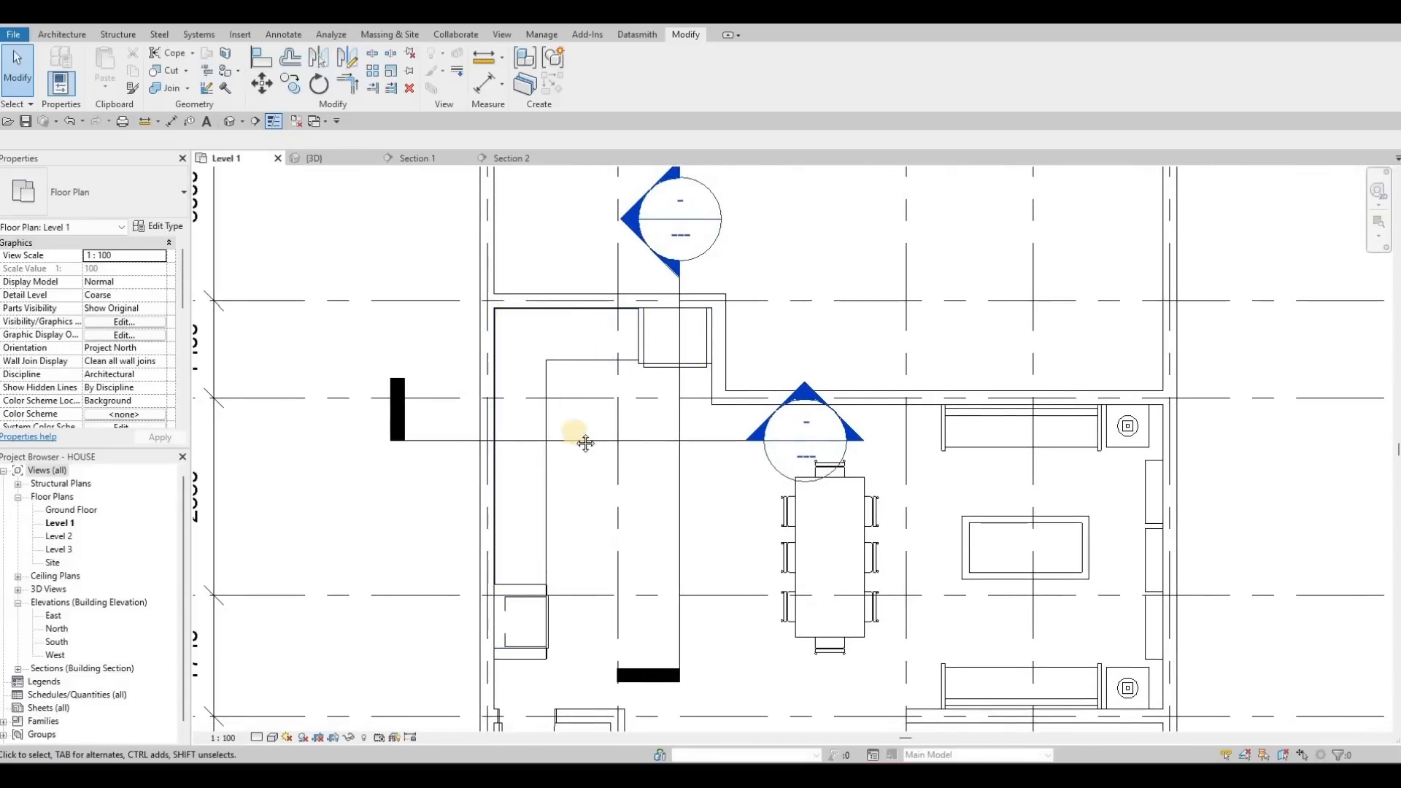
pyautogui.moveTo(591, 399); pyautogui.dragTo(606, 502, button='middle')
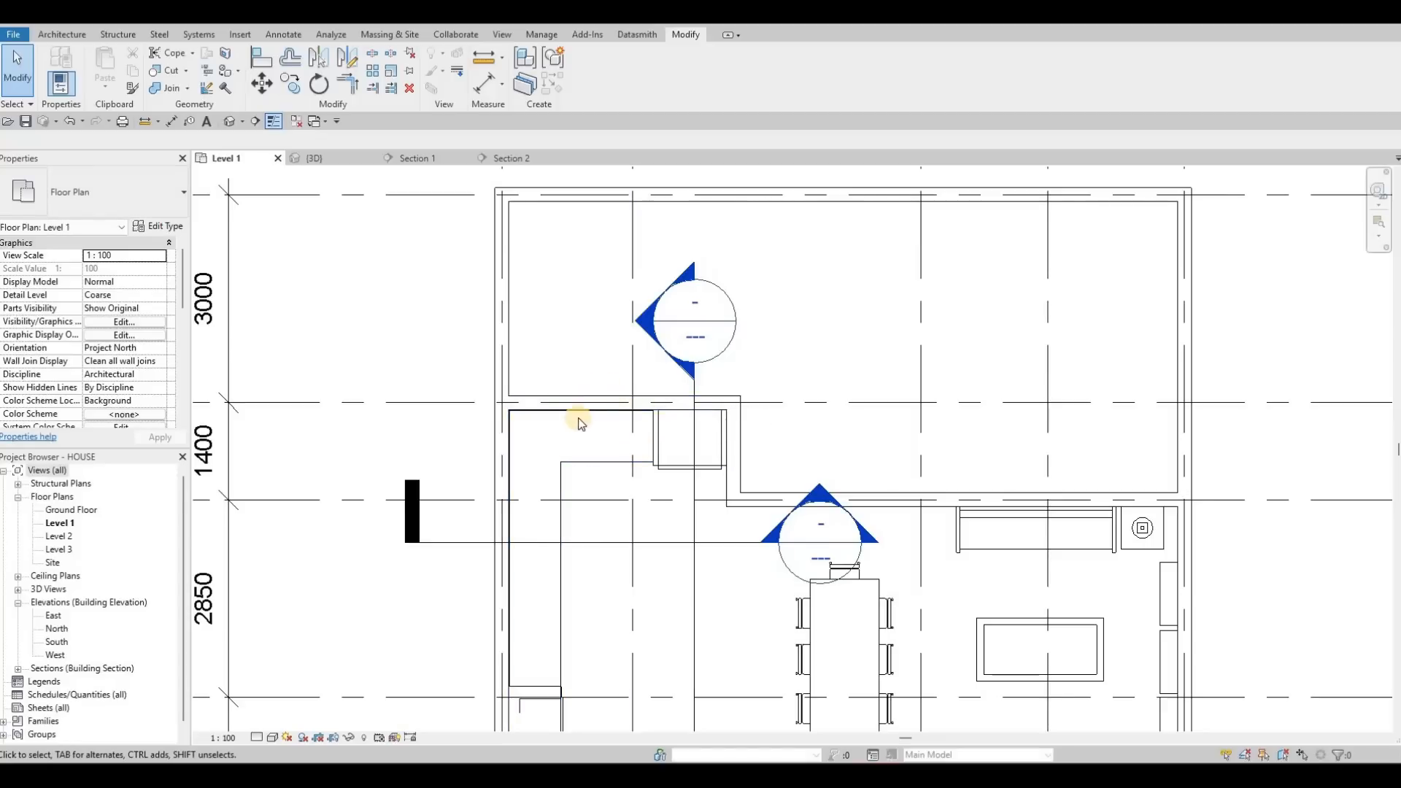
pyautogui.moveTo(619, 431); pyautogui.dragTo(665, 430, button='middle')
pyautogui.moveTo(624, 590); pyautogui.dragTo(629, 543, button='middle')
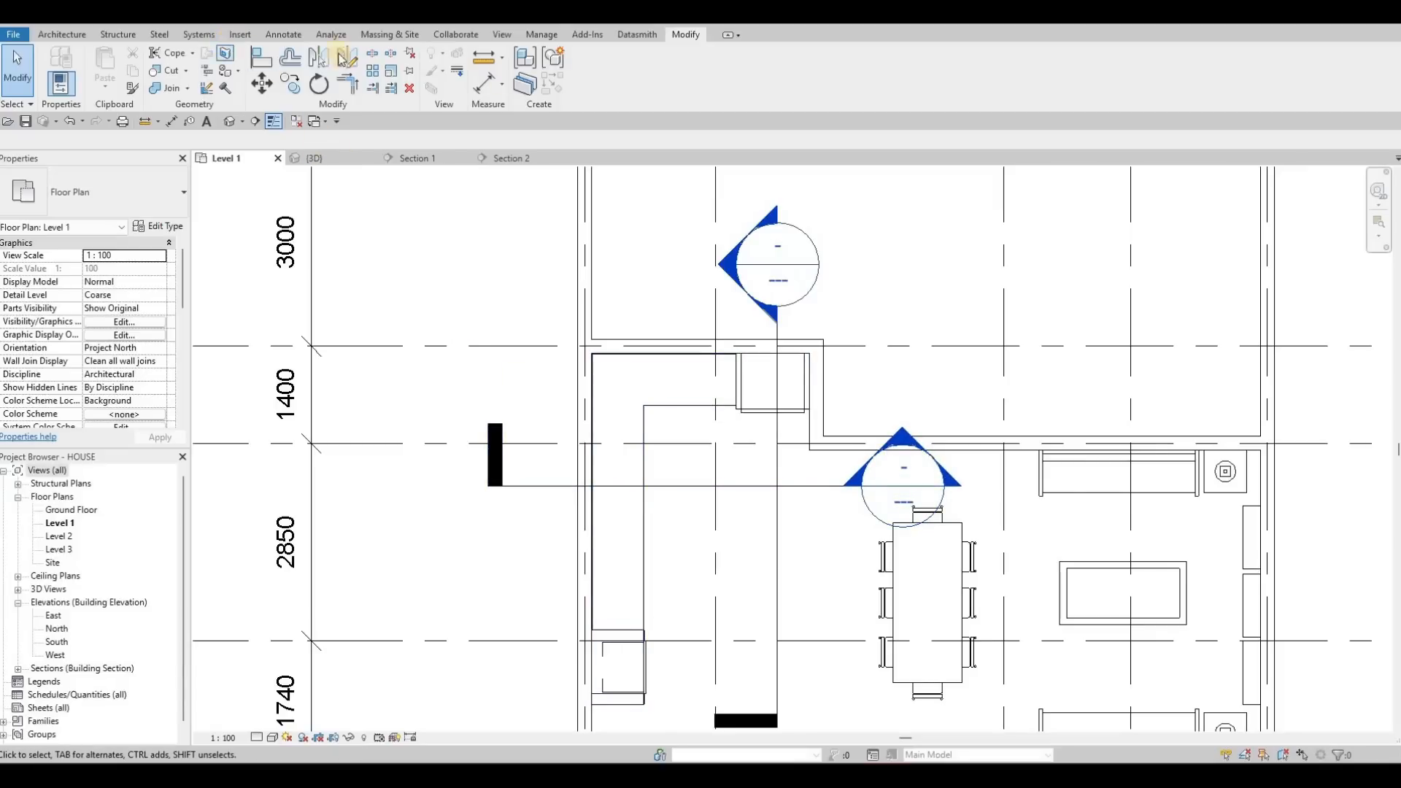
pyautogui.click(601, 75)
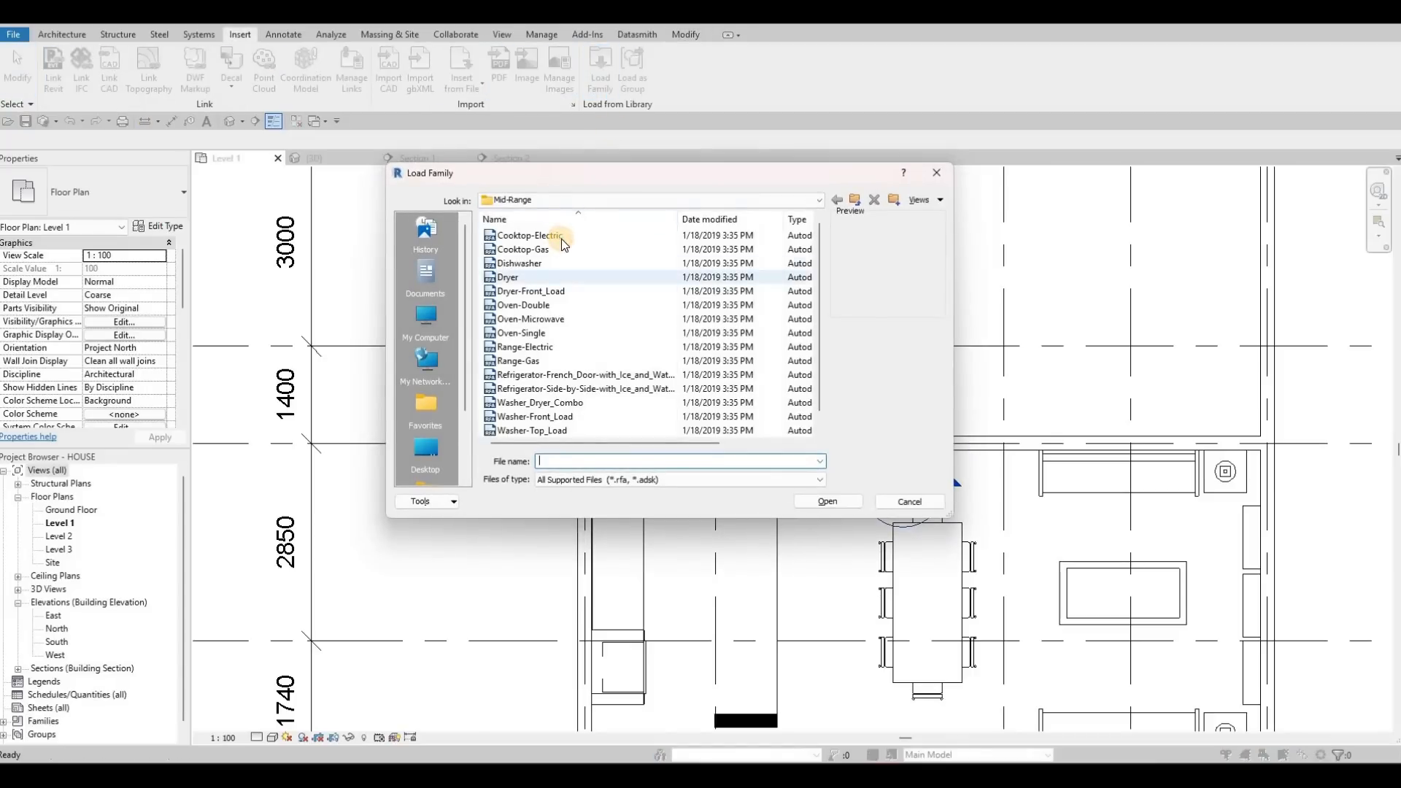
pyautogui.click(552, 250)
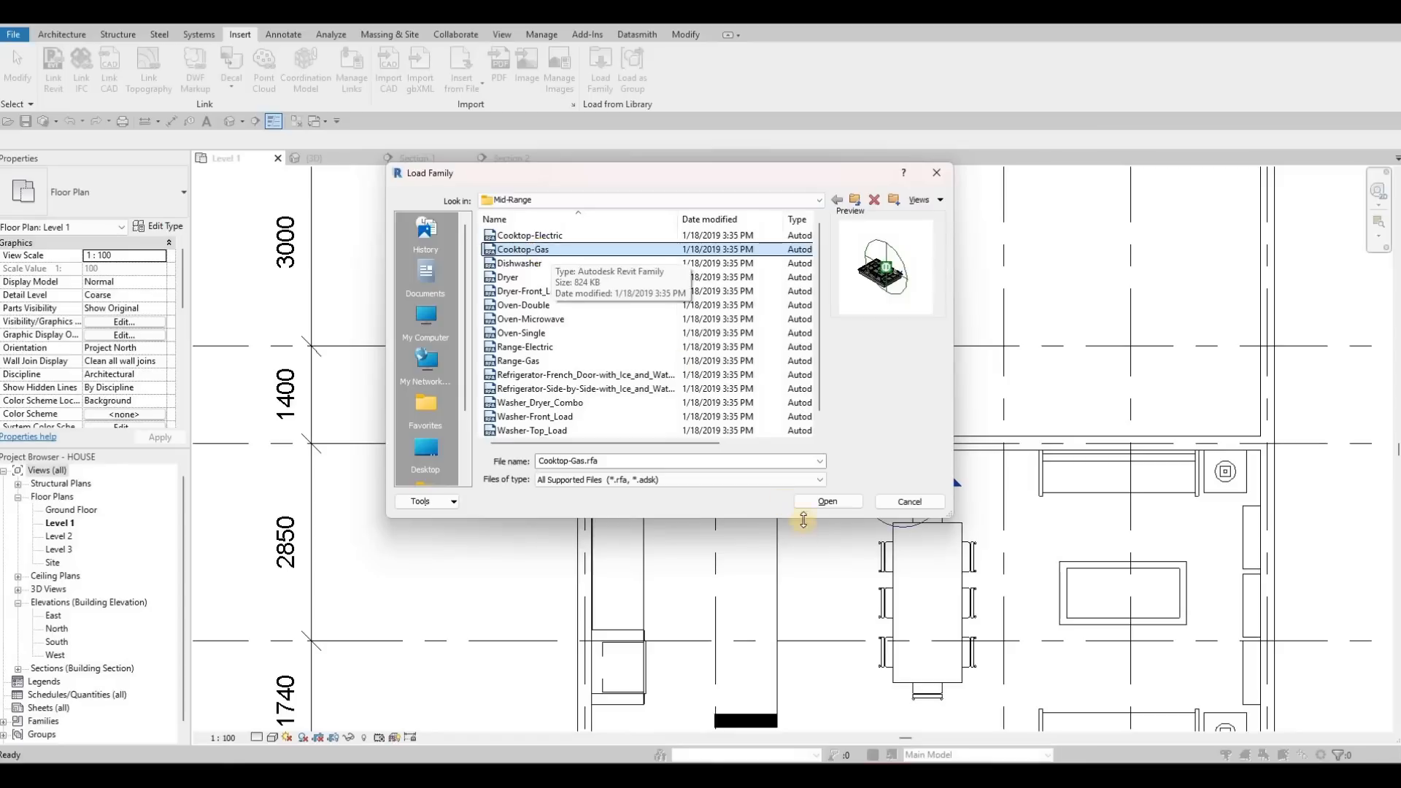
pyautogui.click(836, 499)
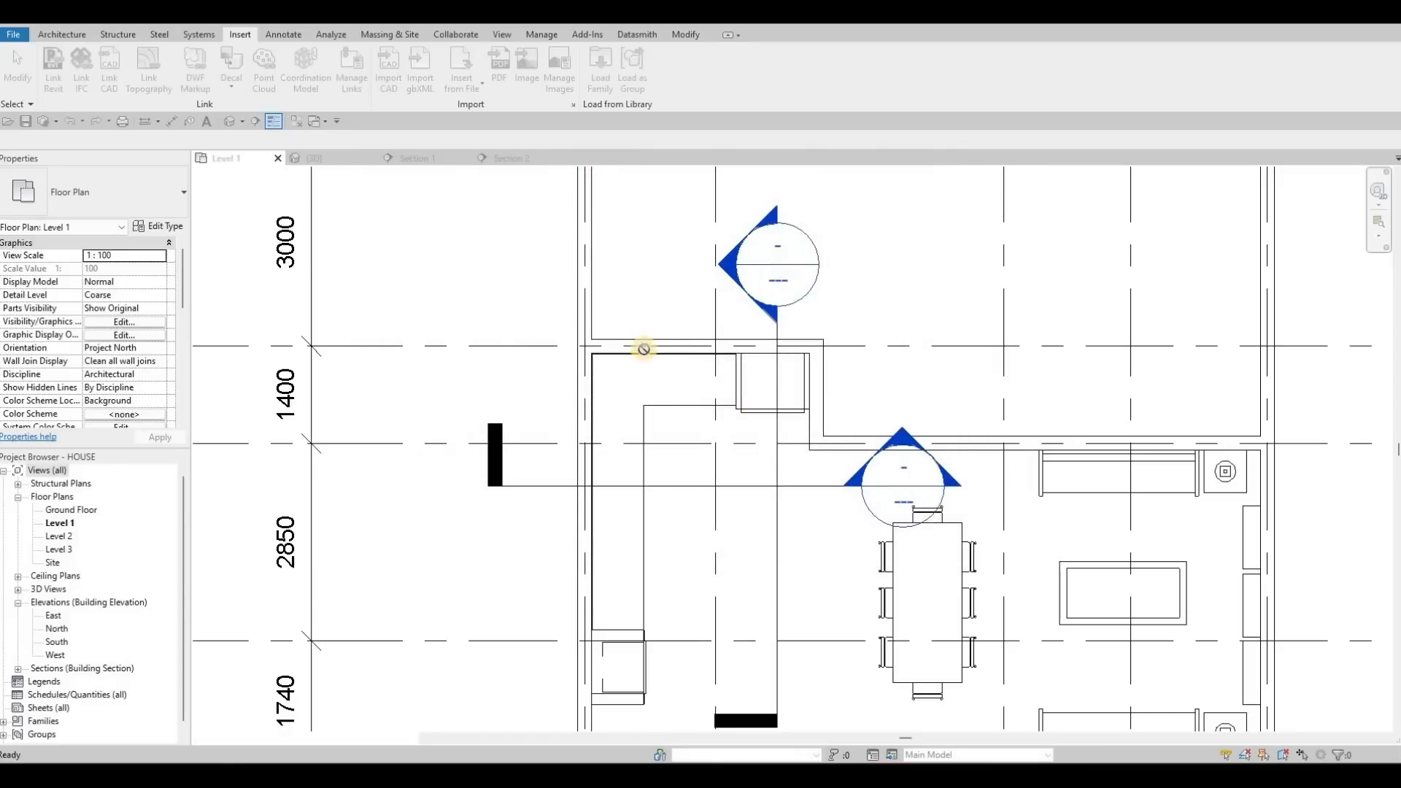
# - Place the 36" gas cooktop, rotated a quarter turn, on the long countertop run between the corner and the oven cabinet
pyautogui.scroll(3, 699, 388)
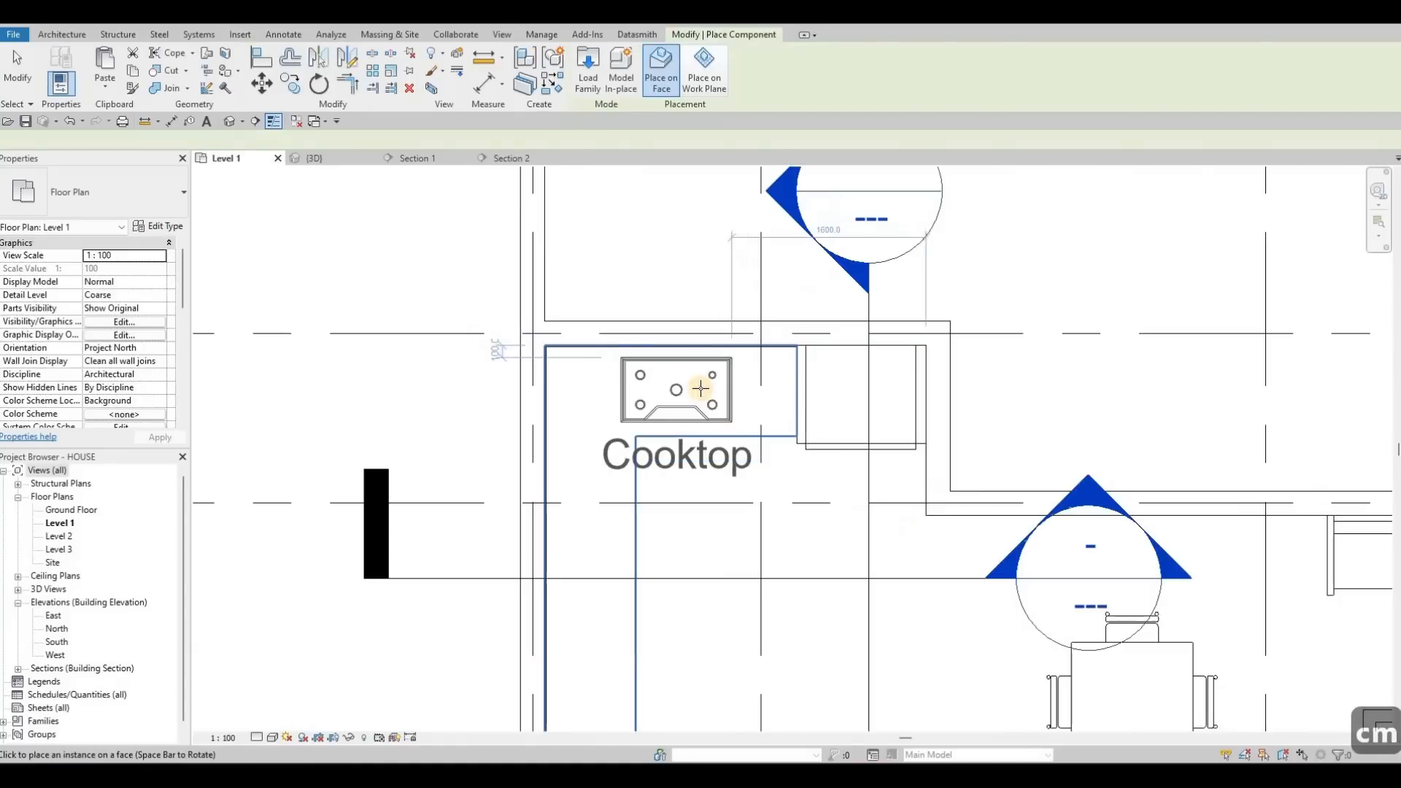
pyautogui.scroll(2, 700, 388)
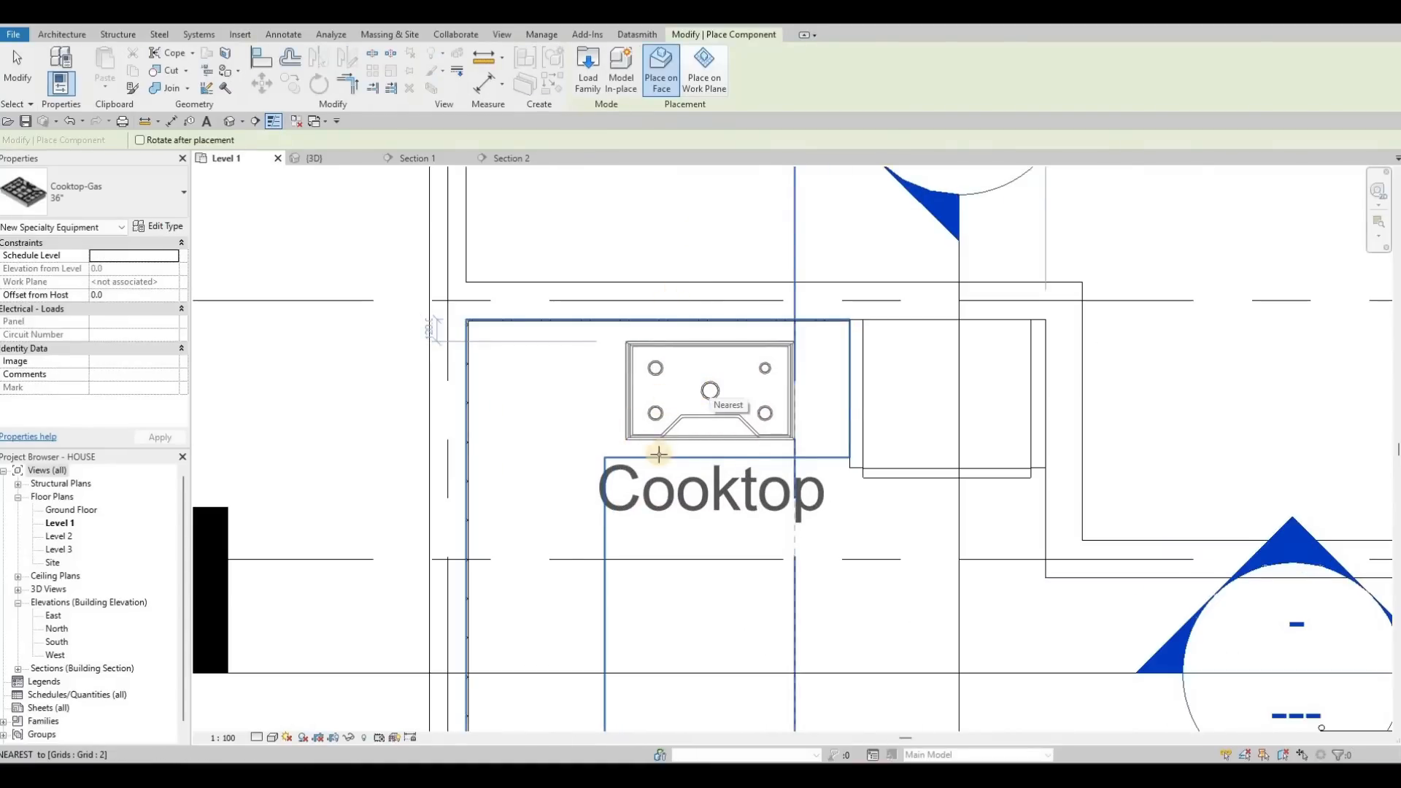
pyautogui.scroll(-1, 561, 614)
pyautogui.moveTo(560, 613); pyautogui.dragTo(647, 397, button='middle')
pyautogui.scroll(1, 648, 397)
pyautogui.press('space')
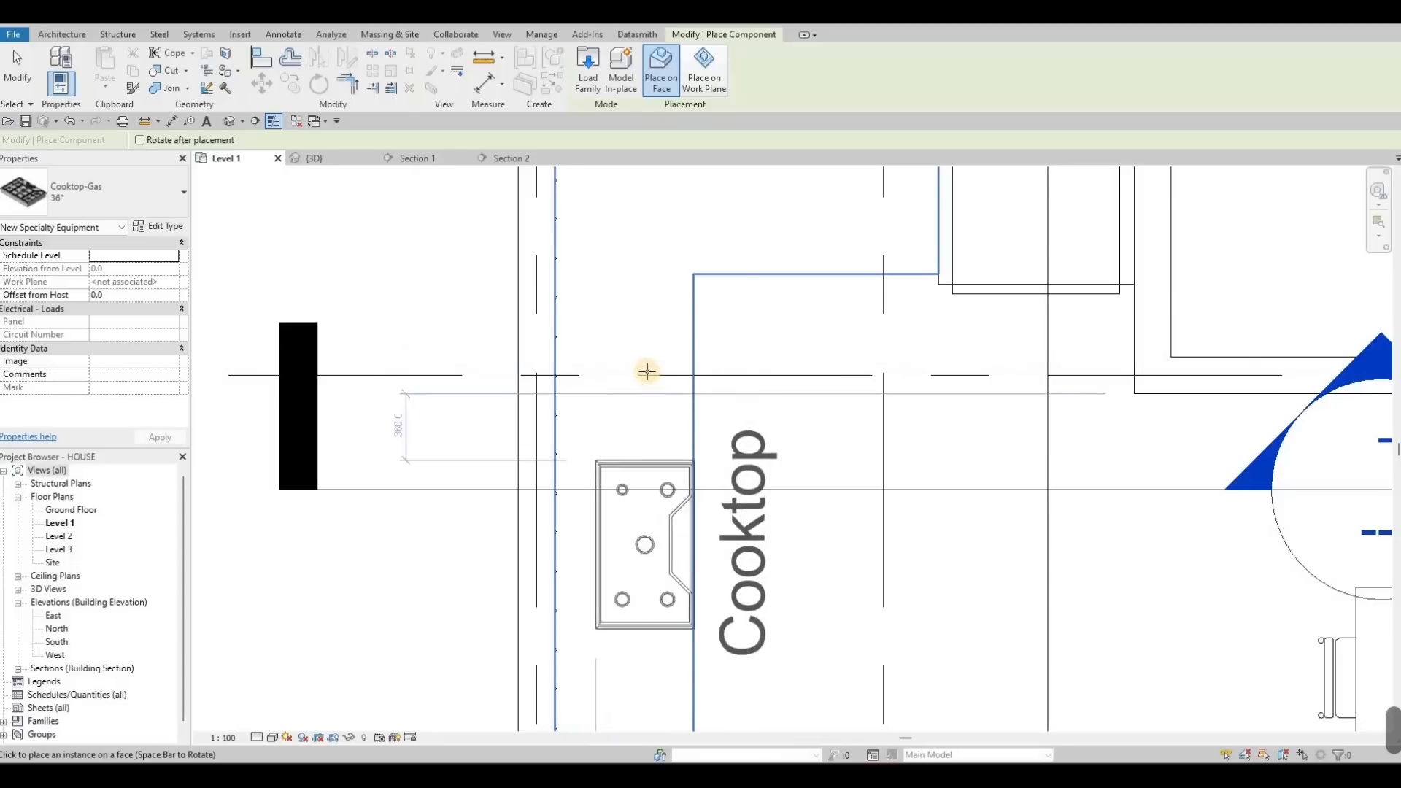
pyautogui.moveTo(629, 535); pyautogui.dragTo(648, 370, button='middle')
pyautogui.scroll(-3, 648, 371)
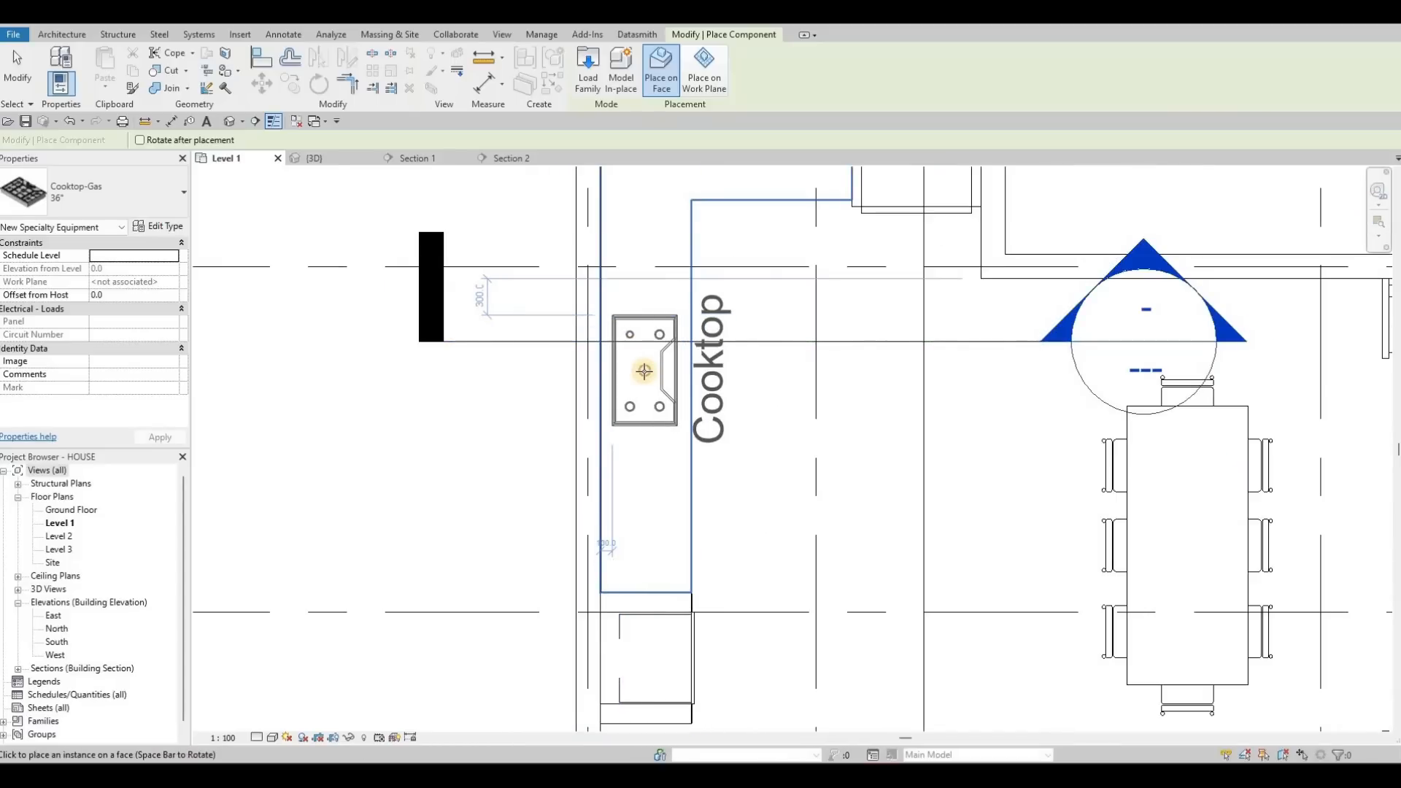
pyautogui.click(652, 377)
pyautogui.press('Escape')
pyautogui.press('Escape')
pyautogui.press('Escape')
pyautogui.press('Escape')
# - Turn off Show Label in the gas cooktop's type properties
pyautogui.click(644, 371)
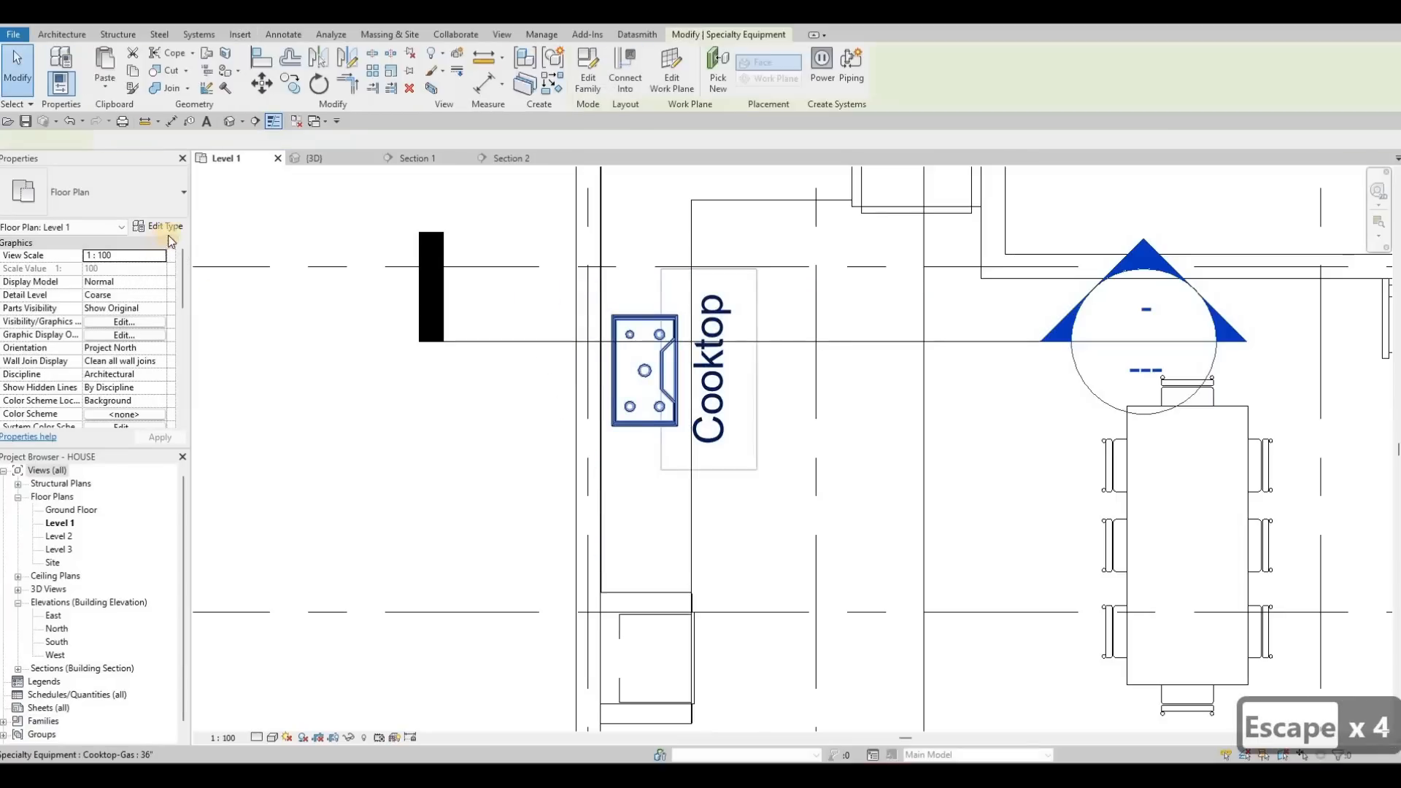
pyautogui.click(159, 227)
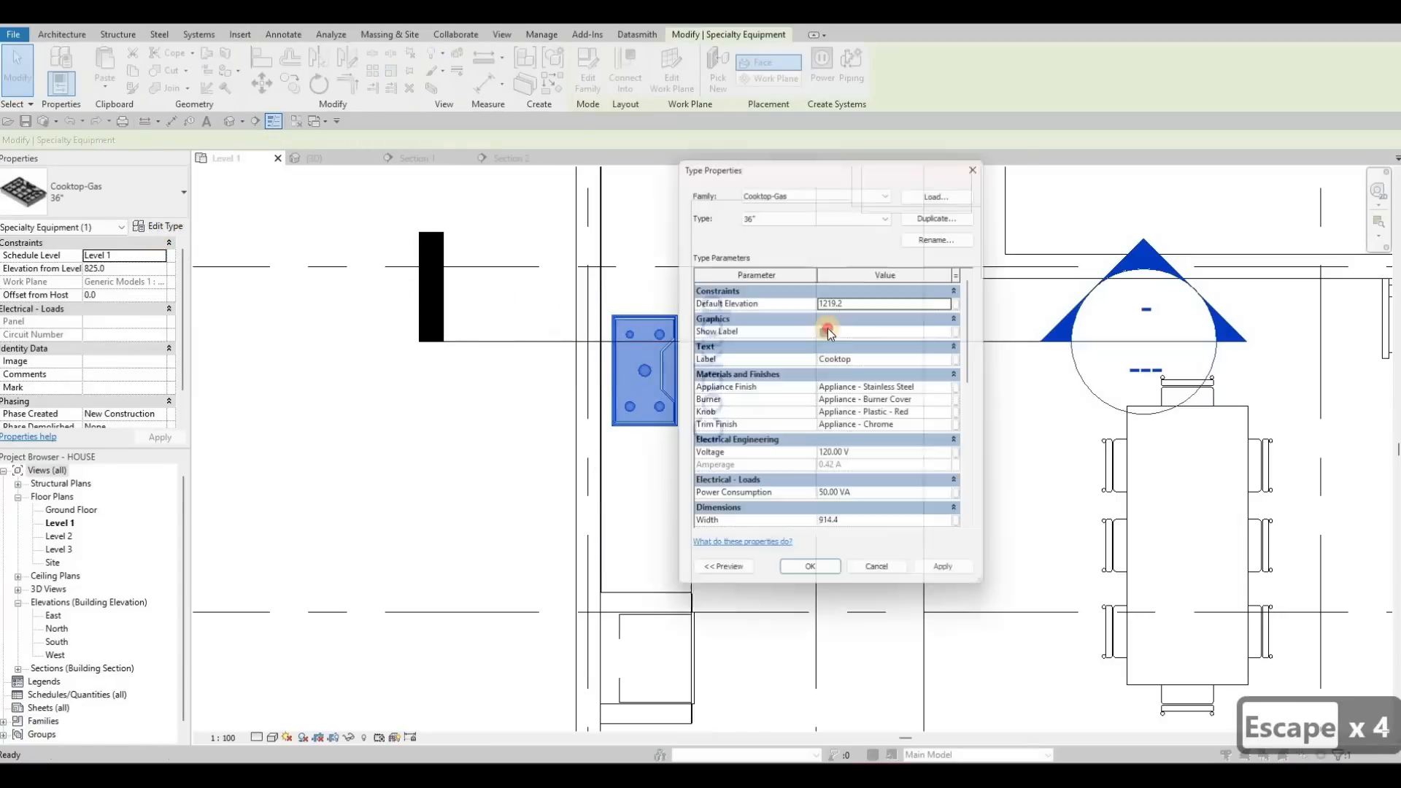
pyautogui.click(826, 330)
pyautogui.click(808, 579)
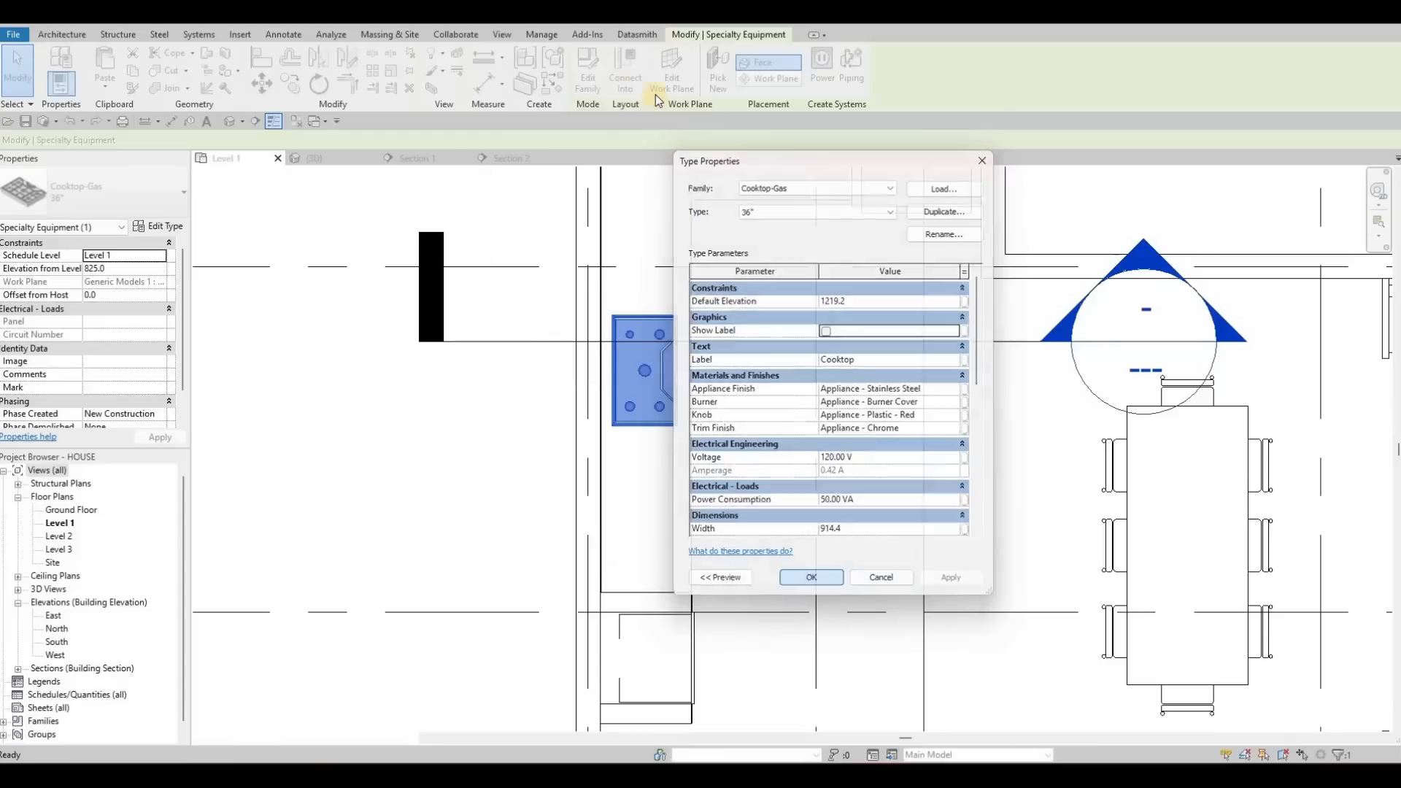
pyautogui.press('Escape')
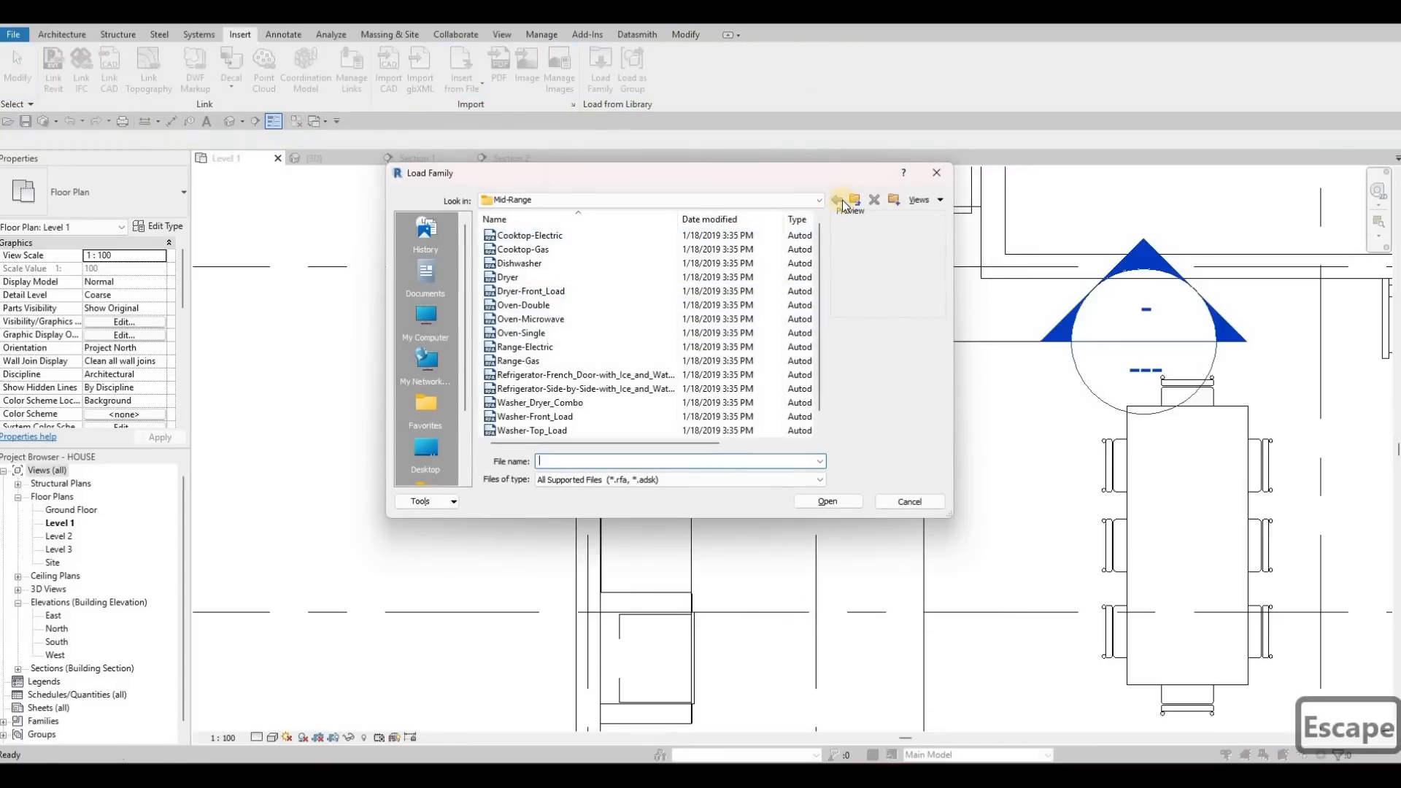
# - Browse the previews of the appliance families in the Mid-Range folder for another kitchen appliance to load
pyautogui.click(553, 235)
pyautogui.press('Down')
pyautogui.press('Down')
pyautogui.press('Down')
pyautogui.press('Down')
pyautogui.press('Down')
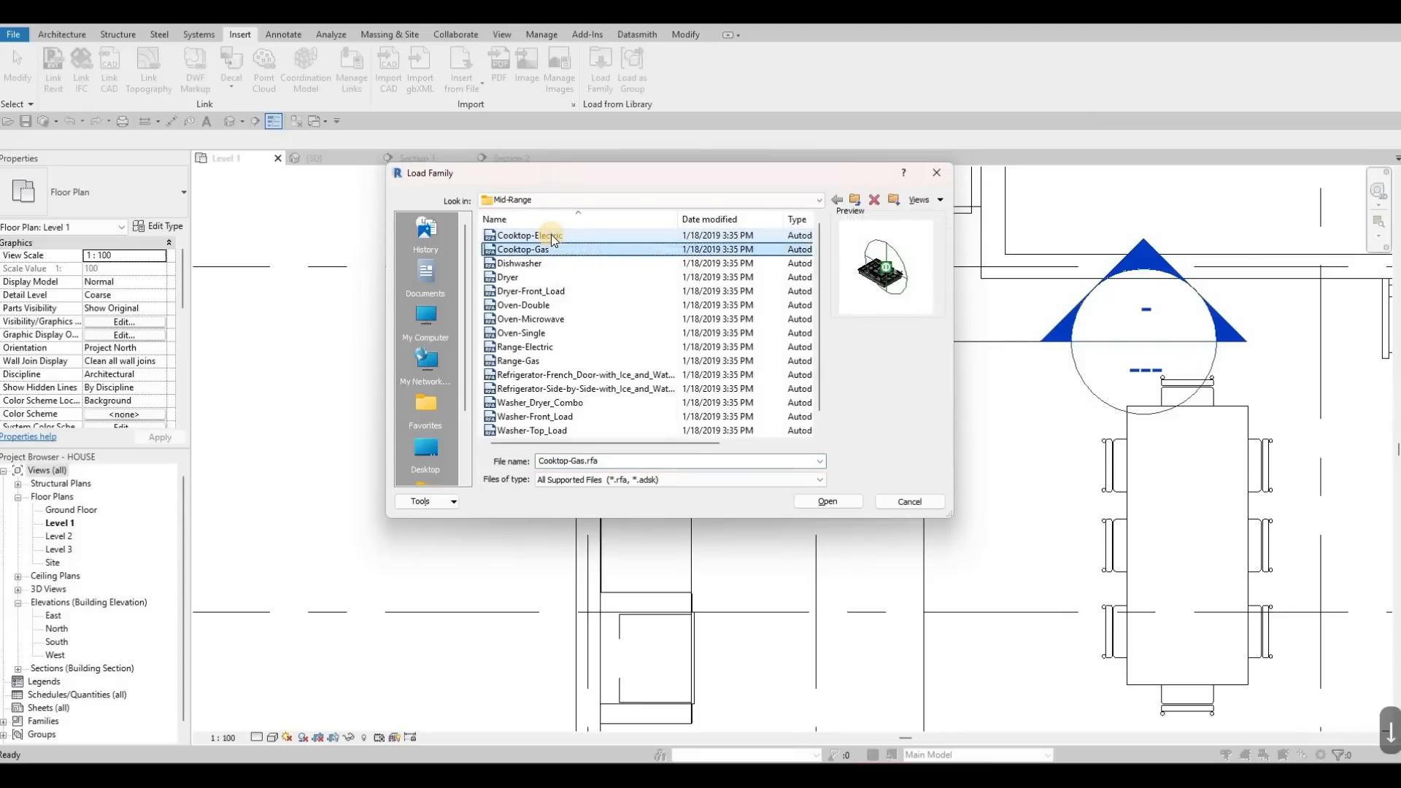
pyautogui.press('Down')
pyautogui.press('Down')
pyautogui.press('Down')
pyautogui.press('Down')
pyautogui.press('Down')
pyautogui.press('Down')
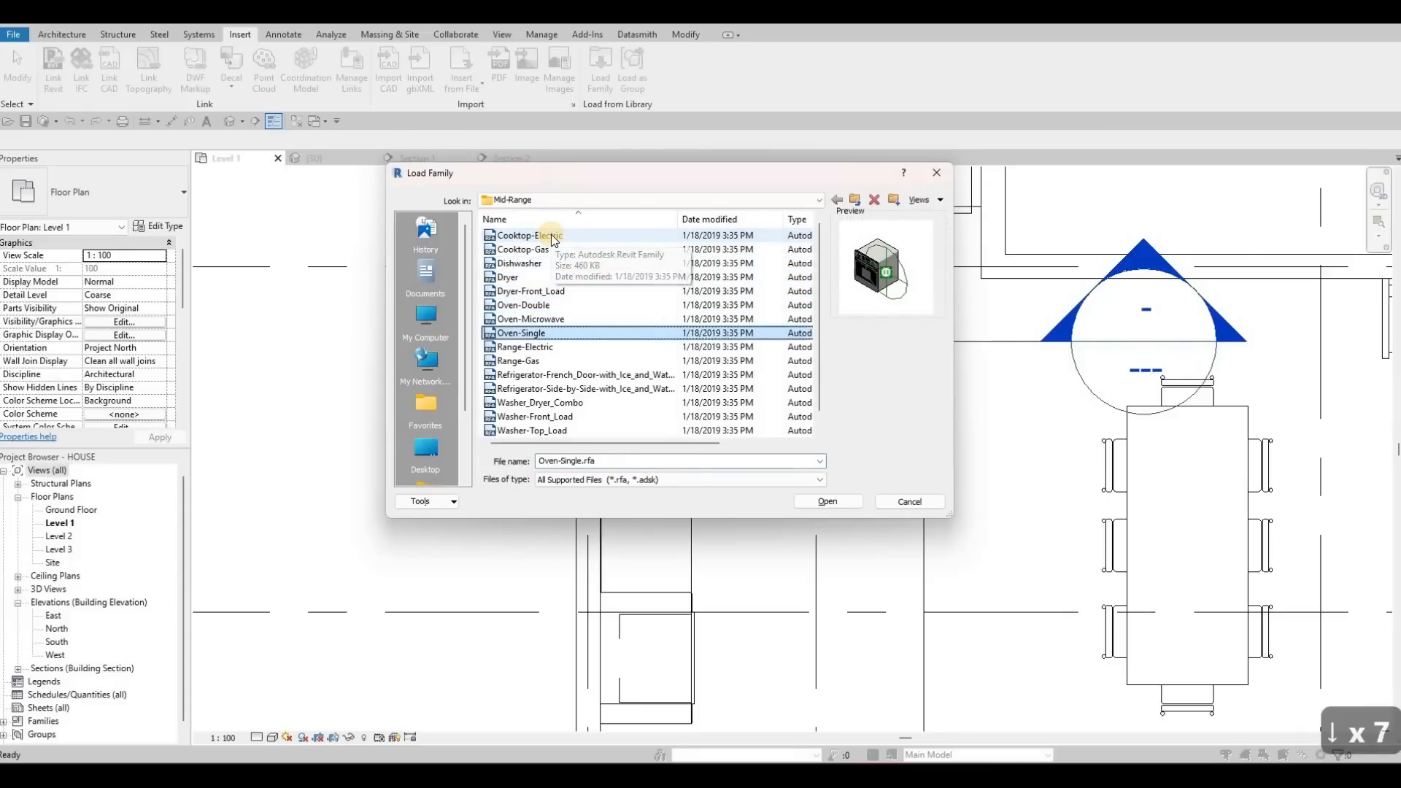
pyautogui.press('Down')
pyautogui.press('Down')
pyautogui.press('Down')
pyautogui.press('Down')
pyautogui.press('Down')
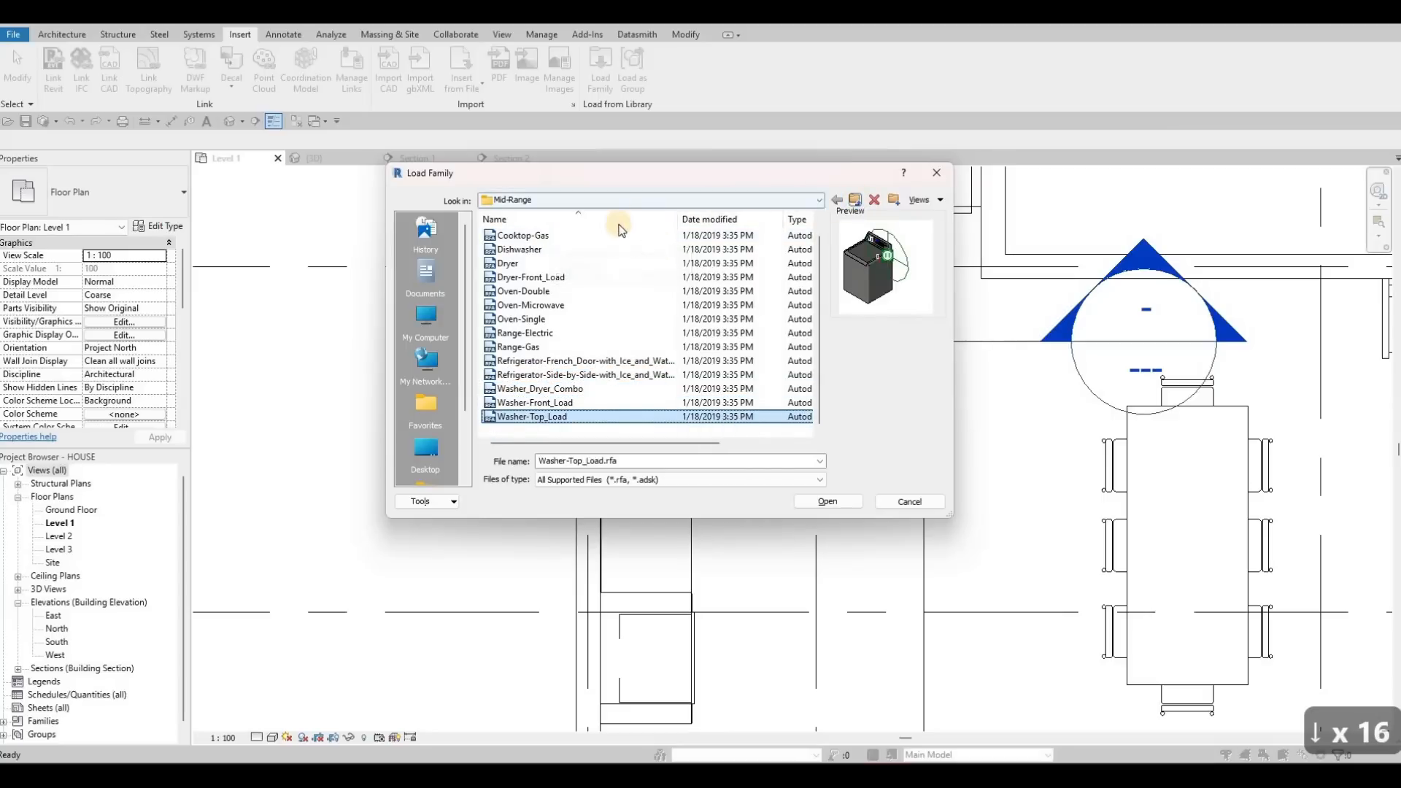
# - Compare the appliance previews in the High-End domestic folder and load the Hood-Wall family
pyautogui.click(539, 234)
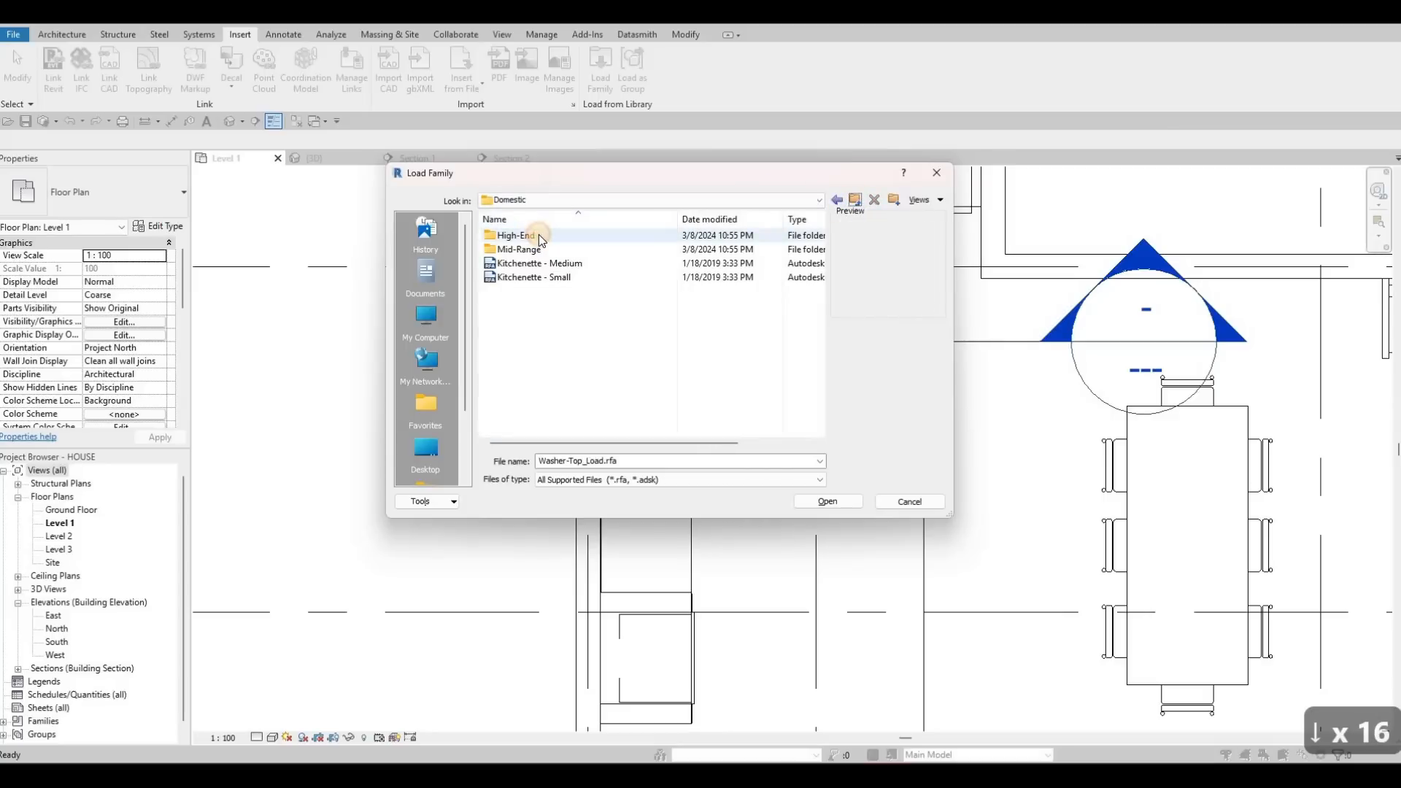
pyautogui.doubleClick(540, 235)
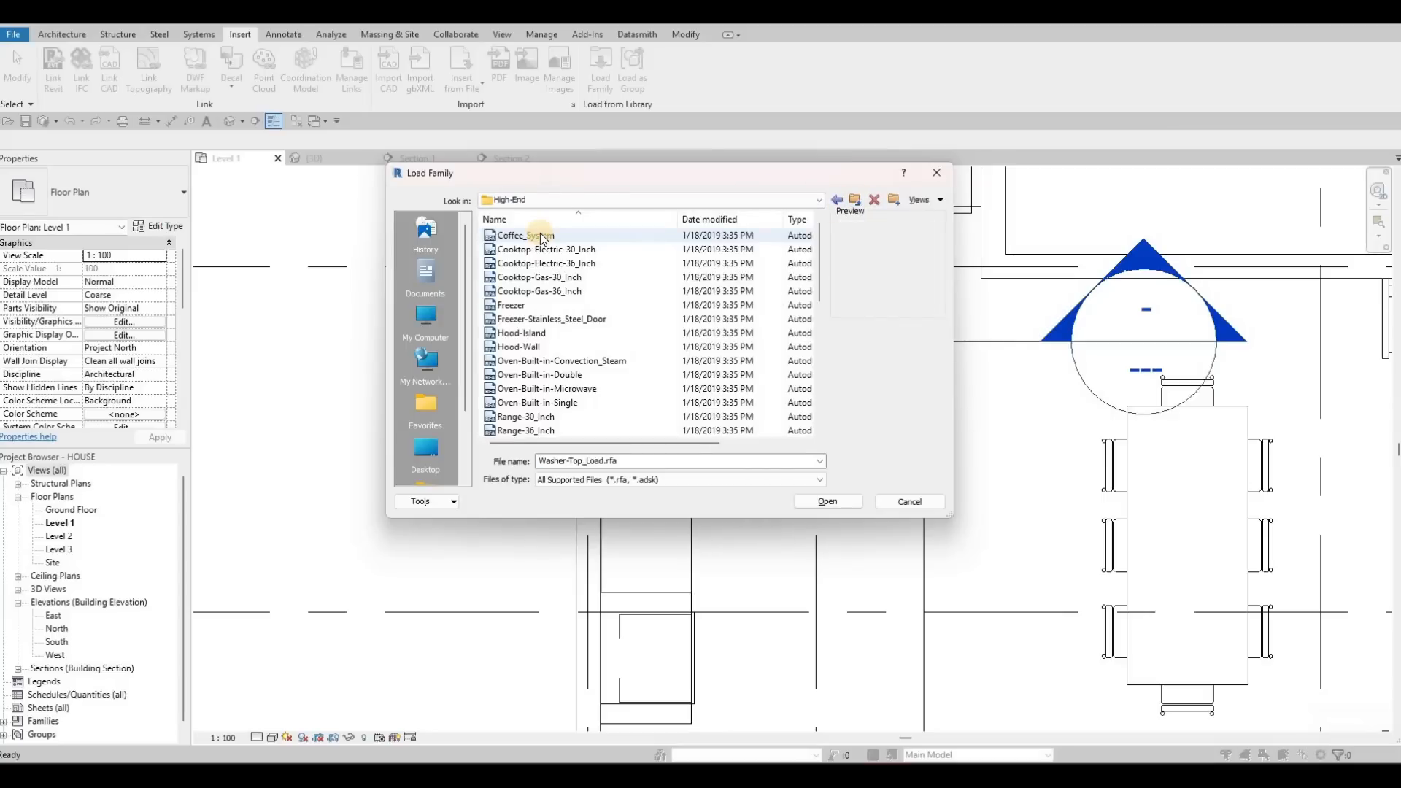
pyautogui.press('Down')
pyautogui.press('Down')
pyautogui.press('Down')
pyautogui.press('Down')
pyautogui.press('Down')
pyautogui.press('Down')
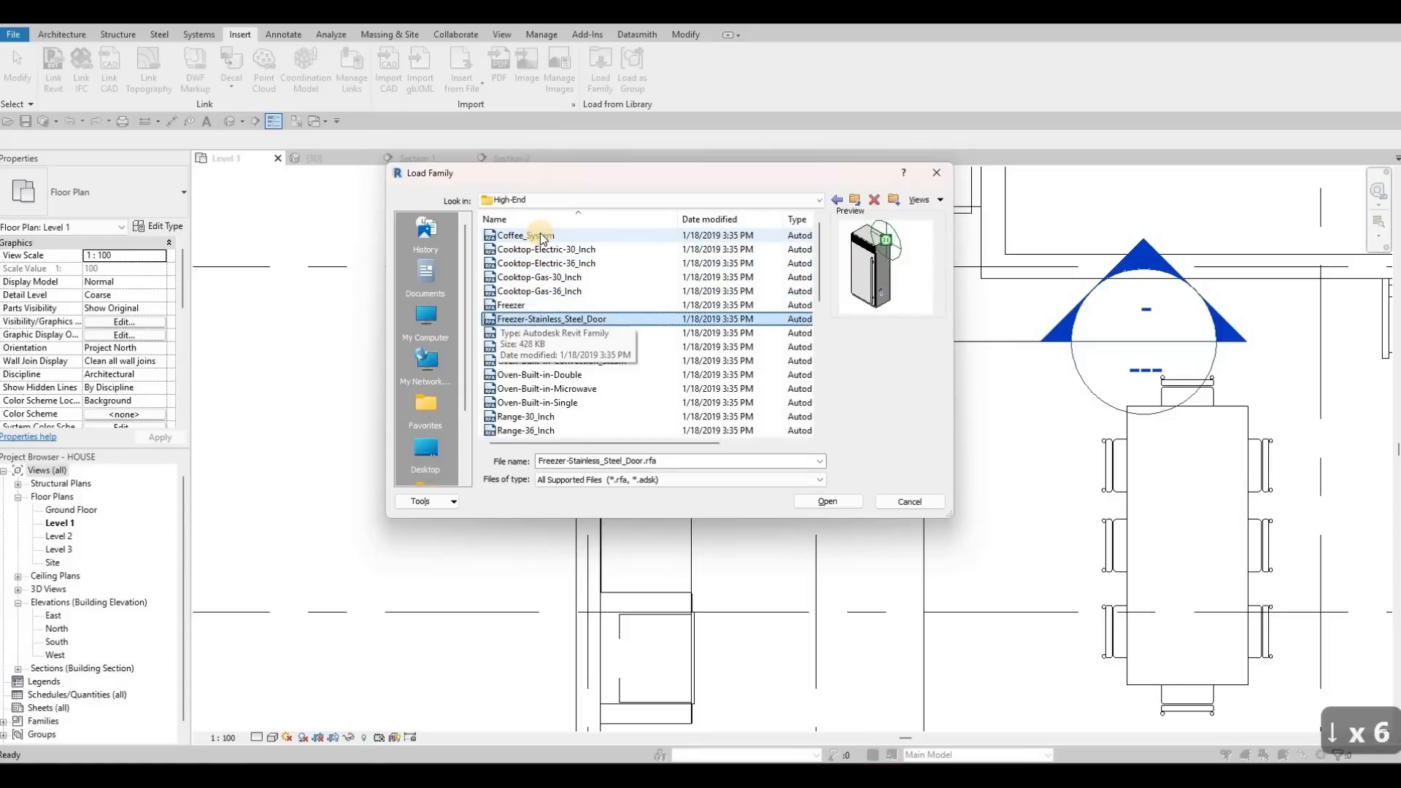
pyautogui.press('Down')
pyautogui.press('Down')
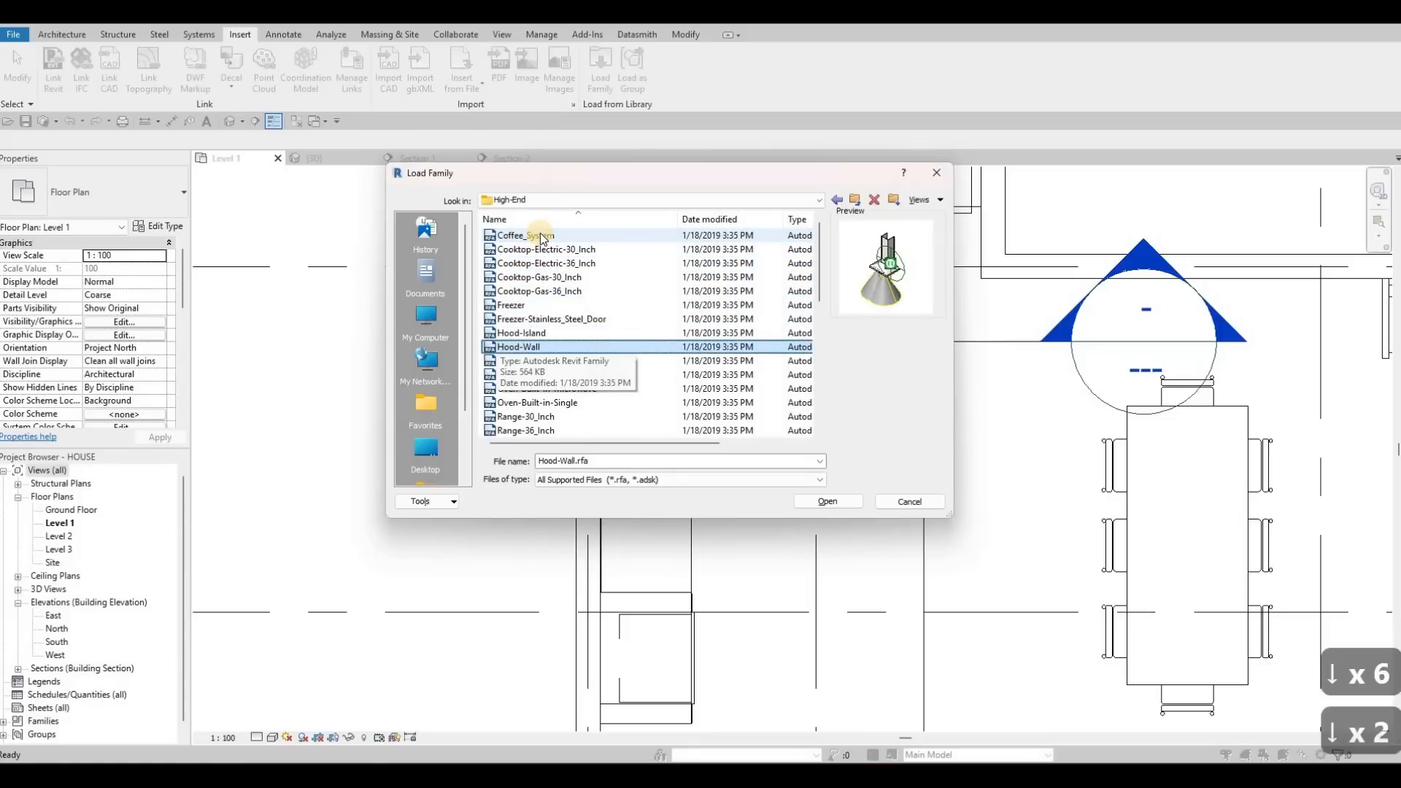
pyautogui.press('Up')
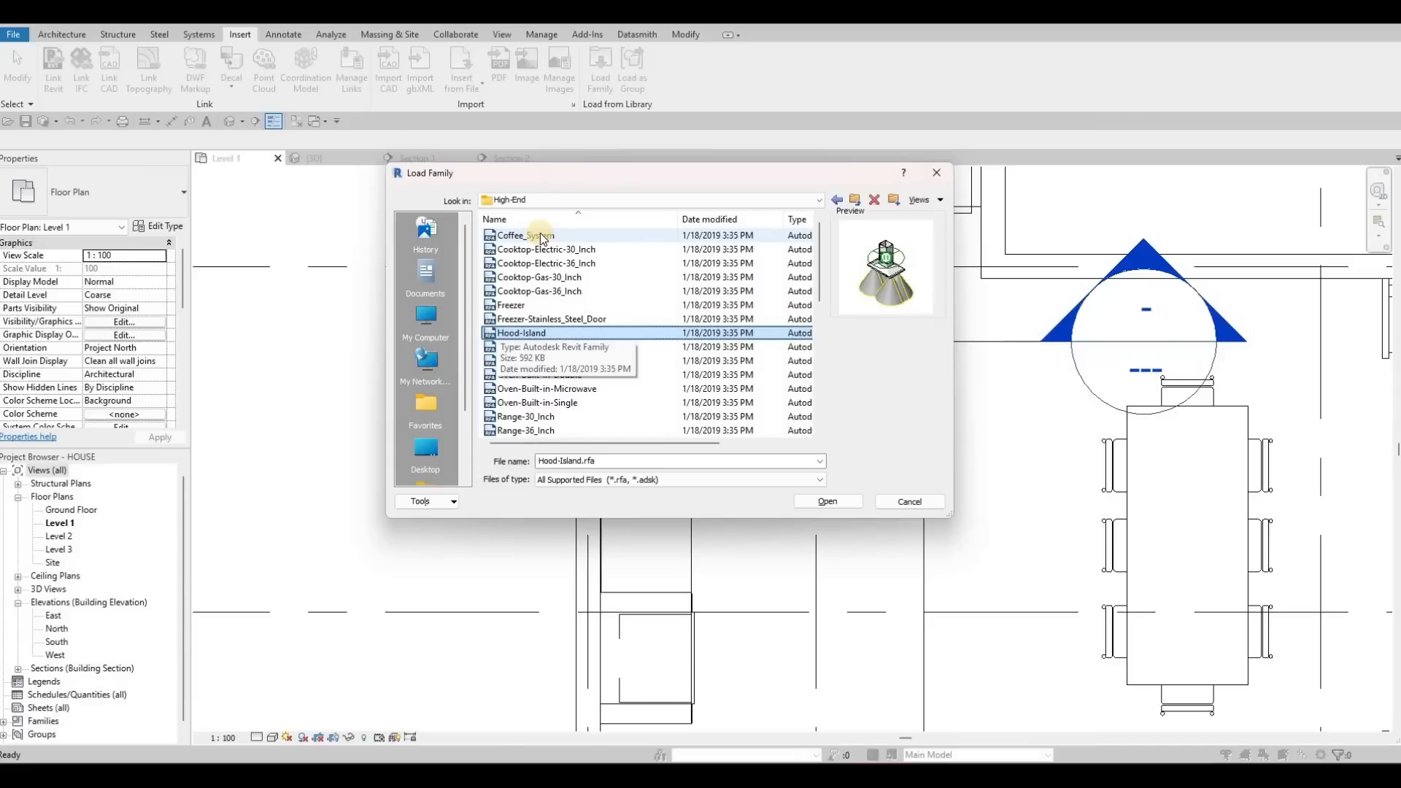
pyautogui.press('Up')
pyautogui.press('Down')
pyautogui.press('Down')
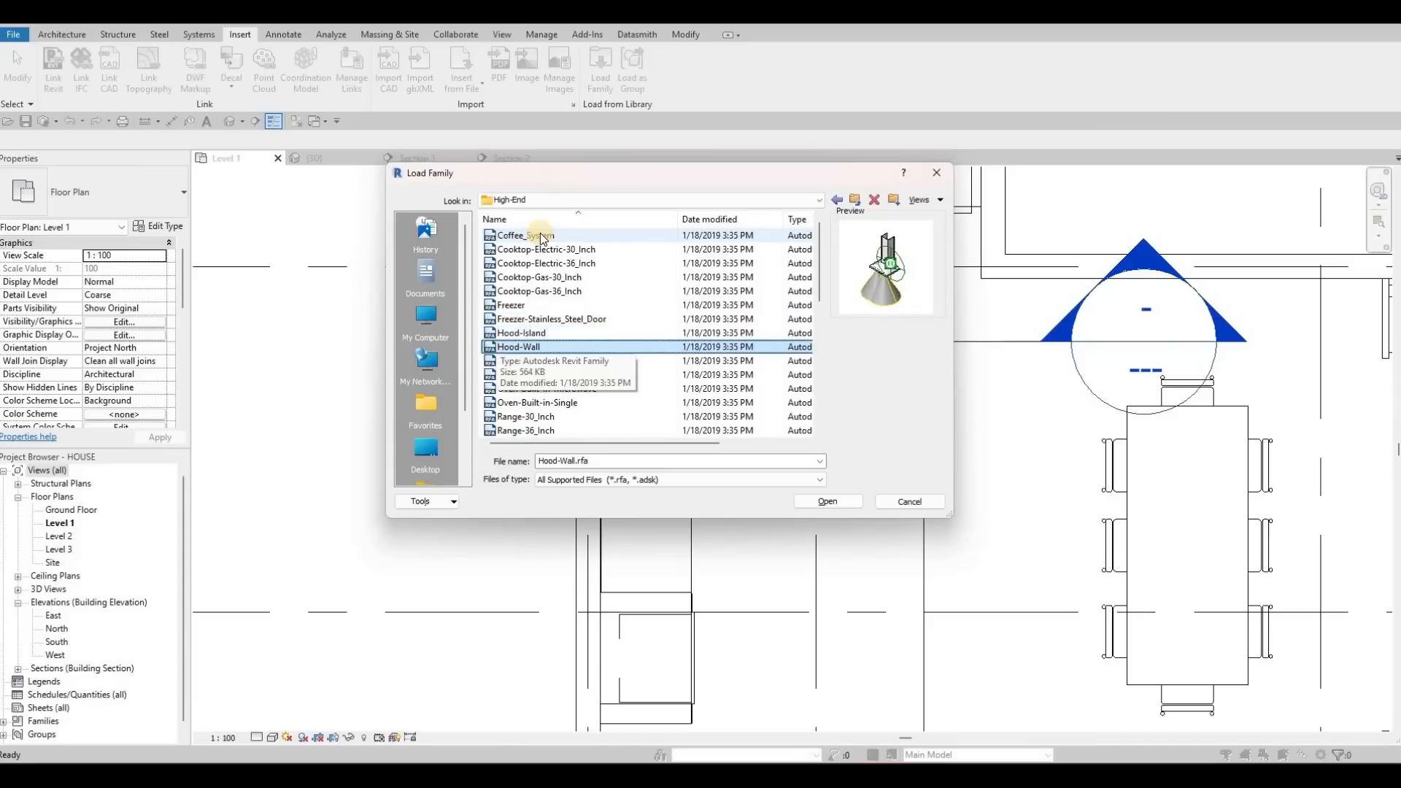
pyautogui.press('Up')
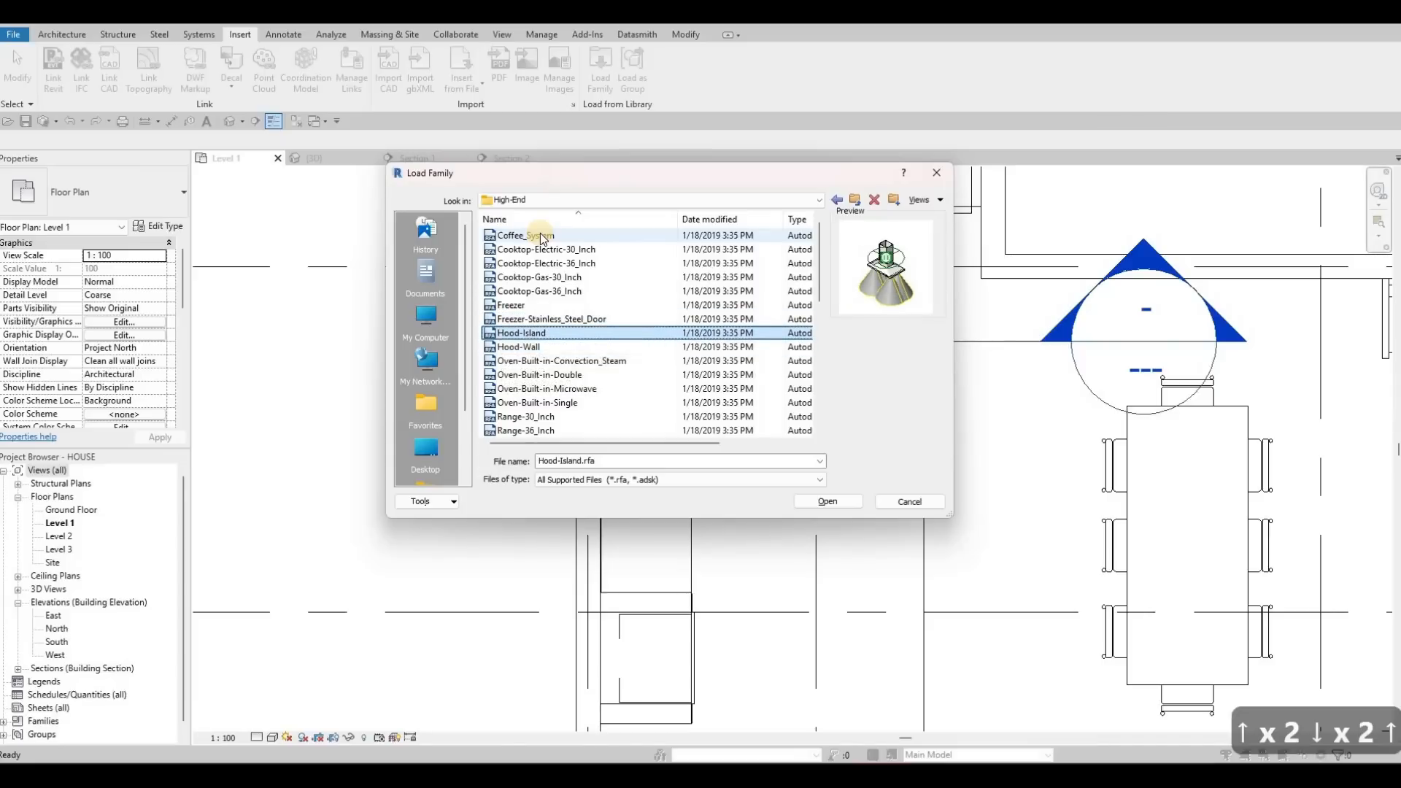
pyautogui.press('Down')
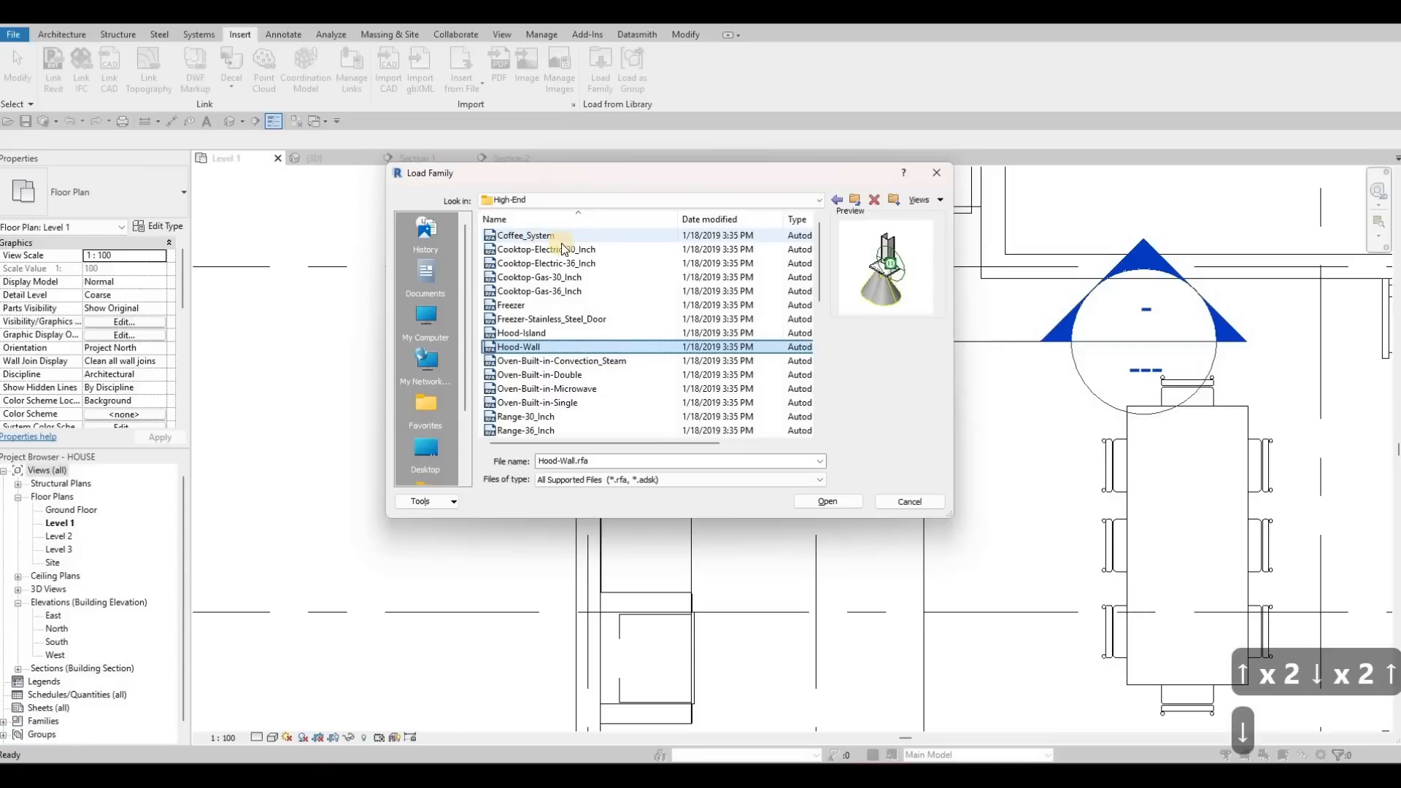
pyautogui.click(831, 502)
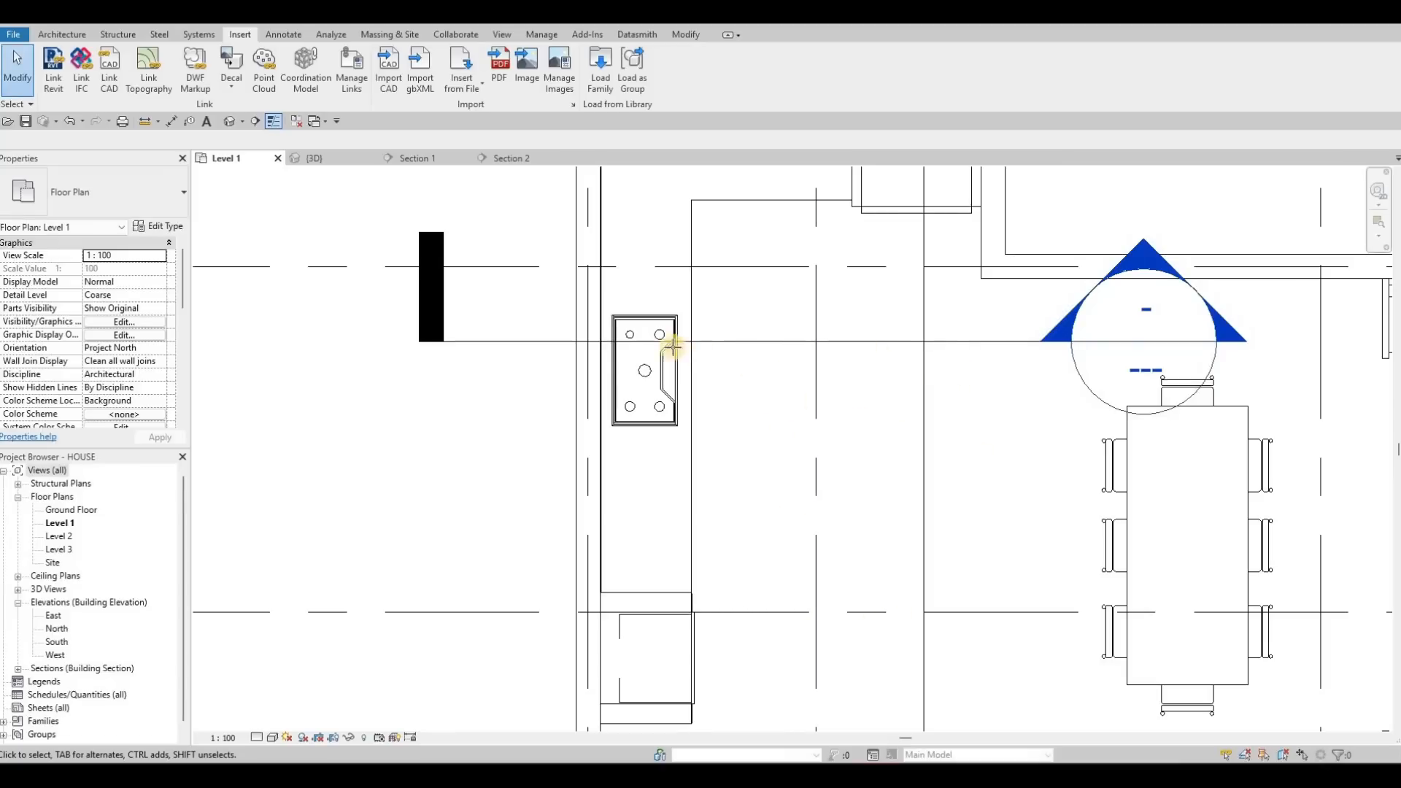
# - Place the 36" wall hood directly over the gas cooktop on the Level 1 plan, rotated so its back faces the wall
pyautogui.press('c')
pyautogui.press('m')
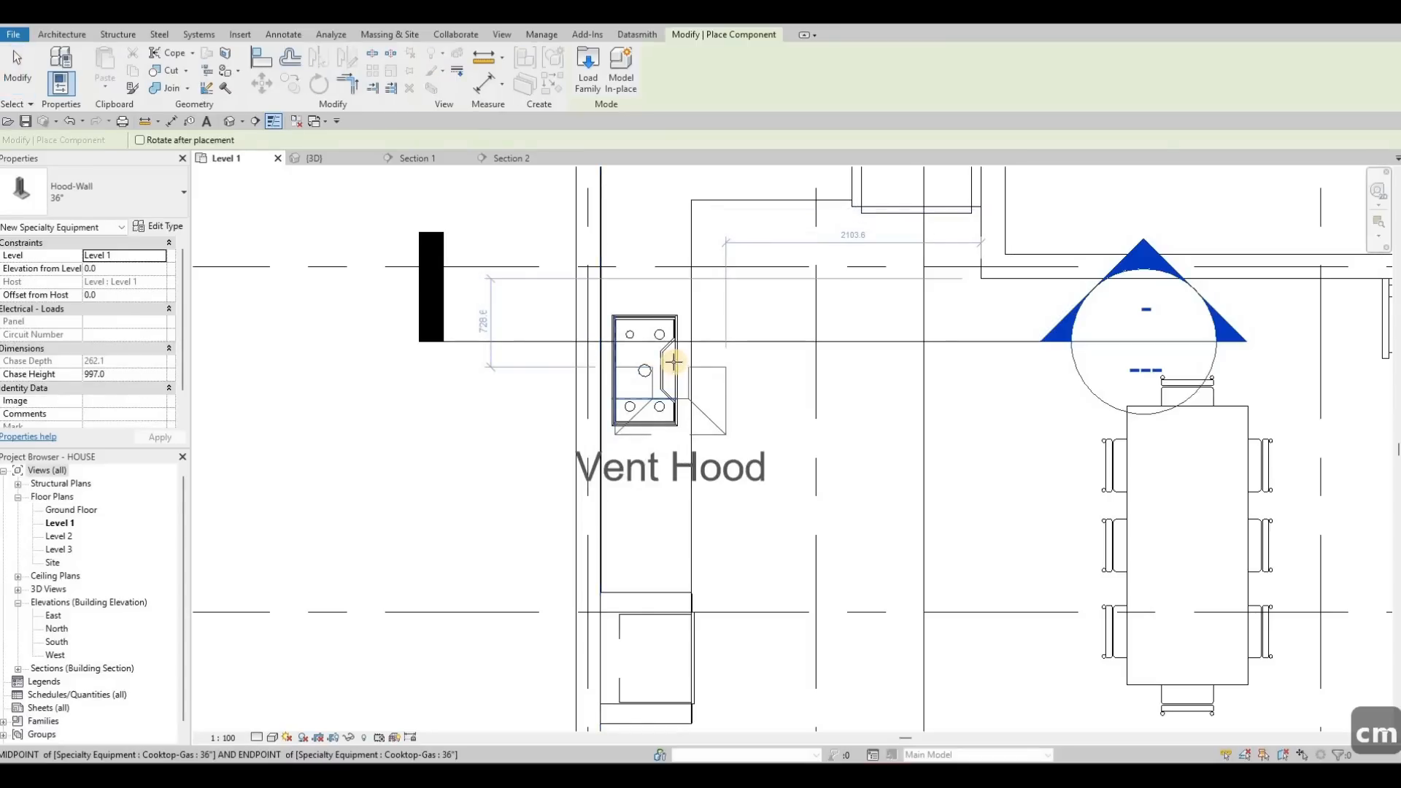
pyautogui.press('space')
pyautogui.press('space')
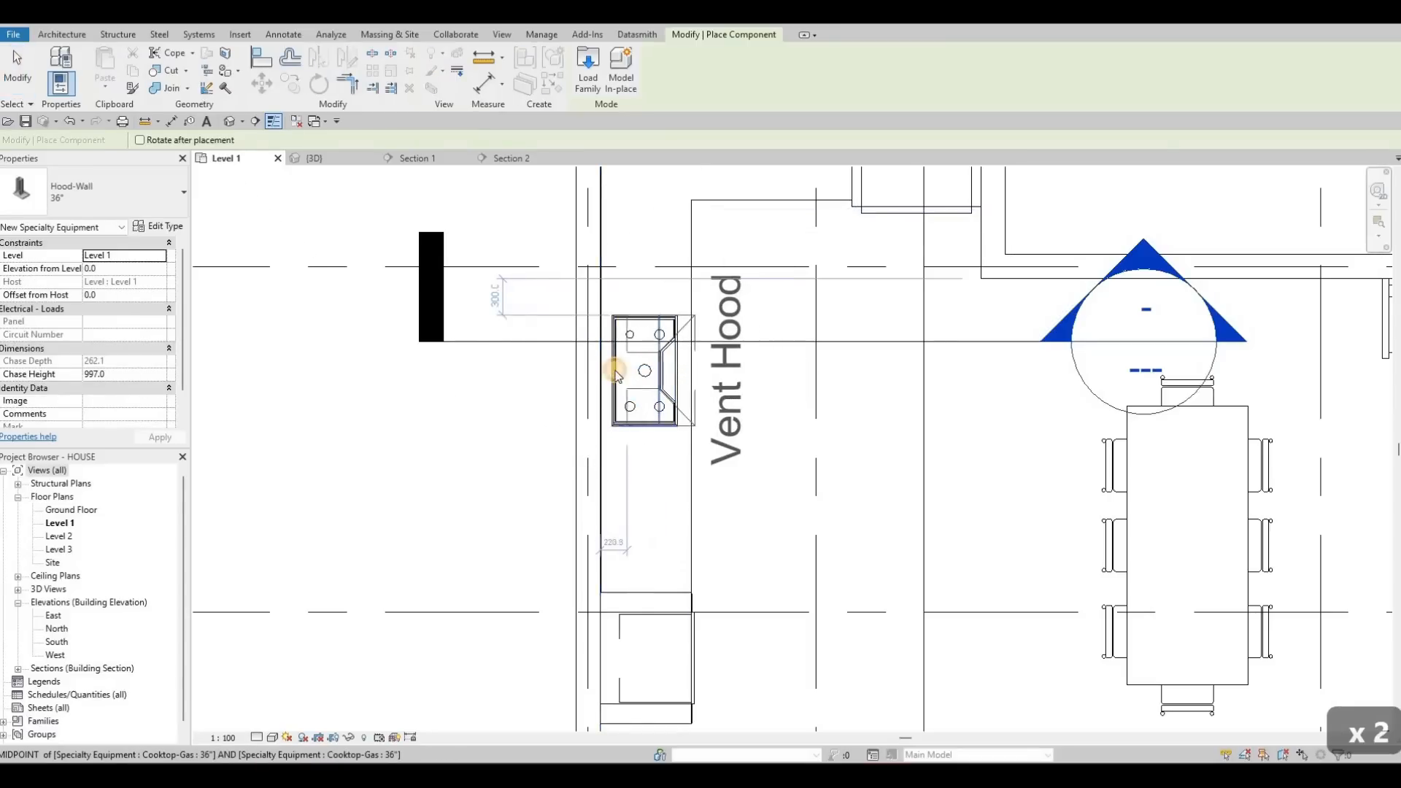
pyautogui.click(703, 374)
pyautogui.press('Escape')
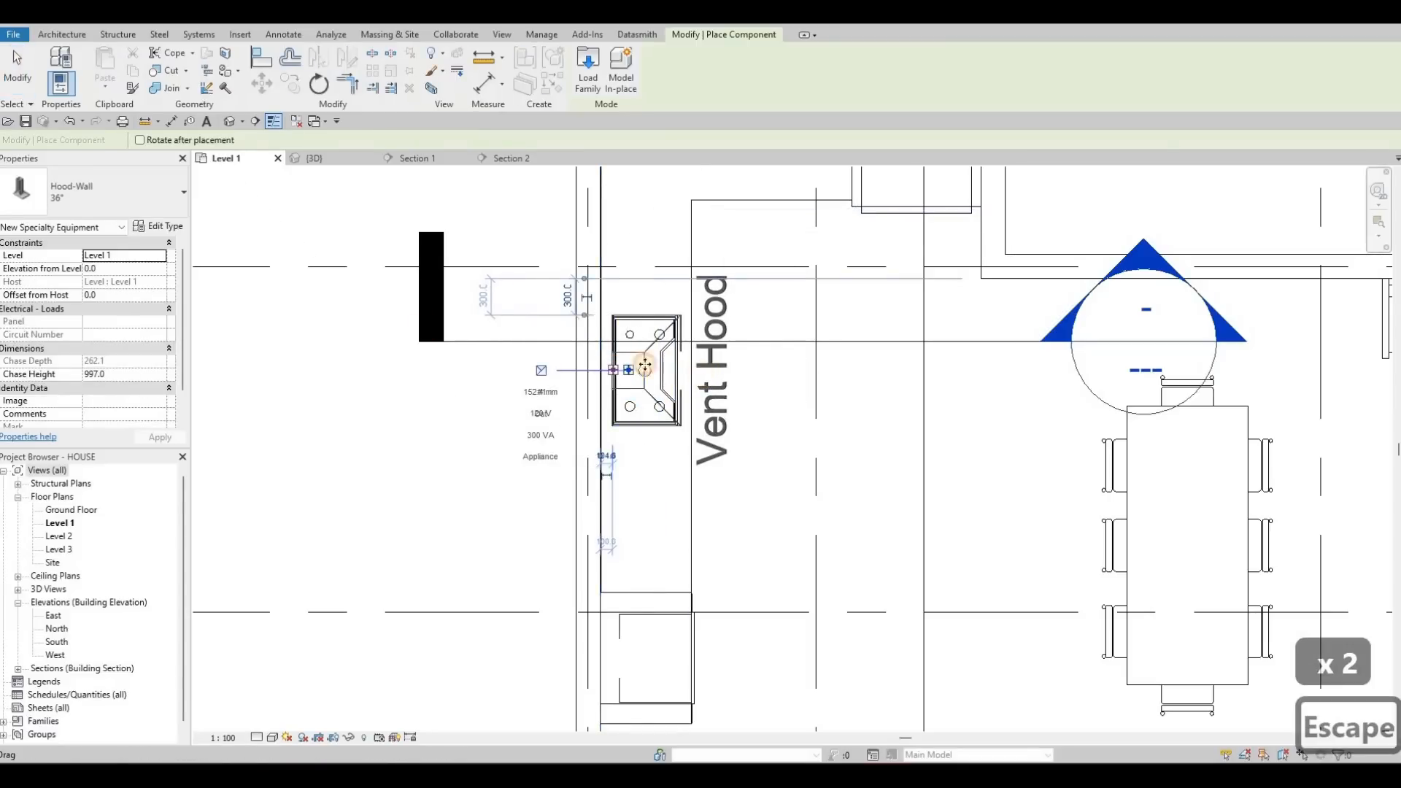
pyautogui.press('Escape')
pyautogui.press('Escape')
# - Turn off Show Label in the wall hood's type properties
pyautogui.click(645, 365)
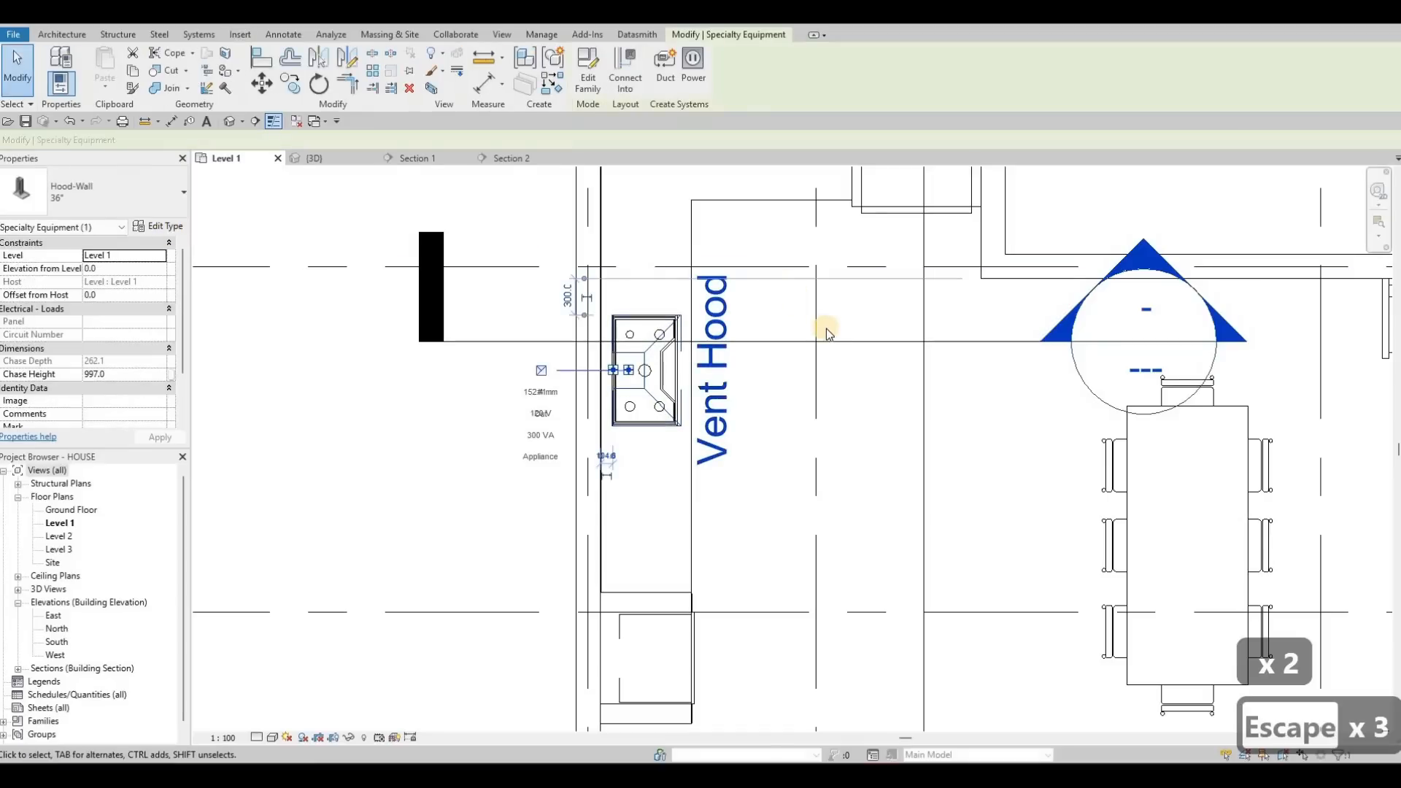
pyautogui.click(159, 226)
pyautogui.click(807, 578)
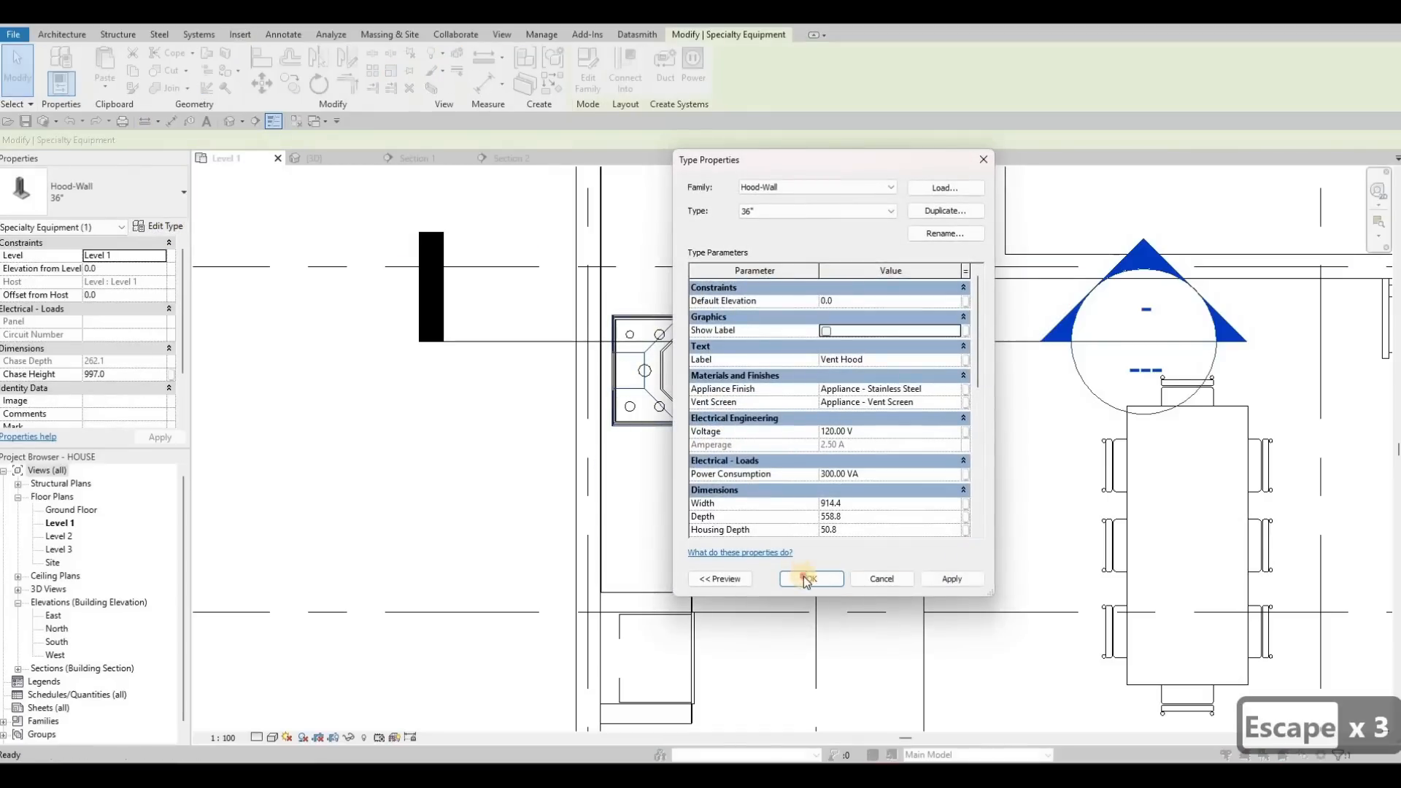
pyautogui.press('Escape')
pyautogui.press('Escape')
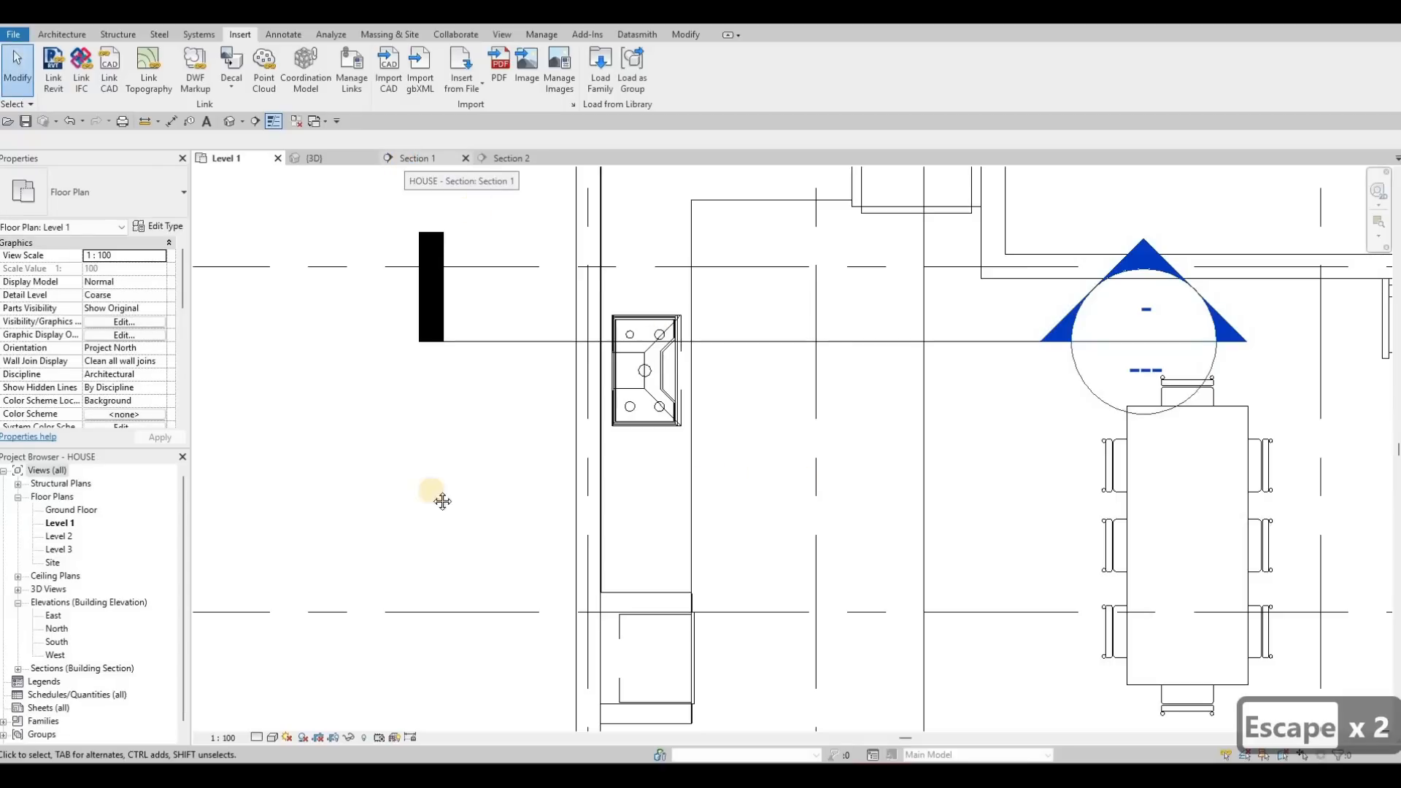
# - In Section 1, move the wall hood straight up to an elevation of 1640 mm, above the tiled backsplash
pyautogui.moveTo(1020, 474); pyautogui.dragTo(613, 485, button='middle')
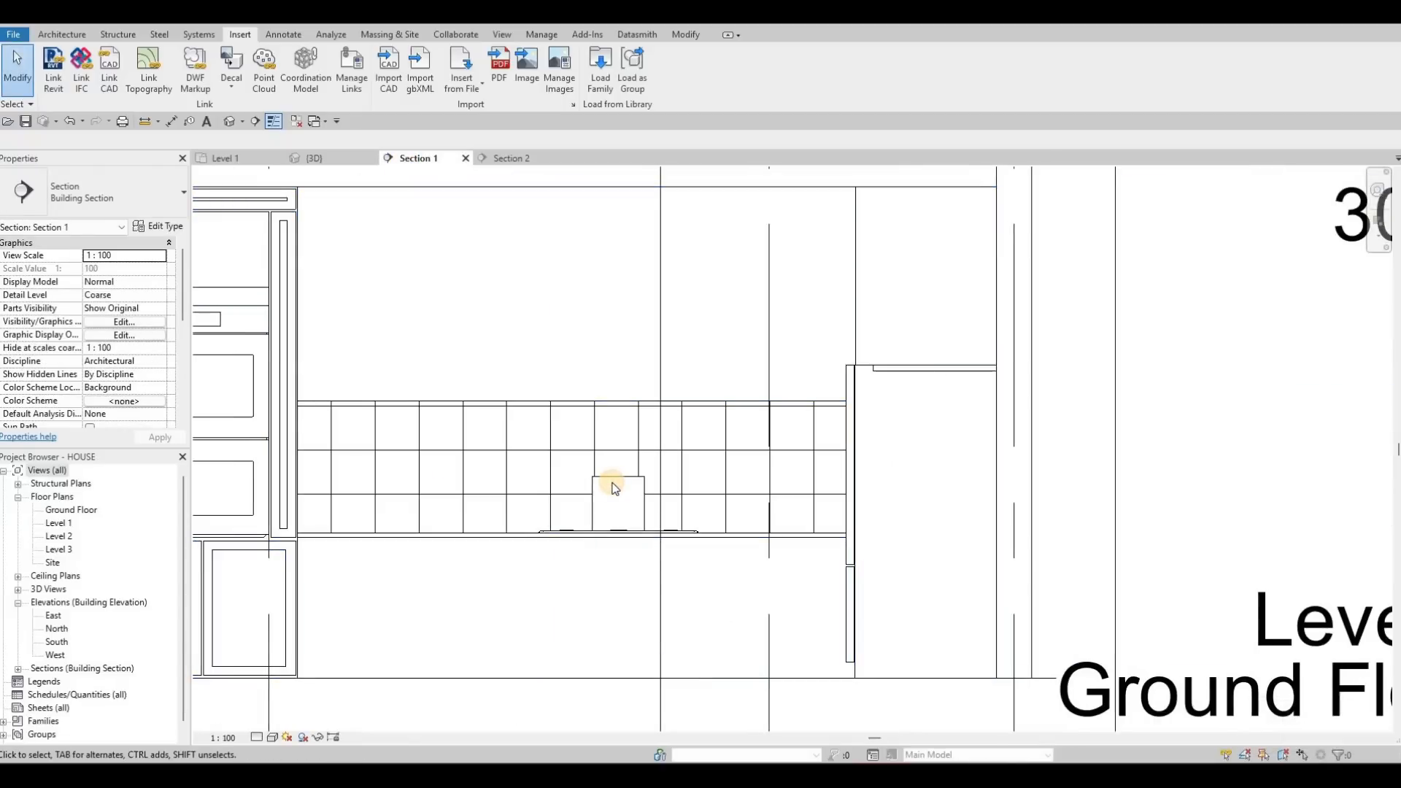
pyautogui.click(613, 487)
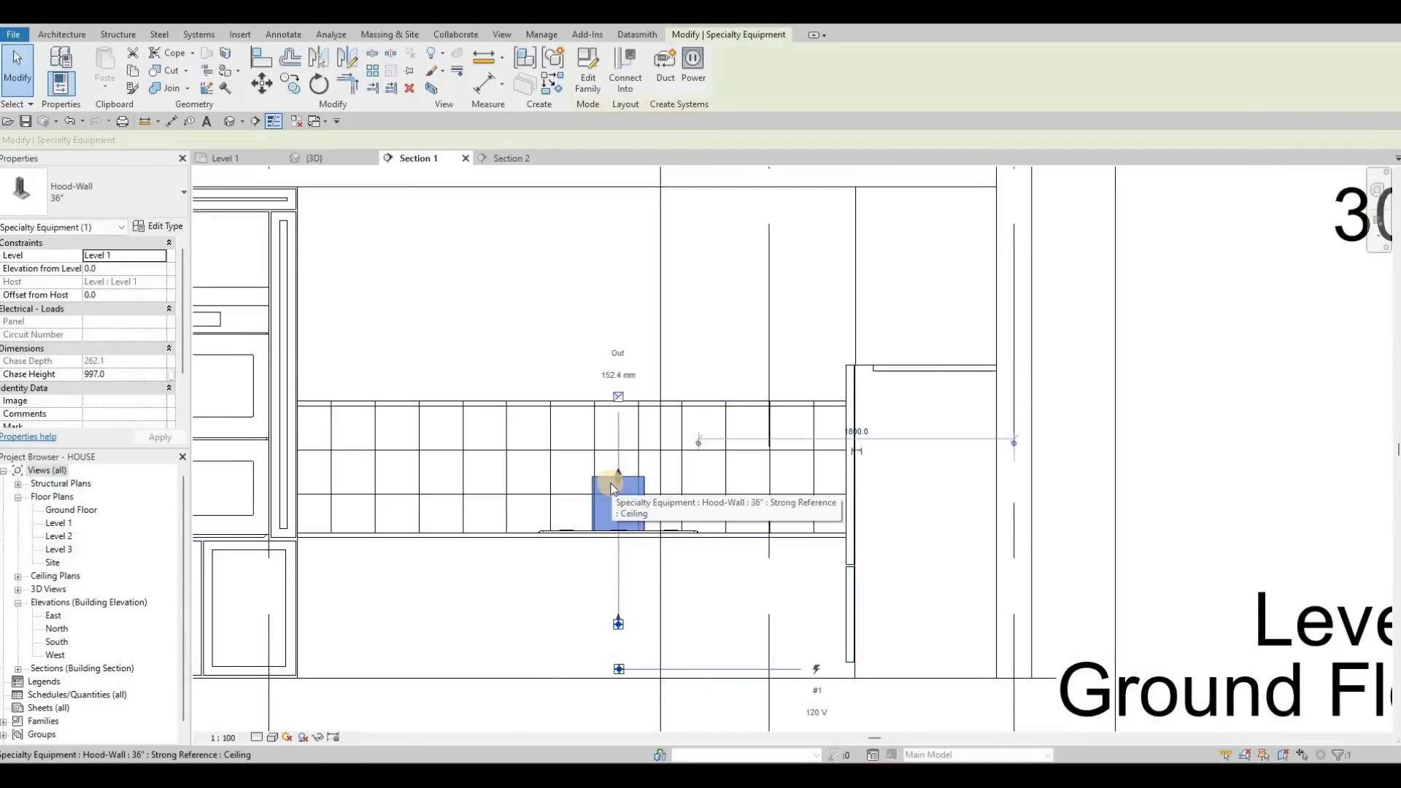
pyautogui.press('m')
pyautogui.press('v')
pyautogui.click(613, 494)
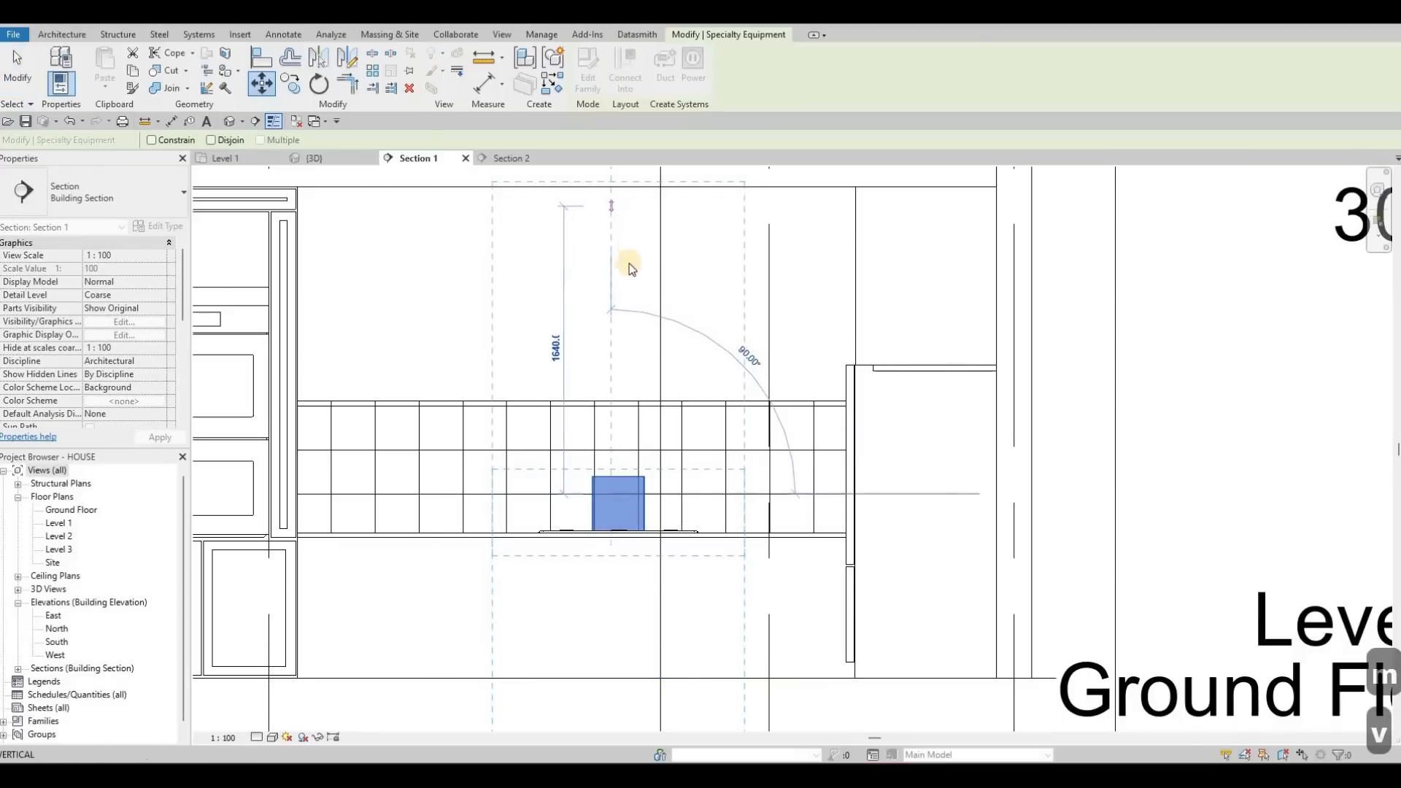
pyautogui.click(613, 370)
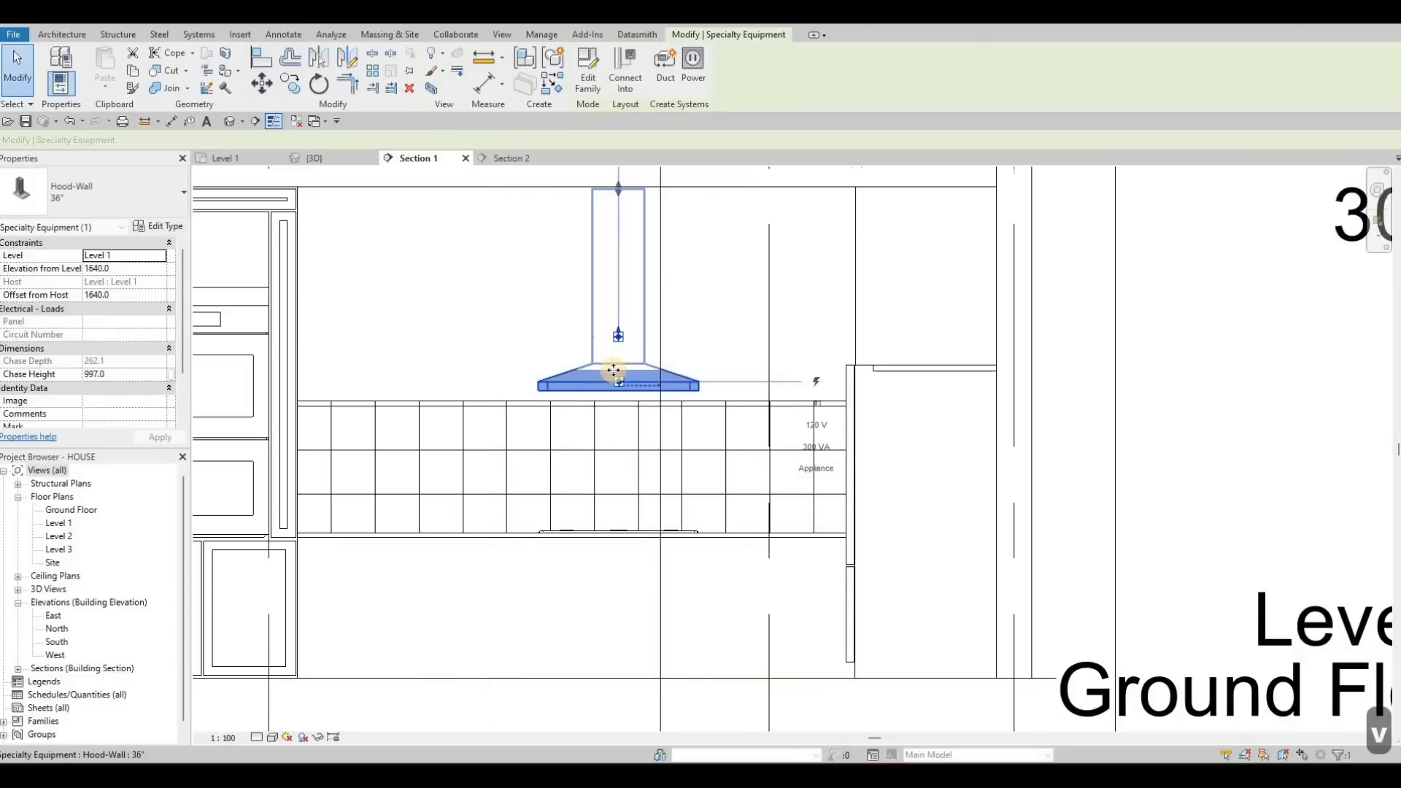
# - Nudge the wall hood down to an elevation of about 1360 mm so its canopy overlaps the upper backsplash tiles
pyautogui.press('Down')
pyautogui.press('Down')
pyautogui.press('Down')
pyautogui.press('Down')
pyautogui.press('Down')
pyautogui.press('Down')
pyautogui.press('Down')
pyautogui.press('Down')
pyautogui.press('Down')
pyautogui.press('Down')
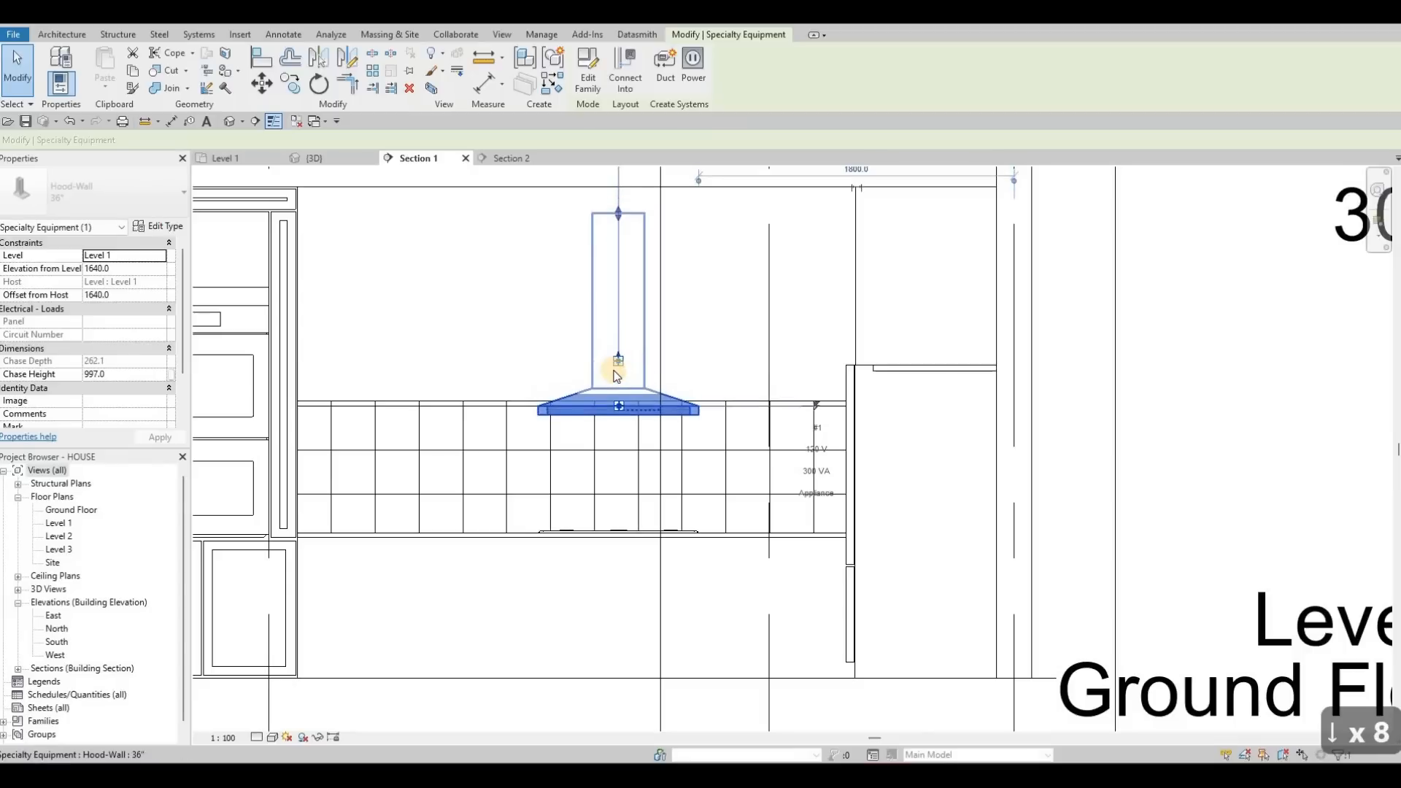
pyautogui.press('Down')
pyautogui.press('Down')
pyautogui.press('Down')
pyautogui.press('Down')
pyautogui.press('Down')
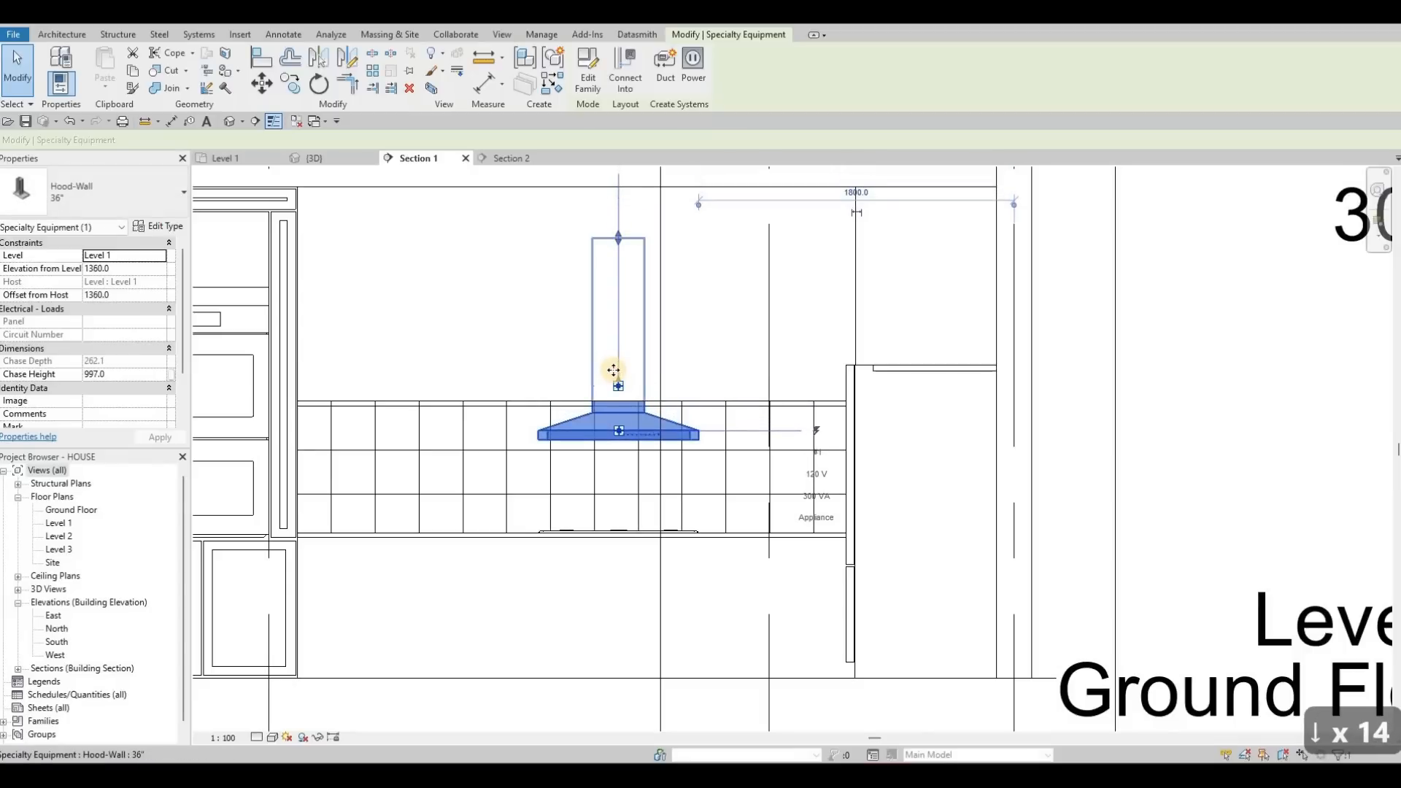
pyautogui.press('Escape')
pyautogui.press('Escape')
pyautogui.press('Escape')
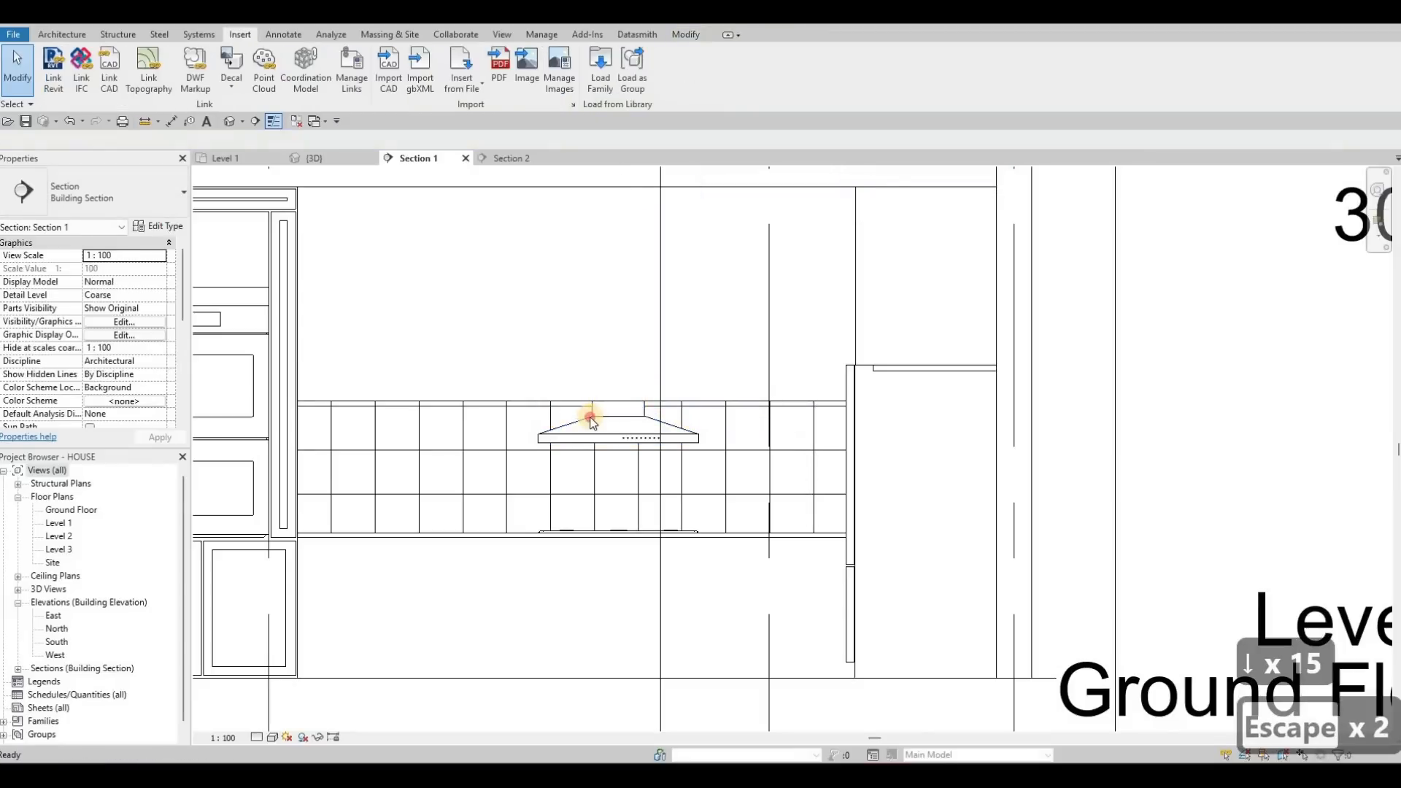
pyautogui.click(540, 440)
pyautogui.press('Escape')
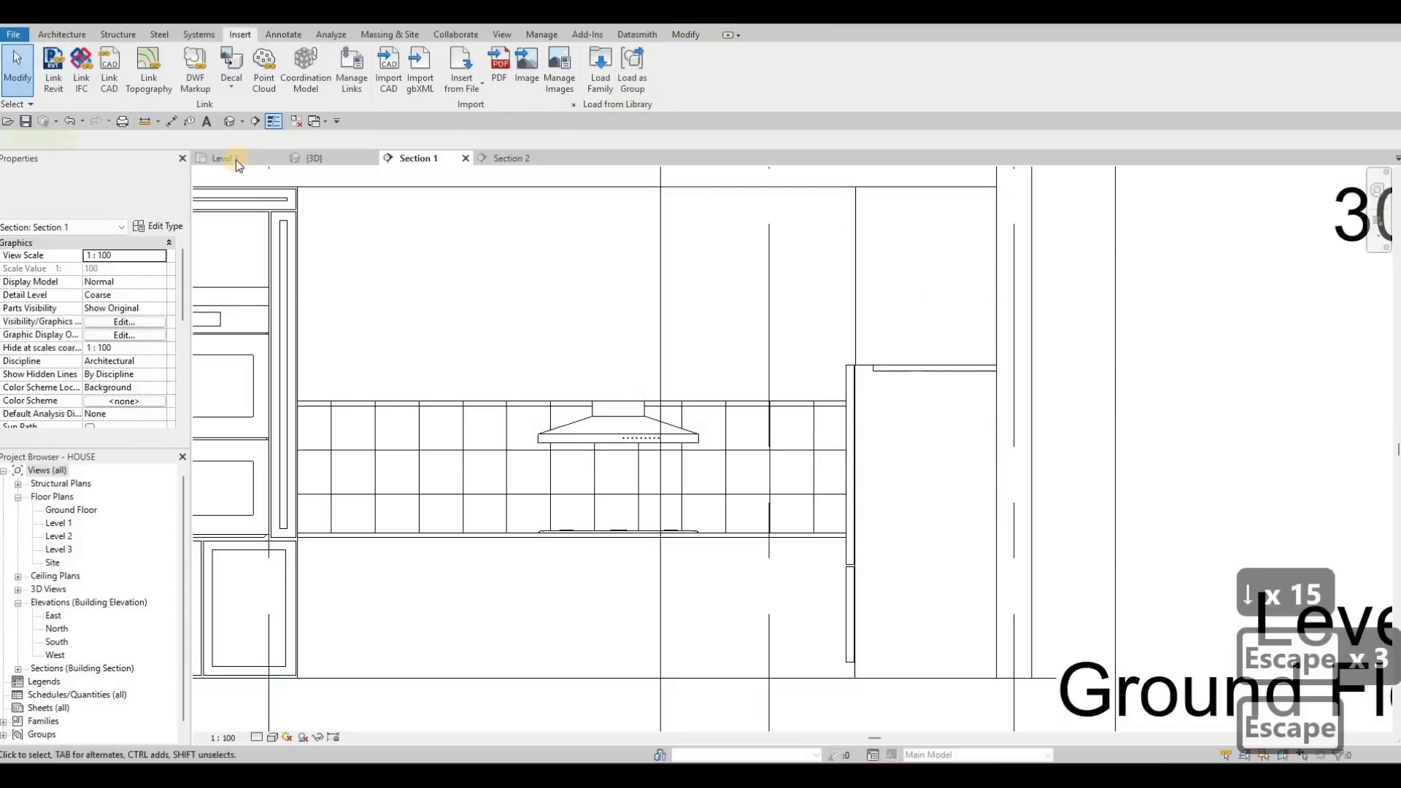
# - Open the 3D view at the cooktop and hood and set its detail level to Fine
pyautogui.click(313, 158)
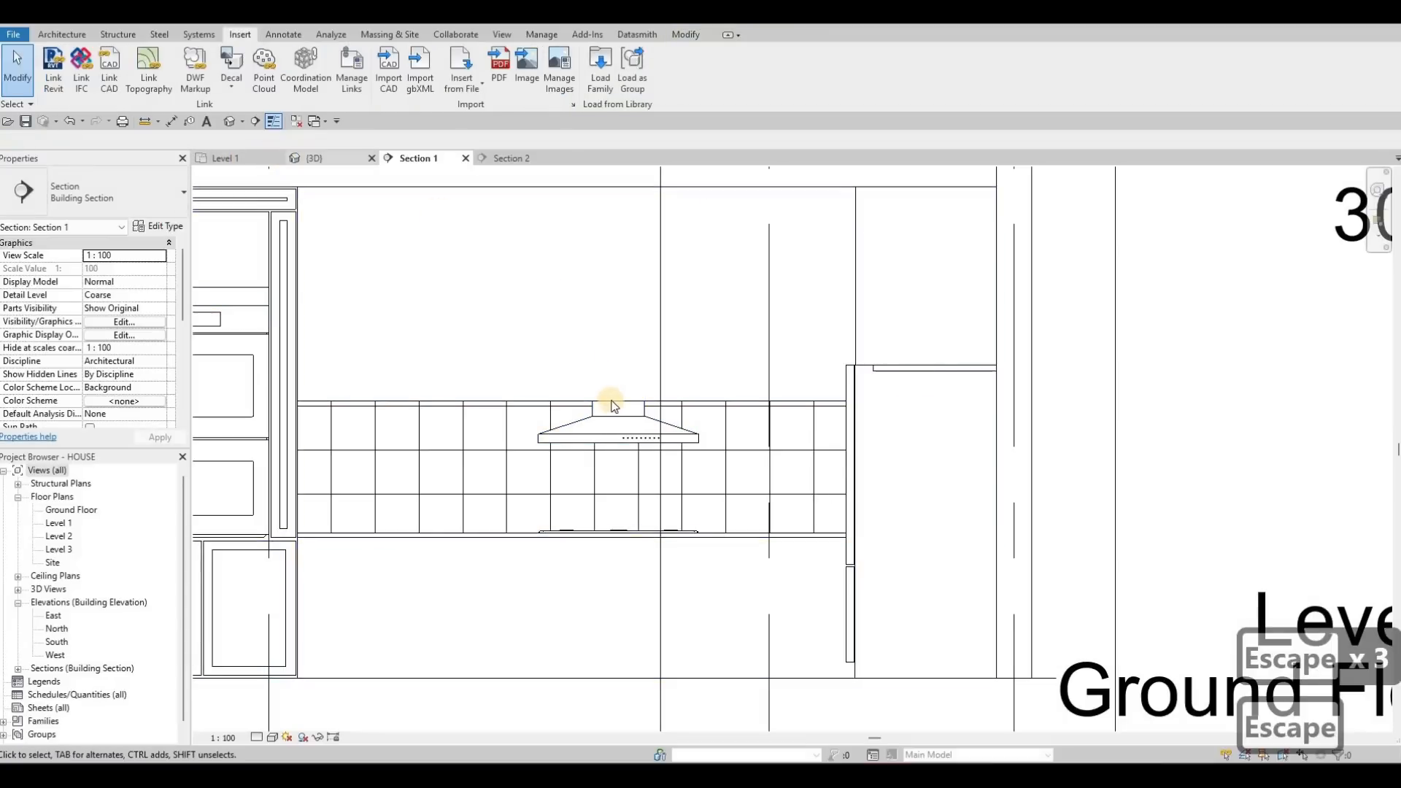
pyautogui.keyDown('shift'); pyautogui.moveTo(595, 392); pyautogui.dragTo(668, 396, button='middle'); pyautogui.keyUp('shift')
pyautogui.scroll(3, 618, 394)
pyautogui.keyDown('shift'); pyautogui.moveTo(616, 453); pyautogui.dragTo(673, 532, button='middle'); pyautogui.keyUp('shift')
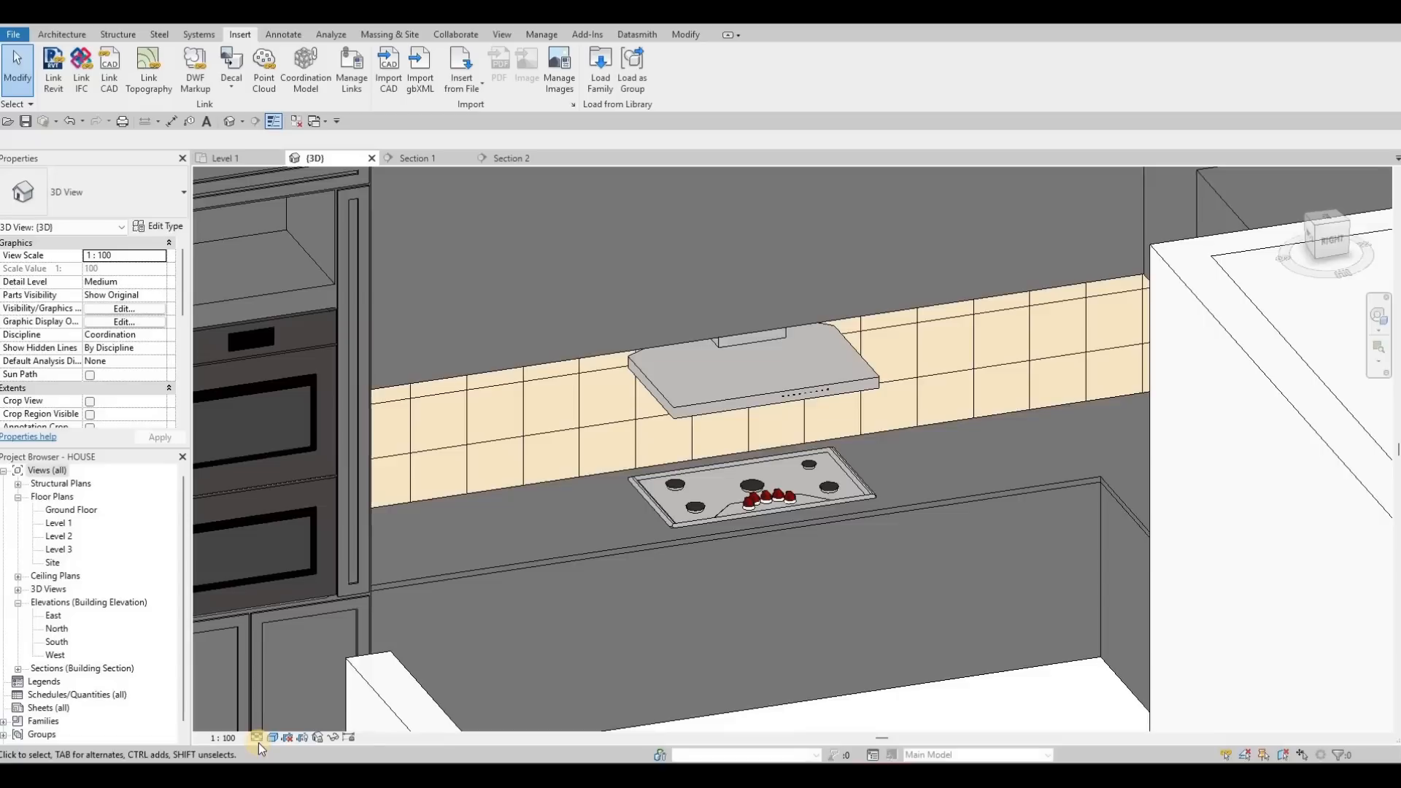
pyautogui.click(675, 513)
pyautogui.press('Escape')
pyautogui.click(270, 725)
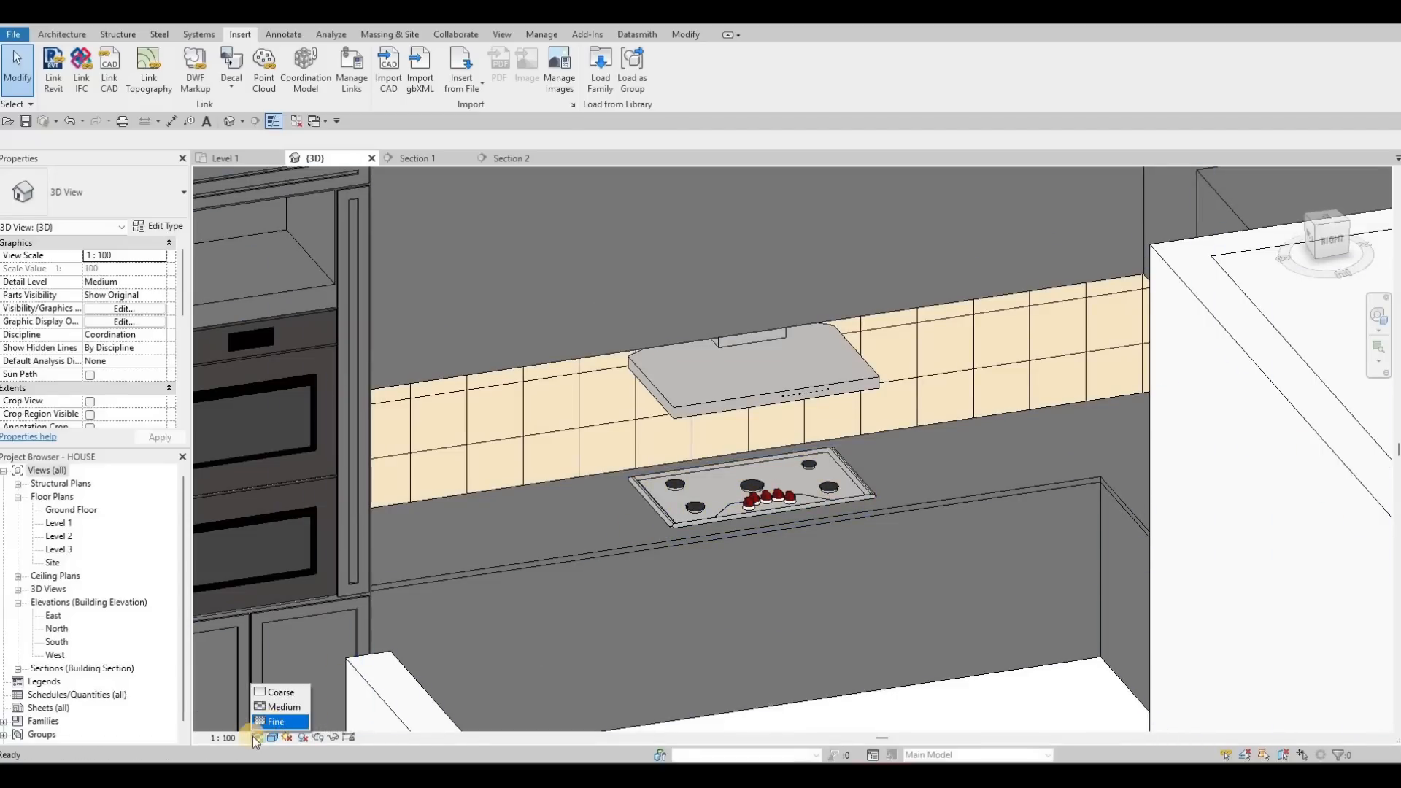
pyautogui.click(252, 739)
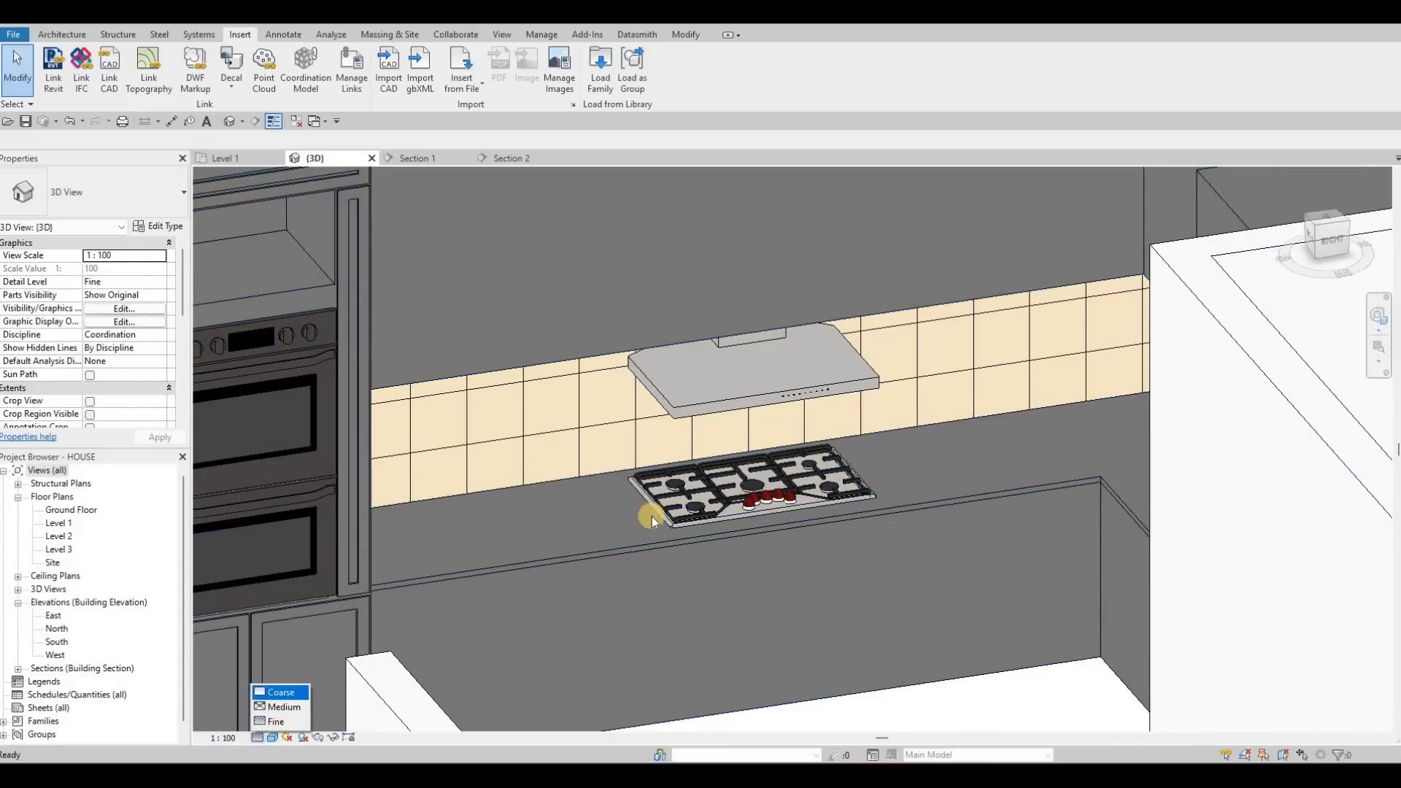
pyautogui.press('Escape')
pyautogui.press('Escape')
# - Examine the gas cooktop's burners and the wall hood above it from several angles in 3D
pyautogui.click(716, 522)
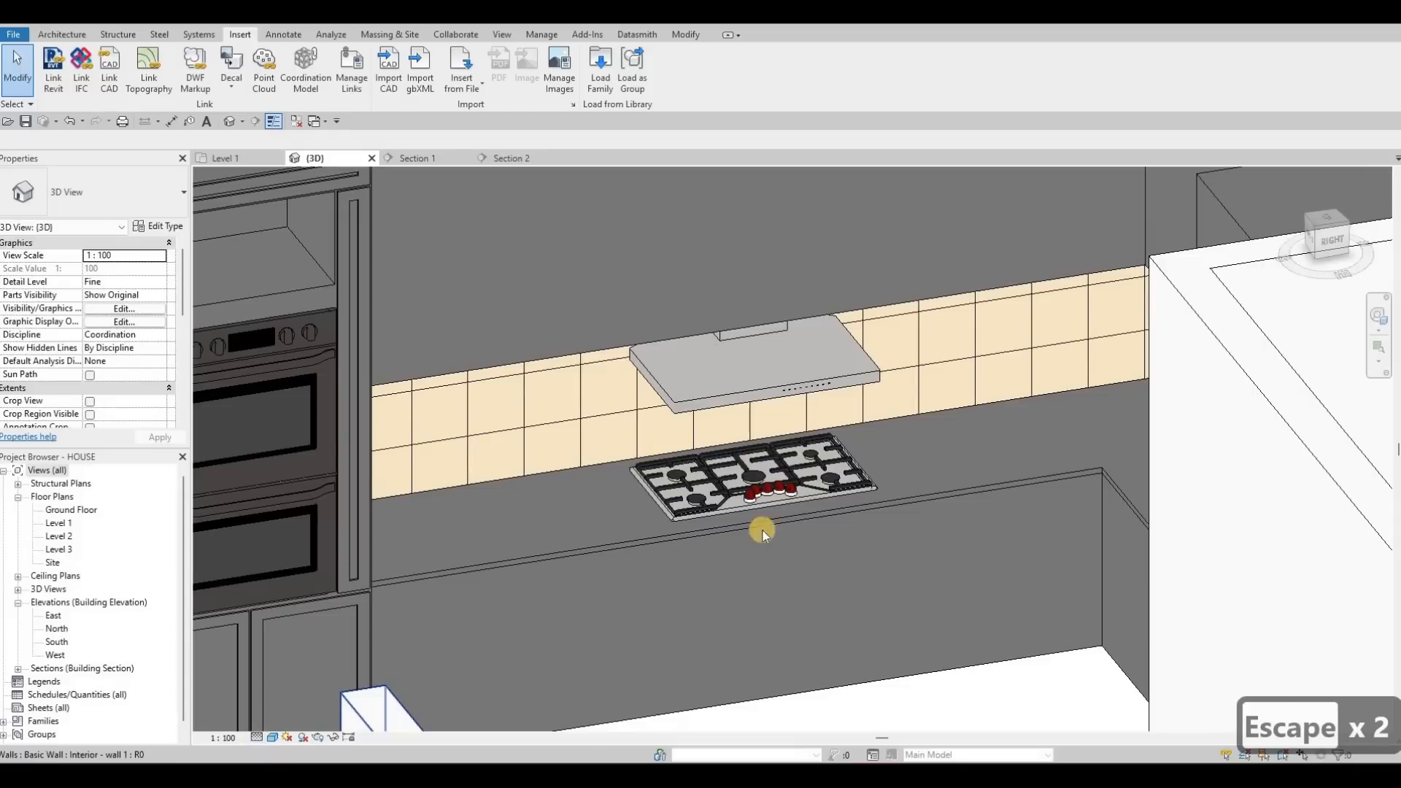
pyautogui.keyDown('shift'); pyautogui.moveTo(823, 586); pyautogui.dragTo(540, 577, button='middle'); pyautogui.keyUp('shift')
pyautogui.scroll(5, 669, 550)
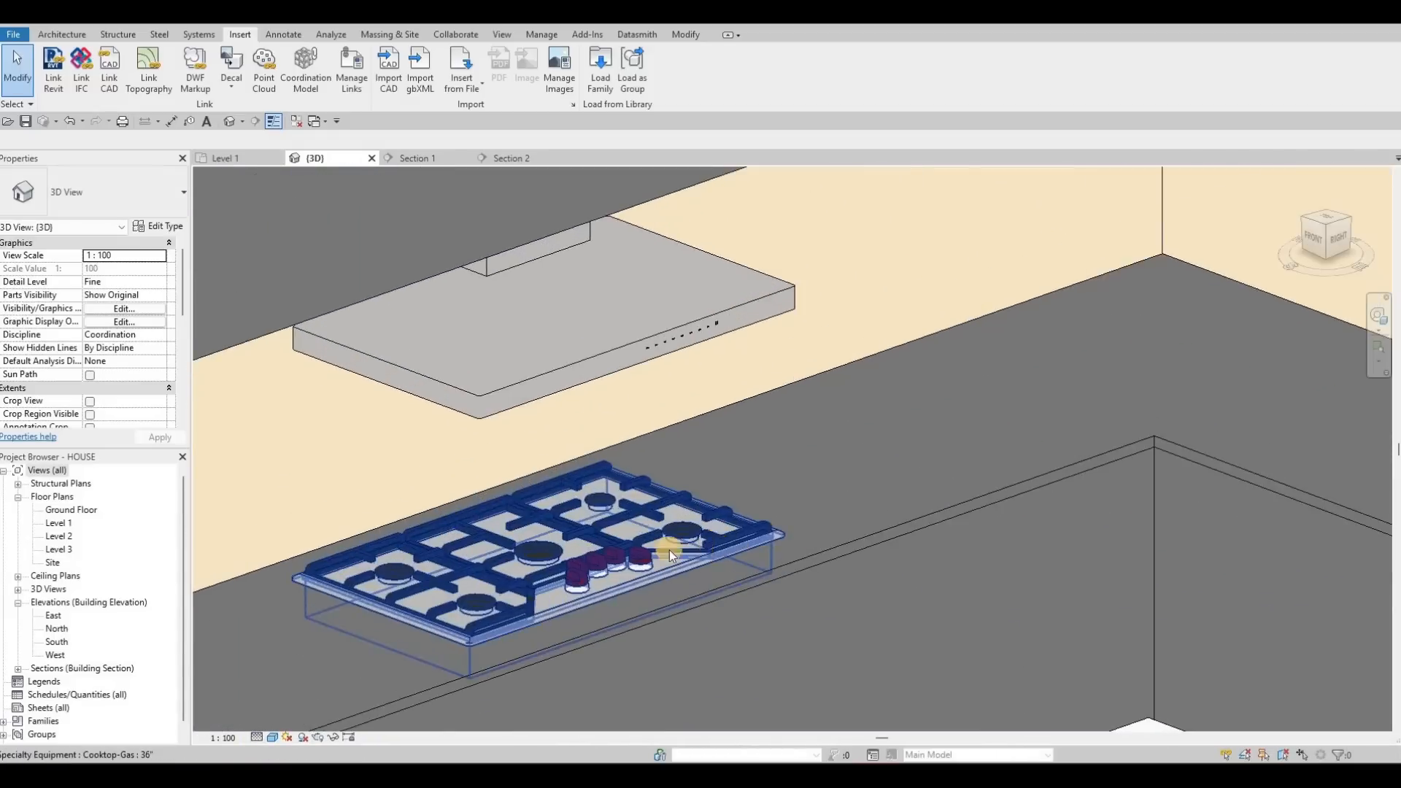
pyautogui.scroll(-1, 719, 528)
pyautogui.moveTo(719, 528); pyautogui.dragTo(743, 500, button='middle')
pyautogui.scroll(-2, 723, 575)
pyautogui.scroll(-4, 743, 496)
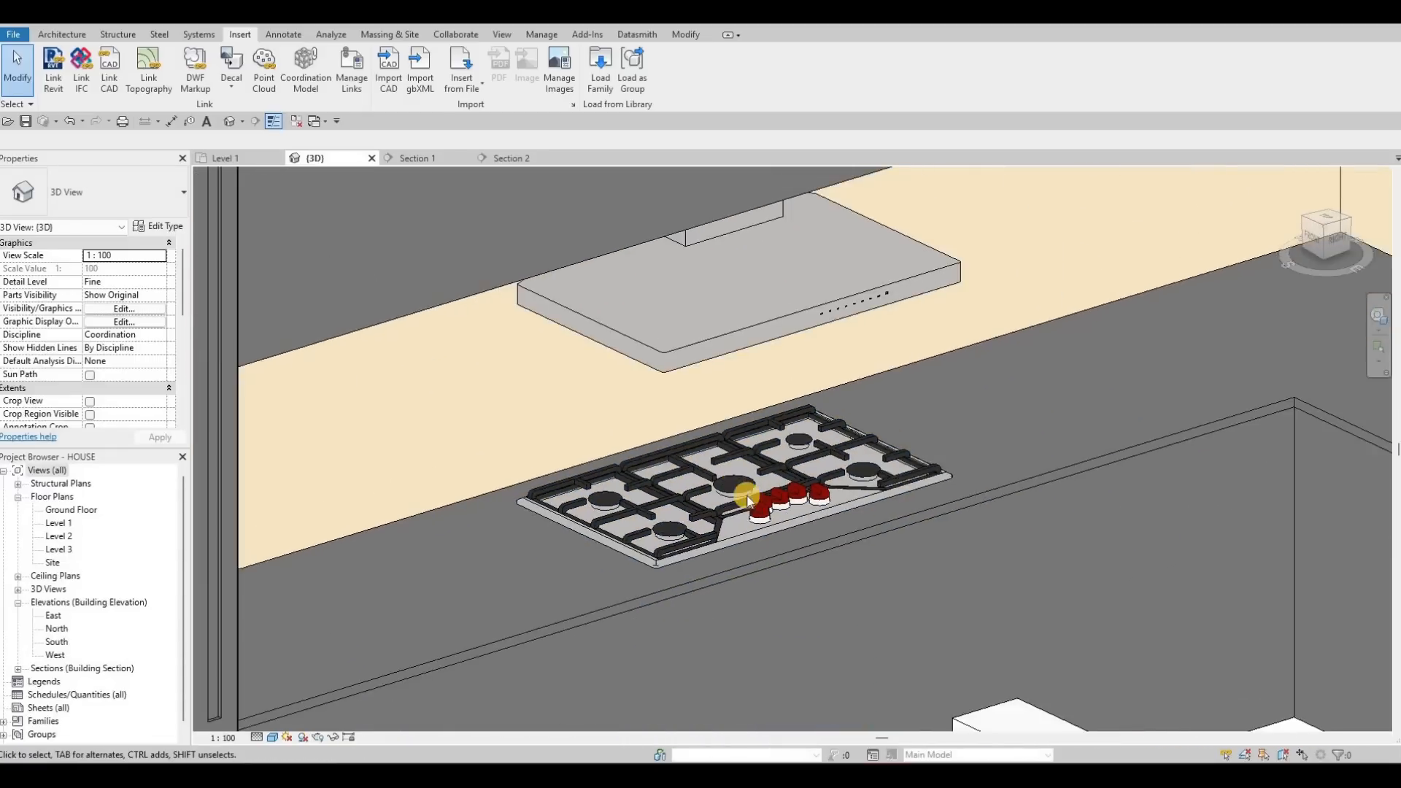
pyautogui.moveTo(759, 442)
pyautogui.mouseDown(button='middle')
pyautogui.moveTo(750, 478)
pyautogui.moveTo(767, 462)
pyautogui.mouseUp(button='middle')
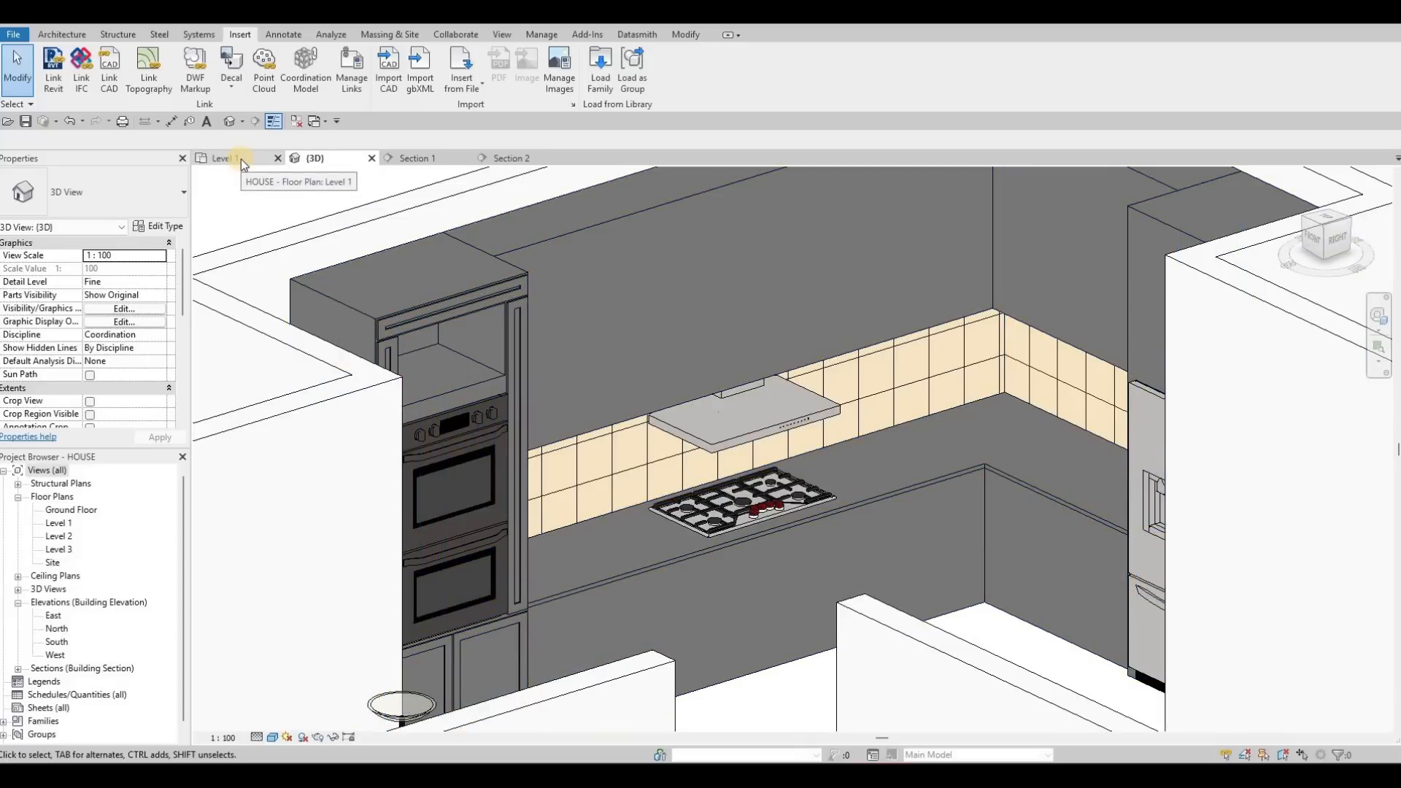
# - Fit the whole Section 1 view on screen and set its detail level to Fine
pyautogui.click(423, 157)
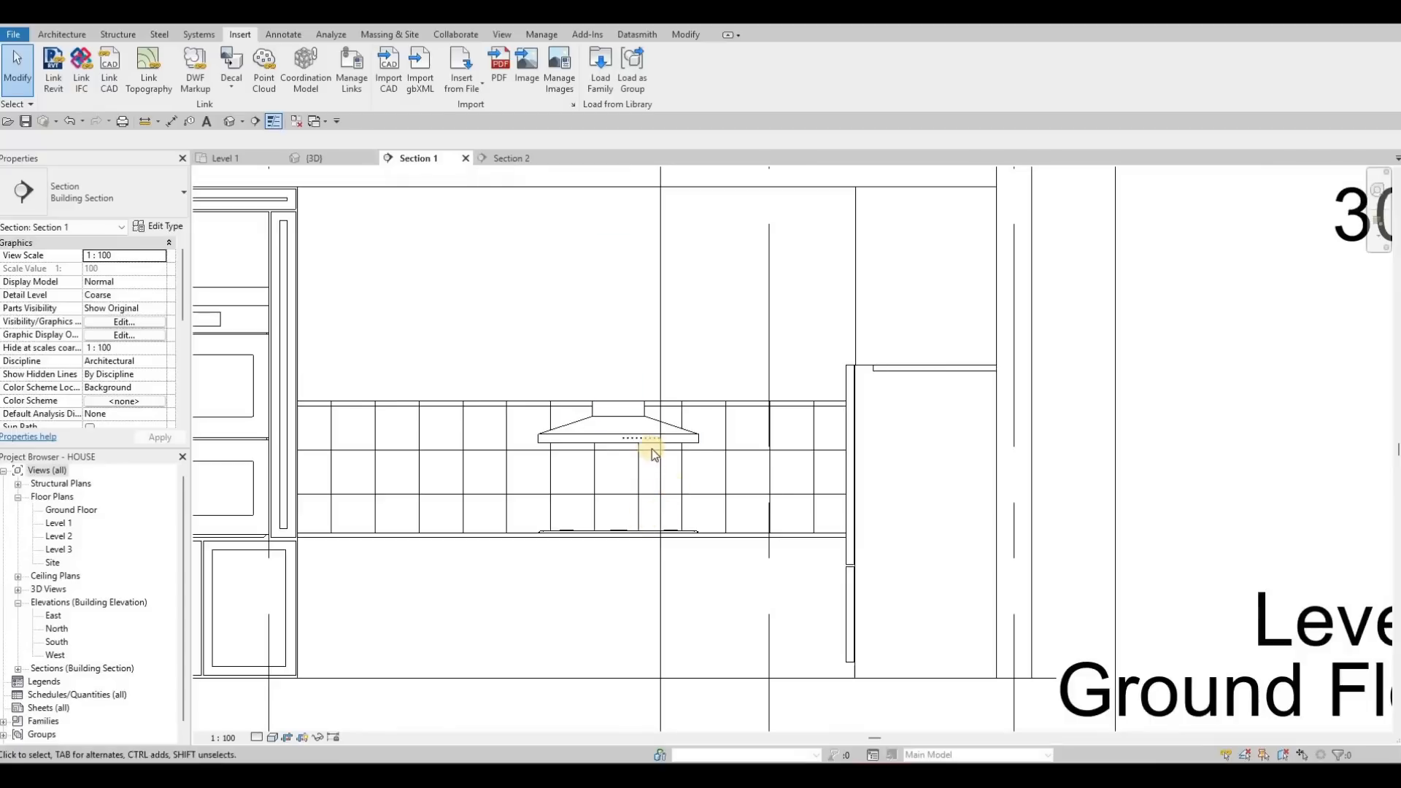
pyautogui.moveTo(651, 449); pyautogui.dragTo(689, 360, button='middle')
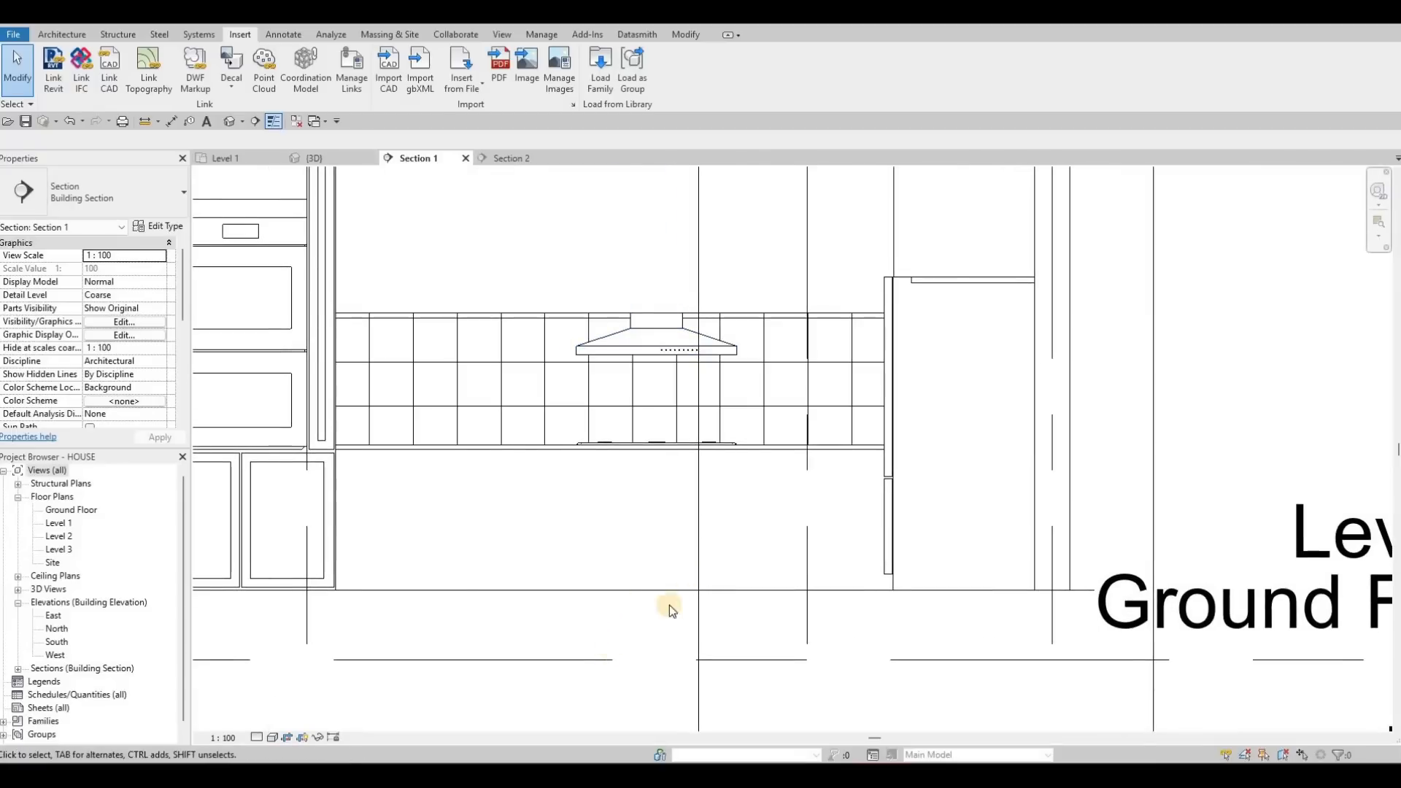
pyautogui.press('z')
pyautogui.press('f')
pyautogui.click(257, 734)
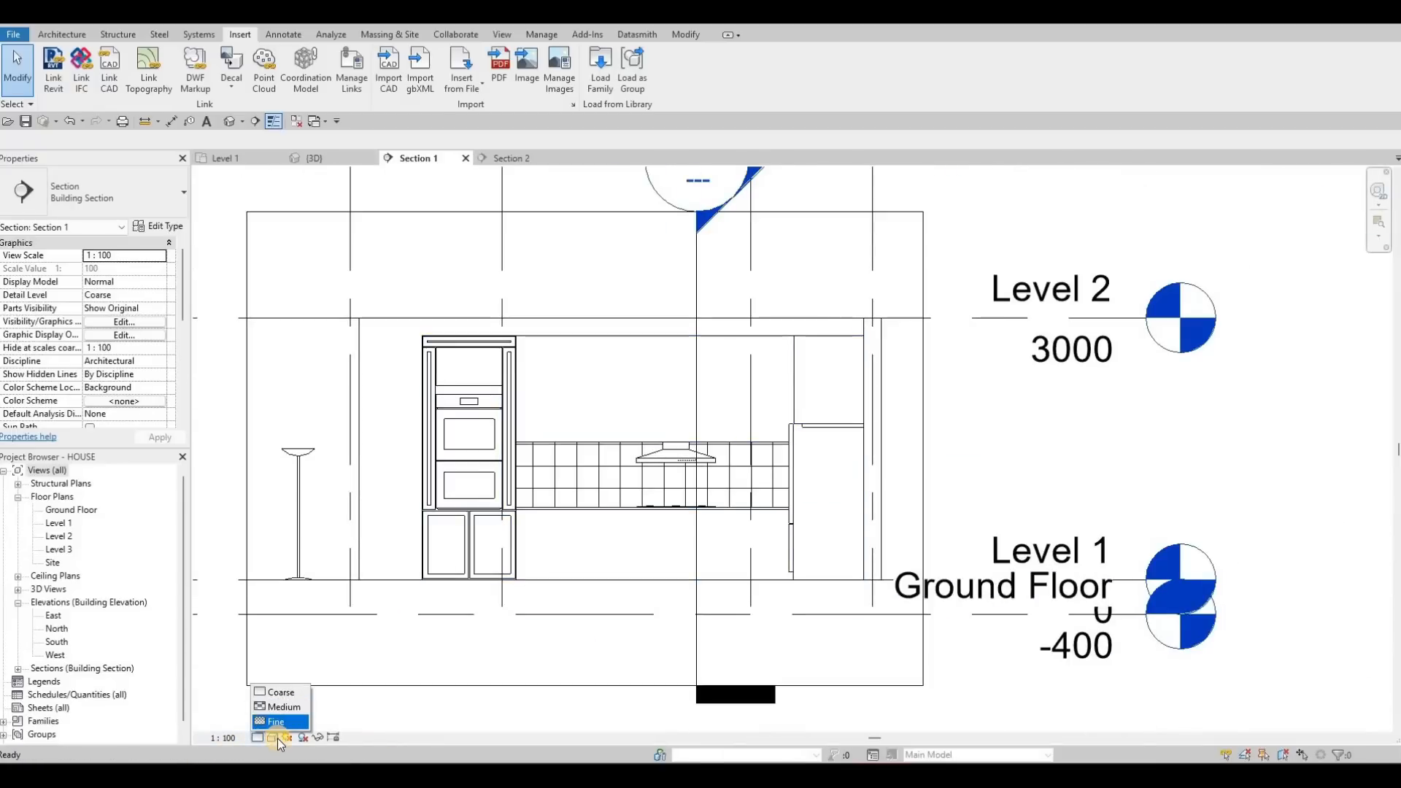
pyautogui.click(269, 723)
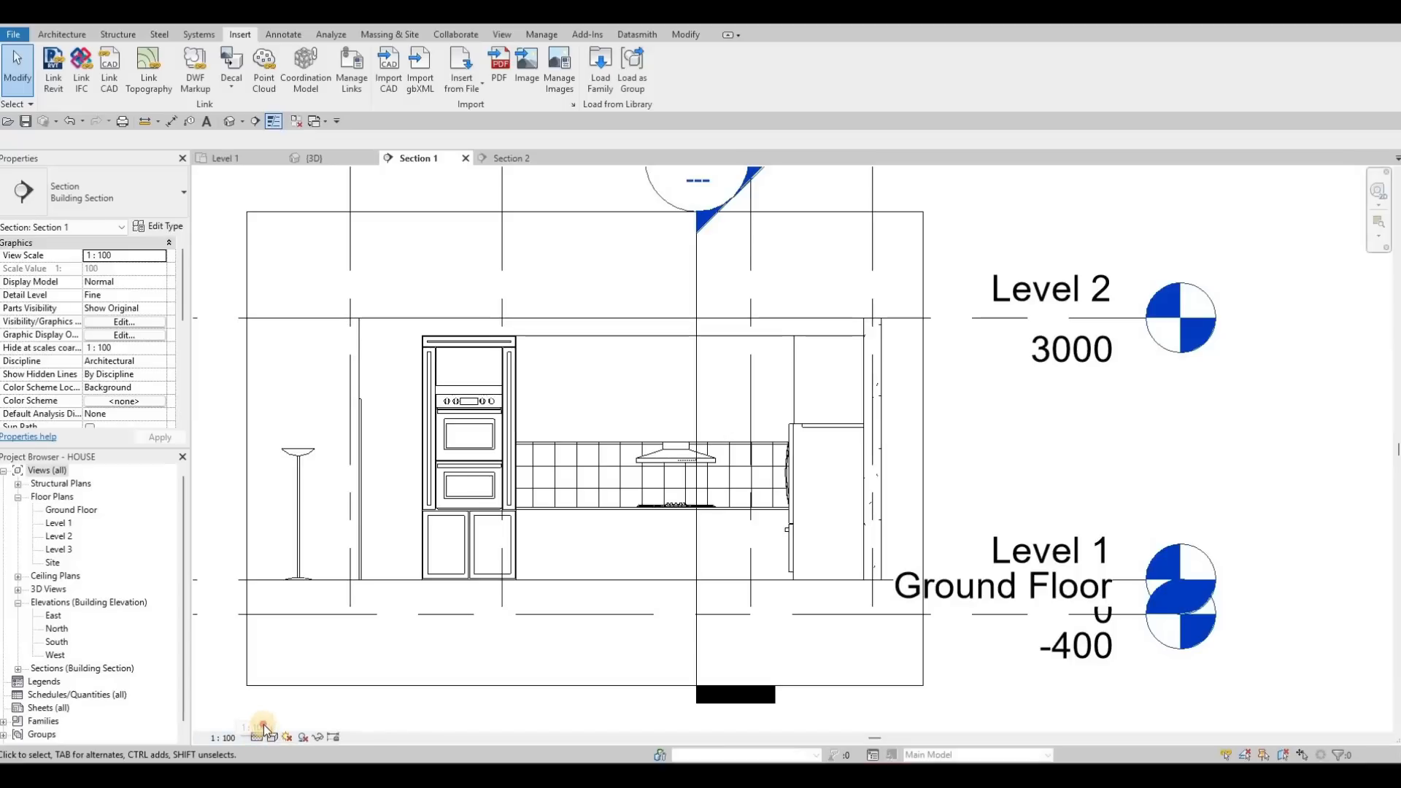
# - Set the Section 1 view's visual style to Consistent Colors
pyautogui.click(279, 738)
pyautogui.click(282, 724)
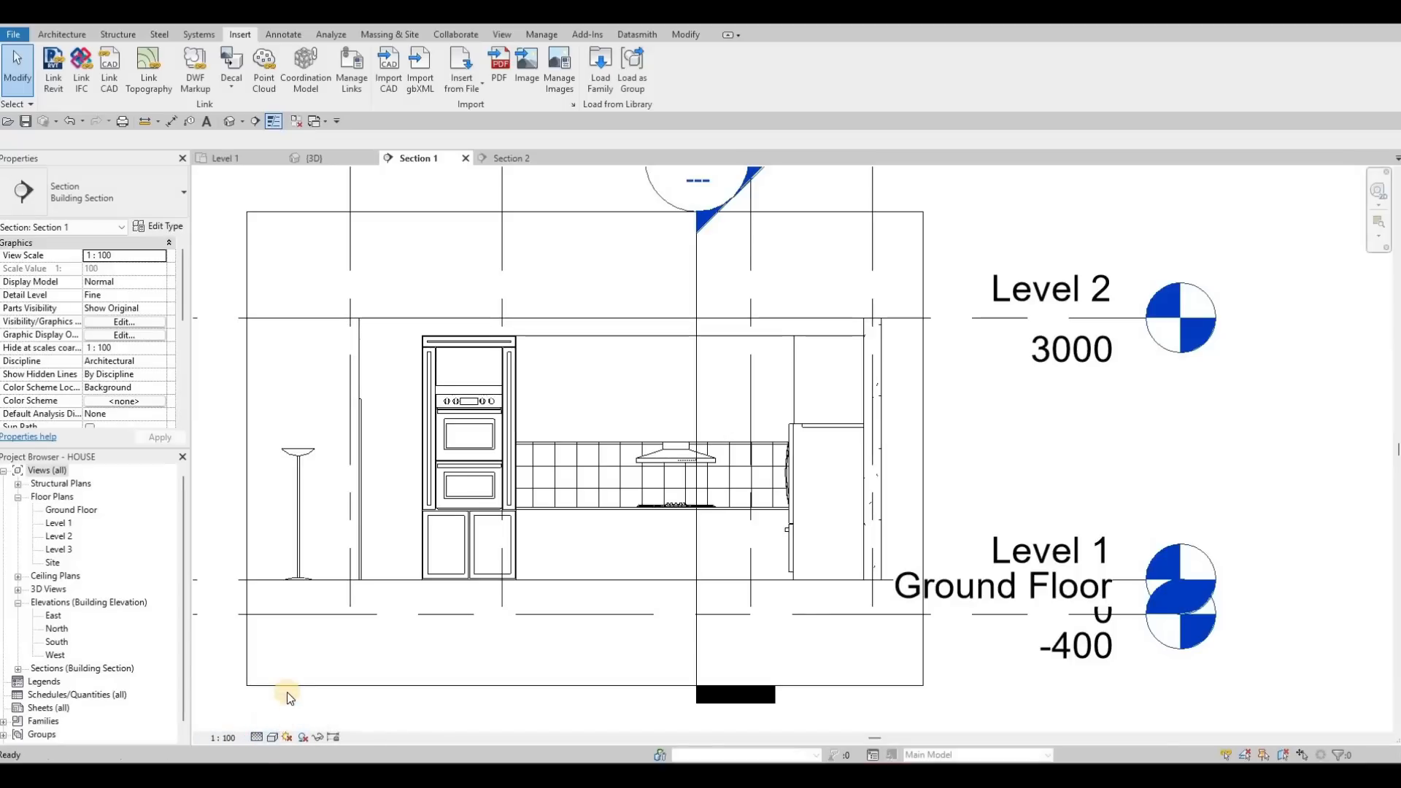
pyautogui.click(273, 738)
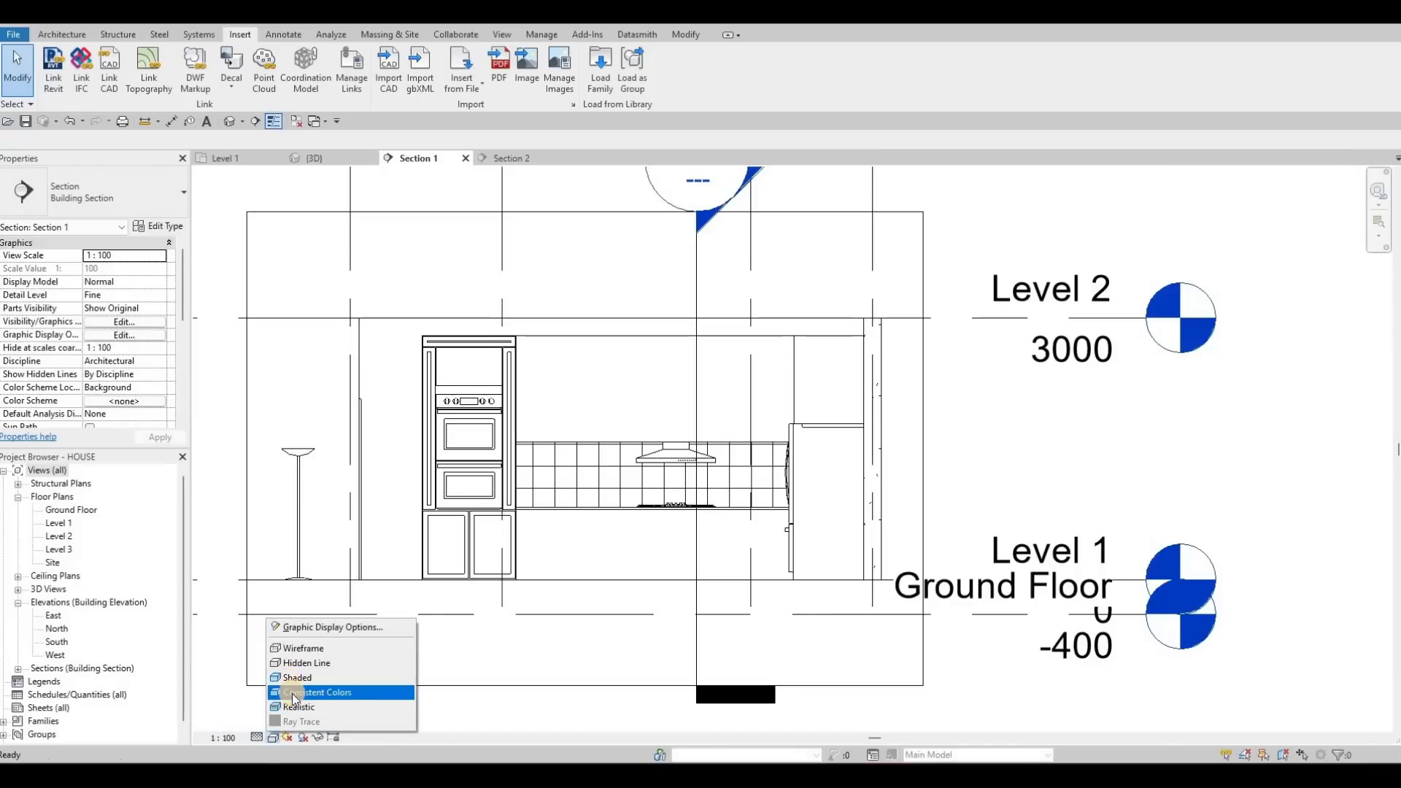
pyautogui.click(297, 678)
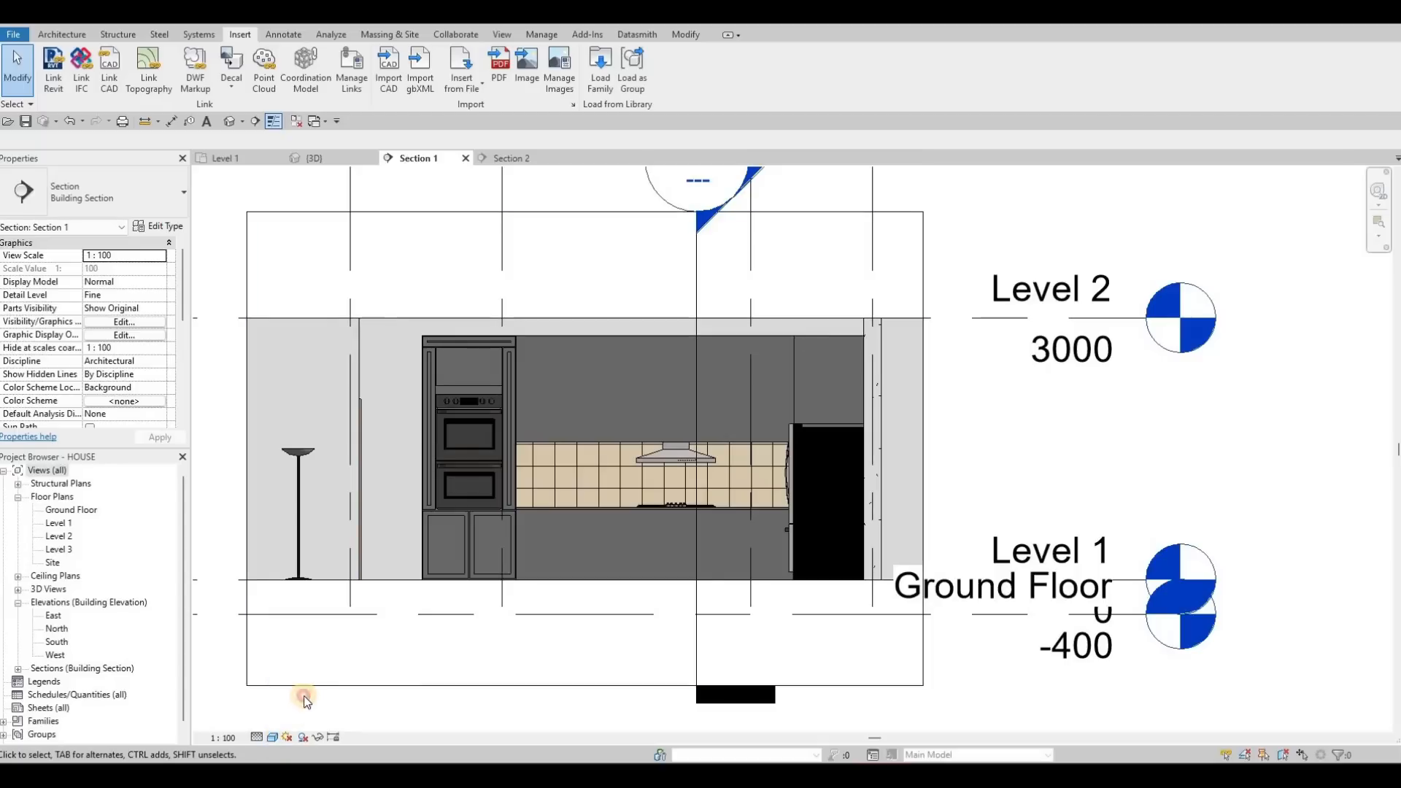
pyautogui.click(273, 738)
pyautogui.click(304, 695)
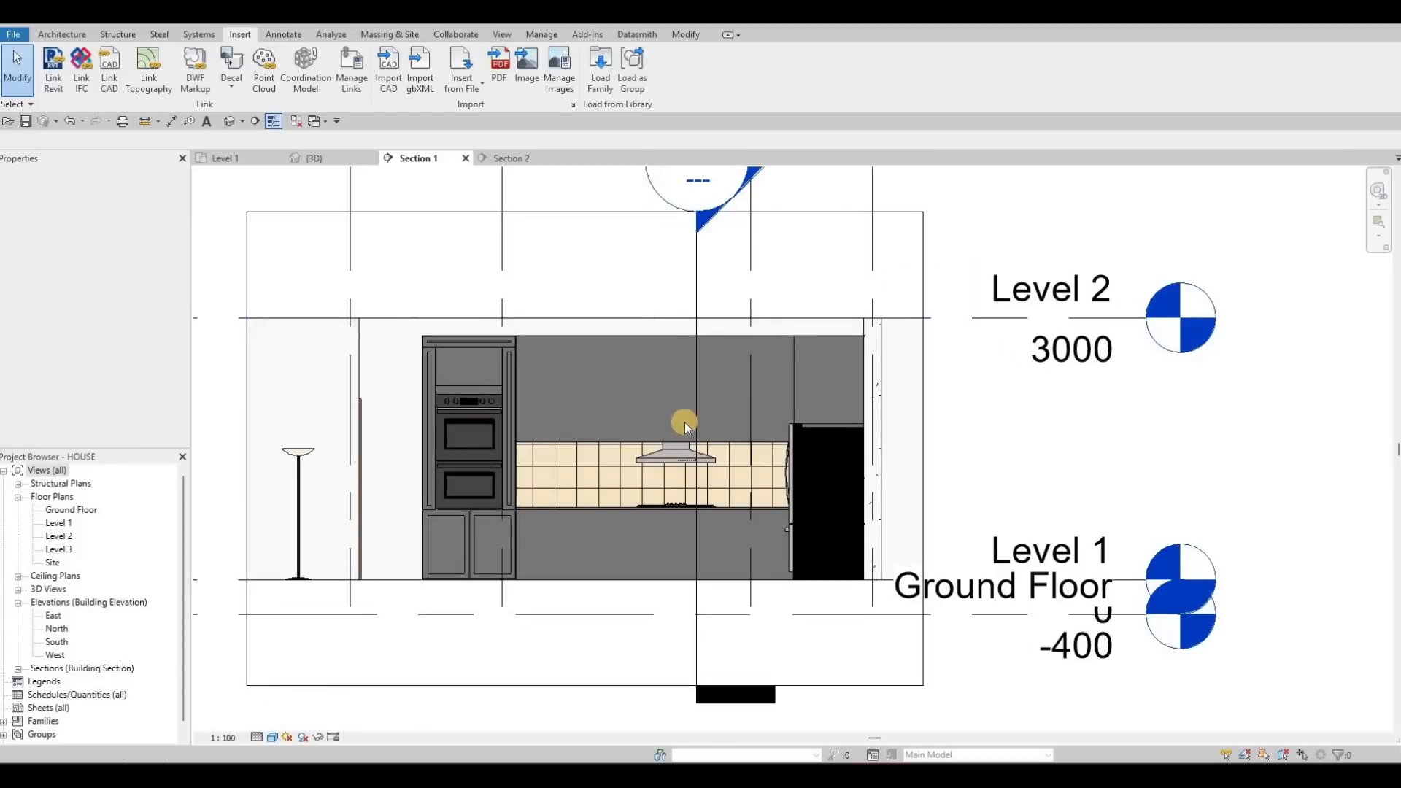
# - Open the kitchen cabinets' generic model for in-place editing from the section view
pyautogui.scroll(3, 672, 409)
pyautogui.moveTo(675, 461); pyautogui.dragTo(546, 453, button='middle')
pyautogui.scroll(2, 633, 502)
pyautogui.moveTo(689, 488); pyautogui.dragTo(670, 435, button='middle')
pyautogui.scroll(-1, 663, 467)
pyautogui.moveTo(460, 484); pyautogui.dragTo(482, 409, button='middle')
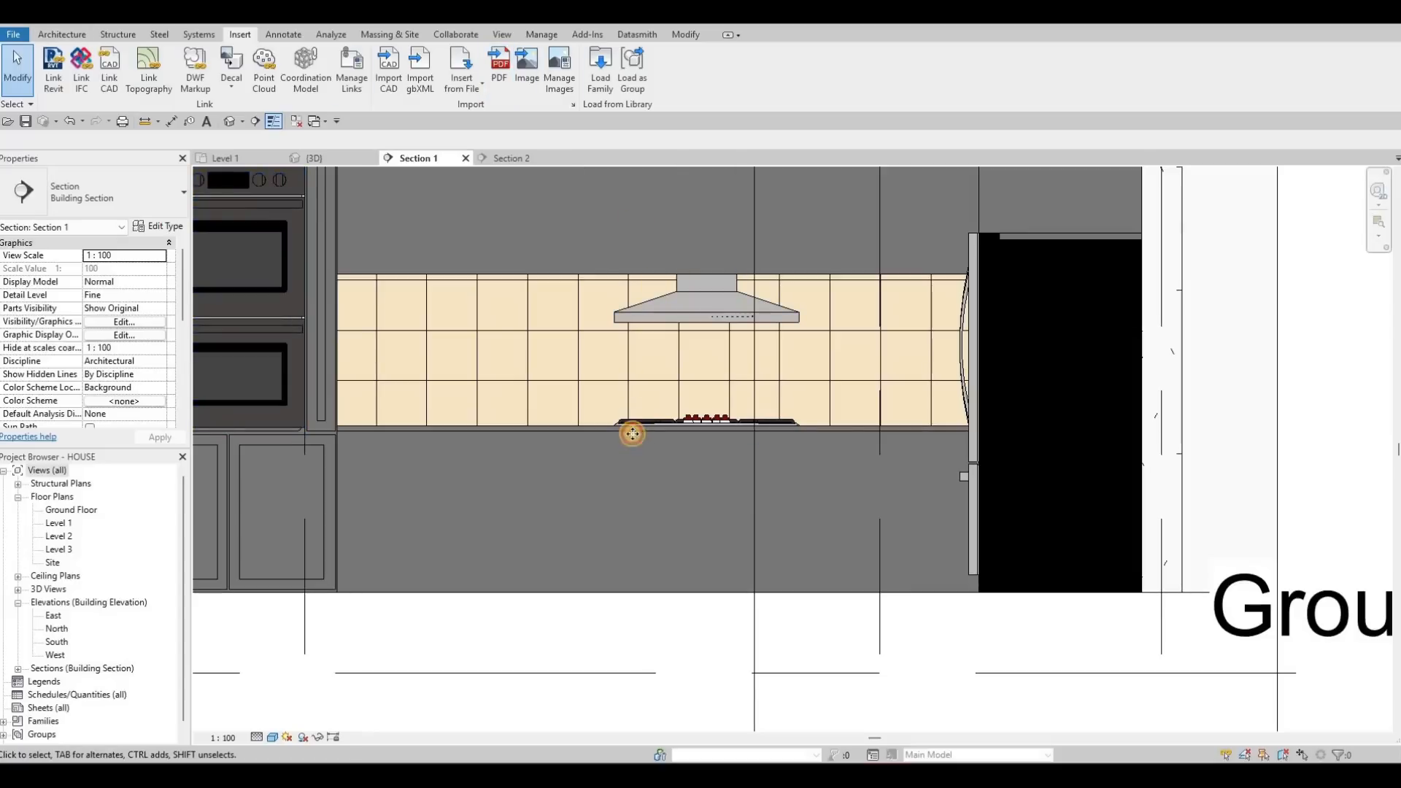
pyautogui.scroll(-2, 591, 408)
pyautogui.click(591, 407)
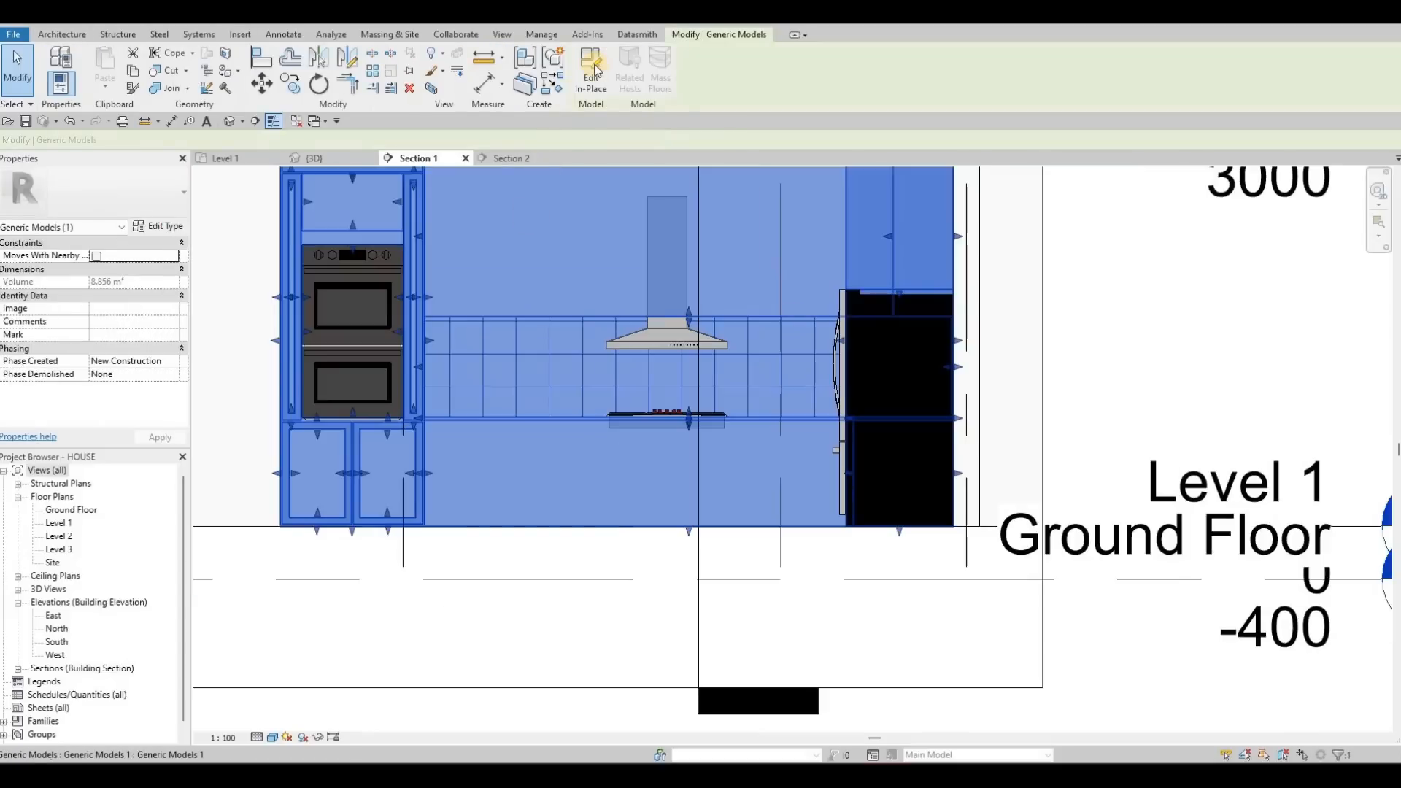
pyautogui.click(594, 71)
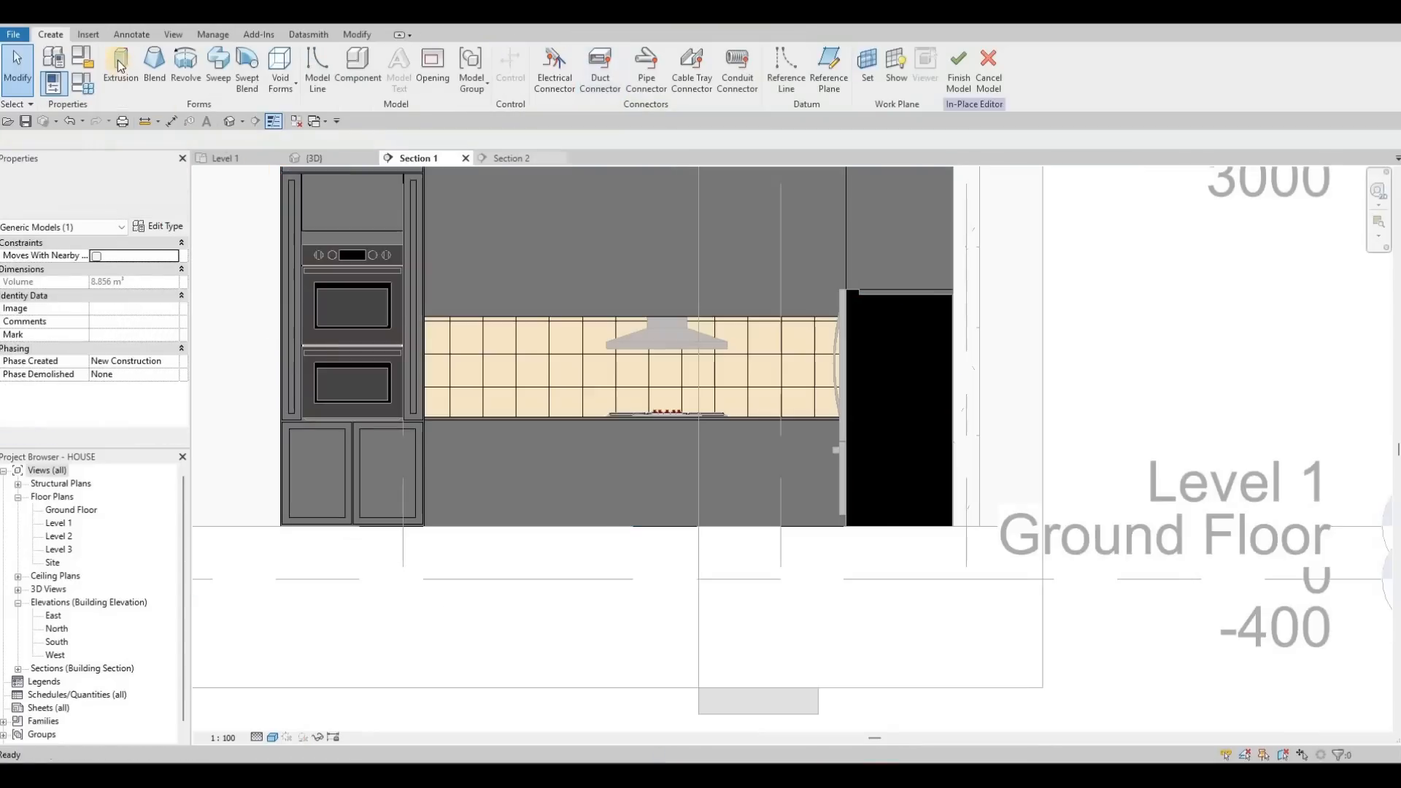
# - Start a new extrusion on the front face of the base cabinet under the cooktop, with an extrusion end of 5 mm
pyautogui.click(120, 60)
pyautogui.click(677, 472)
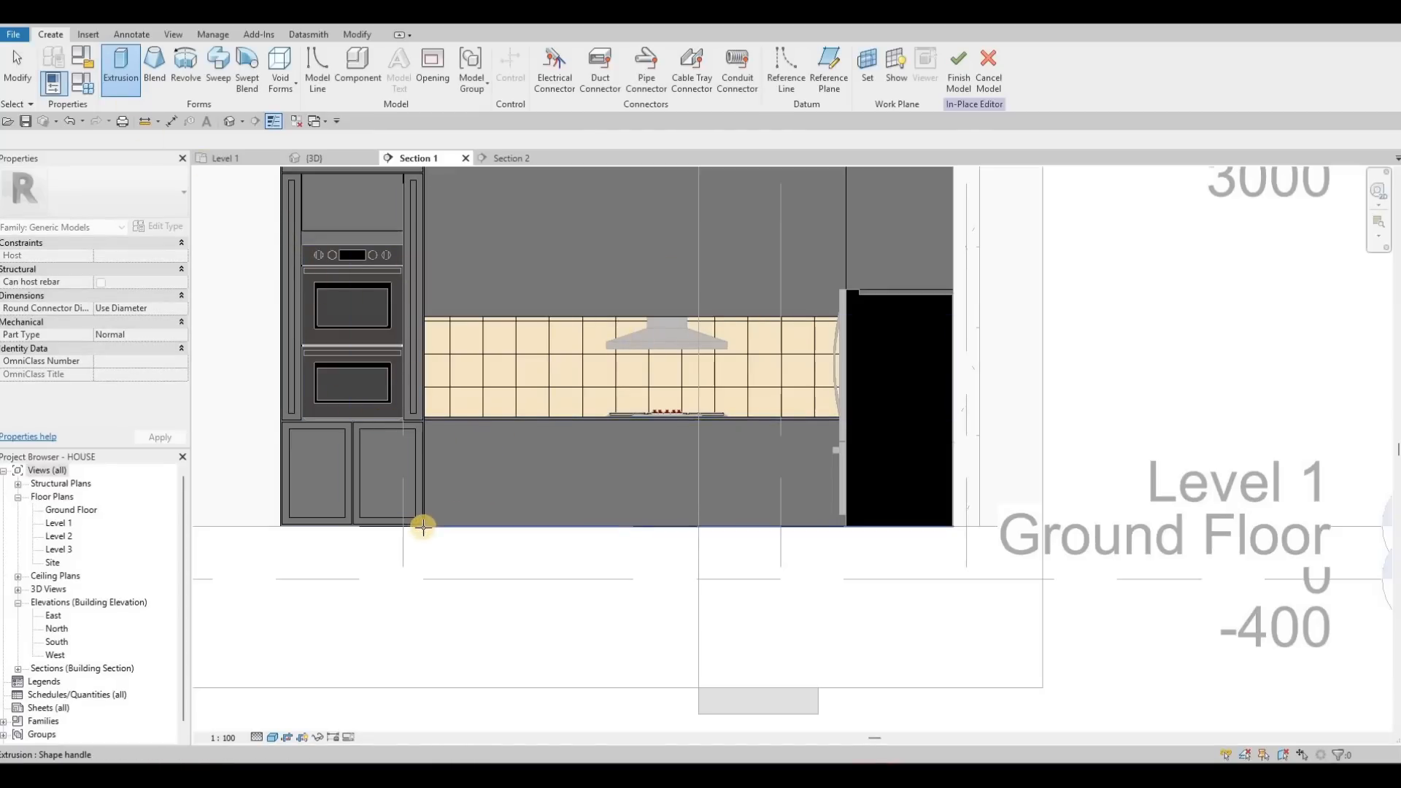
pyautogui.scroll(4, 413, 525)
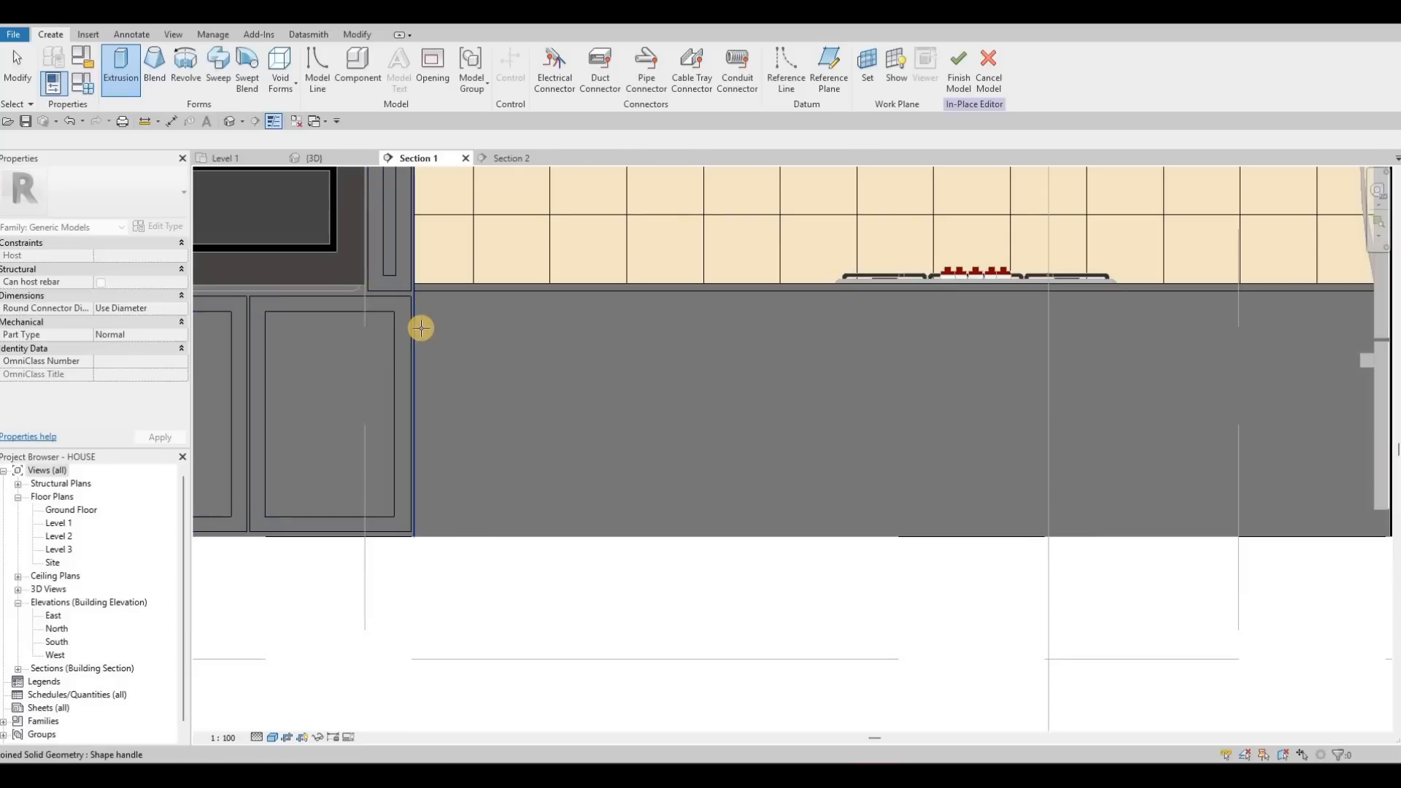
pyautogui.press('Tab')
pyautogui.press('Tab')
pyautogui.click(431, 296)
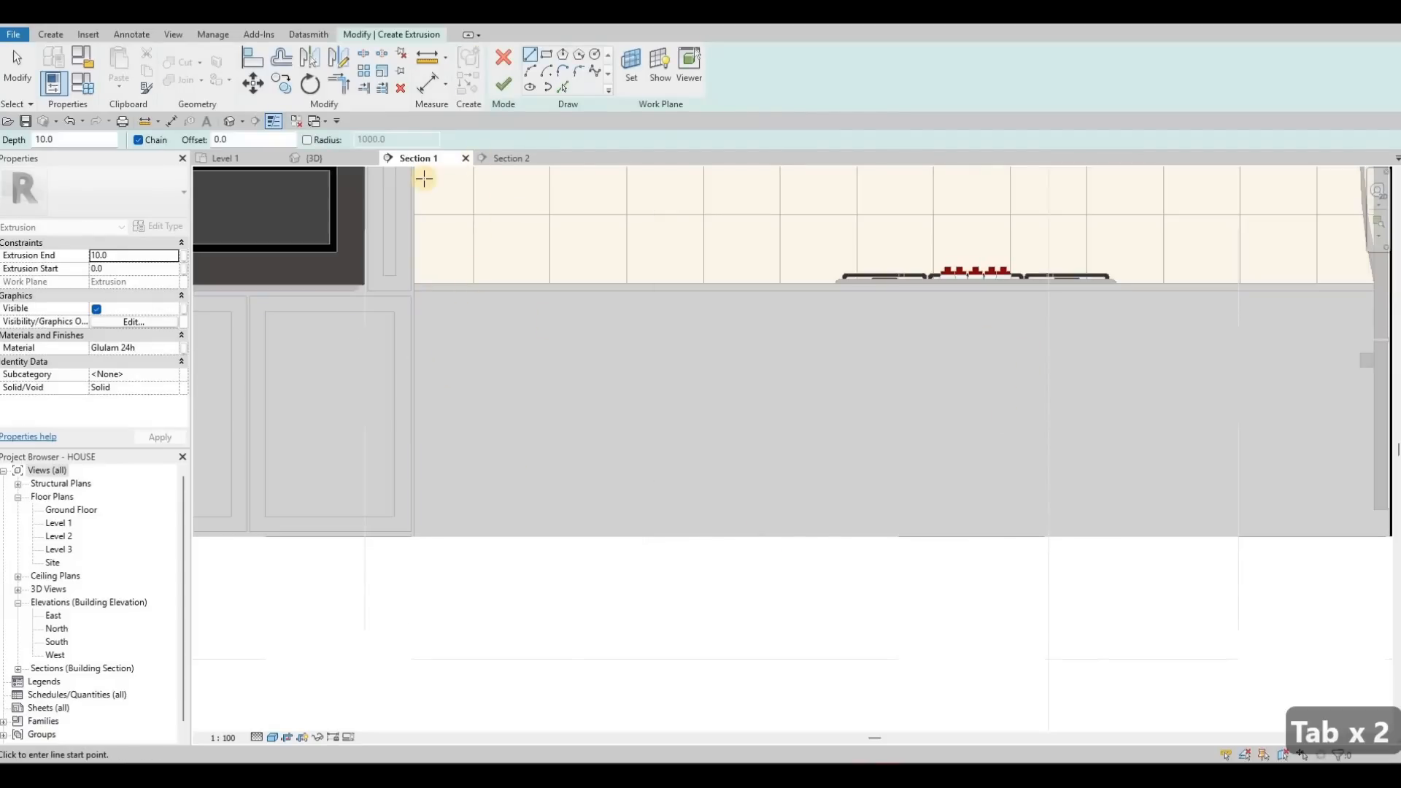
pyautogui.click(129, 253)
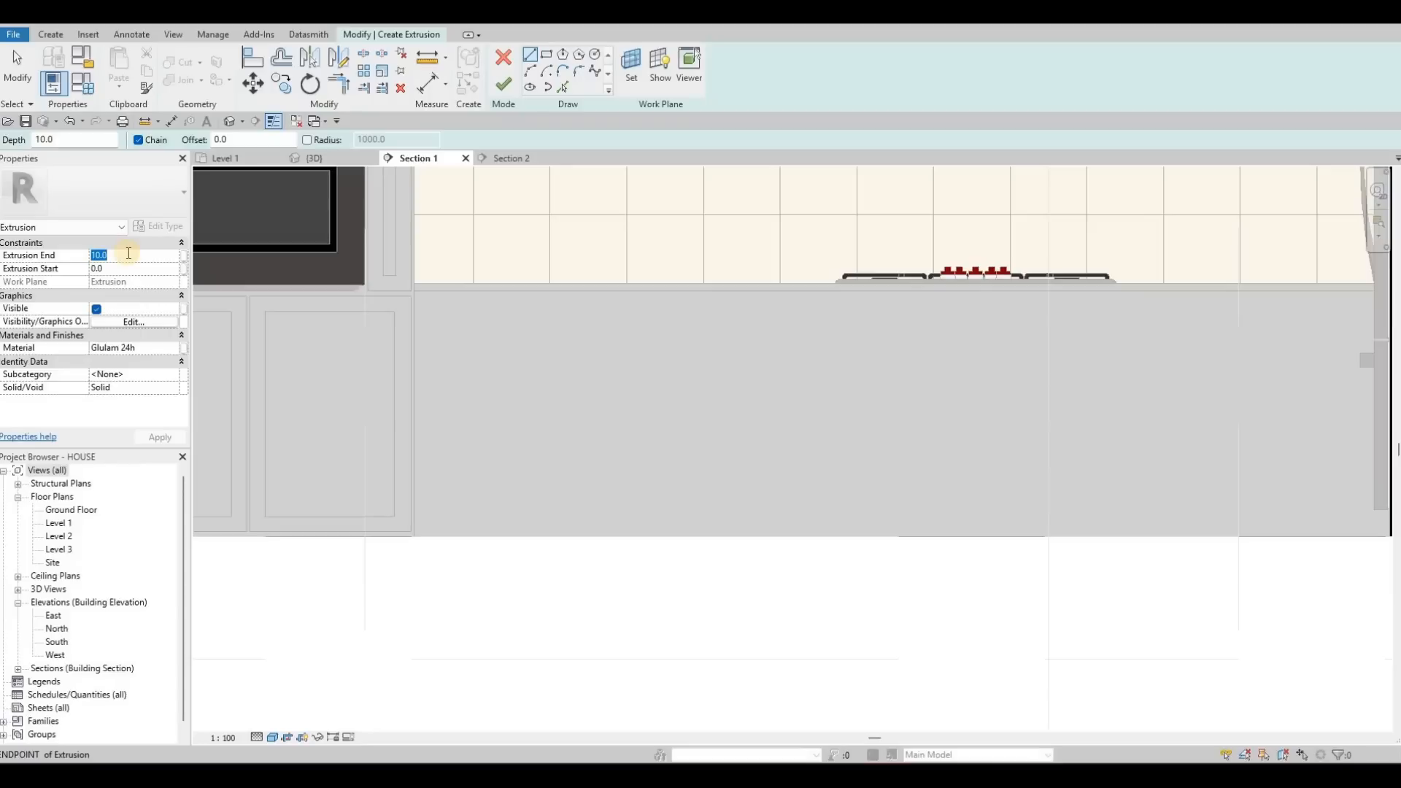
pyautogui.write('5')
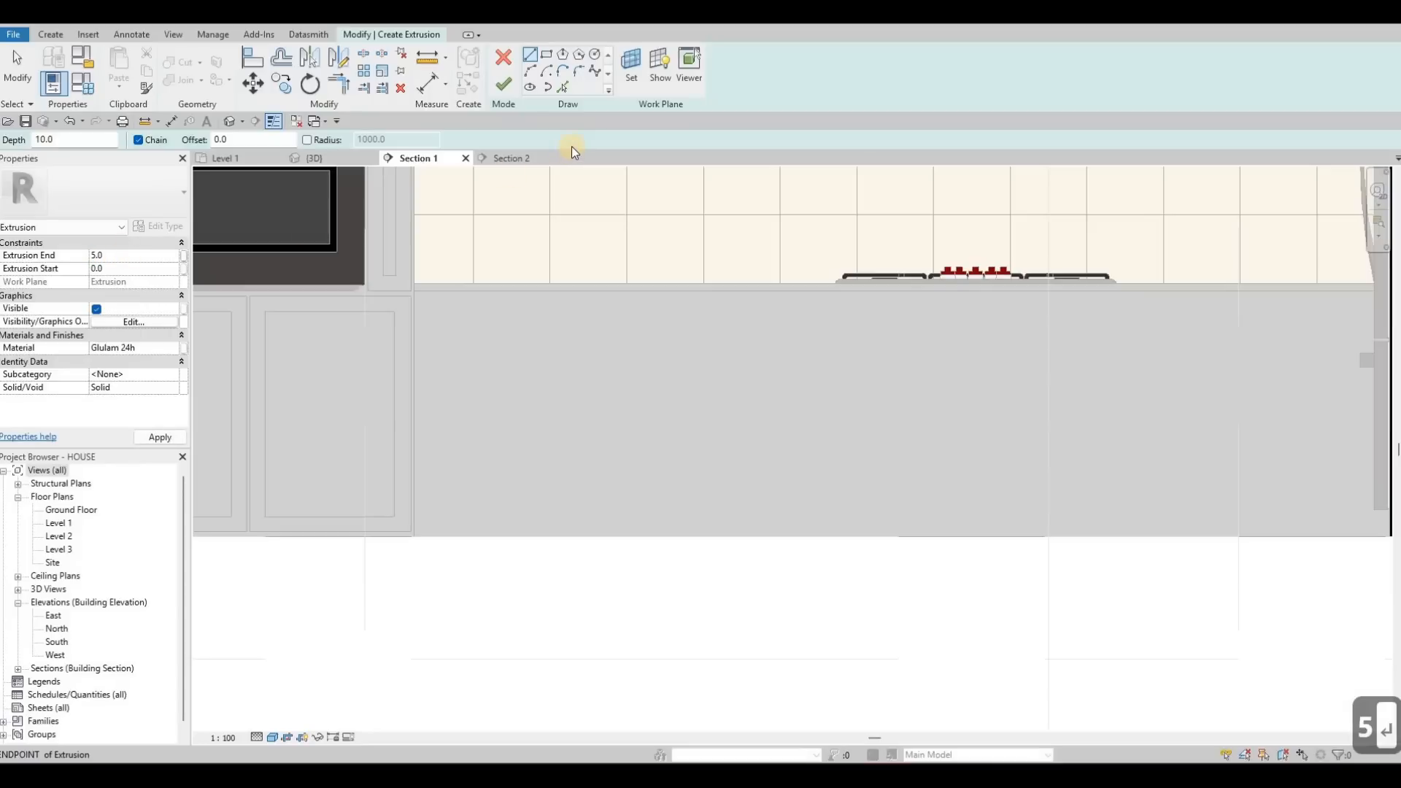
pyautogui.press('Return')
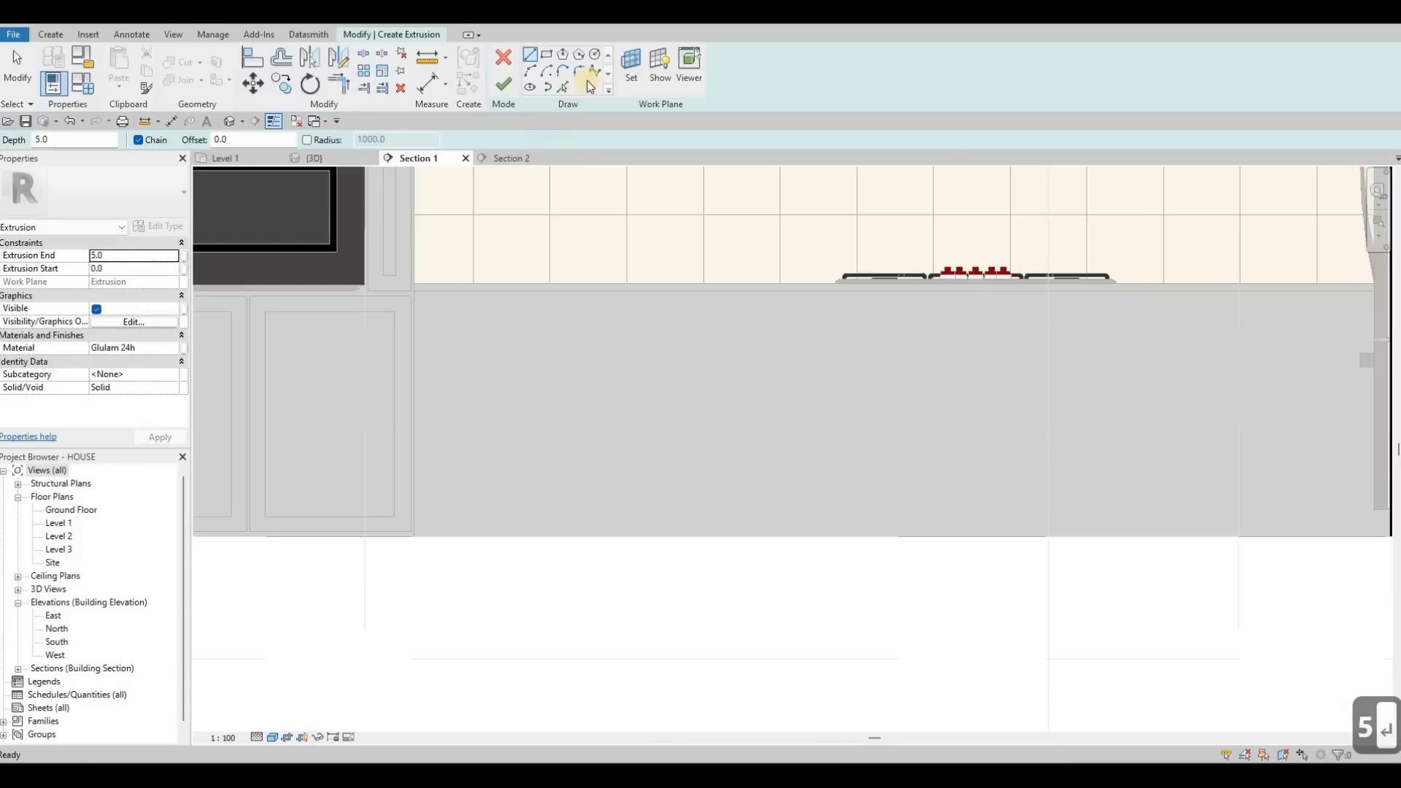
# - Sketch a rectangle with a 10 mm inward offset across the base cabinet front, from the oven cabinet to the fridge
pyautogui.click(547, 57)
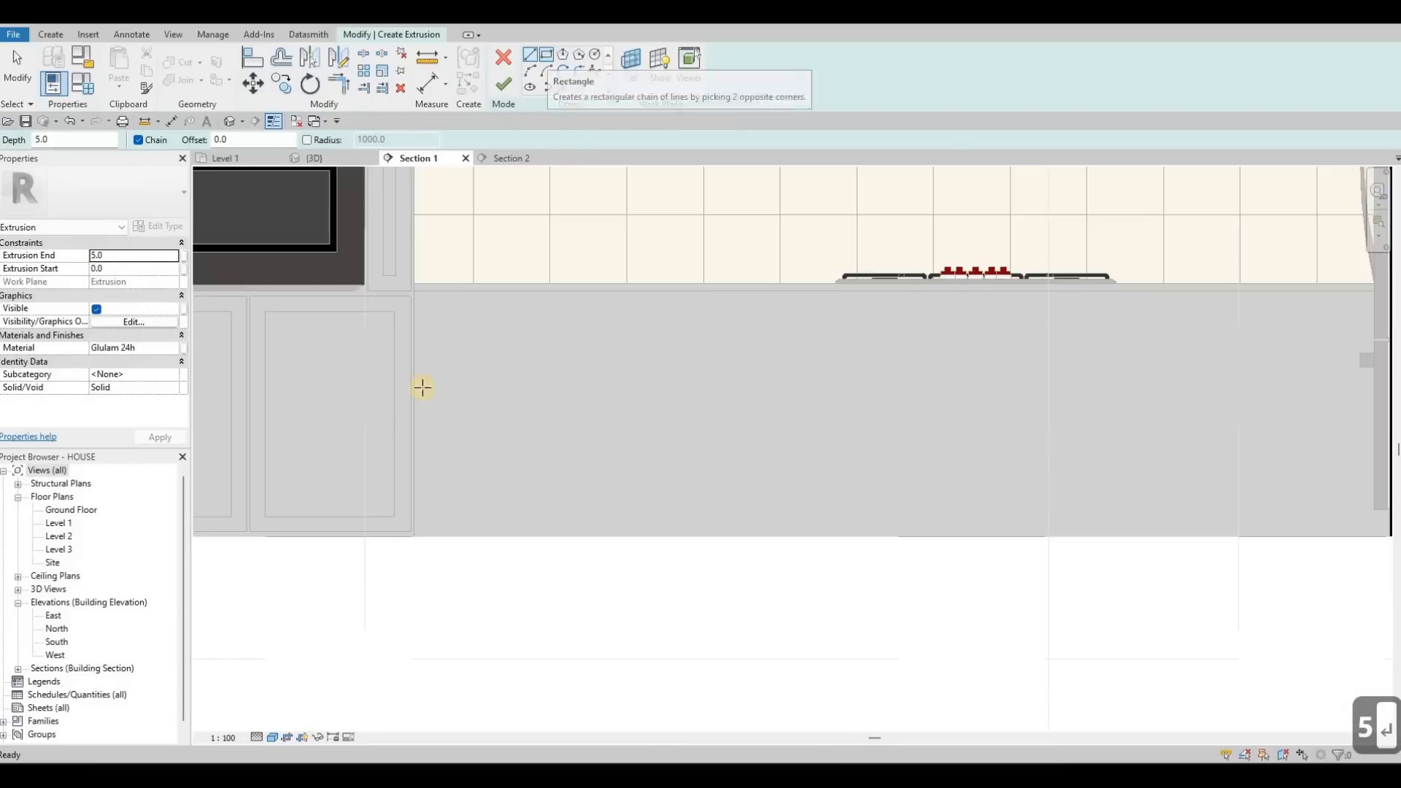
pyautogui.click(546, 56)
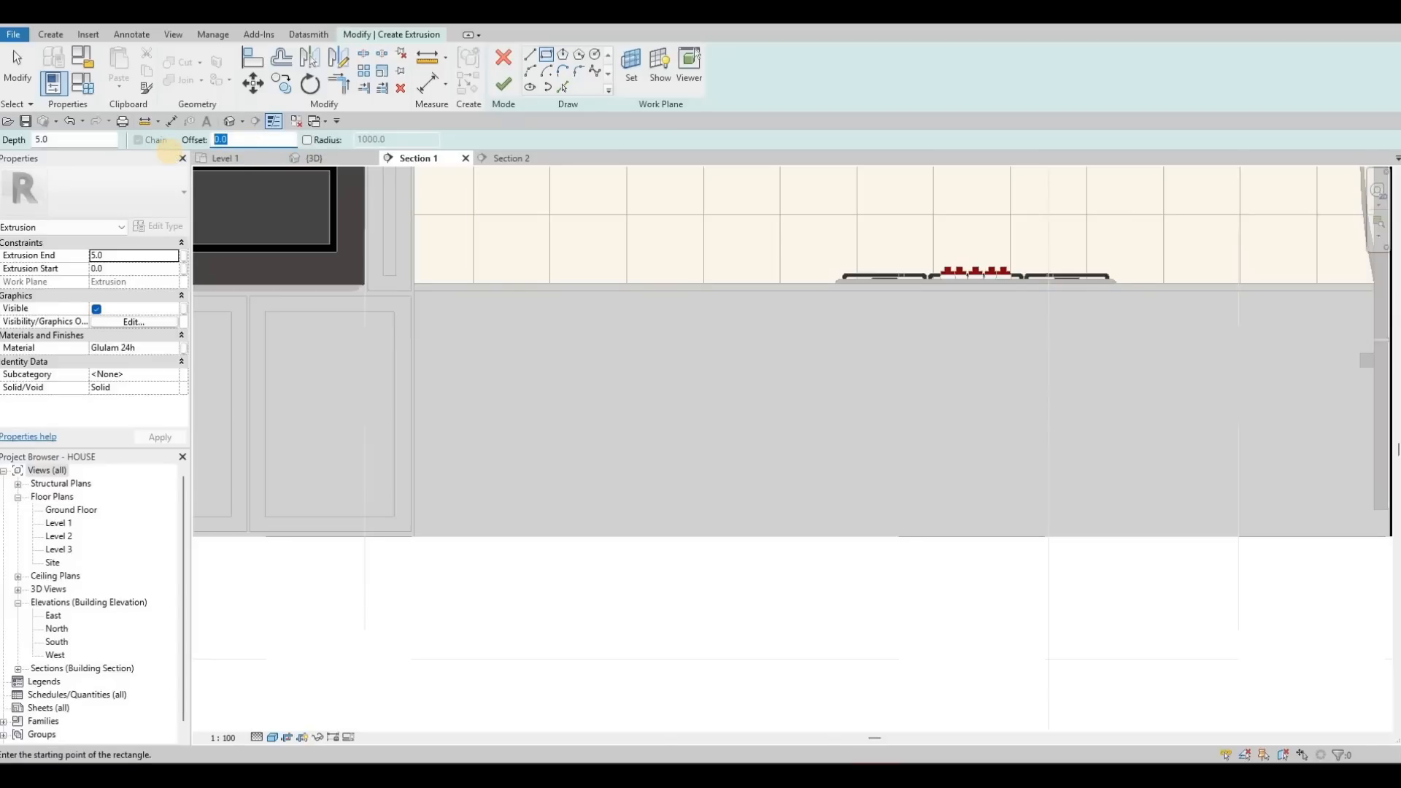
pyautogui.write('0')
pyautogui.press('BackSpace')
pyautogui.write('10')
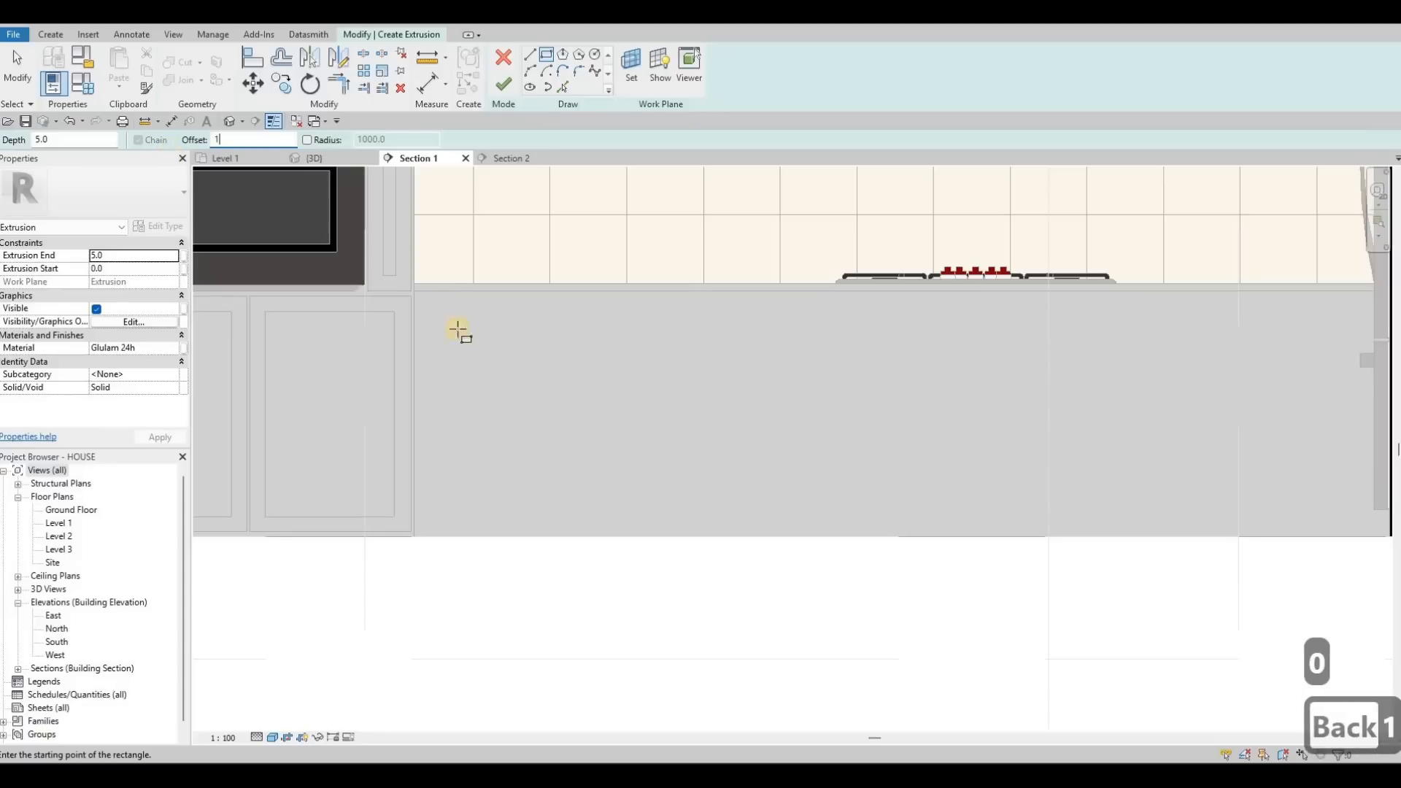
pyautogui.press('Return')
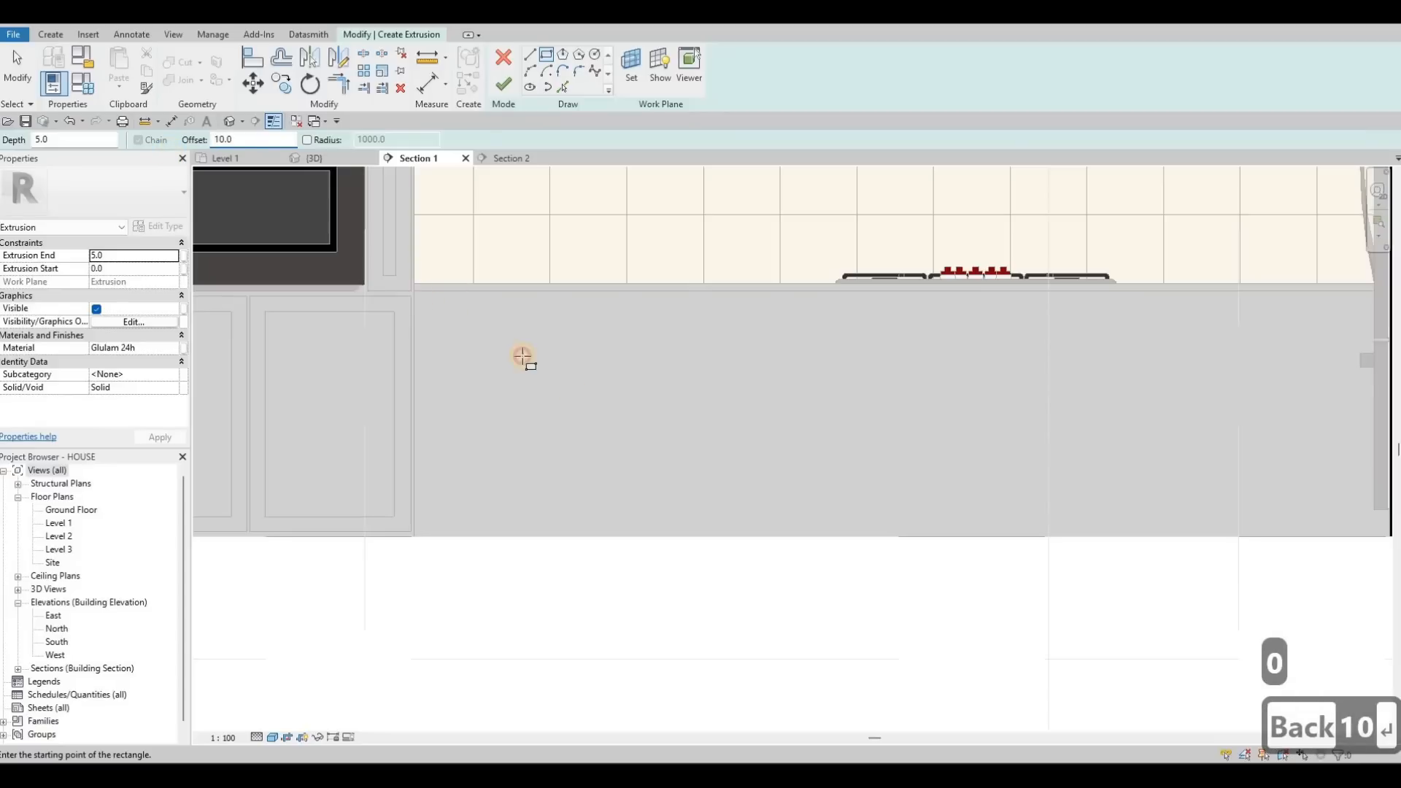
pyautogui.click(579, 393)
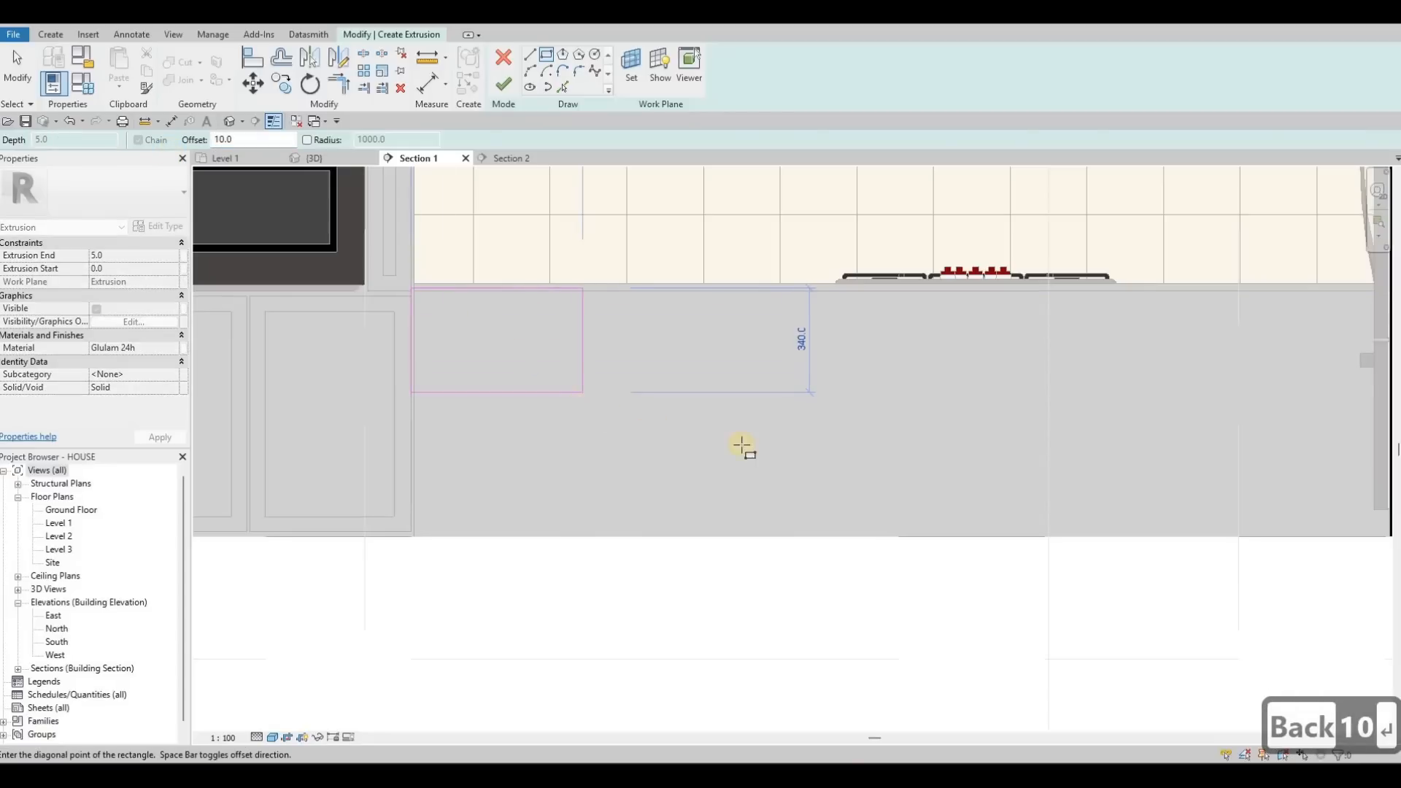
pyautogui.scroll(-5, 921, 476)
pyautogui.scroll(3, 1081, 494)
pyautogui.moveTo(995, 472); pyautogui.dragTo(1102, 492, button='middle')
pyautogui.scroll(3, 1101, 491)
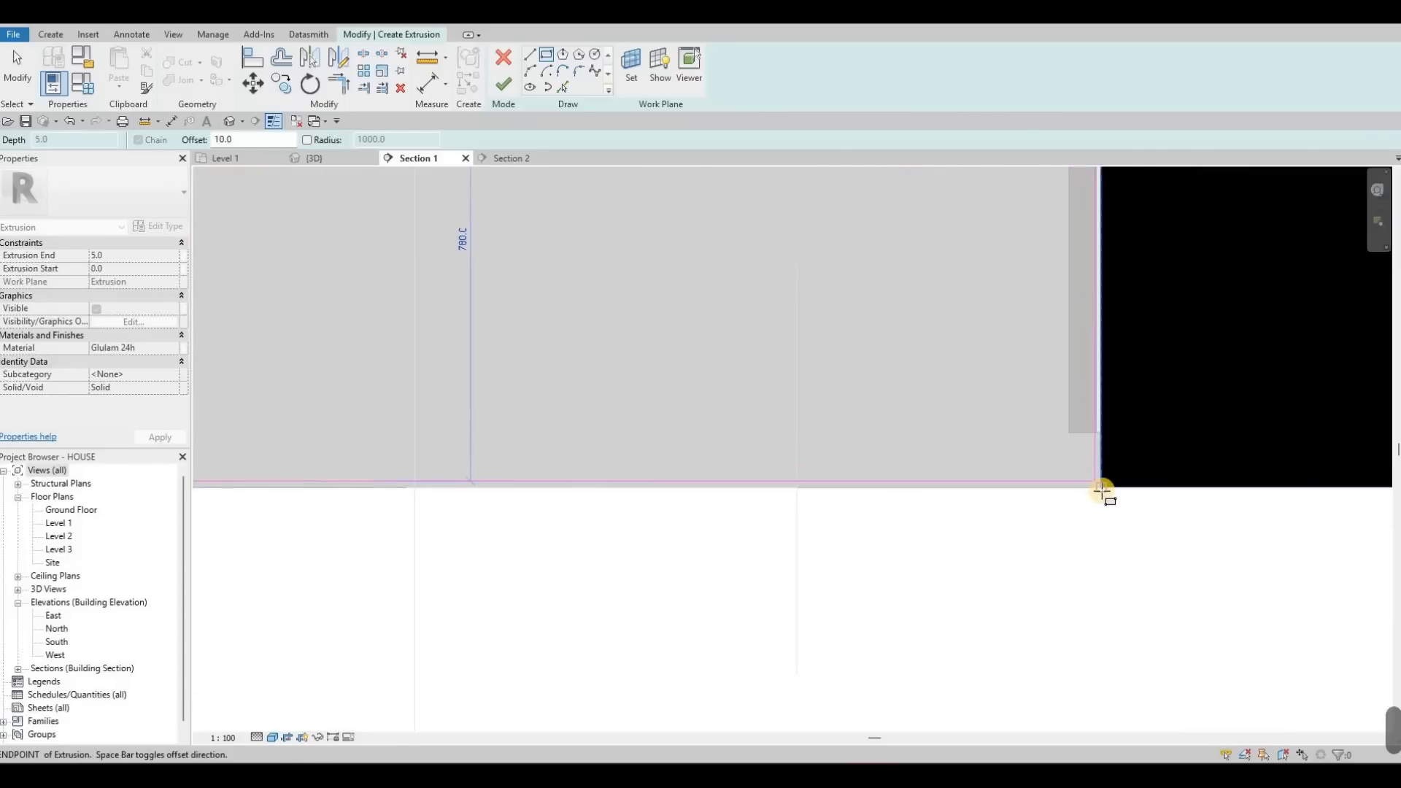
pyautogui.click(1101, 487)
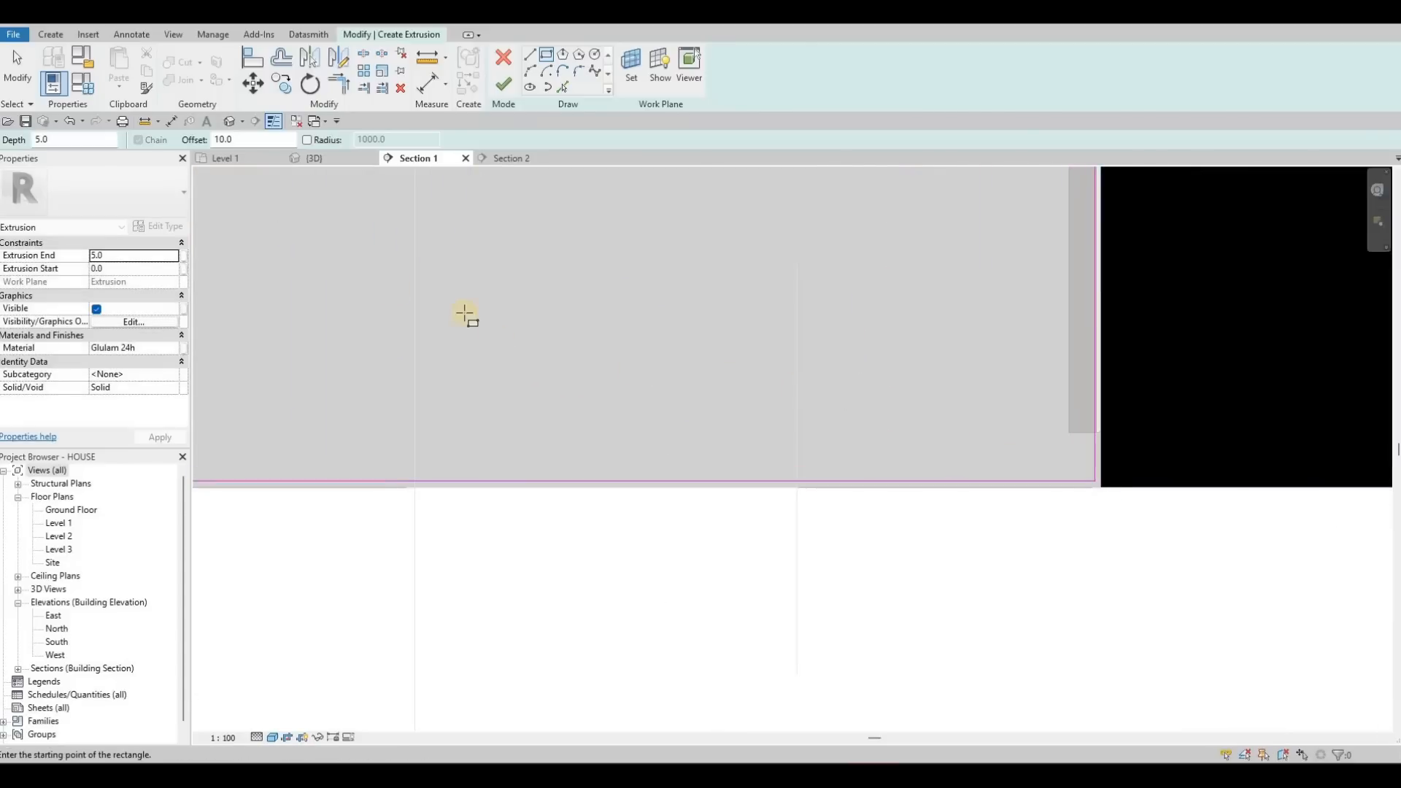
pyautogui.scroll(-3, 938, 414)
pyautogui.scroll(3, 475, 319)
pyautogui.moveTo(475, 318); pyautogui.dragTo(818, 394, button='middle')
pyautogui.scroll(2, 801, 357)
pyautogui.scroll(-4, 615, 319)
pyautogui.moveTo(547, 207); pyautogui.dragTo(440, 201, button='middle')
pyautogui.press('Escape')
pyautogui.moveTo(697, 229); pyautogui.dragTo(538, 219, button='middle')
pyautogui.press('l')
pyautogui.press('i')
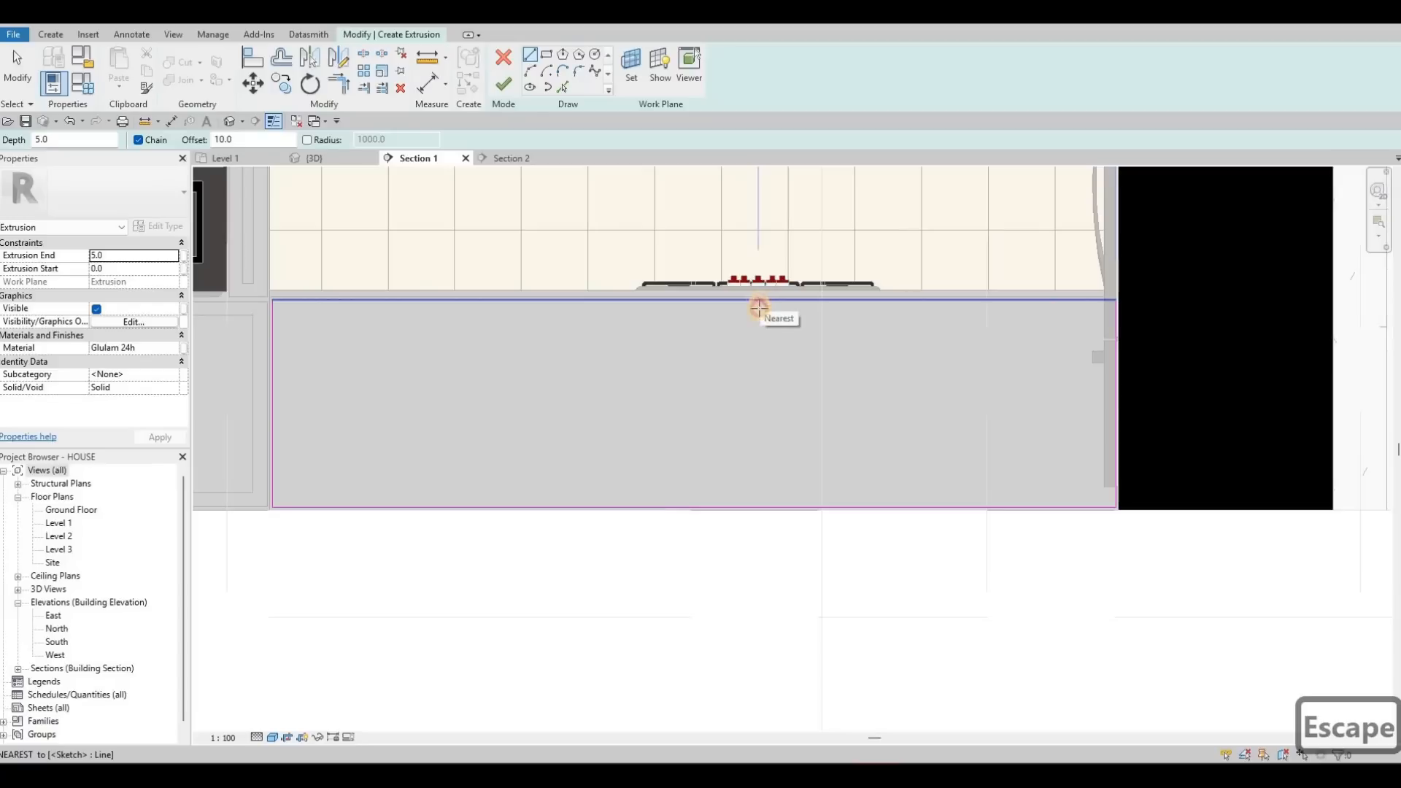
pyautogui.click(763, 469)
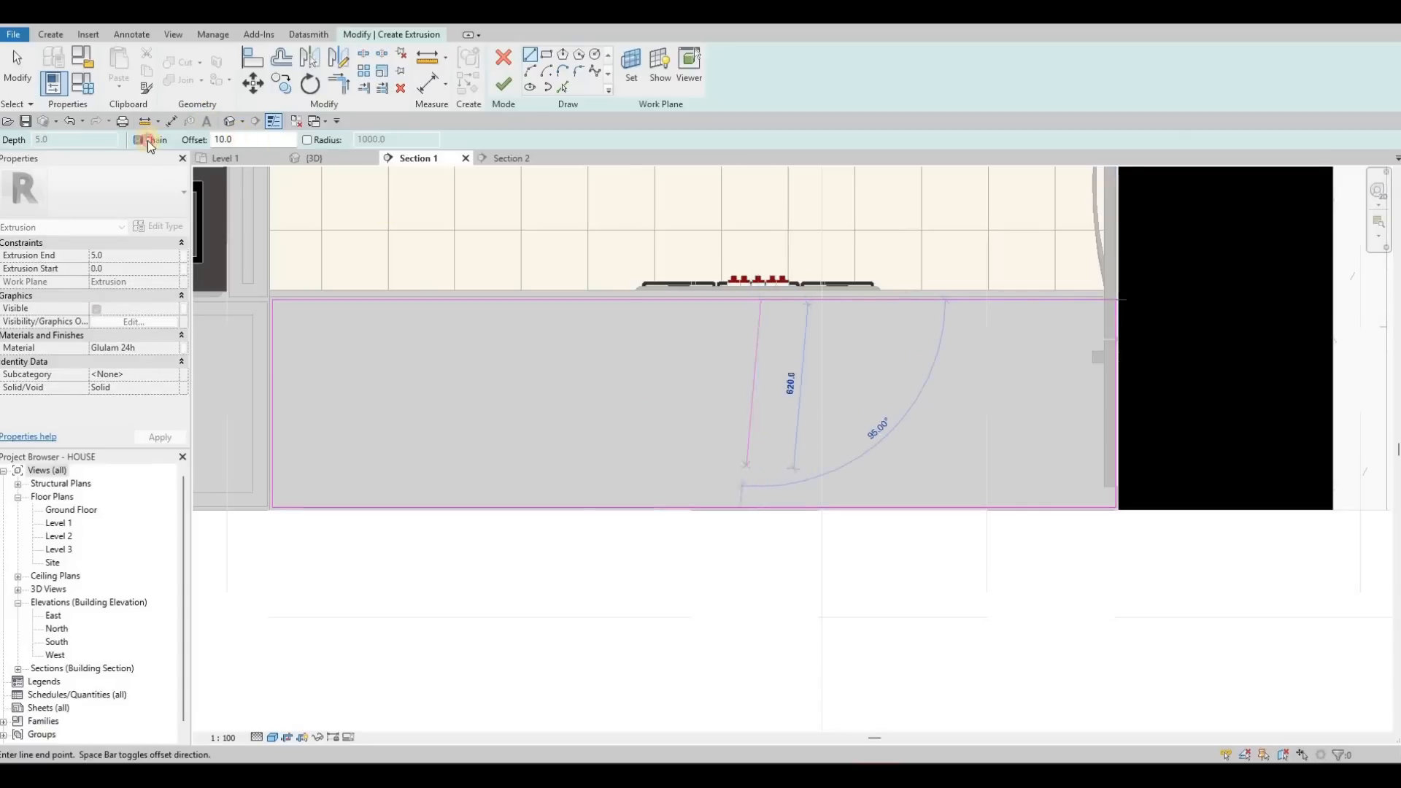
pyautogui.press('Escape')
pyautogui.press('Escape')
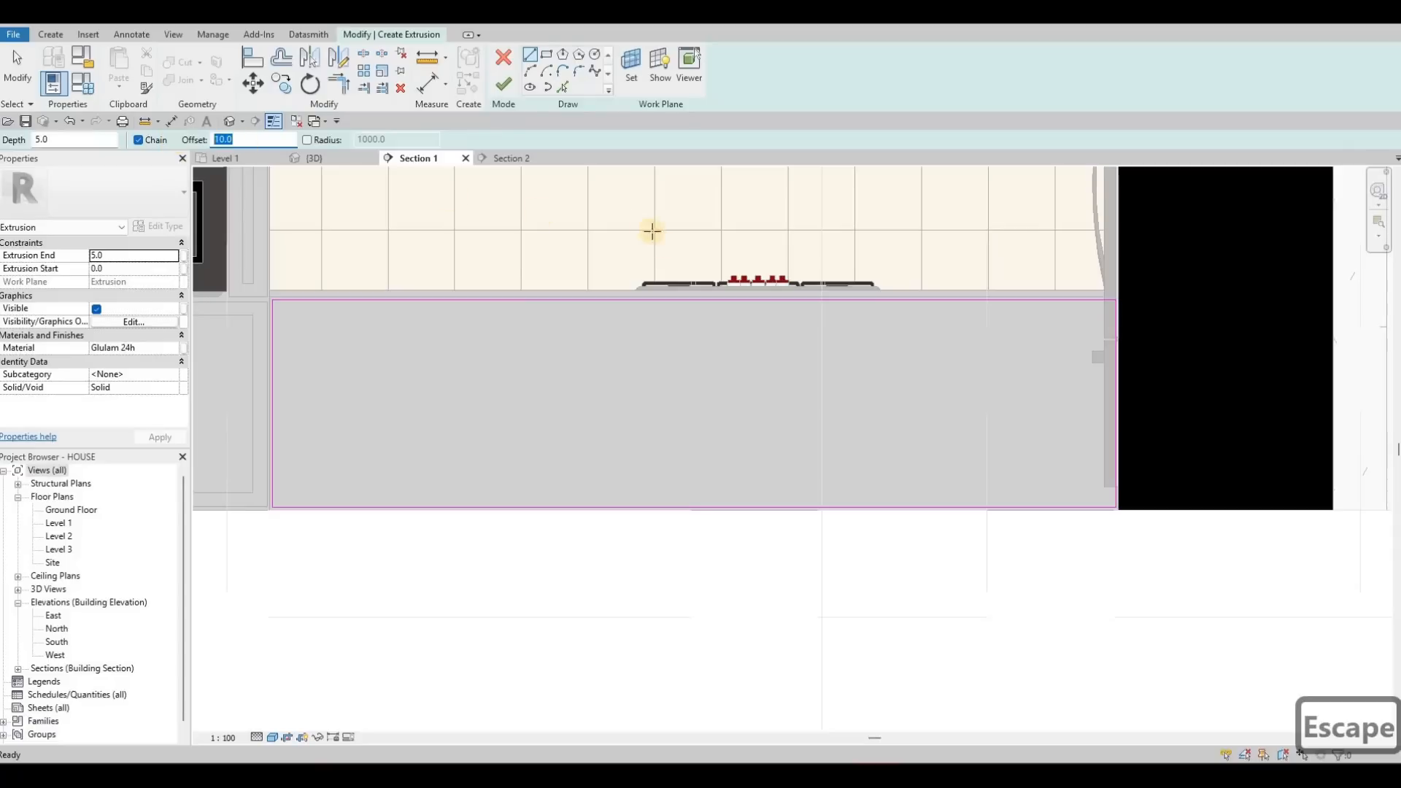
# - Set the line offset to 0 and draw a vertical line across the full height of the rectangle, below the cooktop's centre
pyautogui.write('0')
pyautogui.press('Return')
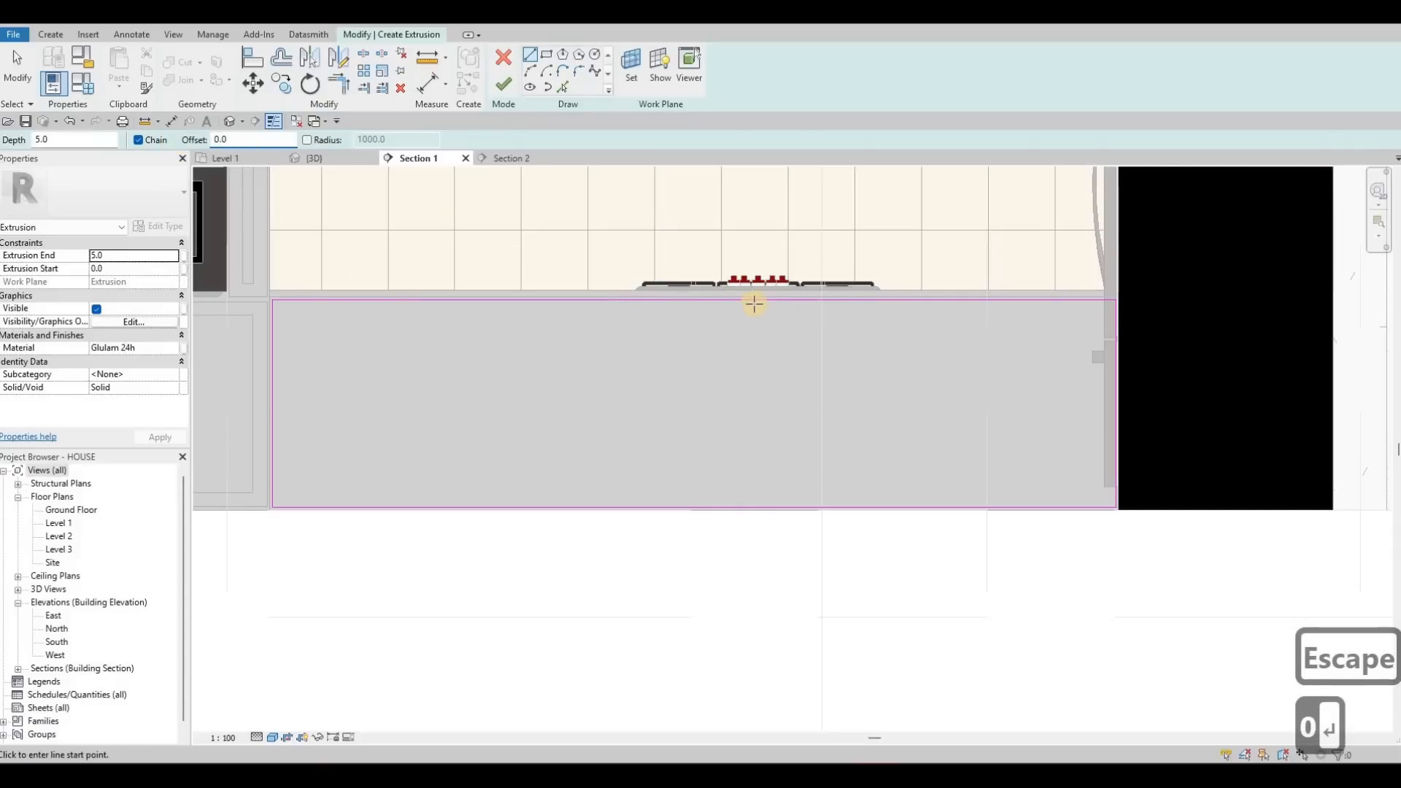
pyautogui.scroll(2, 754, 304)
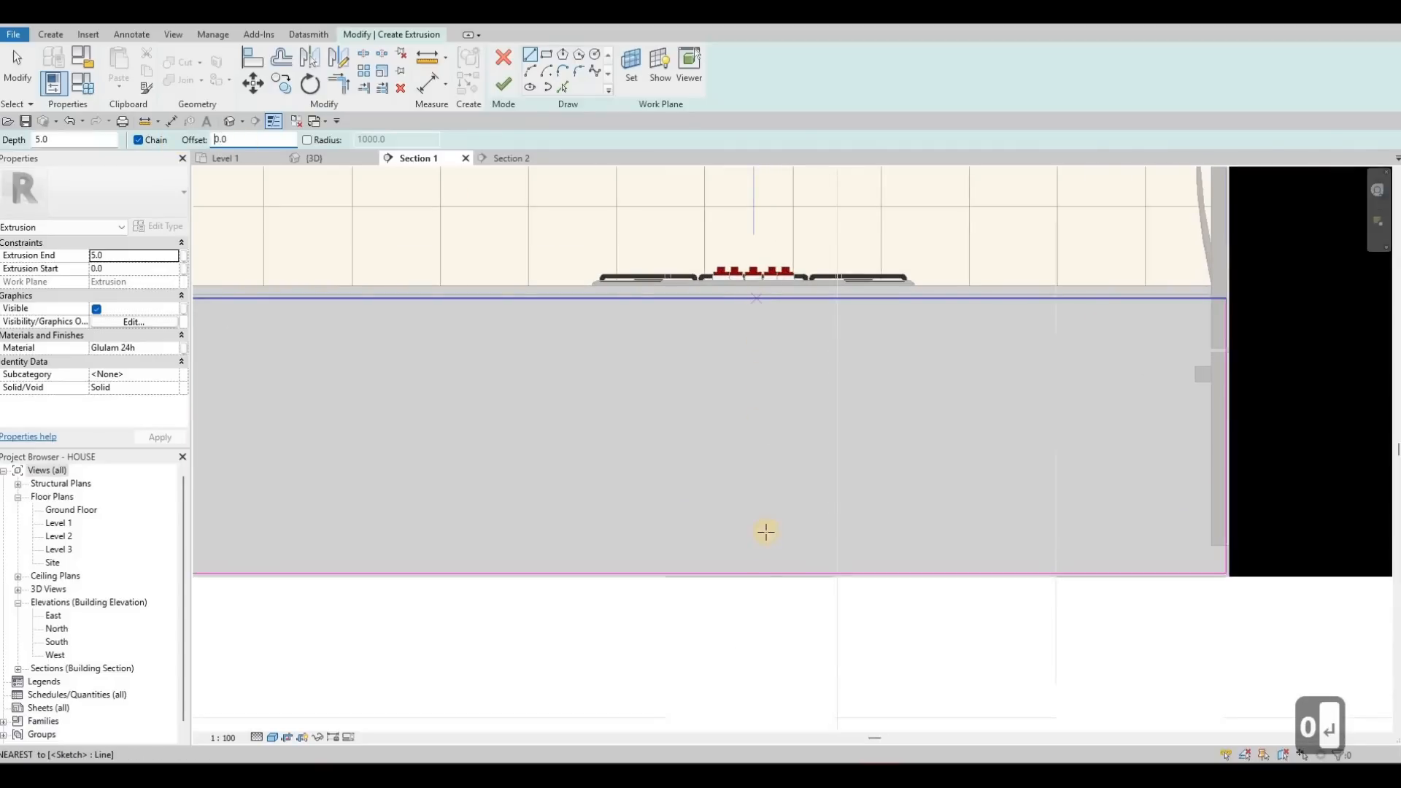
pyautogui.click(759, 577)
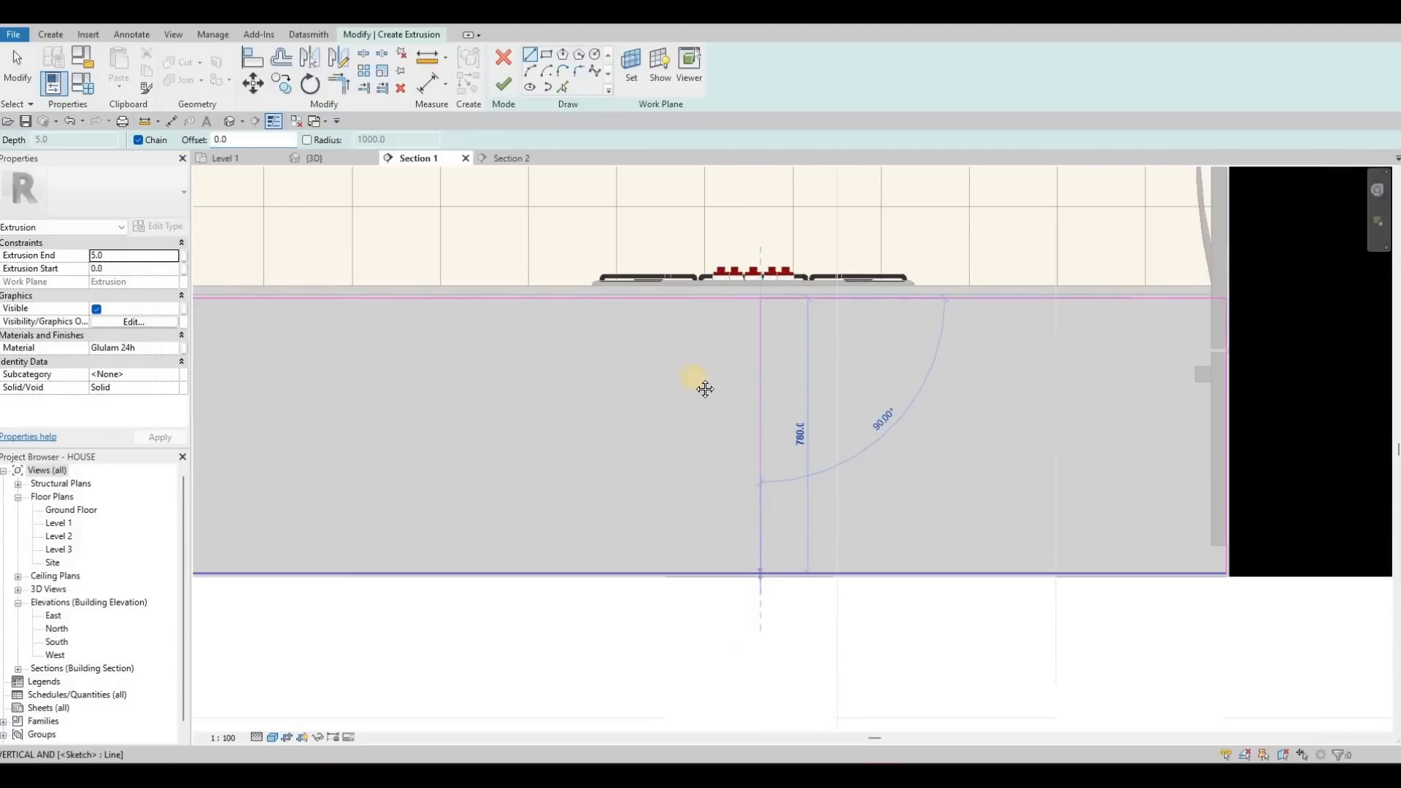
pyautogui.press('Escape')
pyautogui.scroll(-2, 702, 363)
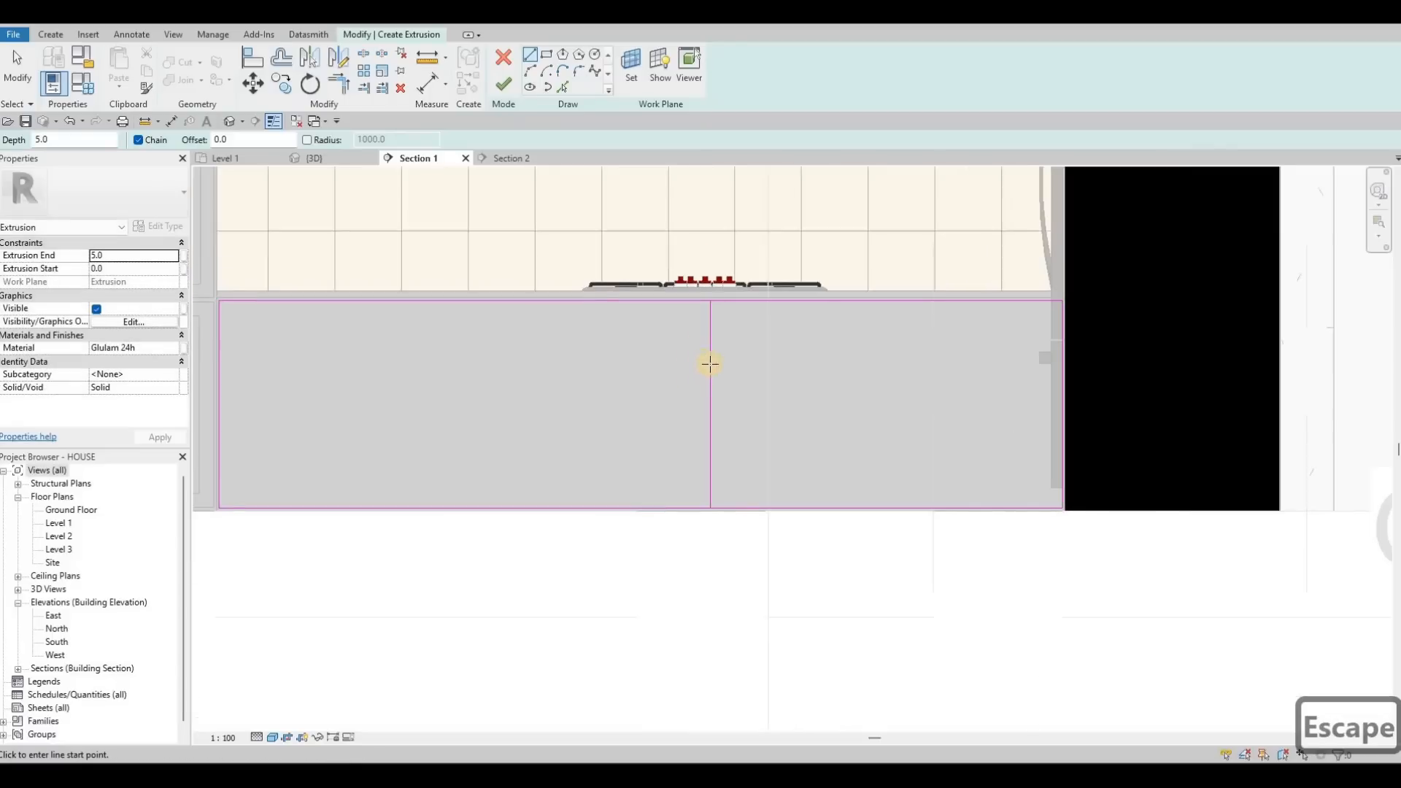
pyautogui.moveTo(711, 364); pyautogui.dragTo(727, 364, button='middle')
pyautogui.press('Escape')
pyautogui.press('Escape')
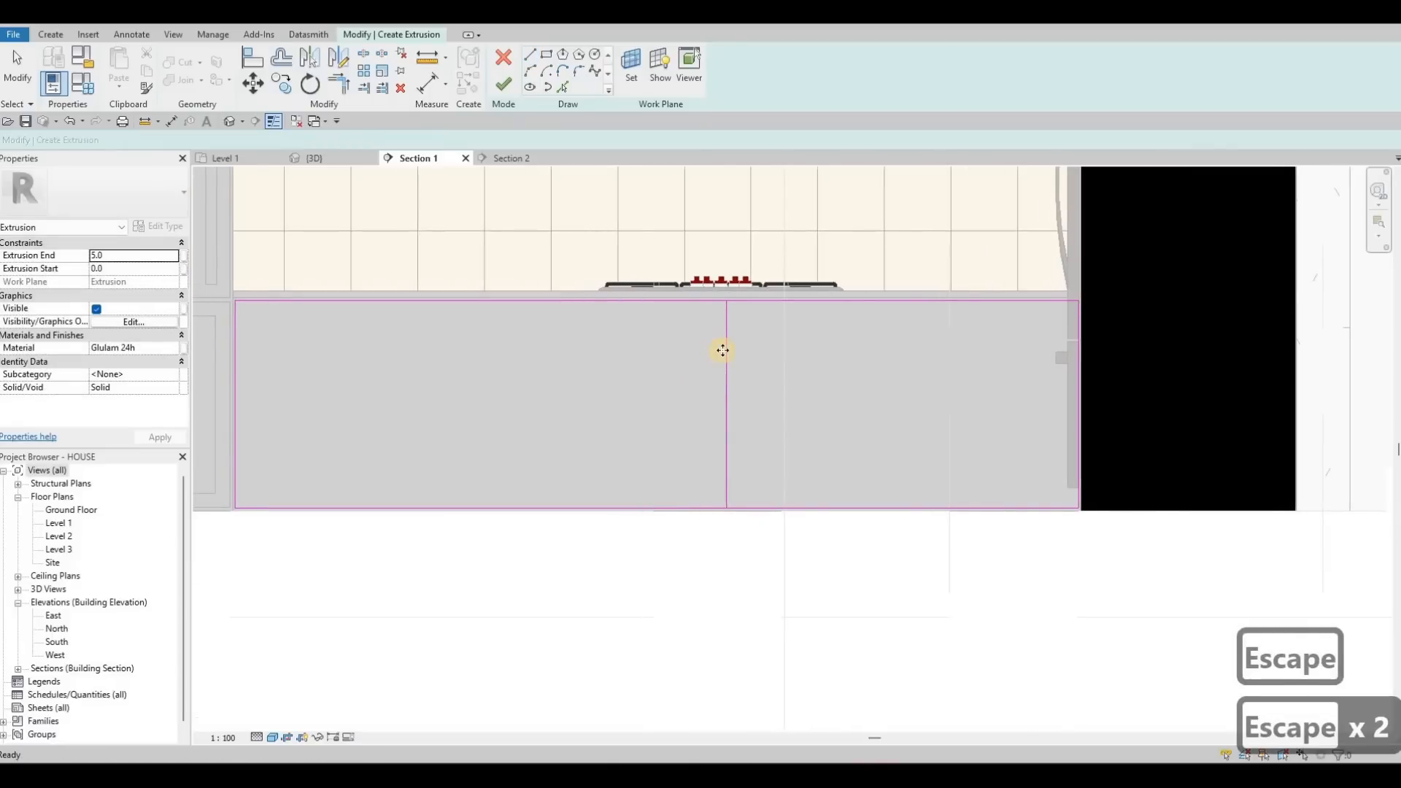
# - Copy the vertical divider line about 480 mm towards the fridge
pyautogui.click(726, 354)
pyautogui.press('c')
pyautogui.press('o')
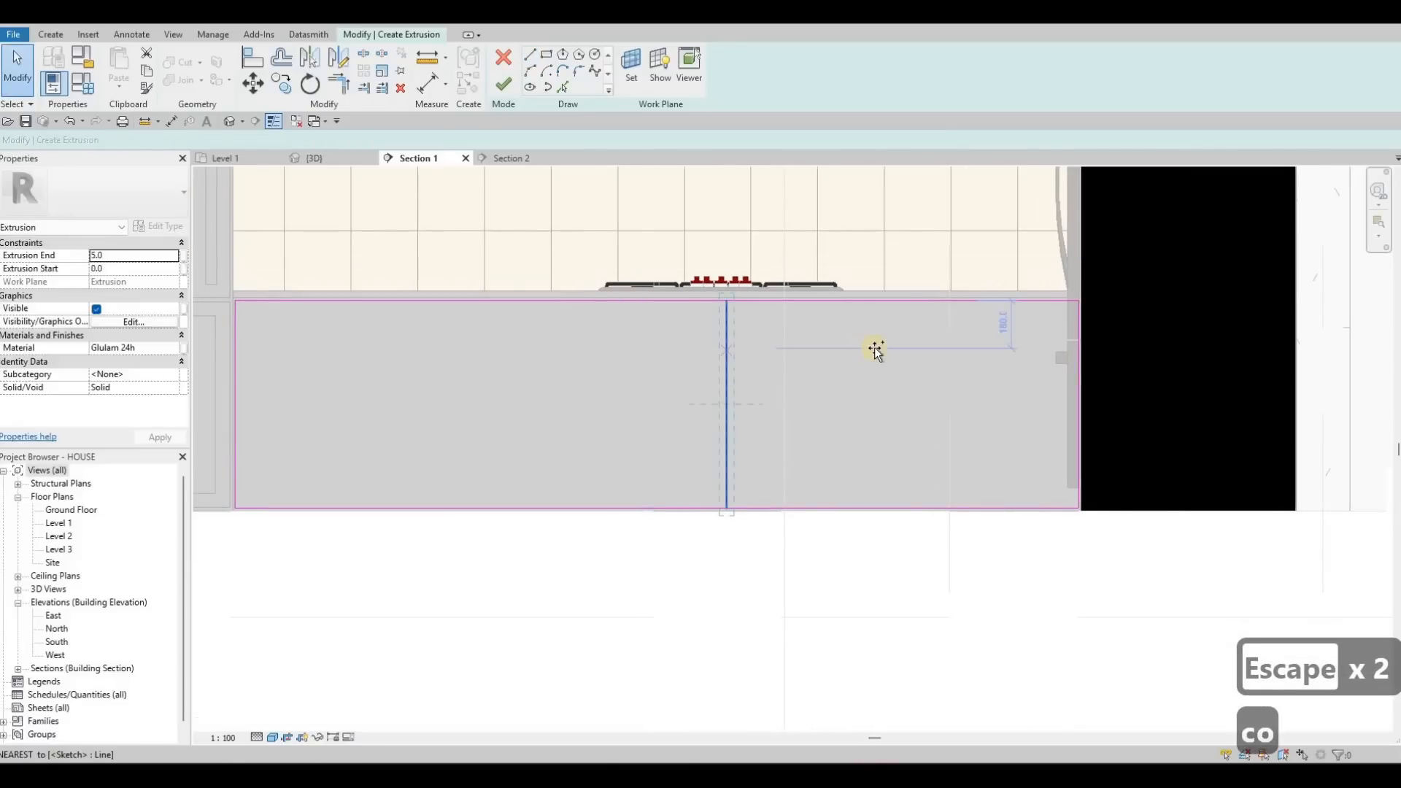
pyautogui.click(727, 351)
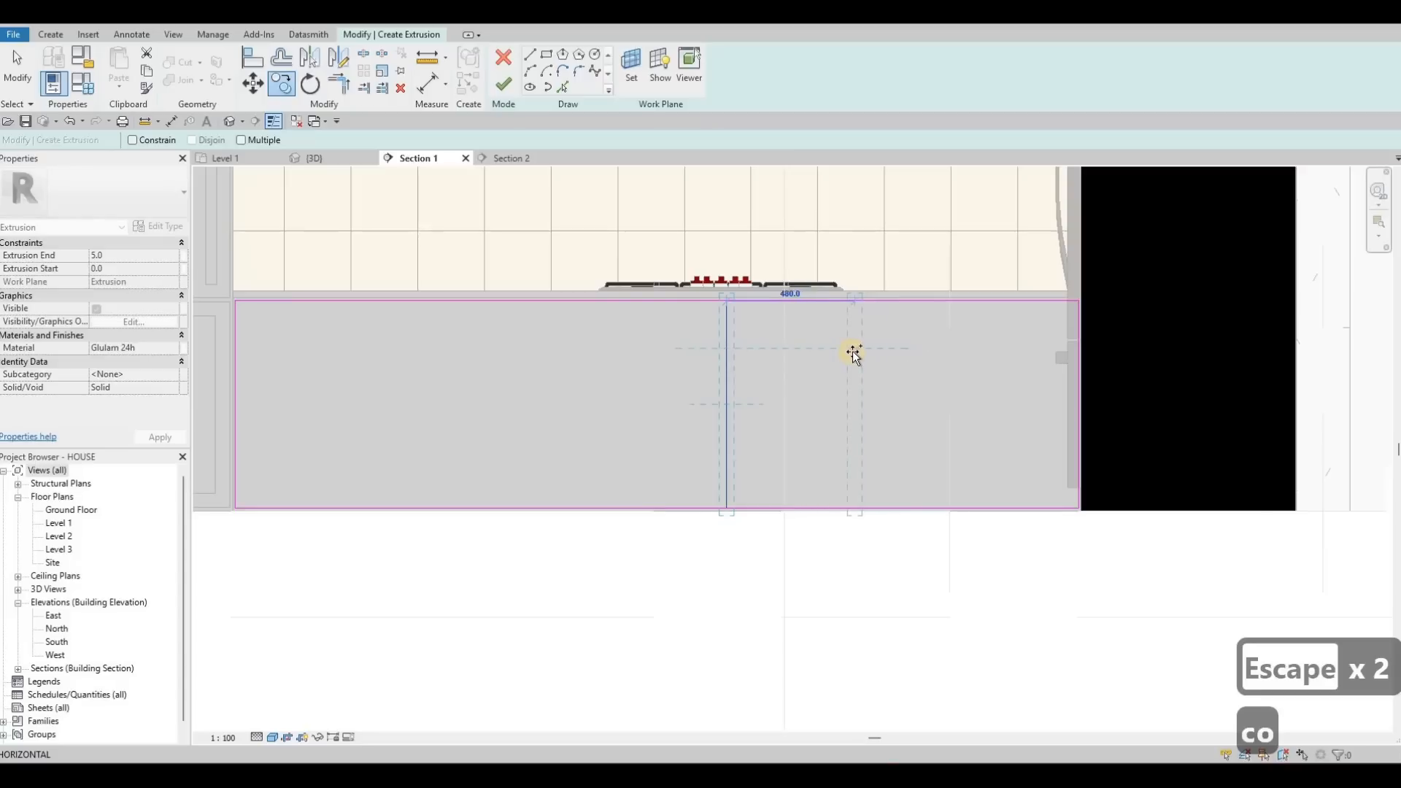
pyautogui.click(854, 354)
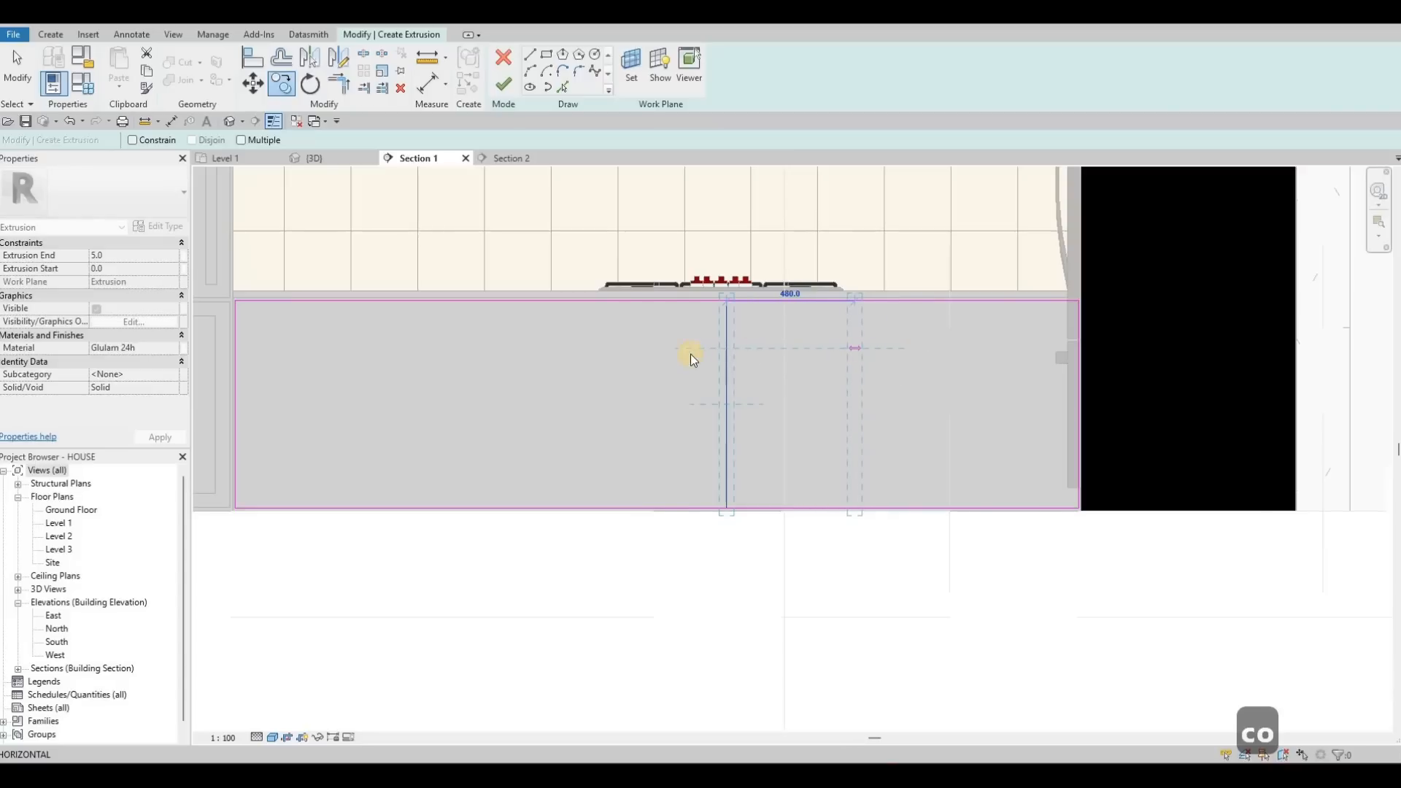
pyautogui.click(728, 354)
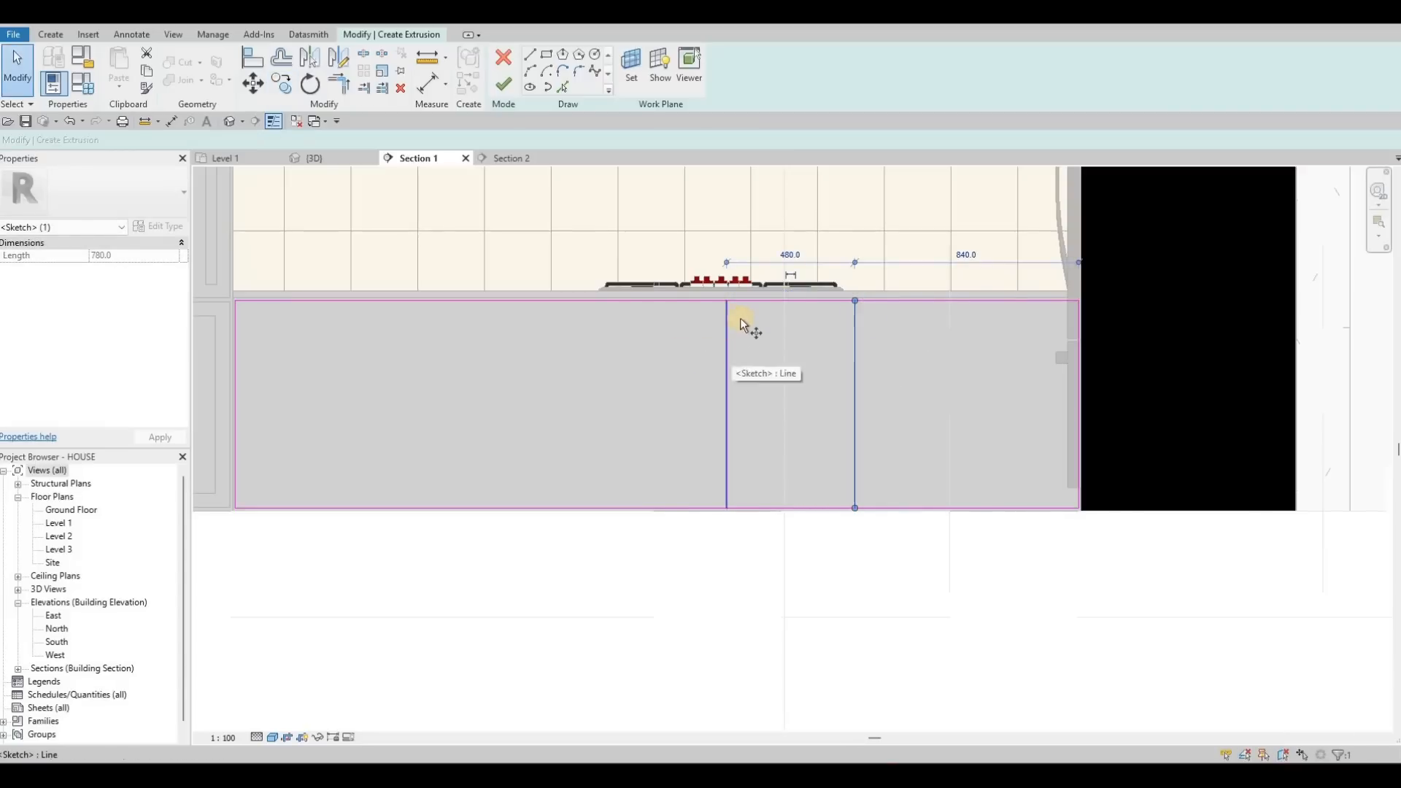
pyautogui.press('Escape')
pyautogui.press('Escape')
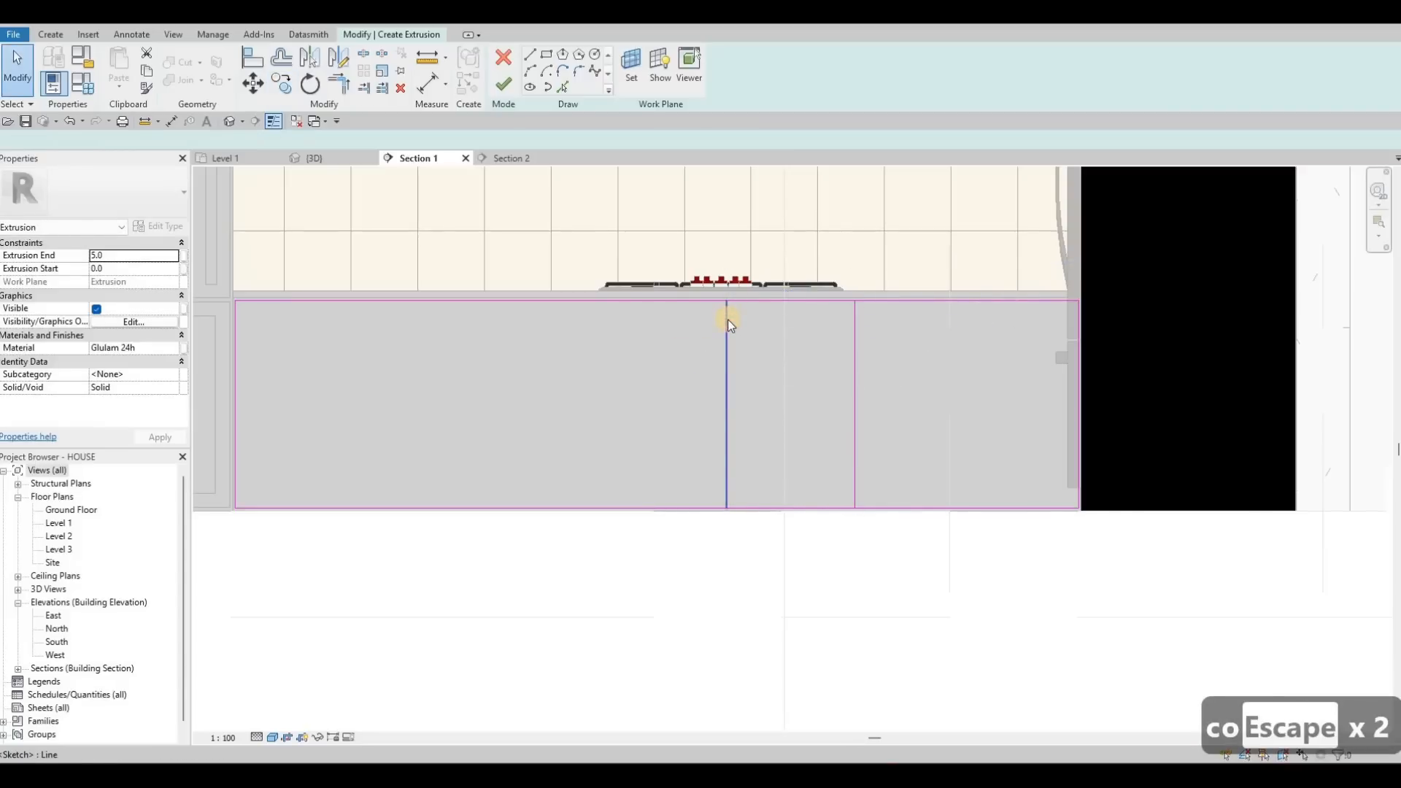
# - Copy the divider line below the cooktop's centre 480 mm towards the oven cabinet
pyautogui.click(728, 321)
pyautogui.press('c')
pyautogui.press('o')
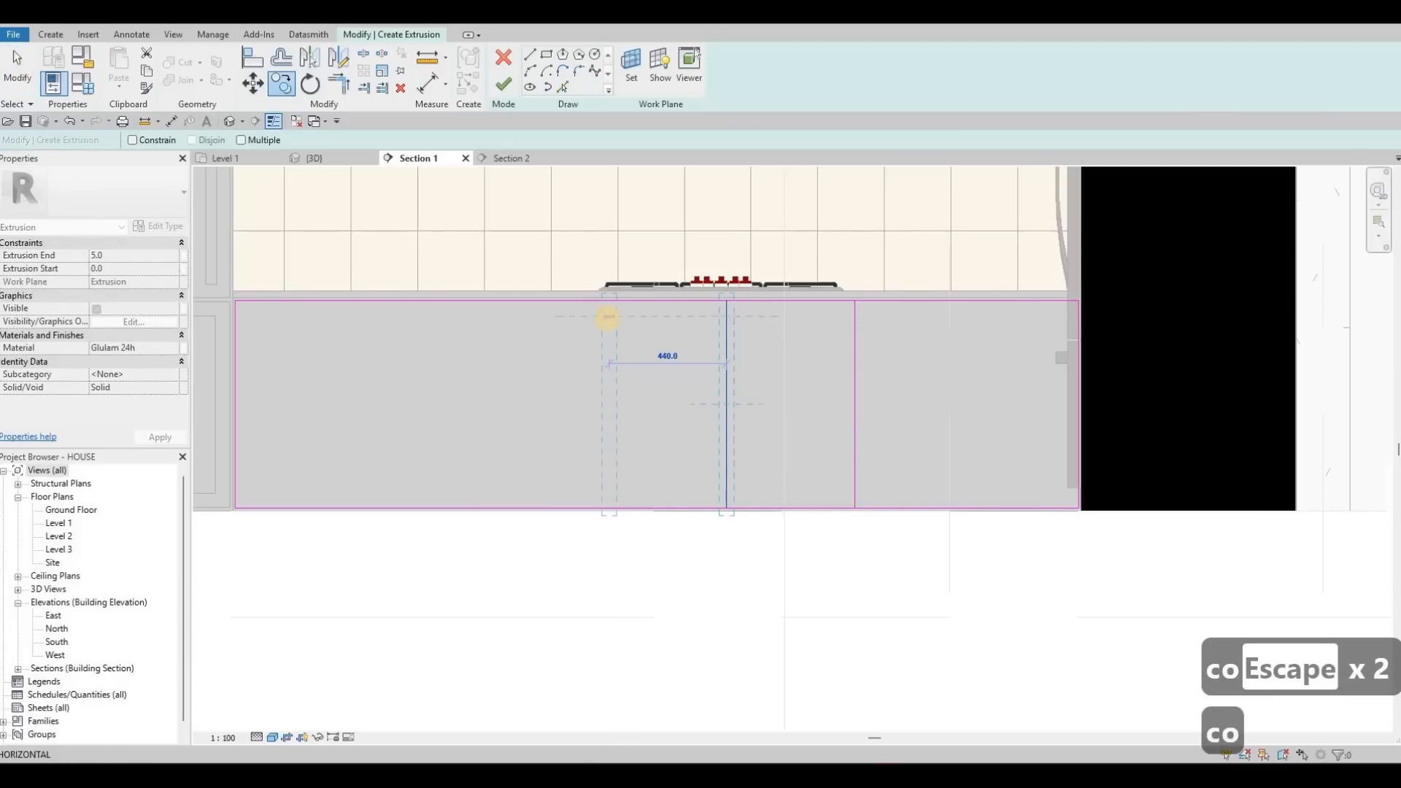
pyautogui.write('480')
pyautogui.press('Return')
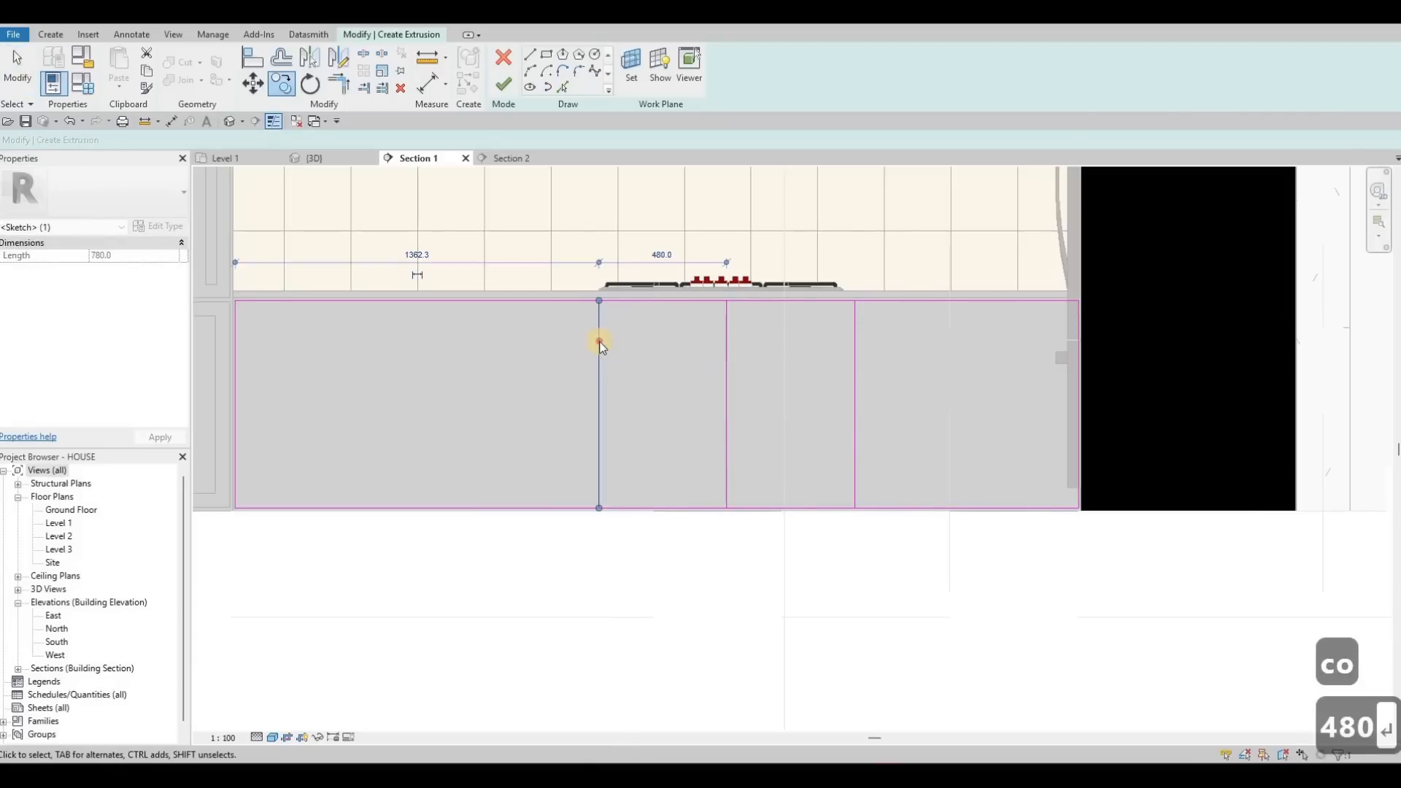
# - Copy the divider line at the cooktop's oven-side edge 400 mm towards the oven cabinet
pyautogui.press('Escape')
pyautogui.press('Escape')
pyautogui.click(598, 340)
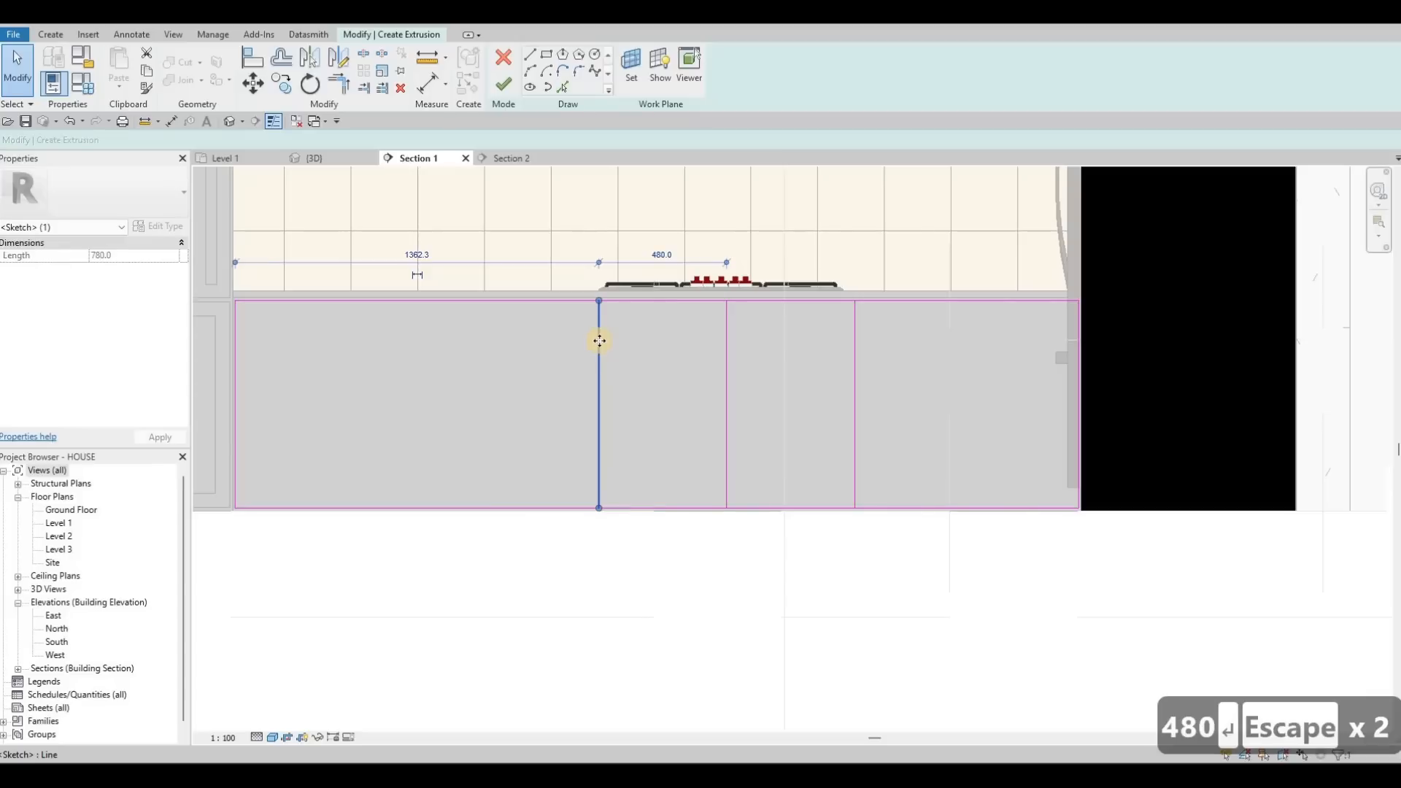
pyautogui.press('c')
pyautogui.press('o')
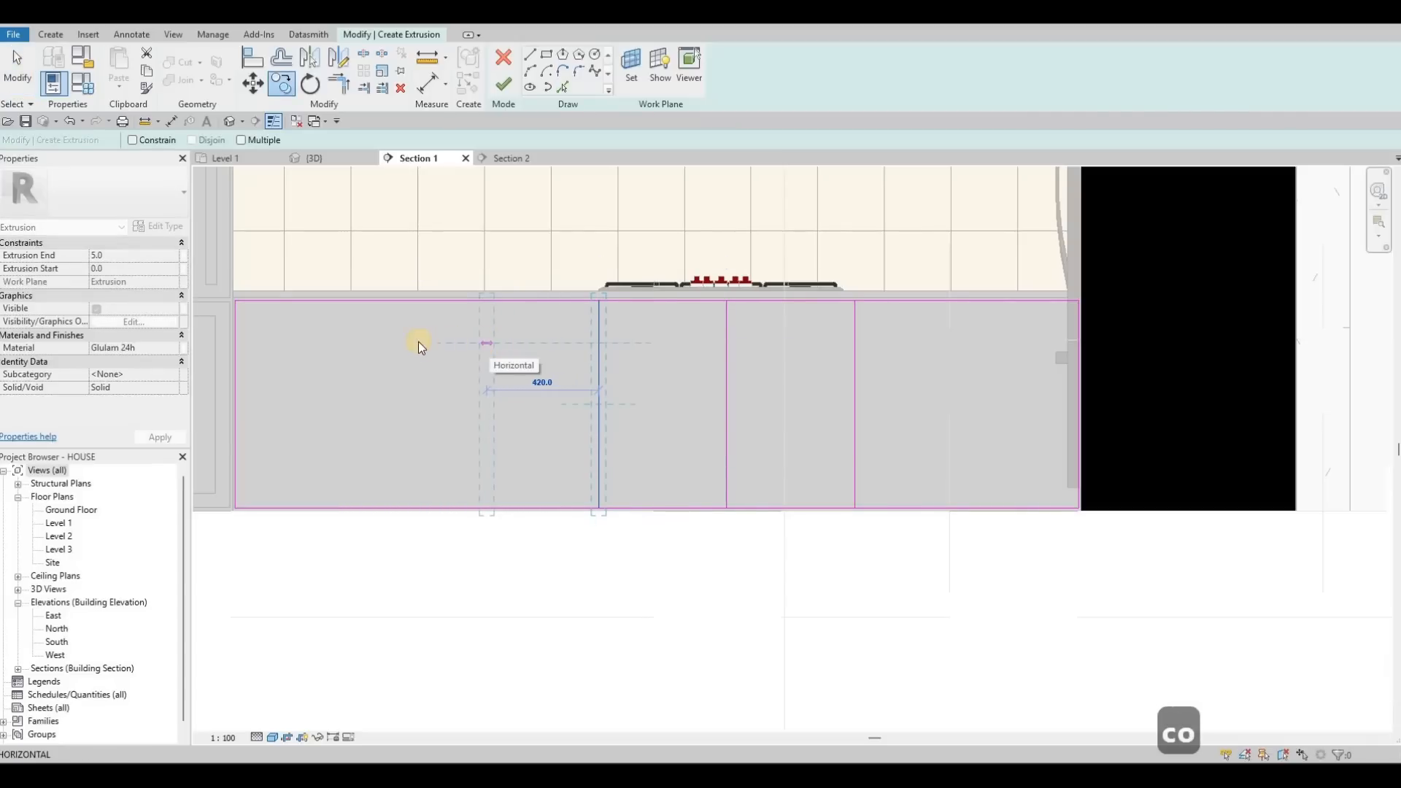
pyautogui.click(489, 336)
pyautogui.press('c')
pyautogui.press('o')
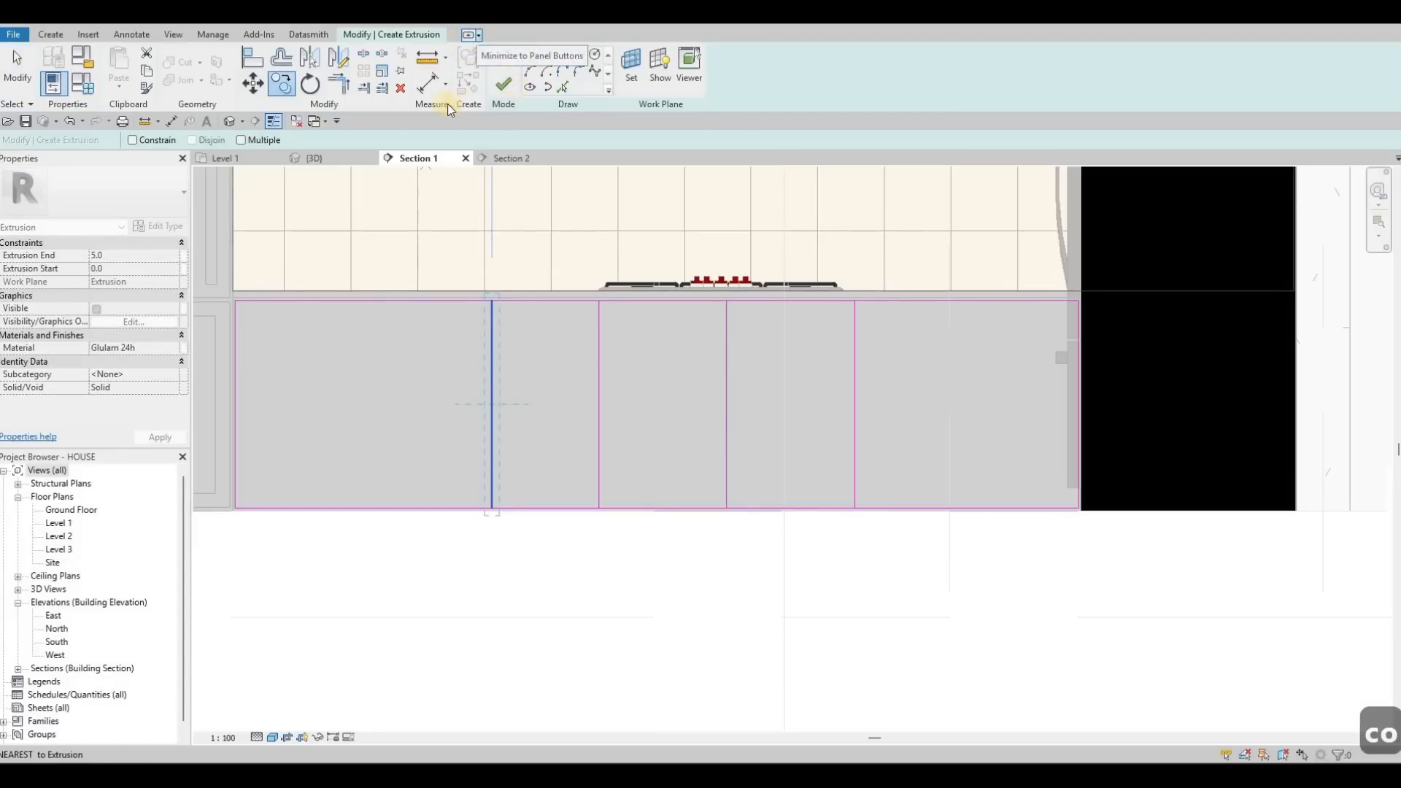
pyautogui.click(478, 35)
pyautogui.press('Escape')
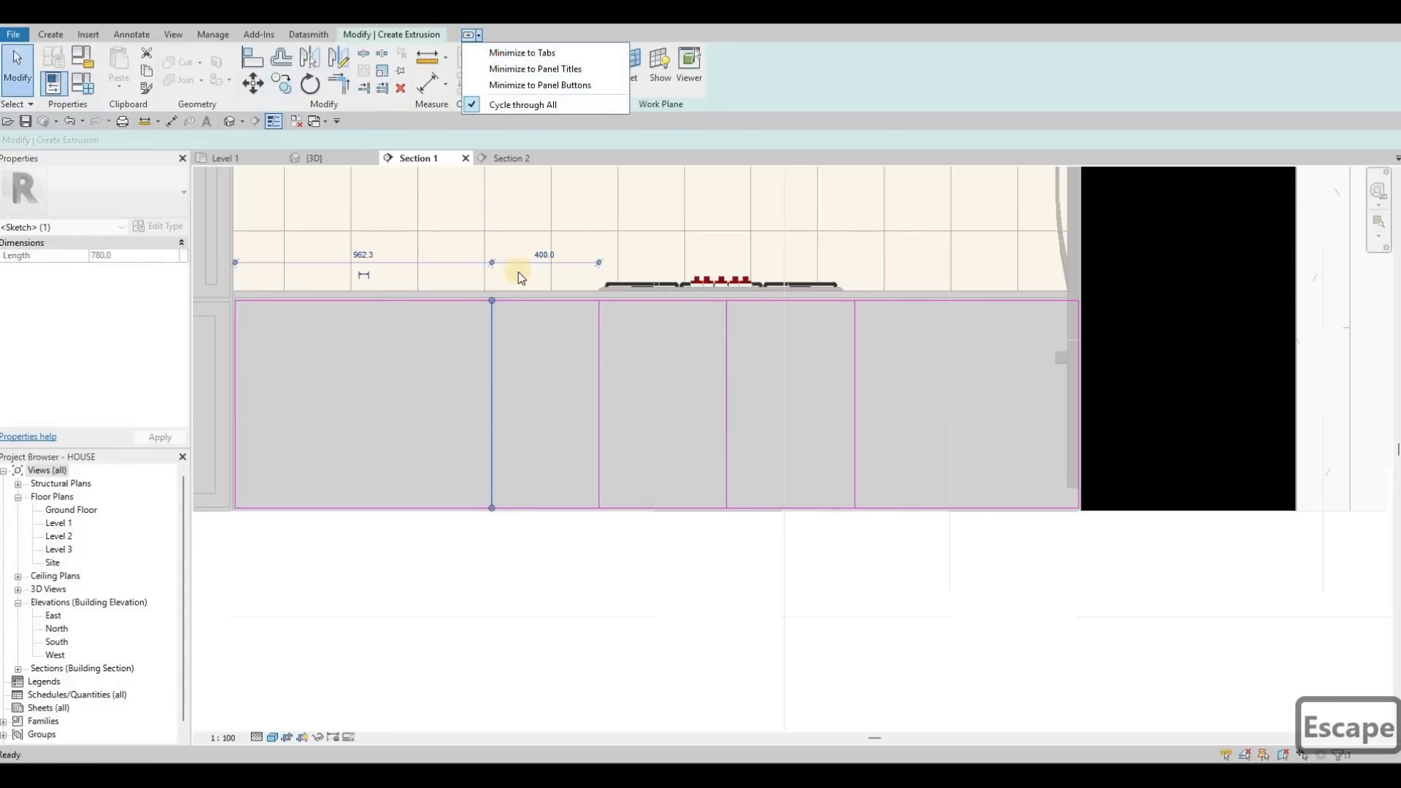
pyautogui.press('Escape')
pyautogui.press('Escape')
pyautogui.press('Escape')
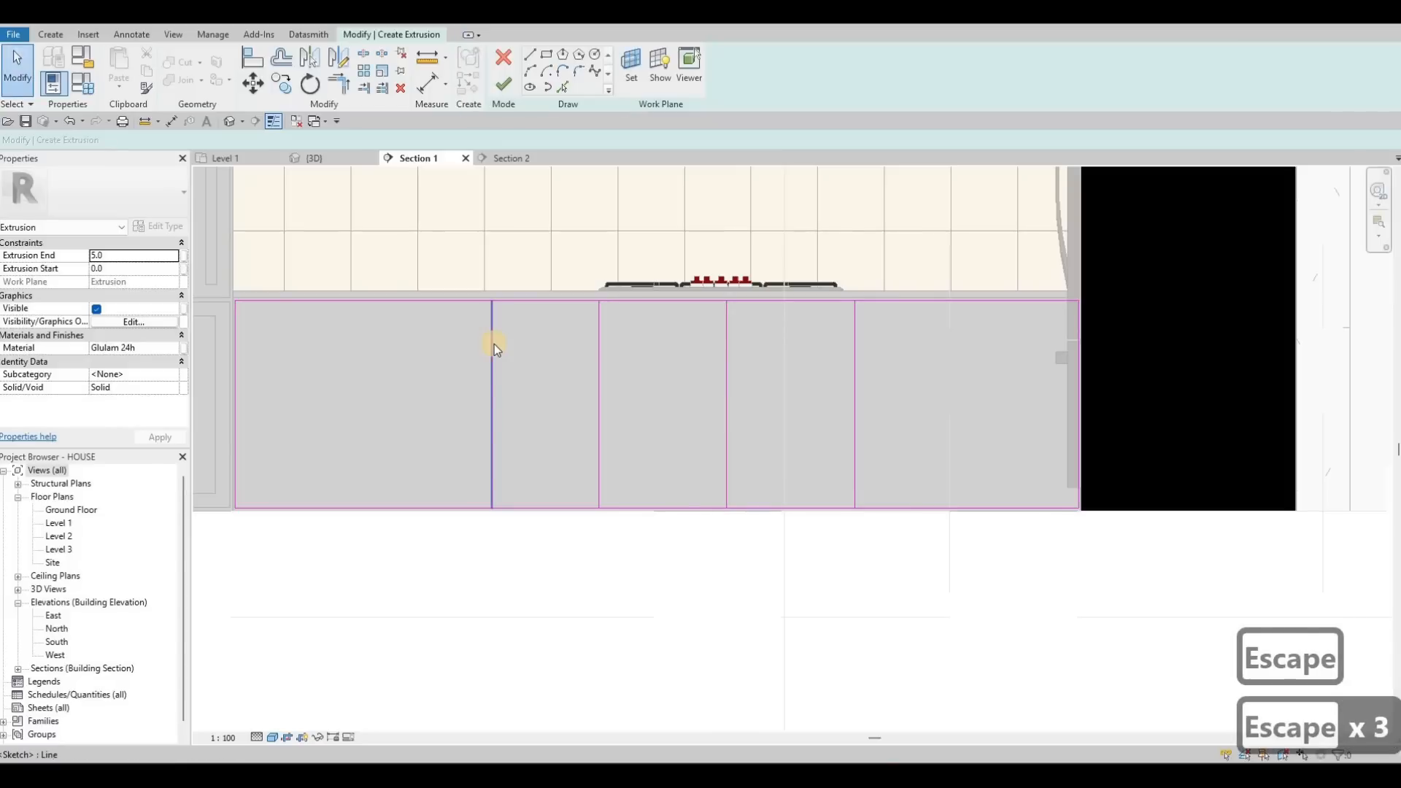
# - Make two more copies of the divider nearest the oven cabinet, each about 400 mm further towards the oven cabinet
pyautogui.click(493, 343)
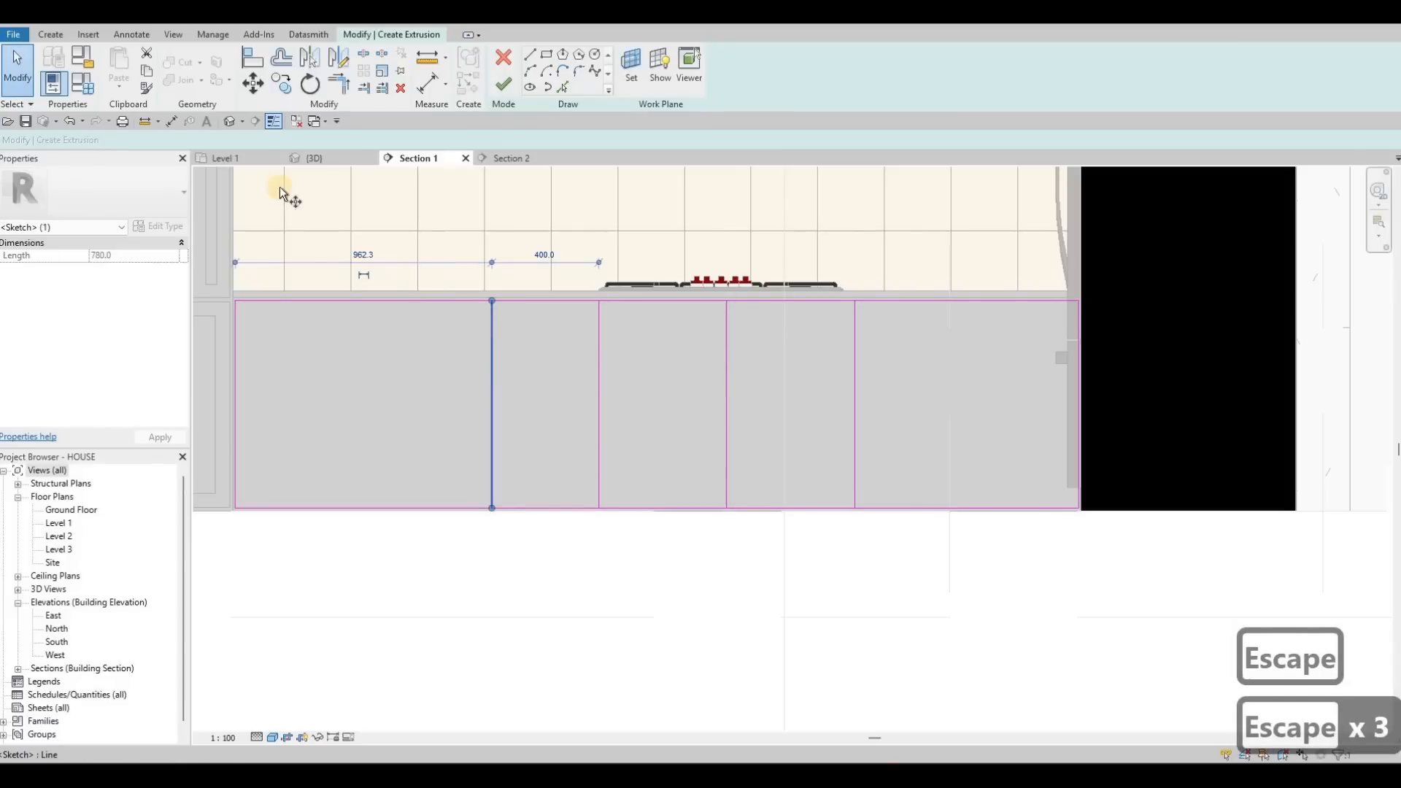
pyautogui.press('c')
pyautogui.press('o')
pyautogui.click(242, 140)
pyautogui.click(492, 322)
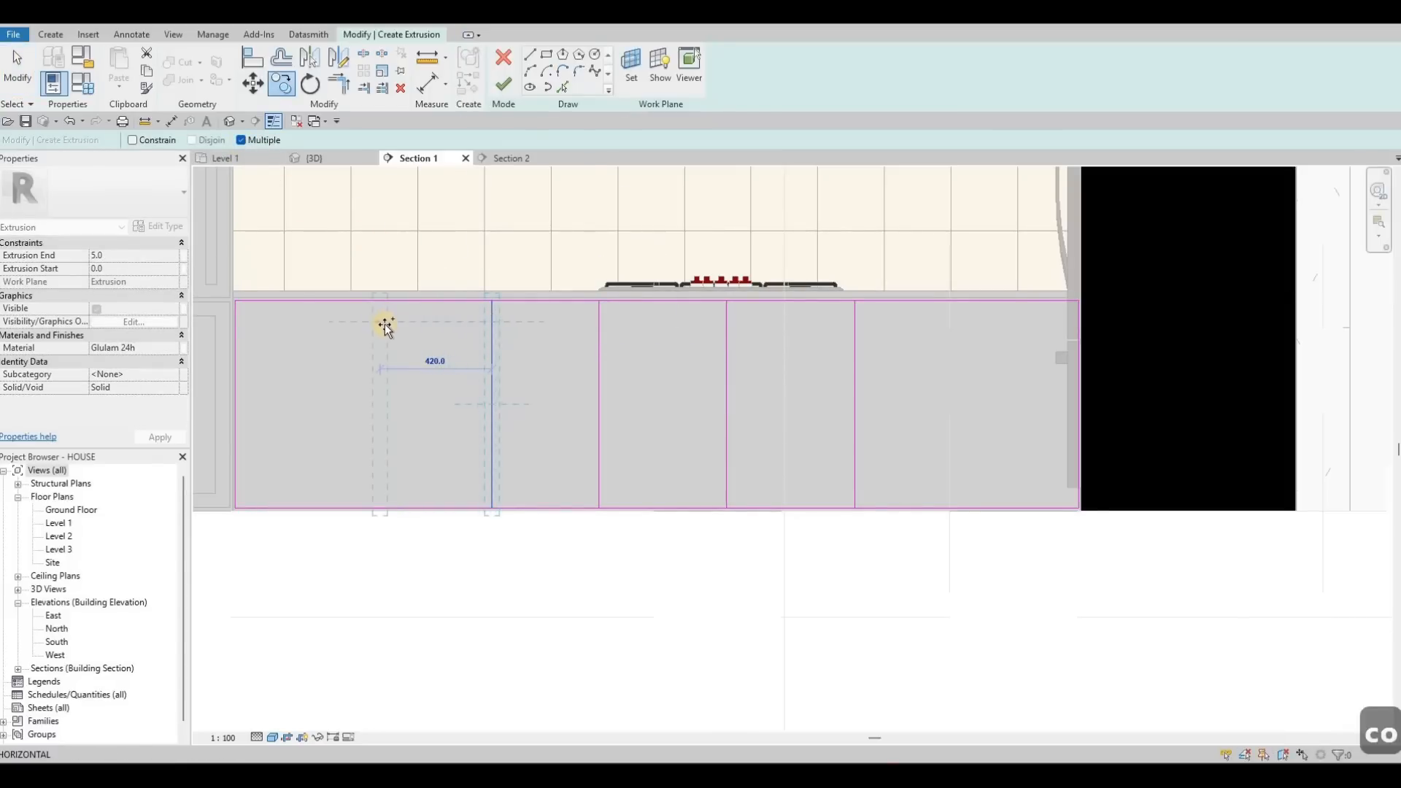
pyautogui.click(299, 330)
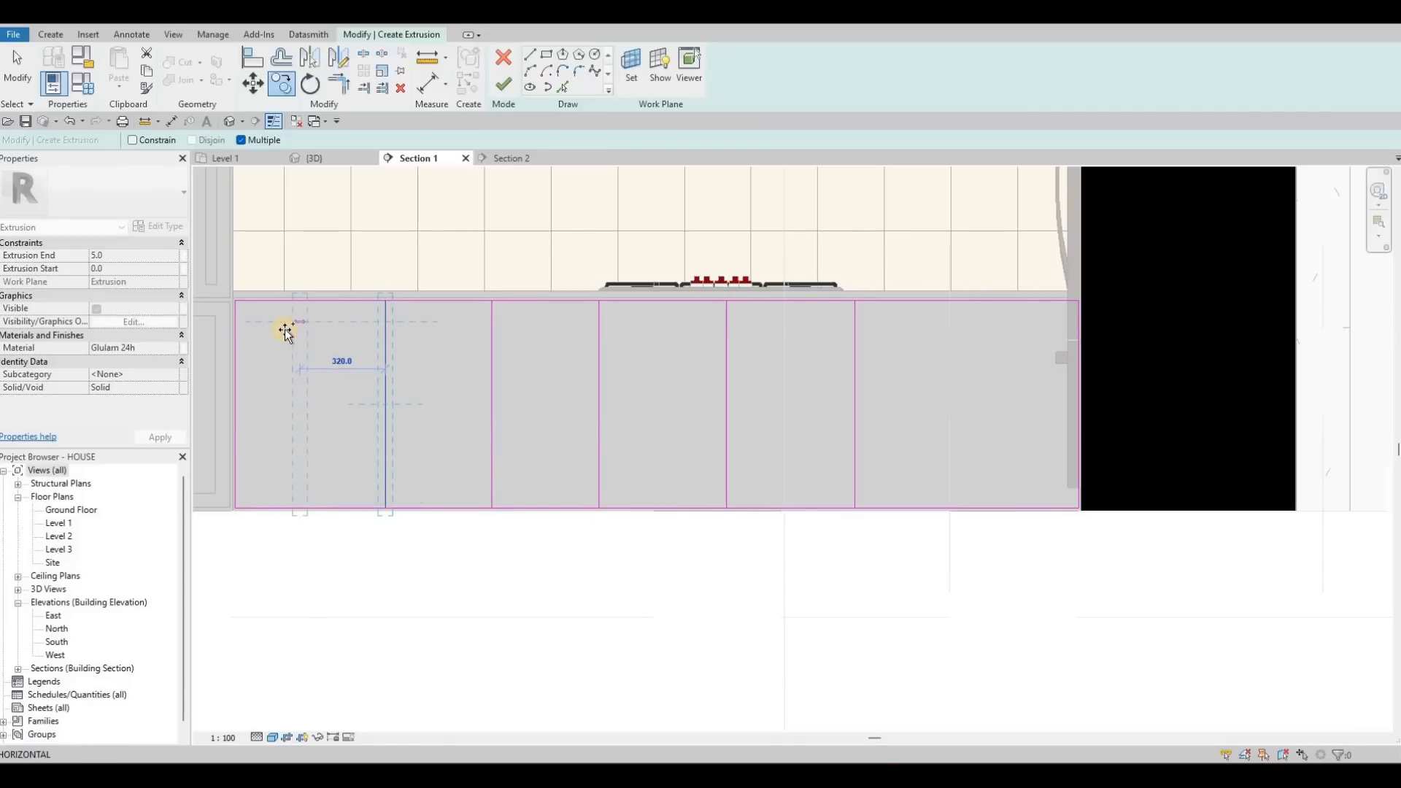
pyautogui.click(278, 326)
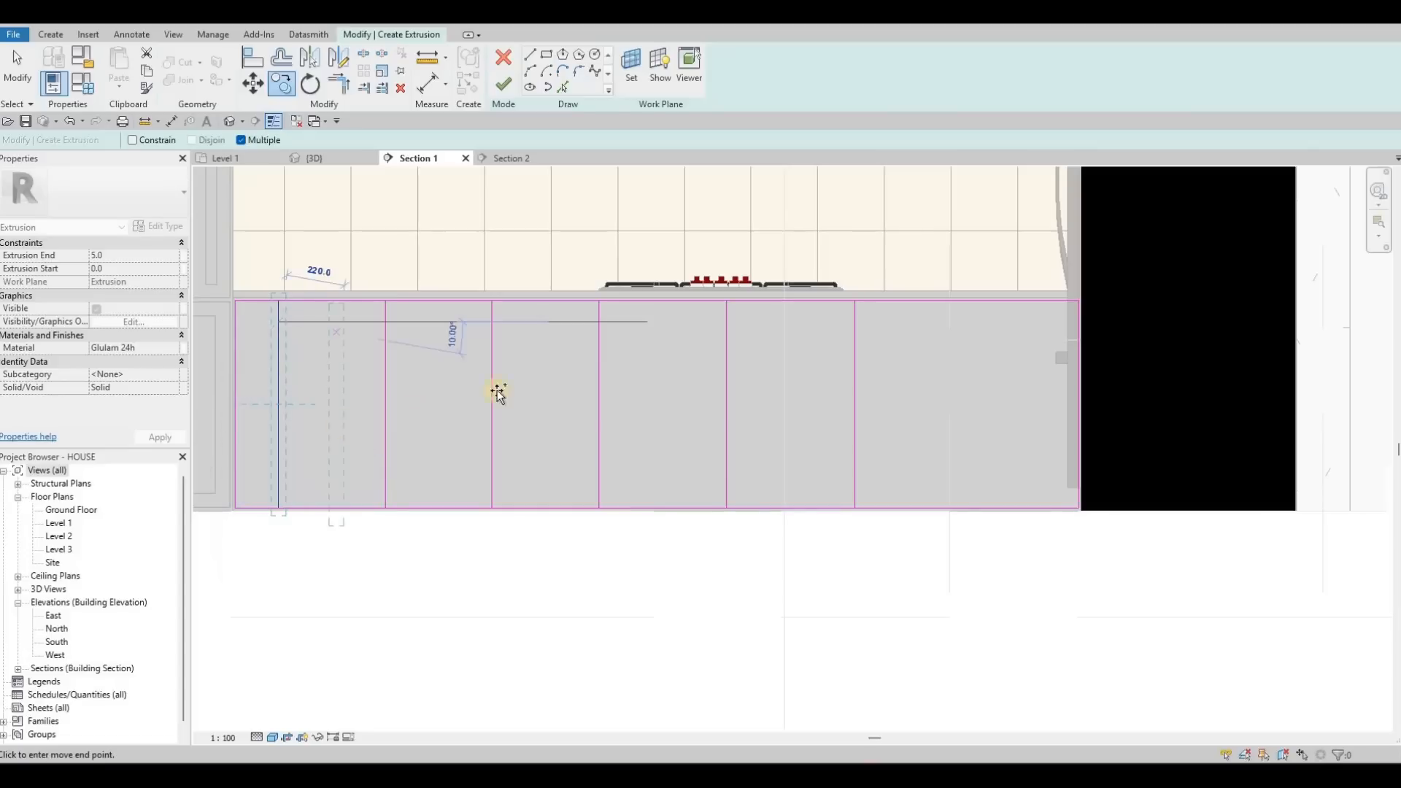
pyautogui.press('Escape')
pyautogui.press('Escape')
# - Copy the divider at the cooktop's fridge-side edge twice towards the fridge, at successive distances of about 400 mm and 360 mm
pyautogui.click(857, 335)
pyautogui.press('c')
pyautogui.press('o')
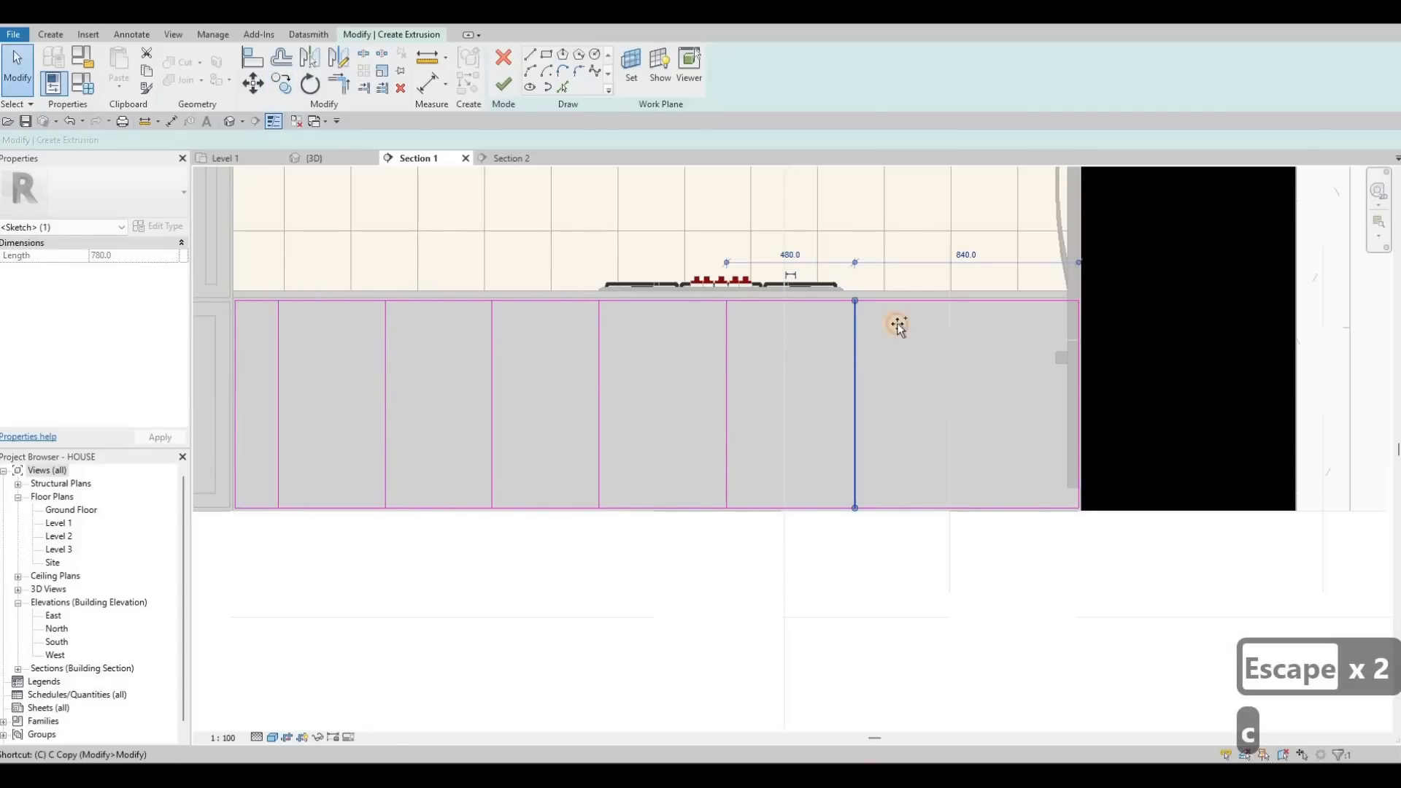
pyautogui.click(933, 328)
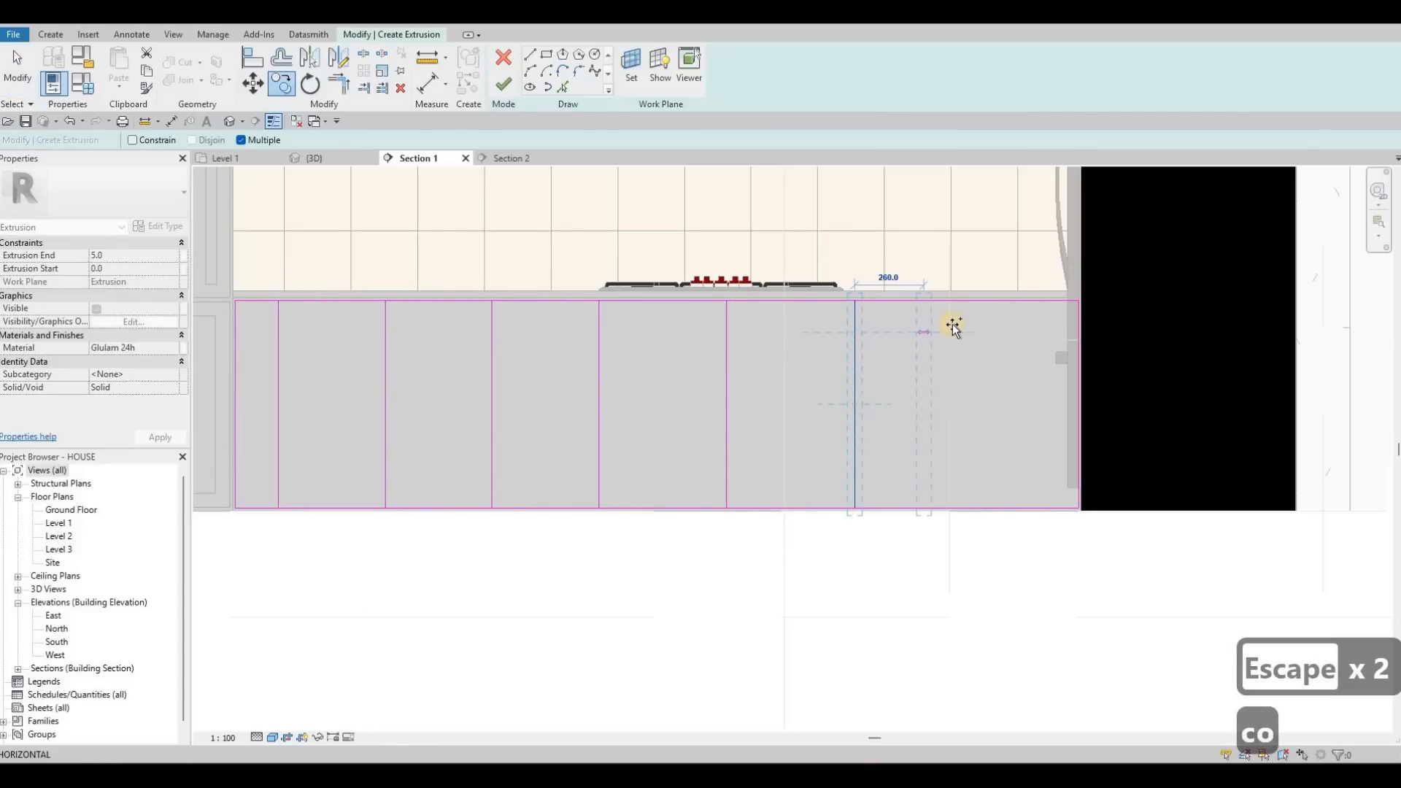
pyautogui.click(1042, 326)
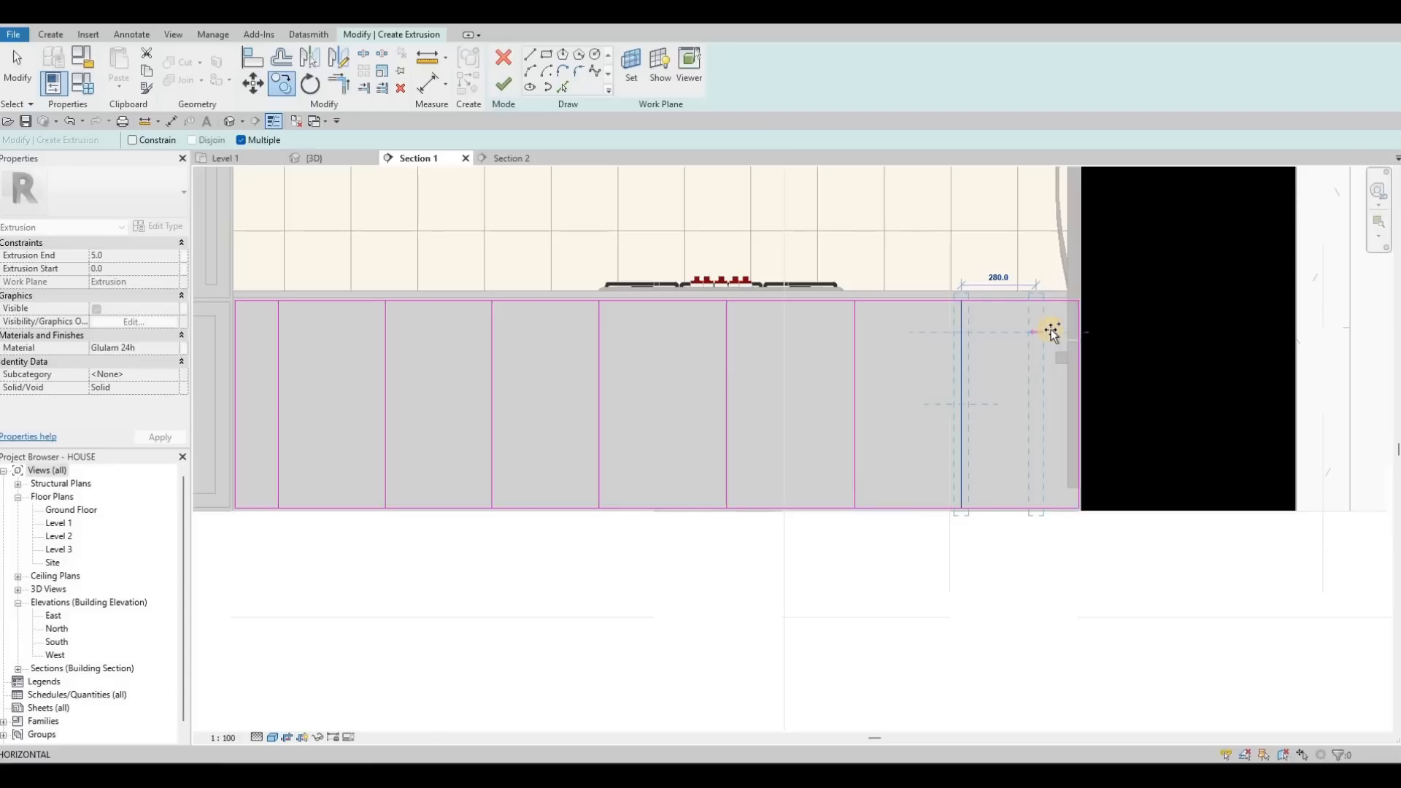
pyautogui.click(1060, 330)
pyautogui.press('Escape')
pyautogui.press('Escape')
pyautogui.press('Escape')
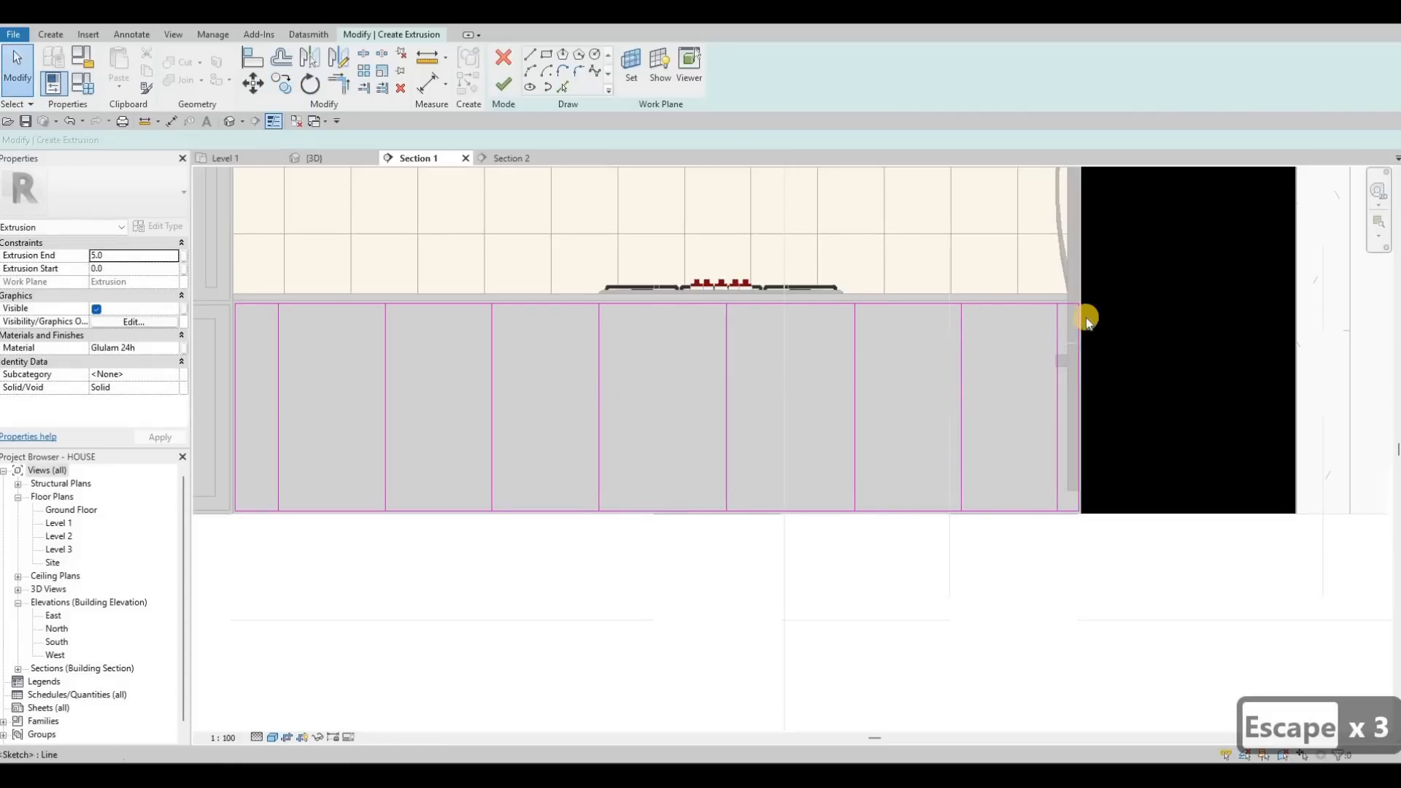
pyautogui.press('Escape')
# - Set the distance between the divider nearest the fridge and its neighbouring divider to 300 mm
pyautogui.click(1056, 312)
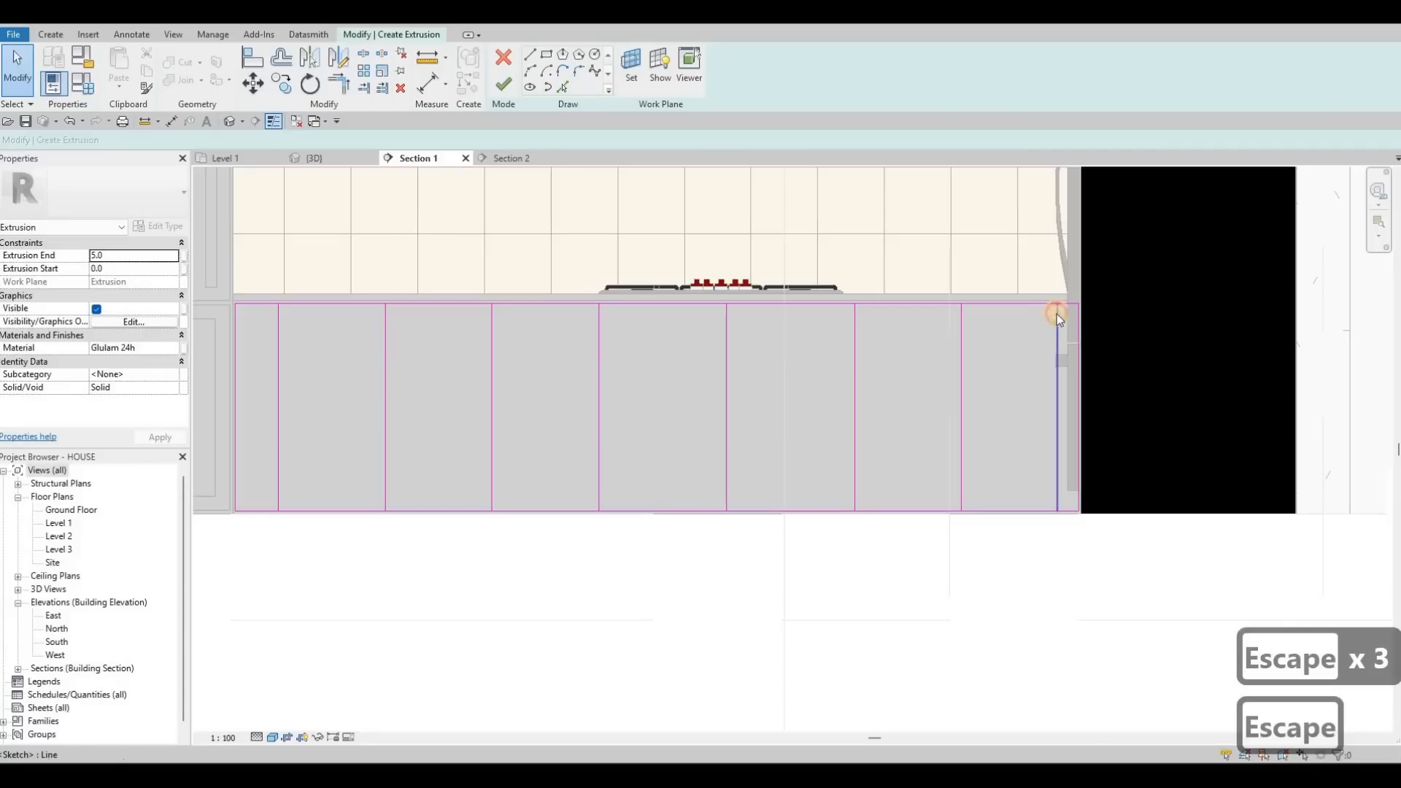
pyautogui.click(1058, 316)
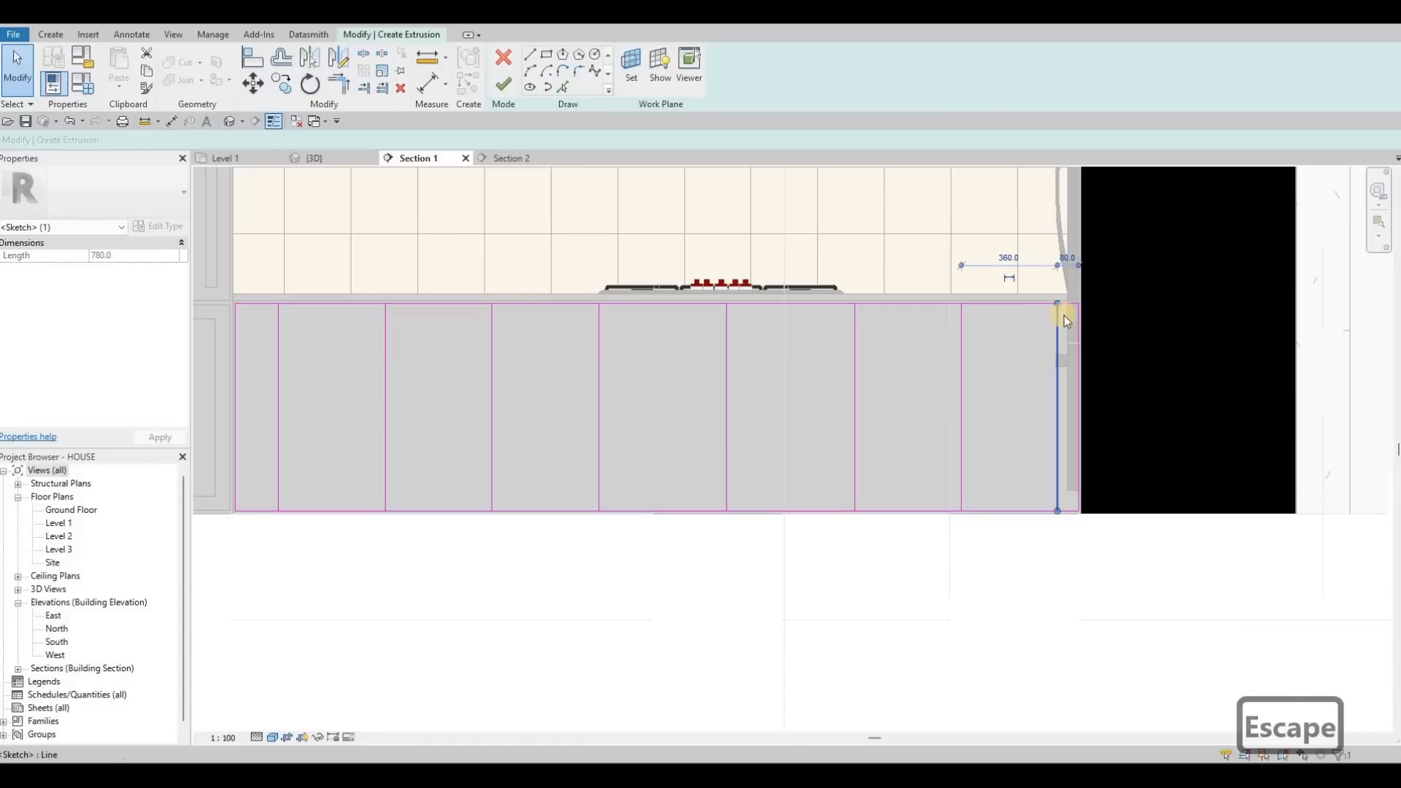
pyautogui.press('Left')
pyautogui.press('Left')
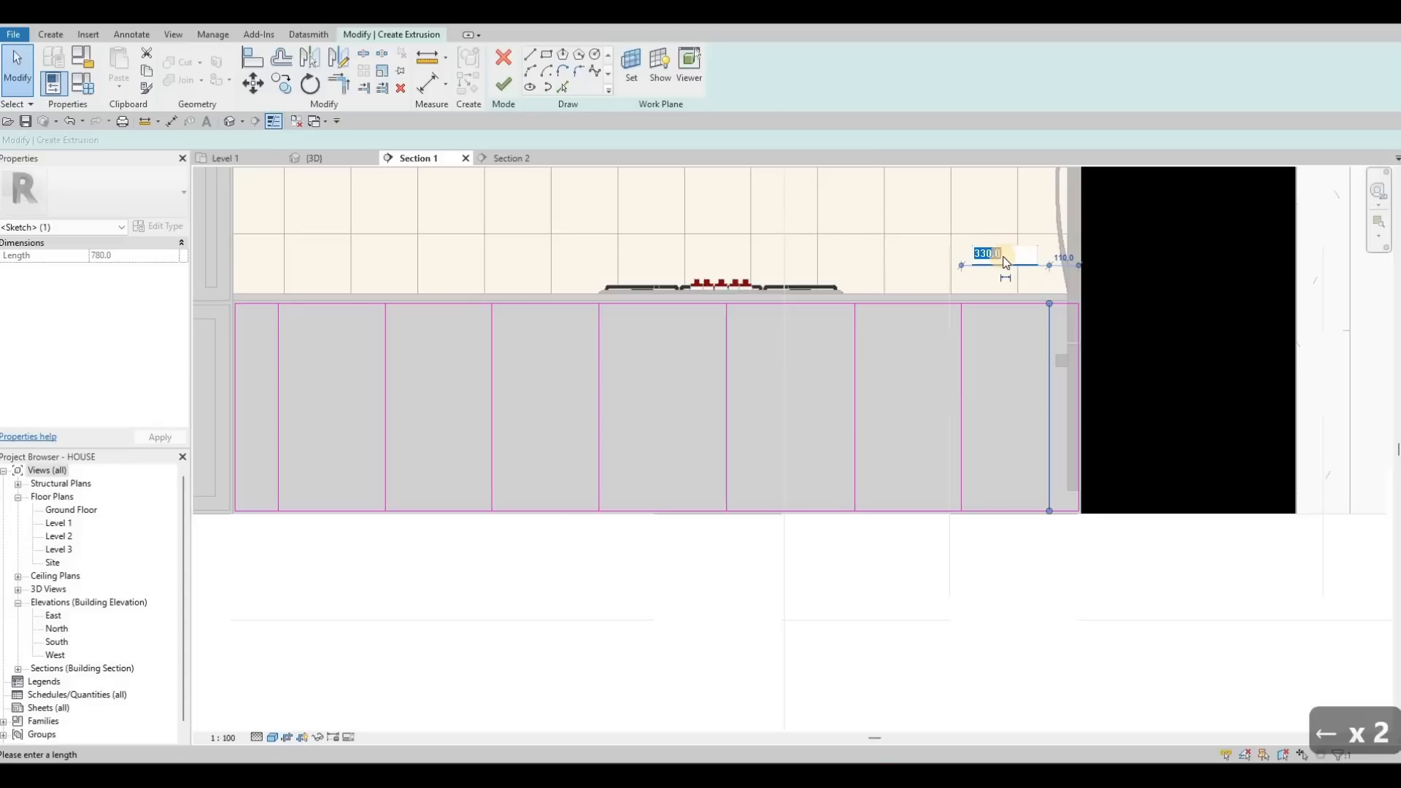
pyautogui.write('300')
pyautogui.press('Return')
pyautogui.press('Escape')
pyautogui.press('Escape')
pyautogui.press('Escape')
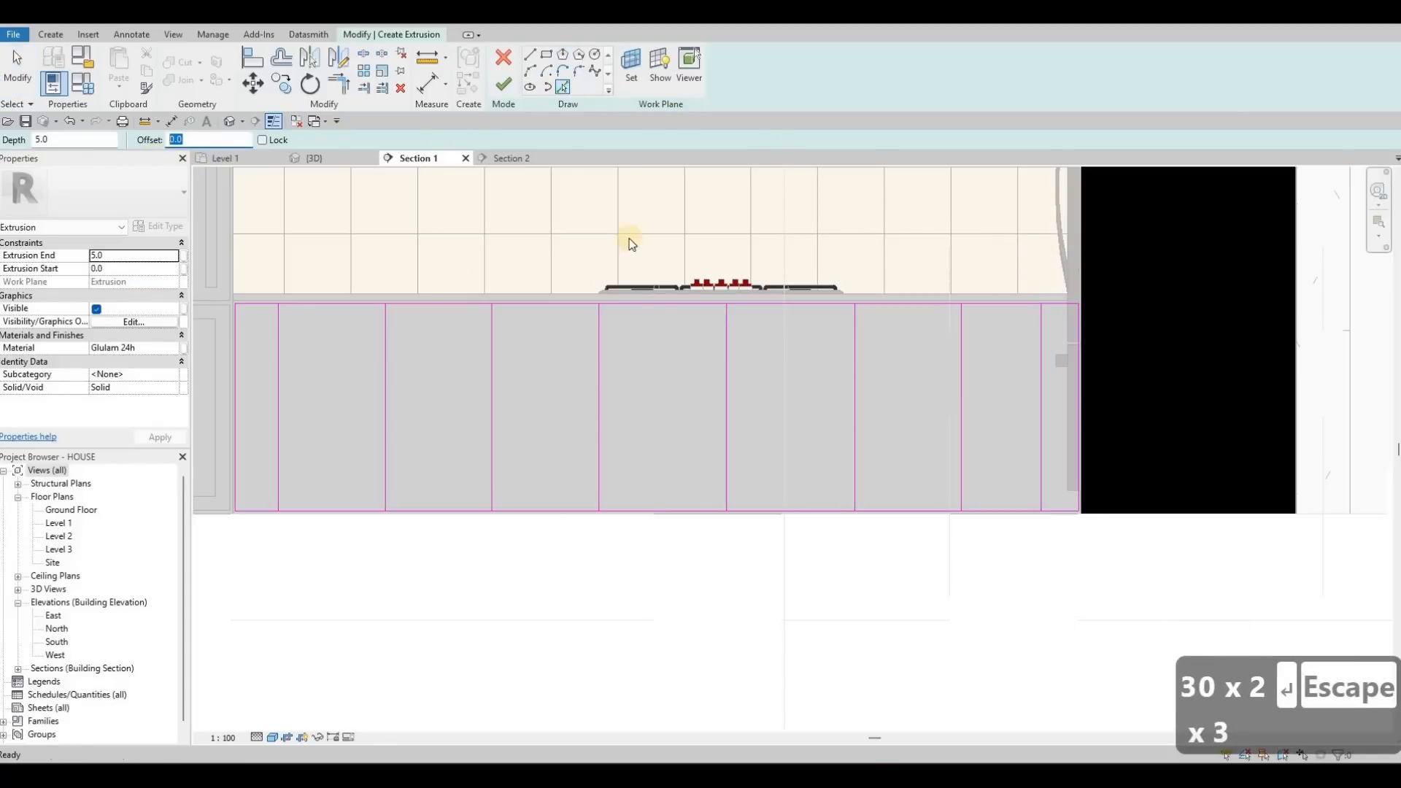
# - Add a parallel line beside each of the eight vertical dividers using Pick Lines with a 10 mm offset
pyautogui.write('10')
pyautogui.click(725, 336)
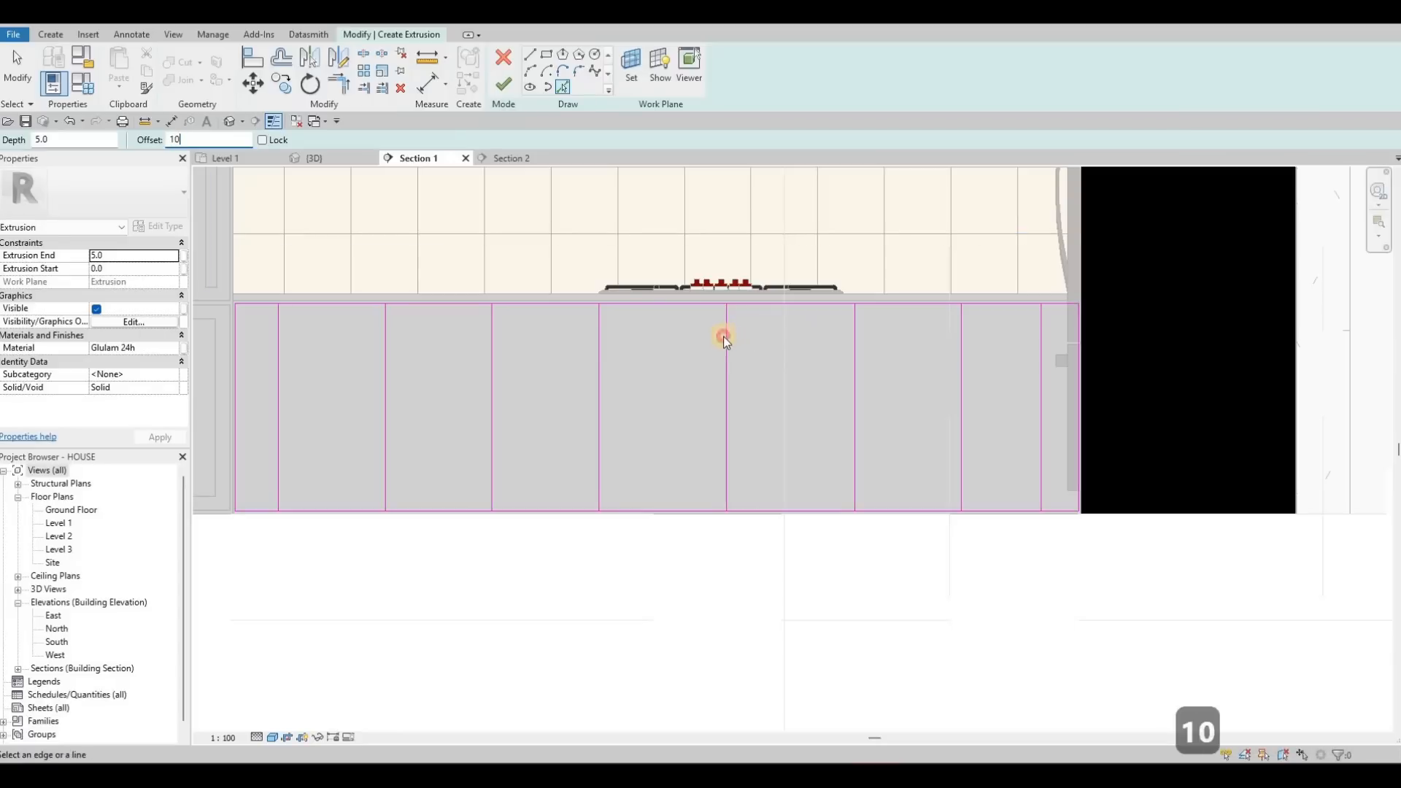
pyautogui.click(857, 341)
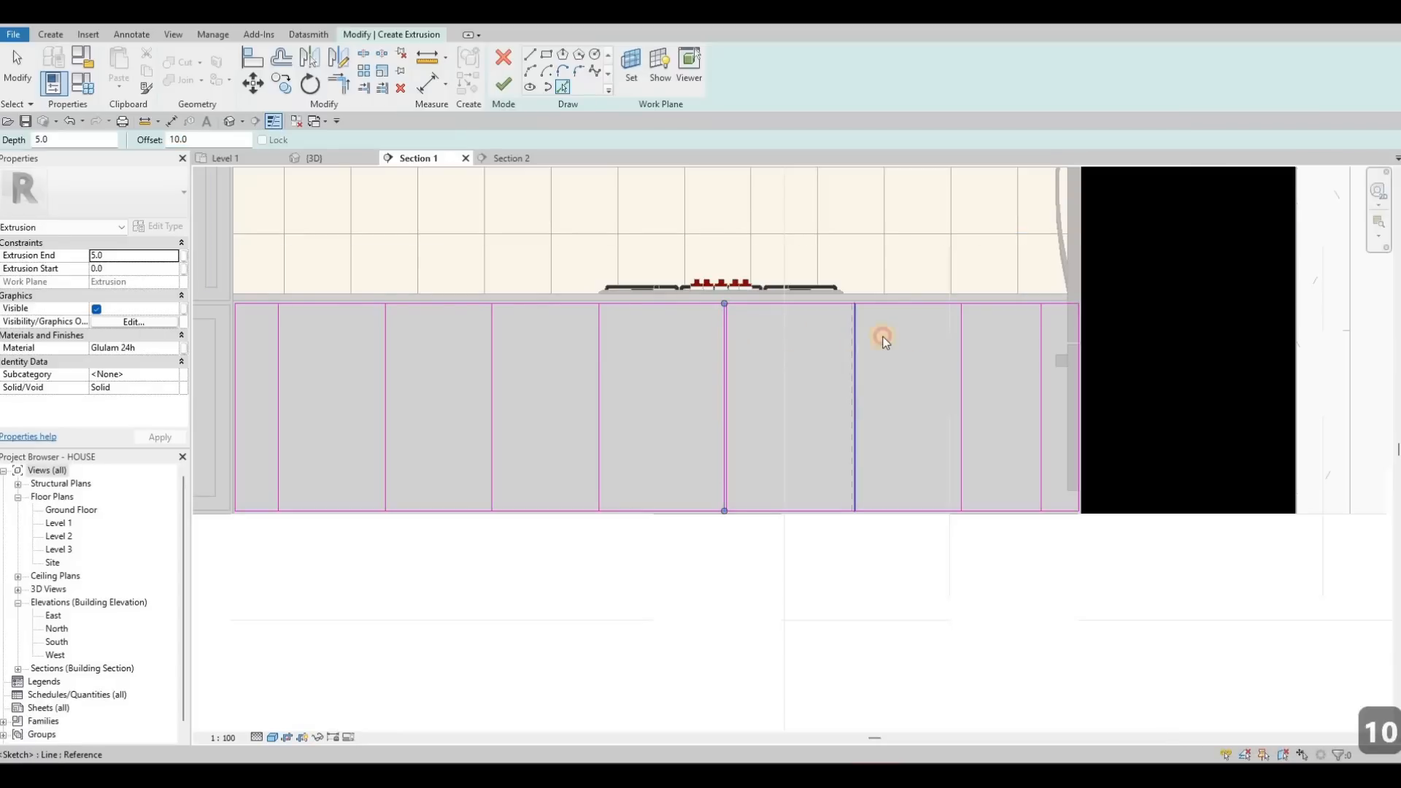
pyautogui.click(966, 330)
pyautogui.click(1039, 334)
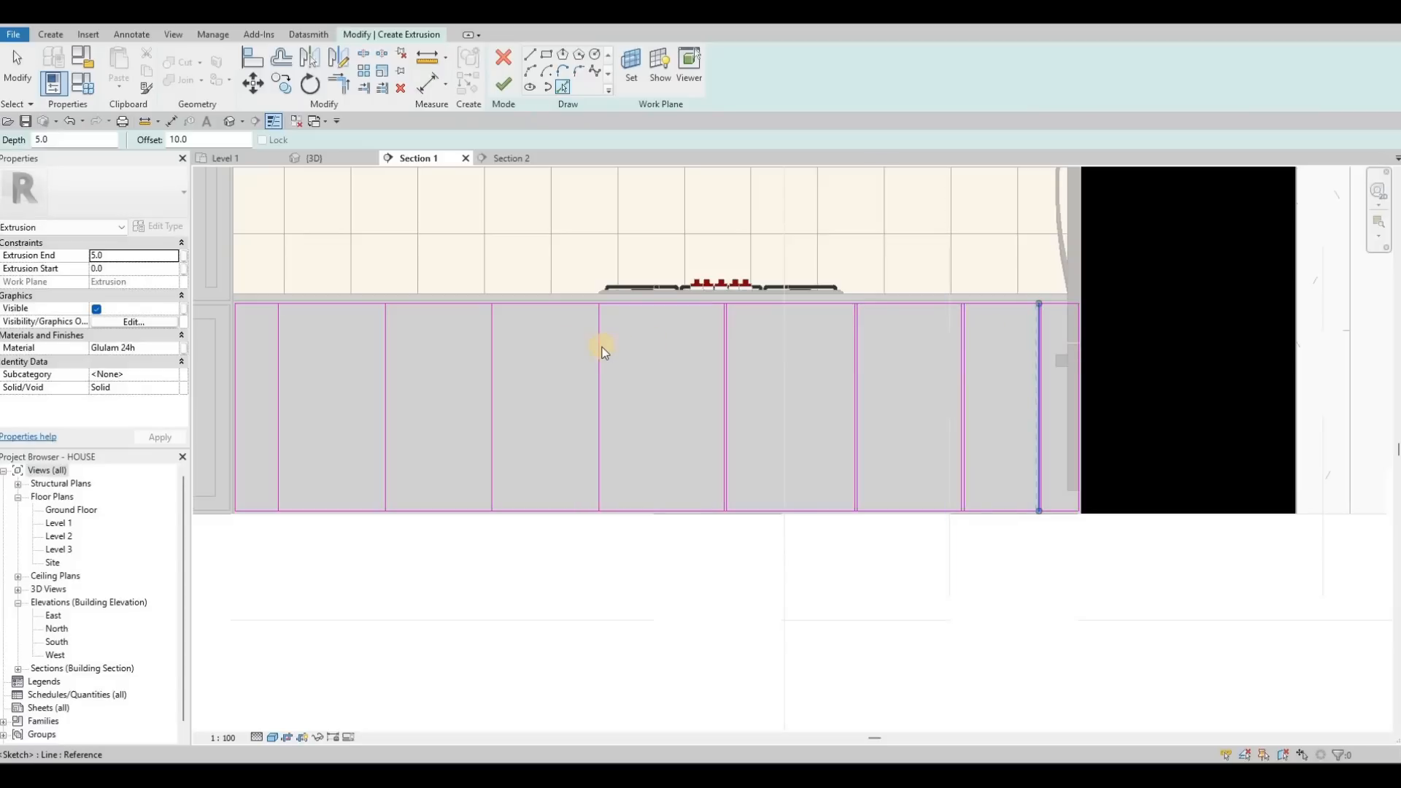
pyautogui.click(486, 347)
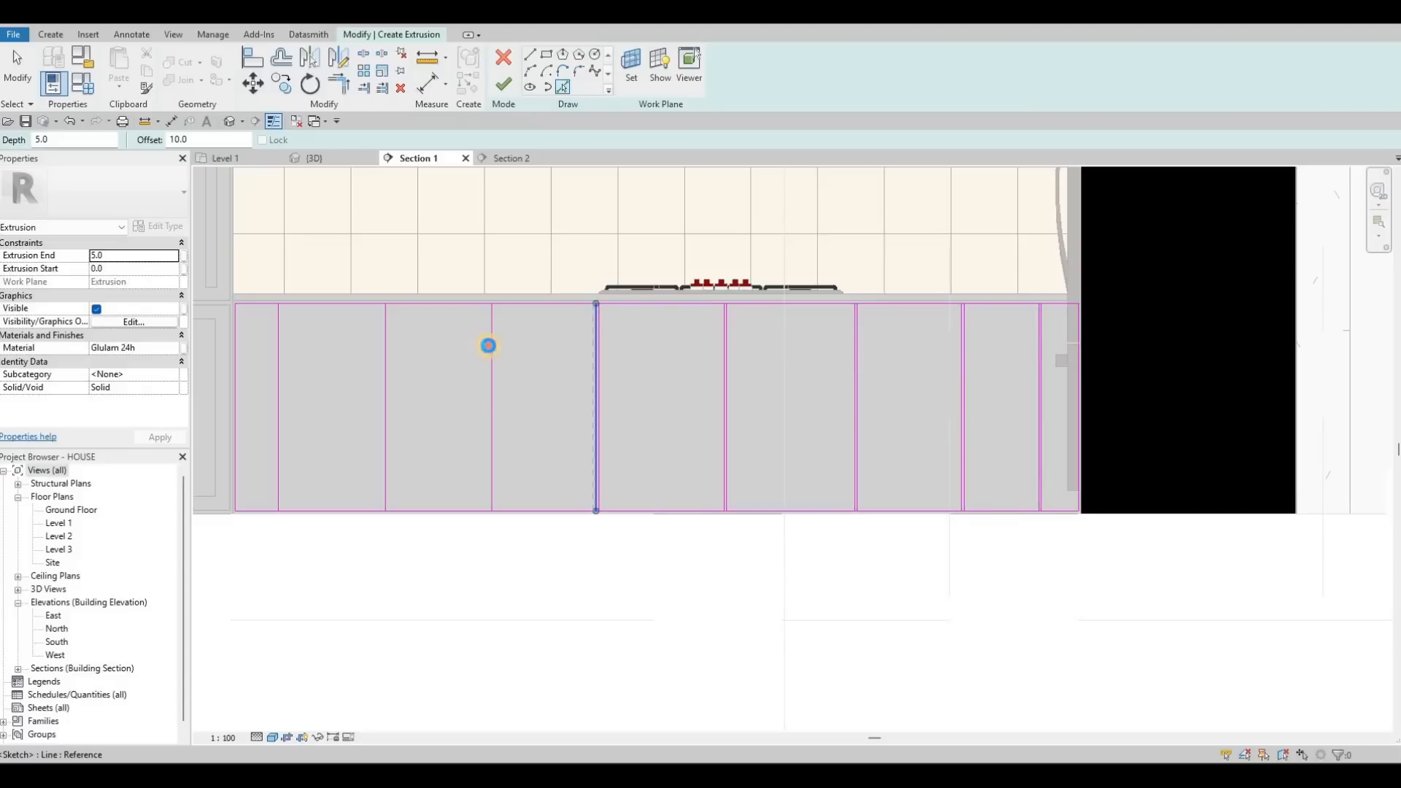
pyautogui.click(375, 350)
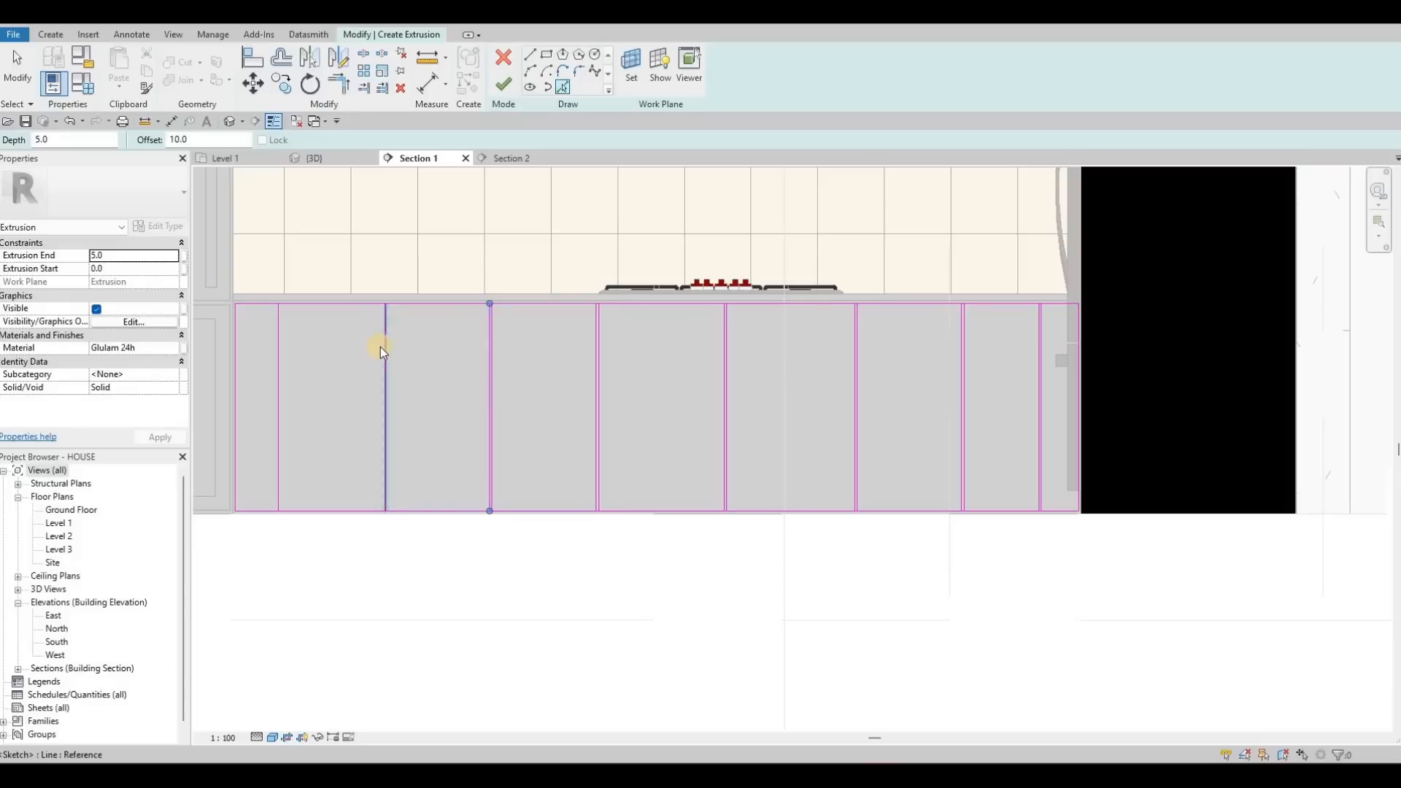
pyautogui.click(272, 350)
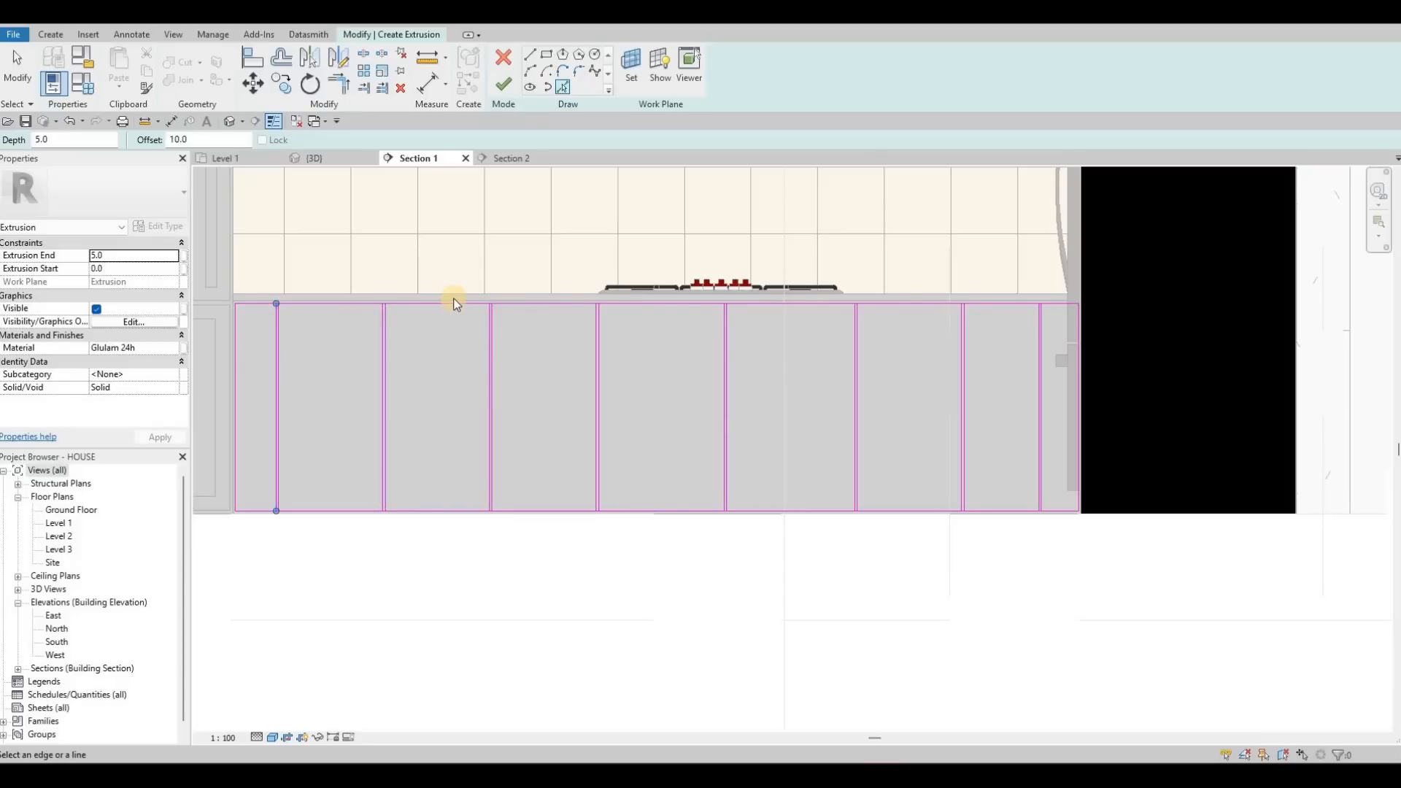
pyautogui.press('Escape')
pyautogui.press('Escape')
pyautogui.press('Escape')
# - Split the sketch's upper horizontal line at the divider pairs closest to the oven cabinet
pyautogui.scroll(5, 454, 297)
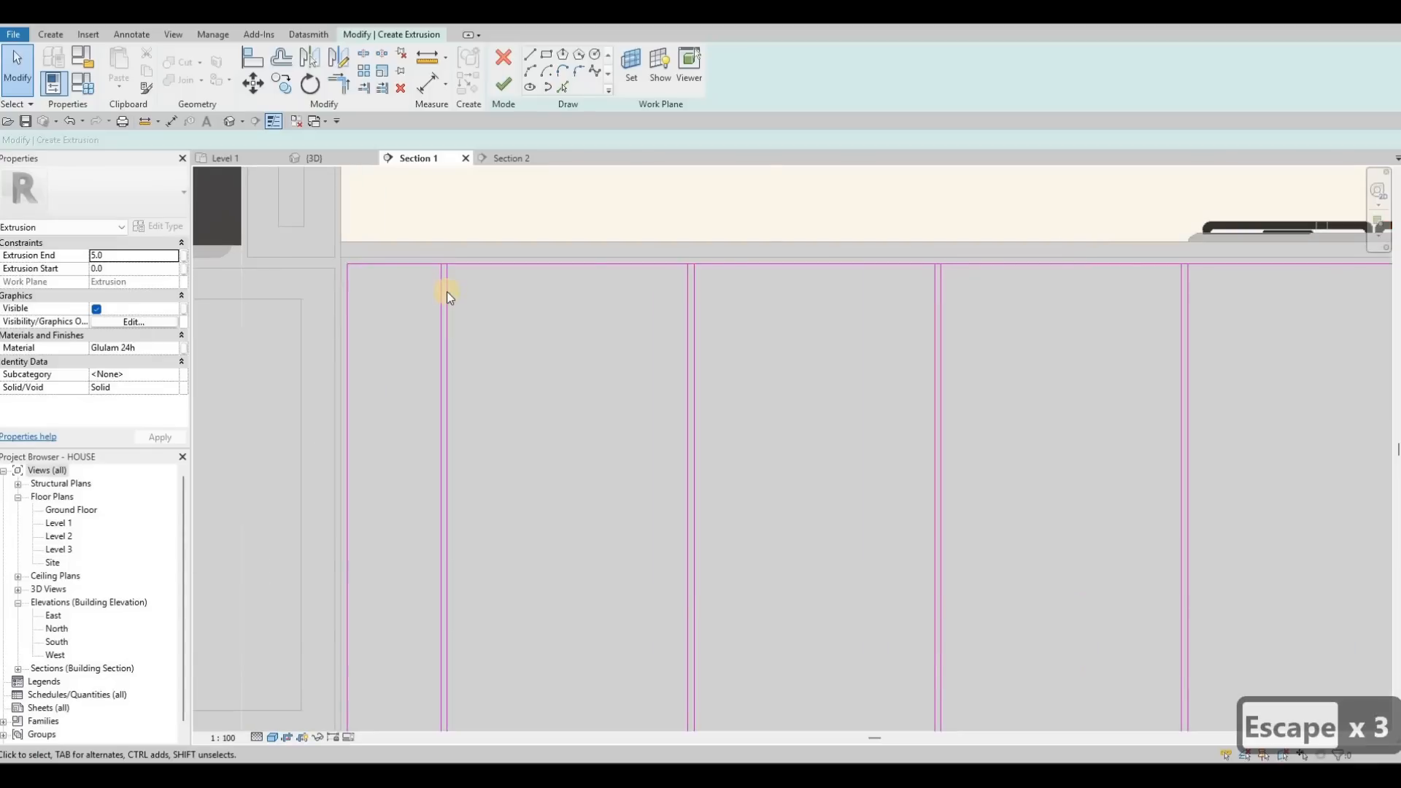
pyautogui.press('s')
pyautogui.press('l')
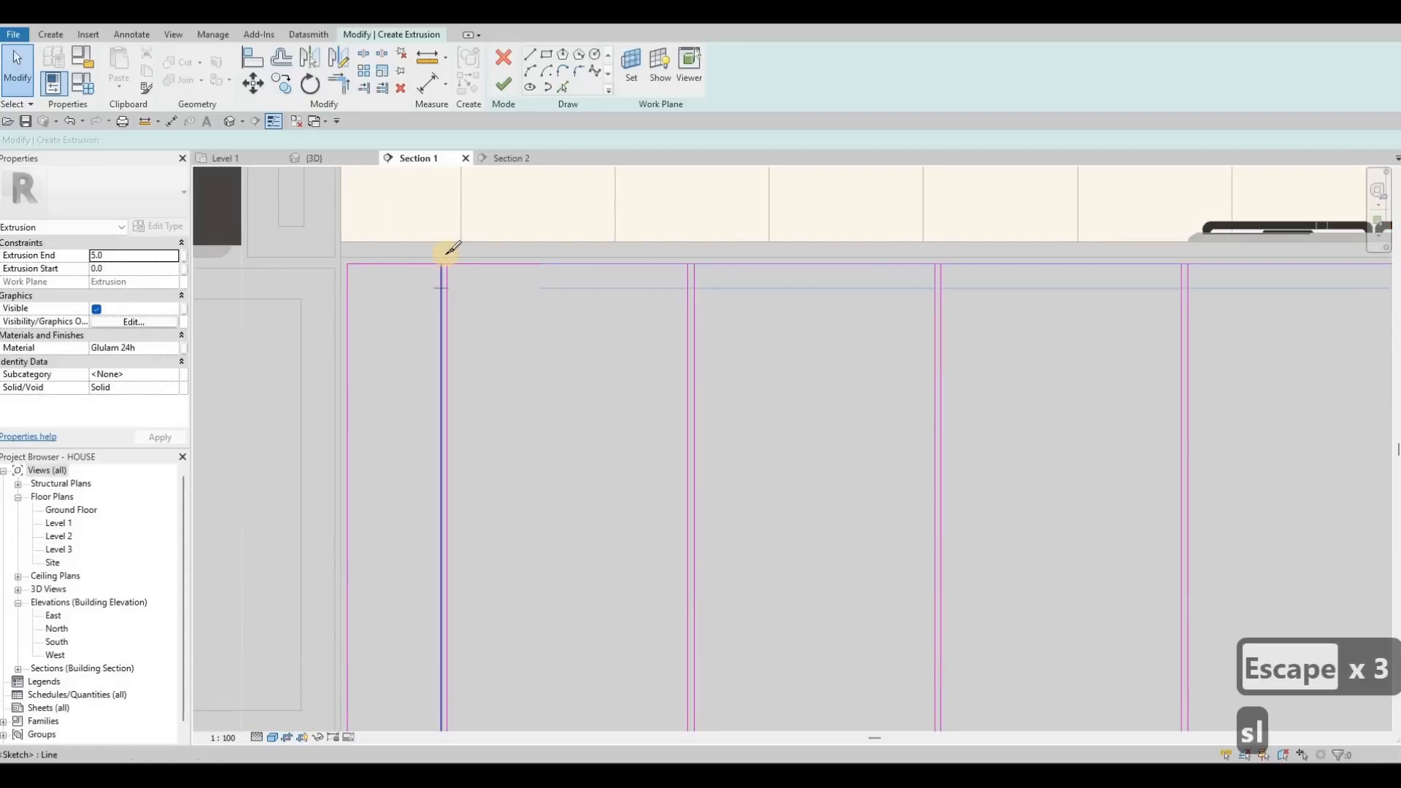
pyautogui.scroll(2, 446, 254)
pyautogui.click(451, 251)
pyautogui.scroll(-1, 828, 262)
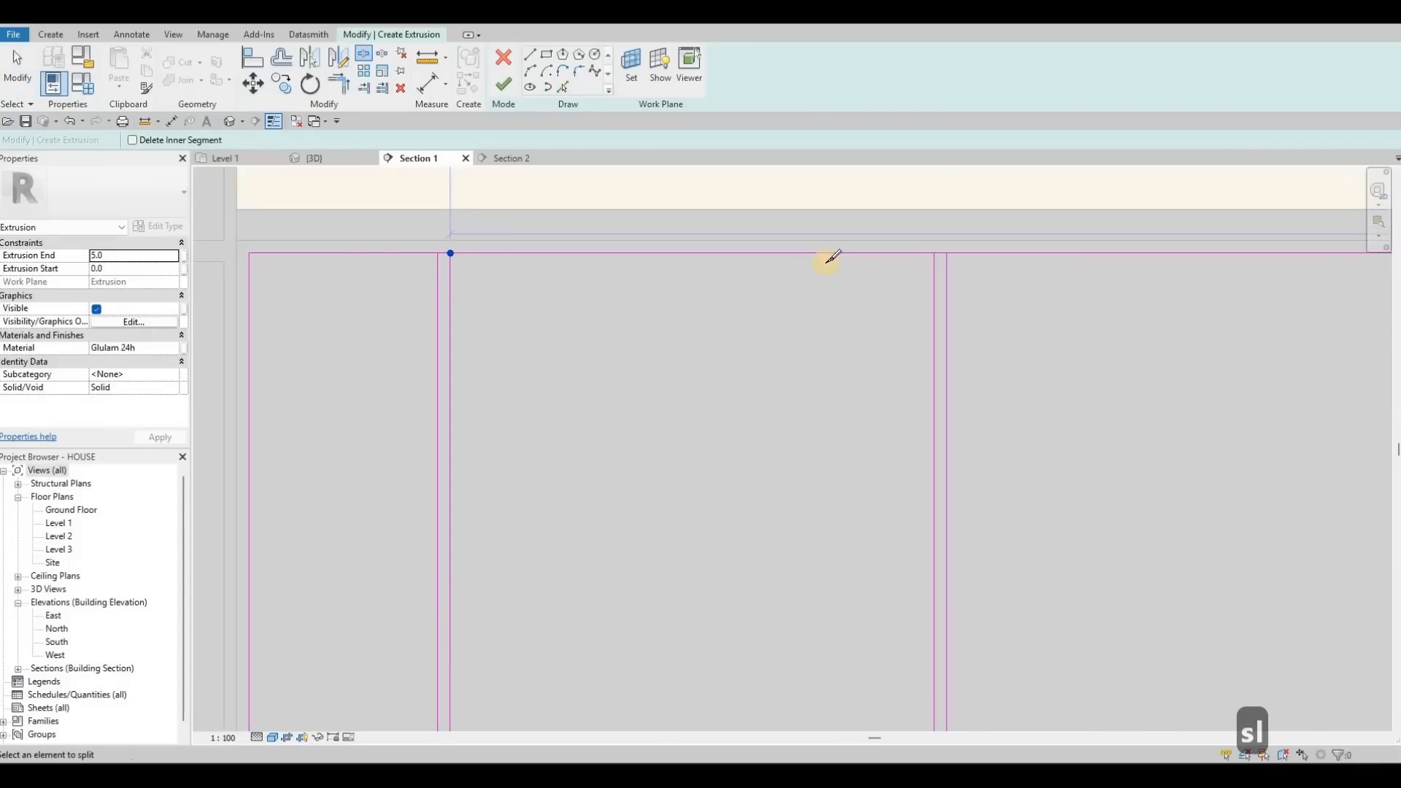
pyautogui.scroll(4, 833, 257)
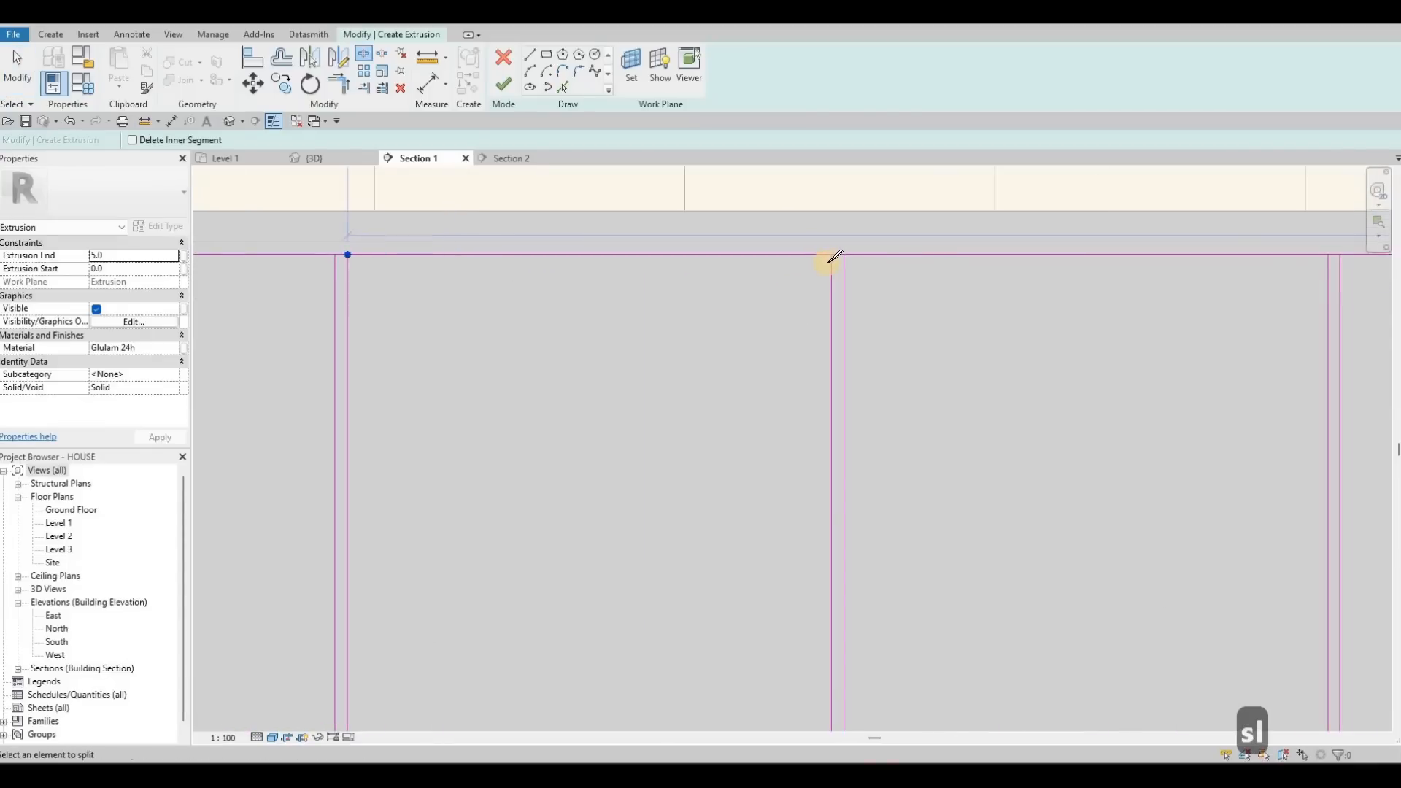
pyautogui.scroll(-3, 673, 286)
pyautogui.scroll(2, 673, 286)
pyautogui.scroll(2, 672, 287)
pyautogui.click(682, 294)
pyautogui.scroll(-5, 673, 291)
# - Split the upper horizontal line at the divider pairs below the cooktop's oven-side edge and centre
pyautogui.moveTo(1095, 304); pyautogui.dragTo(862, 296, button='middle')
pyautogui.scroll(2, 741, 275)
pyautogui.click(860, 293)
pyautogui.scroll(-2, 772, 330)
pyautogui.moveTo(803, 336); pyautogui.dragTo(285, 366, button='middle')
pyautogui.scroll(1, 763, 328)
pyautogui.click(747, 344)
pyautogui.scroll(-5, 982, 343)
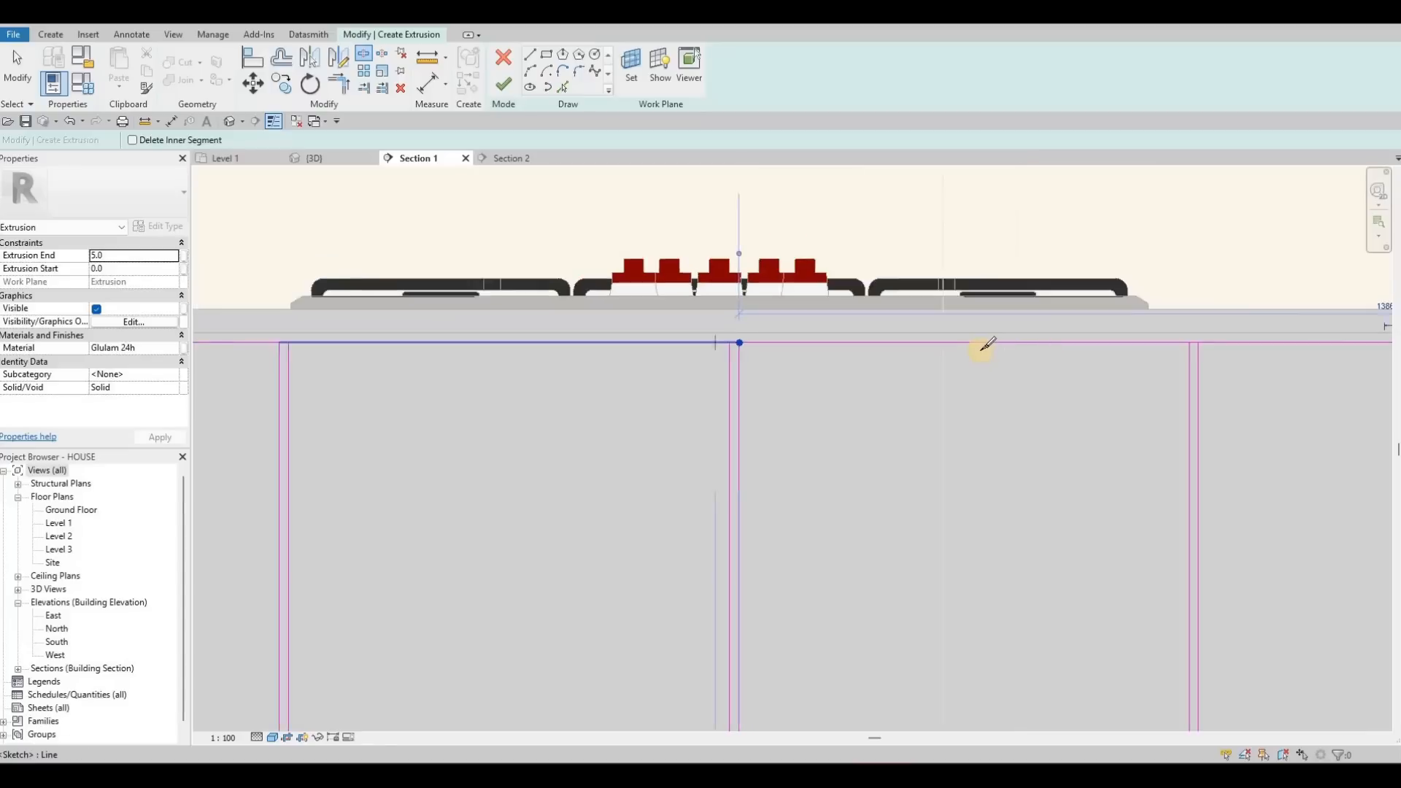
# - Split the upper horizontal line at the remaining divider pairs from the cooktop's fridge-side edge to the fridge
pyautogui.scroll(6, 970, 346)
pyautogui.click(967, 344)
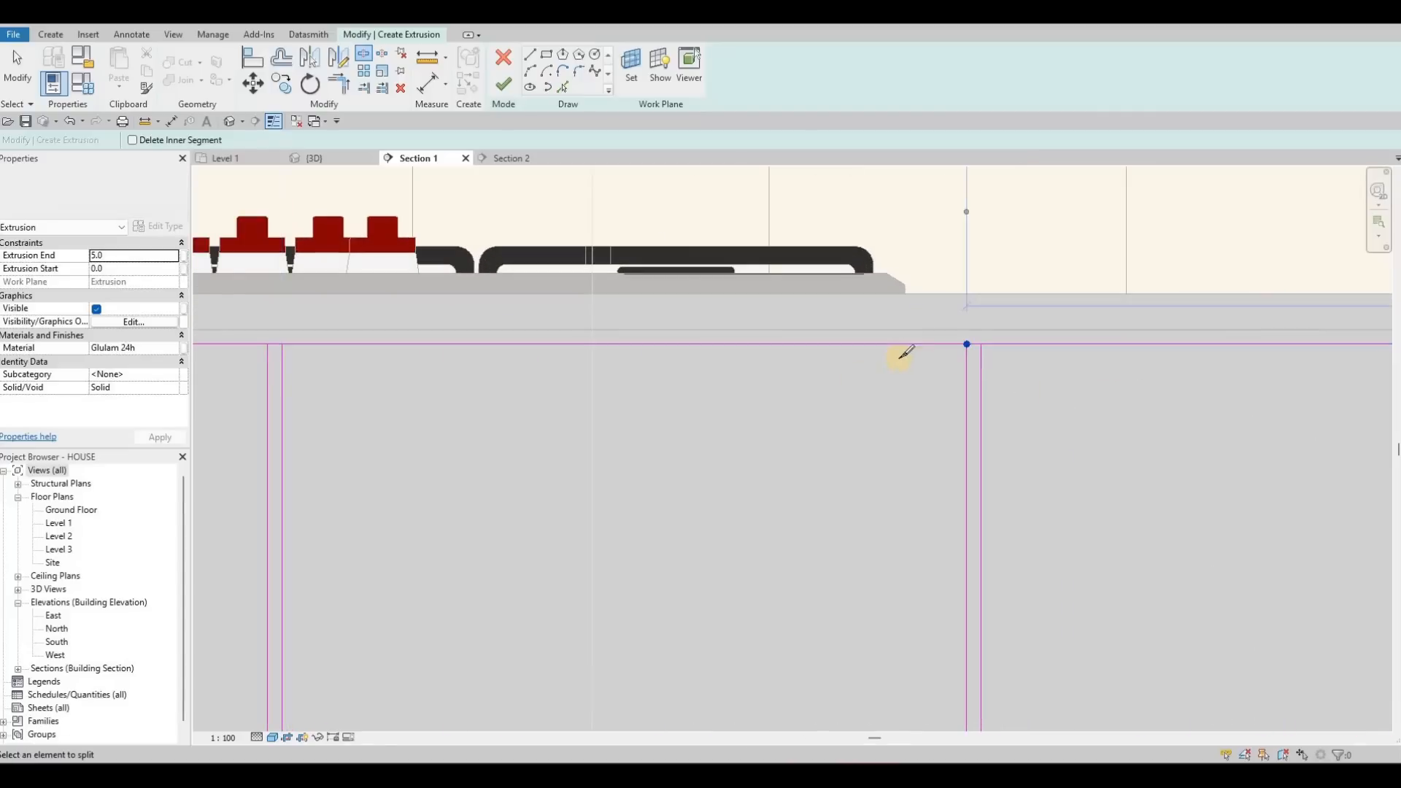
pyautogui.scroll(-5, 921, 347)
pyautogui.moveTo(1217, 349); pyautogui.dragTo(921, 346, button='middle')
pyautogui.scroll(4, 909, 347)
pyautogui.click(1285, 341)
pyautogui.scroll(-5, 1201, 376)
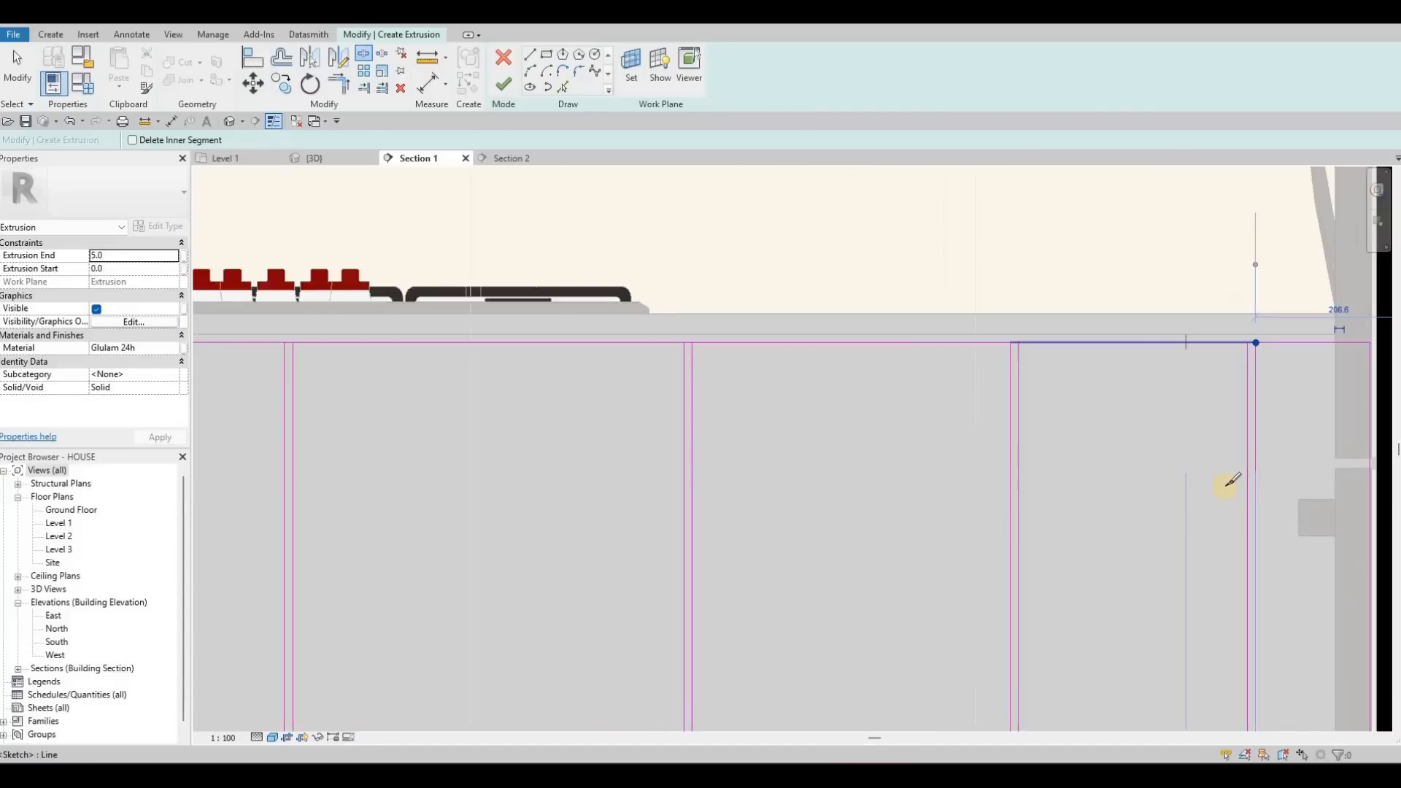
# - Split the sketch's lower horizontal line at the divider pairs between the fridge and the cooktop's fridge-side edge
pyautogui.moveTo(1194, 570); pyautogui.dragTo(1200, 441, button='middle')
pyautogui.scroll(3, 1200, 467)
pyautogui.scroll(2, 841, 452)
pyautogui.click(878, 444)
pyautogui.click(446, 444)
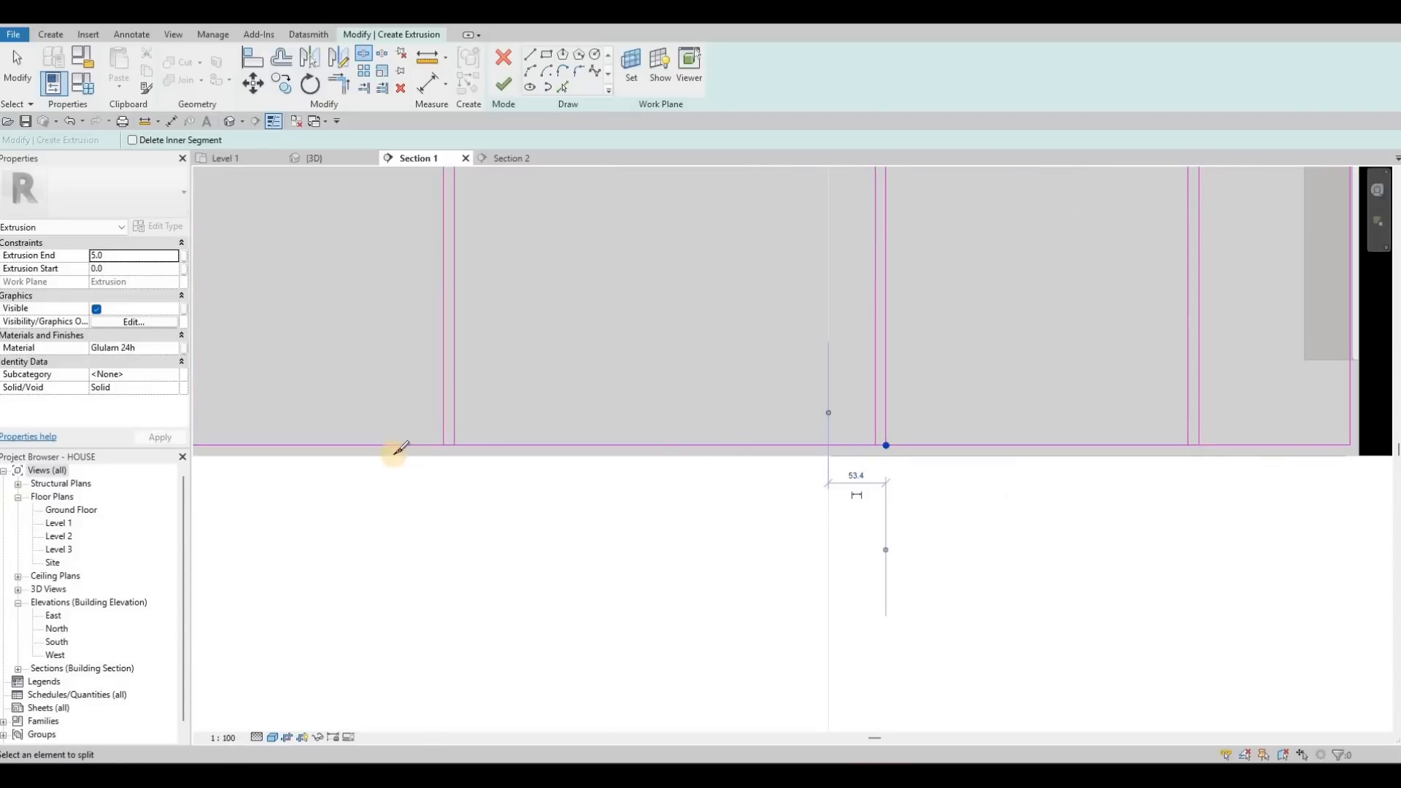
# - Split the sketch's lower horizontal line at the remaining divider pairs from below the cooktop to the oven cabinet
pyautogui.scroll(-2, 781, 370)
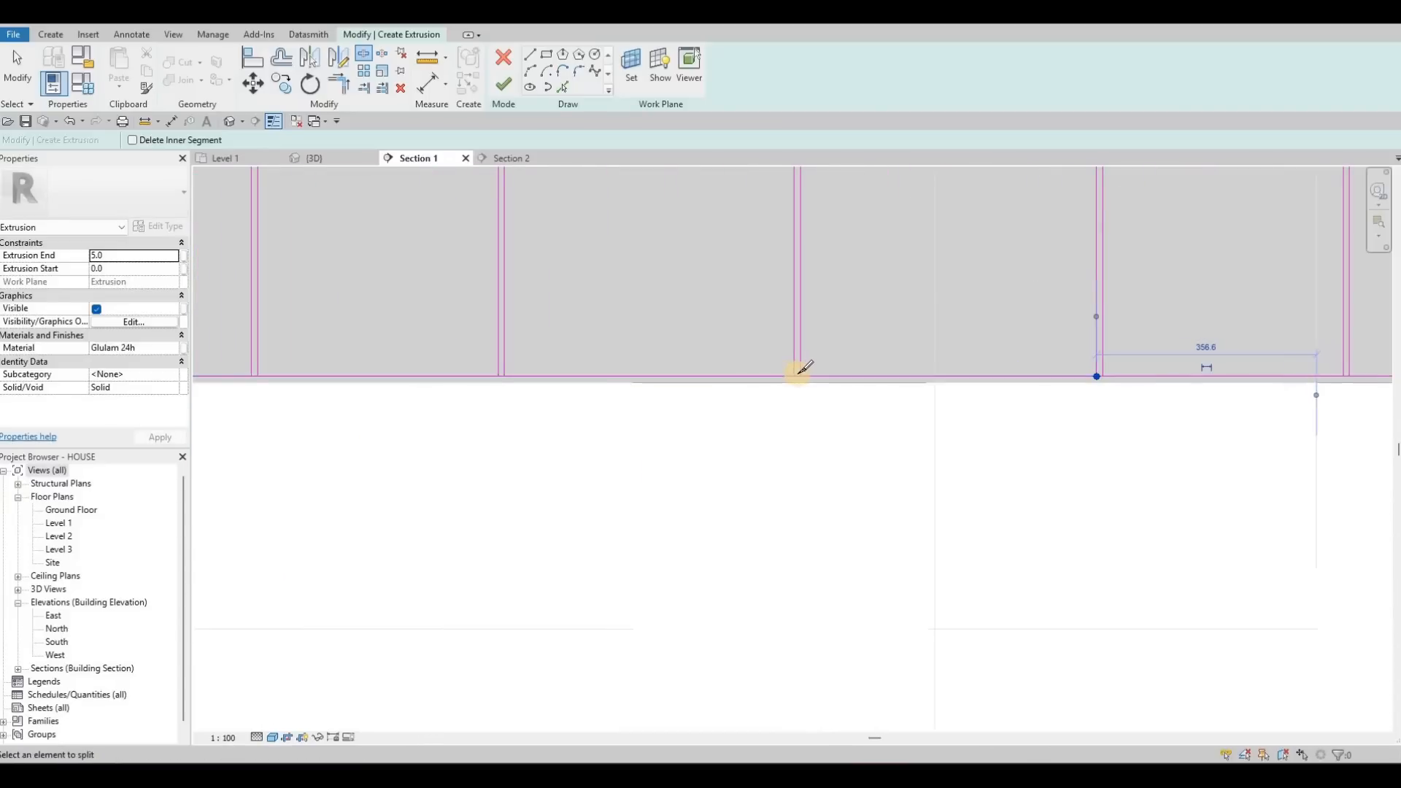
pyautogui.click(509, 372)
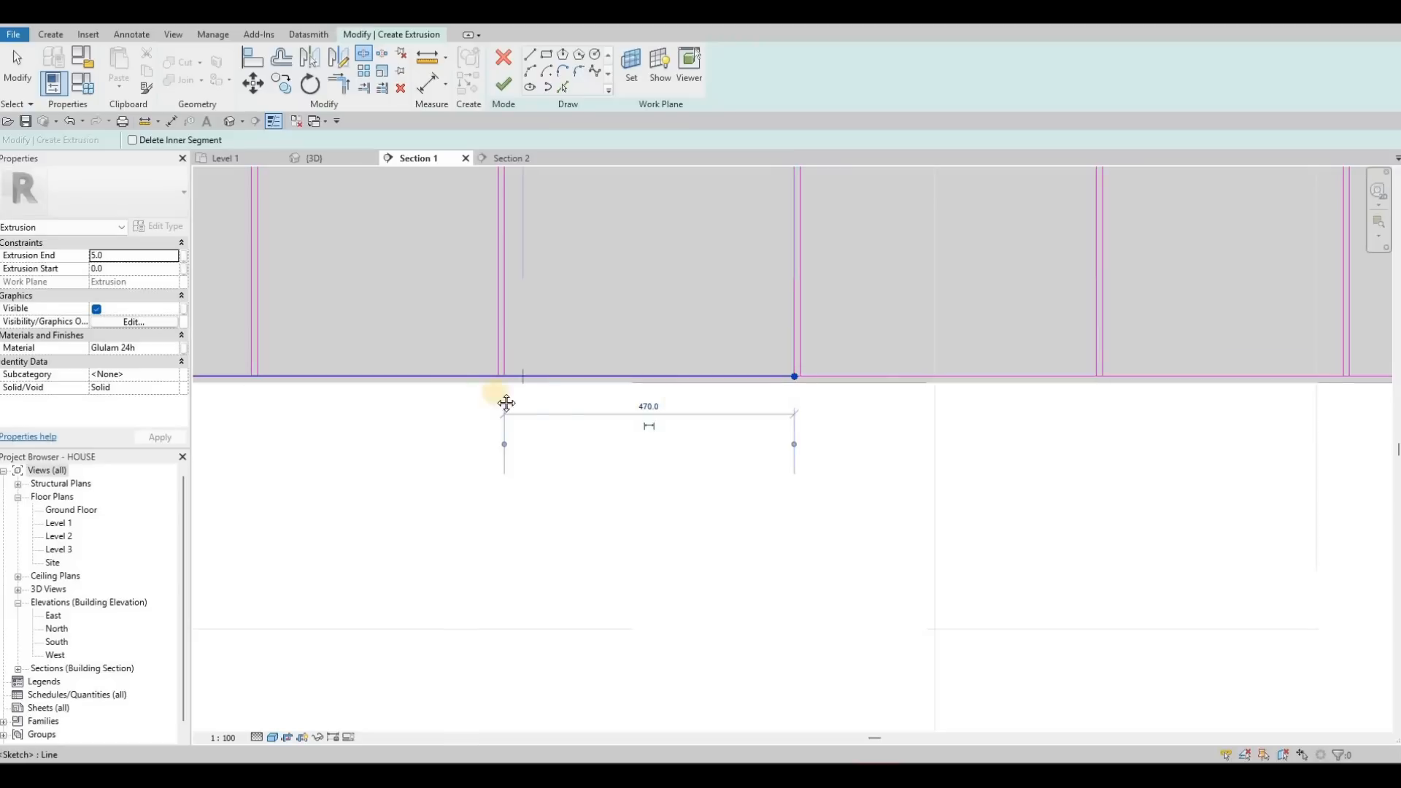
pyautogui.moveTo(278, 391); pyautogui.dragTo(615, 412, button='middle')
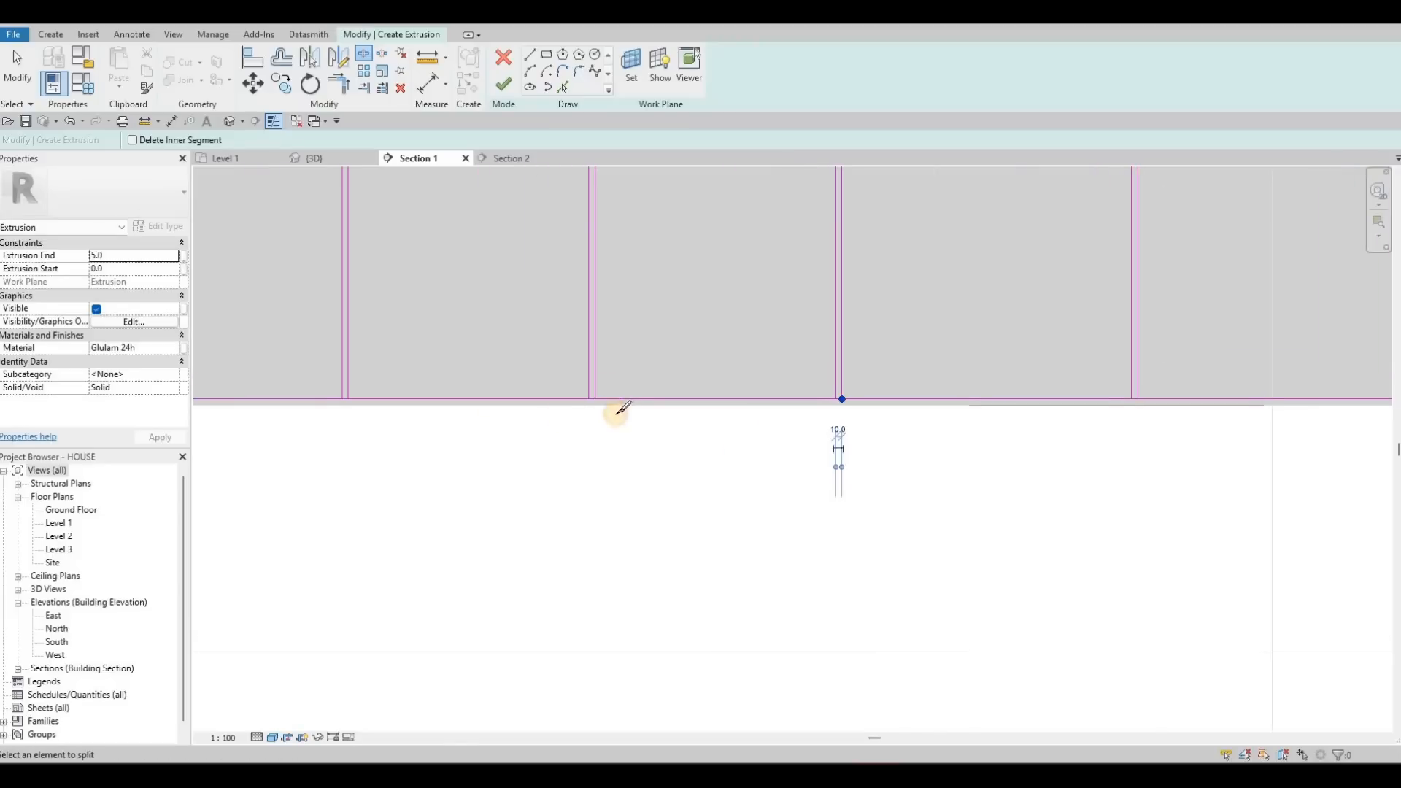
pyautogui.scroll(2, 577, 387)
pyautogui.click(616, 409)
pyautogui.scroll(-2, 617, 409)
pyautogui.moveTo(394, 409); pyautogui.dragTo(821, 404, button='middle')
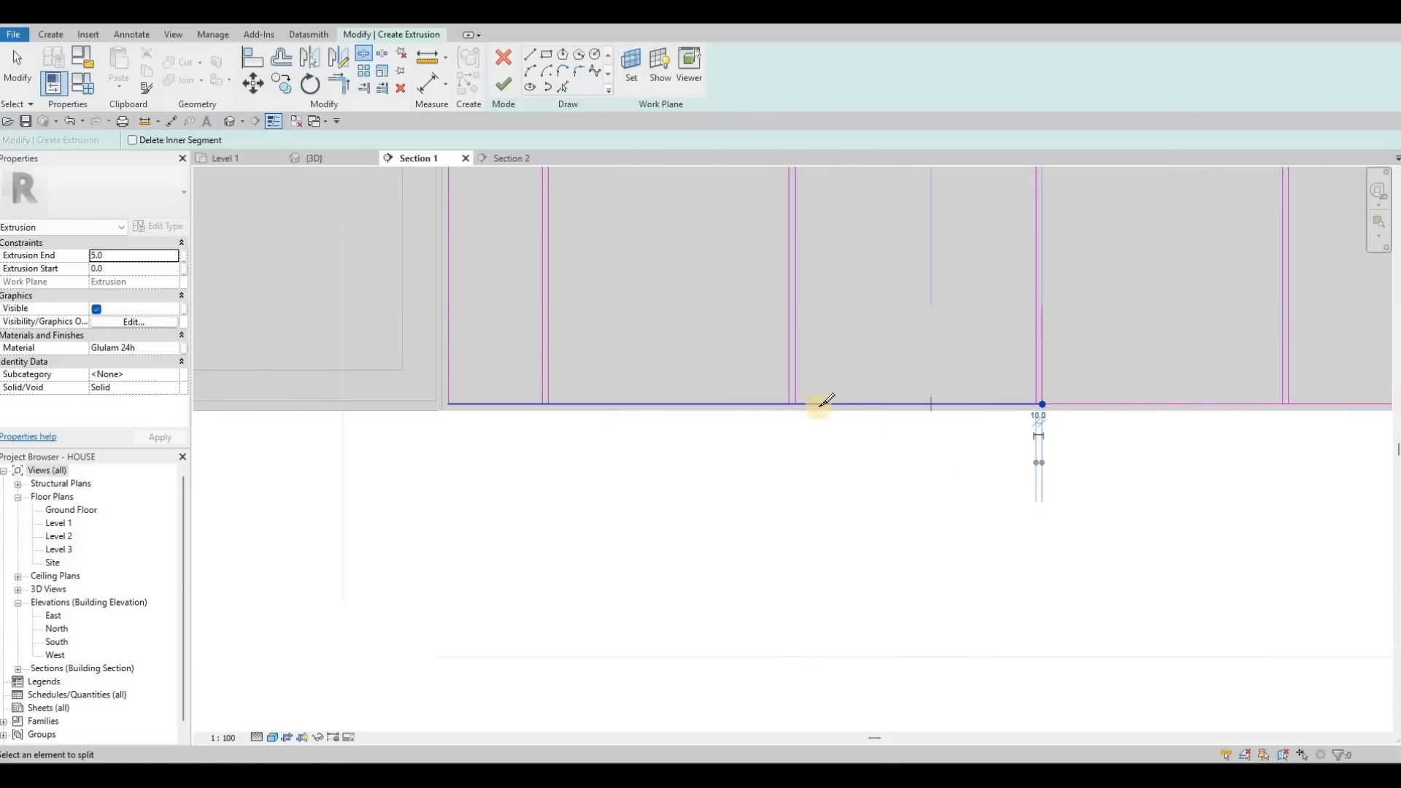
pyautogui.scroll(2, 739, 406)
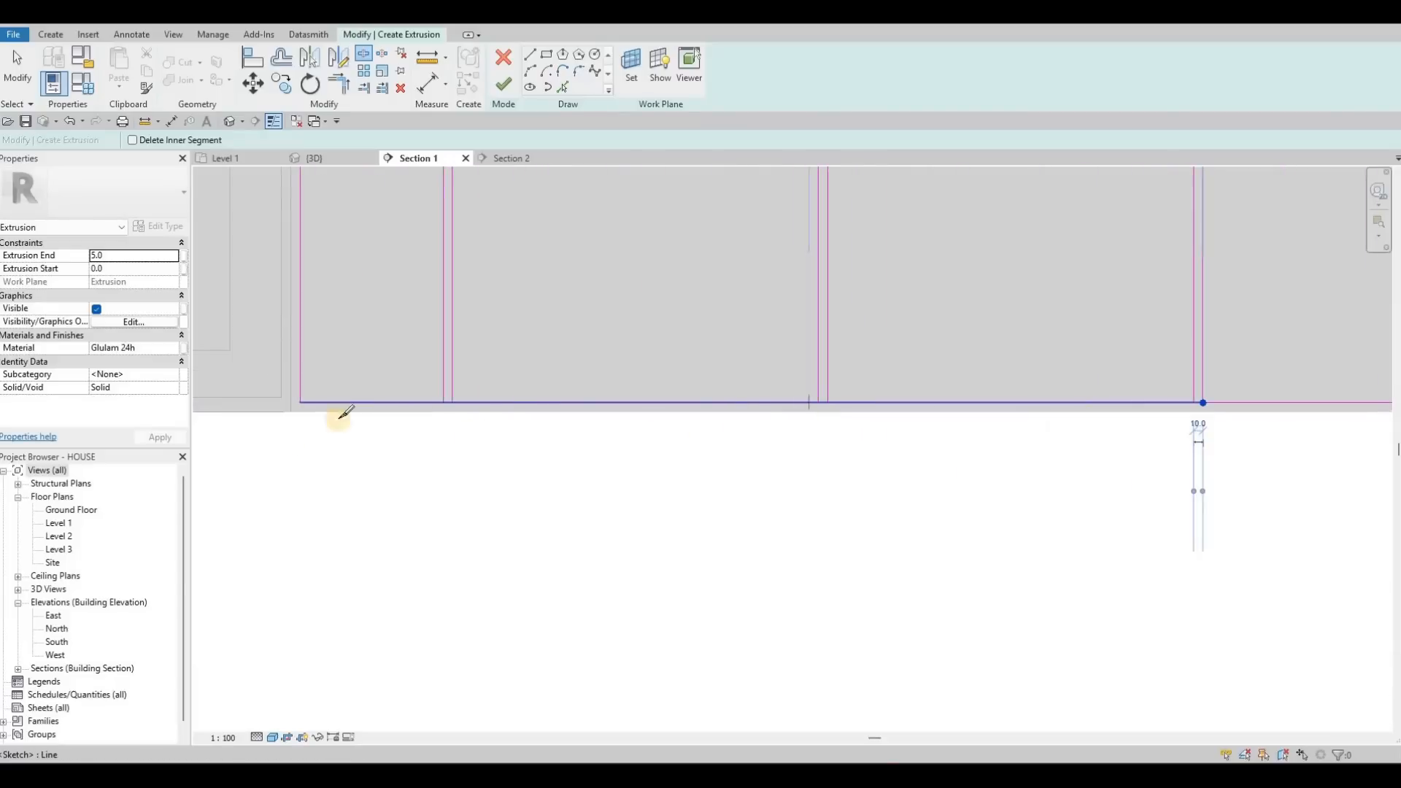
pyautogui.click(453, 401)
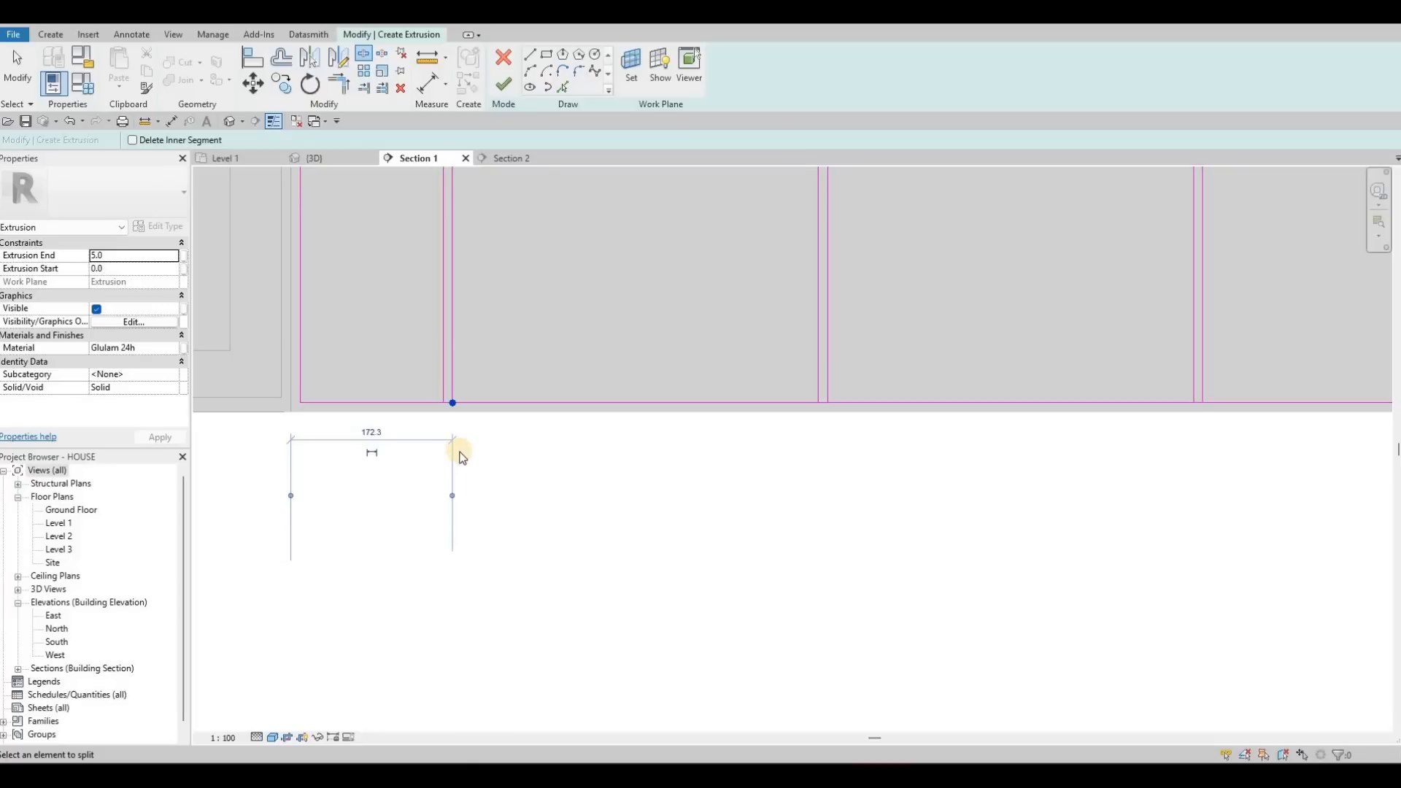
pyautogui.press('Escape')
pyautogui.scroll(4, 497, 490)
pyautogui.press('Escape')
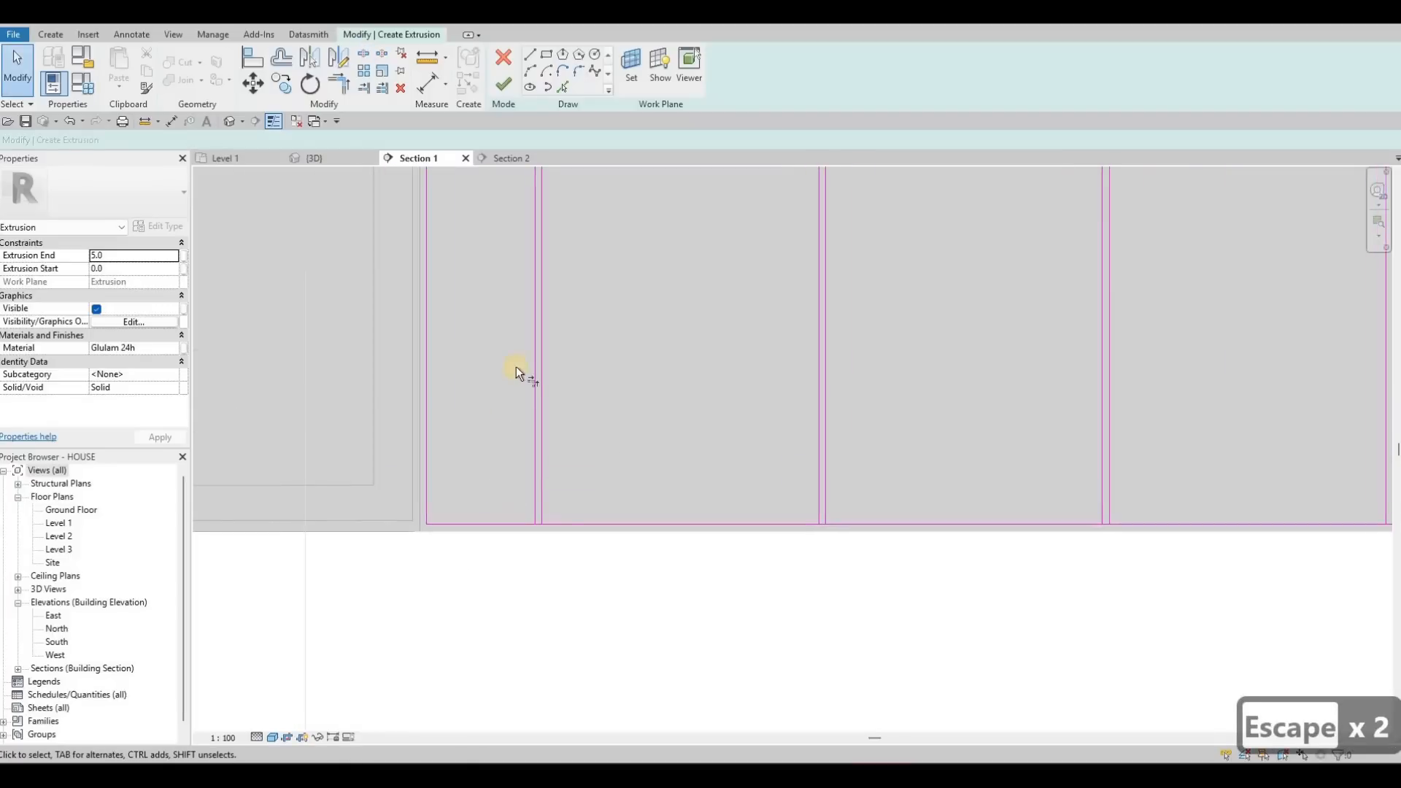
# - Trim the upper corners of the panel outlines at the two divider pairs closest to the oven cabinet
pyautogui.press('t')
pyautogui.press('r')
pyautogui.moveTo(581, 355)
pyautogui.mouseDown(button='middle')
pyautogui.moveTo(589, 313)
pyautogui.moveTo(586, 377)
pyautogui.mouseUp(button='middle')
pyautogui.scroll(3, 586, 314)
pyautogui.click(590, 375)
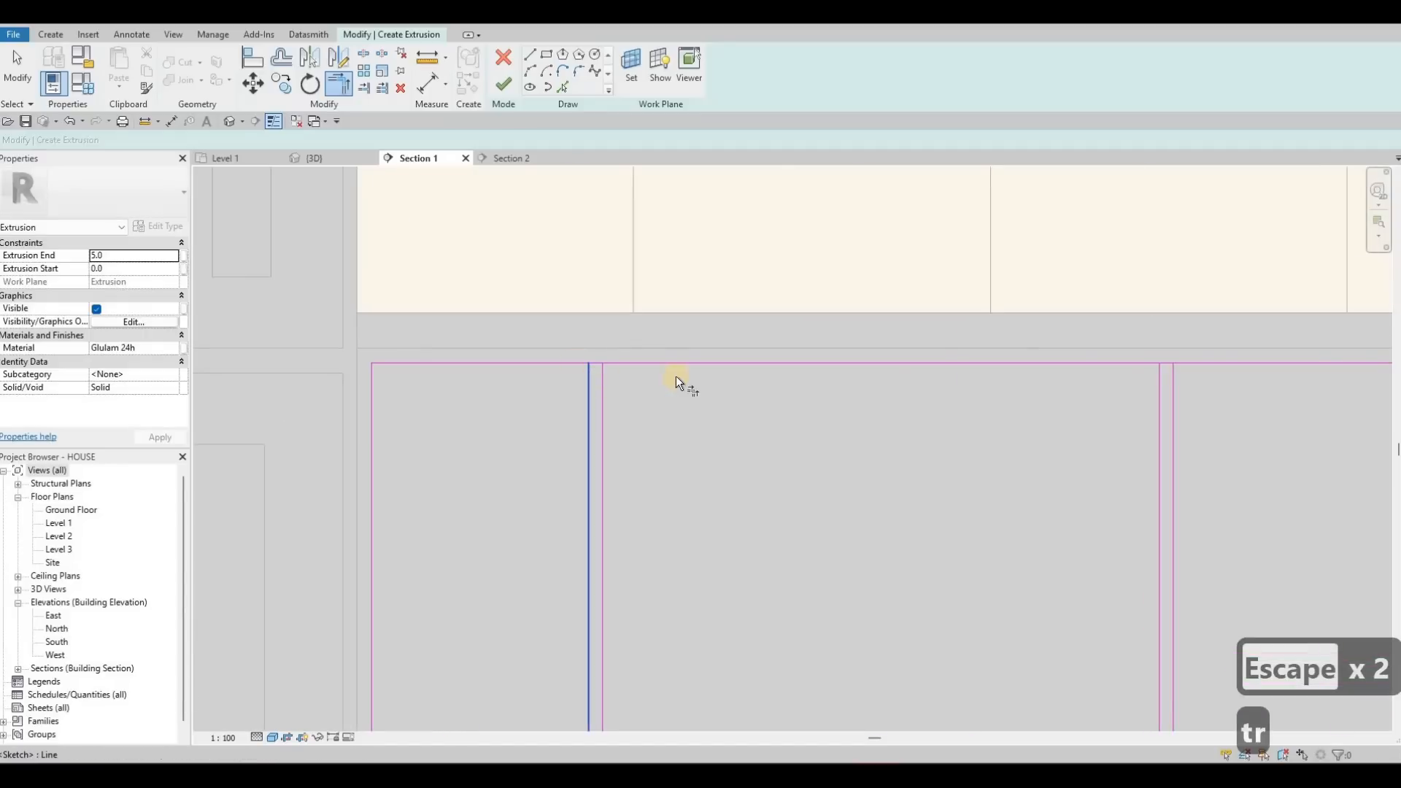
pyautogui.click(1157, 374)
pyautogui.click(1150, 365)
pyautogui.click(1172, 380)
pyautogui.click(1181, 369)
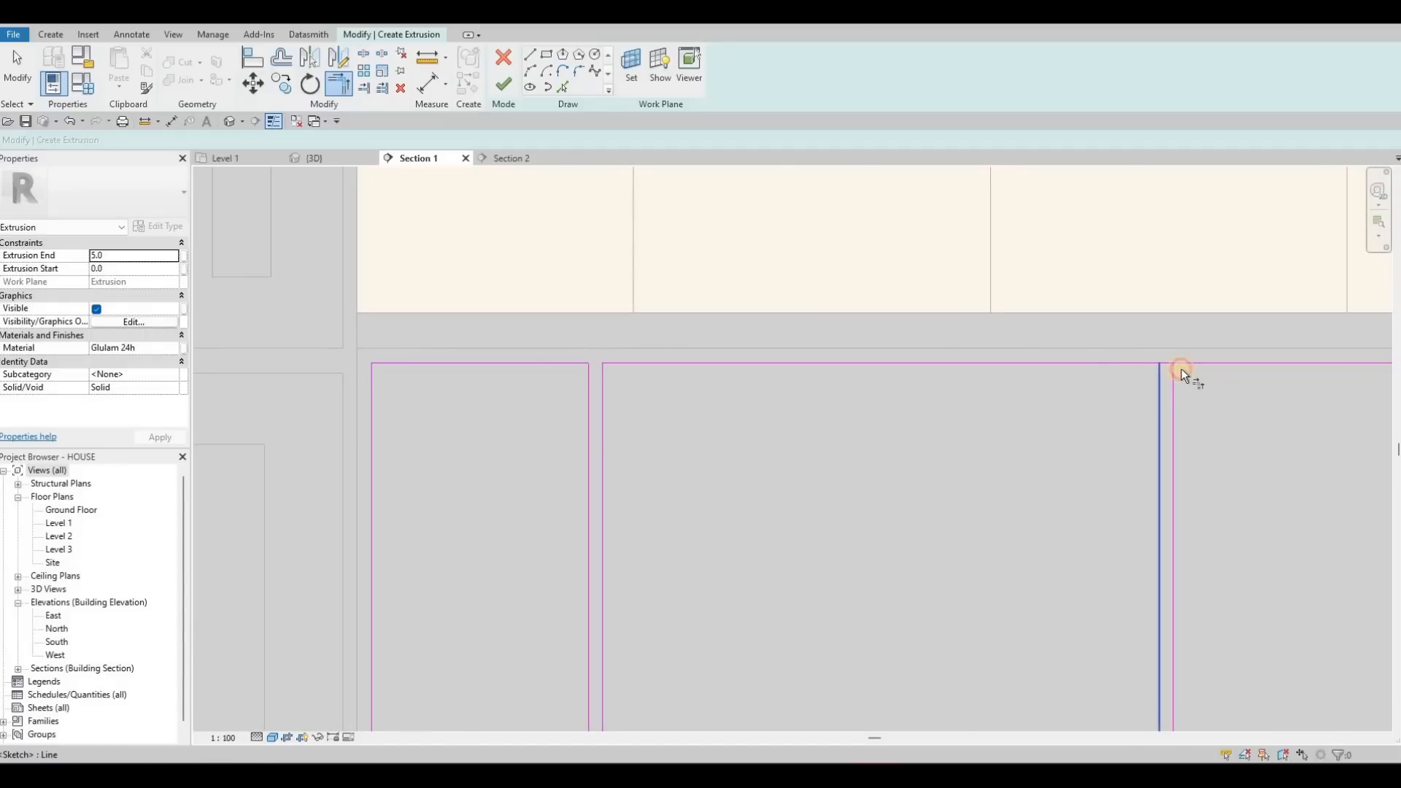
# - Trim the upper corners at the third divider pair from the oven cabinet and the pair at the cooktop's oven-side edge
pyautogui.moveTo(1168, 384); pyautogui.dragTo(550, 420, button='middle')
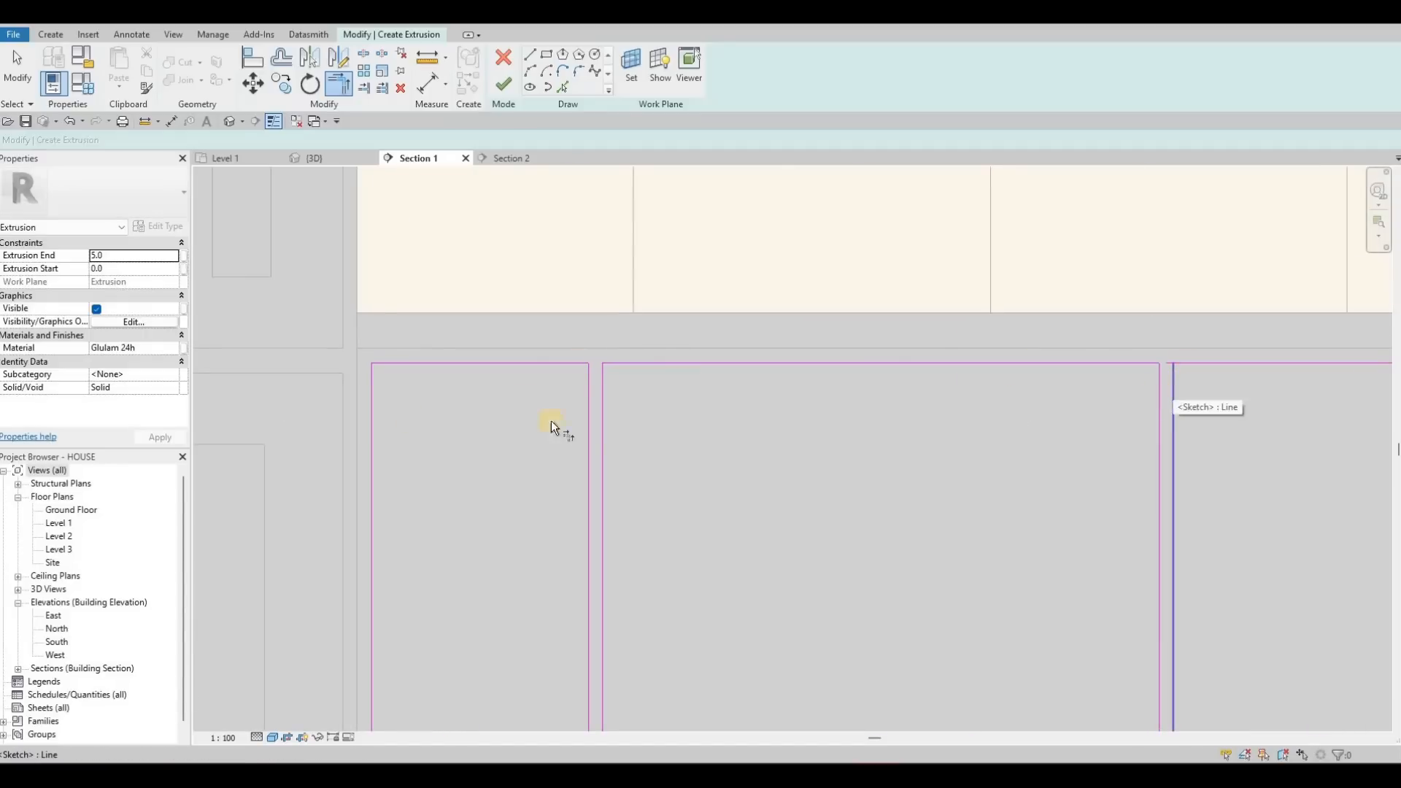
pyautogui.scroll(-1, 724, 390)
pyautogui.click(728, 380)
pyautogui.click(720, 371)
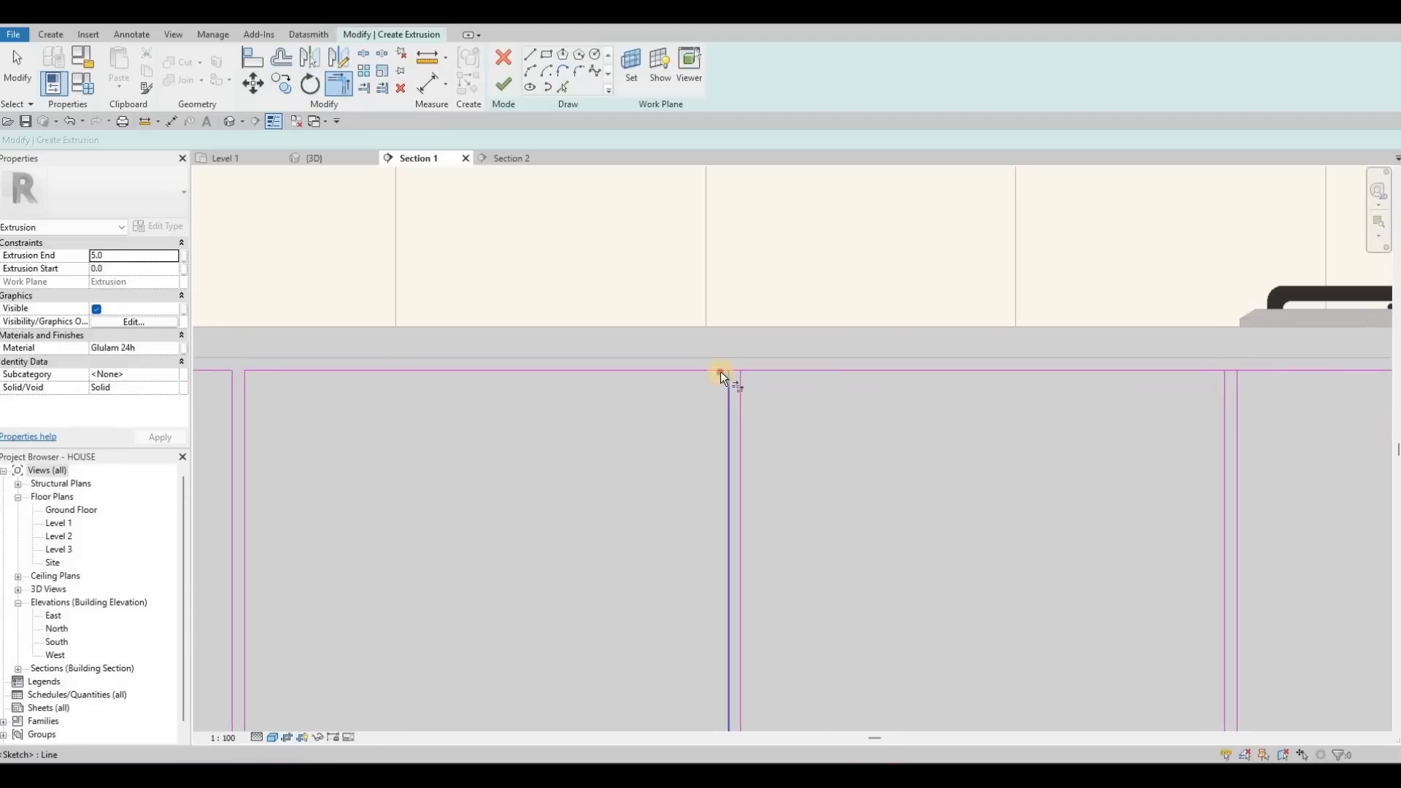
pyautogui.click(1224, 383)
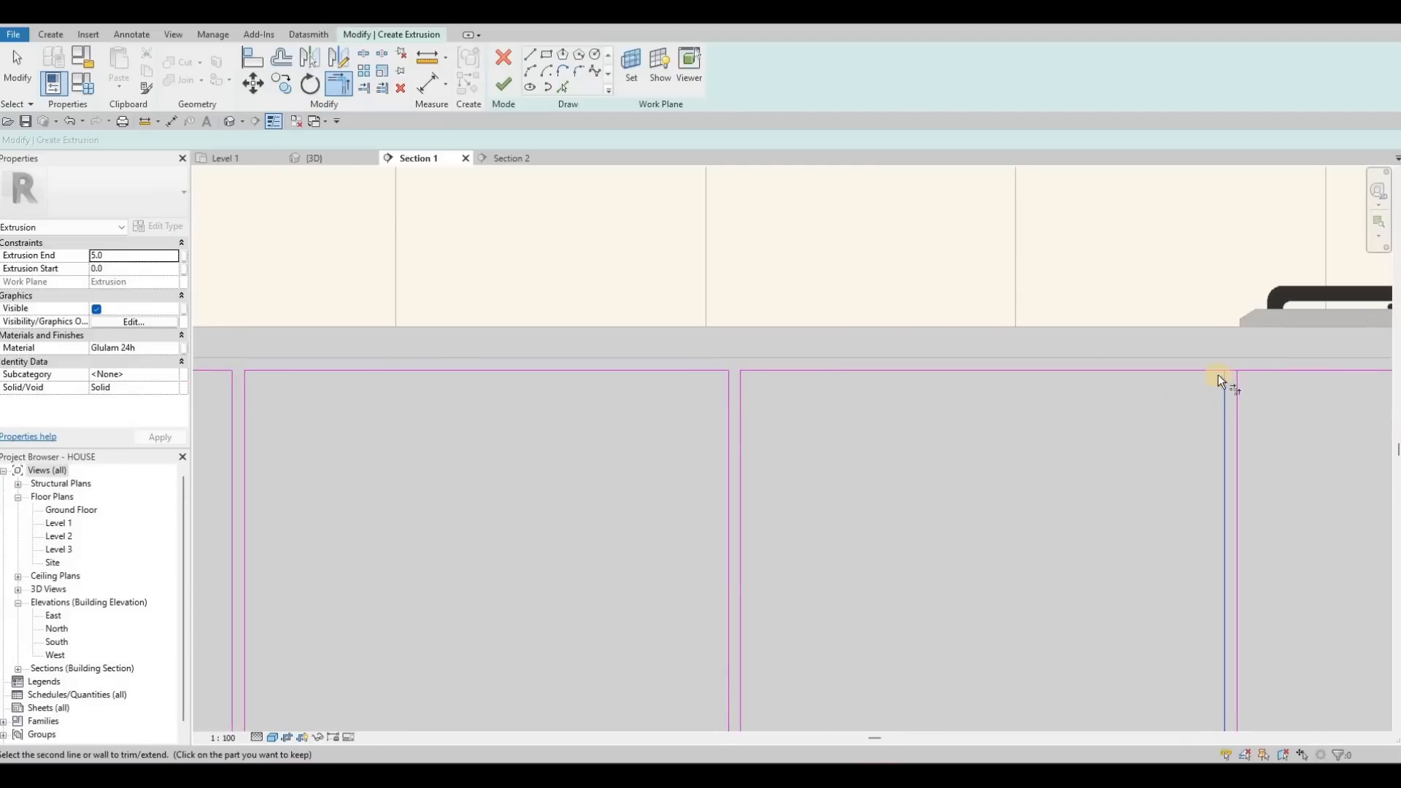
pyautogui.click(1246, 373)
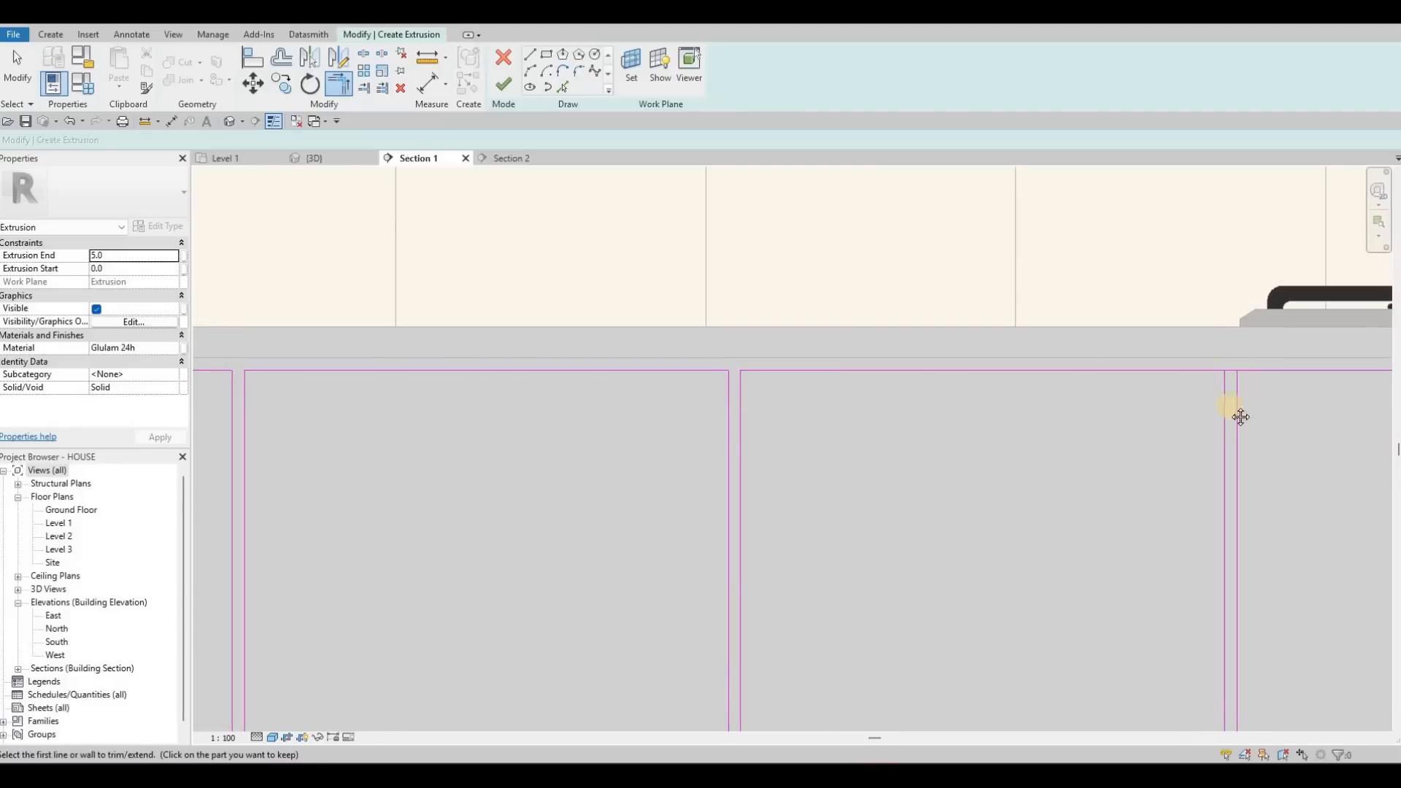
# - Trim the upper corners at the divider pairs below the cooktop's centre and its fridge-side edge
pyautogui.moveTo(1314, 398); pyautogui.dragTo(858, 409, button='middle')
pyautogui.scroll(-1, 852, 401)
pyautogui.click(846, 400)
pyautogui.scroll(-2, 874, 408)
pyautogui.moveTo(991, 434); pyautogui.dragTo(738, 435, button='middle')
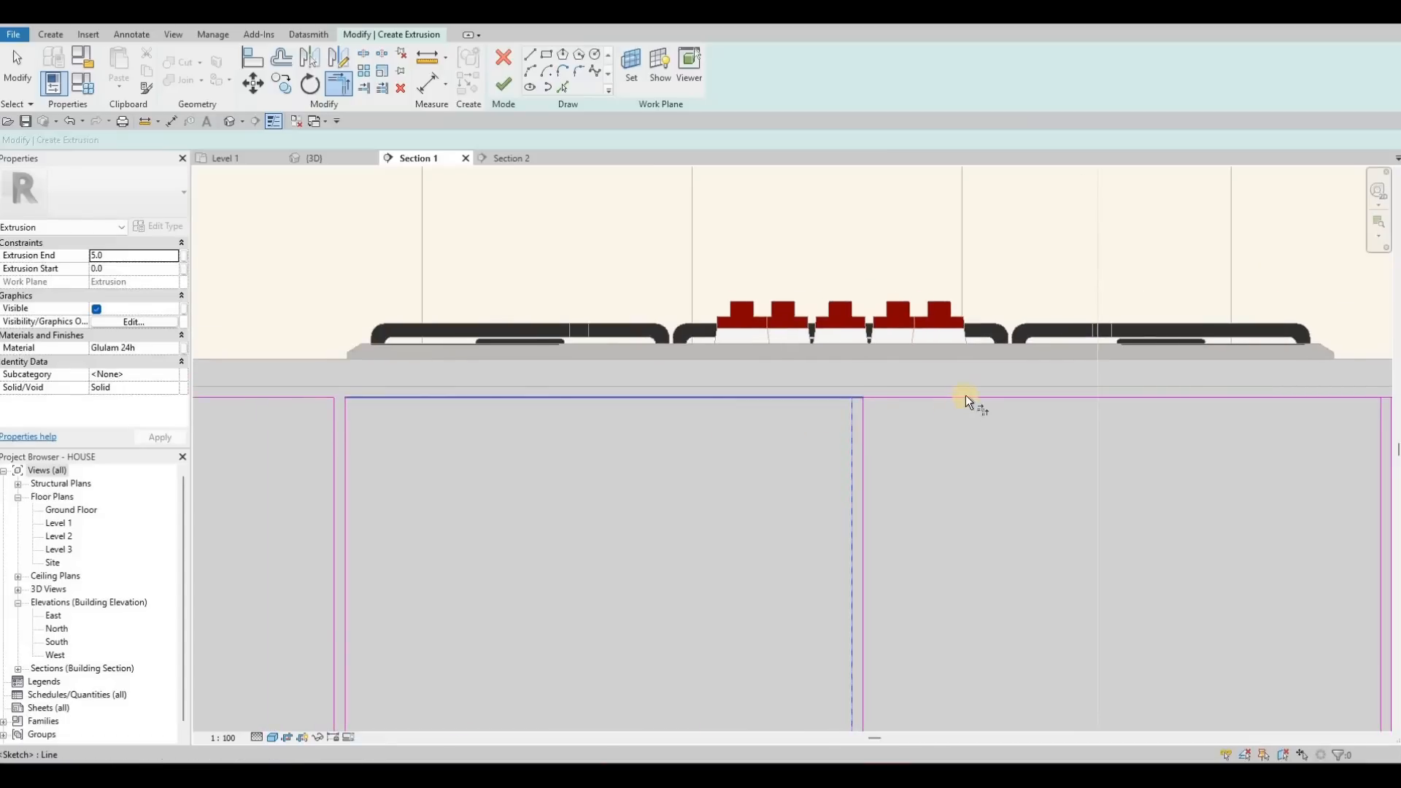
pyautogui.click(972, 401)
pyautogui.scroll(1, 973, 405)
pyautogui.scroll(2, 949, 420)
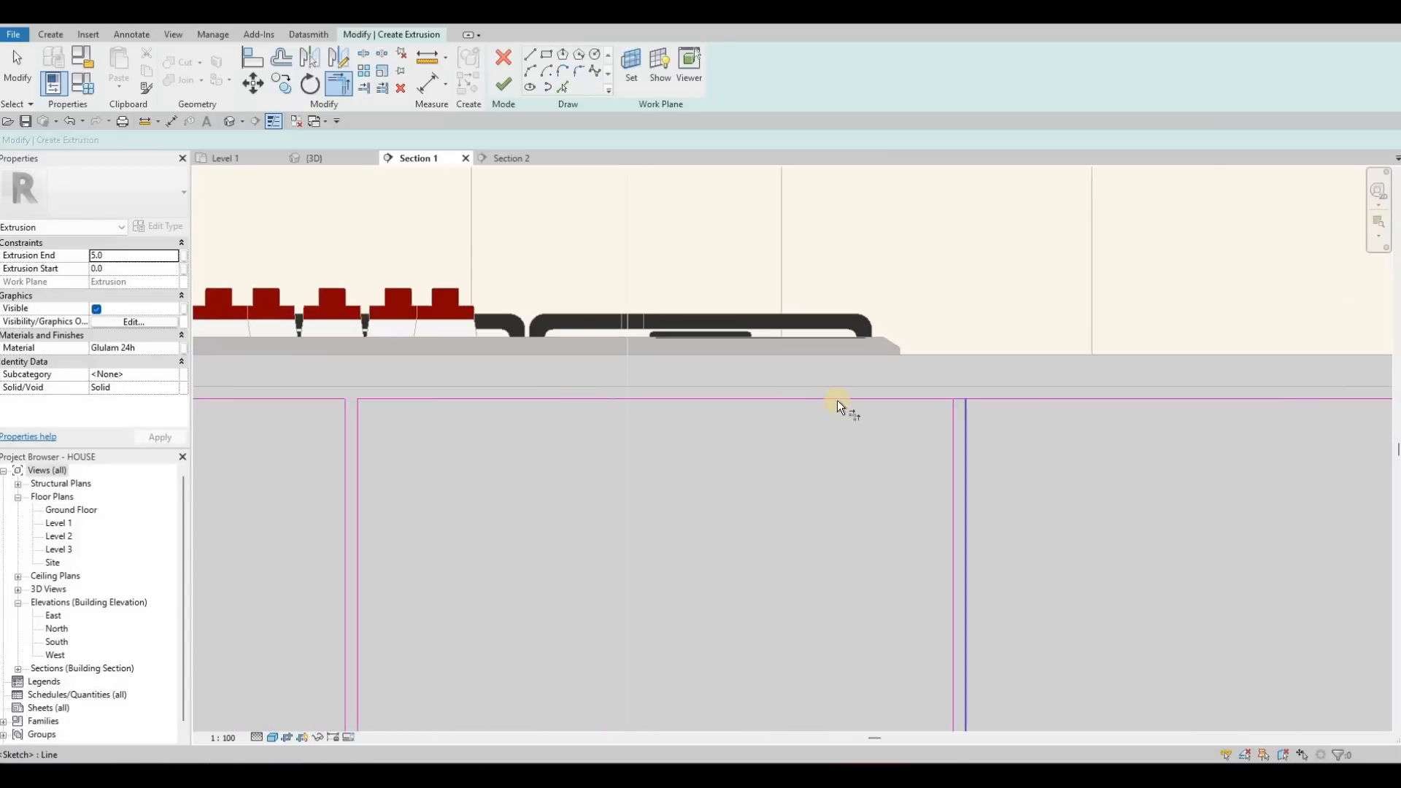
# - Trim the upper corners of the panel outlines at the two divider pairs closest to the fridge
pyautogui.moveTo(1241, 376); pyautogui.dragTo(917, 366, button='middle')
pyautogui.click(923, 365)
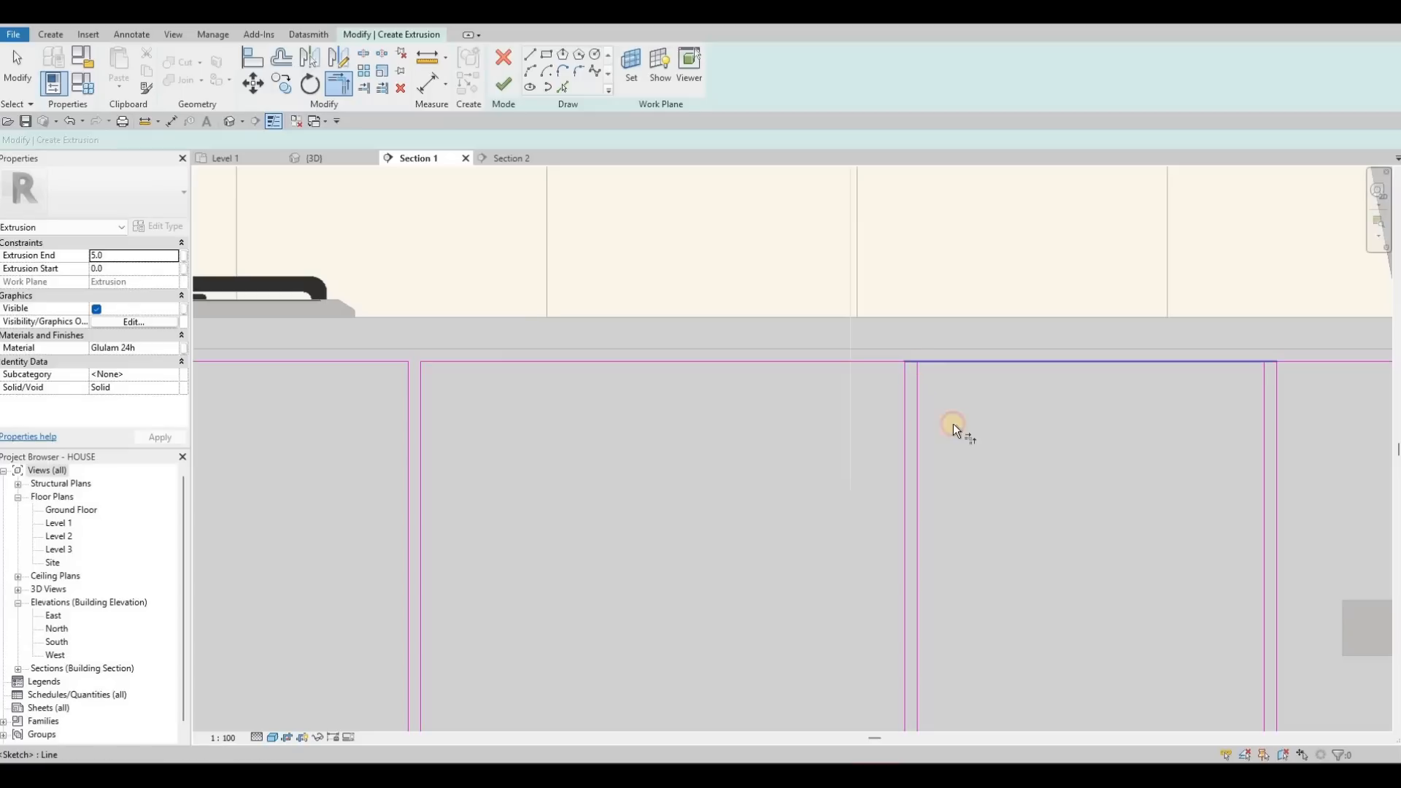
pyautogui.moveTo(1277, 373); pyautogui.dragTo(905, 403, button='middle')
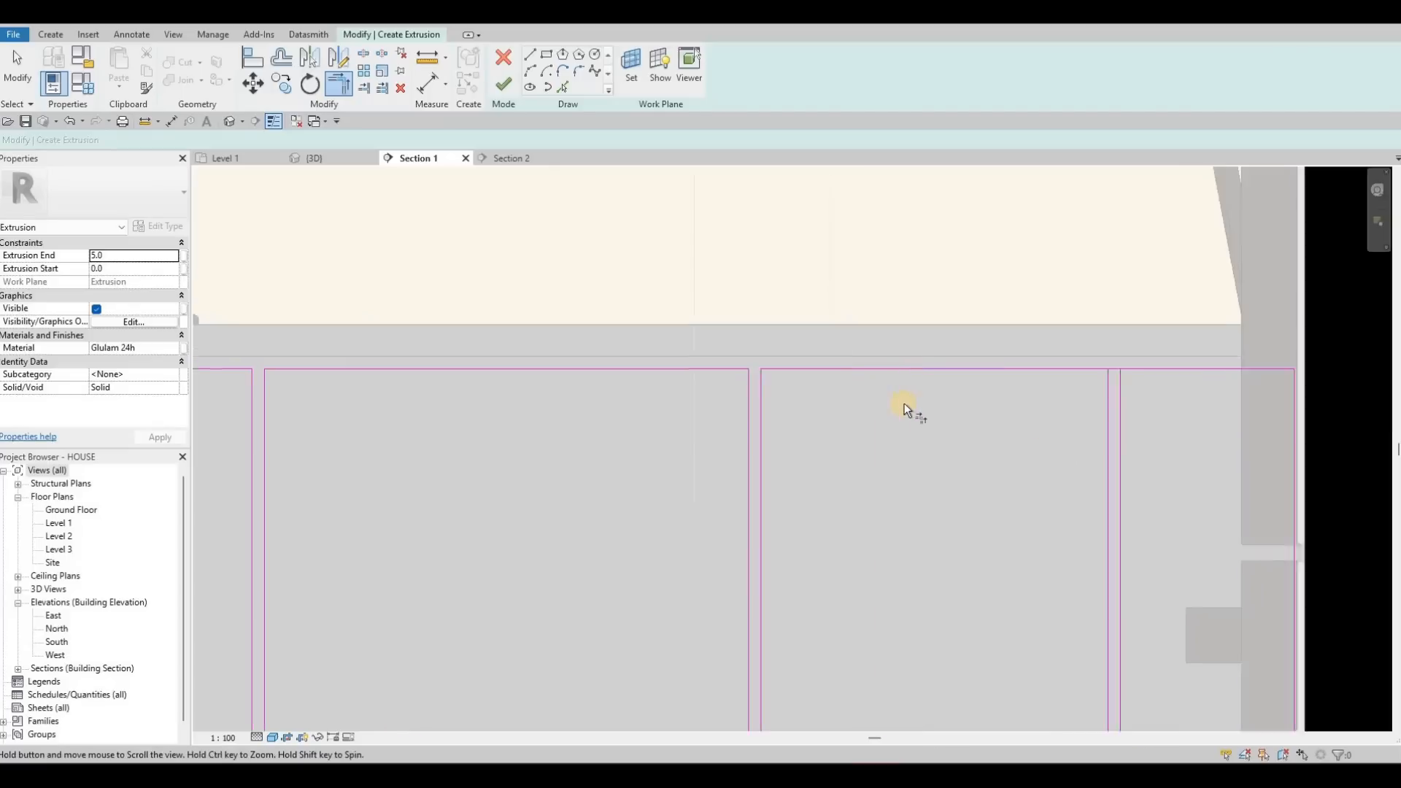
pyautogui.click(904, 404)
pyautogui.click(918, 393)
pyautogui.click(887, 408)
pyautogui.click(882, 397)
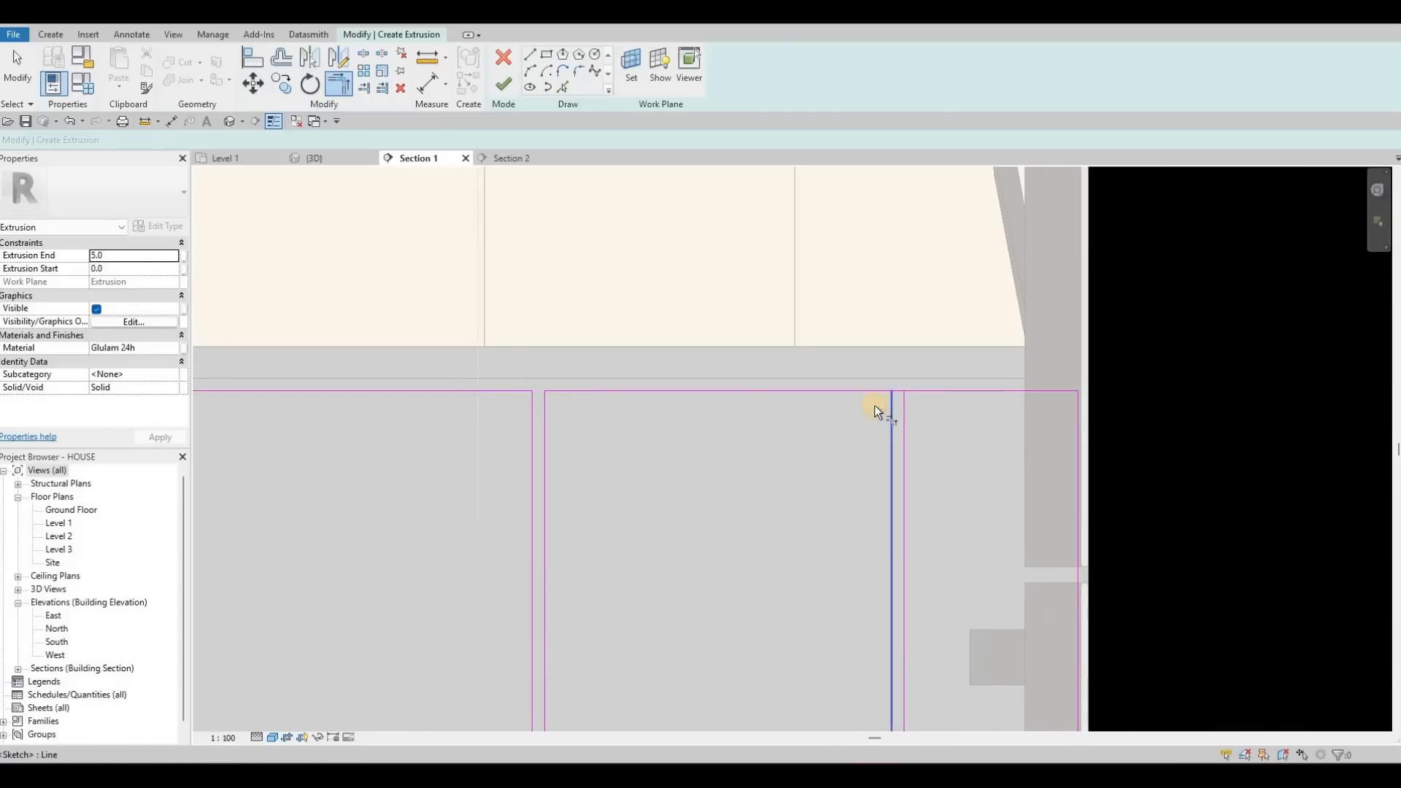
# - Trim the lower corners of the panel outlines at the two divider pairs closest to the fridge
pyautogui.scroll(-3, 921, 655)
pyautogui.moveTo(931, 651); pyautogui.dragTo(921, 621, button='middle')
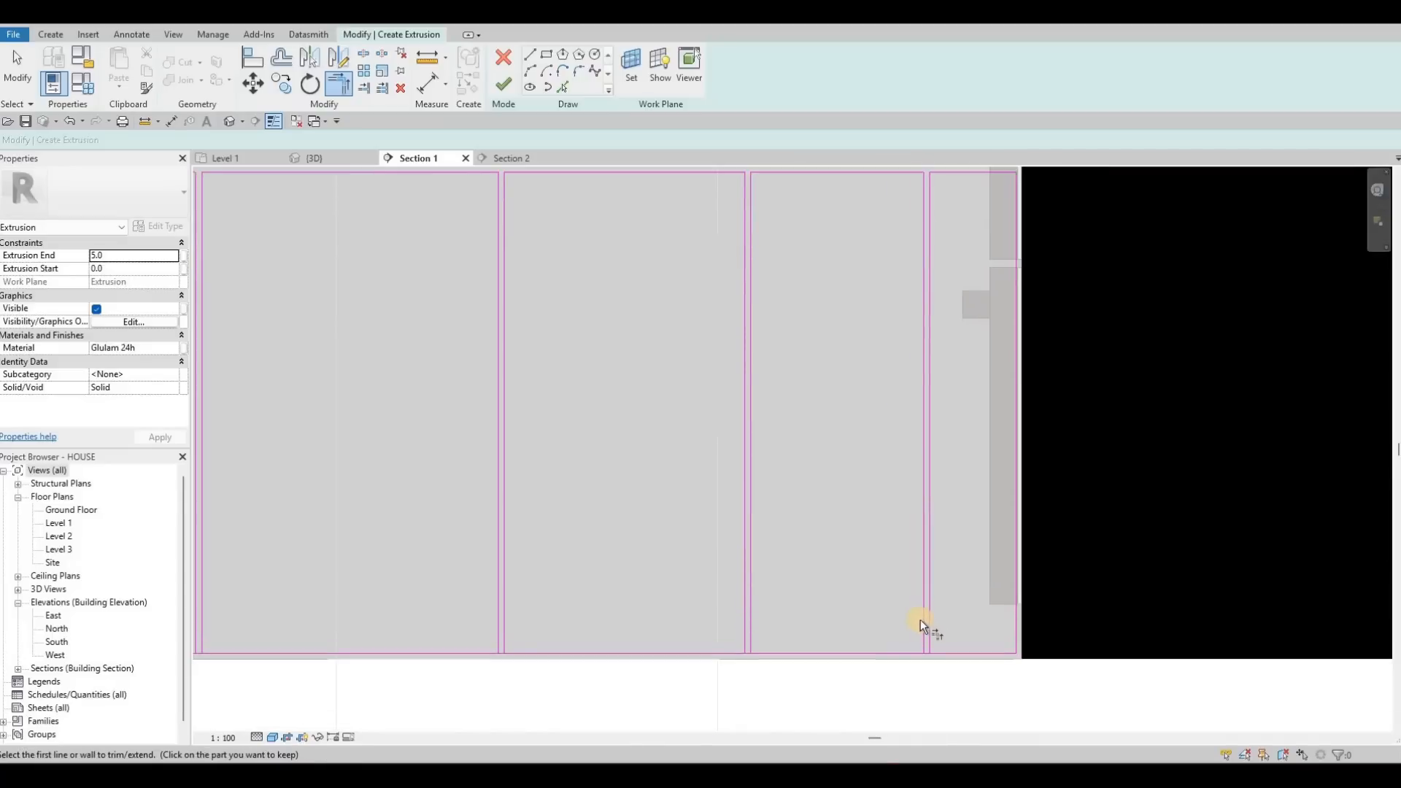
pyautogui.scroll(2, 912, 643)
pyautogui.click(917, 629)
pyautogui.click(604, 618)
pyautogui.click(594, 602)
# - Trim the lower corners at the divider pairs below the cooktop's fridge-side edge and centre
pyautogui.moveTo(593, 602); pyautogui.dragTo(681, 575, button='middle')
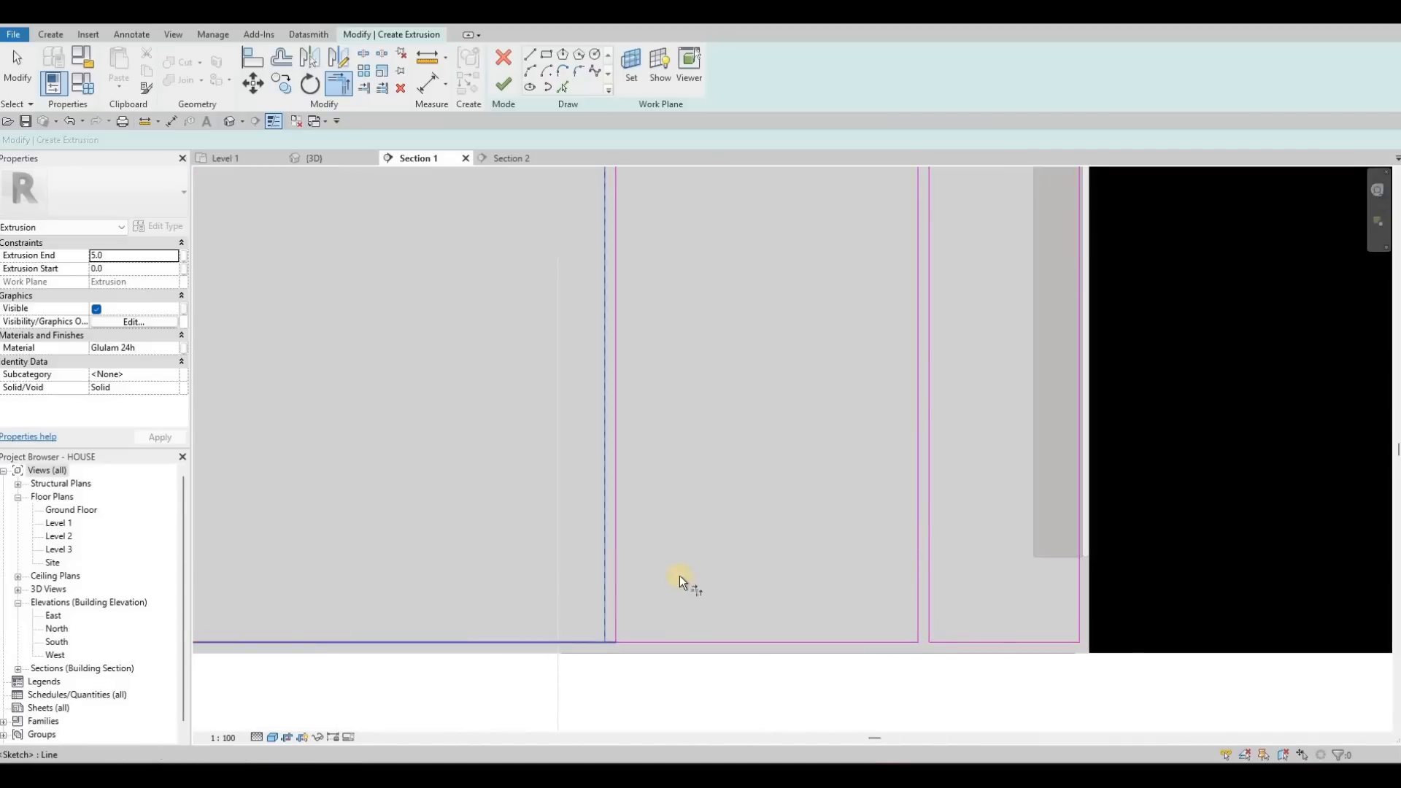
pyautogui.click(672, 546)
pyautogui.click(793, 567)
pyautogui.moveTo(286, 555); pyautogui.dragTo(902, 605, button='middle')
pyautogui.click(595, 557)
pyautogui.click(617, 565)
# - Trim the lower corners at the cooktop's oven-side divider pair and the adjacent pair towards the oven cabinet
pyautogui.moveTo(624, 605); pyautogui.dragTo(769, 606, button='middle')
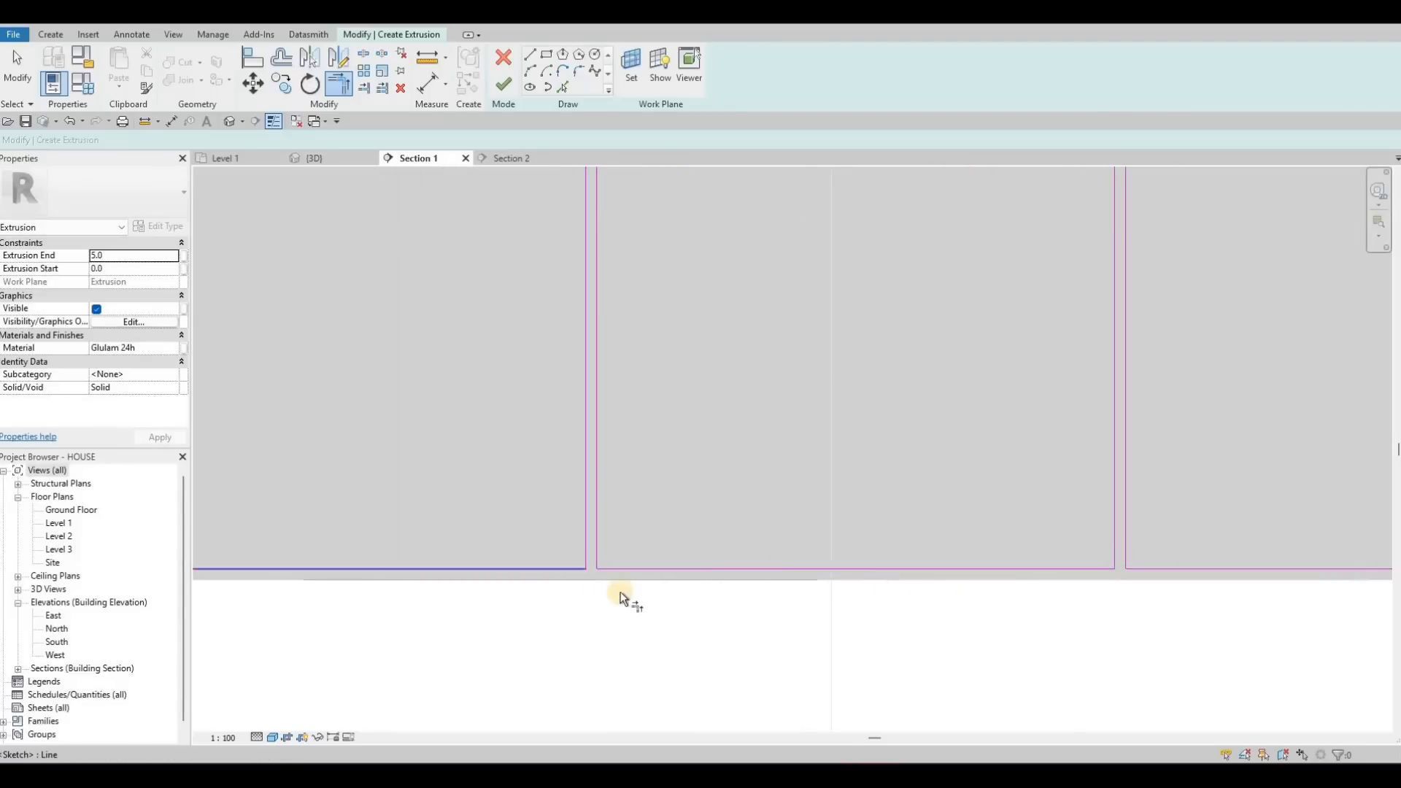
pyautogui.click(611, 575)
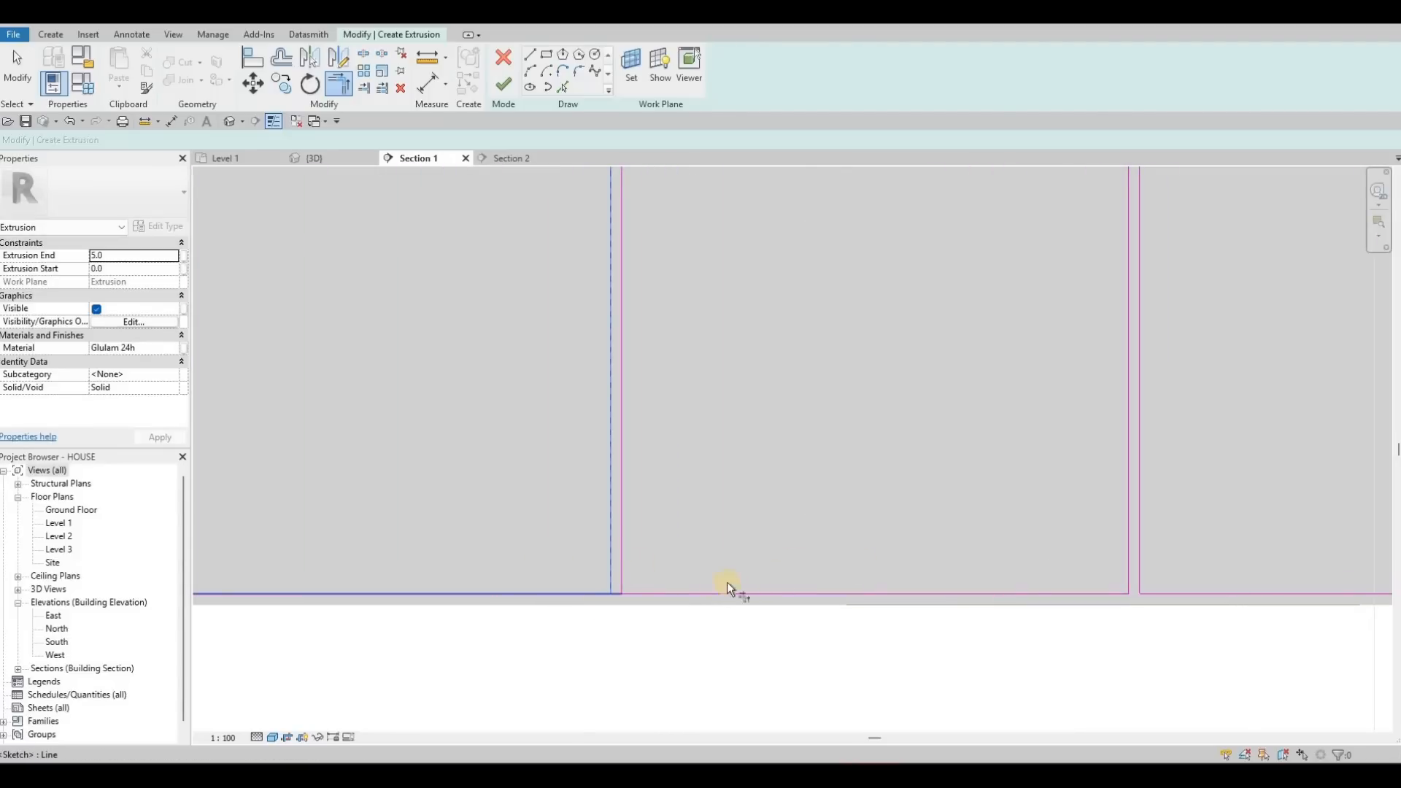
pyautogui.scroll(-5, 760, 586)
pyautogui.moveTo(540, 582); pyautogui.dragTo(769, 575, button='middle')
pyautogui.scroll(1, 769, 575)
pyautogui.click(763, 581)
pyautogui.scroll(2, 717, 586)
pyautogui.click(772, 572)
pyautogui.click(682, 585)
# - Trim the lower corners of the panel outlines at the two divider pairs closest to the oven cabinet
pyautogui.moveTo(366, 590); pyautogui.dragTo(713, 587, button='middle')
pyautogui.click(687, 567)
pyautogui.click(558, 586)
pyautogui.click(699, 566)
pyautogui.click(781, 584)
pyautogui.moveTo(536, 566); pyautogui.dragTo(970, 539, button='middle')
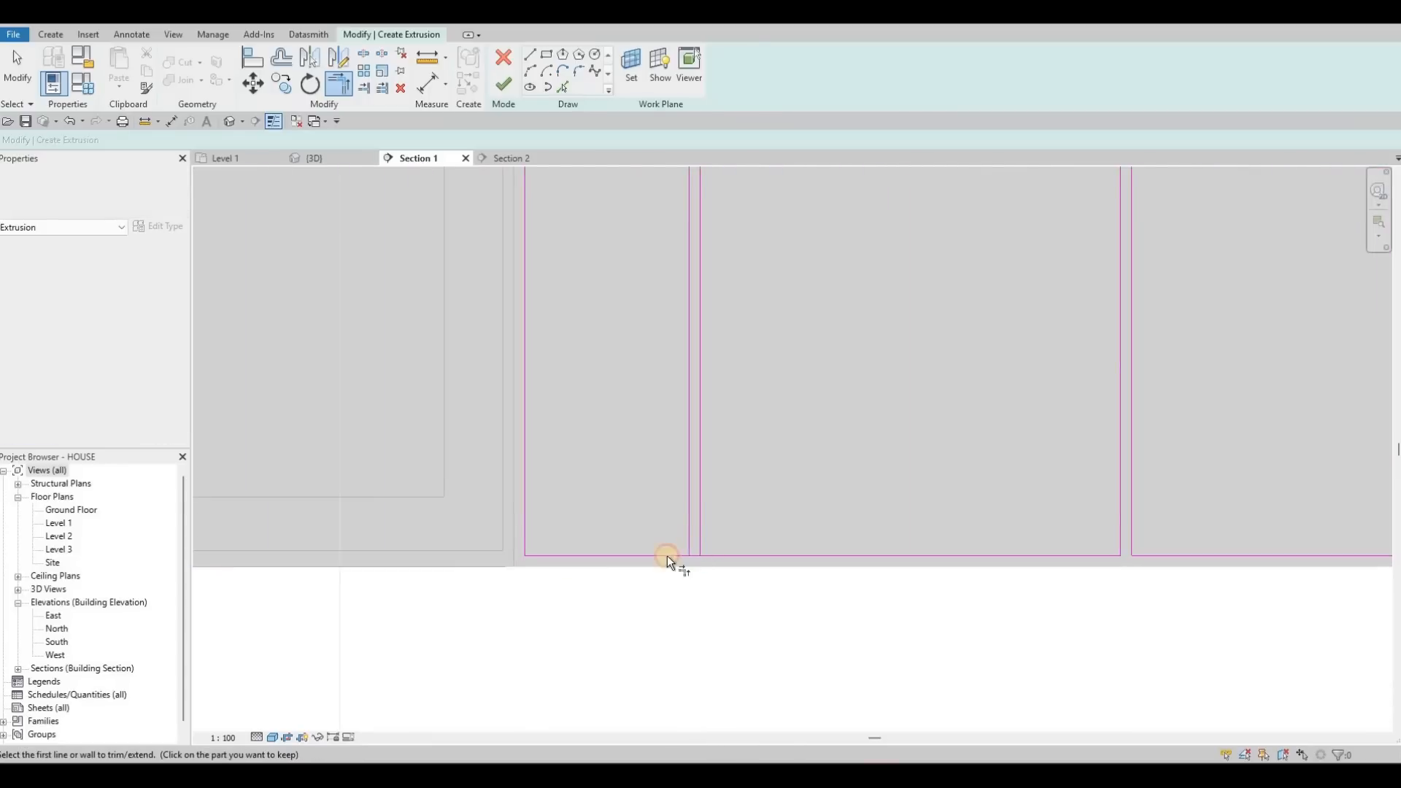
pyautogui.click(689, 521)
pyautogui.click(675, 556)
# - Examine the trimmed panel outlines along the base cabinets between the oven cabinet and the fridge
pyautogui.scroll(-3, 685, 569)
pyautogui.moveTo(905, 495); pyautogui.dragTo(779, 538, button='middle')
pyautogui.scroll(-1, 779, 538)
pyautogui.moveTo(1168, 501); pyautogui.dragTo(975, 524, button='middle')
pyautogui.moveTo(1274, 506); pyautogui.dragTo(983, 502, button='middle')
pyautogui.moveTo(1011, 554); pyautogui.dragTo(1003, 553, button='middle')
pyautogui.moveTo(772, 505); pyautogui.dragTo(851, 496, button='middle')
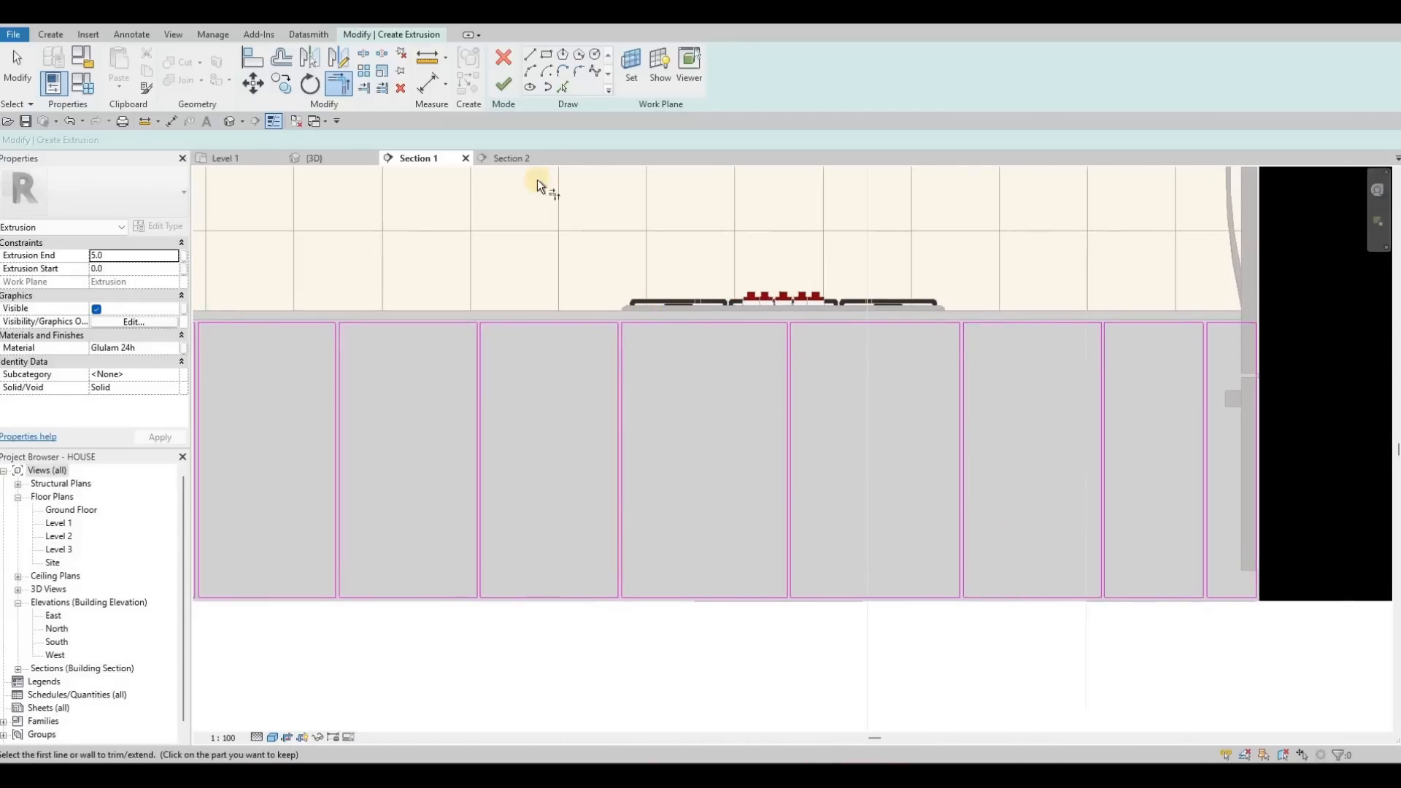
pyautogui.moveTo(753, 356); pyautogui.dragTo(855, 343, button='middle')
pyautogui.click(885, 331)
pyautogui.moveTo(1116, 372); pyautogui.dragTo(1023, 366, button='middle')
pyautogui.scroll(-3, 1023, 365)
pyautogui.moveTo(1161, 346); pyautogui.dragTo(1142, 345, button='middle')
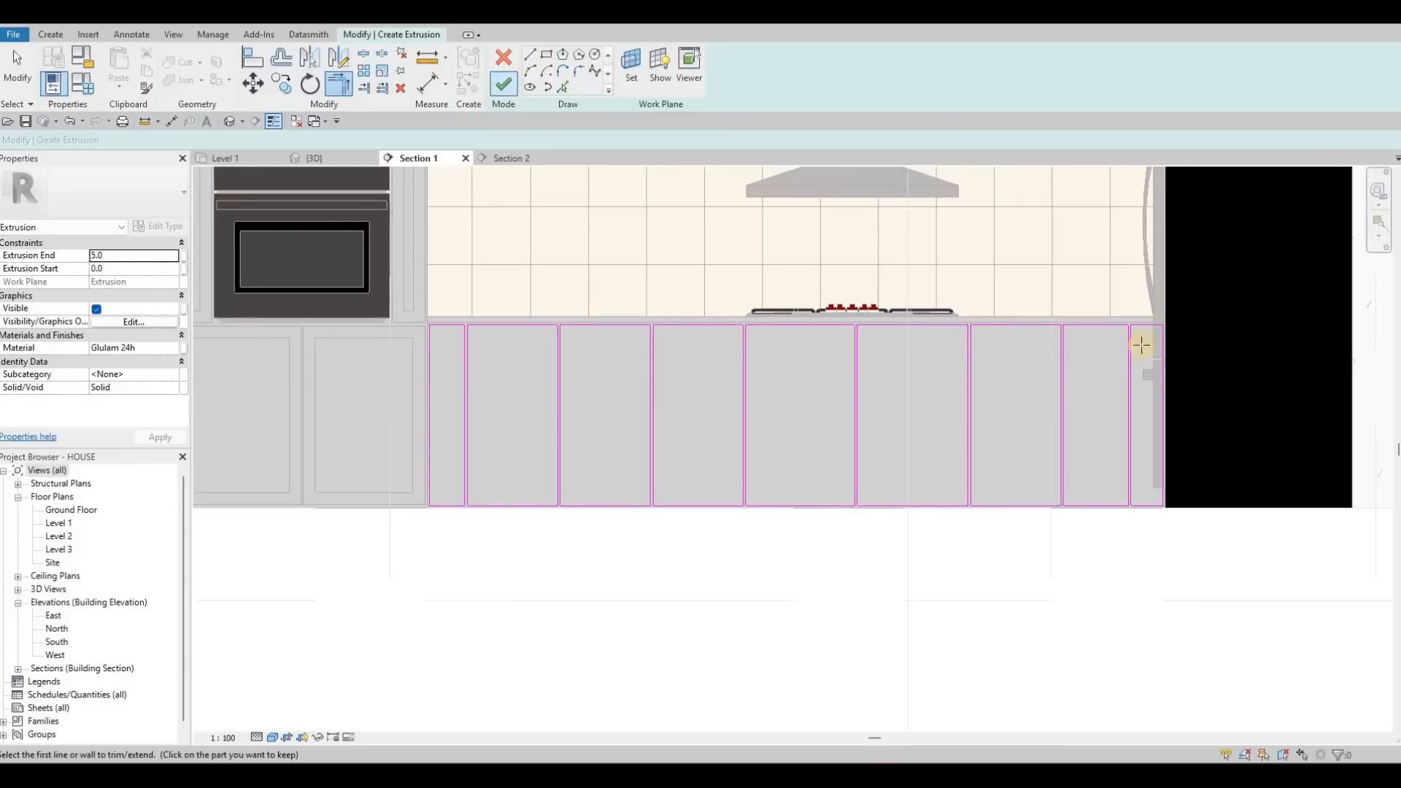
pyautogui.press('Escape')
# - Draw two horizontal lines about 280 mm long across the second panel from the fridge, dividing it into three drawer fronts
pyautogui.scroll(4, 961, 438)
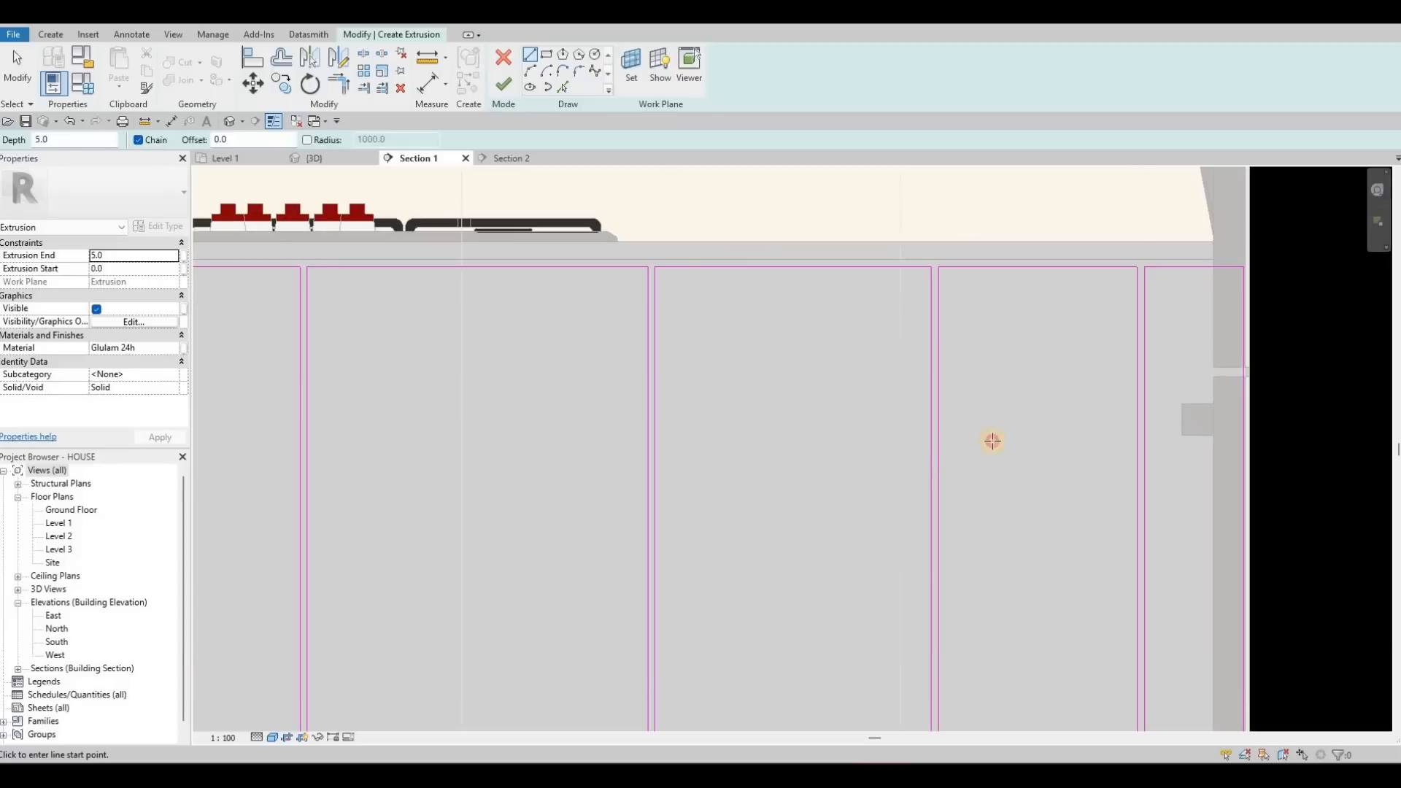
pyautogui.click(1138, 438)
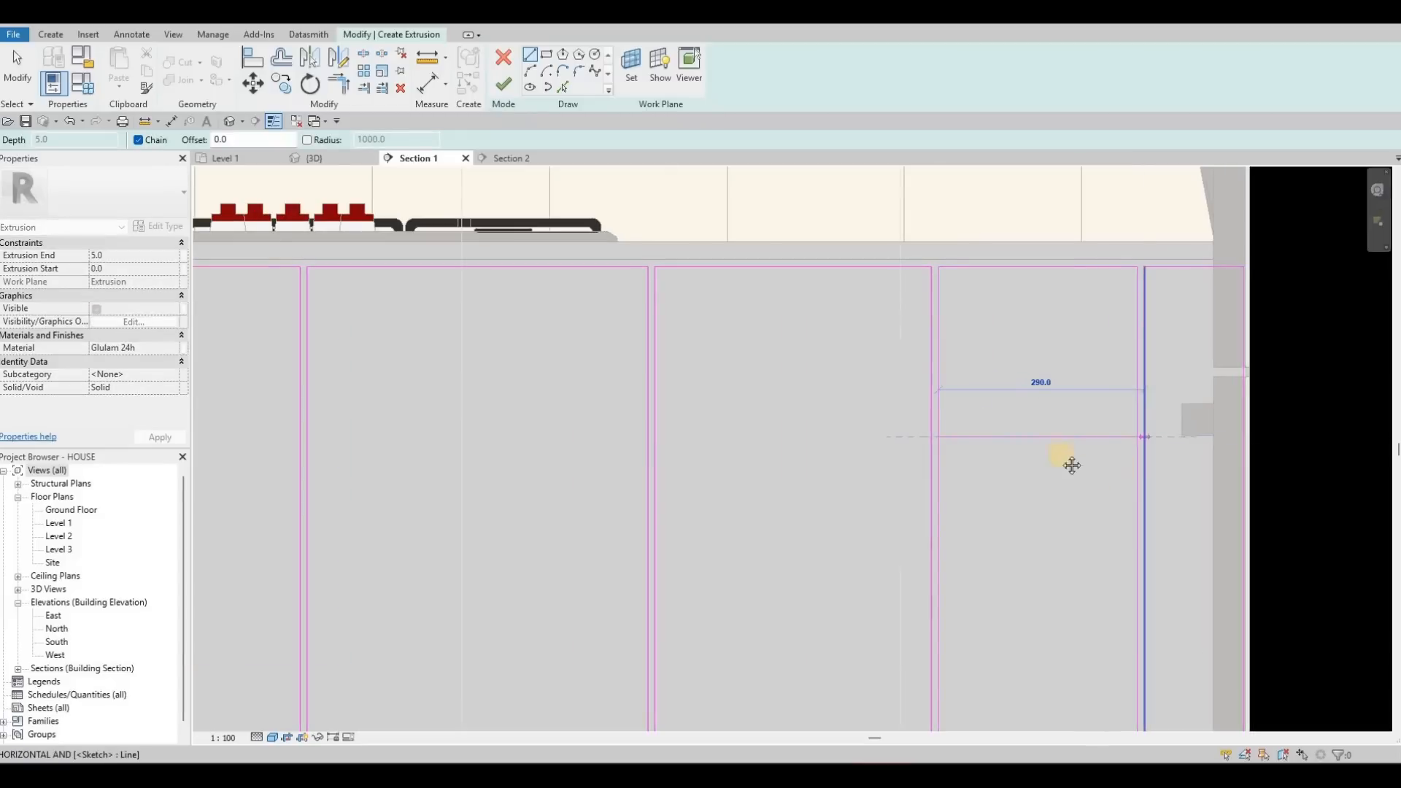
pyautogui.press('Escape')
pyautogui.moveTo(938, 467); pyautogui.dragTo(816, 354, button='middle')
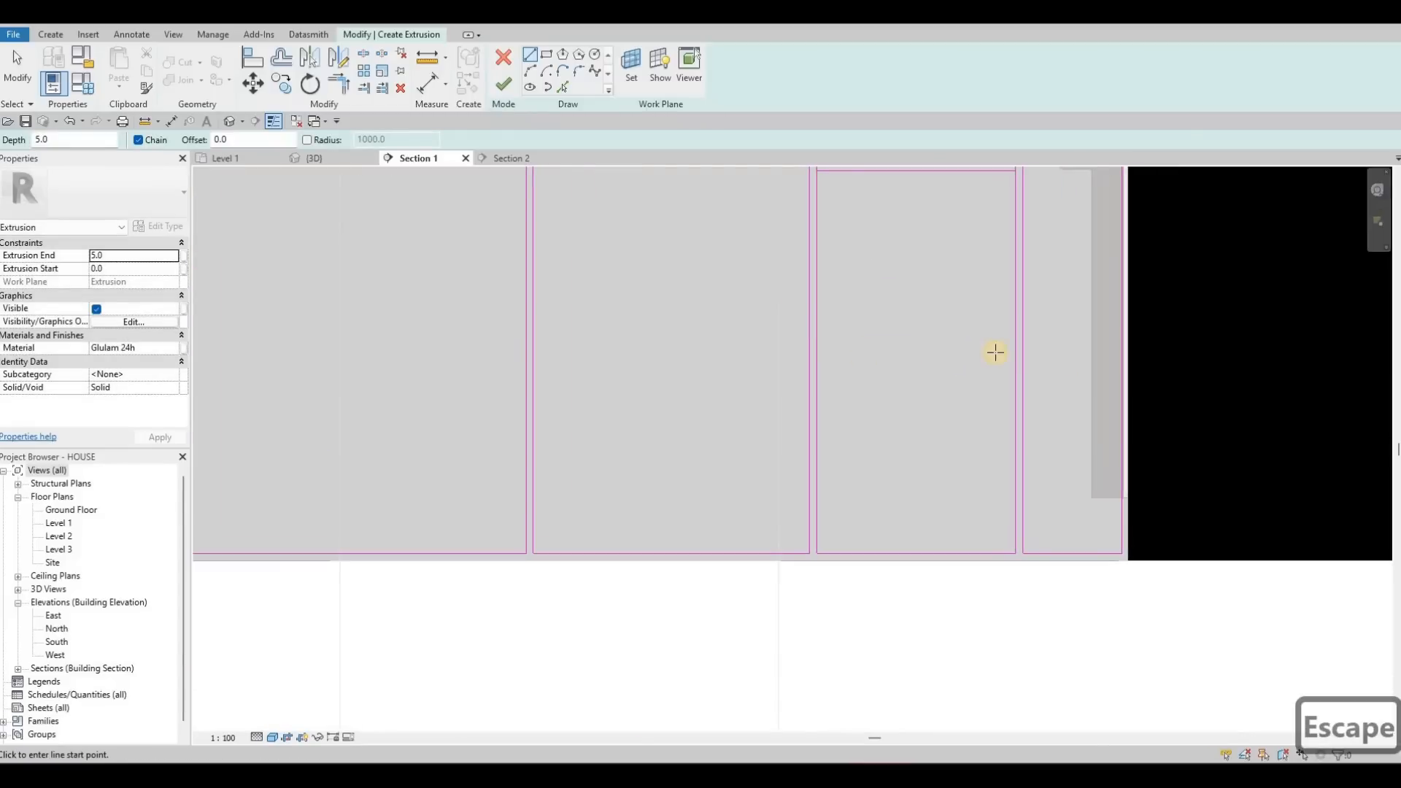
pyautogui.click(817, 356)
pyautogui.click(1015, 355)
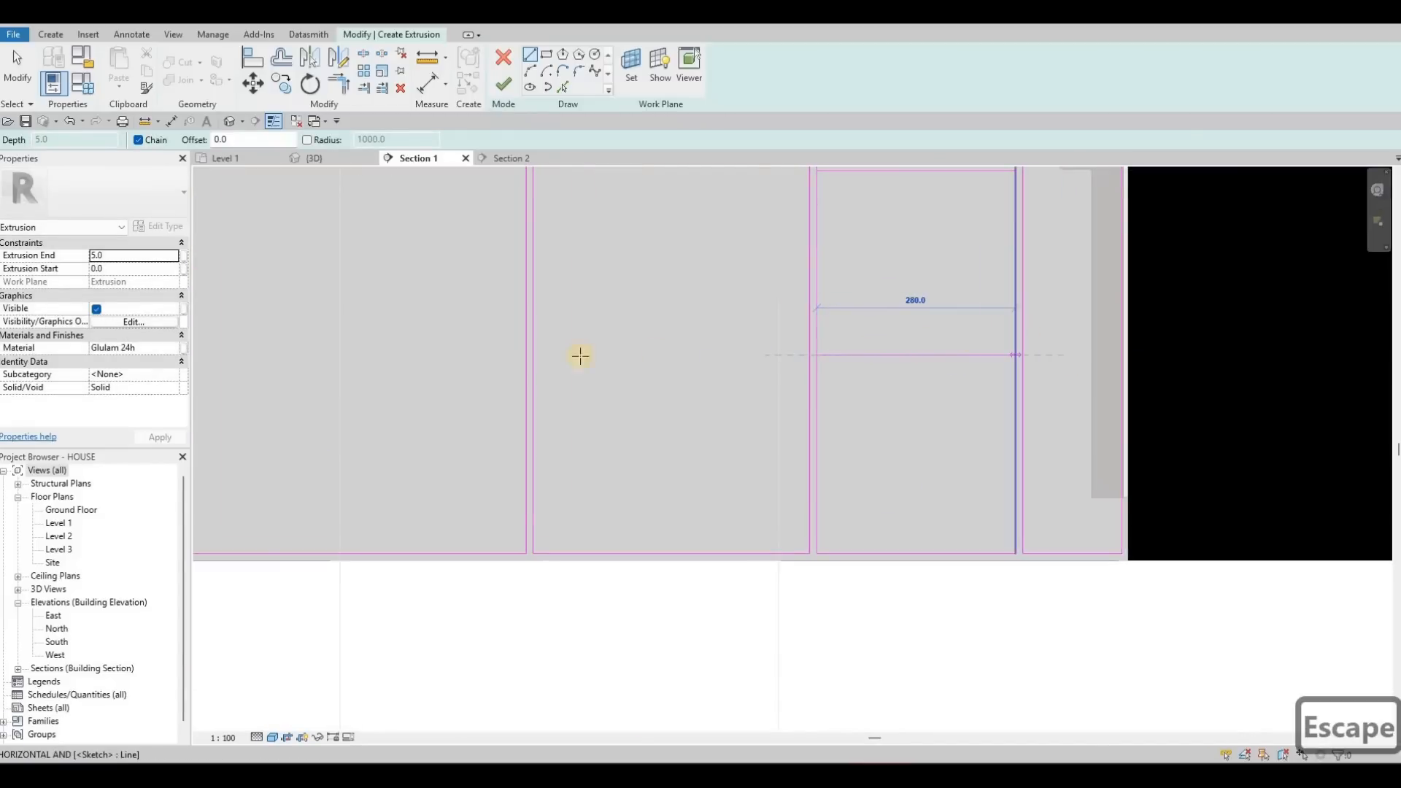
pyautogui.press('Escape')
# - Draw two horizontal lines across the second panel from the oven cabinet, dividing it into three drawer fronts
pyautogui.scroll(-4, 628, 332)
pyautogui.moveTo(357, 282); pyautogui.dragTo(532, 284, button='middle')
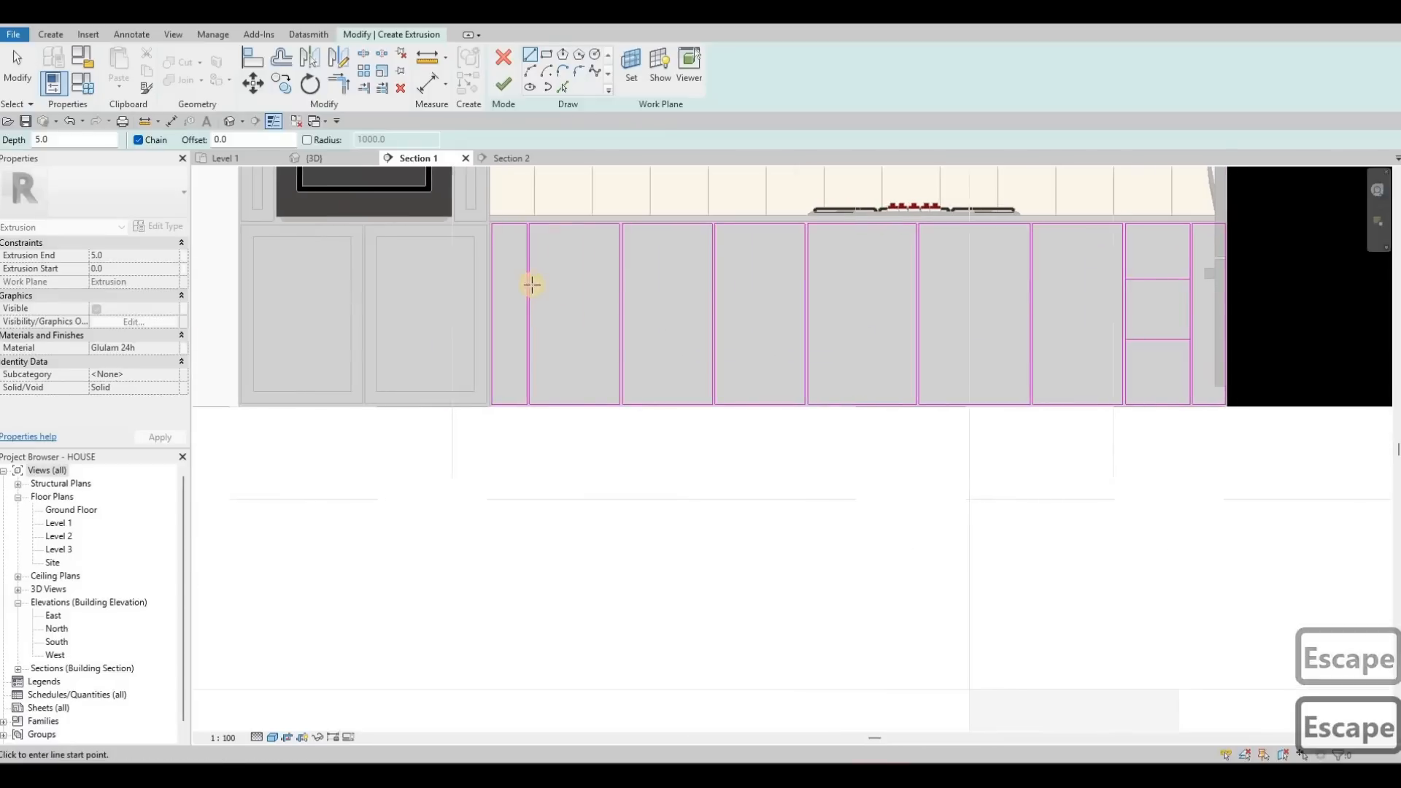
pyautogui.scroll(3, 522, 271)
pyautogui.click(676, 267)
pyautogui.click(519, 377)
pyautogui.press('Escape')
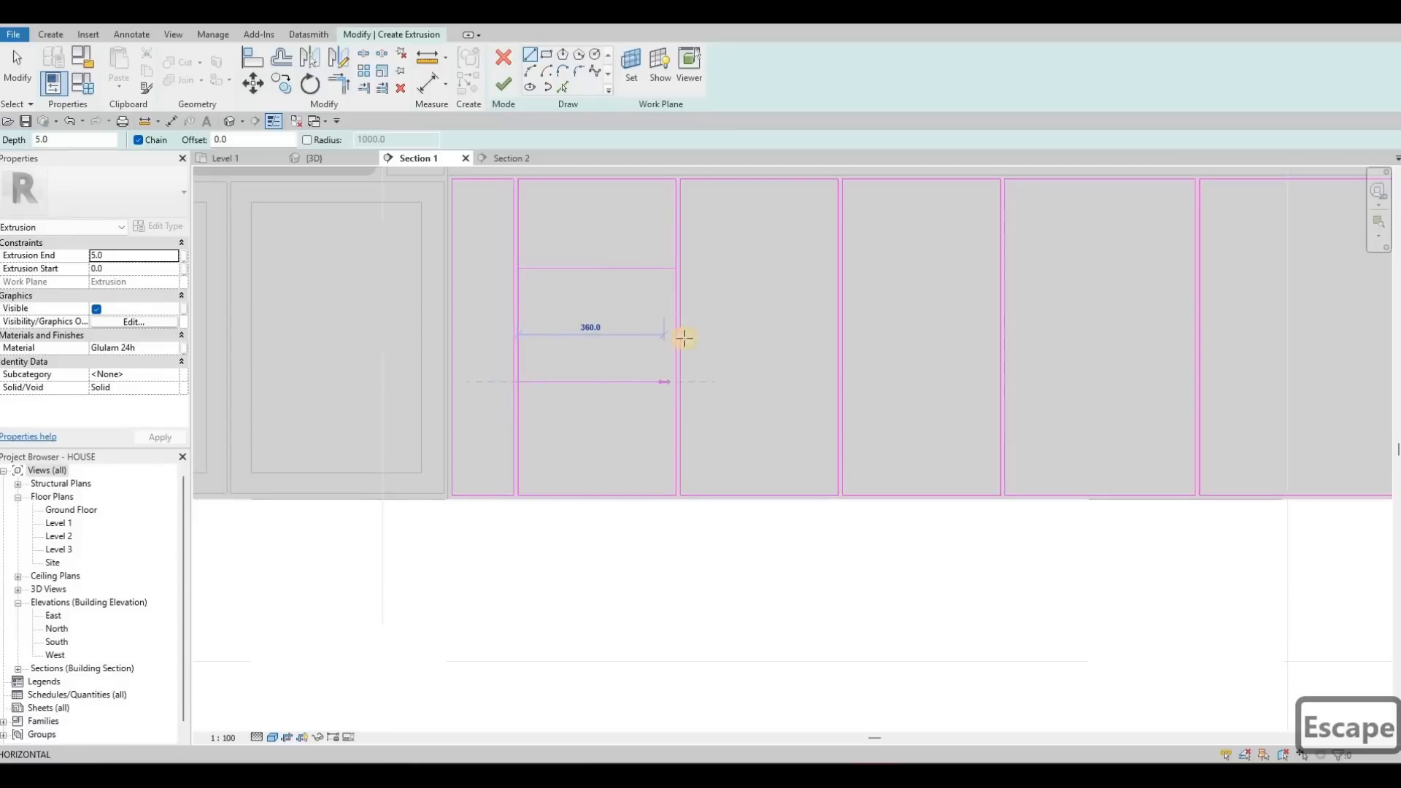
pyautogui.press('Escape')
# - Draw one horizontal line about 390 mm long across the third panel from the oven cabinet, near its mid-height
pyautogui.scroll(-3, 732, 344)
pyautogui.moveTo(716, 351); pyautogui.dragTo(631, 343, button='middle')
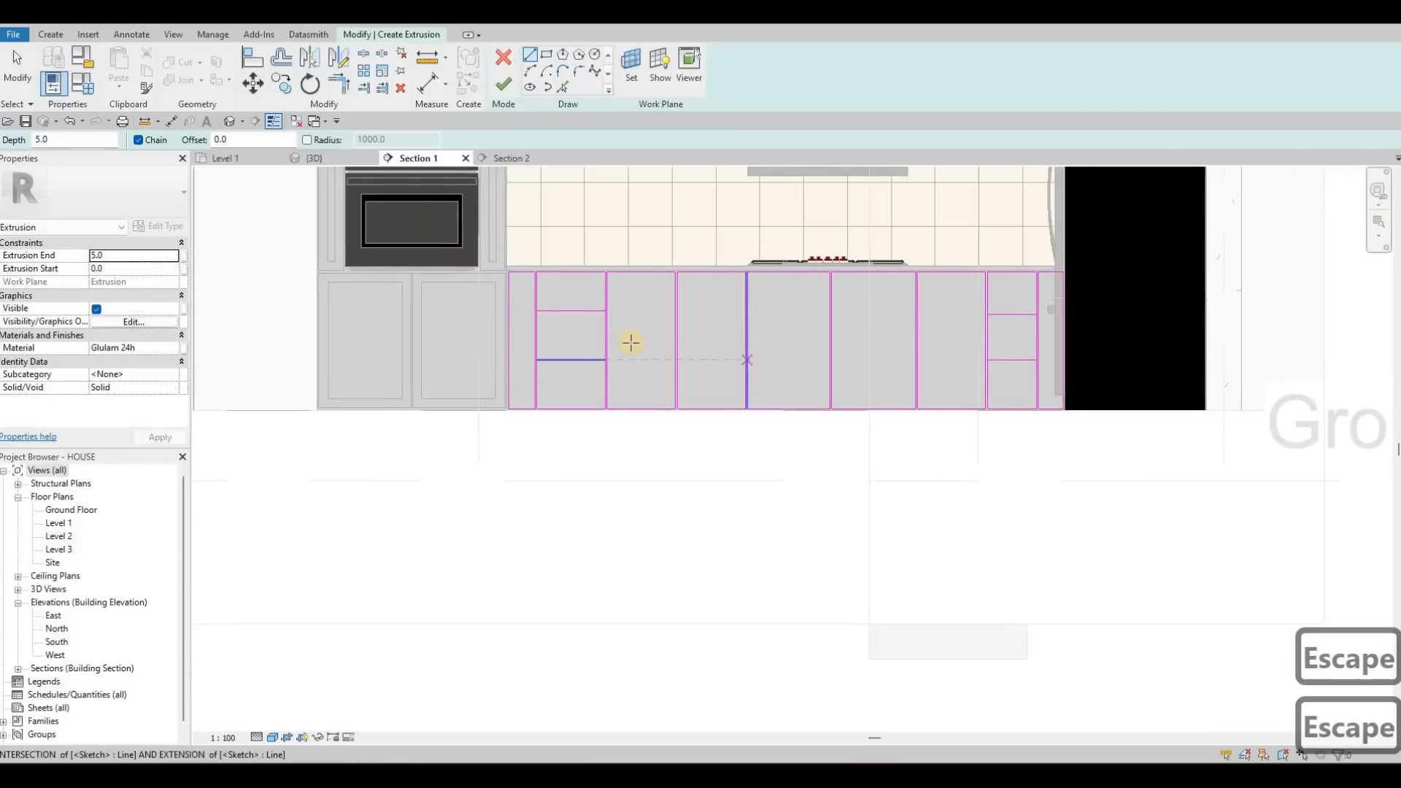
pyautogui.scroll(3, 585, 327)
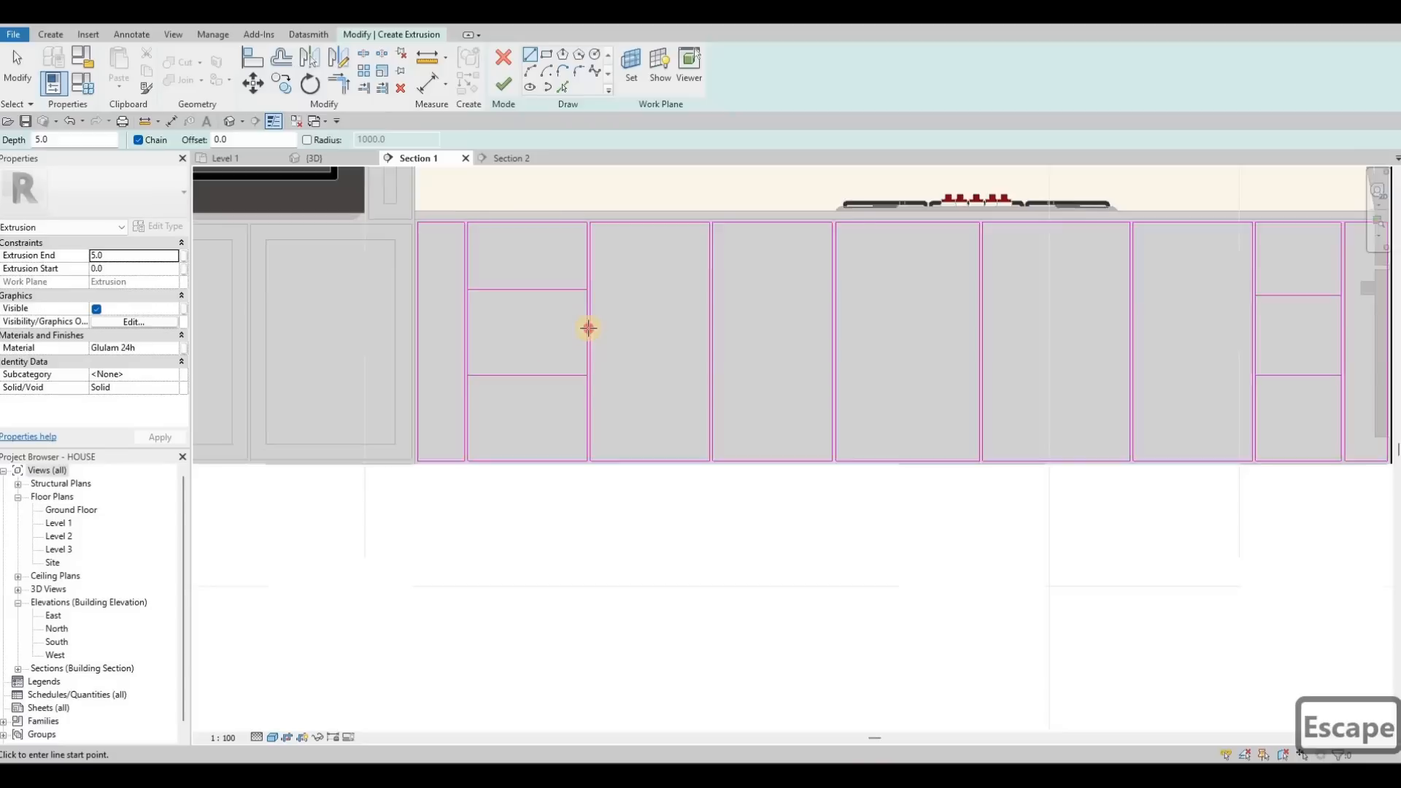
pyautogui.click(722, 331)
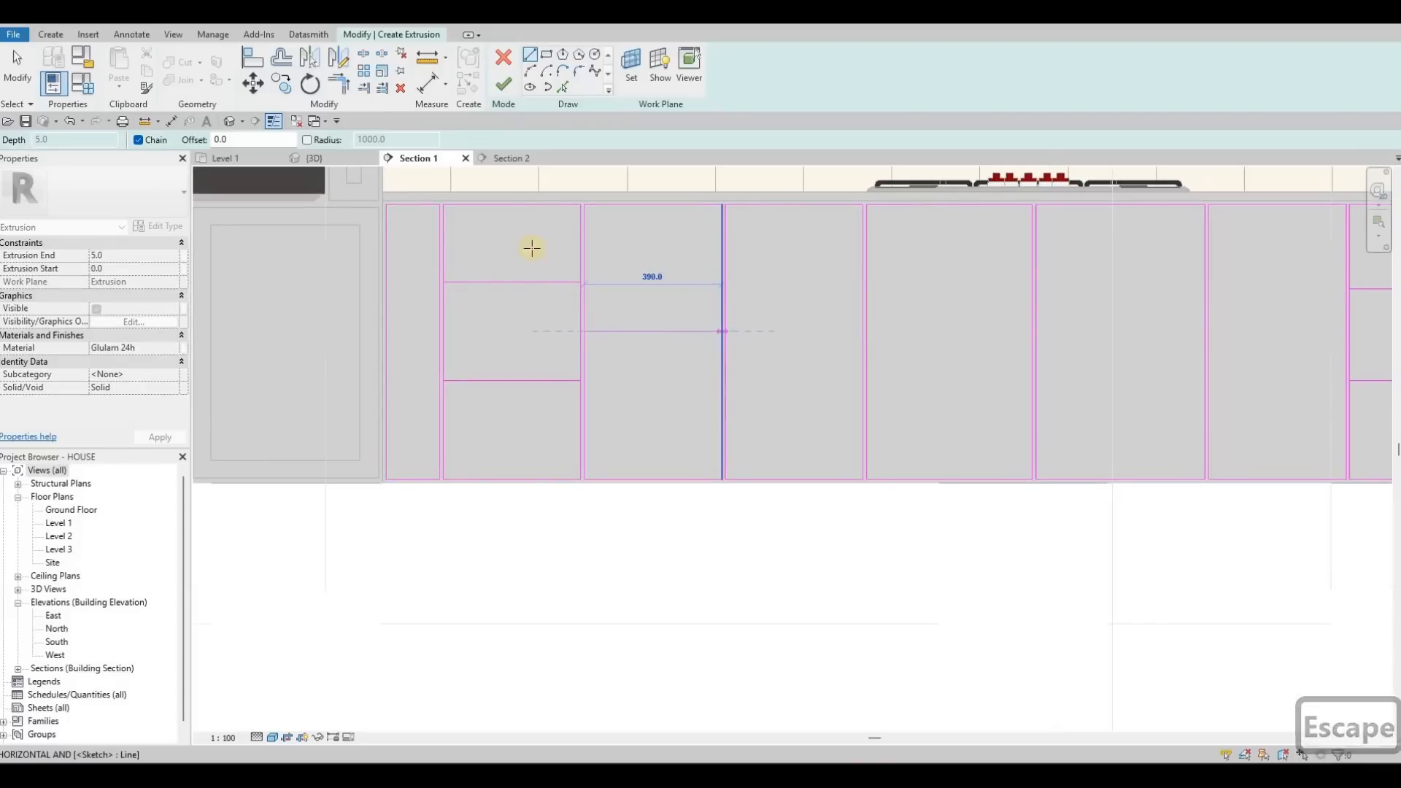
pyautogui.press('Escape')
# - Offset the horizontal divider lines in the second and third panels from the oven cabinet by 10 mm to form gaps
pyautogui.scroll(-1, 652, 329)
pyautogui.press('p')
pyautogui.press('l')
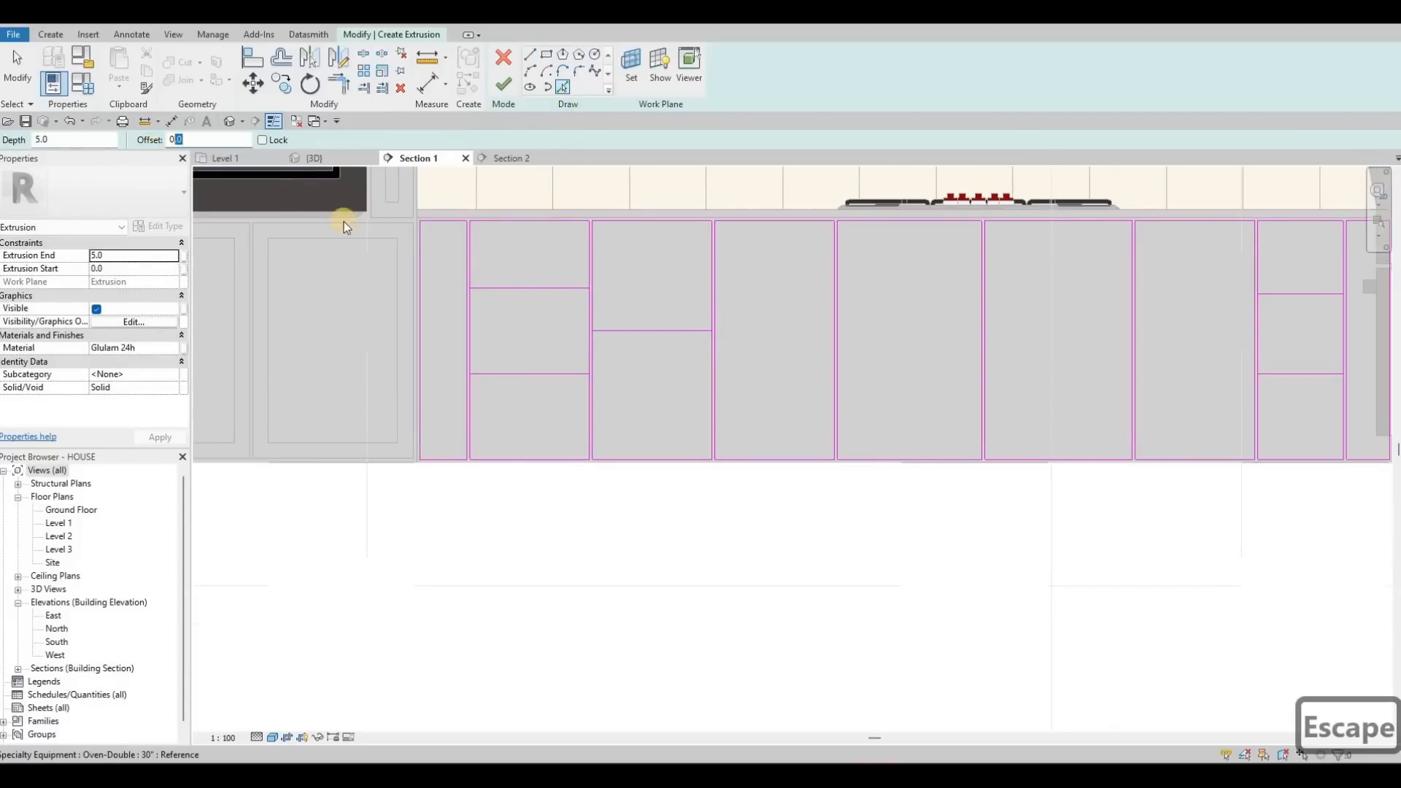
pyautogui.write('10')
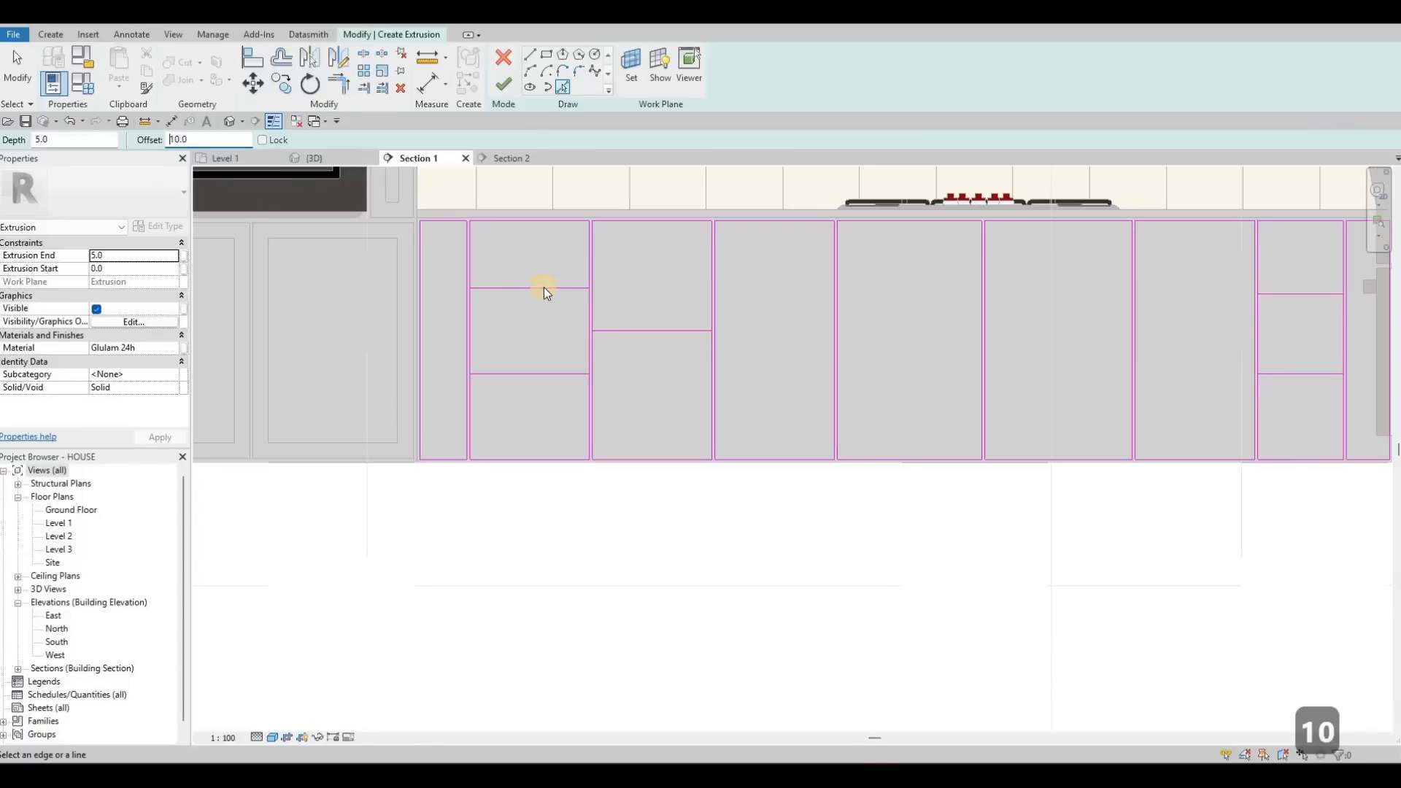
pyautogui.click(541, 289)
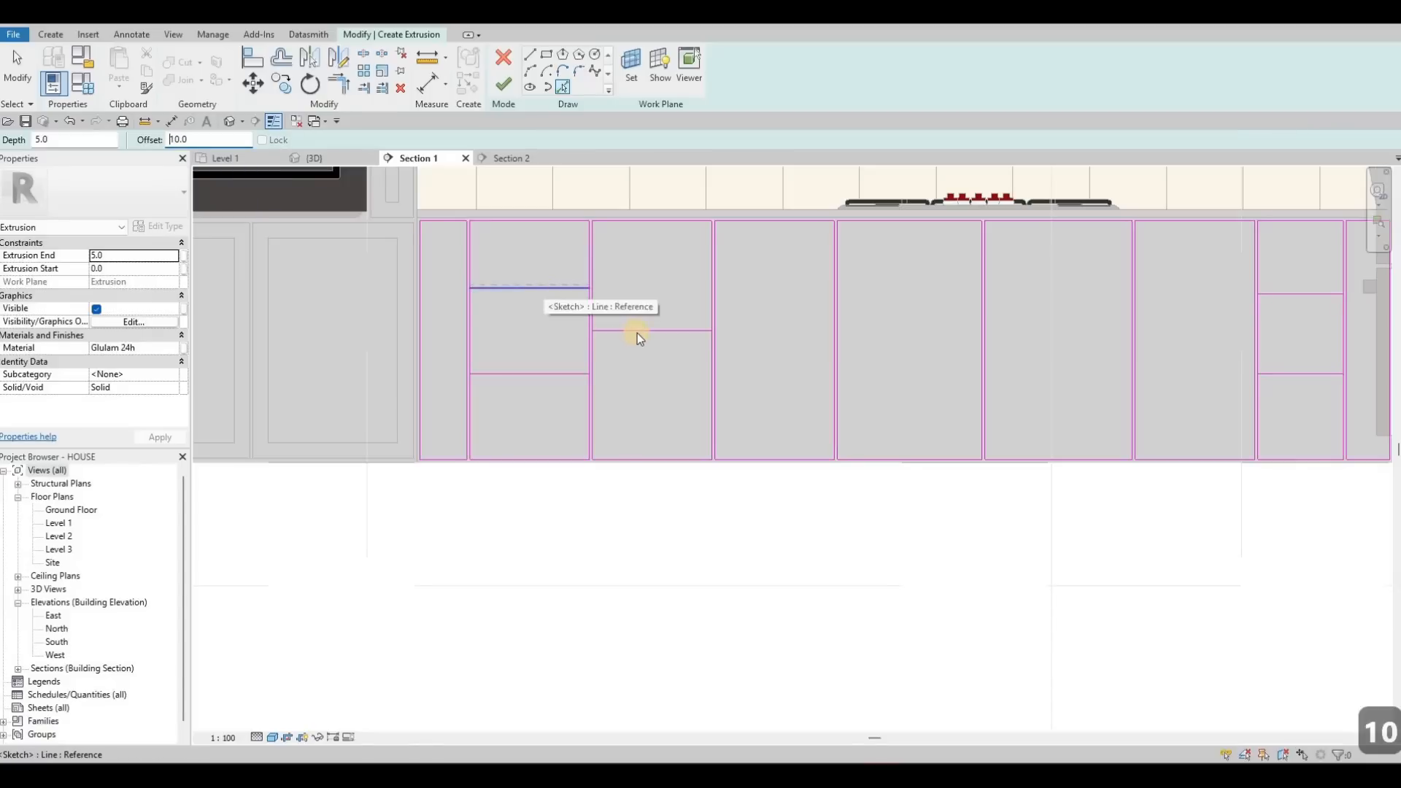
pyautogui.click(546, 381)
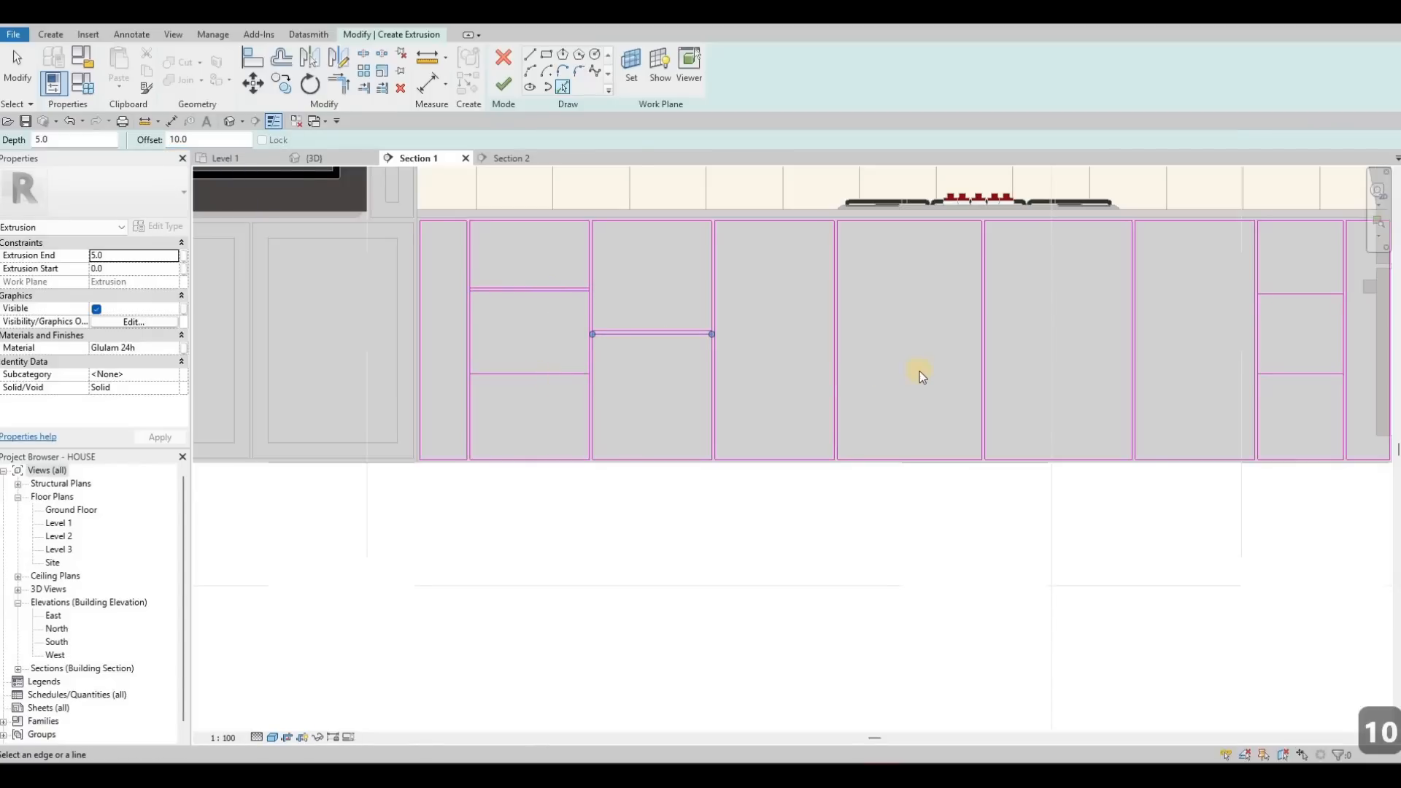
# - Offset the two drawer divider lines in the second panel from the fridge by 10 mm
pyautogui.scroll(-3, 984, 321)
pyautogui.moveTo(1207, 381); pyautogui.dragTo(986, 399, button='middle')
pyautogui.scroll(4, 956, 322)
pyautogui.click(985, 322)
pyautogui.click(976, 398)
pyautogui.press('Escape')
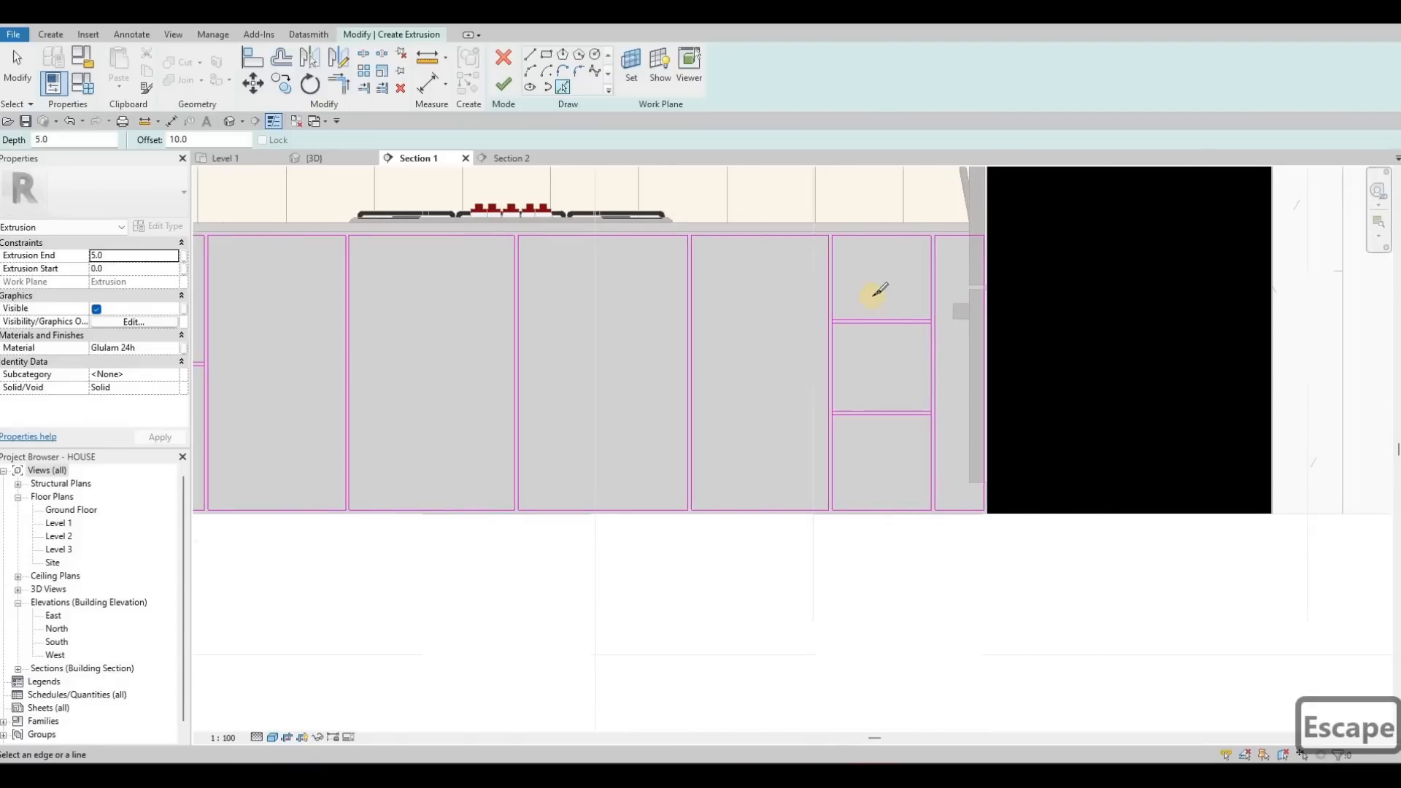
pyautogui.press('Escape')
# - Split the vertical edges of the second panel from the fridge at its two drawer gaps
pyautogui.scroll(4, 905, 365)
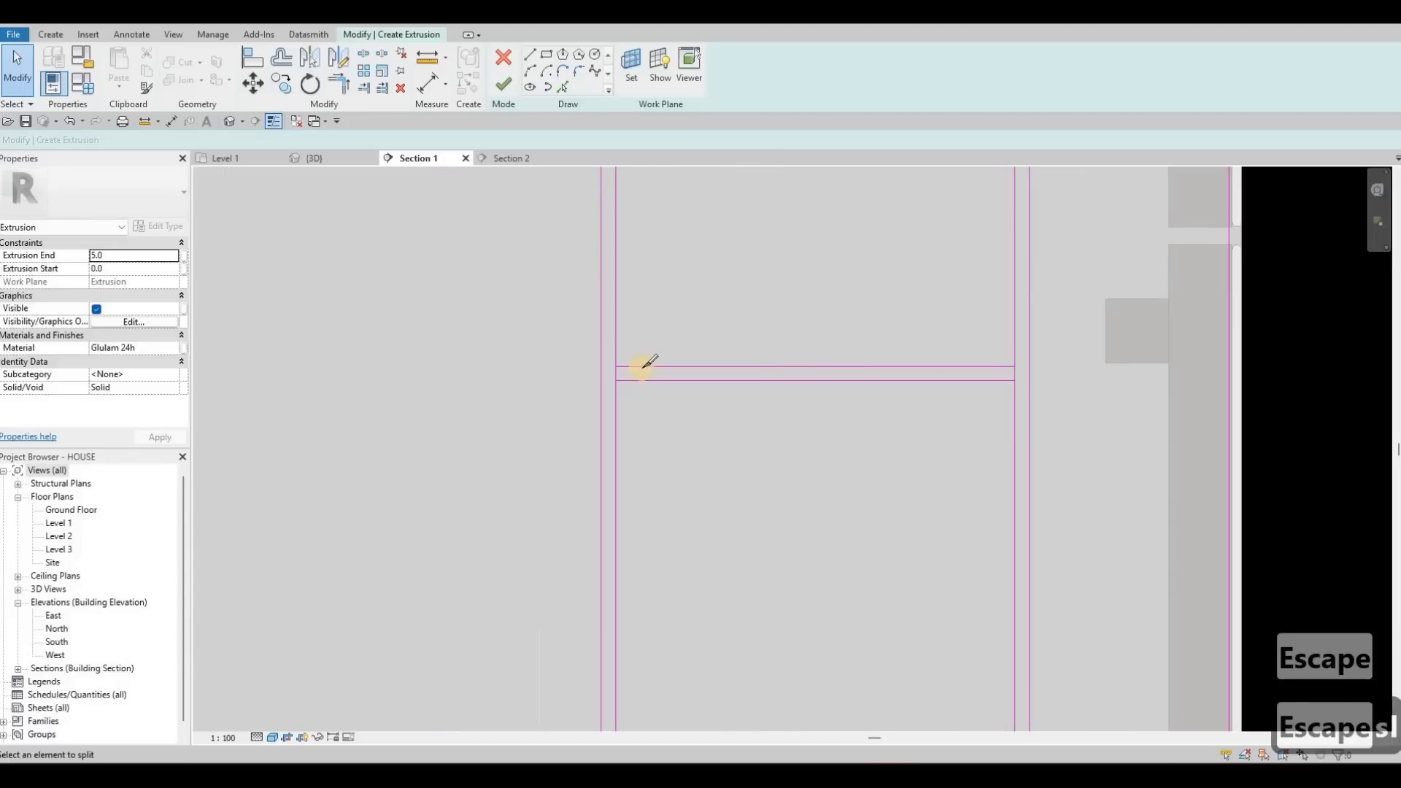
pyautogui.press('s')
pyautogui.press('l')
pyautogui.click(620, 365)
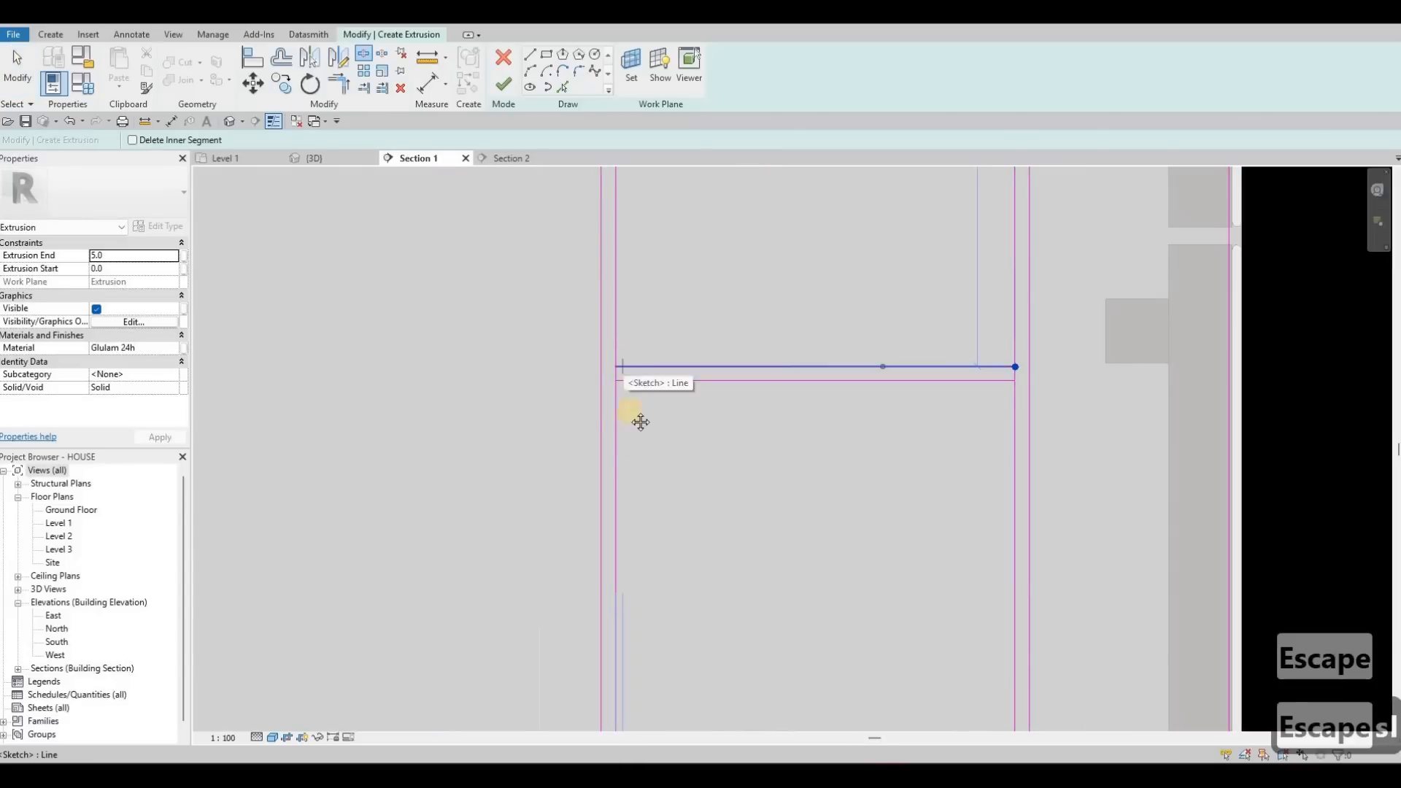
pyautogui.scroll(-2, 620, 365)
pyautogui.moveTo(641, 422); pyautogui.dragTo(616, 329, button='middle')
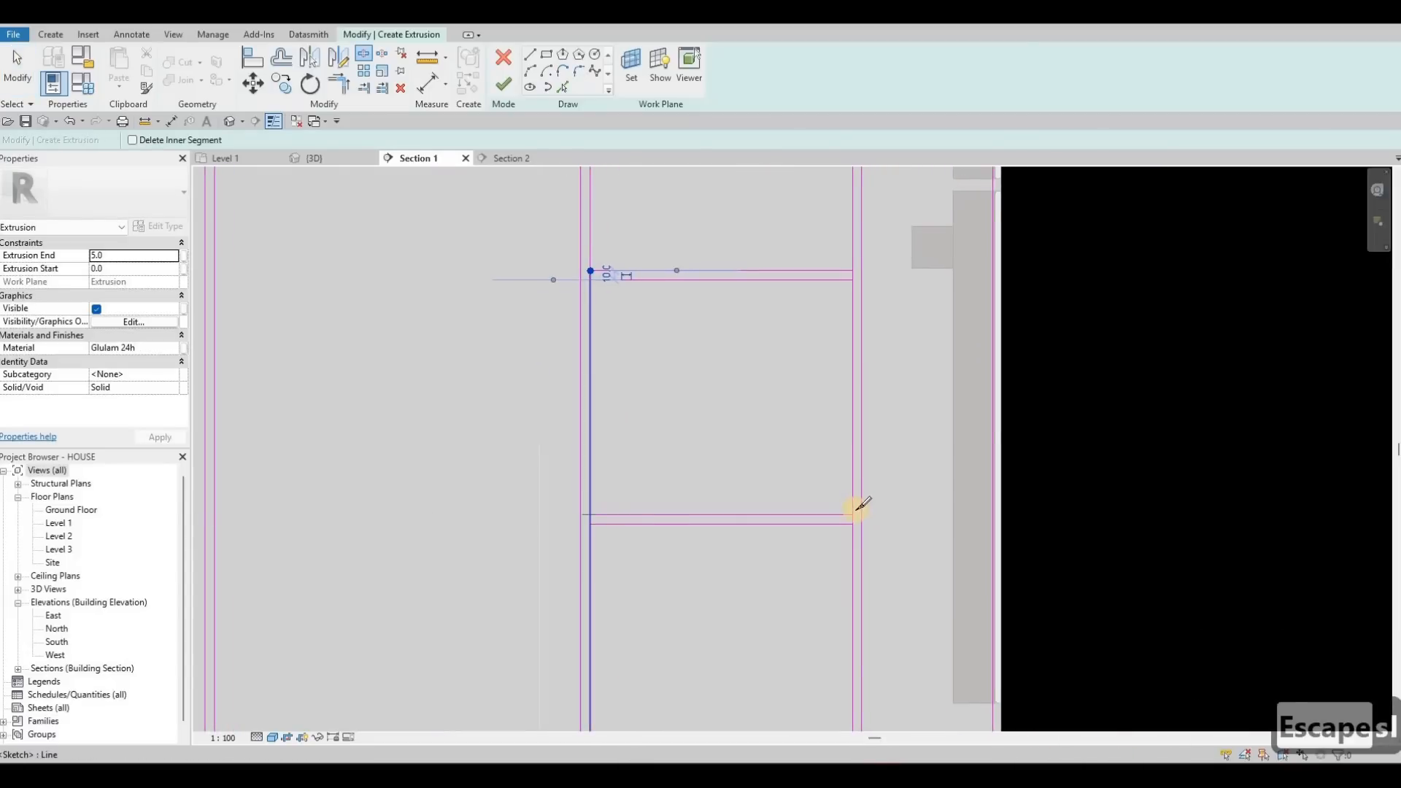
pyautogui.click(840, 496)
pyautogui.press('Escape')
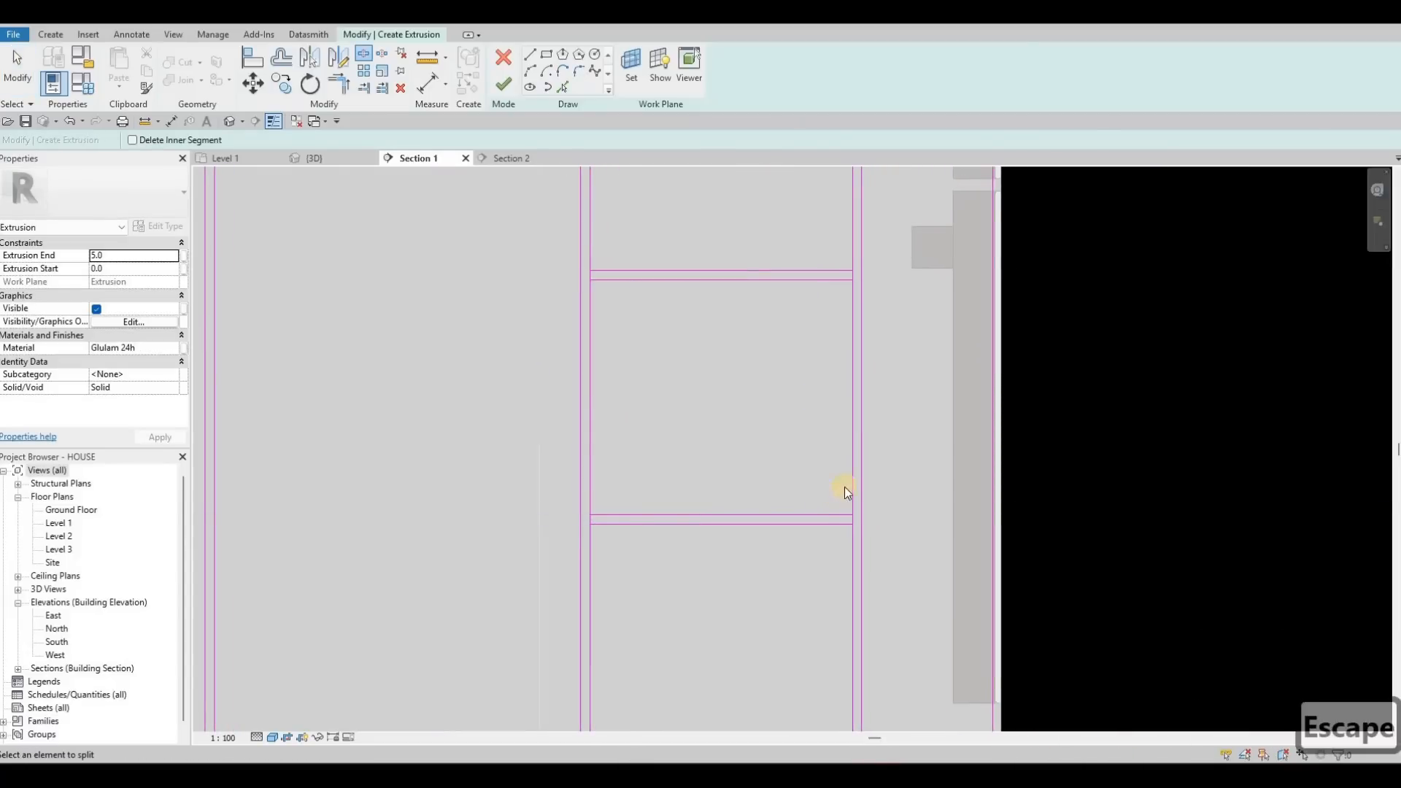
pyautogui.press('Escape')
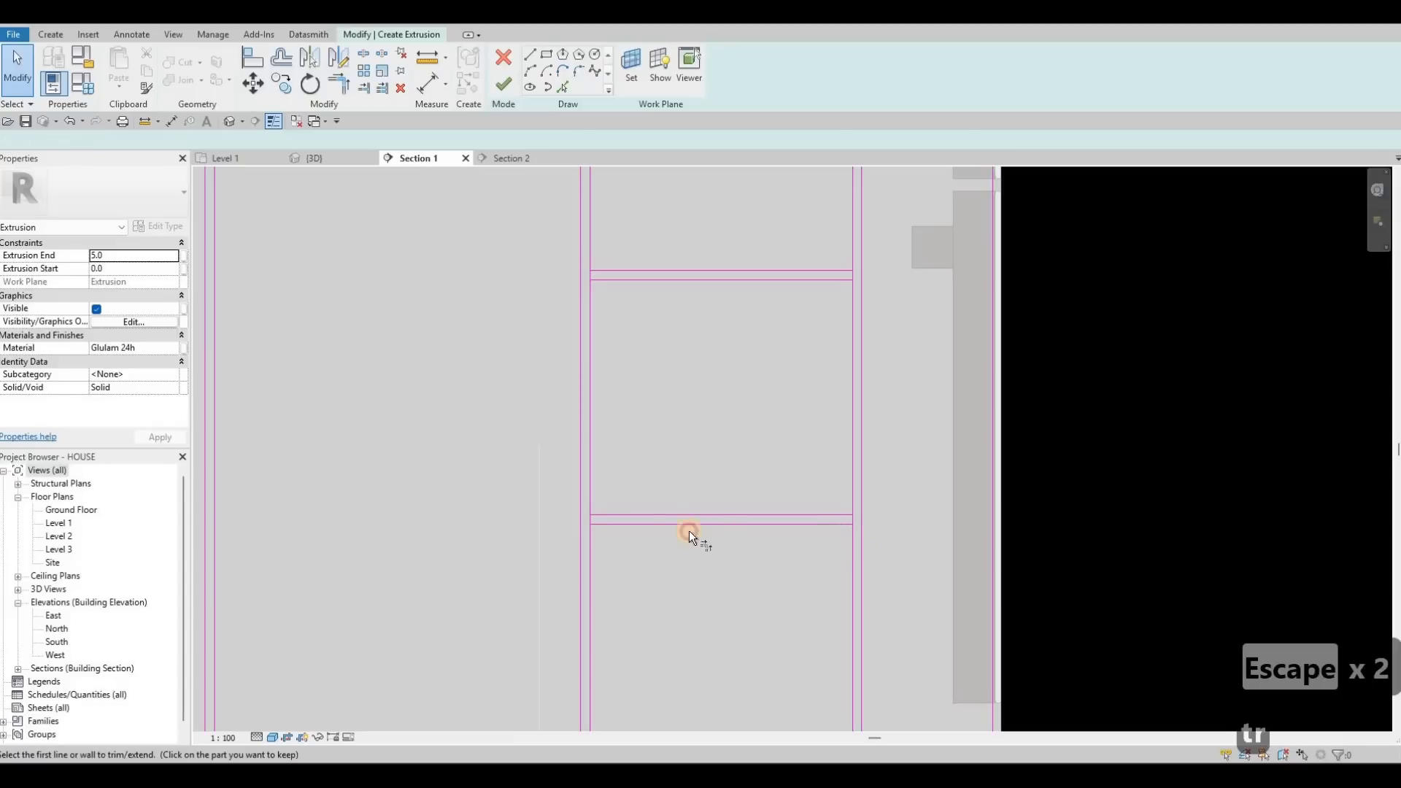
# - Trim the line corners in the fridge-side drawer stack so its three fronts become separate closed rectangles
pyautogui.press('t')
pyautogui.press('r')
pyautogui.click(593, 545)
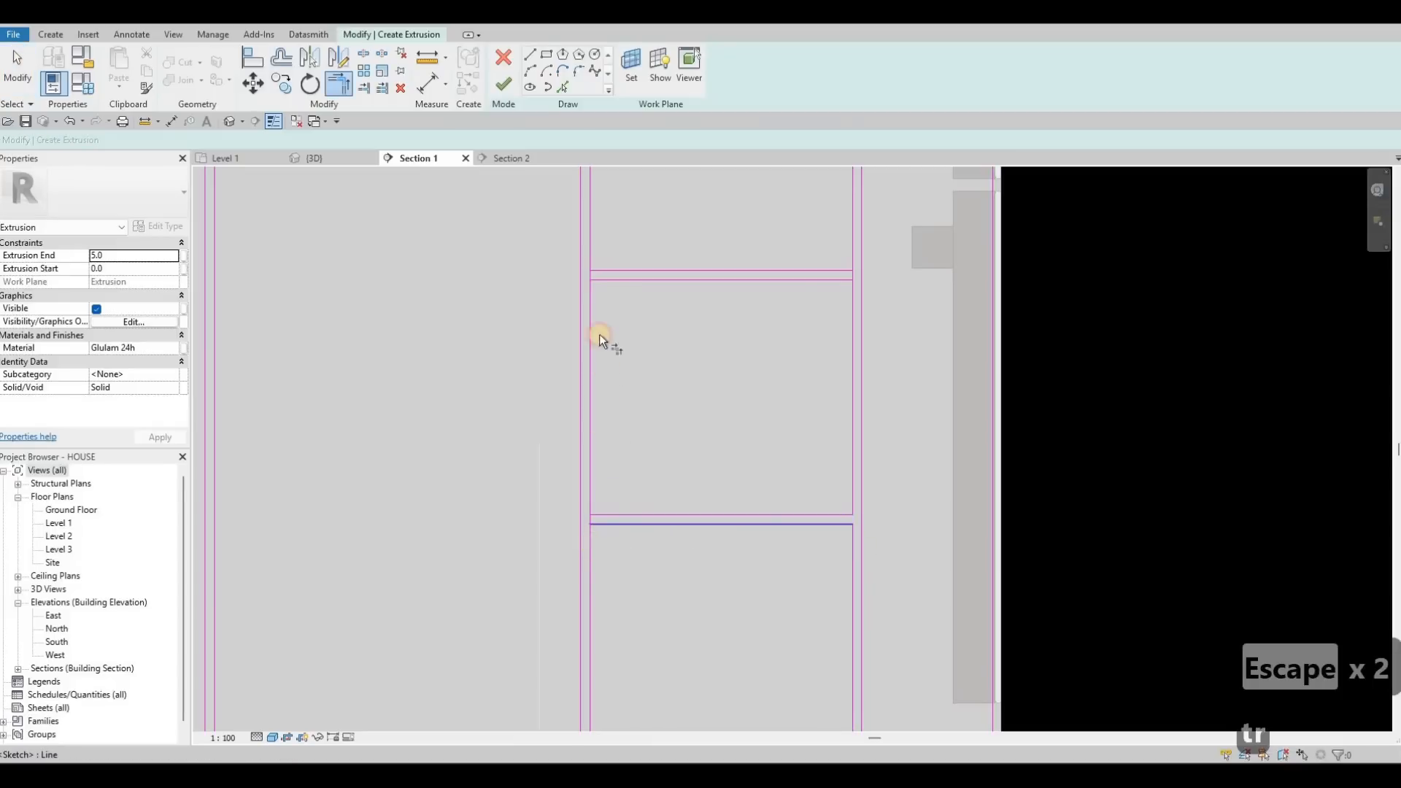
pyautogui.click(590, 291)
pyautogui.click(841, 280)
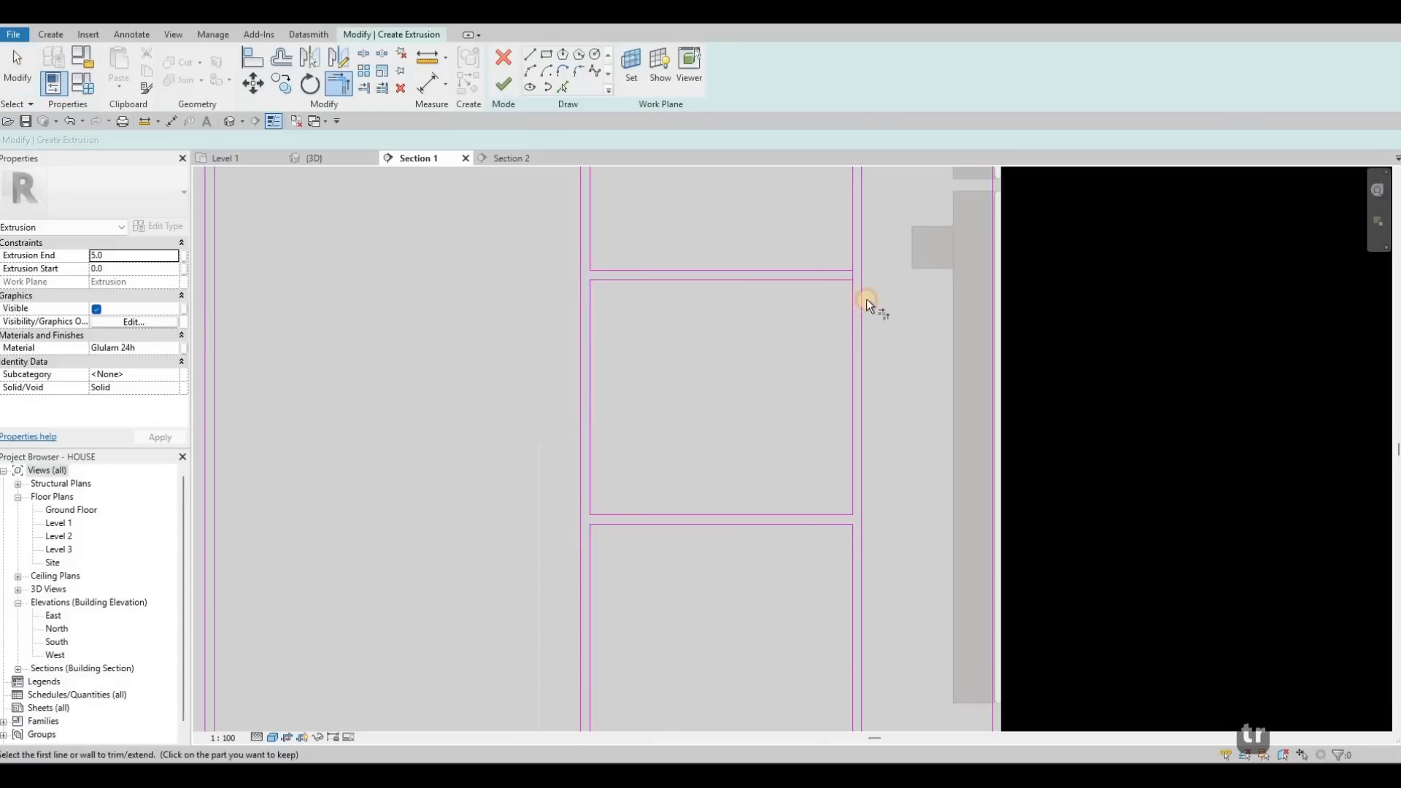
pyautogui.click(838, 280)
pyautogui.click(852, 328)
# - Split both vertical edges of the third panel from the oven cabinet at its mid-height gap
pyautogui.moveTo(675, 354); pyautogui.dragTo(1003, 355, button='middle')
pyautogui.scroll(-5, 605, 356)
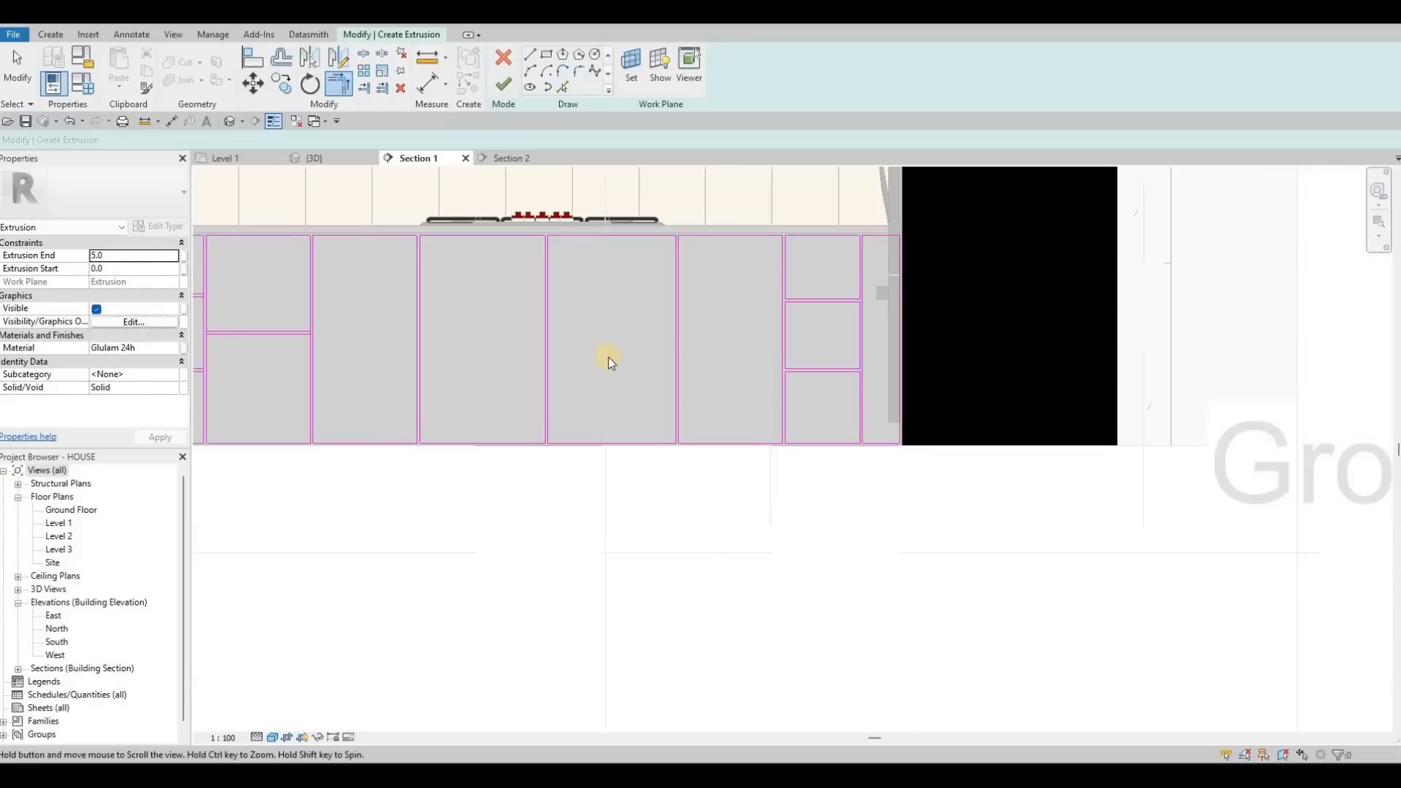
pyautogui.scroll(4, 606, 356)
pyautogui.press('Escape')
pyautogui.press('Escape')
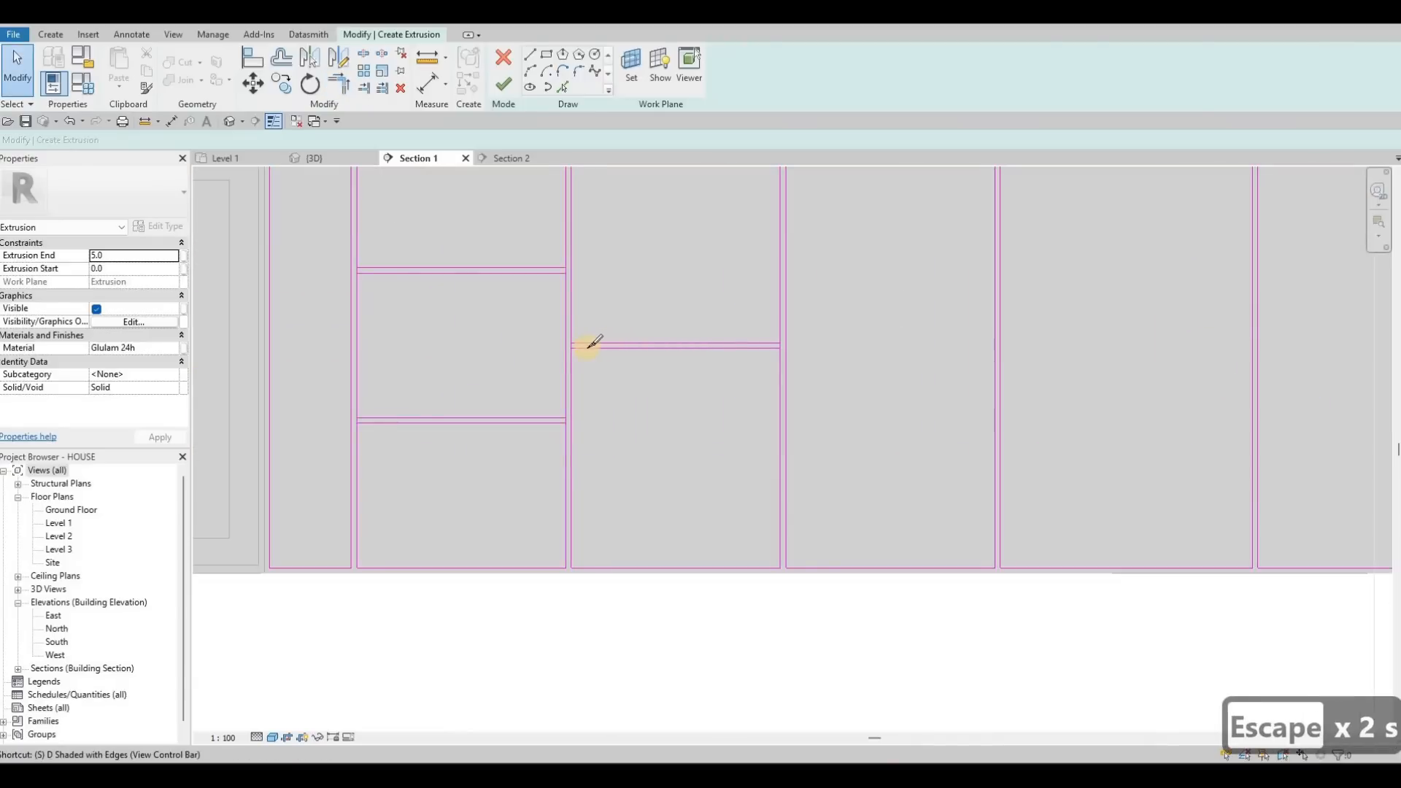
pyautogui.press('s')
pyautogui.press('l')
pyautogui.scroll(2, 555, 343)
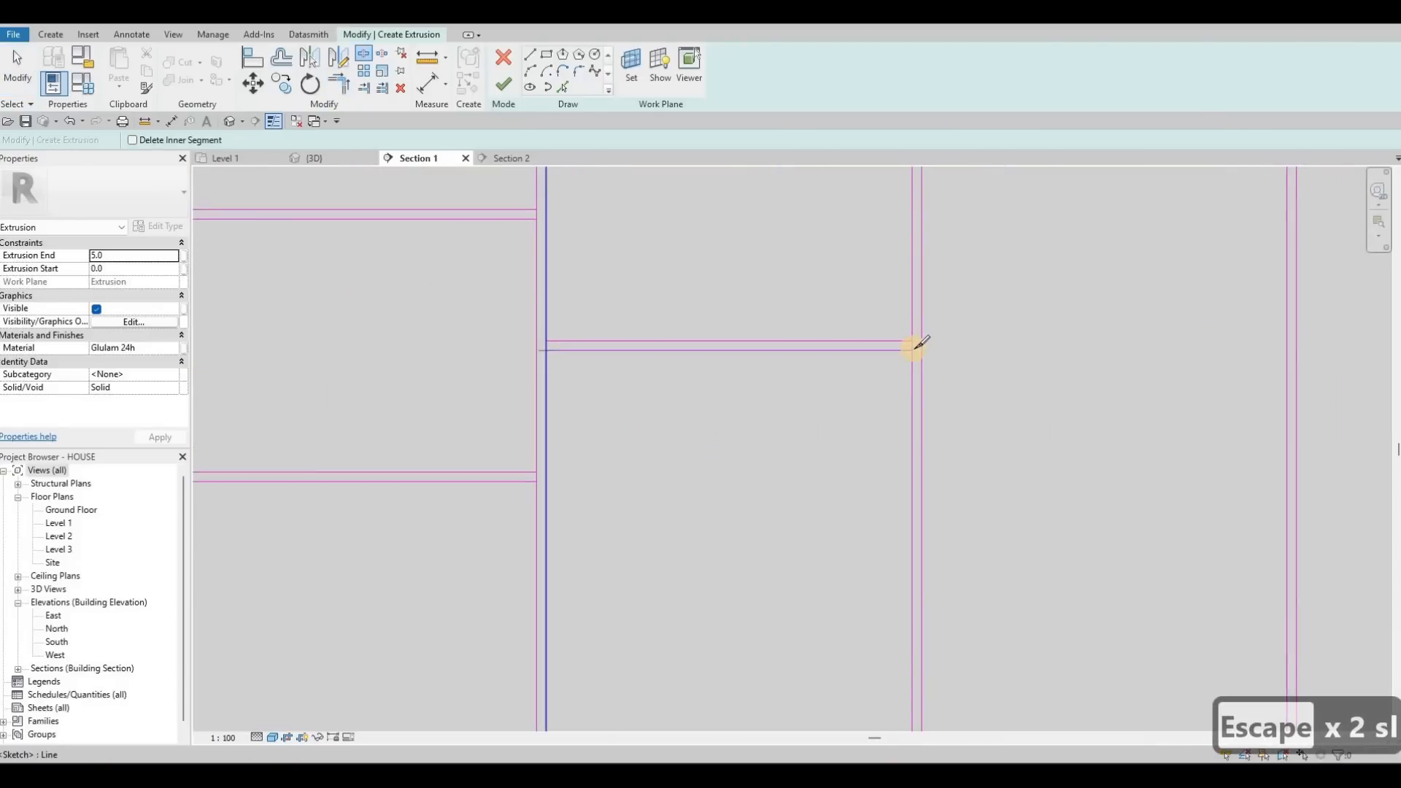
pyautogui.click(546, 351)
pyautogui.click(912, 350)
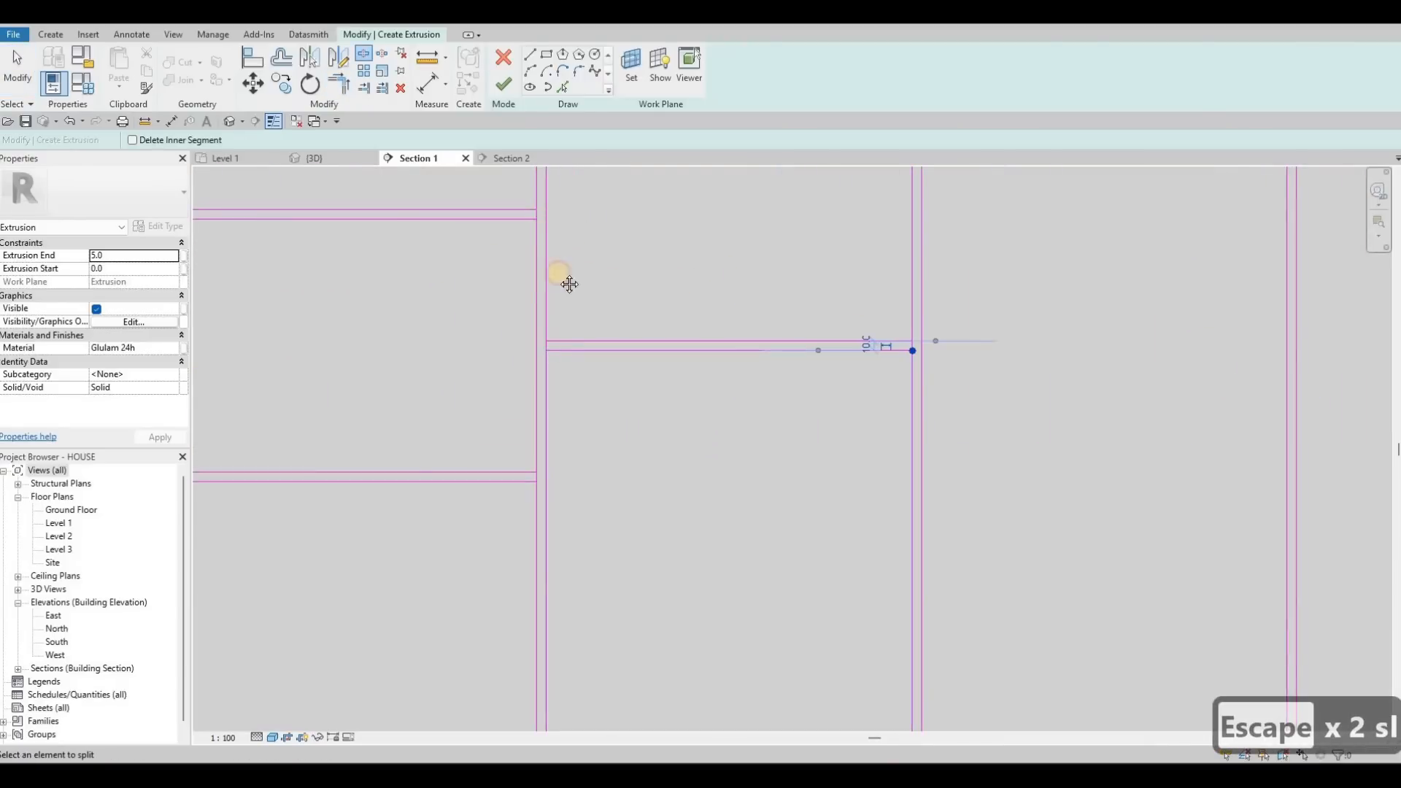
# - Split the vertical edges of the second panel from the oven cabinet at its two drawer gaps
pyautogui.click(537, 219)
pyautogui.moveTo(196, 222)
pyautogui.mouseDown(button='middle')
pyautogui.moveTo(553, 200)
pyautogui.moveTo(534, 199)
pyautogui.mouseUp(button='middle')
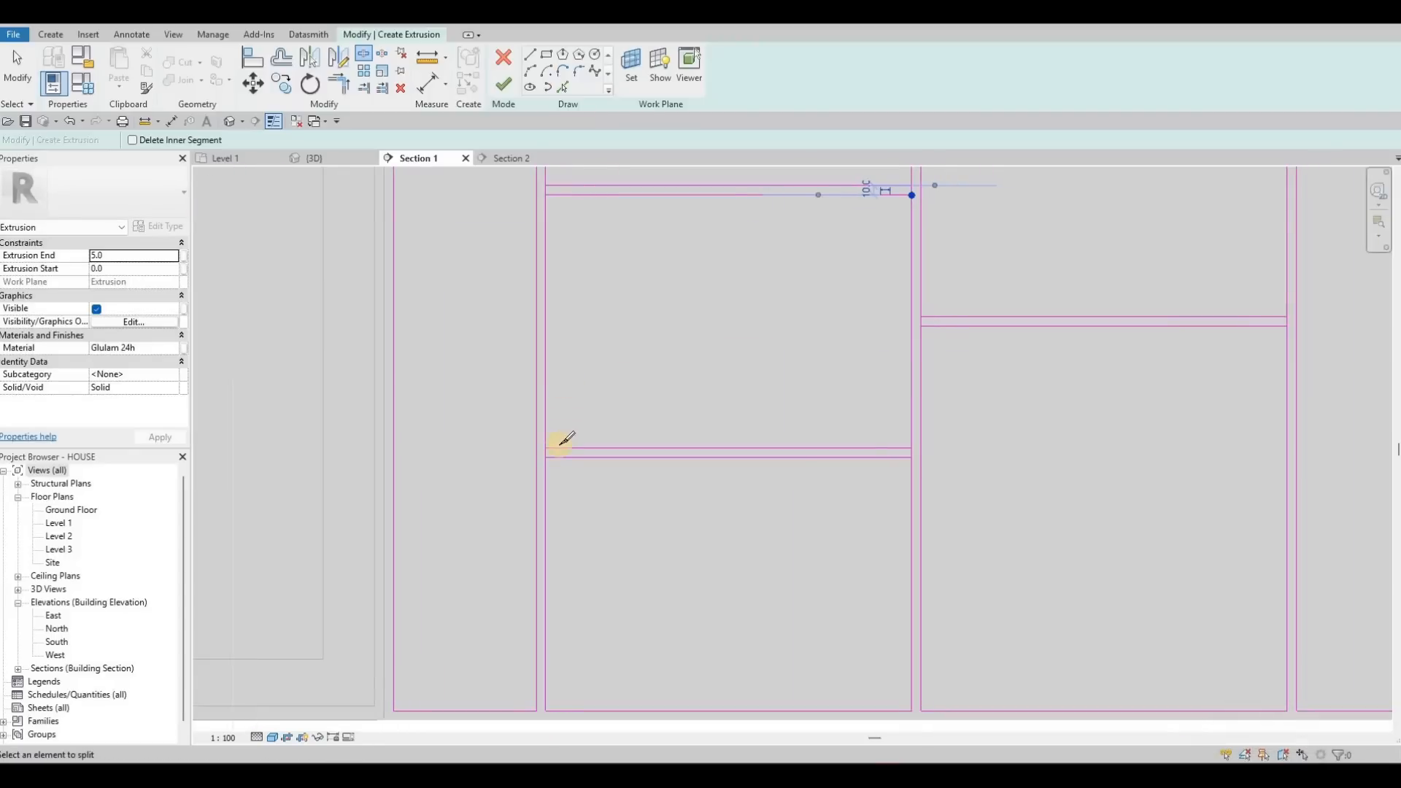
pyautogui.click(549, 457)
pyautogui.click(911, 459)
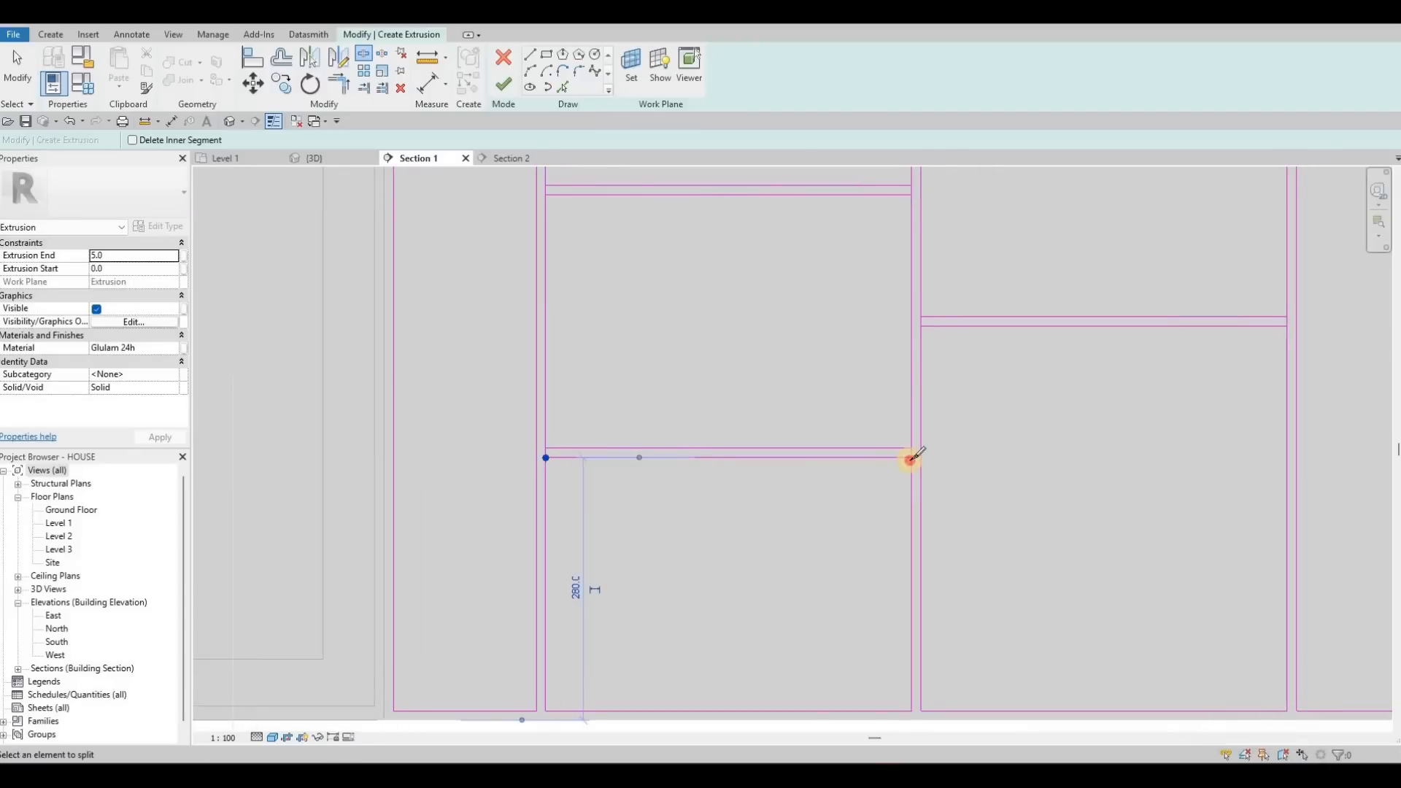
pyautogui.press('Escape')
pyautogui.press('Escape')
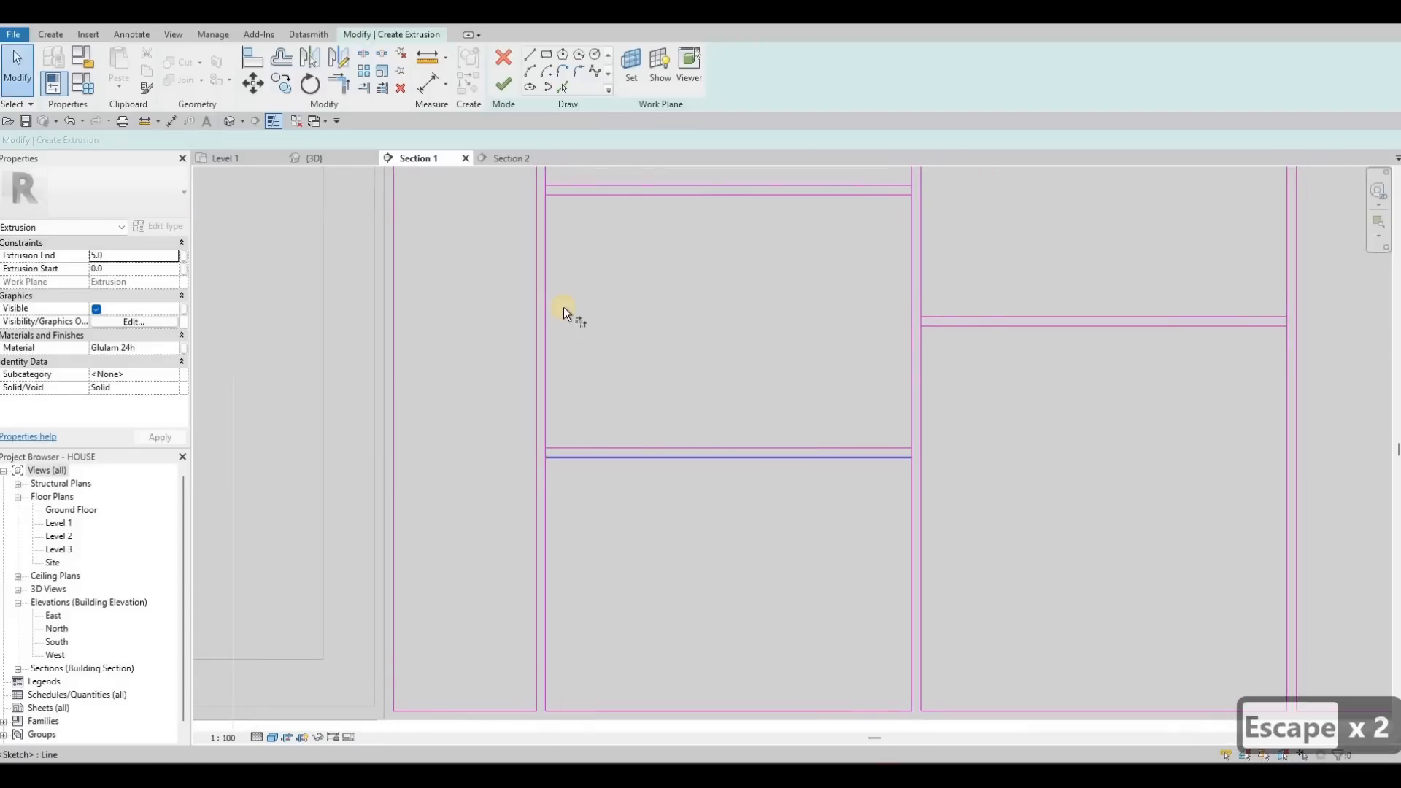
# - Trim the corners of the drawer stack beside the oven cabinet into three separate closed rectangles
pyautogui.moveTo(537, 170); pyautogui.dragTo(527, 279, button='middle')
pyautogui.scroll(1, 649, 268)
pyautogui.click(931, 294)
pyautogui.click(935, 275)
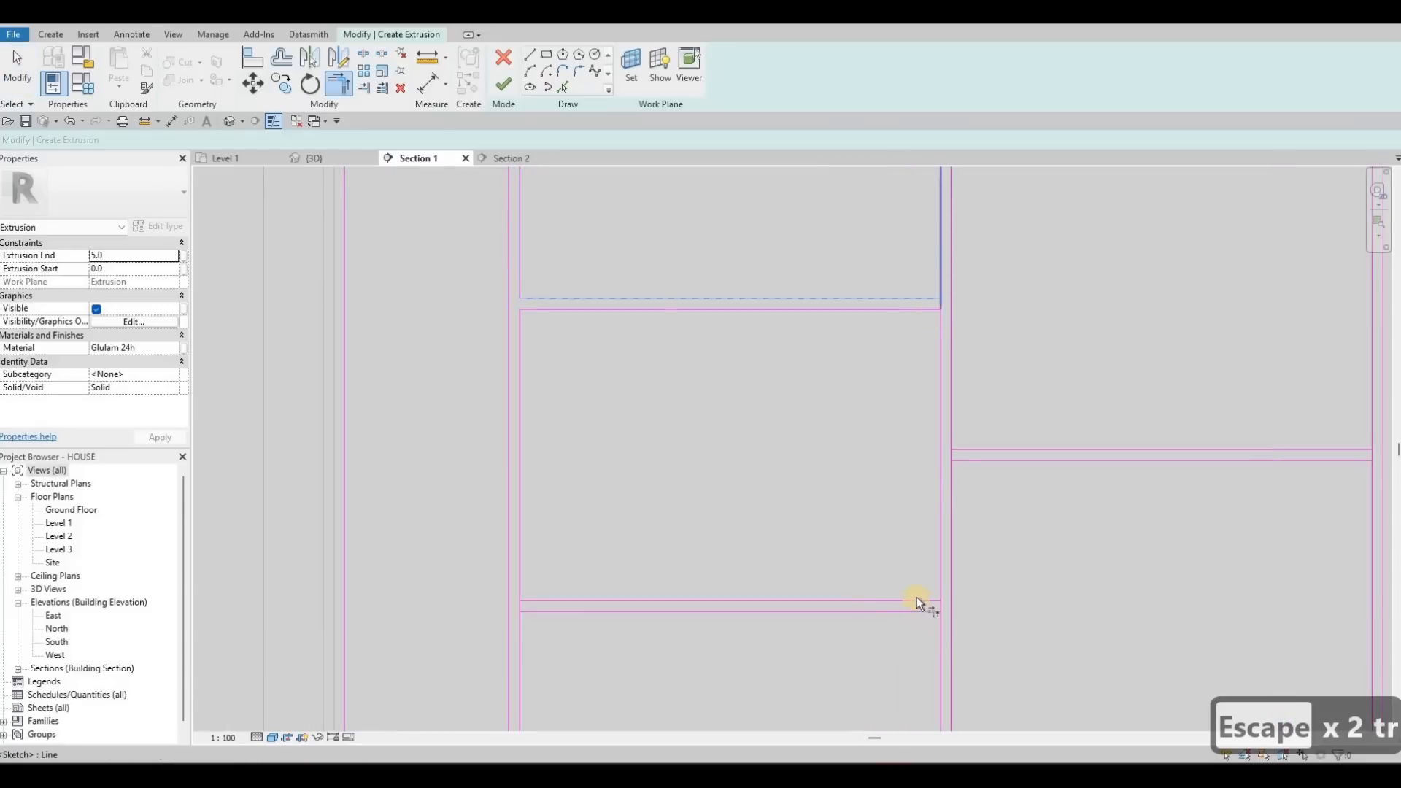
pyautogui.click(943, 571)
pyautogui.click(555, 603)
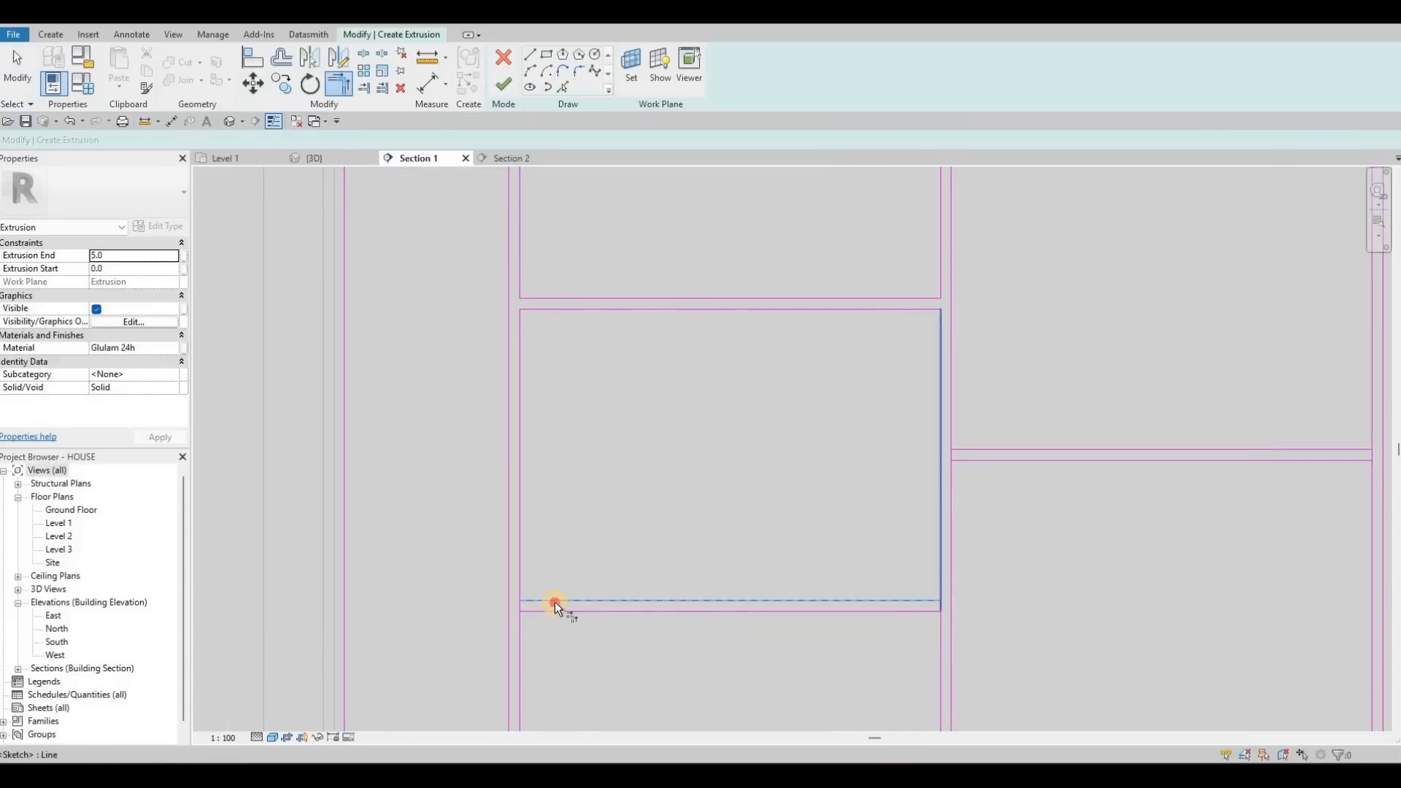
# - Trim the corners around the mid-height gap of the third panel from the oven cabinet into two closed rectangles
pyautogui.click(982, 445)
pyautogui.click(950, 450)
pyautogui.moveTo(1369, 436); pyautogui.dragTo(970, 451, button='middle')
pyautogui.click(956, 459)
pyautogui.click(973, 437)
pyautogui.scroll(-3, 876, 409)
pyautogui.moveTo(876, 409); pyautogui.dragTo(637, 424, button='middle')
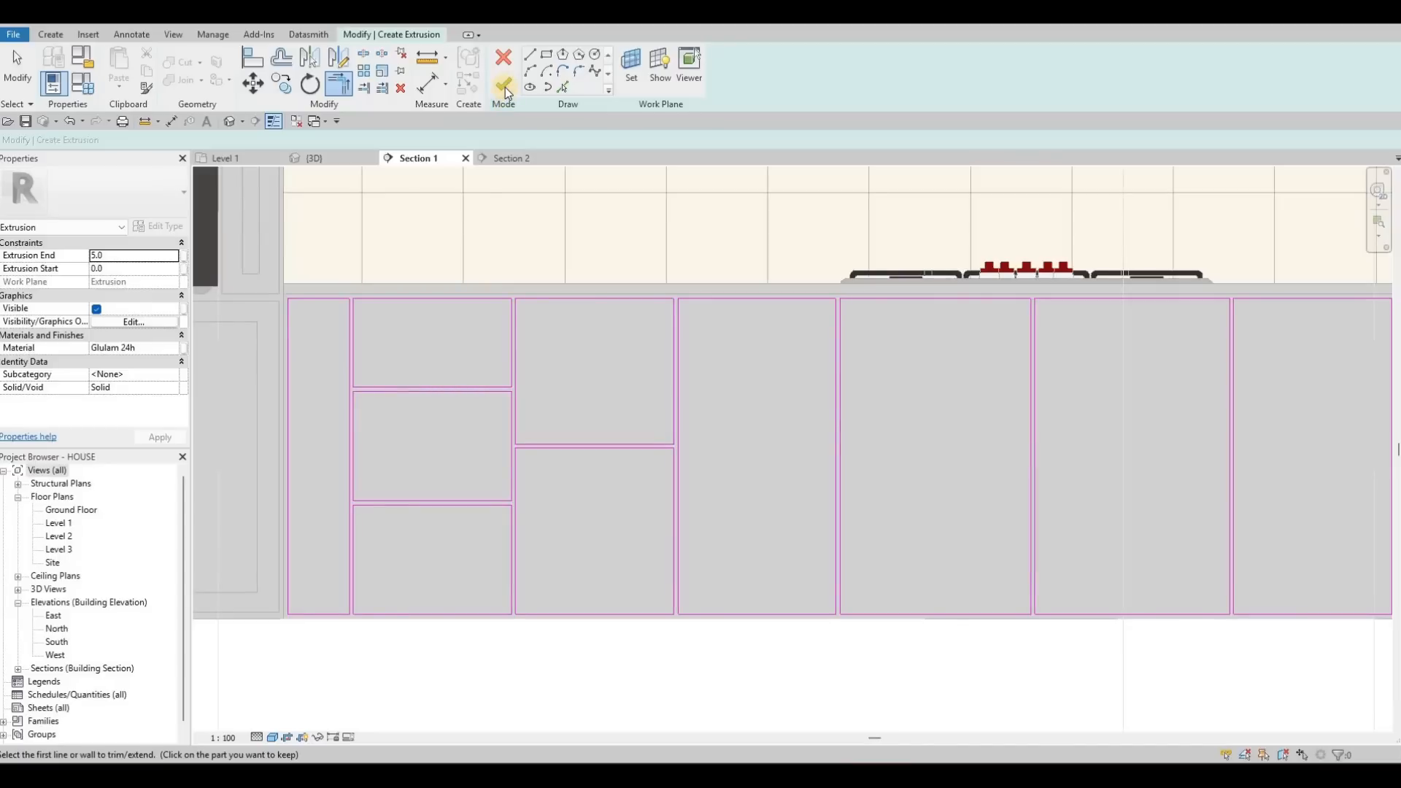
# - Finish the cabinet-front extrusion sketch and set the extrusion end to 10 mm
pyautogui.click(505, 86)
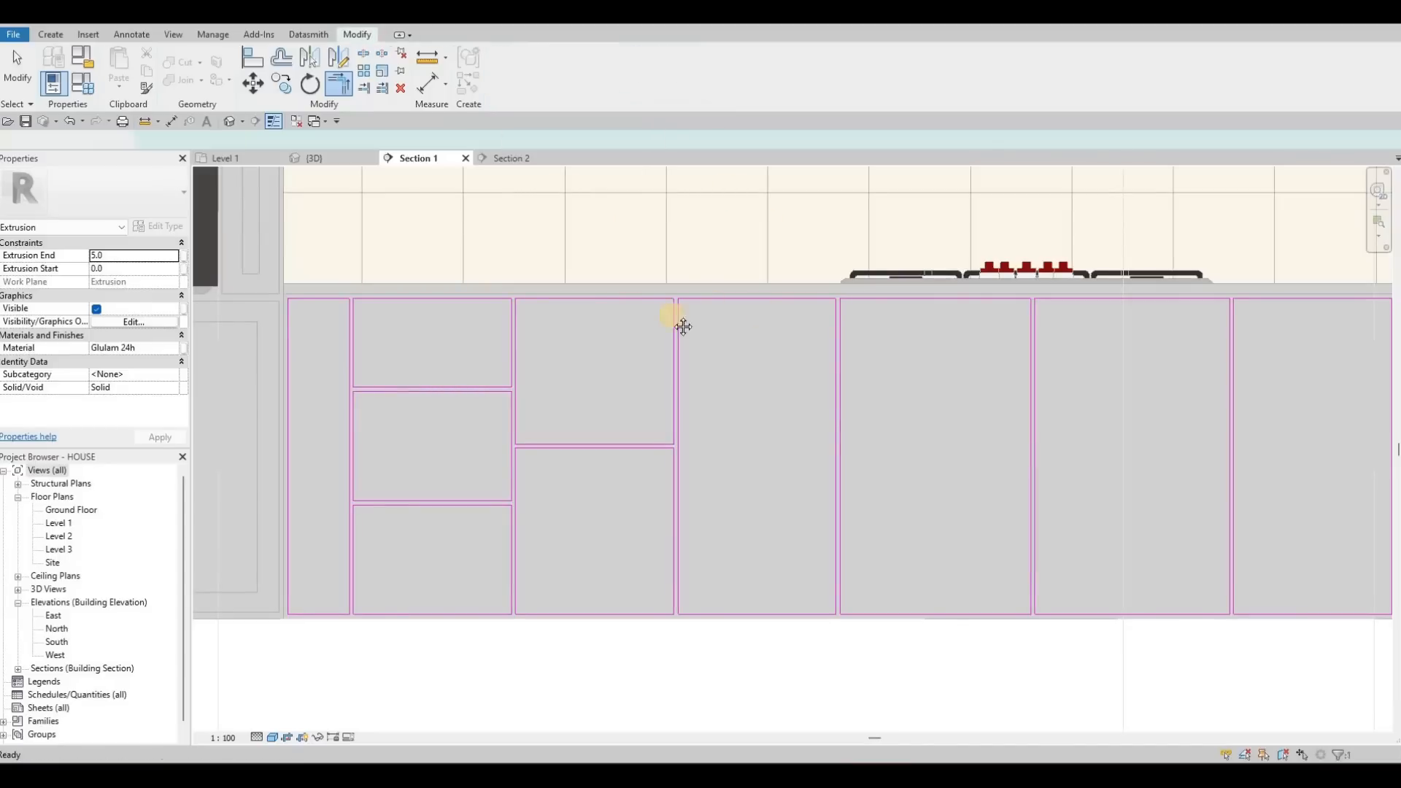
pyautogui.scroll(-2, 365, 182)
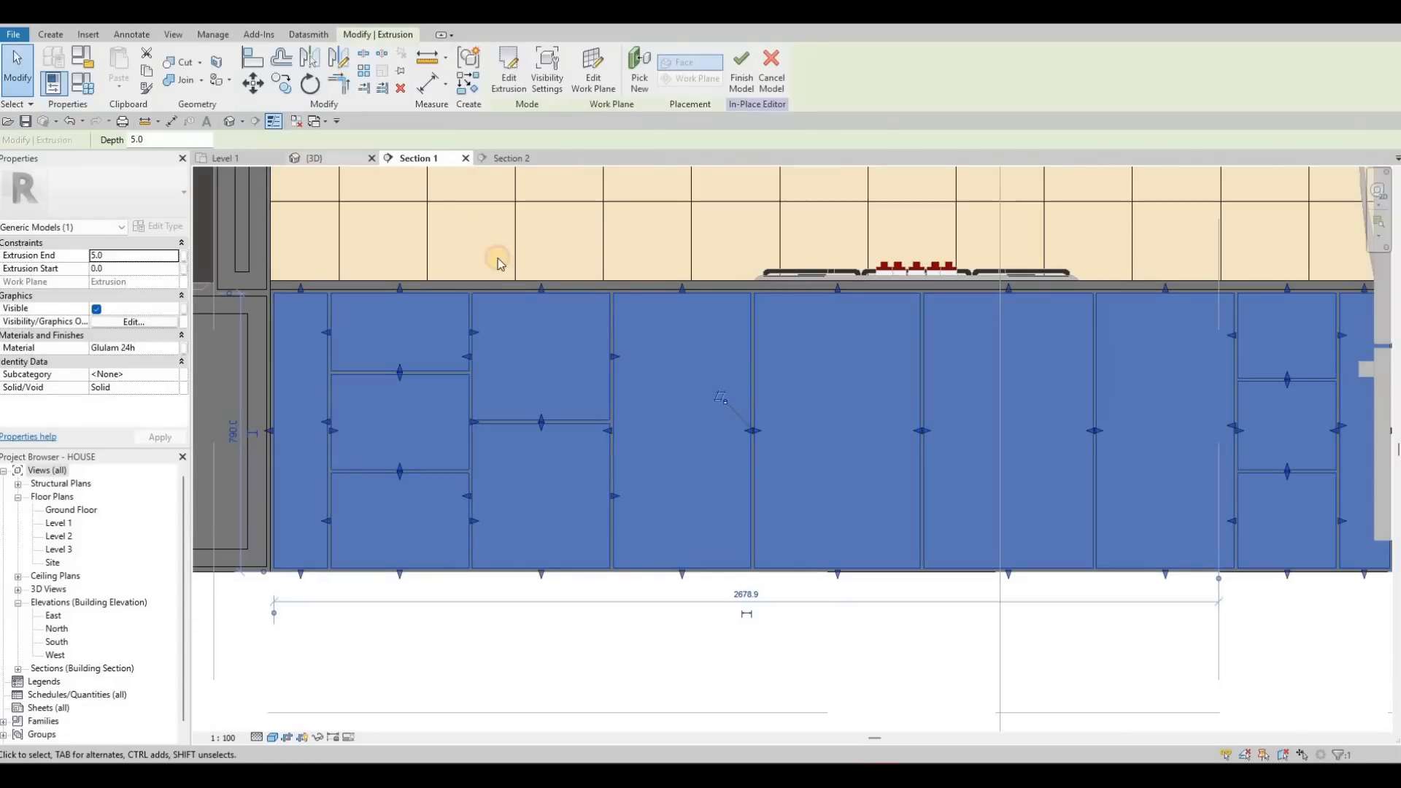
pyautogui.click(316, 159)
pyautogui.keyDown('shift'); pyautogui.moveTo(482, 559); pyautogui.dragTo(133, 263, button='middle'); pyautogui.keyUp('shift')
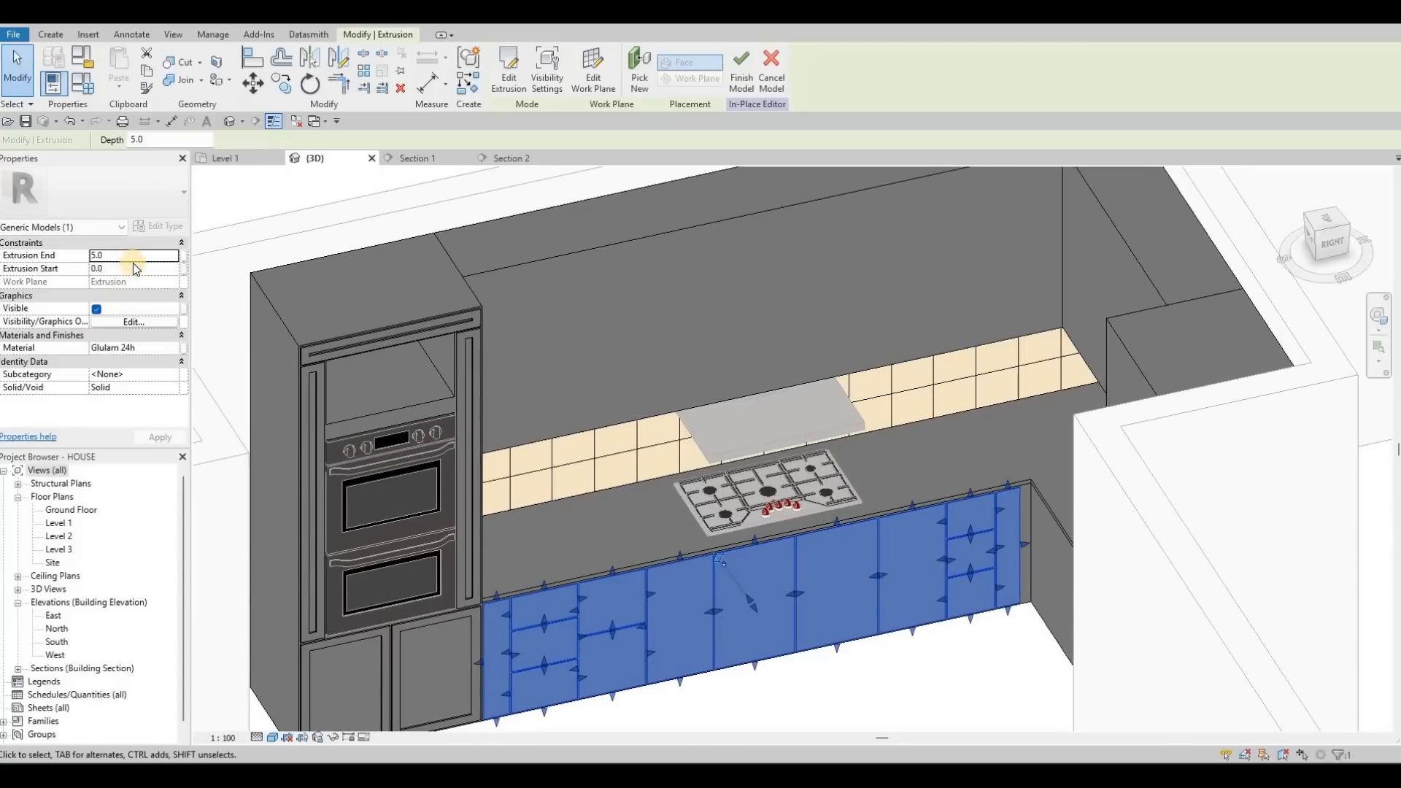
pyautogui.click(133, 260)
pyautogui.write('10')
pyautogui.press('Return')
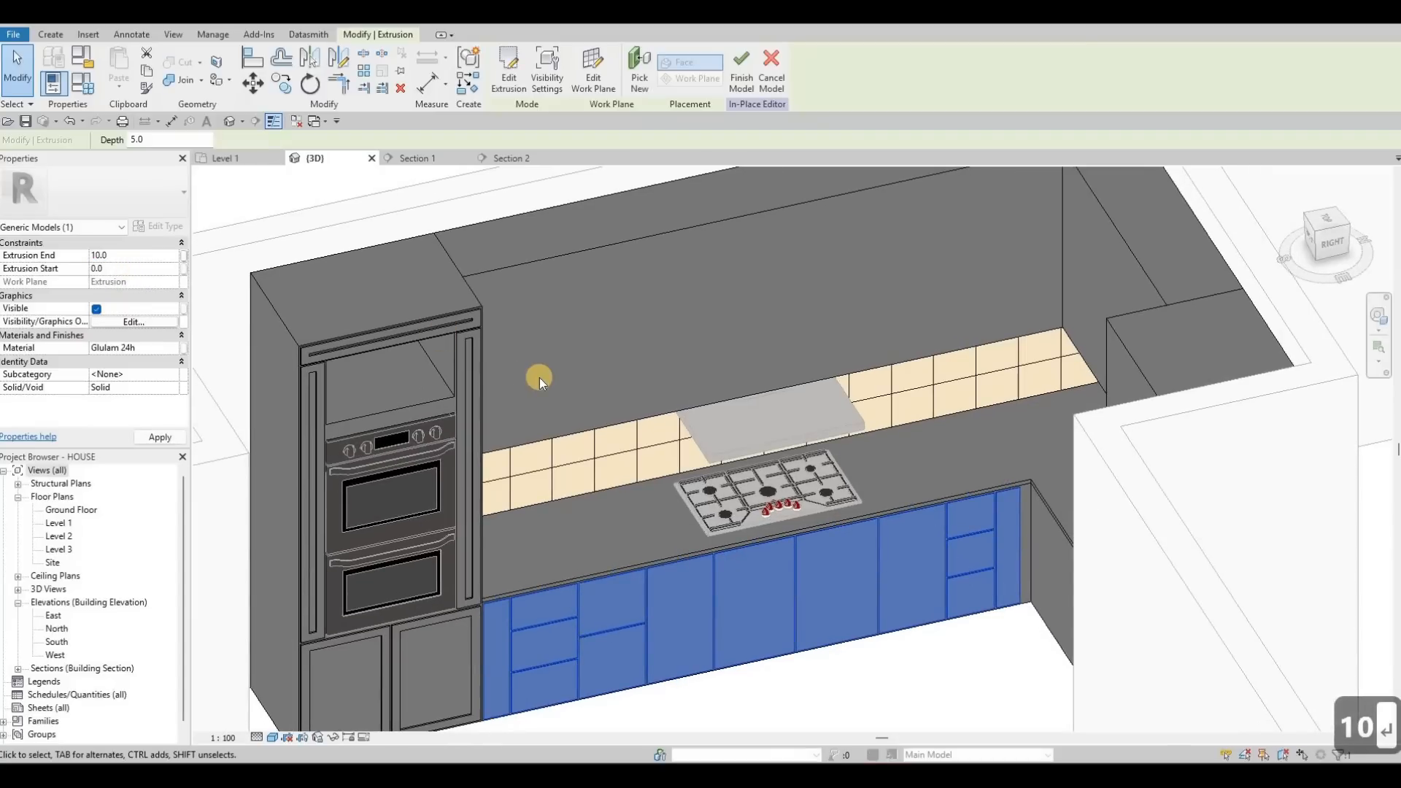
# - Stretch the free edge of the extrusion's end panel towards the inside corner of the base cabinets
pyautogui.keyDown('shift'); pyautogui.moveTo(805, 520); pyautogui.dragTo(840, 477, button='middle'); pyautogui.keyUp('shift')
pyautogui.scroll(5, 841, 483)
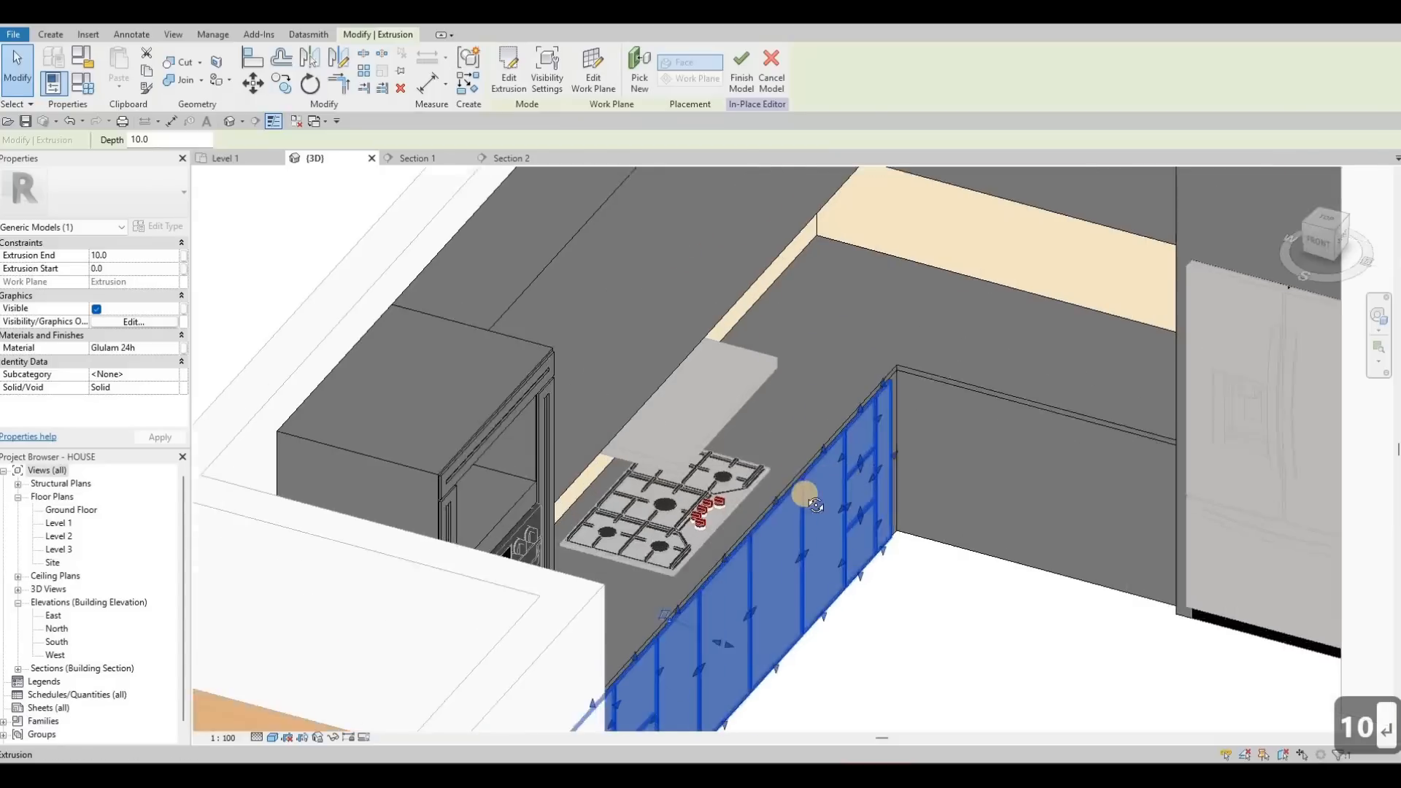
pyautogui.keyDown('shift'); pyautogui.moveTo(656, 525); pyautogui.dragTo(966, 510, button='middle'); pyautogui.keyUp('shift')
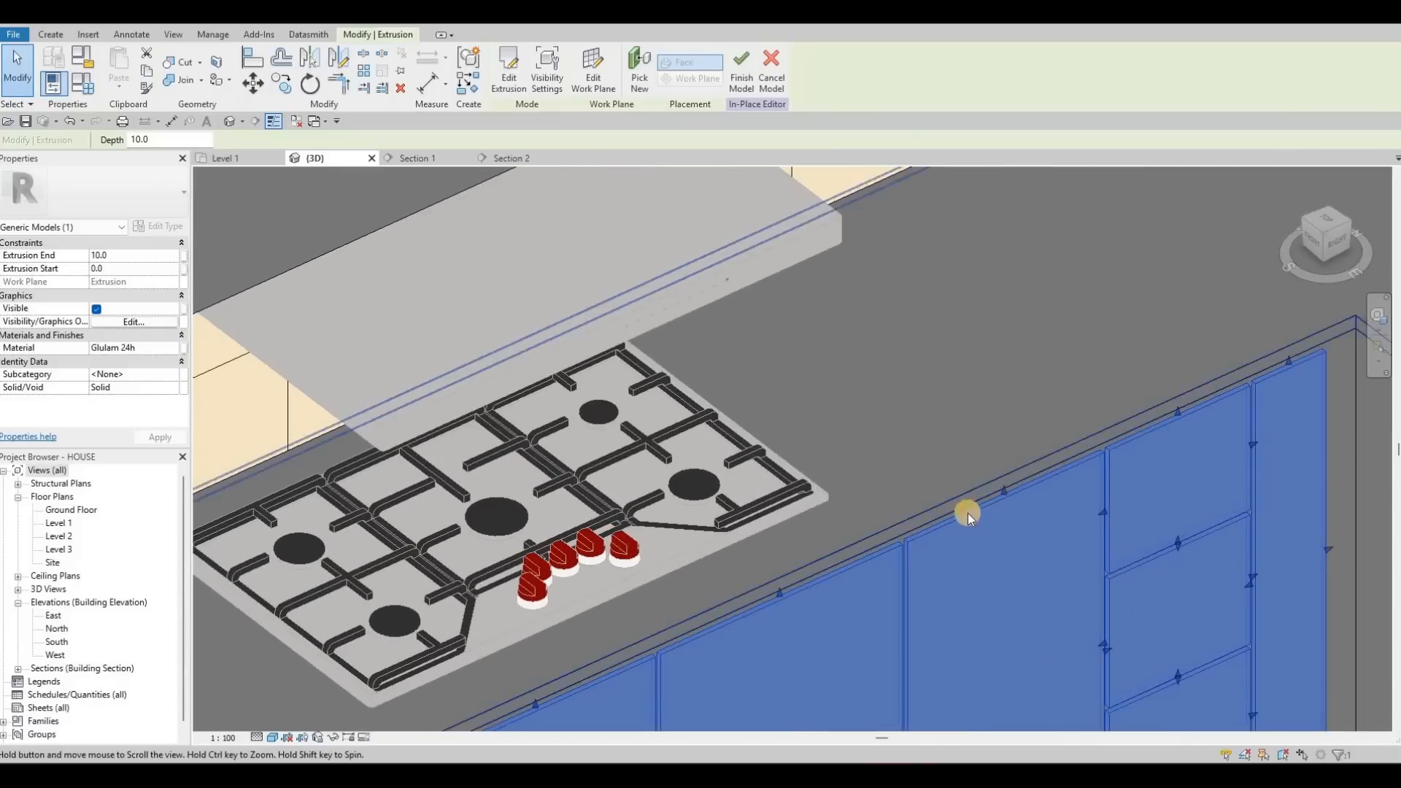
pyautogui.scroll(3, 949, 554)
pyautogui.scroll(3, 949, 554)
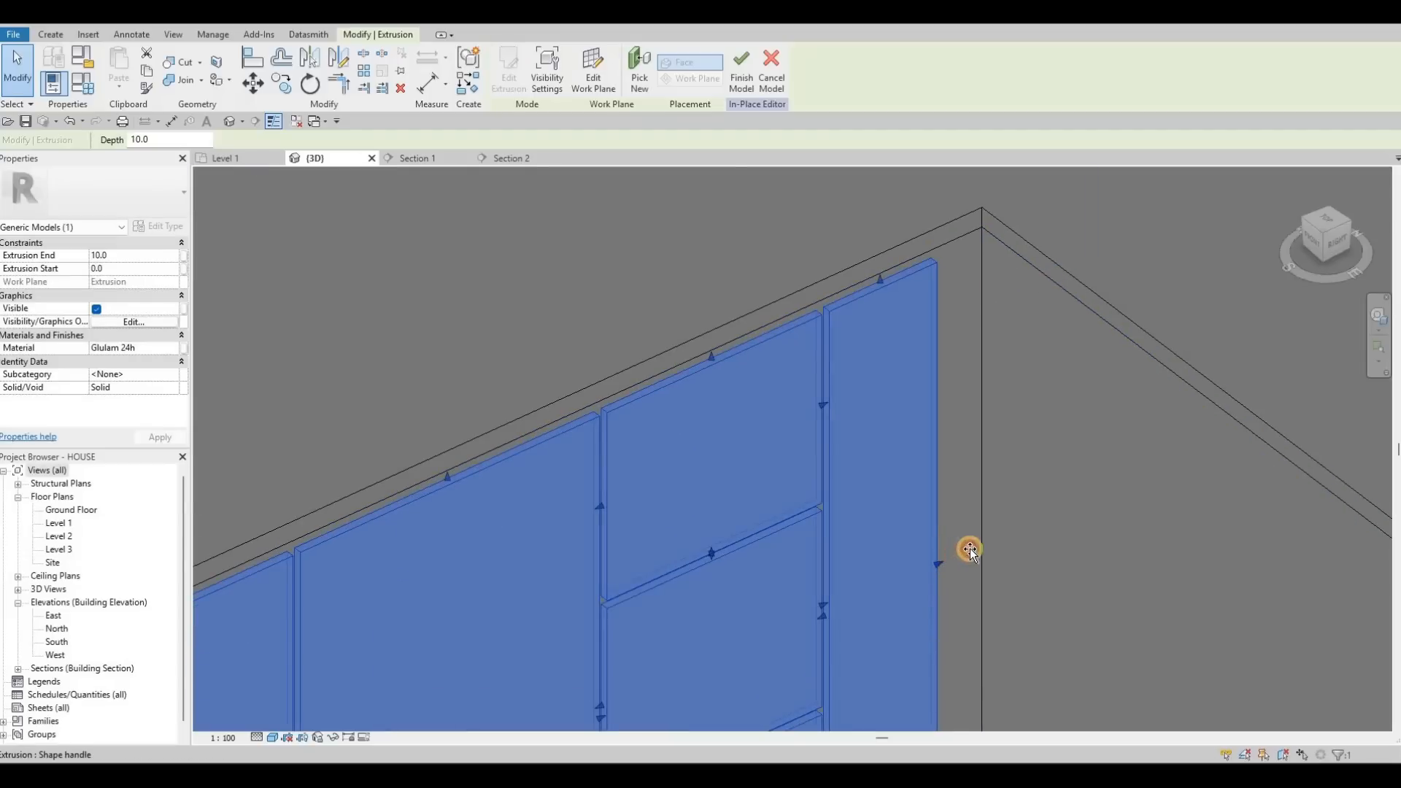
pyautogui.moveTo(972, 547); pyautogui.dragTo(971, 547)
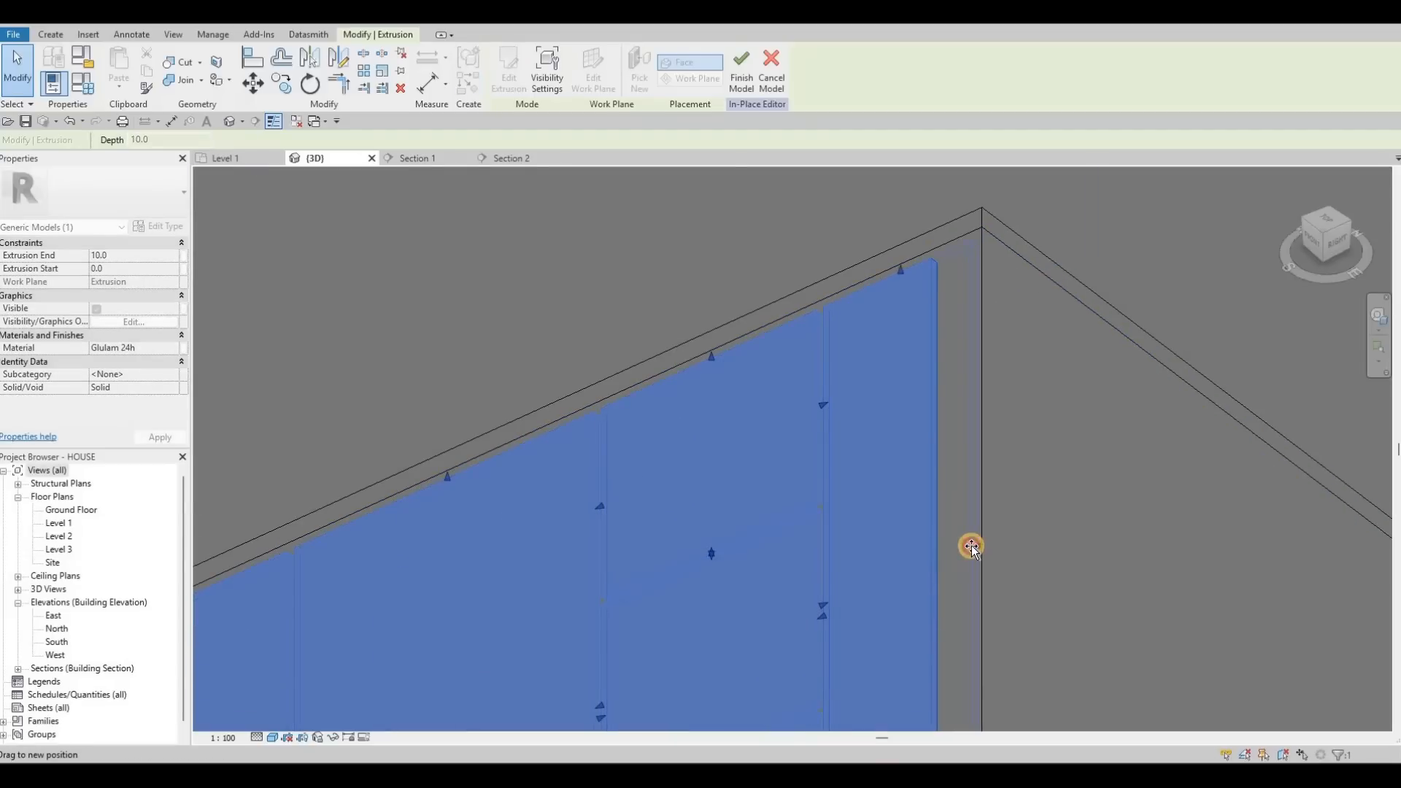
pyautogui.moveTo(975, 265); pyautogui.dragTo(990, 264)
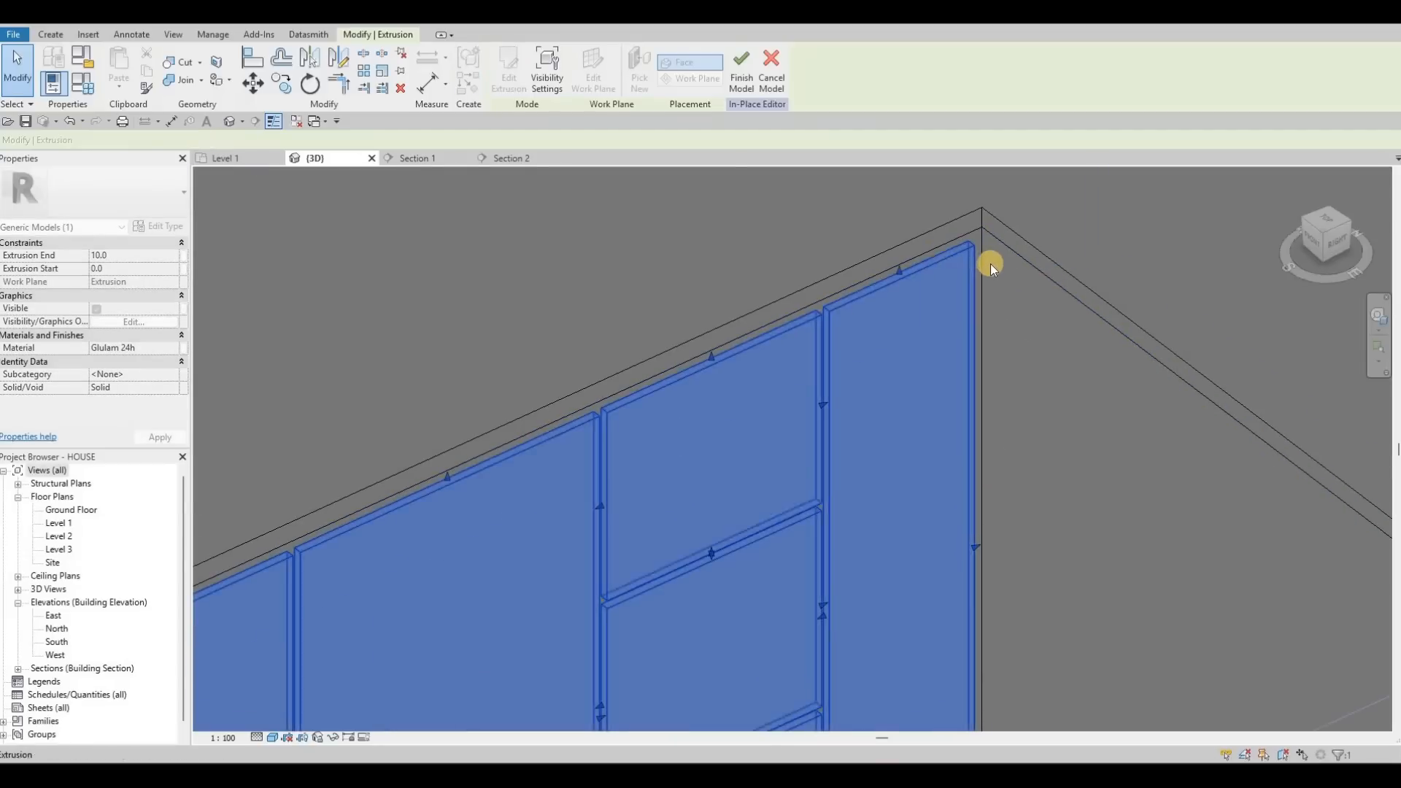
# - Extend the end panel's free edge slightly further towards the inside corner, leaving only a narrow gap
pyautogui.scroll(-1, 1002, 429)
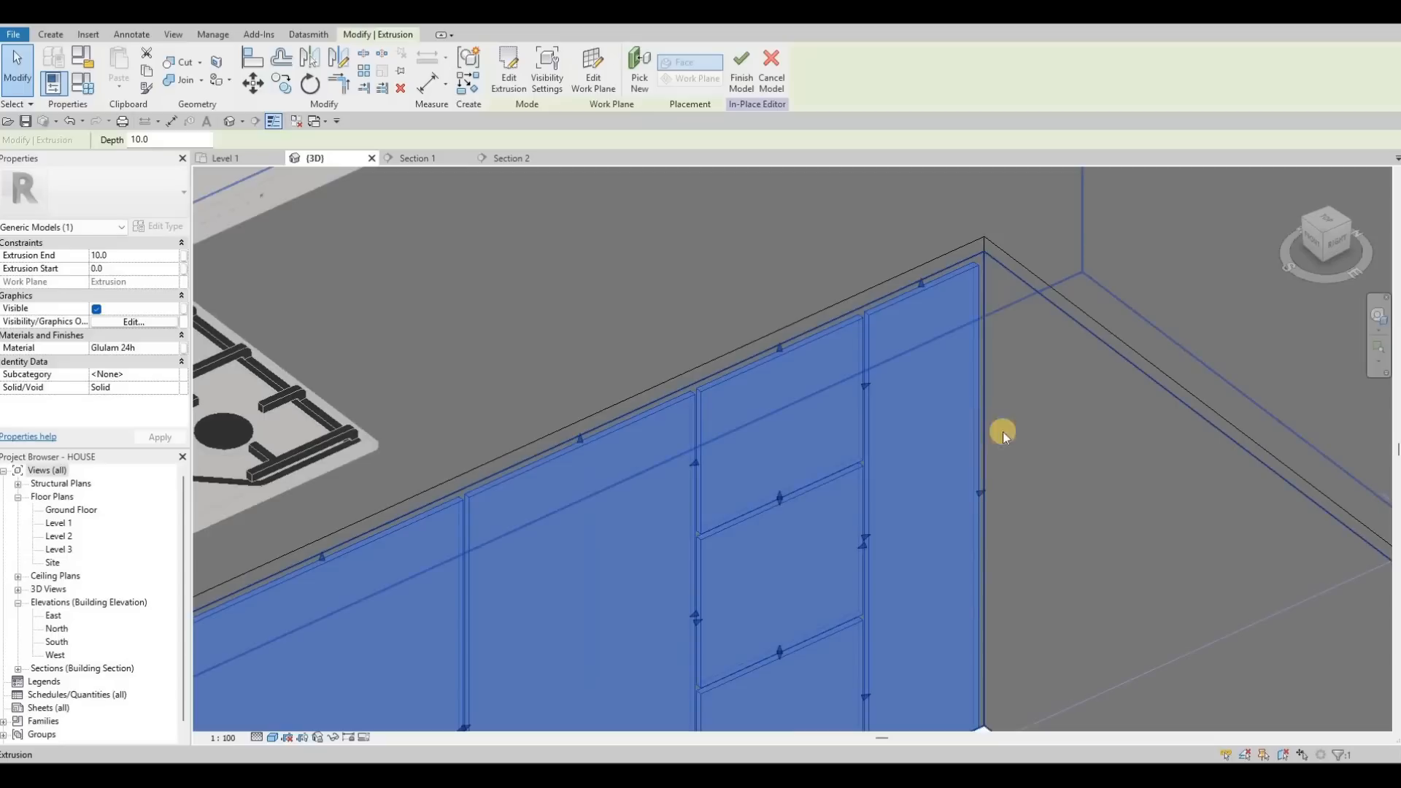
pyautogui.keyDown('shift'); pyautogui.moveTo(954, 261); pyautogui.dragTo(997, 277, button='middle'); pyautogui.keyUp('shift')
pyautogui.moveTo(1084, 372); pyautogui.dragTo(977, 234, button='middle')
pyautogui.scroll(-4, 977, 233)
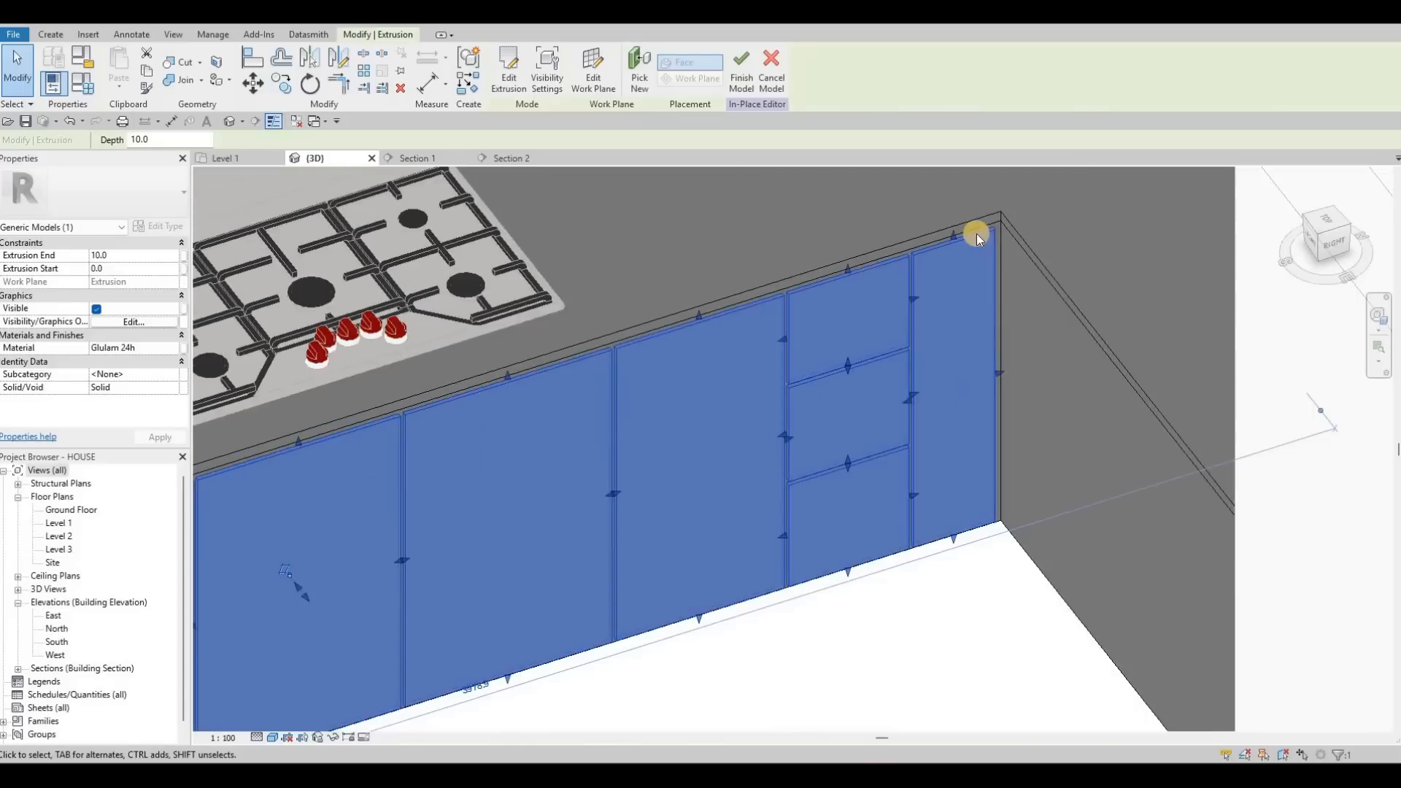
pyautogui.scroll(6, 995, 280)
pyautogui.moveTo(981, 356); pyautogui.dragTo(992, 511, button='middle')
pyautogui.scroll(5, 968, 261)
pyautogui.moveTo(914, 565); pyautogui.dragTo(895, 318, button='middle')
pyautogui.scroll(-4, 895, 318)
pyautogui.moveTo(921, 521); pyautogui.dragTo(925, 540, button='middle')
pyautogui.scroll(1, 925, 540)
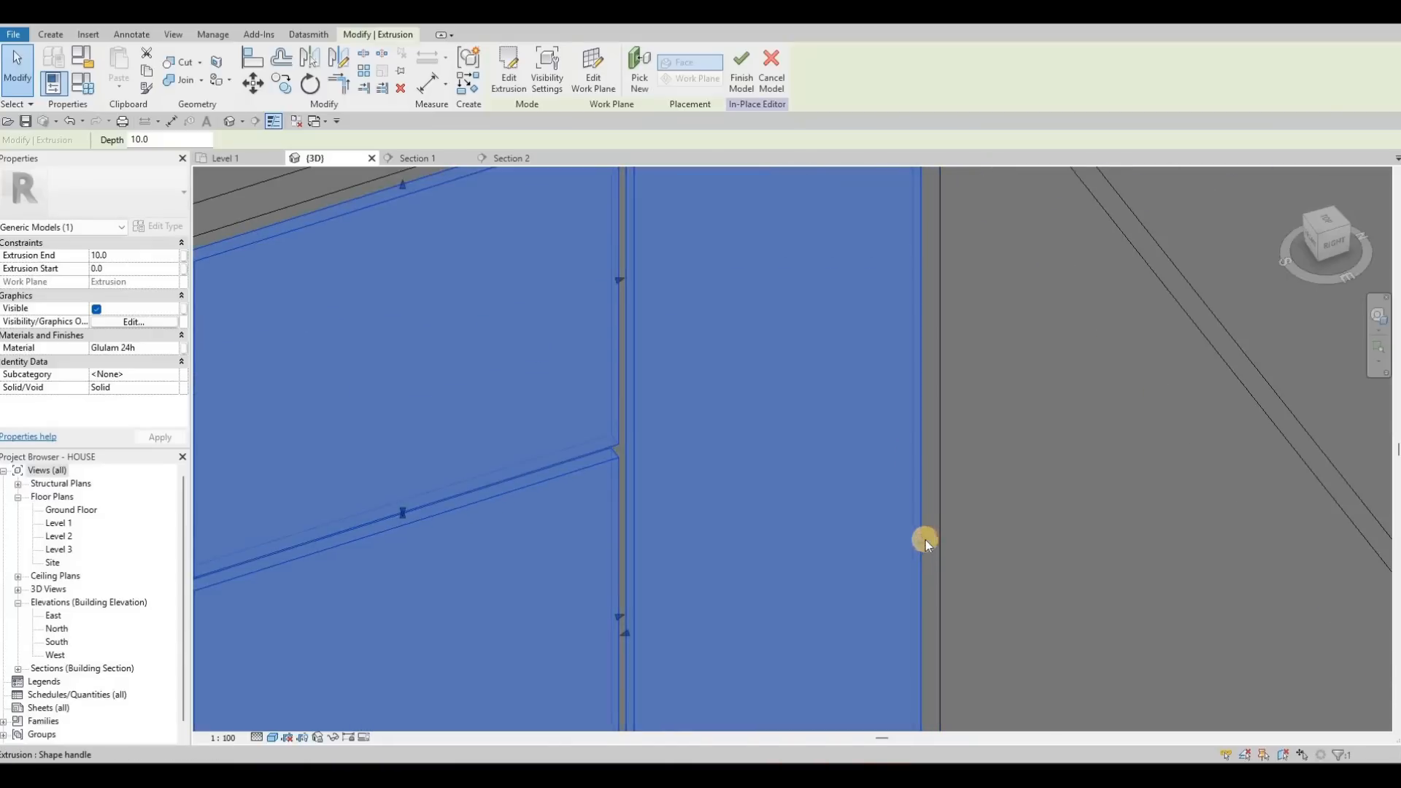
pyautogui.scroll(-5, 922, 381)
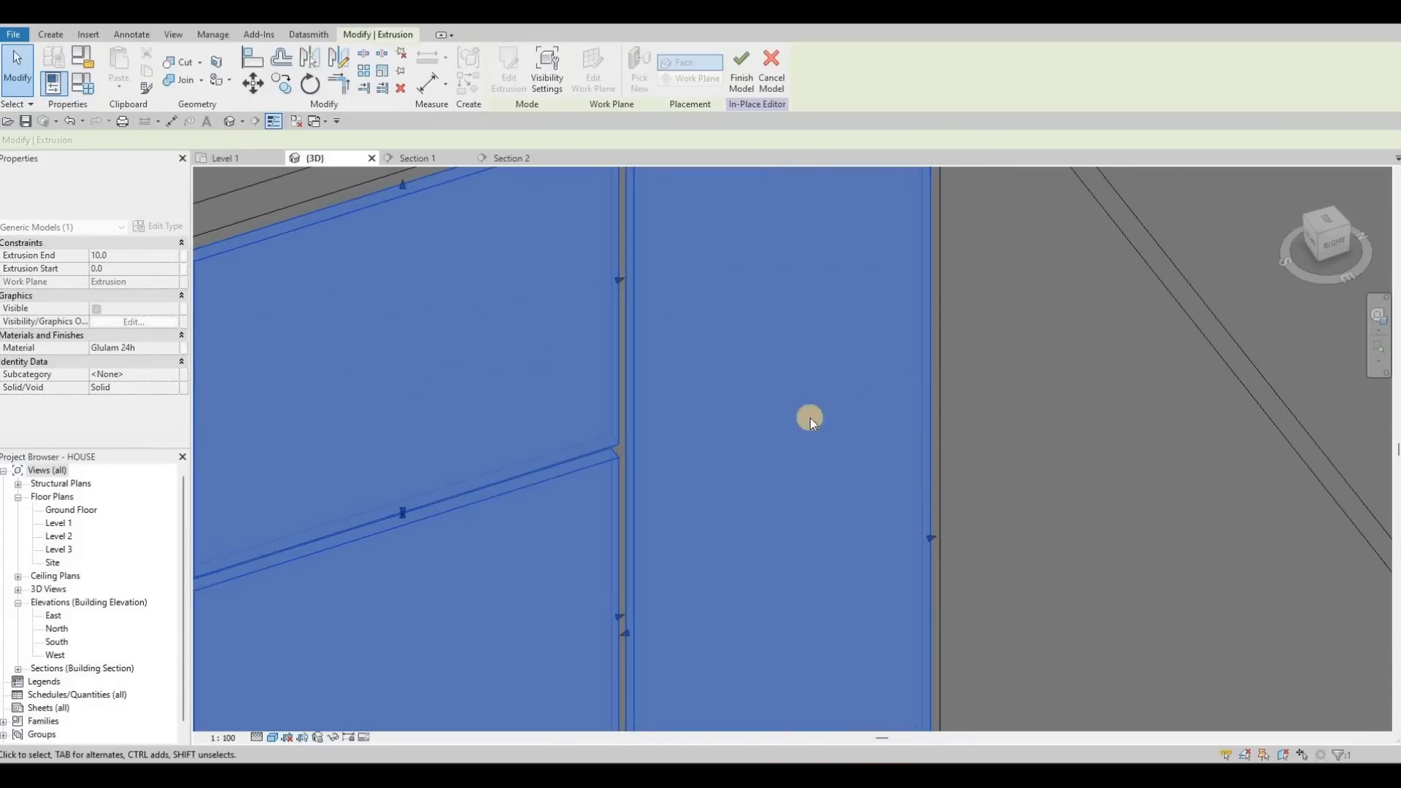
pyautogui.scroll(-2, 892, 363)
pyautogui.moveTo(646, 204); pyautogui.dragTo(747, 157, button='middle')
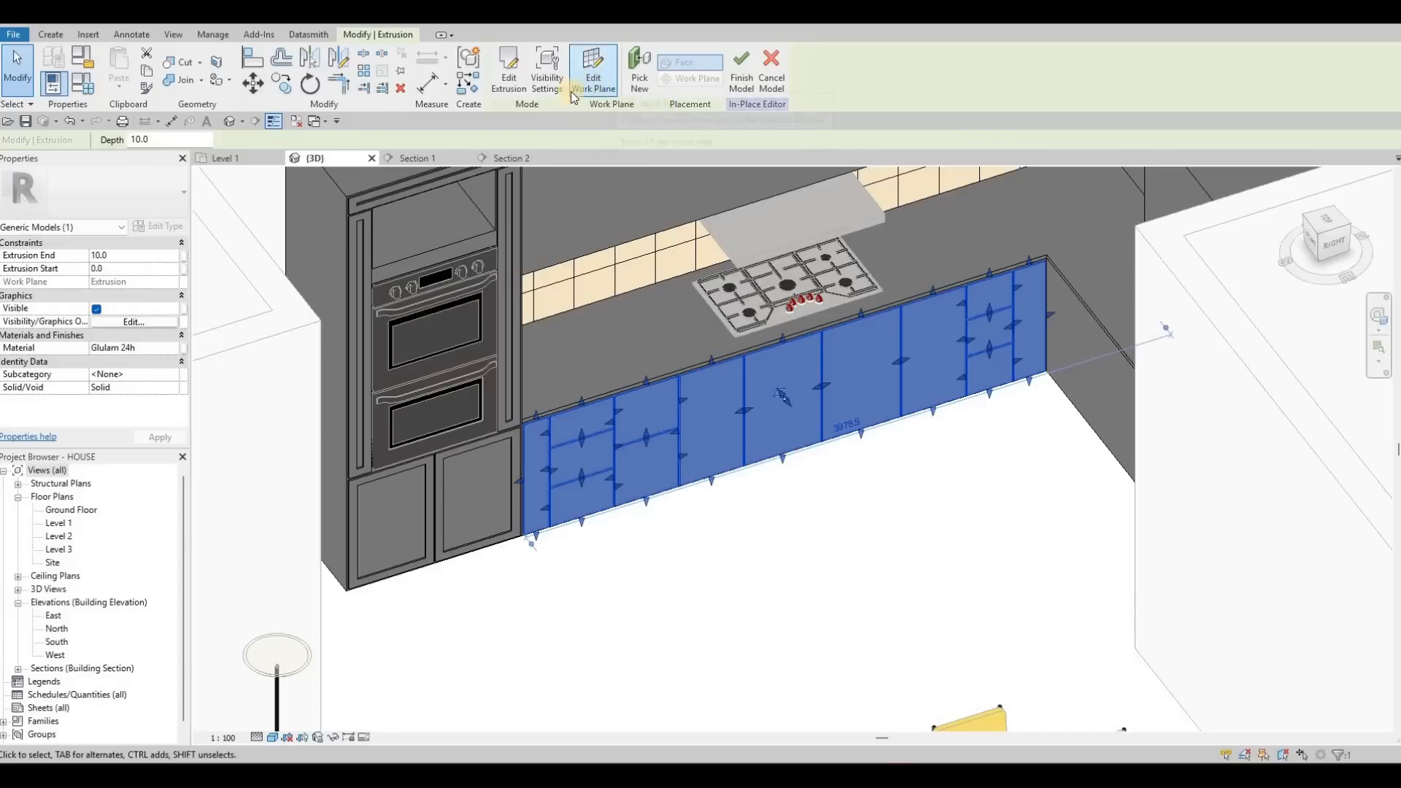
pyautogui.click(509, 72)
pyautogui.click(423, 159)
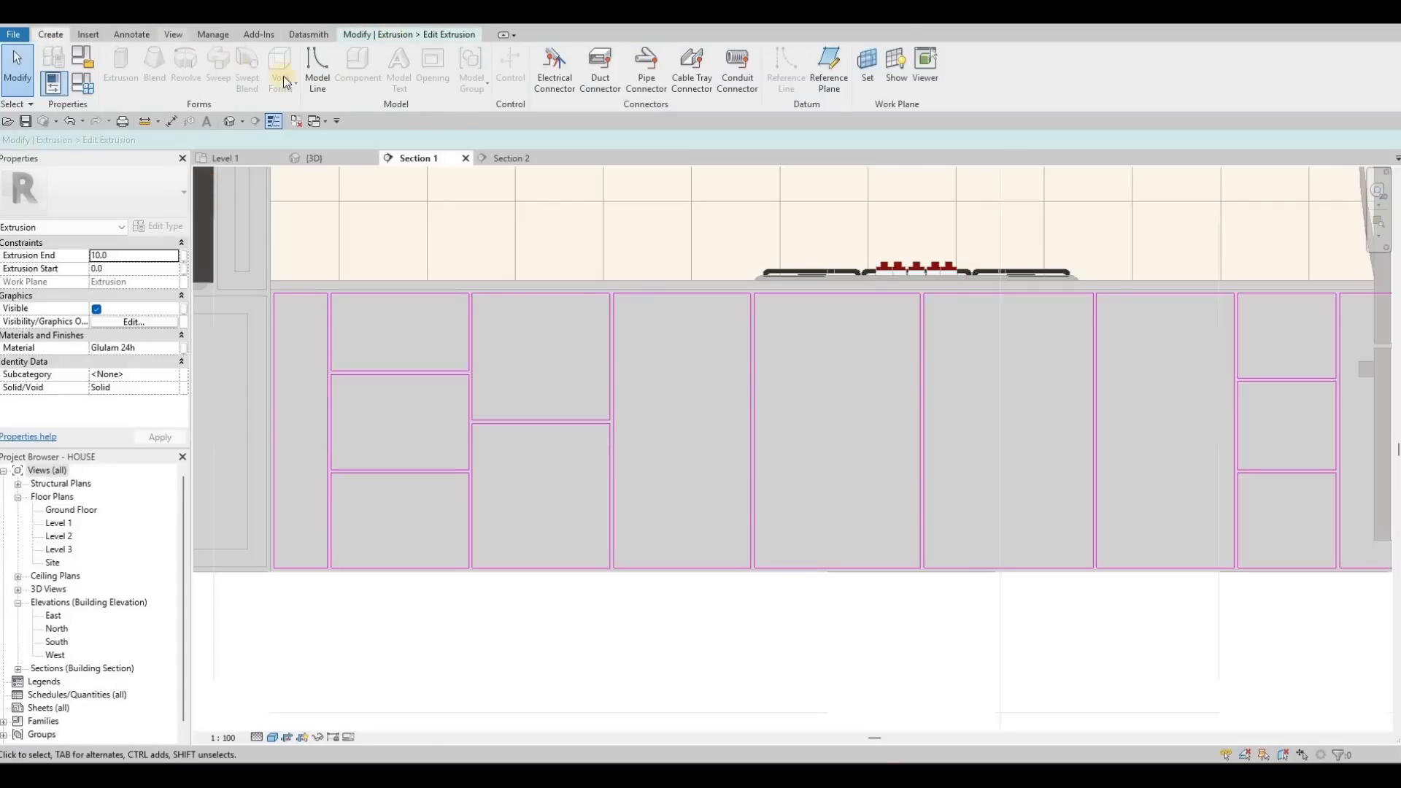
pyautogui.click(420, 34)
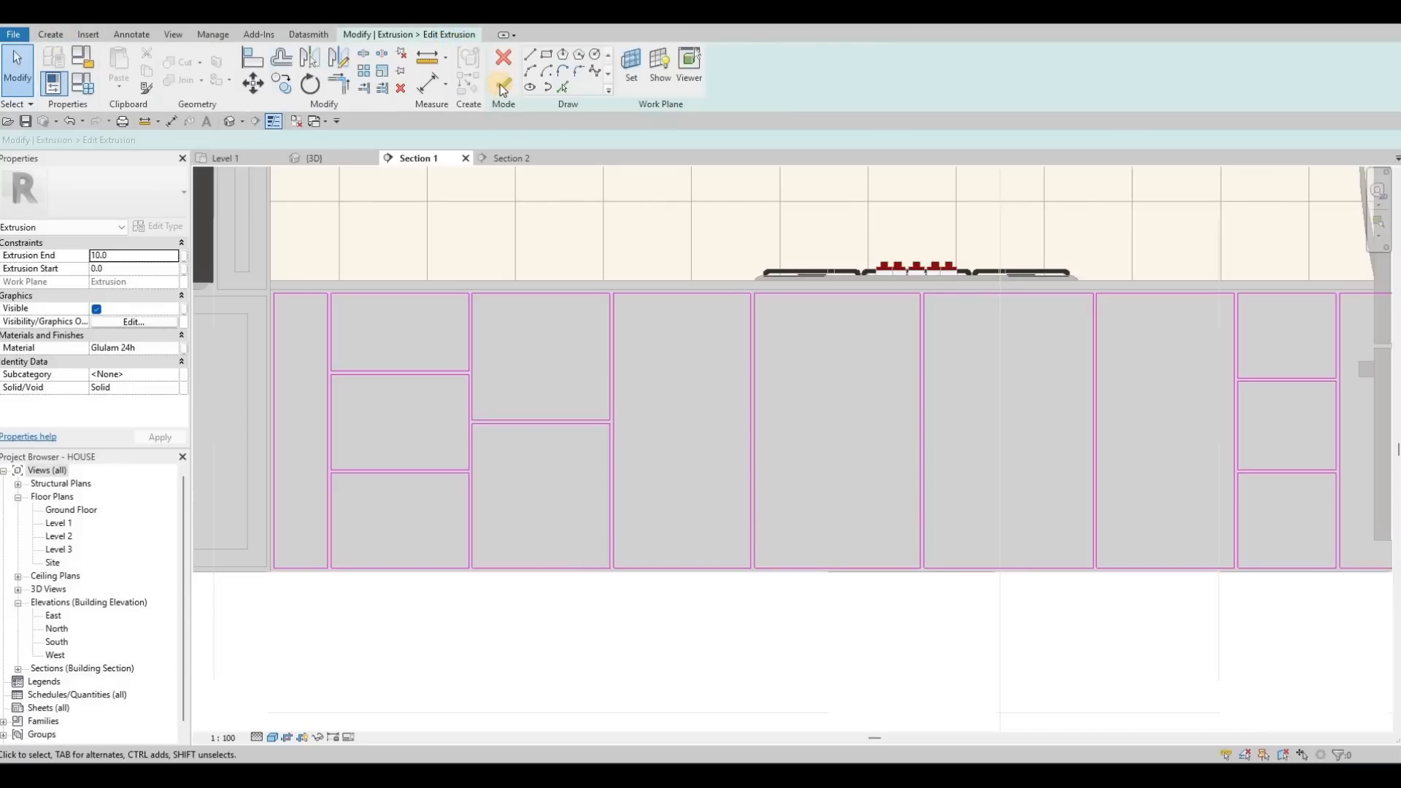
pyautogui.click(504, 84)
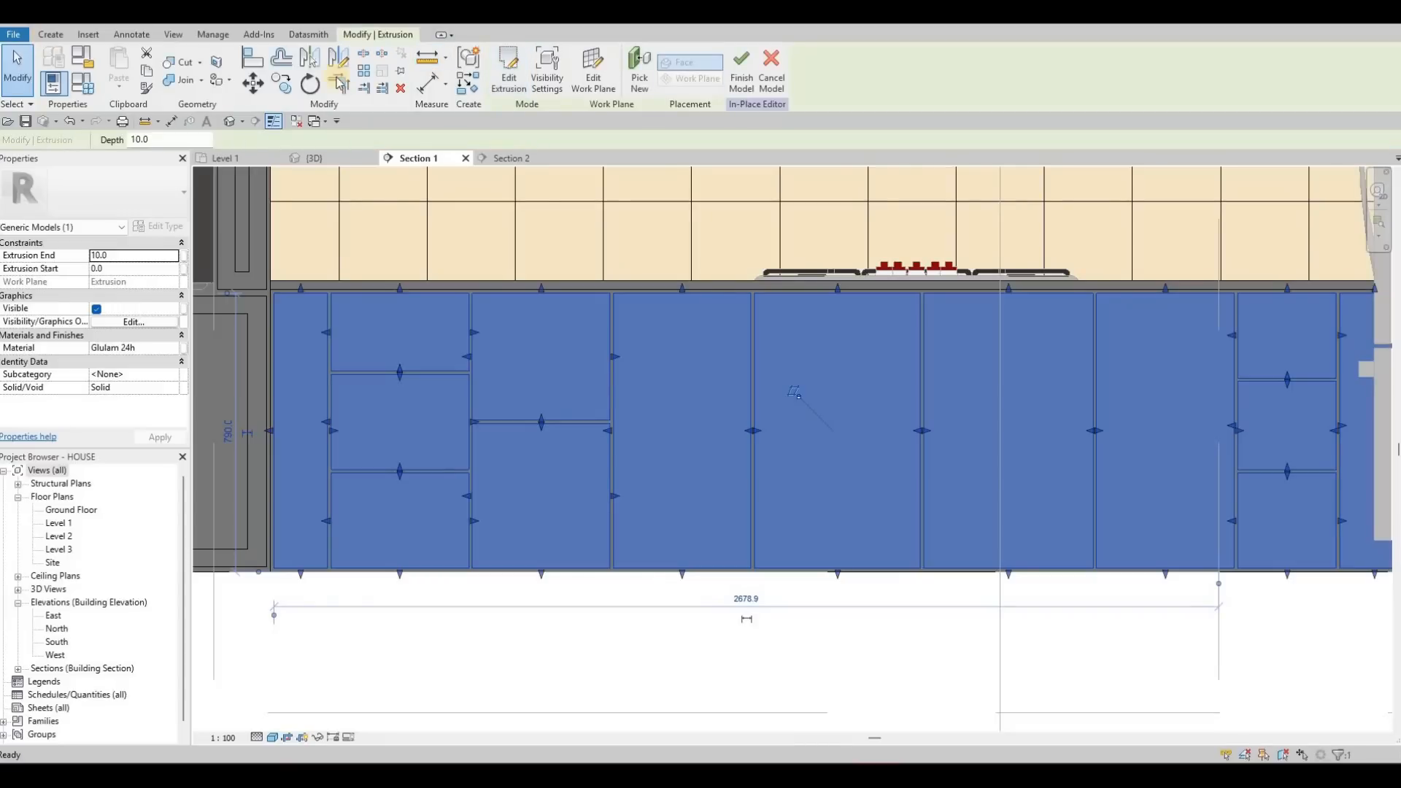
# - Start a void extrusion on the picked plane of the cabinet fronts, with extrusion end -5 and extrusion start 5
pyautogui.click(280, 73)
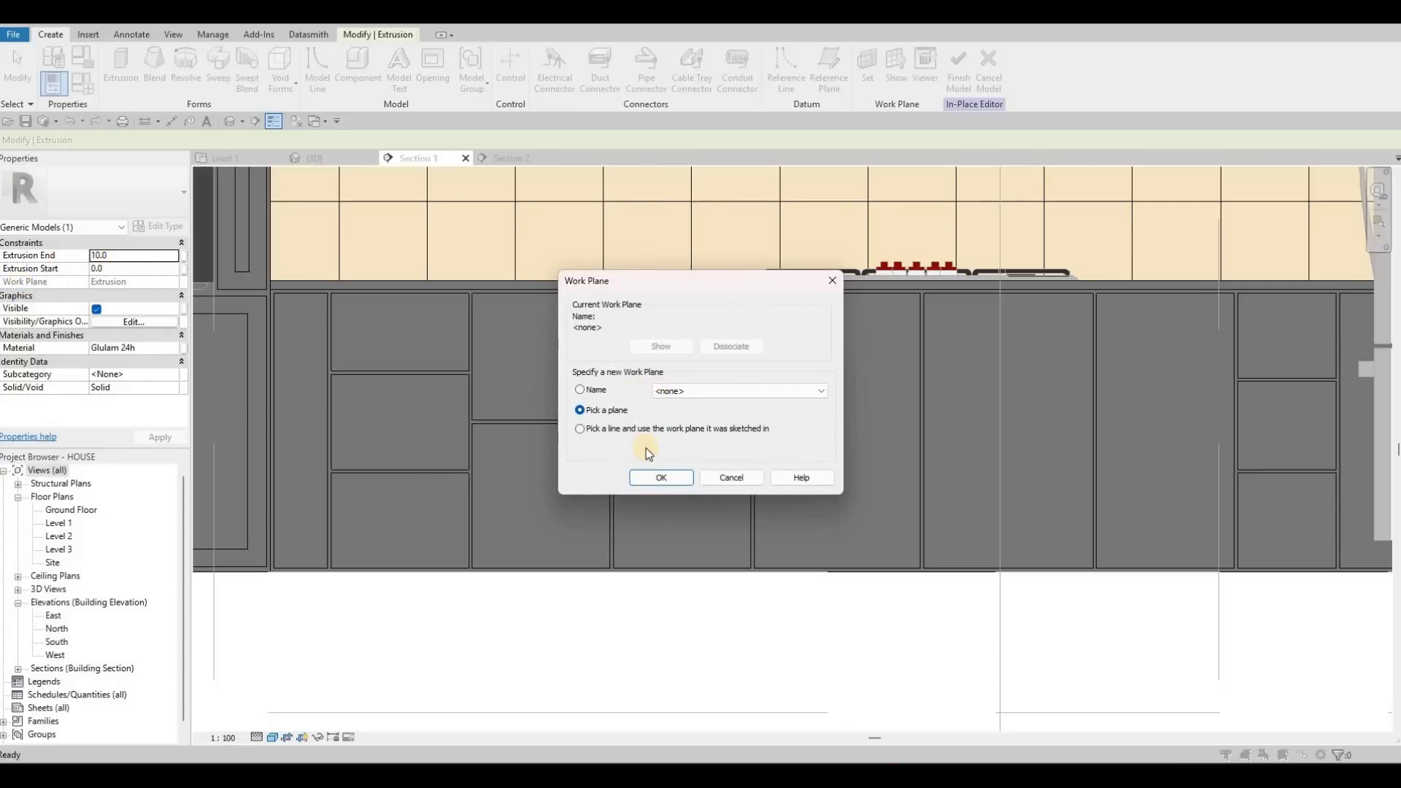
pyautogui.click(651, 479)
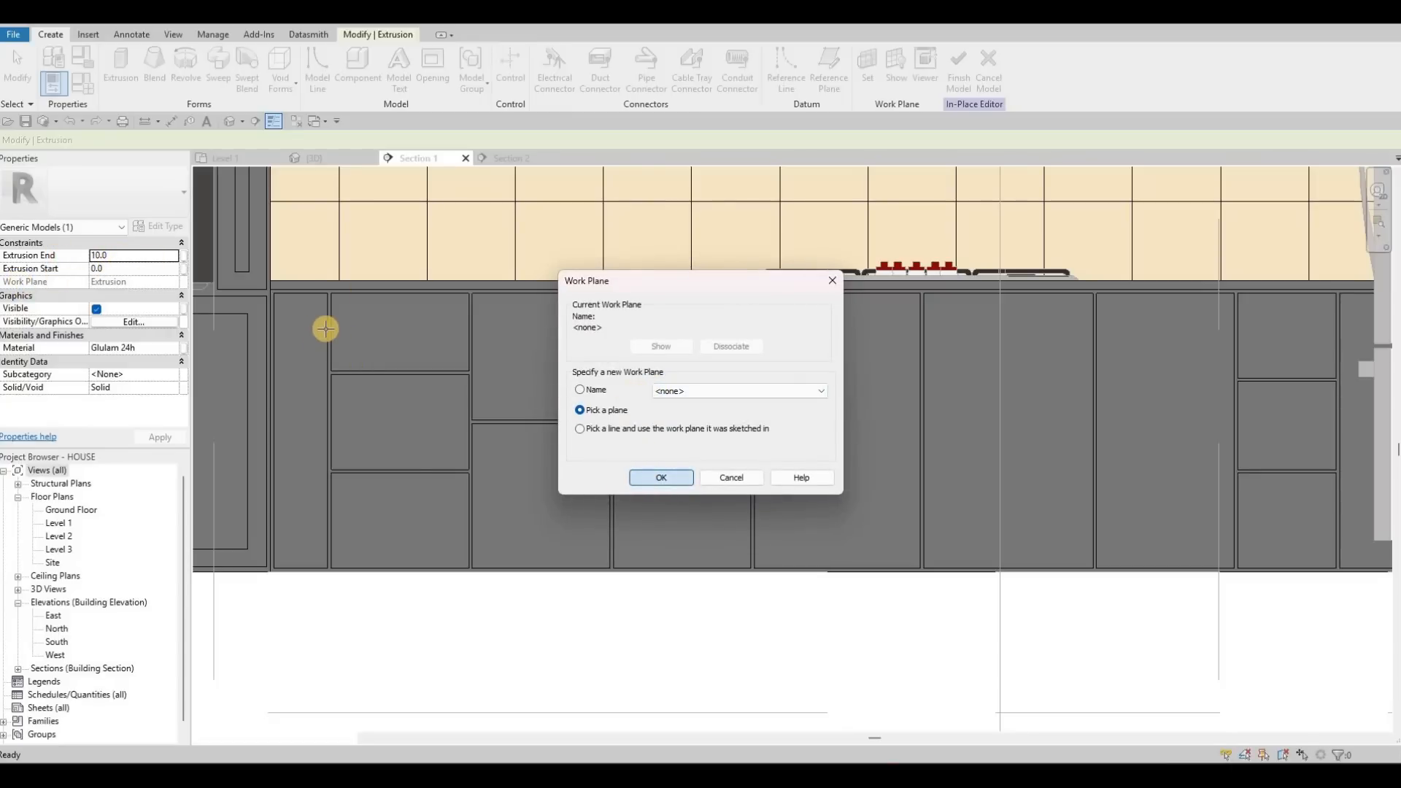
pyautogui.click(325, 327)
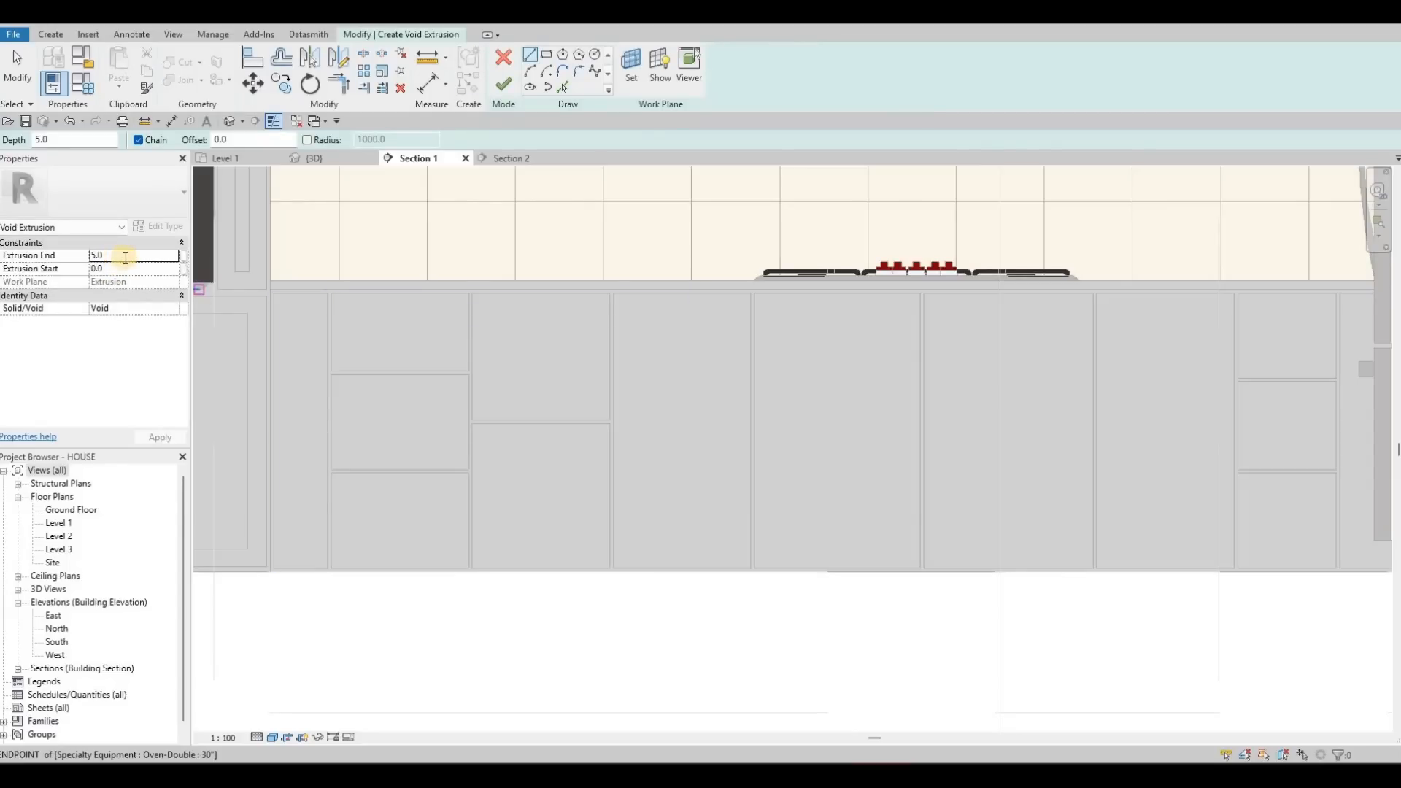
pyautogui.doubleClick(125, 258)
pyautogui.write('-')
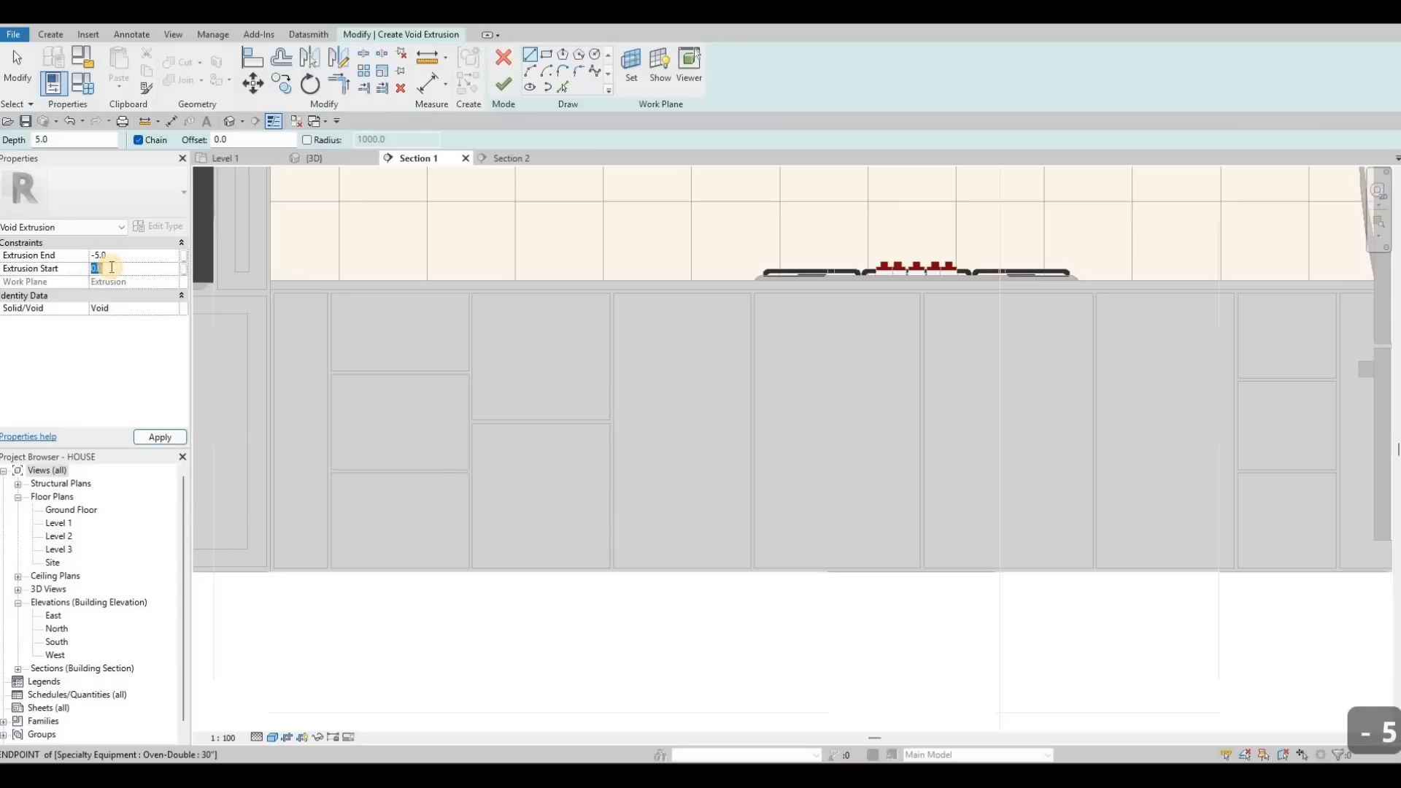
pyautogui.write('5')
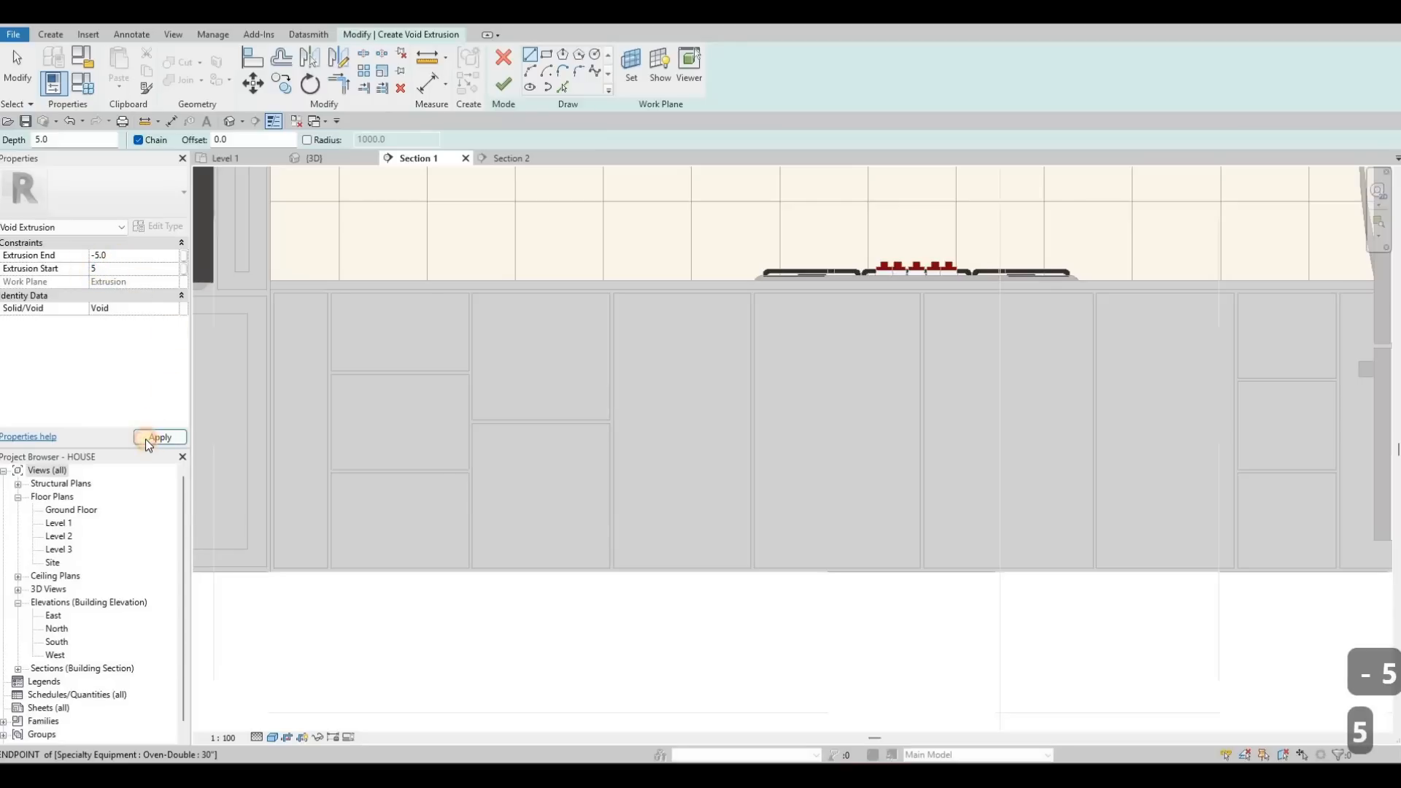
pyautogui.click(146, 439)
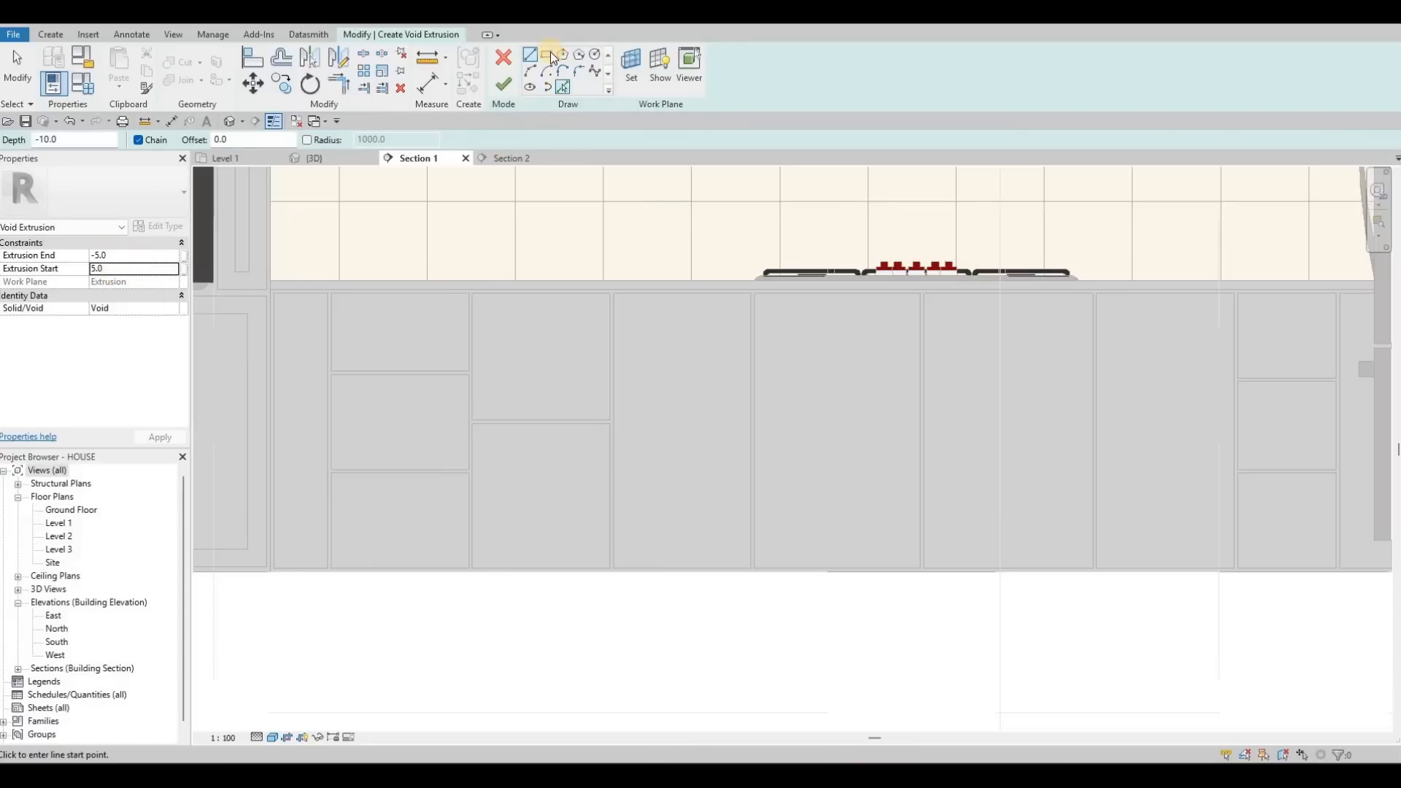
# - Sketch a rectangle offset 50 mm inward from the narrow panel beside the oven cabinet and finish the void extrusion
pyautogui.click(548, 54)
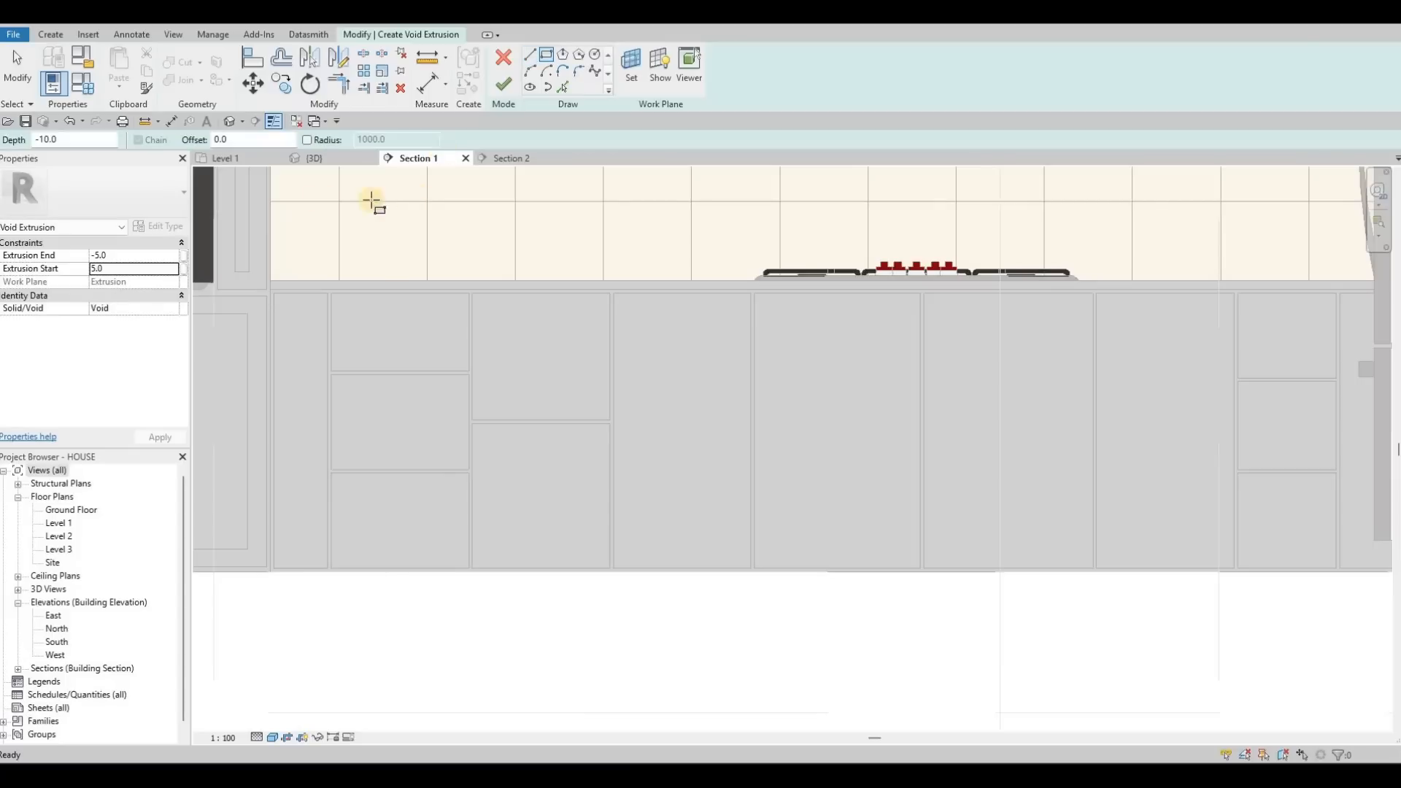
pyautogui.moveTo(232, 141); pyautogui.dragTo(156, 147)
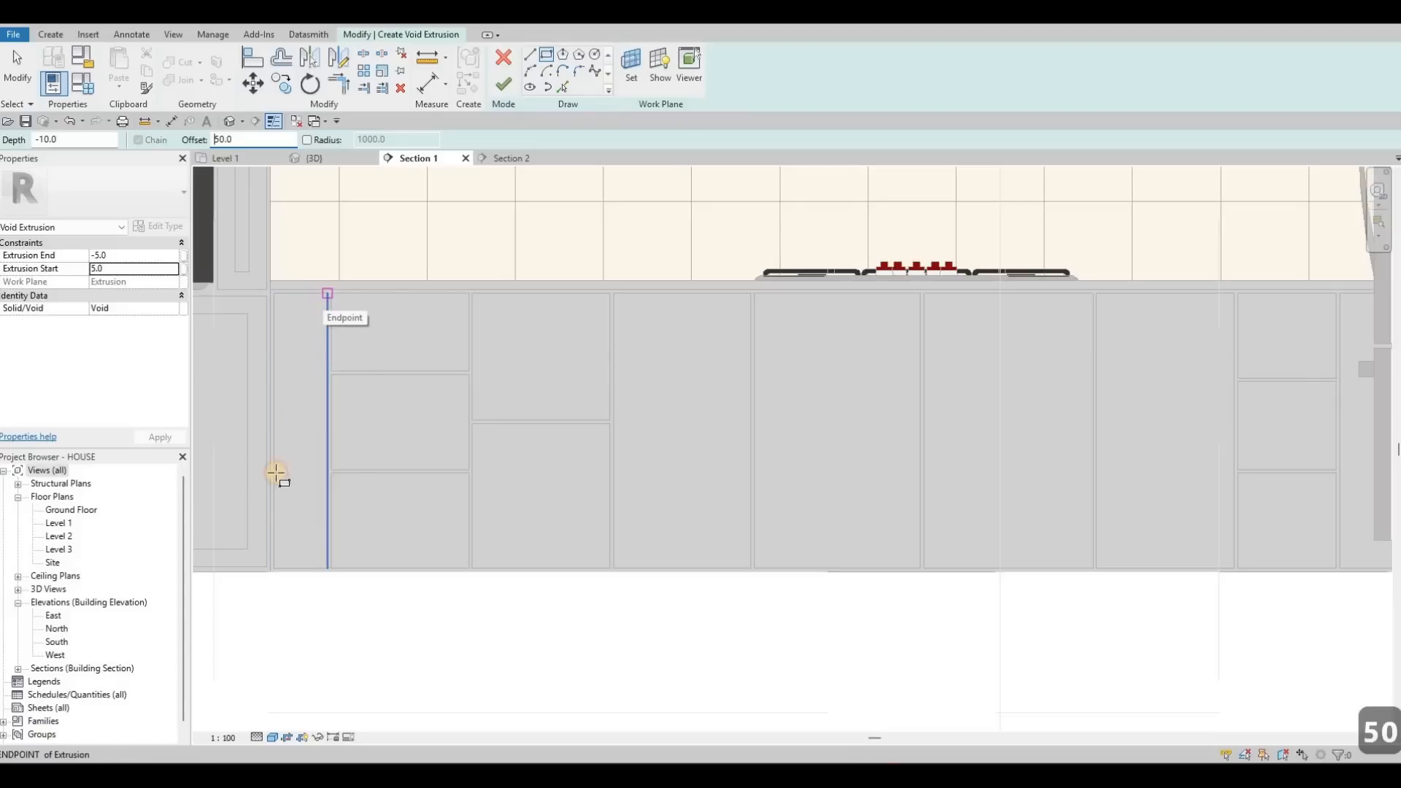
pyautogui.click(271, 519)
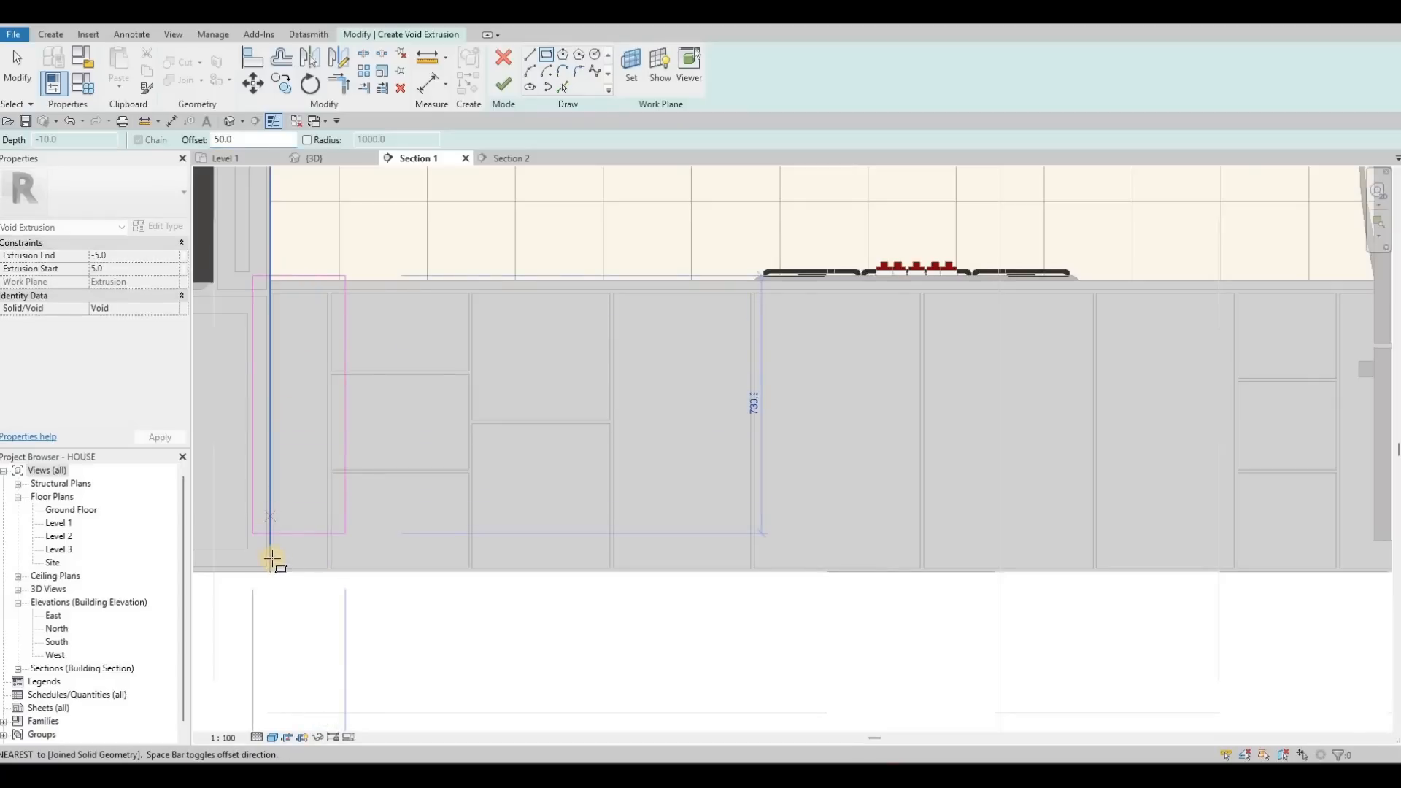
pyautogui.scroll(3, 272, 576)
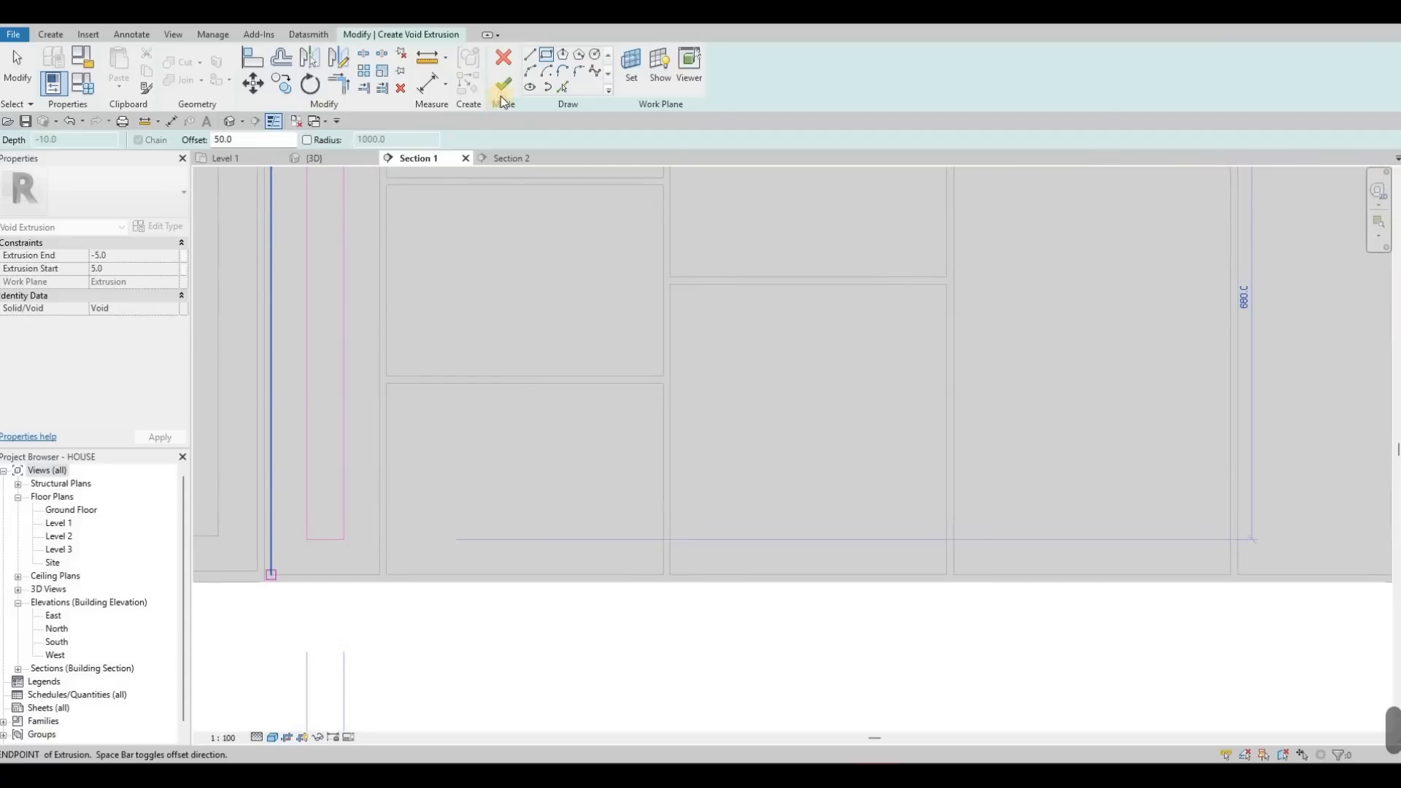
pyautogui.click(502, 88)
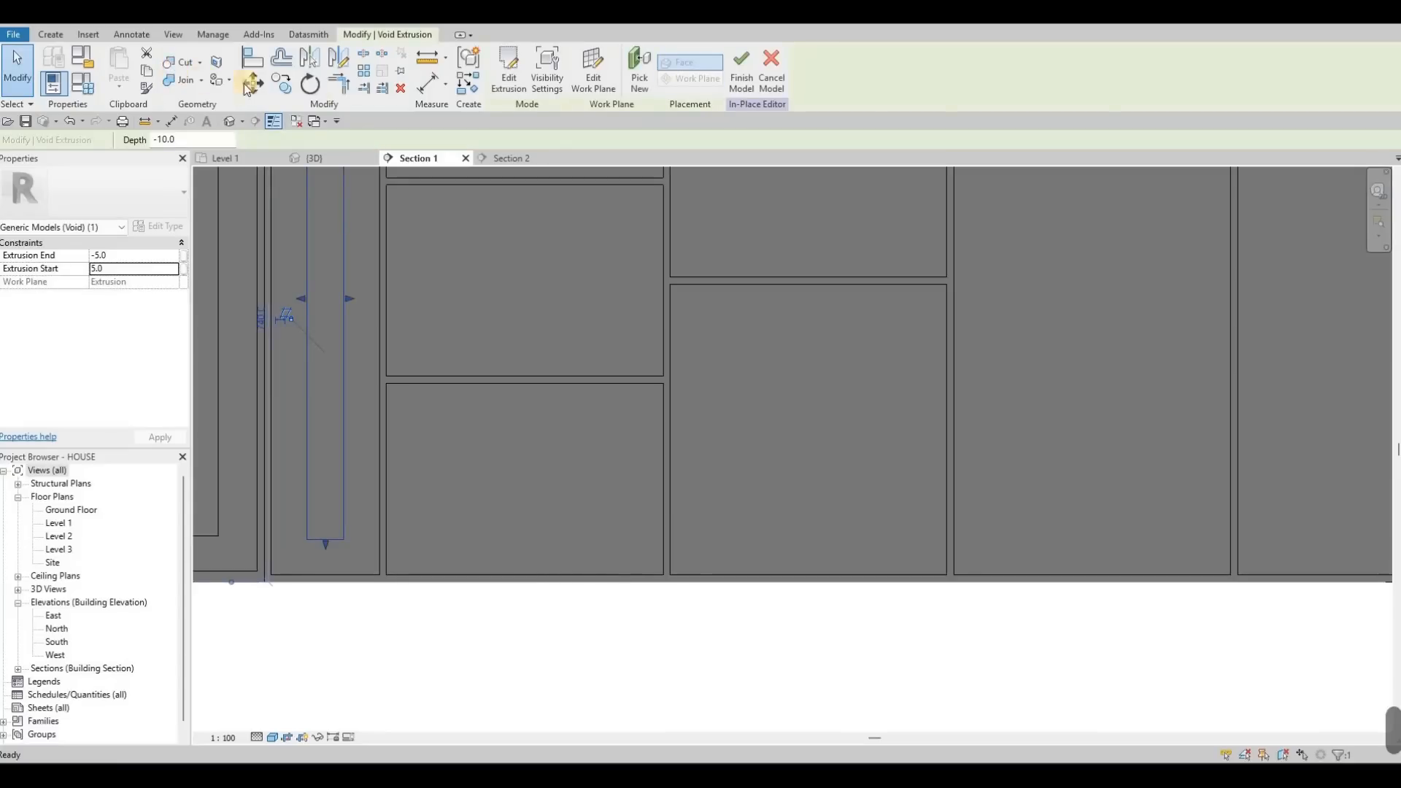
# - Examine in the 3D view whether the void recesses the narrow panel beside the oven cabinet
pyautogui.click(182, 63)
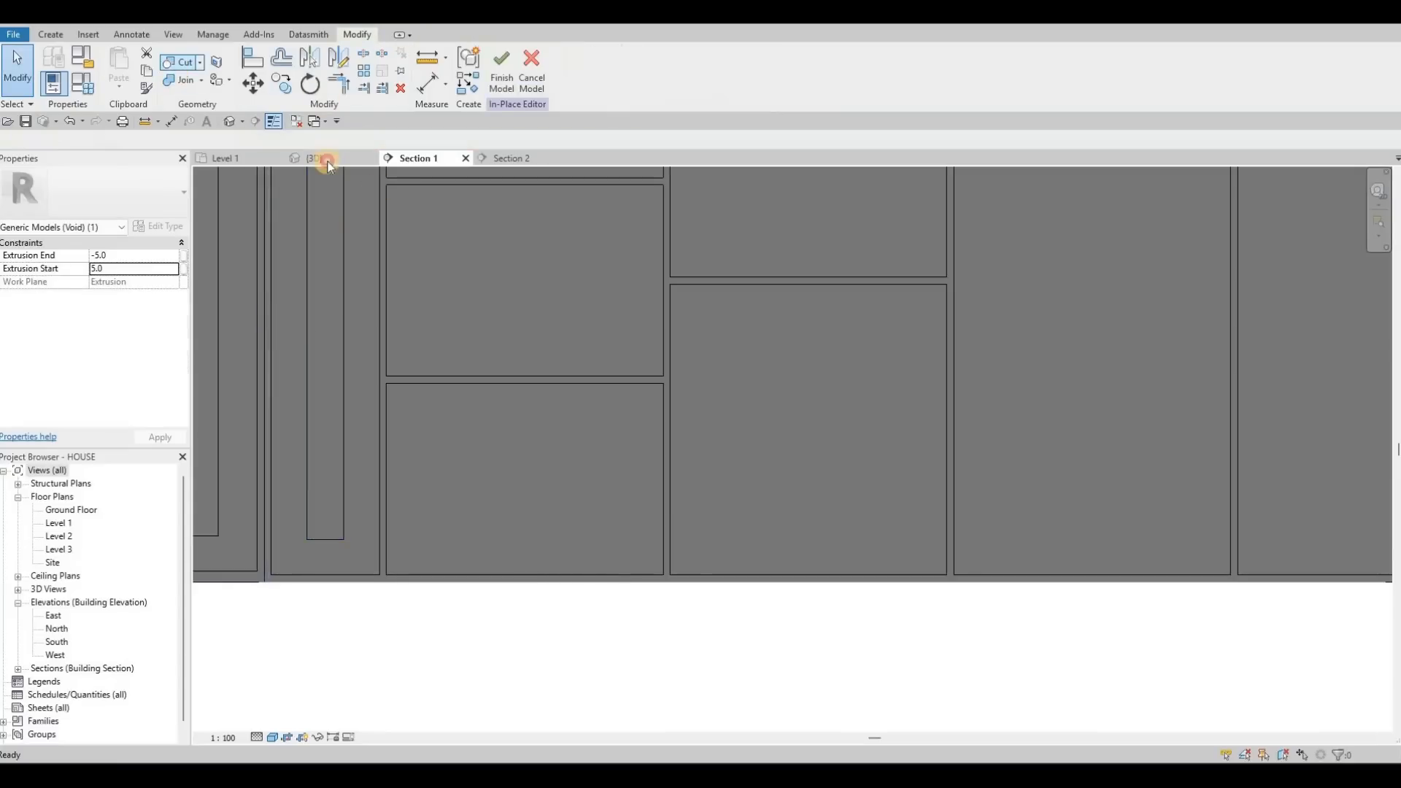
pyautogui.hotkey('ctrl', 'Tab')
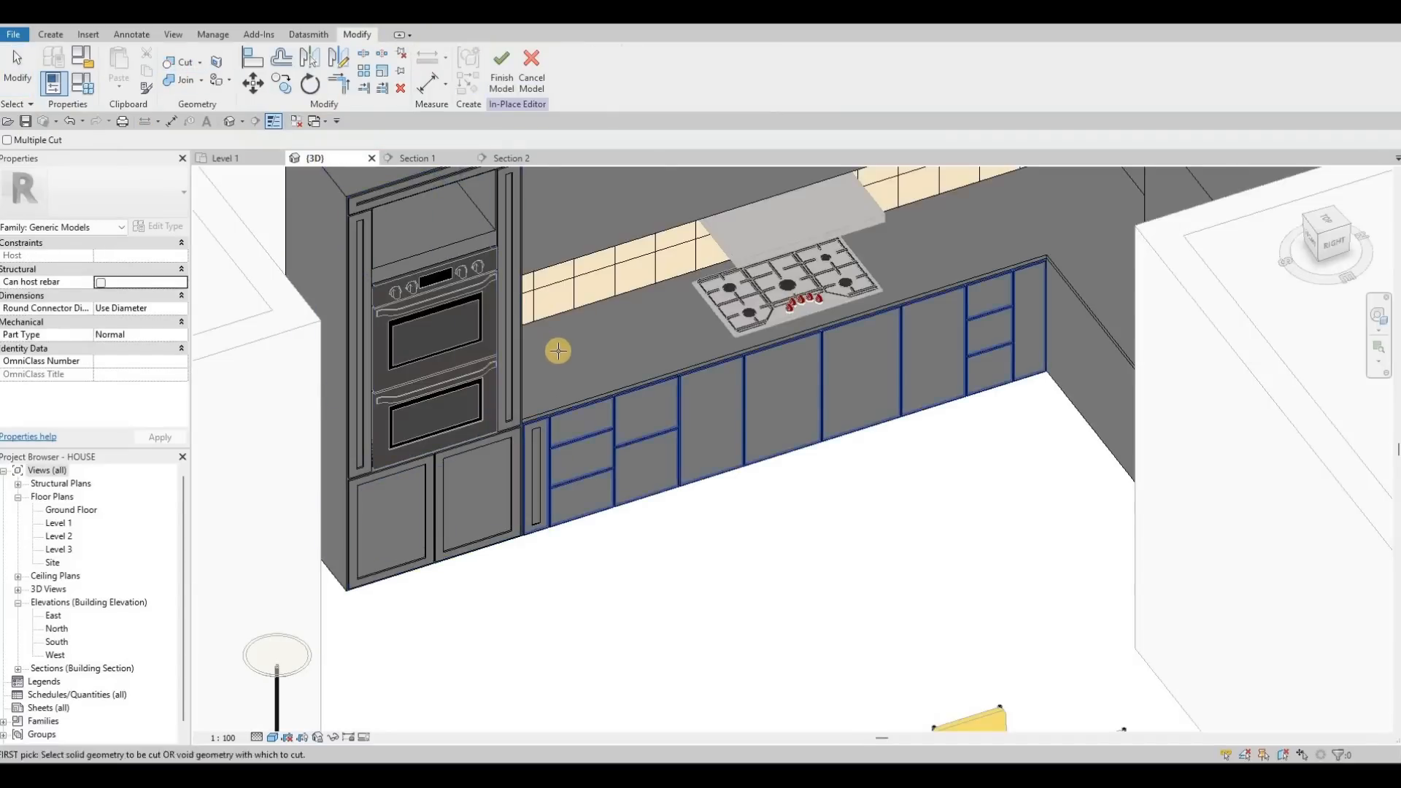
pyautogui.scroll(5, 557, 347)
pyautogui.scroll(1, 541, 338)
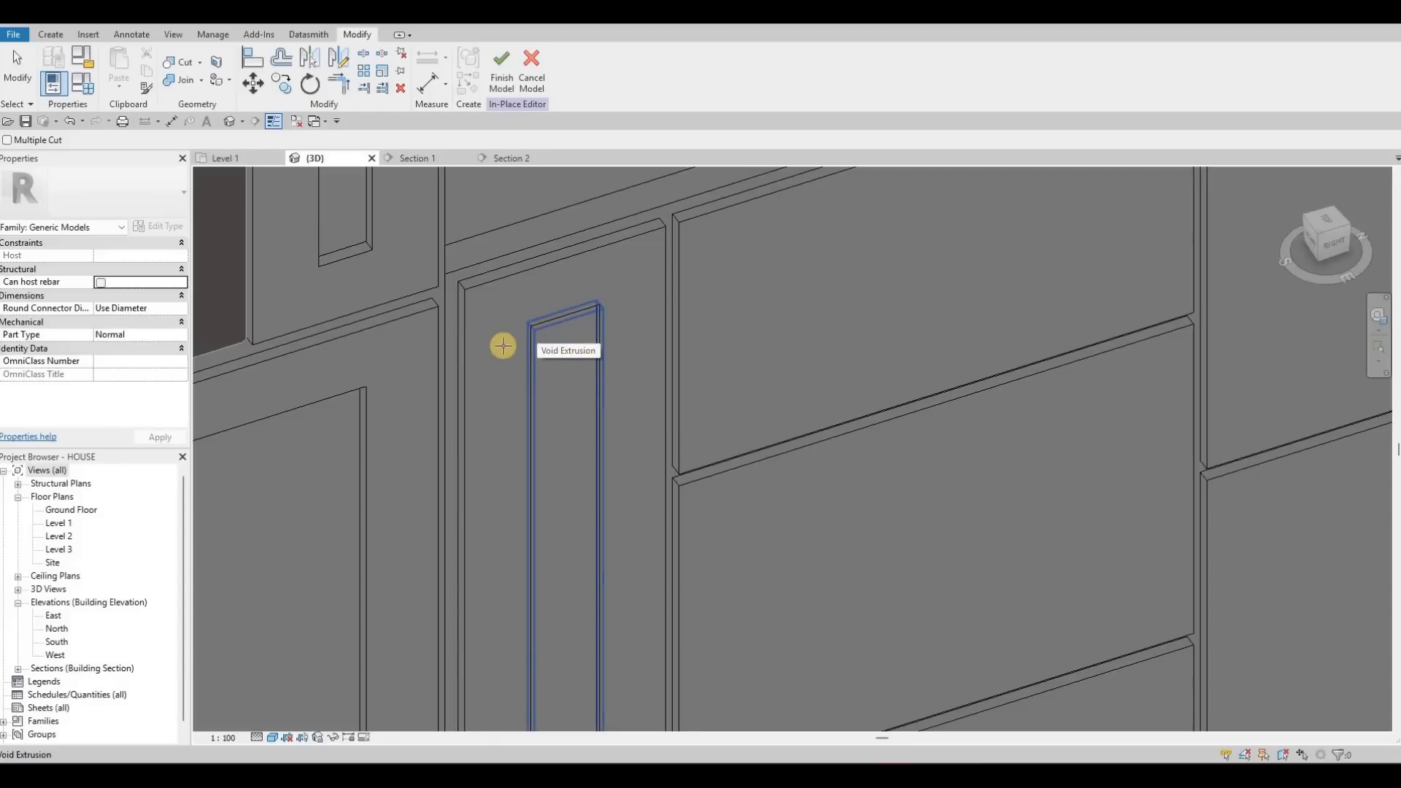
pyautogui.scroll(-3, 497, 332)
pyautogui.scroll(6, 491, 310)
pyautogui.scroll(-5, 419, 197)
pyautogui.click(406, 160)
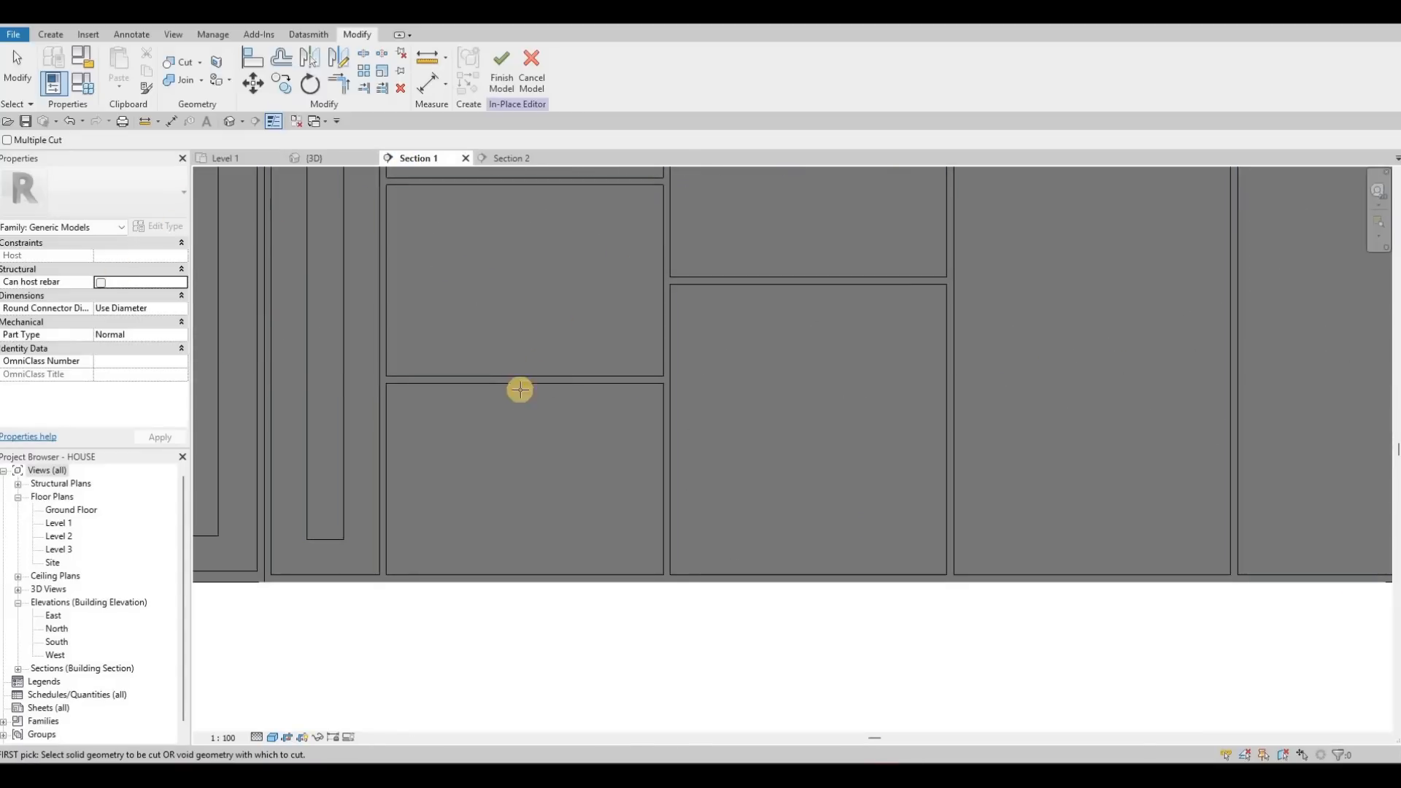
pyautogui.scroll(-2, 277, 280)
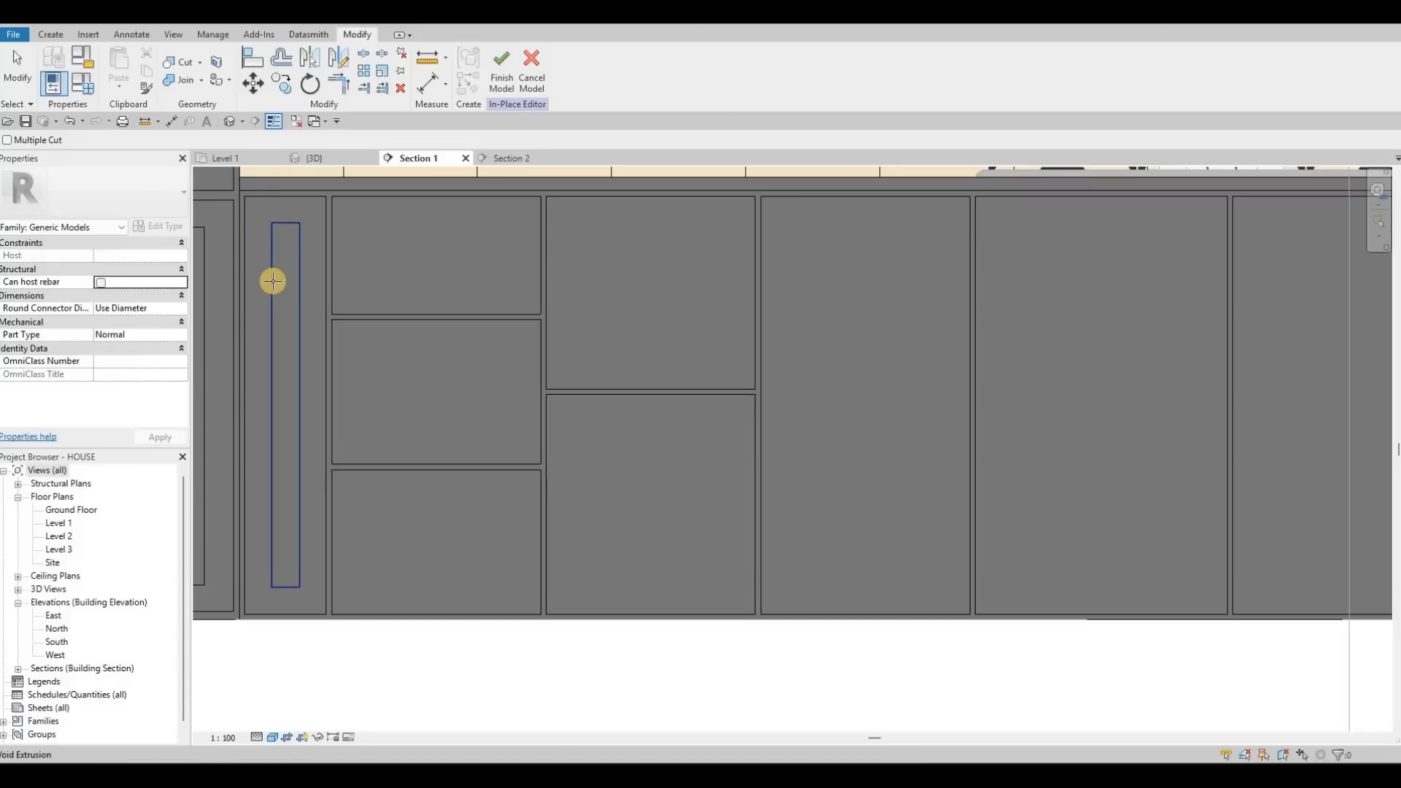
pyautogui.click(289, 265)
pyautogui.click(300, 276)
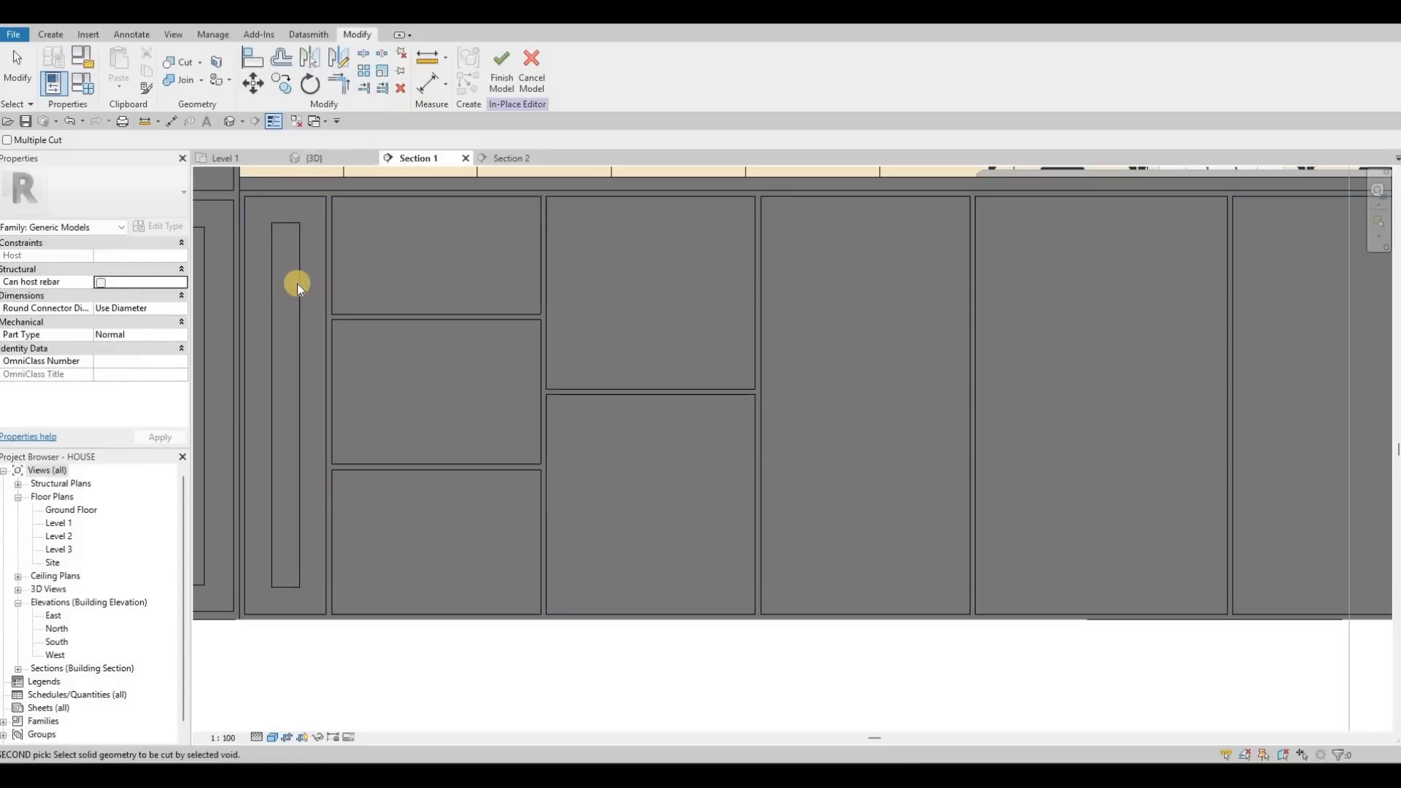
pyautogui.press('Escape')
# - Reopen the void extrusion's sketch and add rectangles offset 50 mm inward in the three stacked drawer fronts beside the narrow panel
pyautogui.click(509, 86)
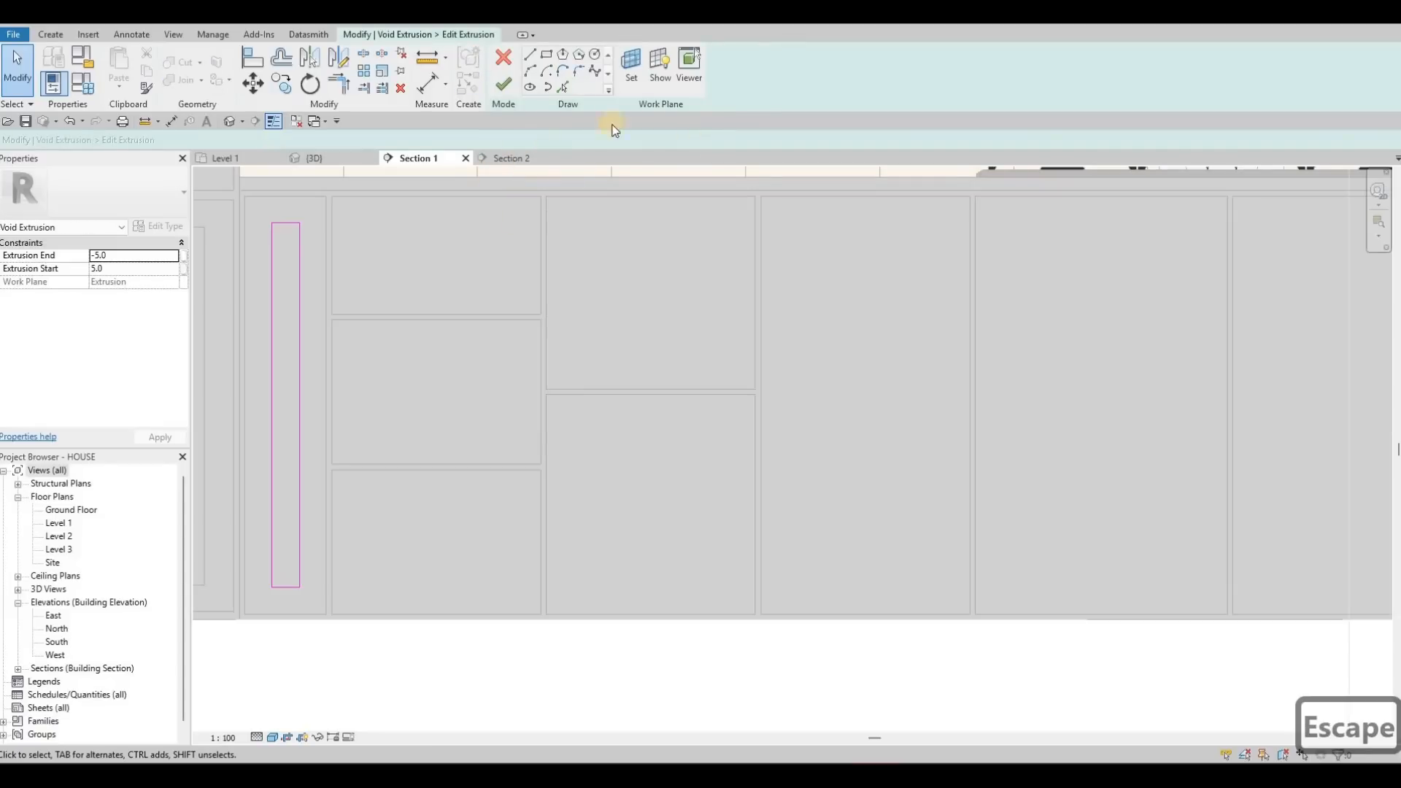
pyautogui.click(548, 58)
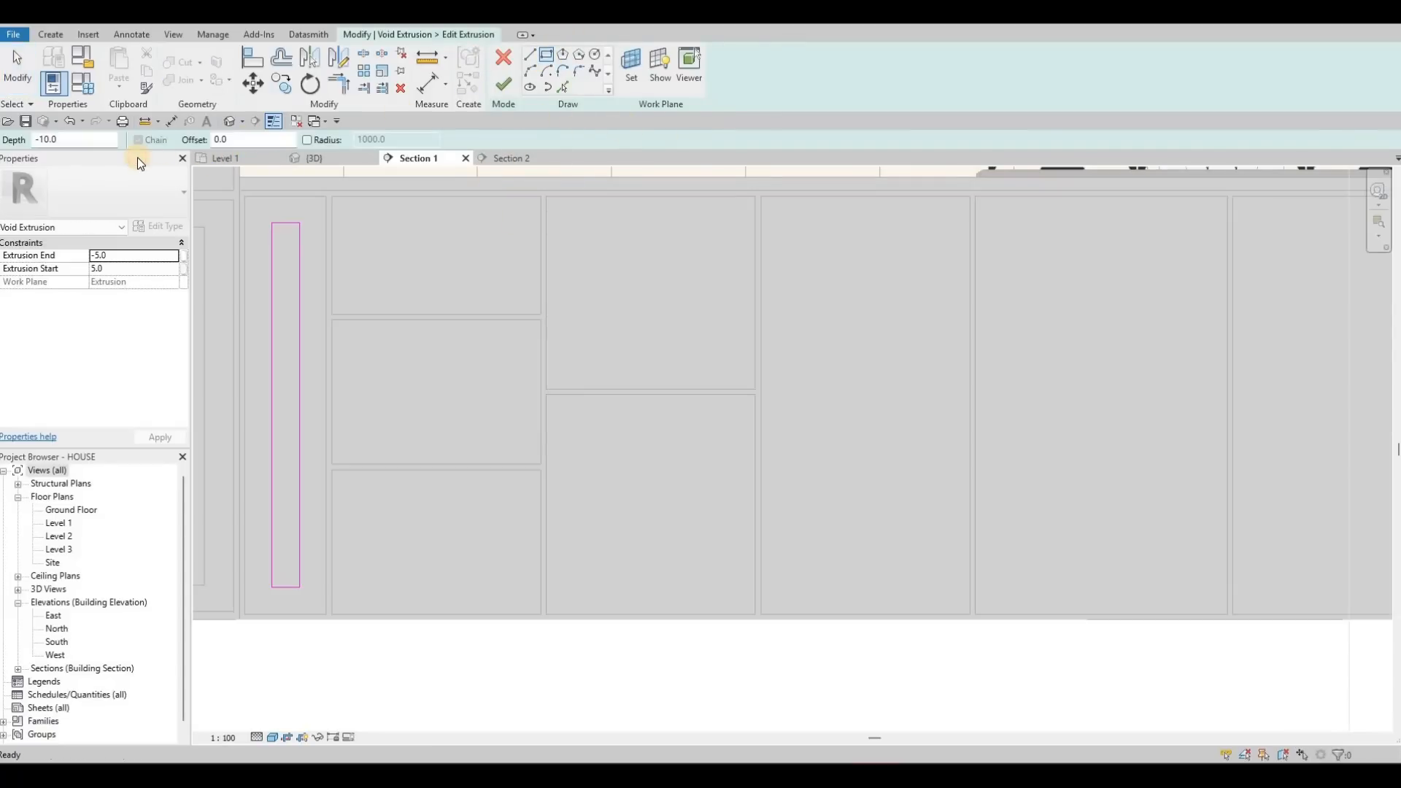
pyautogui.write('50')
pyautogui.press('Return')
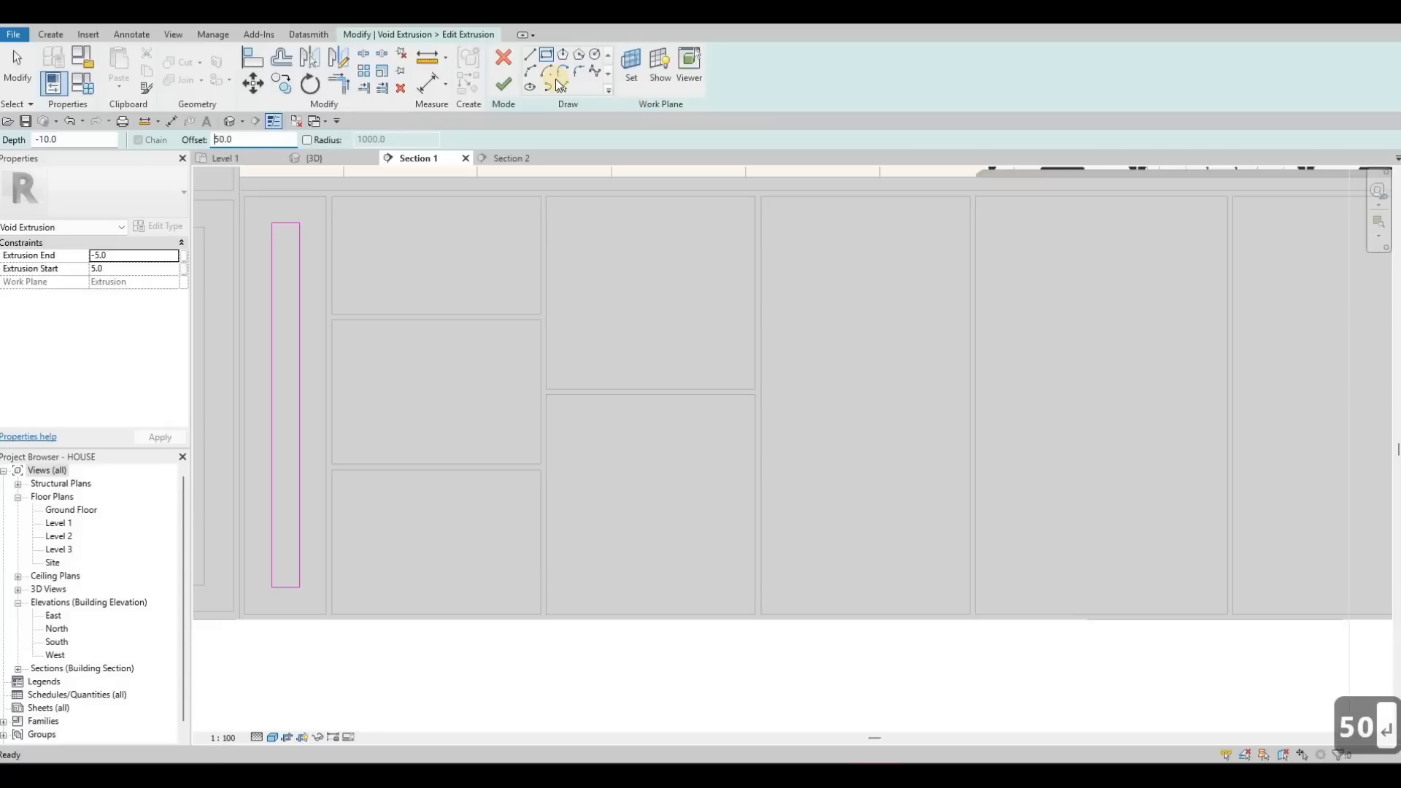
pyautogui.click(541, 197)
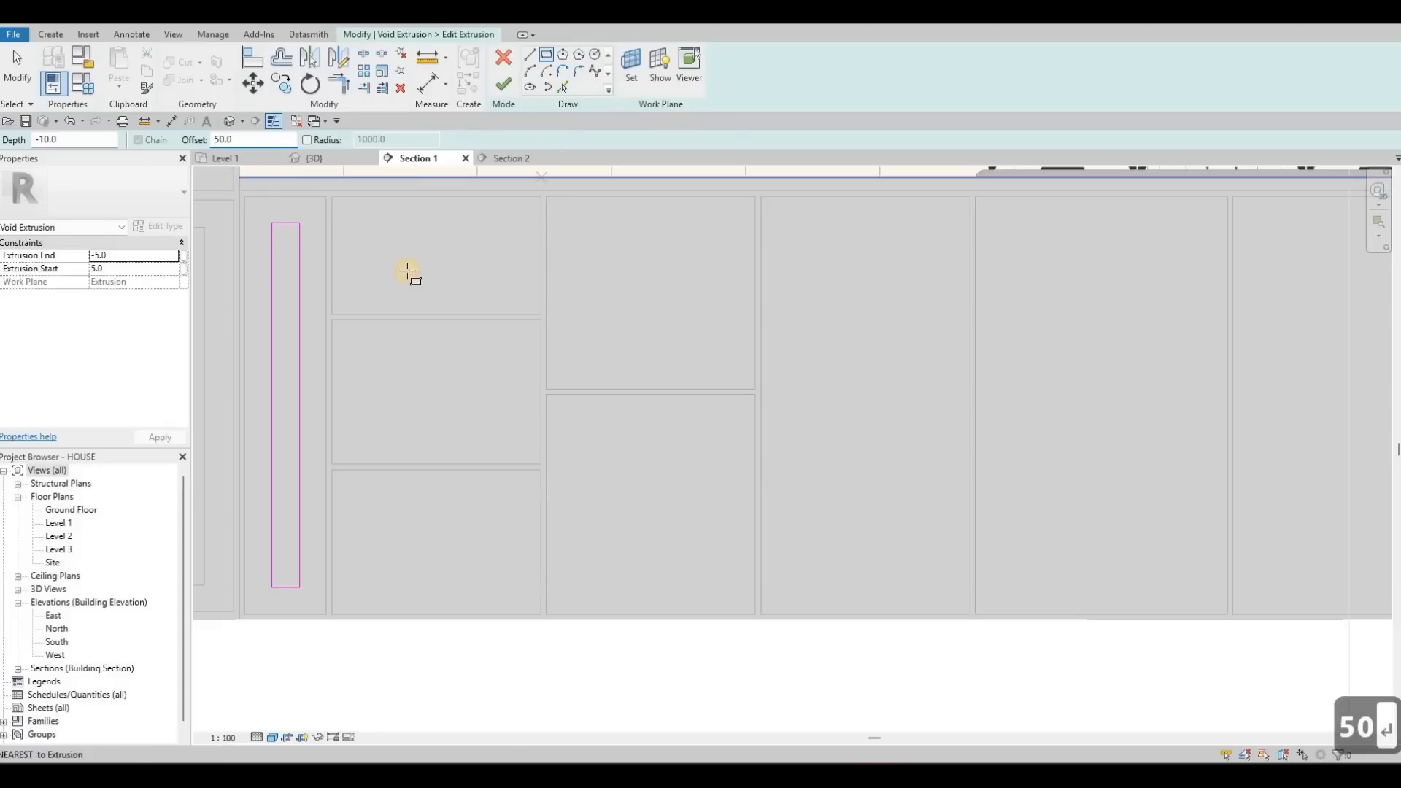
pyautogui.click(335, 315)
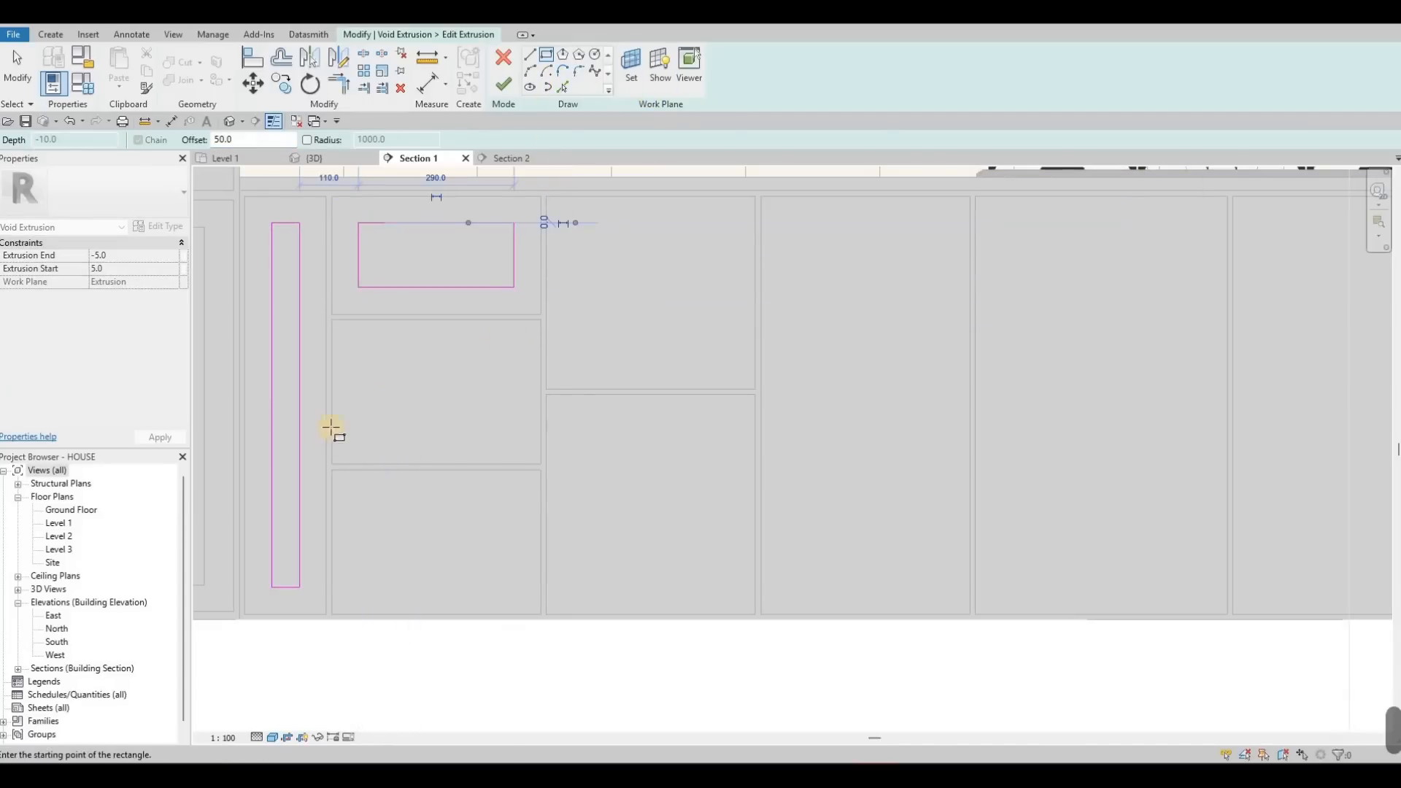
pyautogui.click(332, 462)
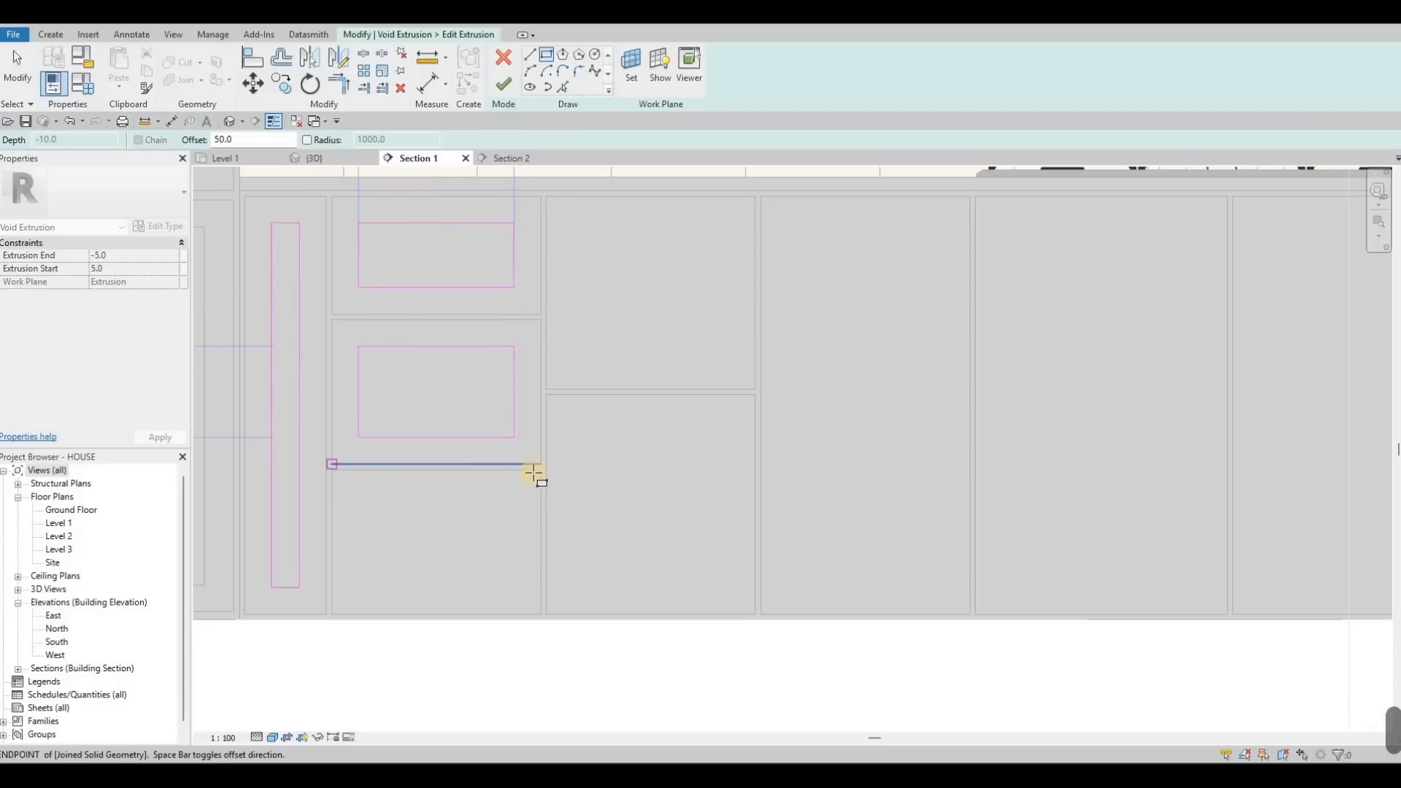
pyautogui.click(538, 473)
pyautogui.click(334, 615)
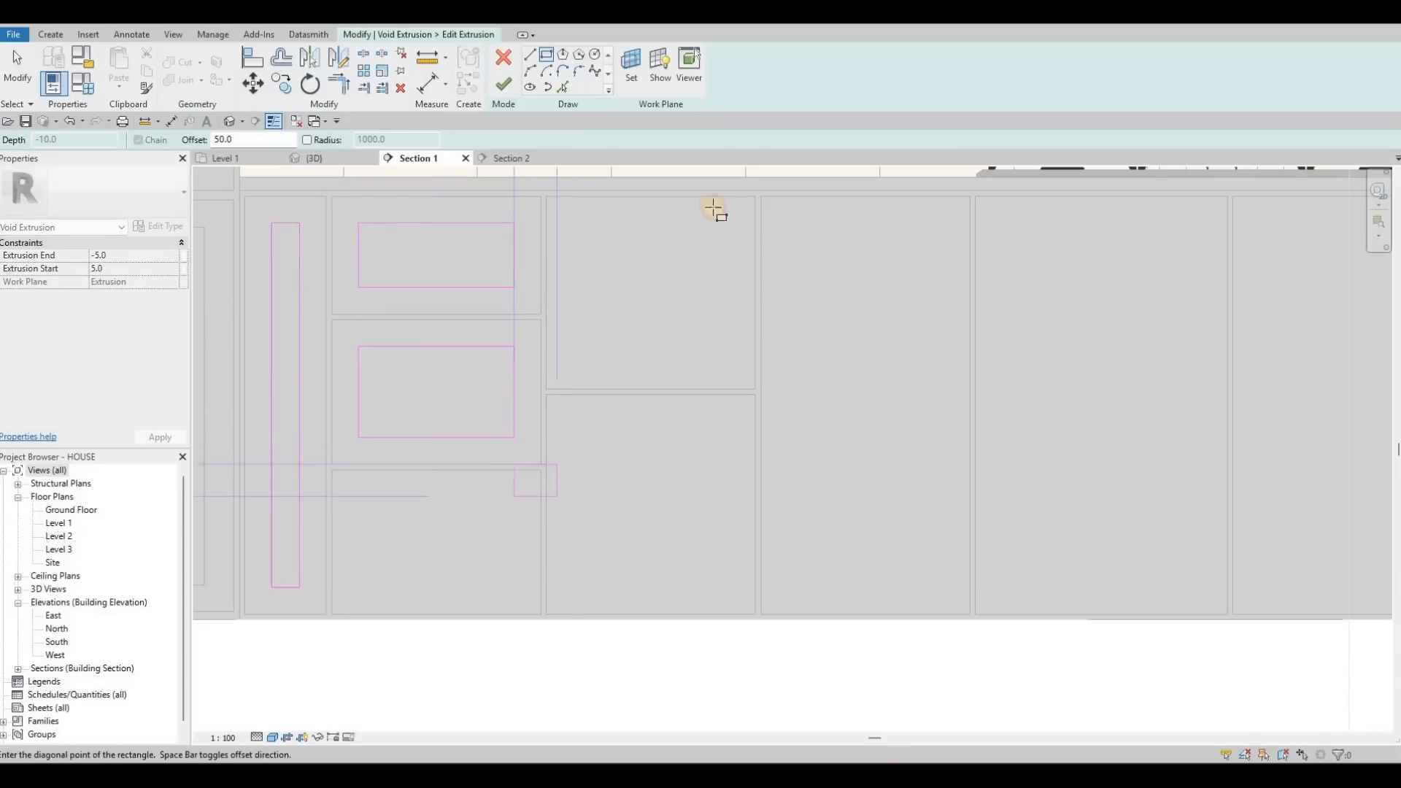
# - Add rectangles inset 50 mm in the two stacked fronts of the third panel from the oven cabinet
pyautogui.click(548, 389)
pyautogui.click(754, 395)
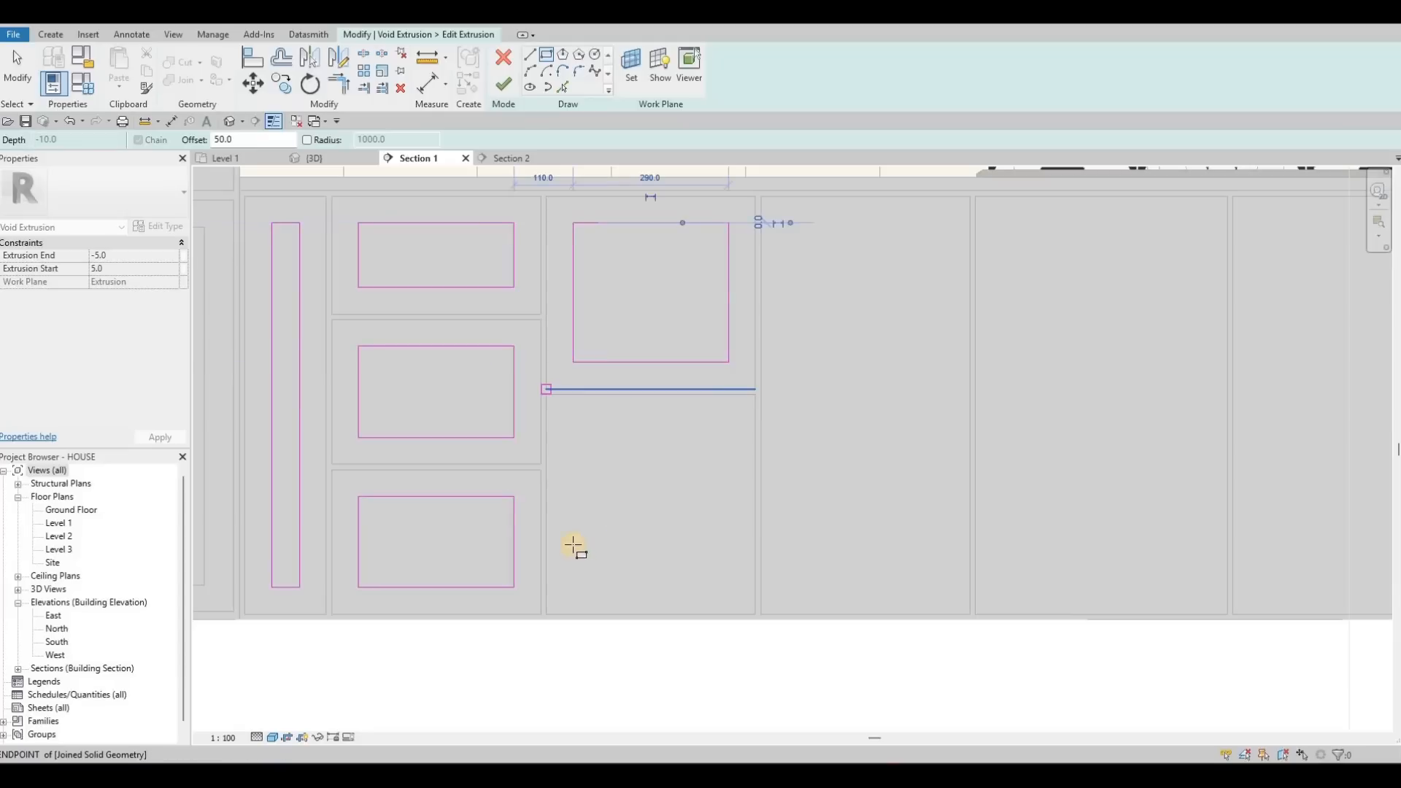
pyautogui.click(546, 615)
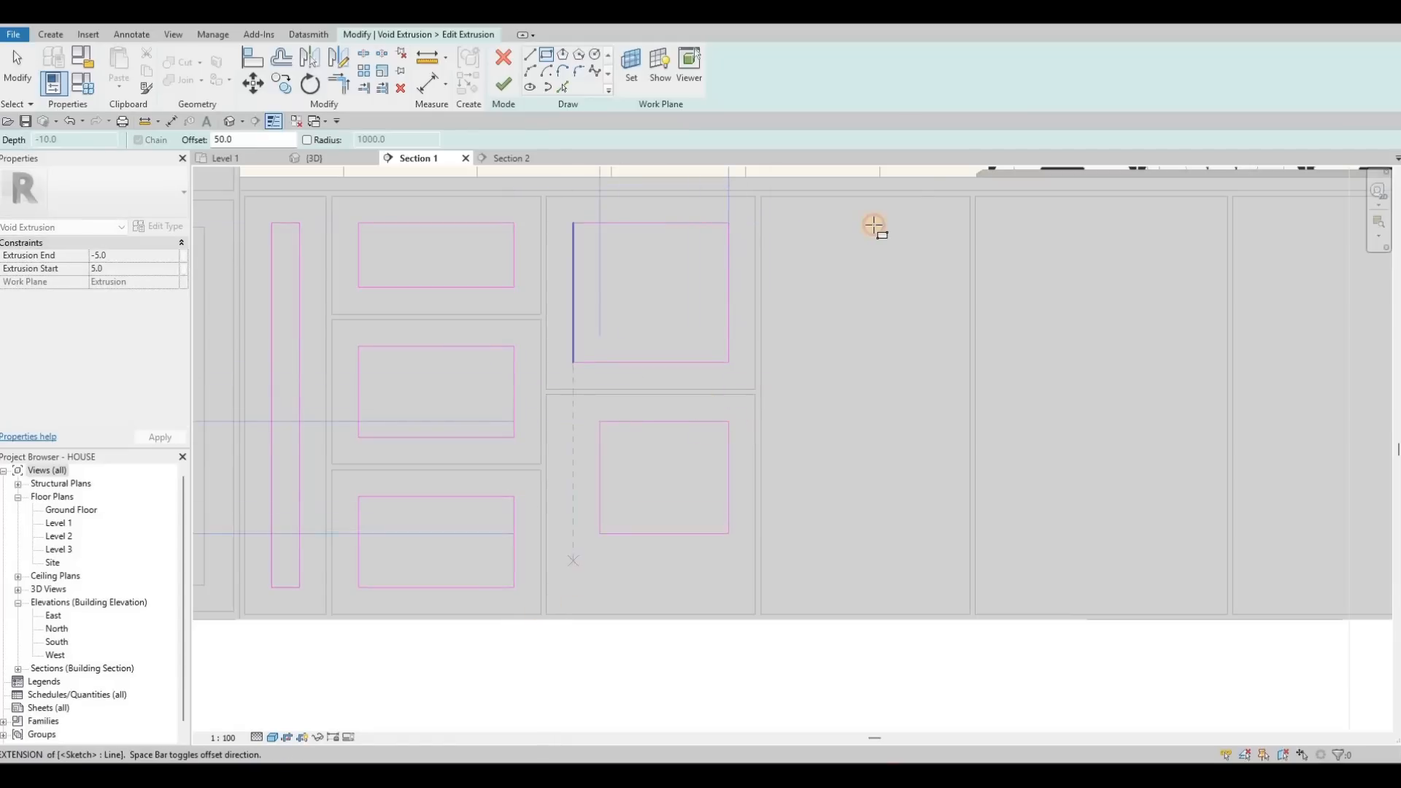
# - Add a rectangle inset 50 mm in each of the four full-height door fronts between the two-front column and the far drawers
pyautogui.click(969, 198)
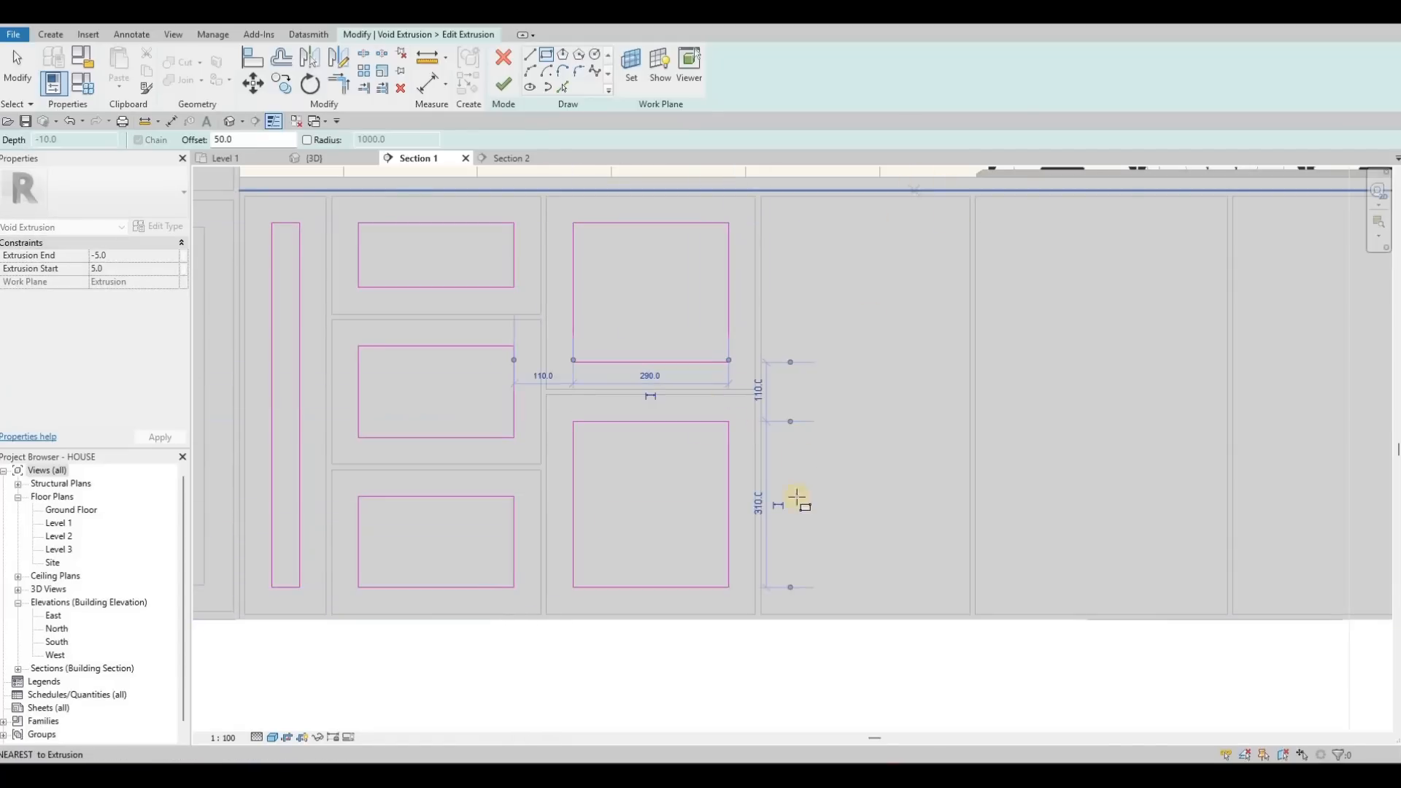
pyautogui.click(760, 614)
pyautogui.moveTo(792, 275); pyautogui.dragTo(314, 348, button='middle')
pyautogui.click(499, 683)
pyautogui.click(749, 270)
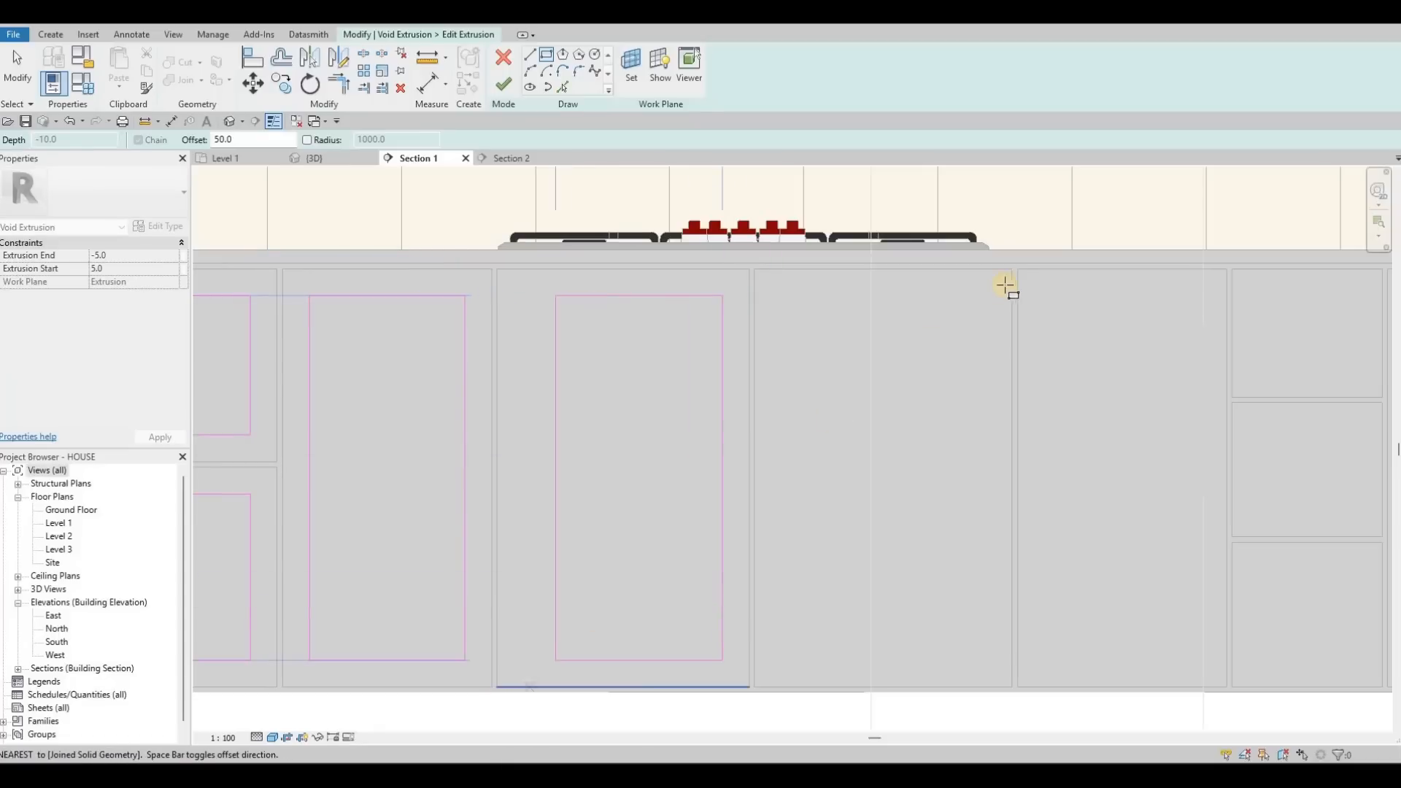
pyautogui.click(1007, 273)
pyautogui.click(761, 688)
pyautogui.moveTo(1222, 275); pyautogui.dragTo(806, 265, button='middle')
pyautogui.click(812, 260)
pyautogui.click(608, 673)
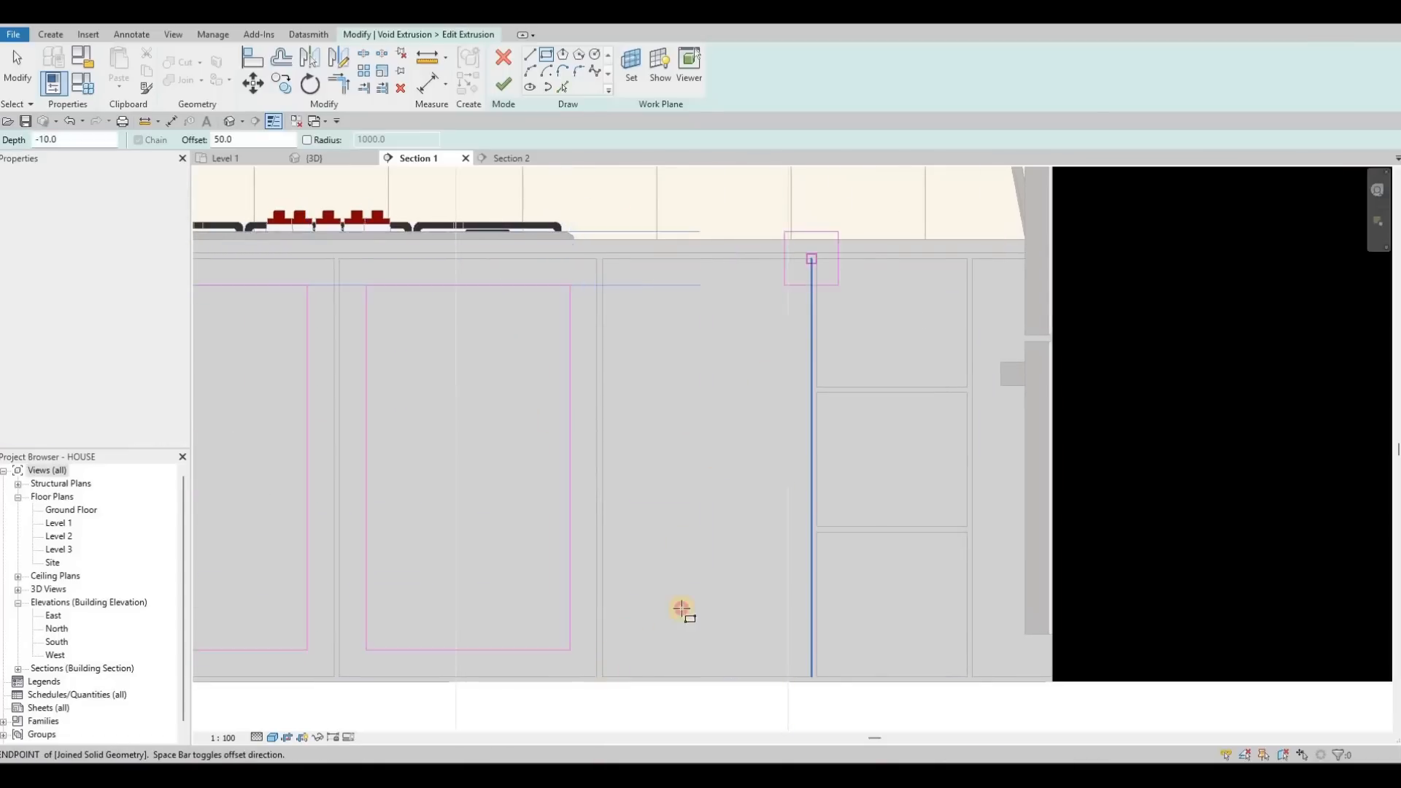
# - Add rectangles inset 50 mm in the three far drawer fronts and the narrow corner front, and finish the void extrusion's sketch
pyautogui.click(968, 259)
pyautogui.click(823, 383)
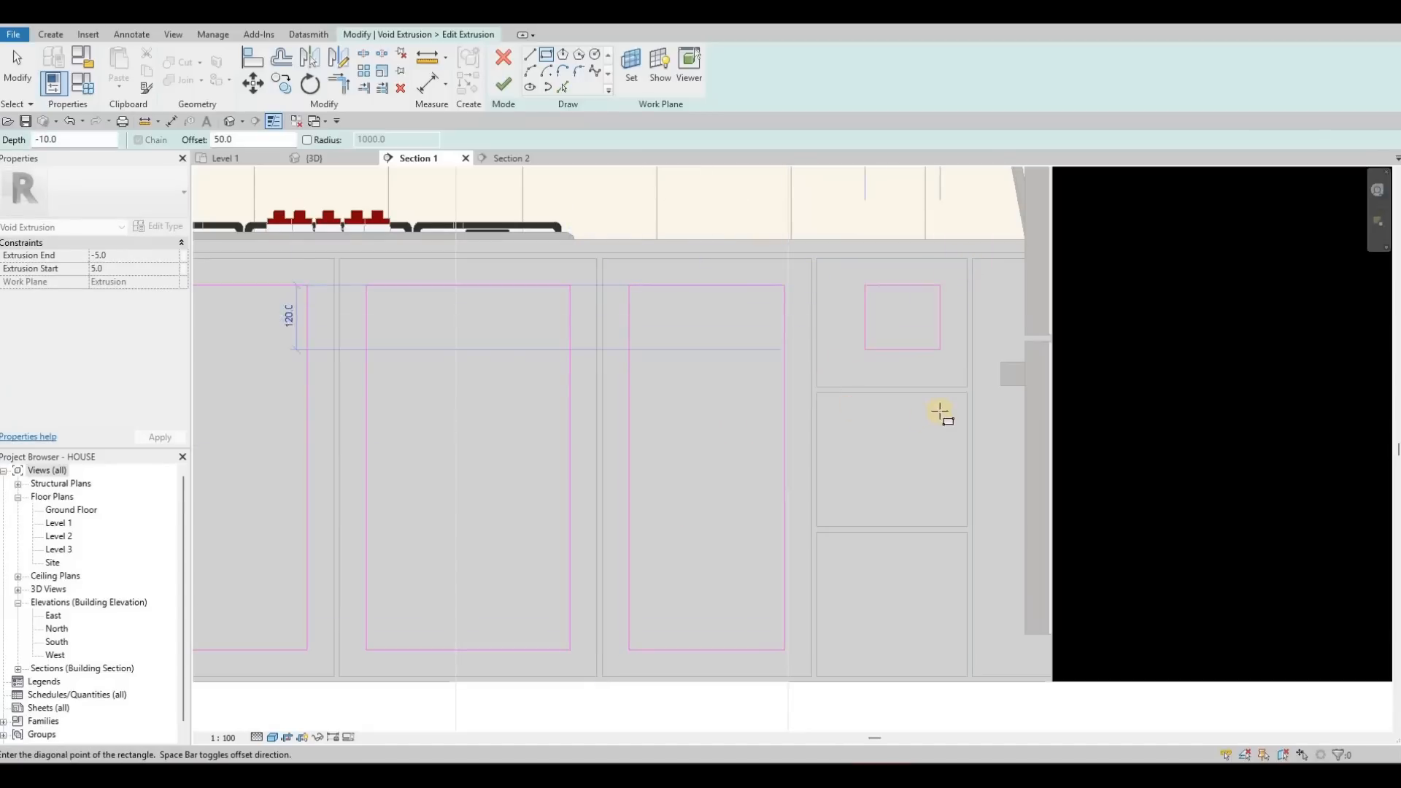
pyautogui.click(819, 526)
pyautogui.click(968, 532)
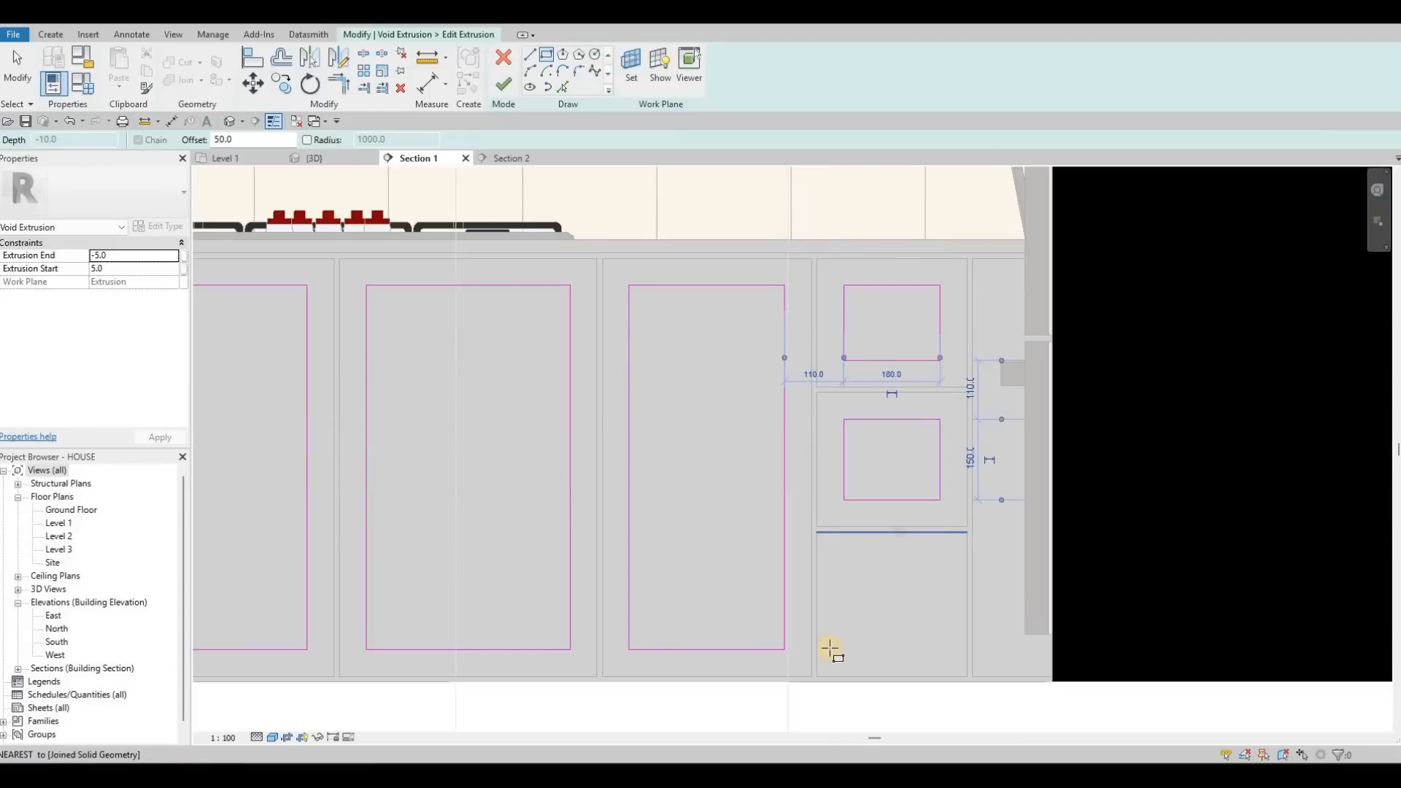
pyautogui.click(822, 679)
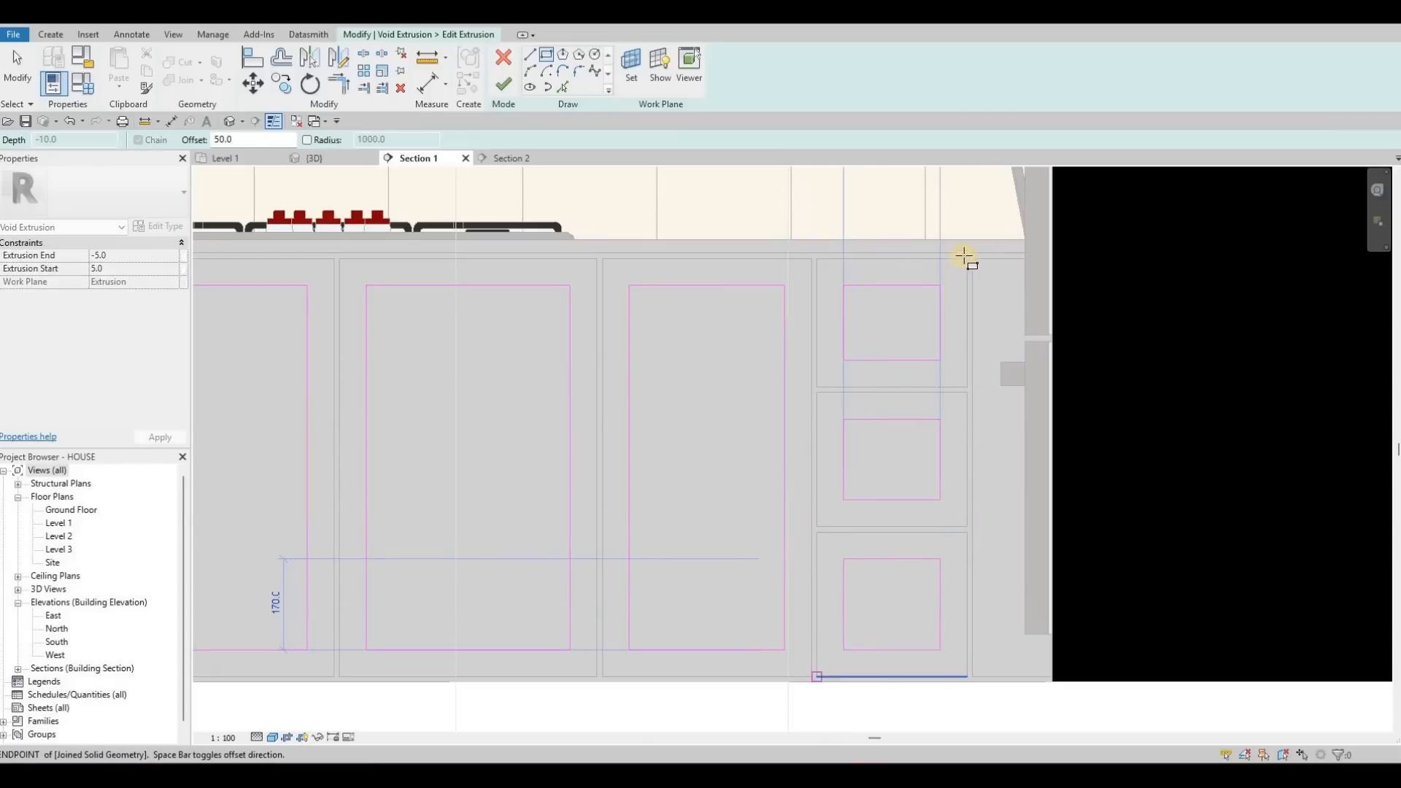
pyautogui.click(1063, 676)
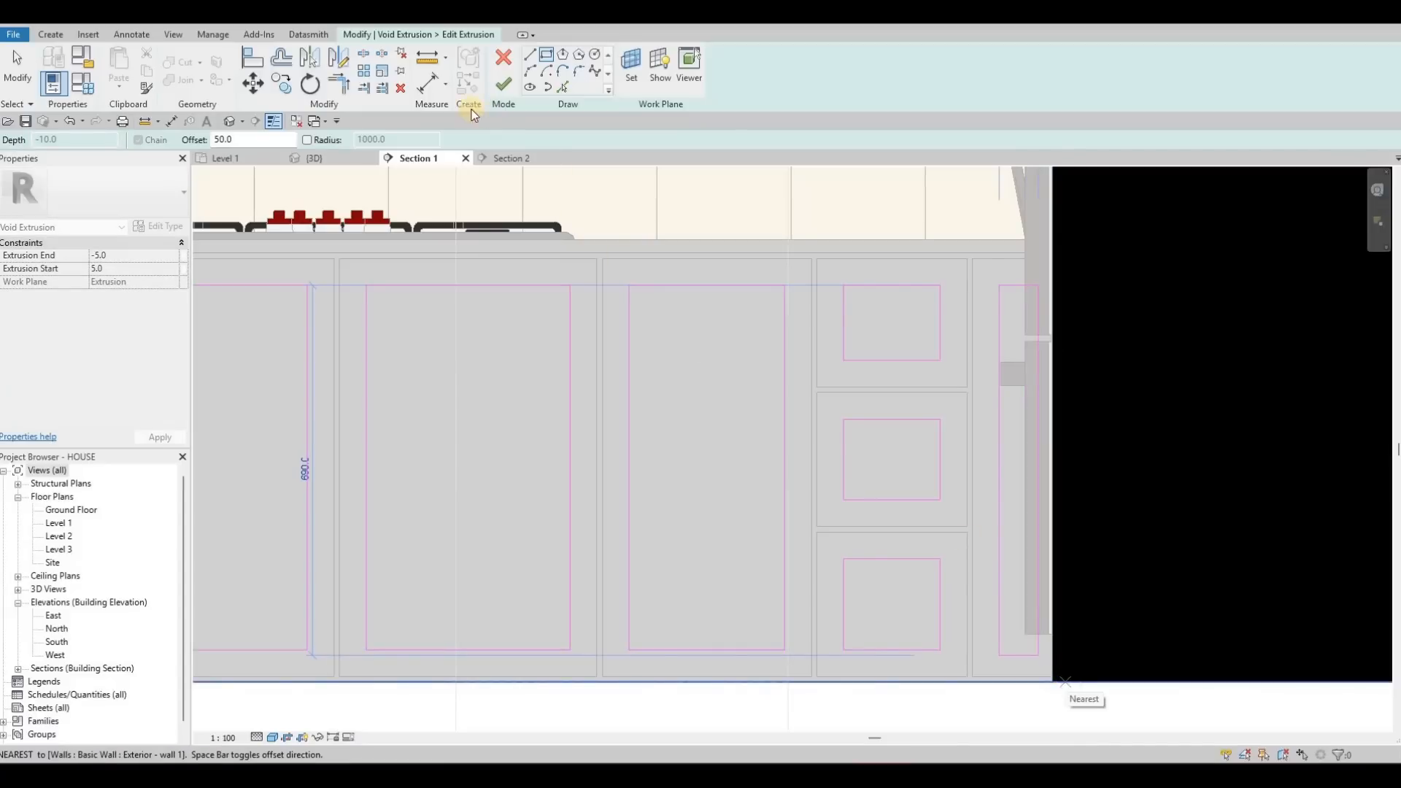
pyautogui.click(499, 87)
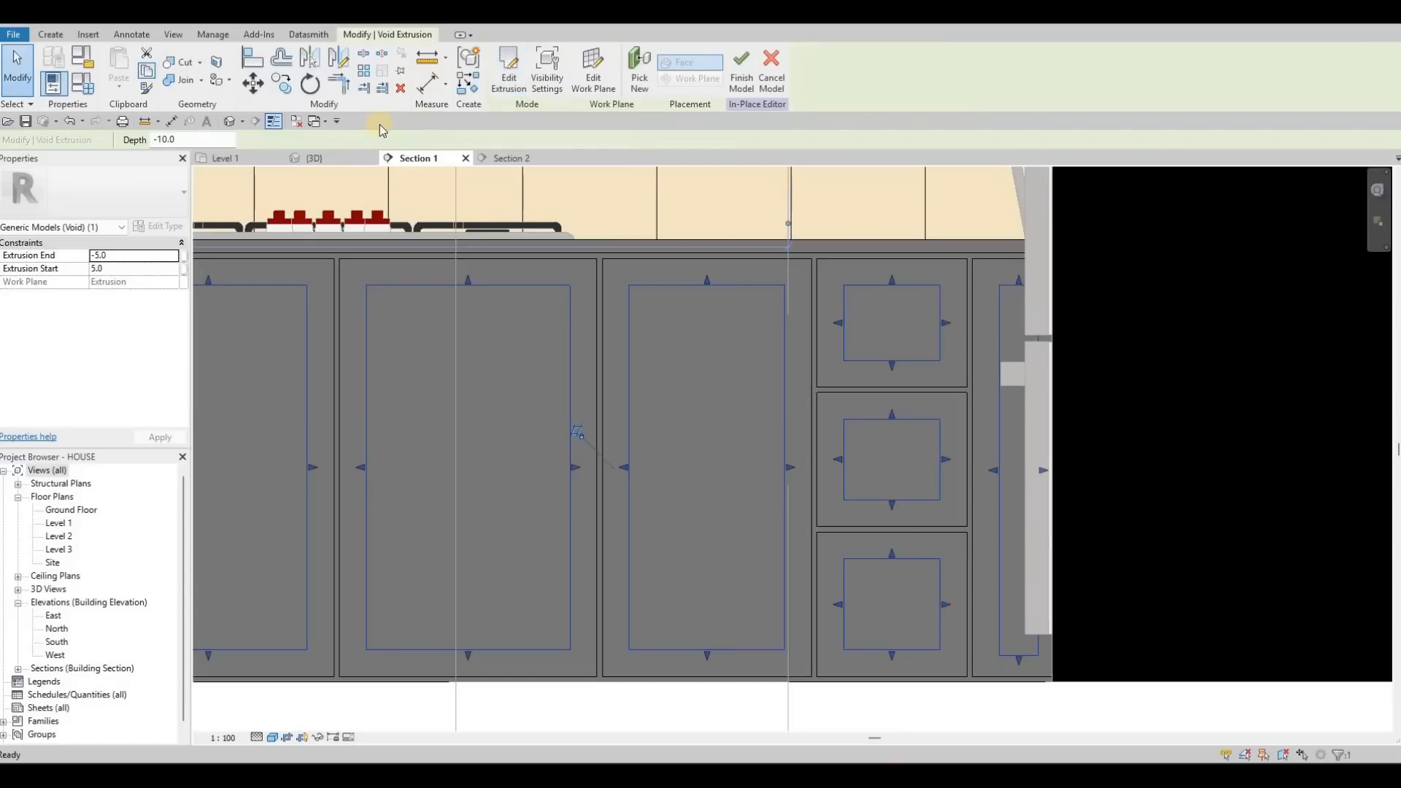
# - In the 3D view, widen the void in the narrow corner panel toward the corner and finish the in-place model
pyautogui.click(321, 159)
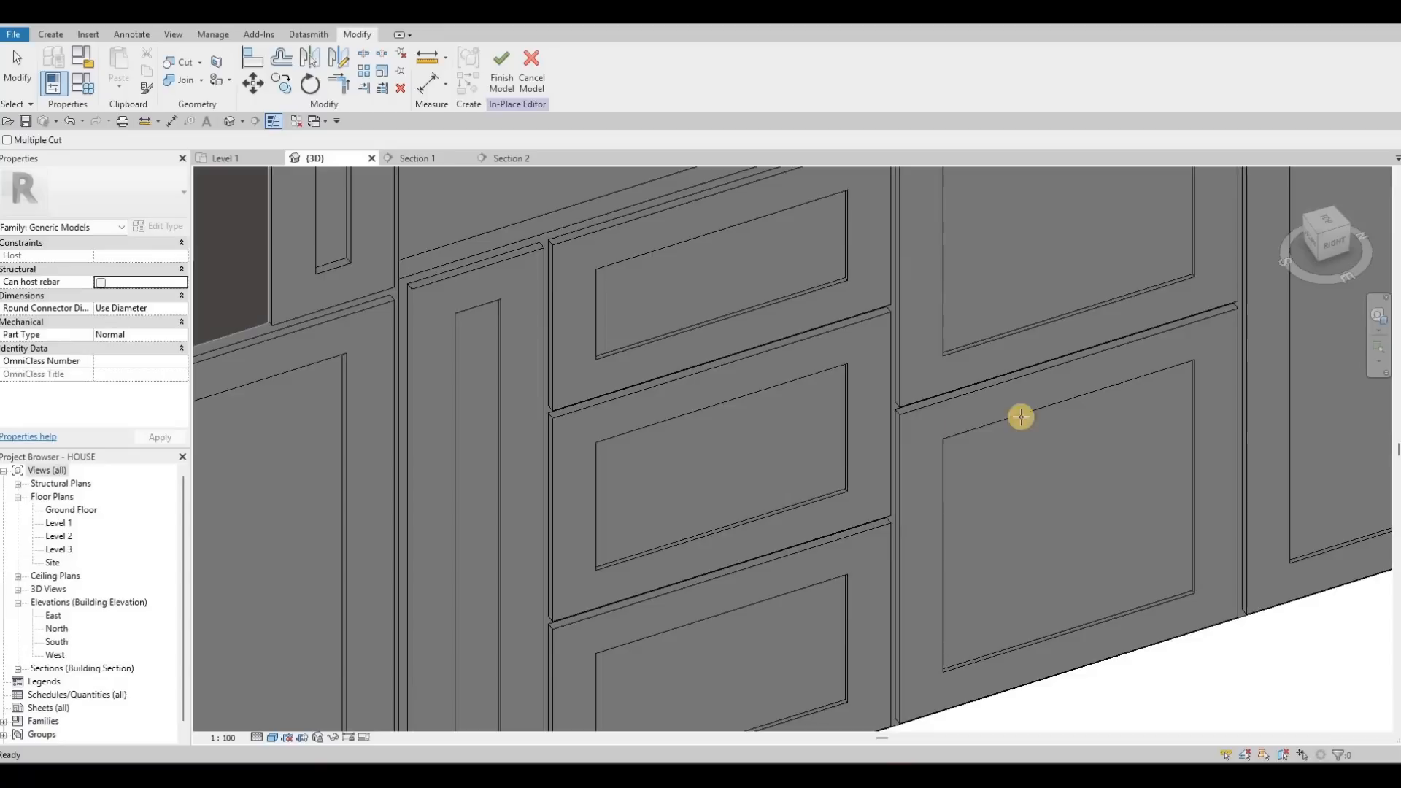
pyautogui.scroll(-5, 844, 431)
pyautogui.moveTo(1233, 186); pyautogui.dragTo(774, 289, button='middle')
pyautogui.moveTo(1048, 269); pyautogui.dragTo(813, 397, button='middle')
pyautogui.scroll(1, 819, 410)
pyautogui.scroll(3, 1041, 278)
pyautogui.scroll(-3, 813, 396)
pyautogui.press('Escape')
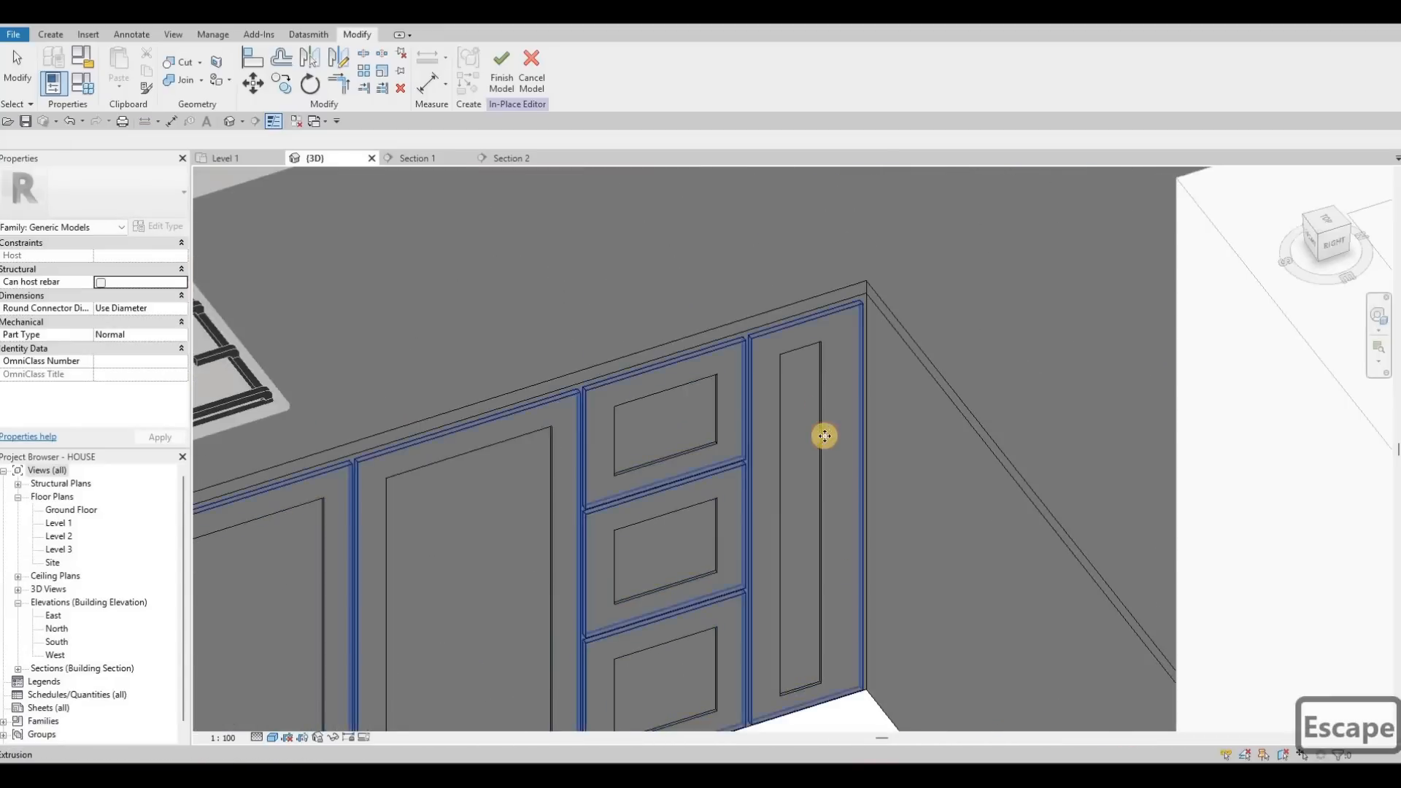
pyautogui.click(829, 510)
pyautogui.moveTo(843, 502); pyautogui.dragTo(859, 483)
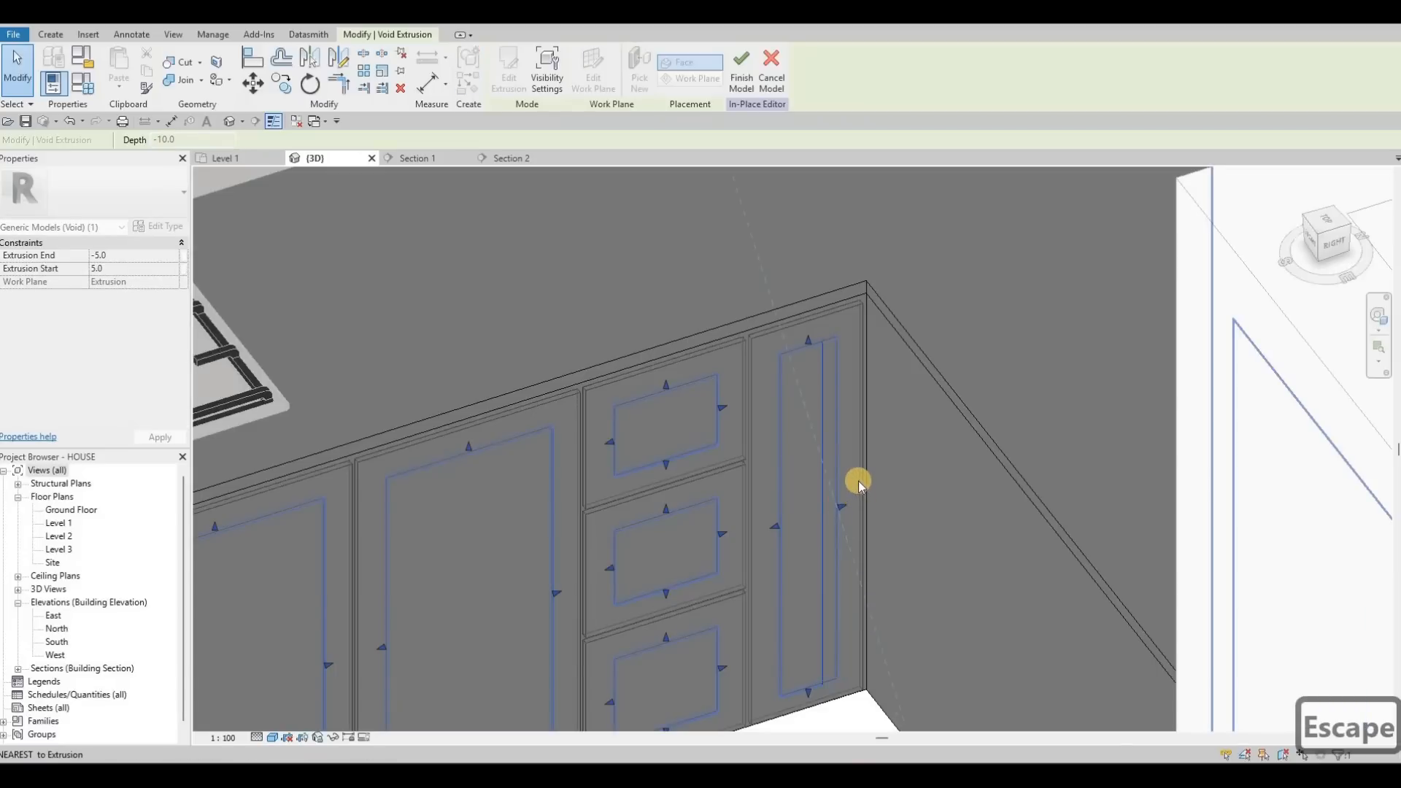
pyautogui.press('Escape')
pyautogui.scroll(-2, 857, 482)
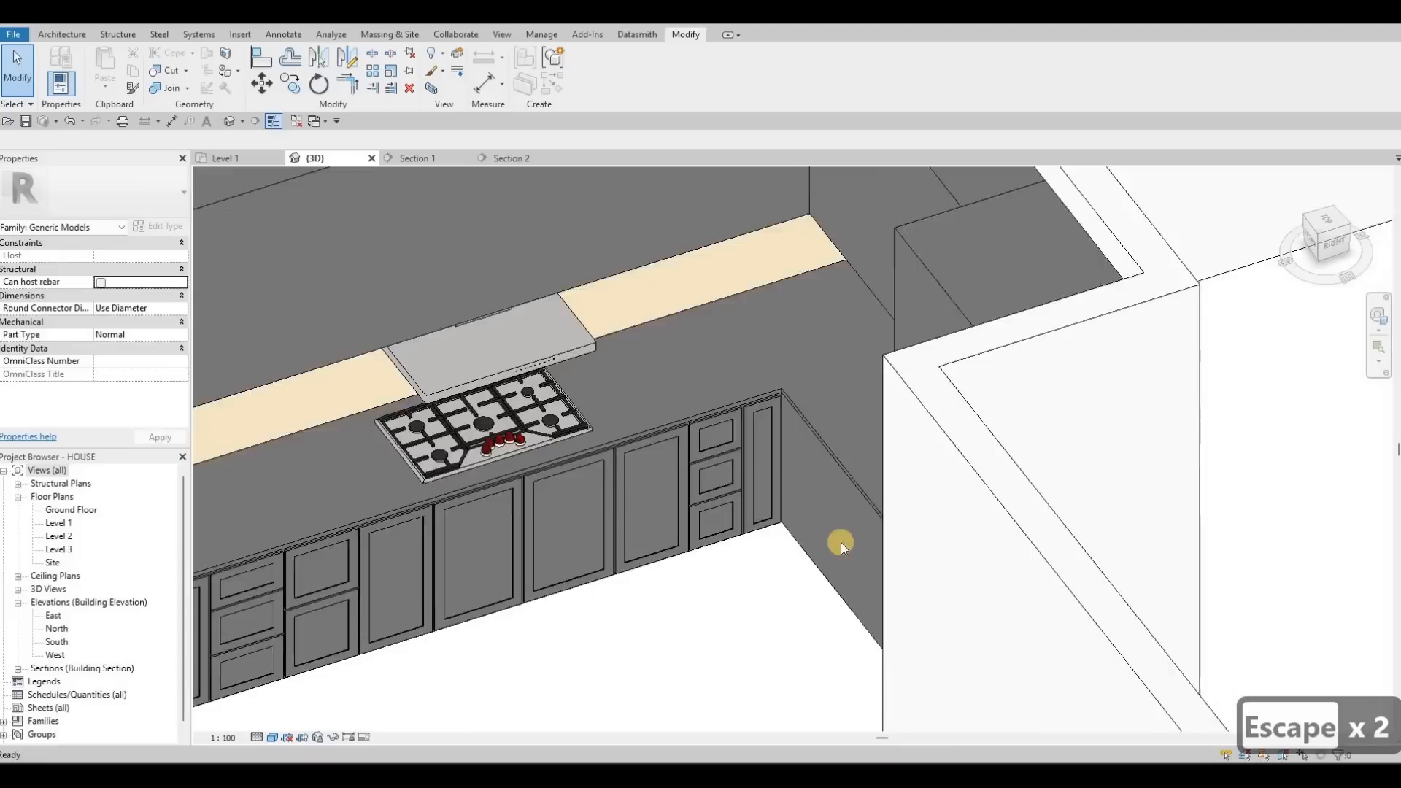
# - Examine the kitchen from several angles in the 3D view, checking the base cabinet fronts, oven cabinet and refrigerator side
pyautogui.moveTo(725, 572); pyautogui.dragTo(932, 495, button='middle')
pyautogui.scroll(-1, 932, 495)
pyautogui.press('Escape')
pyautogui.press('Escape')
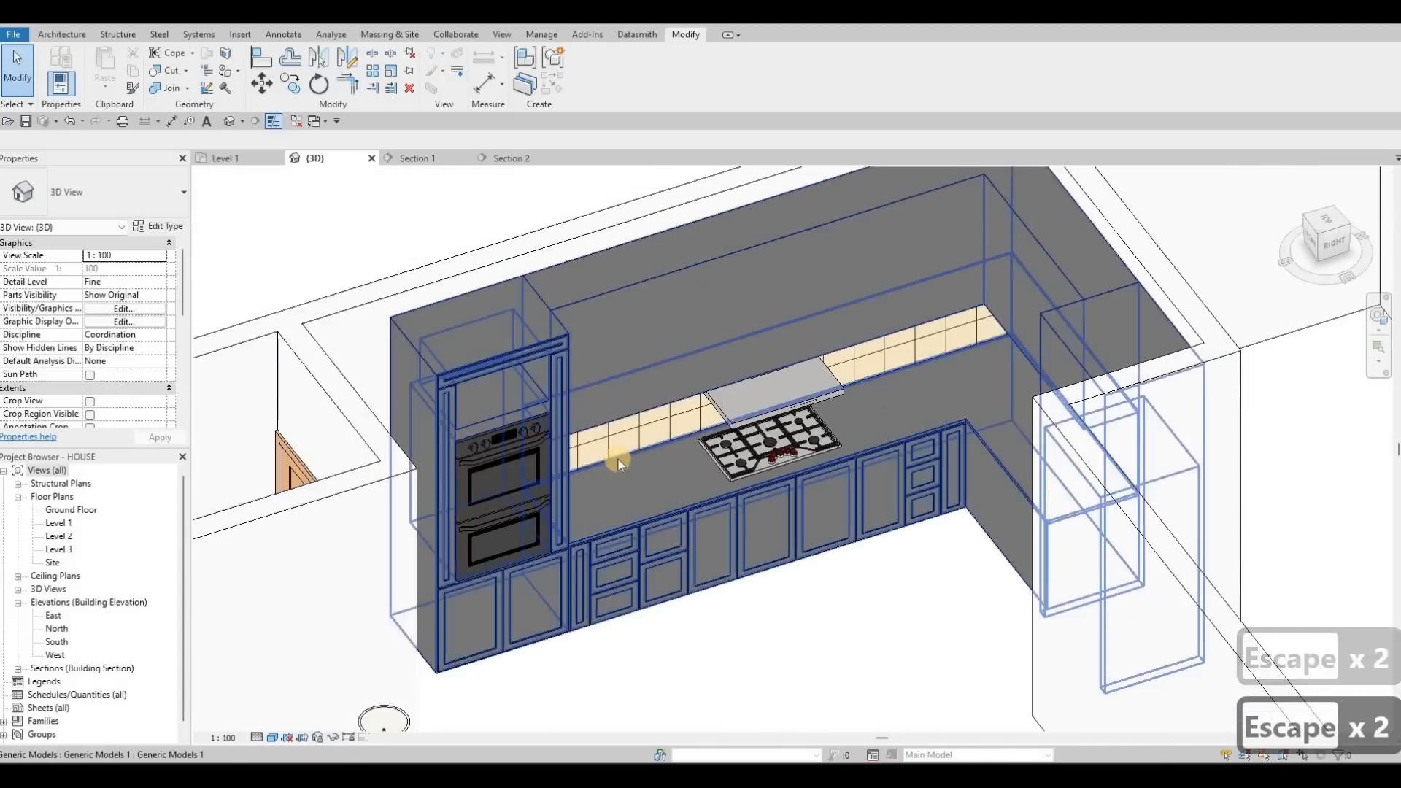
pyautogui.moveTo(703, 442); pyautogui.dragTo(844, 383, button='middle')
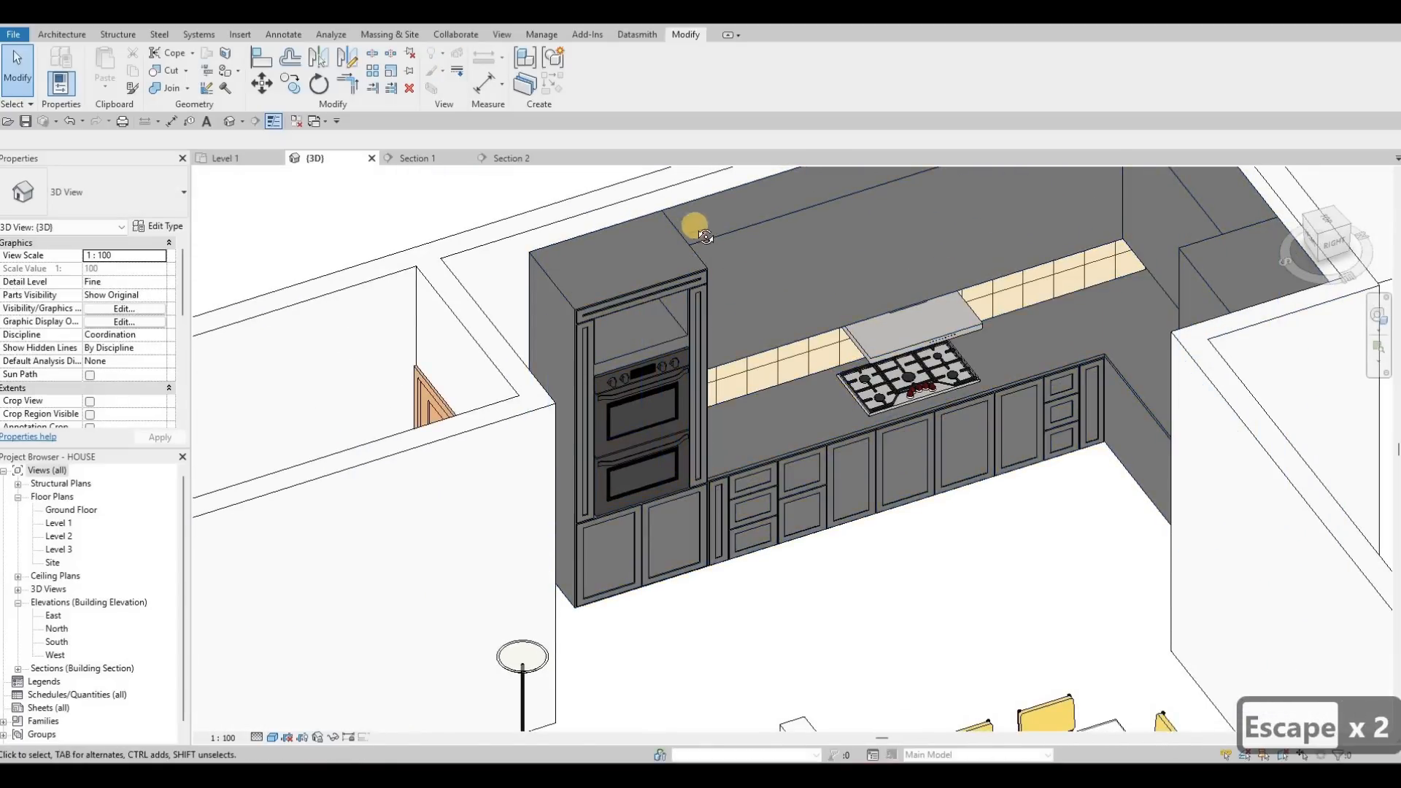
pyautogui.keyDown('shift'); pyautogui.moveTo(800, 226); pyautogui.dragTo(889, 249, button='middle'); pyautogui.keyUp('shift')
pyautogui.keyDown('shift'); pyautogui.moveTo(827, 253); pyautogui.dragTo(635, 199, button='middle'); pyautogui.keyUp('shift')
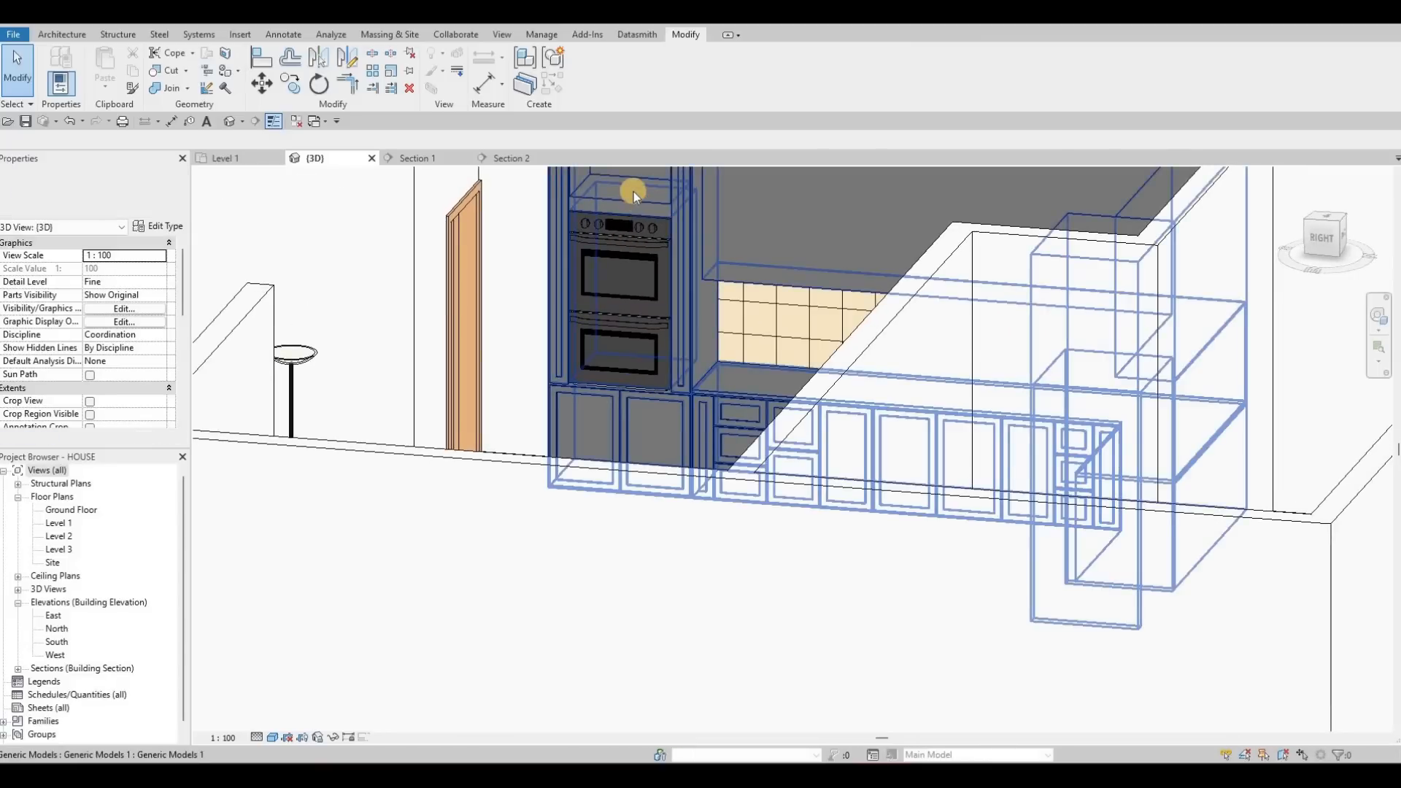
pyautogui.click(632, 190)
pyautogui.moveTo(633, 194); pyautogui.dragTo(633, 200)
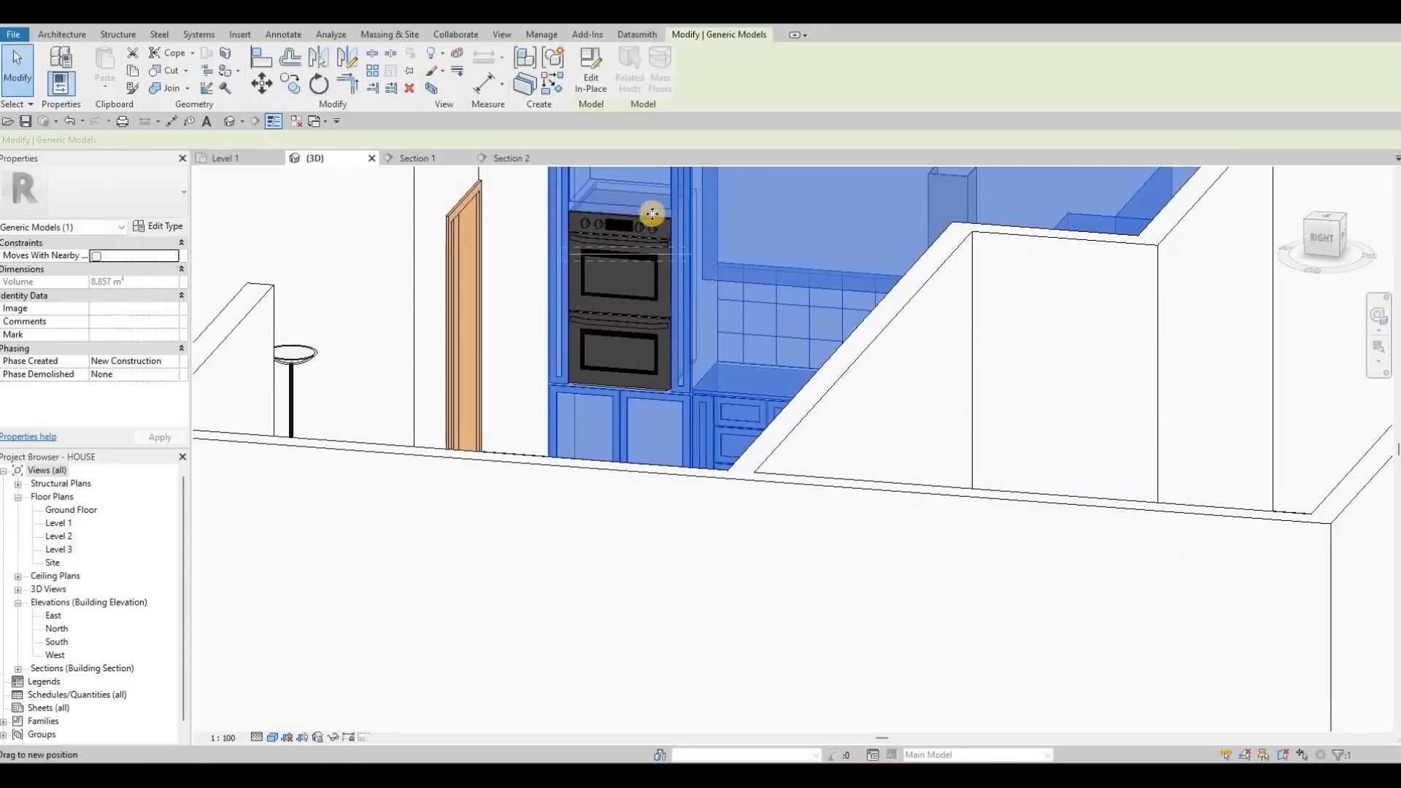
pyautogui.press('Escape')
pyautogui.press('Escape')
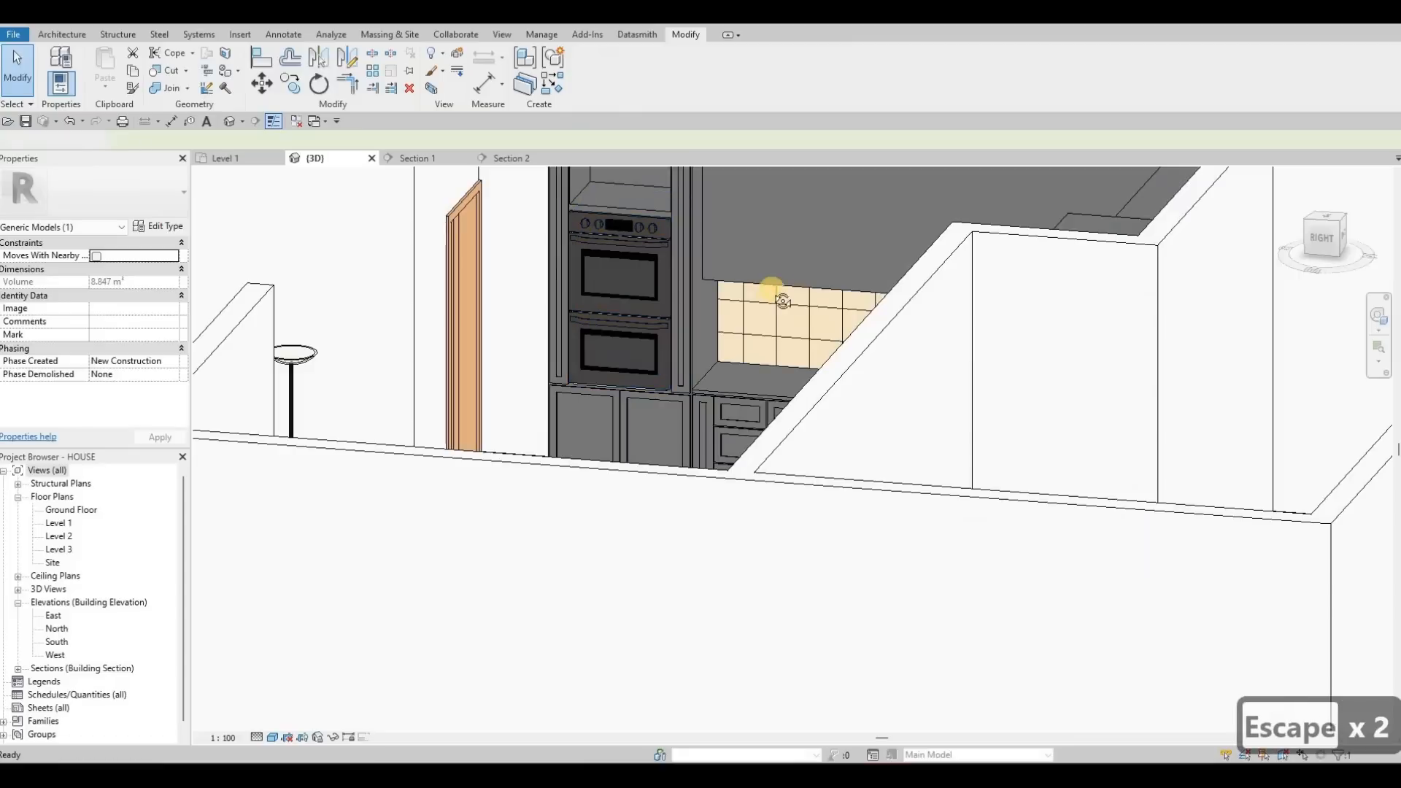
pyautogui.keyDown('shift'); pyautogui.moveTo(756, 353); pyautogui.dragTo(703, 340, button='middle'); pyautogui.keyUp('shift')
pyautogui.press('Escape')
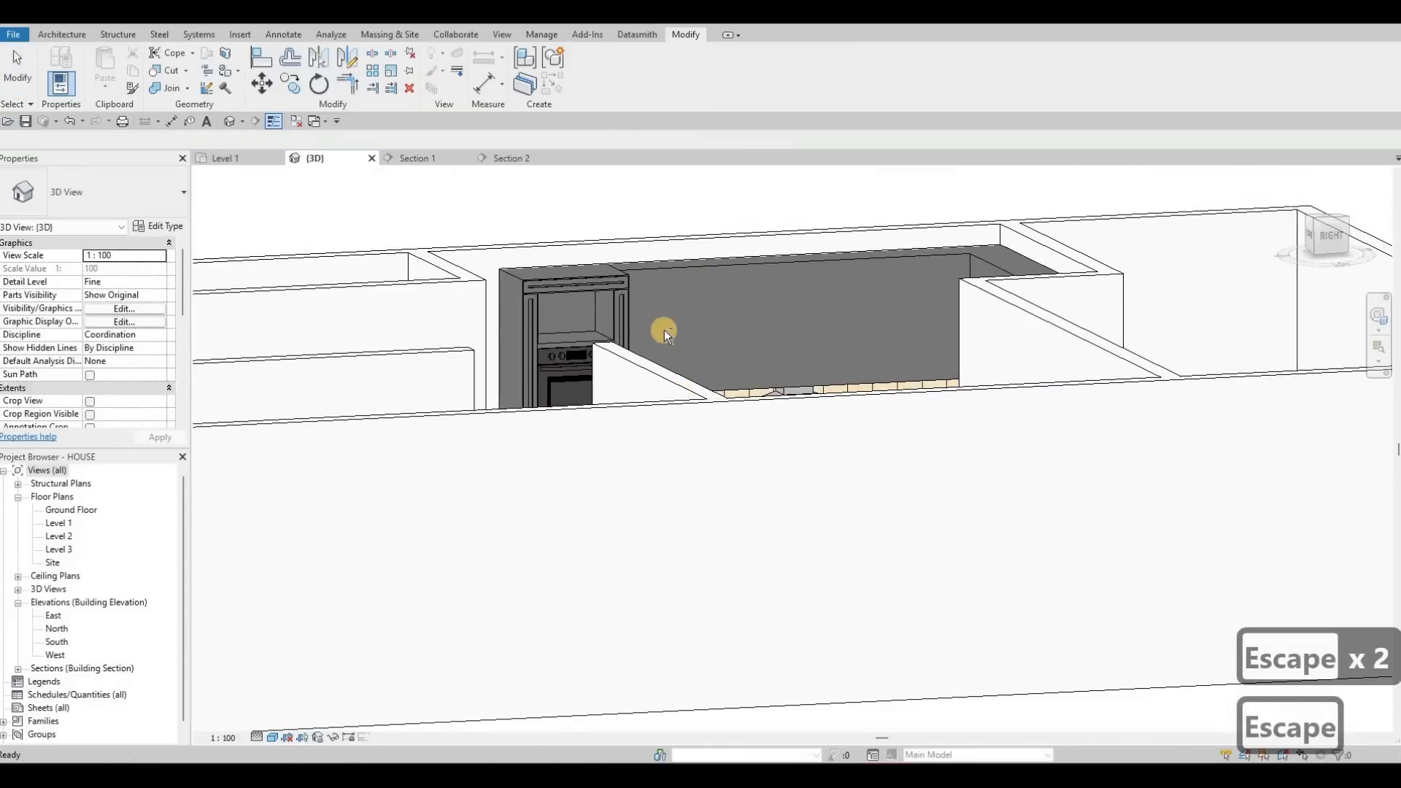
pyautogui.keyDown('shift'); pyautogui.moveTo(759, 410); pyautogui.dragTo(977, 288, button='middle'); pyautogui.keyUp('shift')
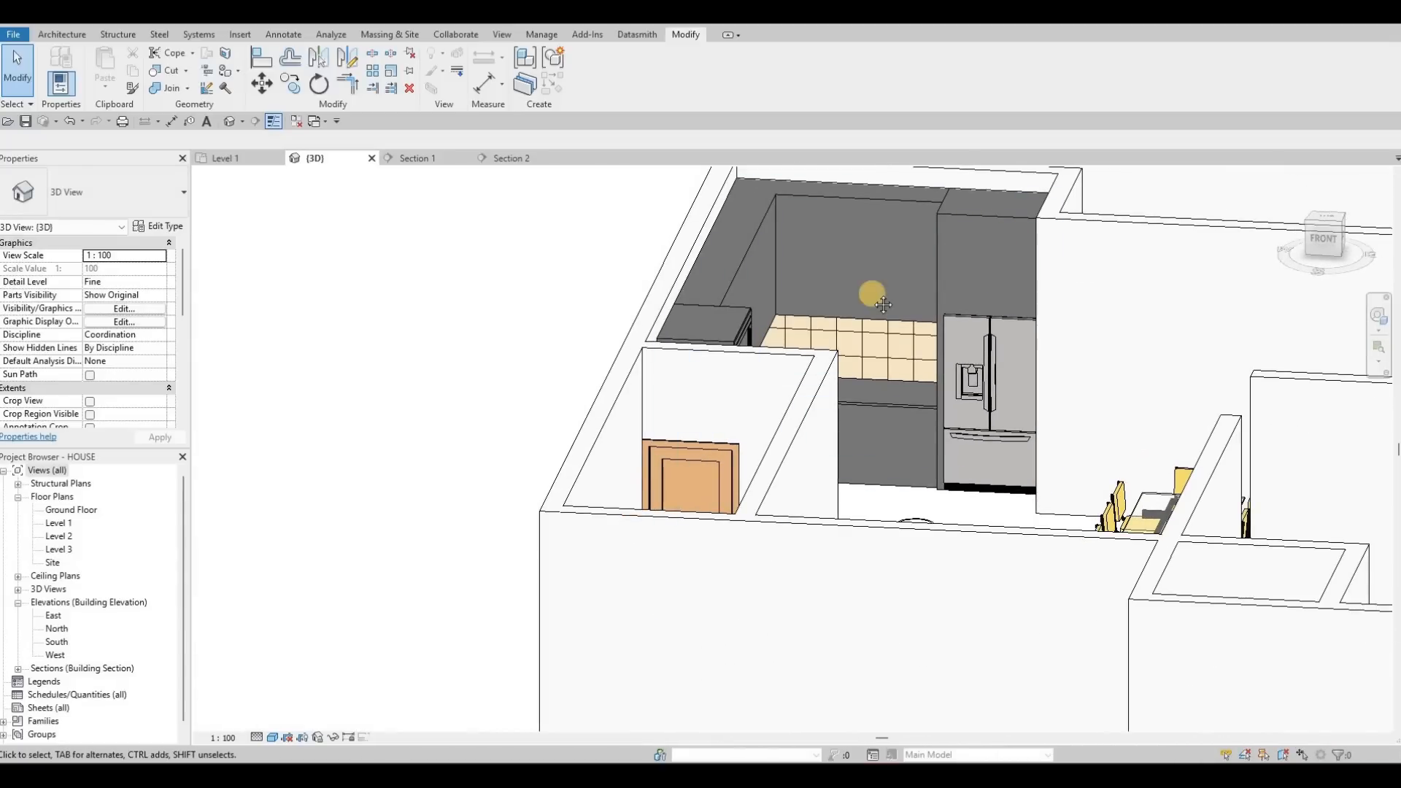
pyautogui.moveTo(848, 304); pyautogui.dragTo(790, 318, button='middle')
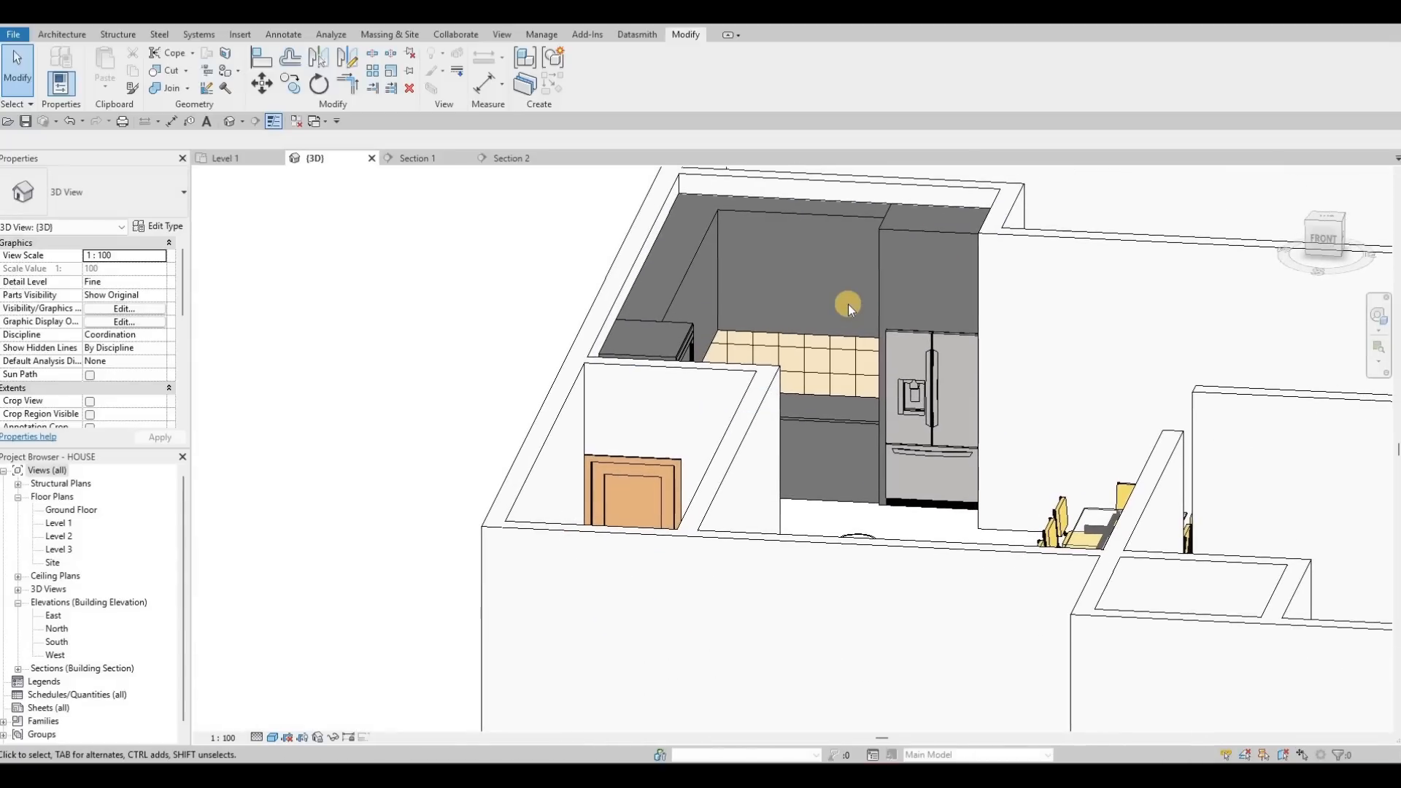
pyautogui.keyDown('shift'); pyautogui.moveTo(632, 440); pyautogui.dragTo(686, 346, button='middle'); pyautogui.keyUp('shift')
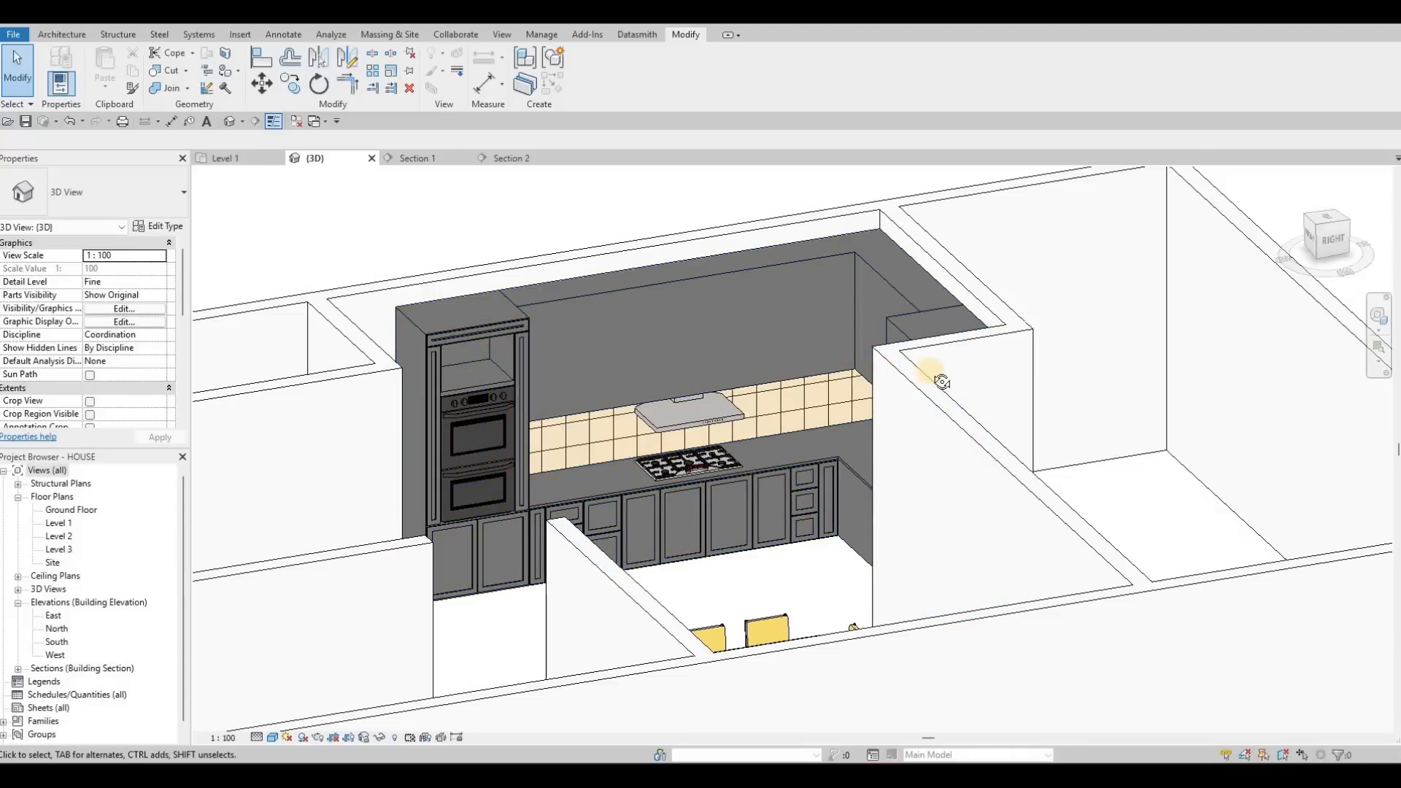
pyautogui.keyDown('shift'); pyautogui.moveTo(878, 384); pyautogui.dragTo(797, 401, button='middle'); pyautogui.keyUp('shift')
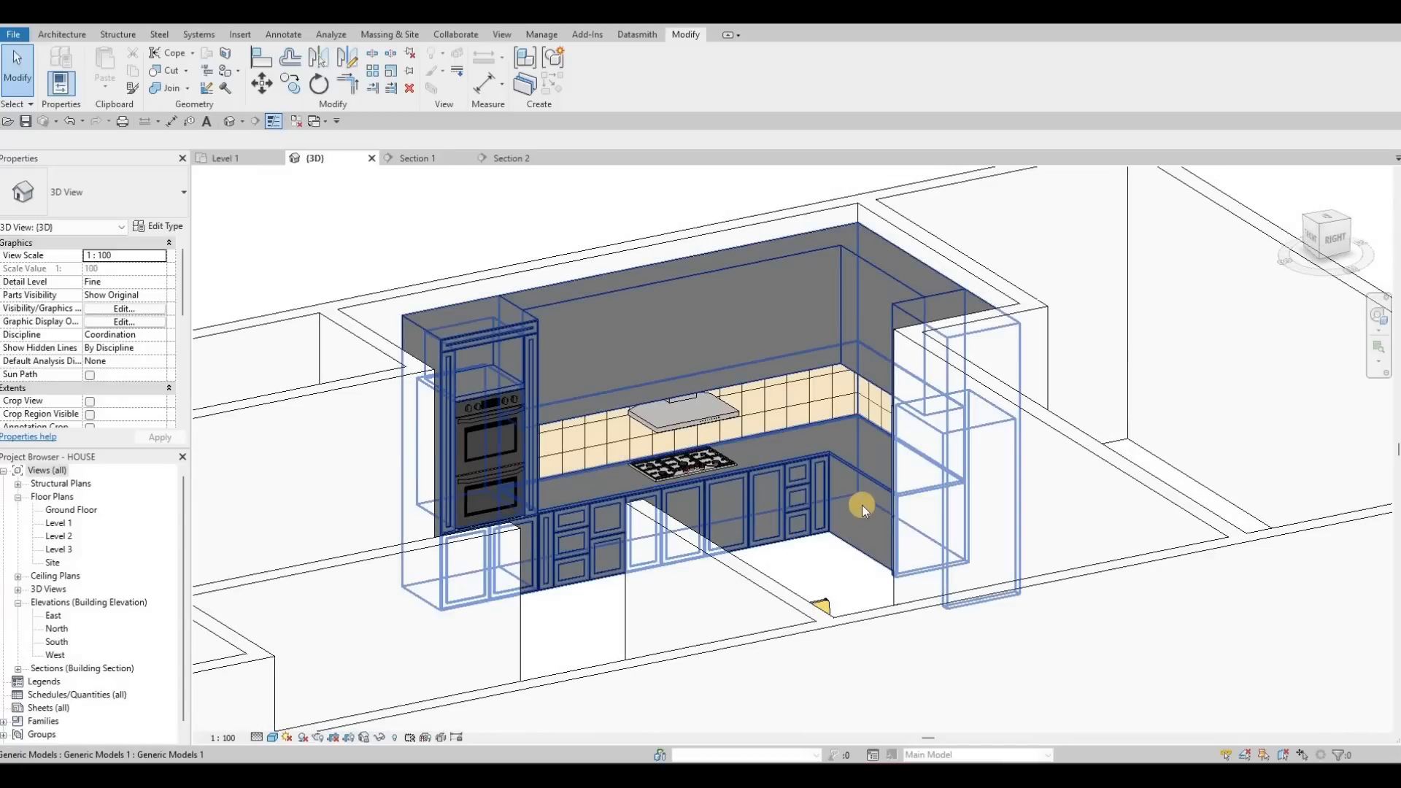